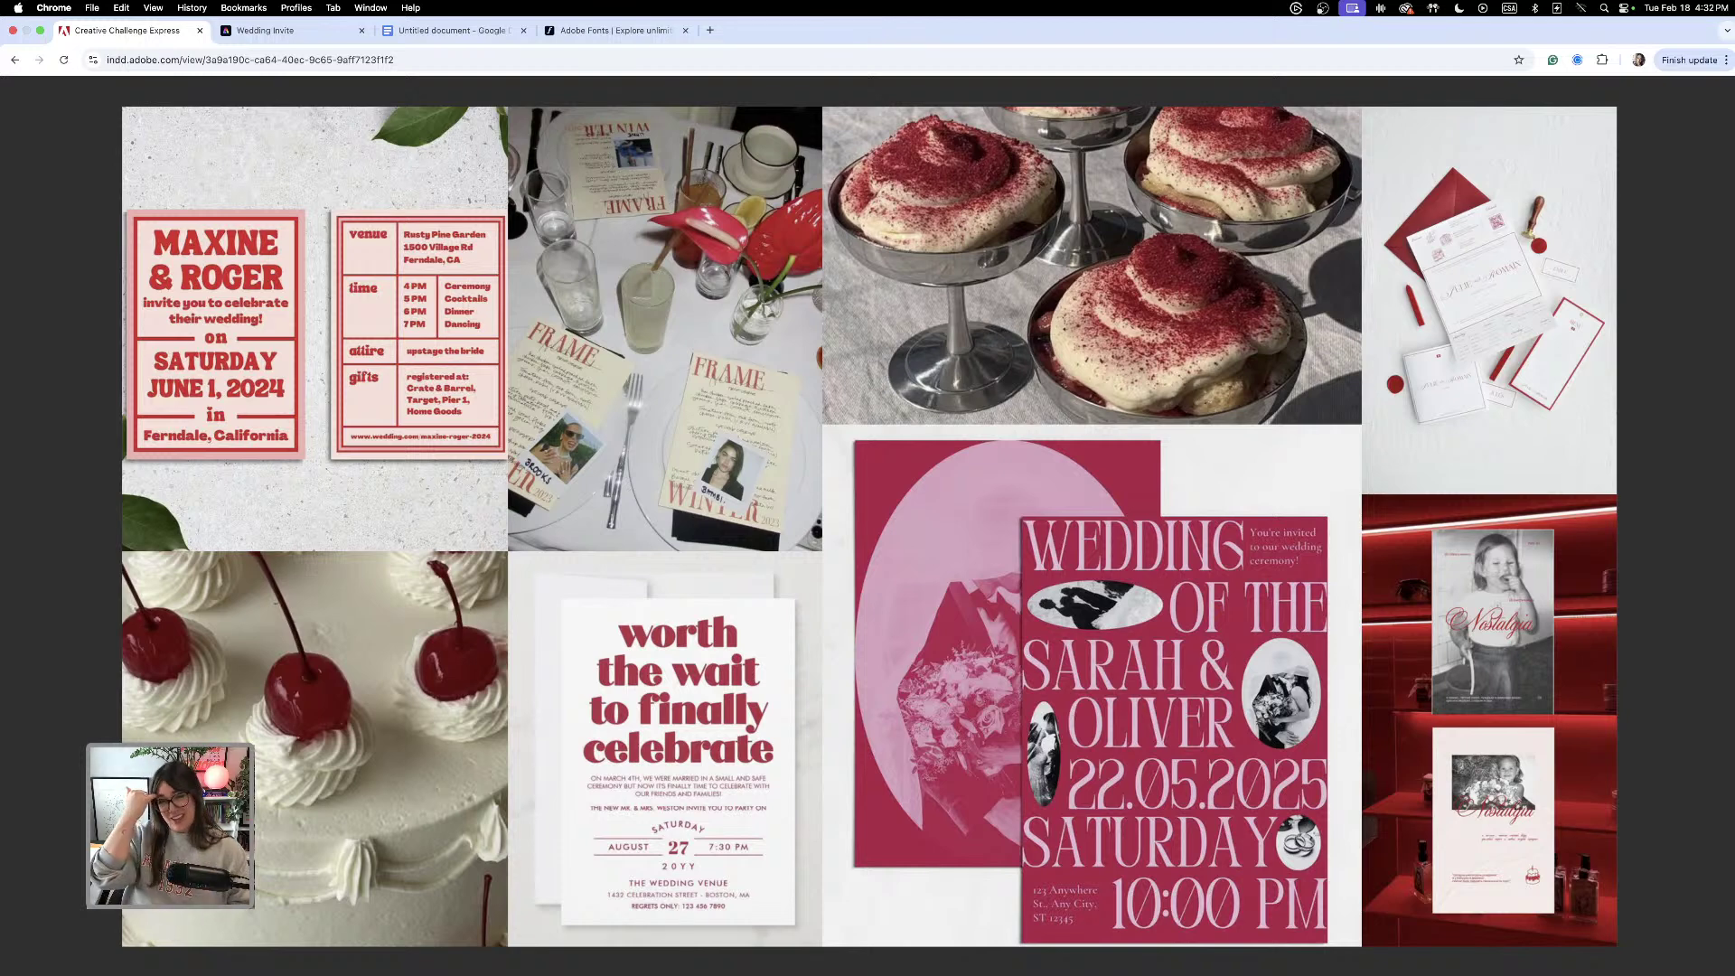
# - Review the wedding invitation moodboard and the finished save-the-date front and back design
pyautogui.moveTo(1720, 535)
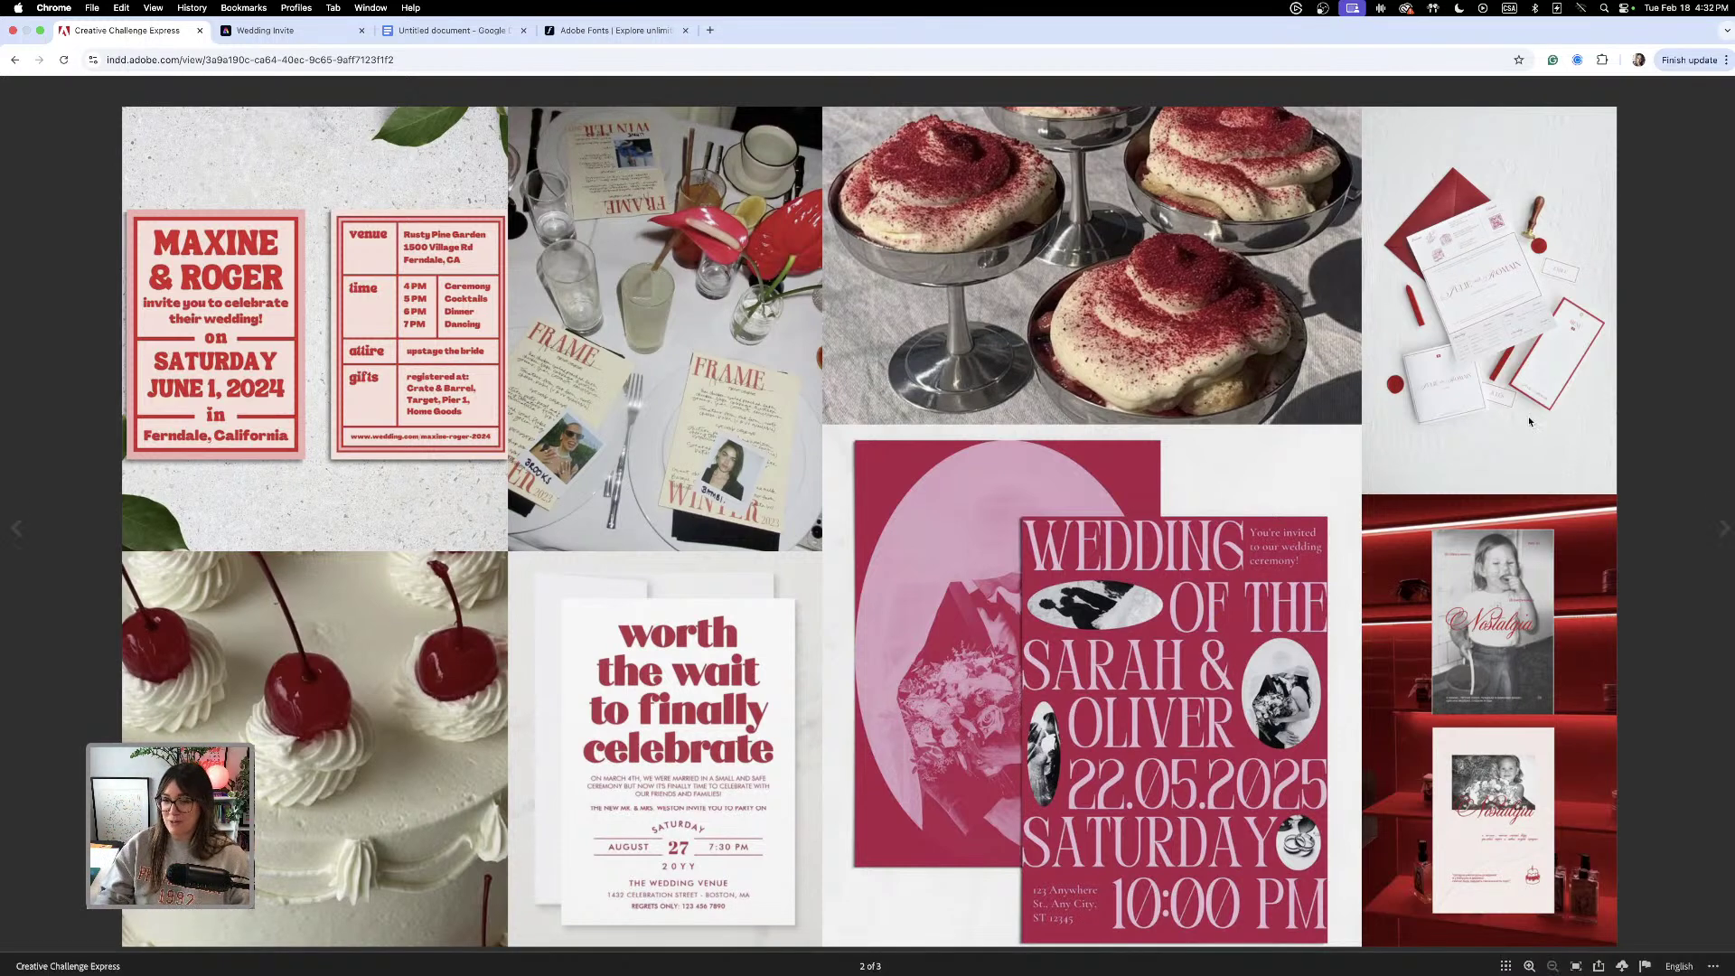
pyautogui.click(1722, 529)
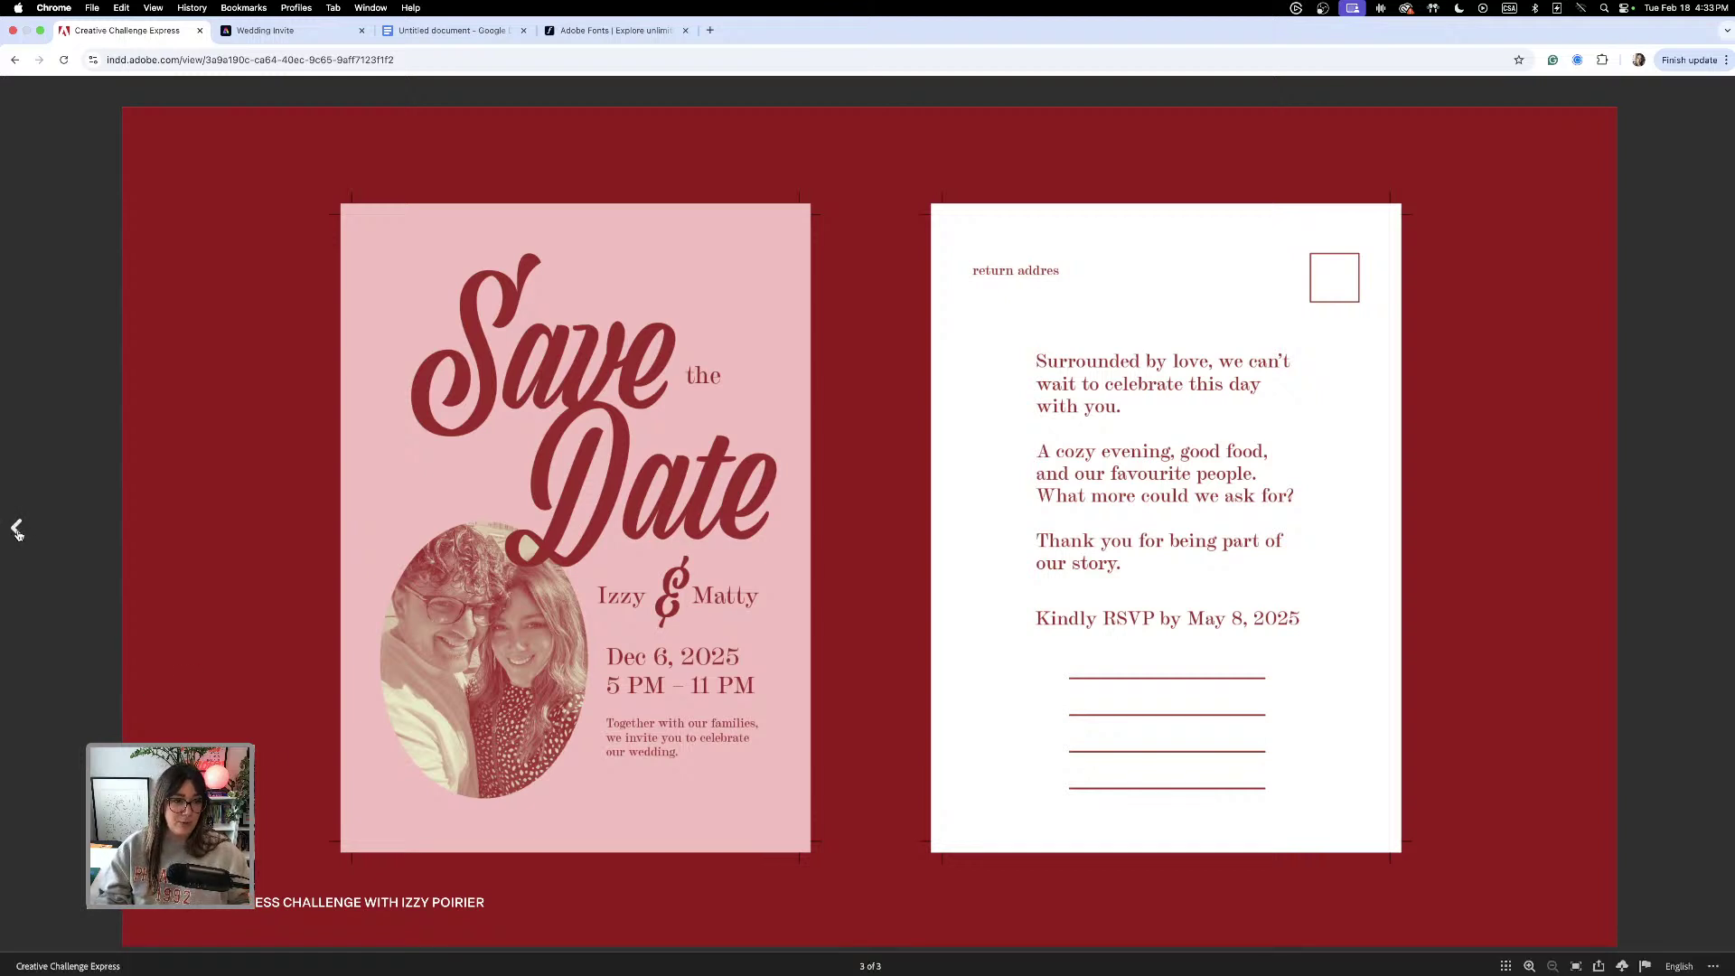
pyautogui.click(20, 527)
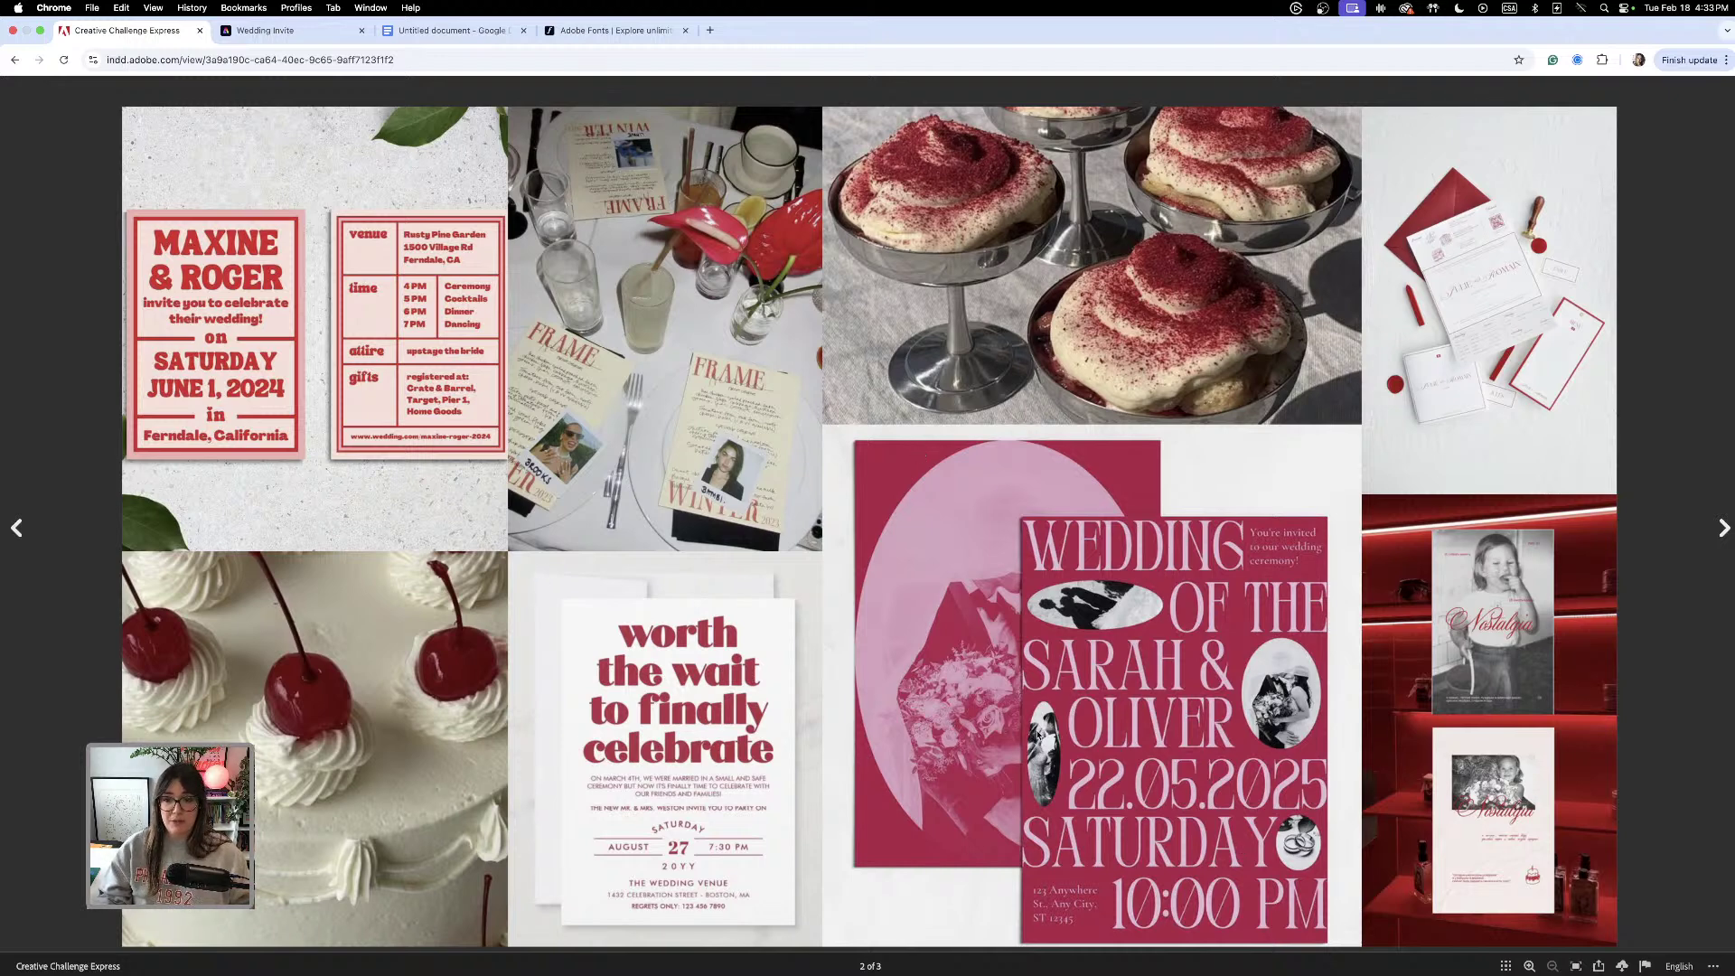
pyautogui.click(1722, 528)
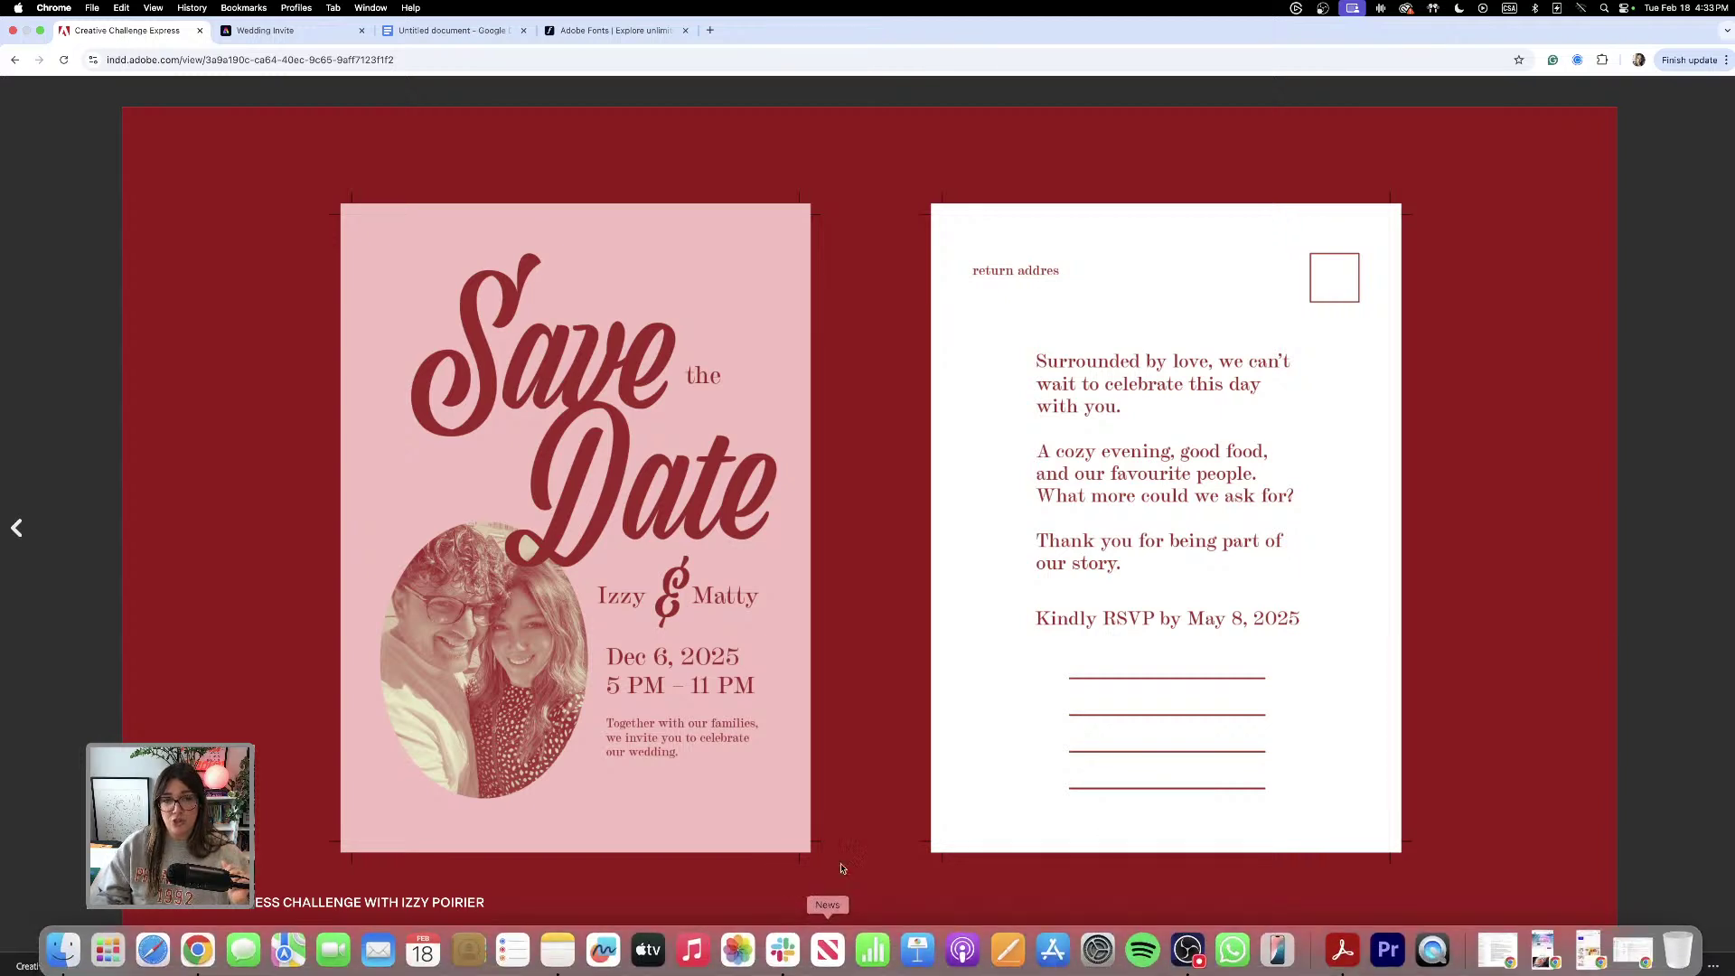
# - Switch to Adobe Fonts, browse all fonts and filter them by the Calligraphic tag
pyautogui.click(615, 29)
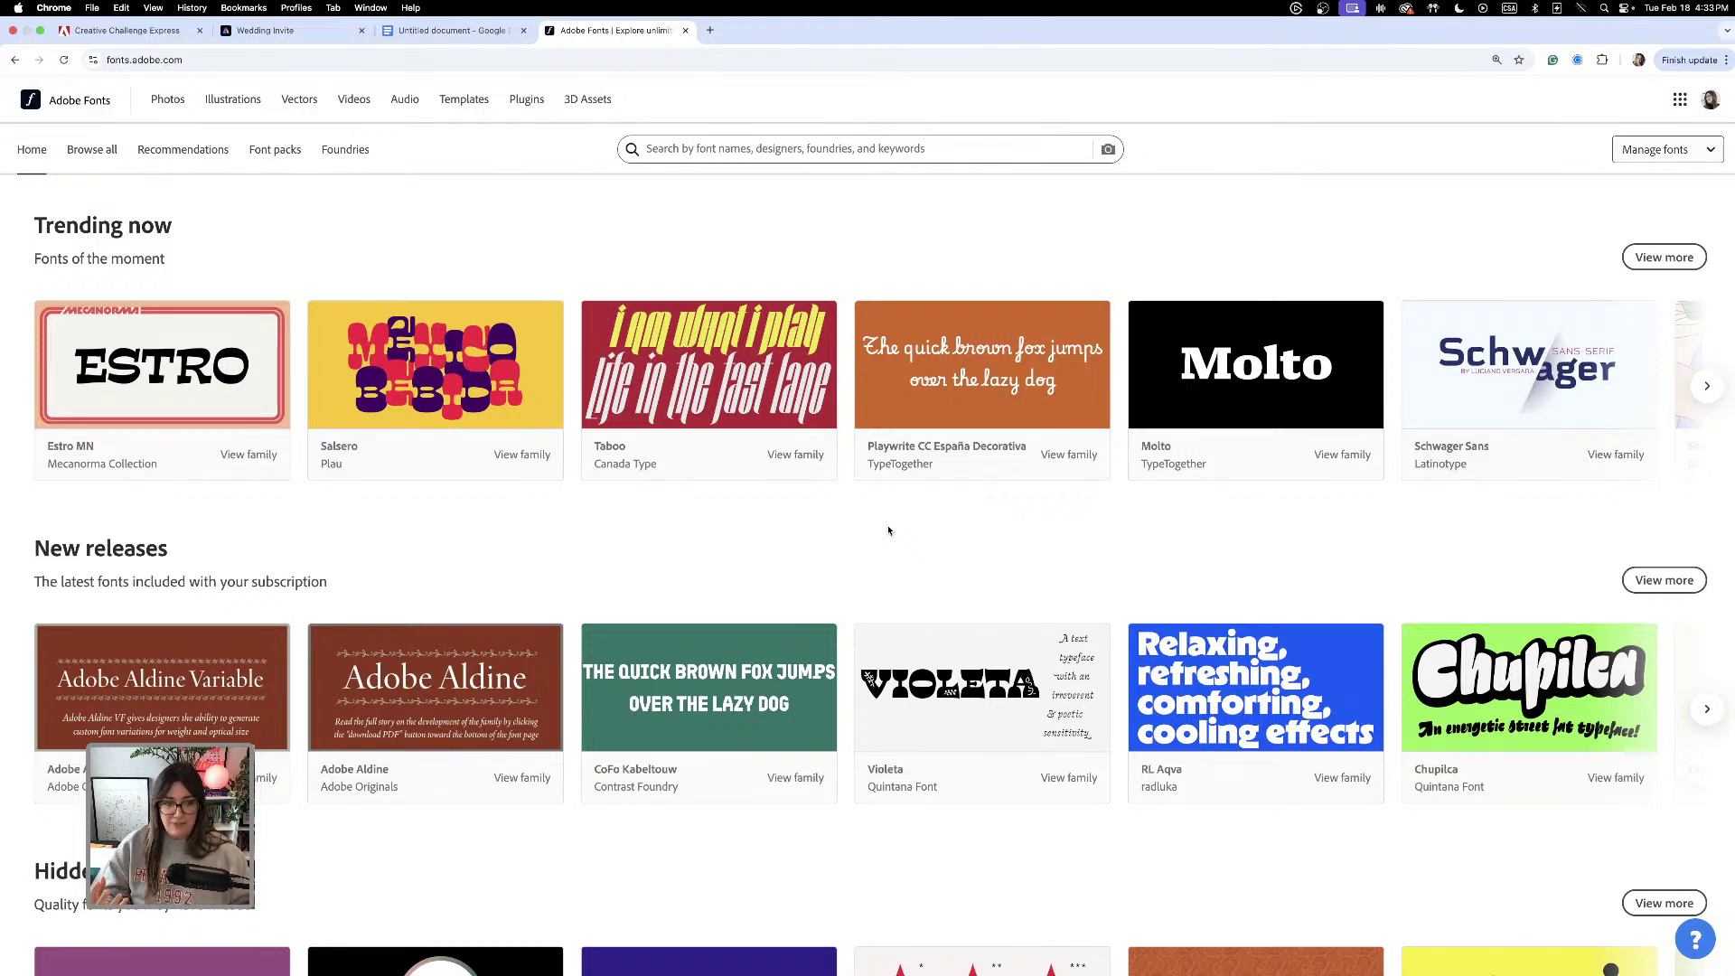
pyautogui.click(89, 157)
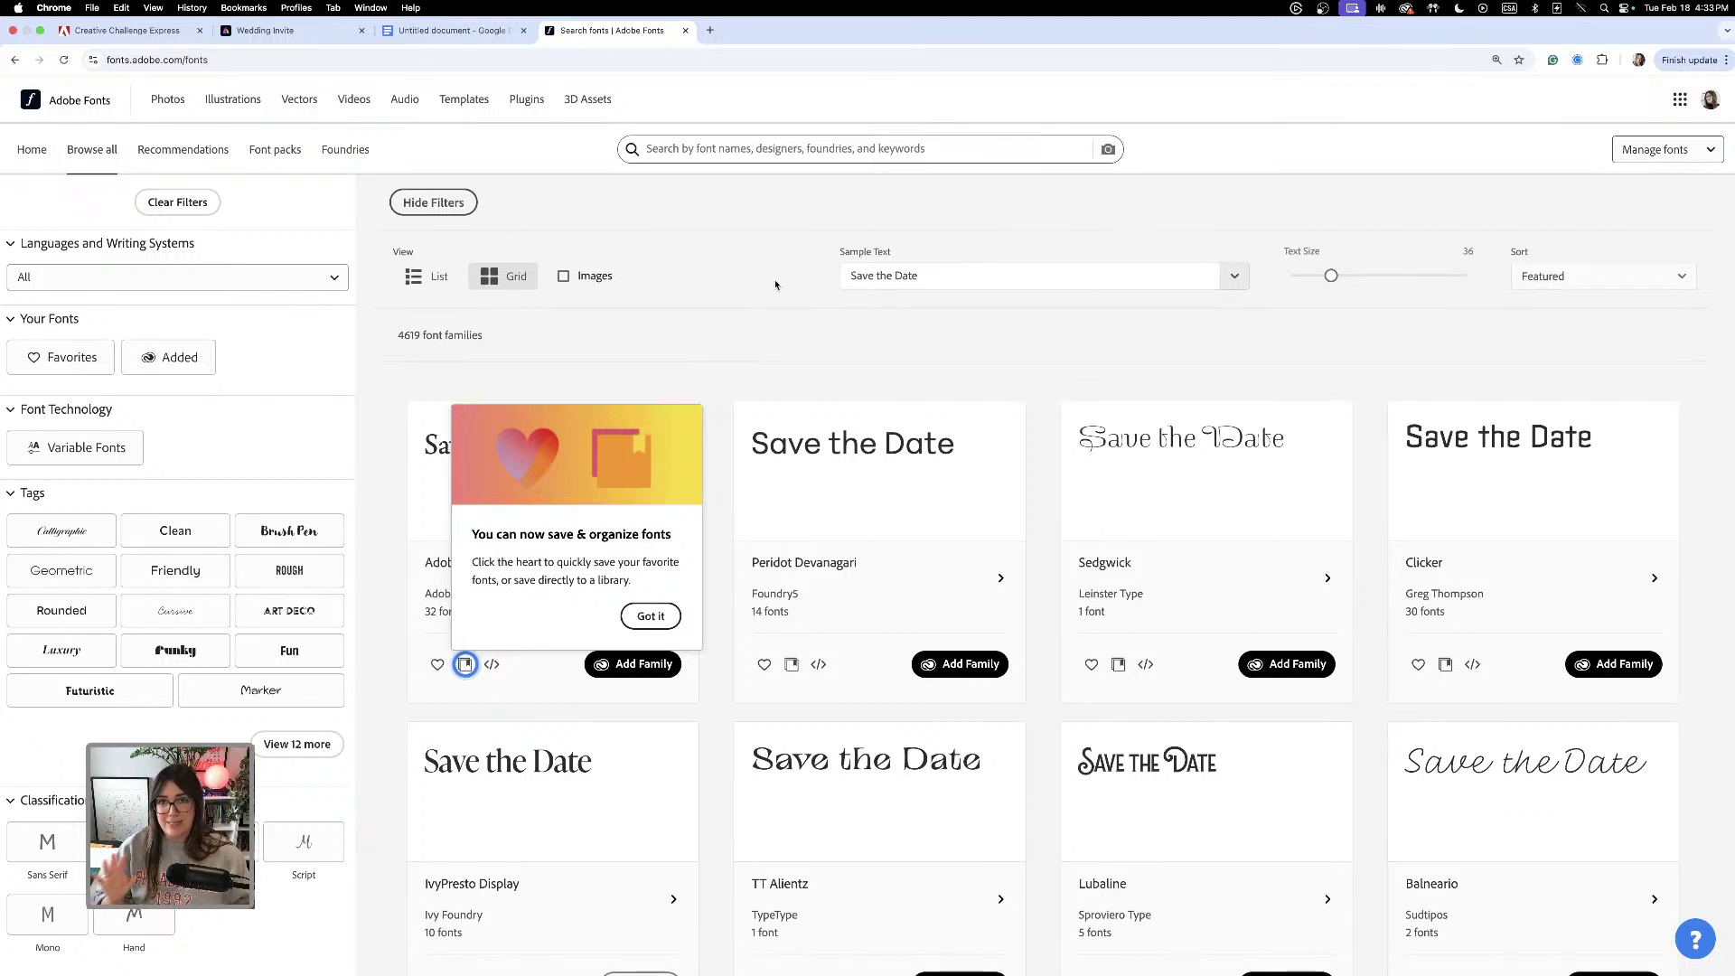
pyautogui.click(650, 616)
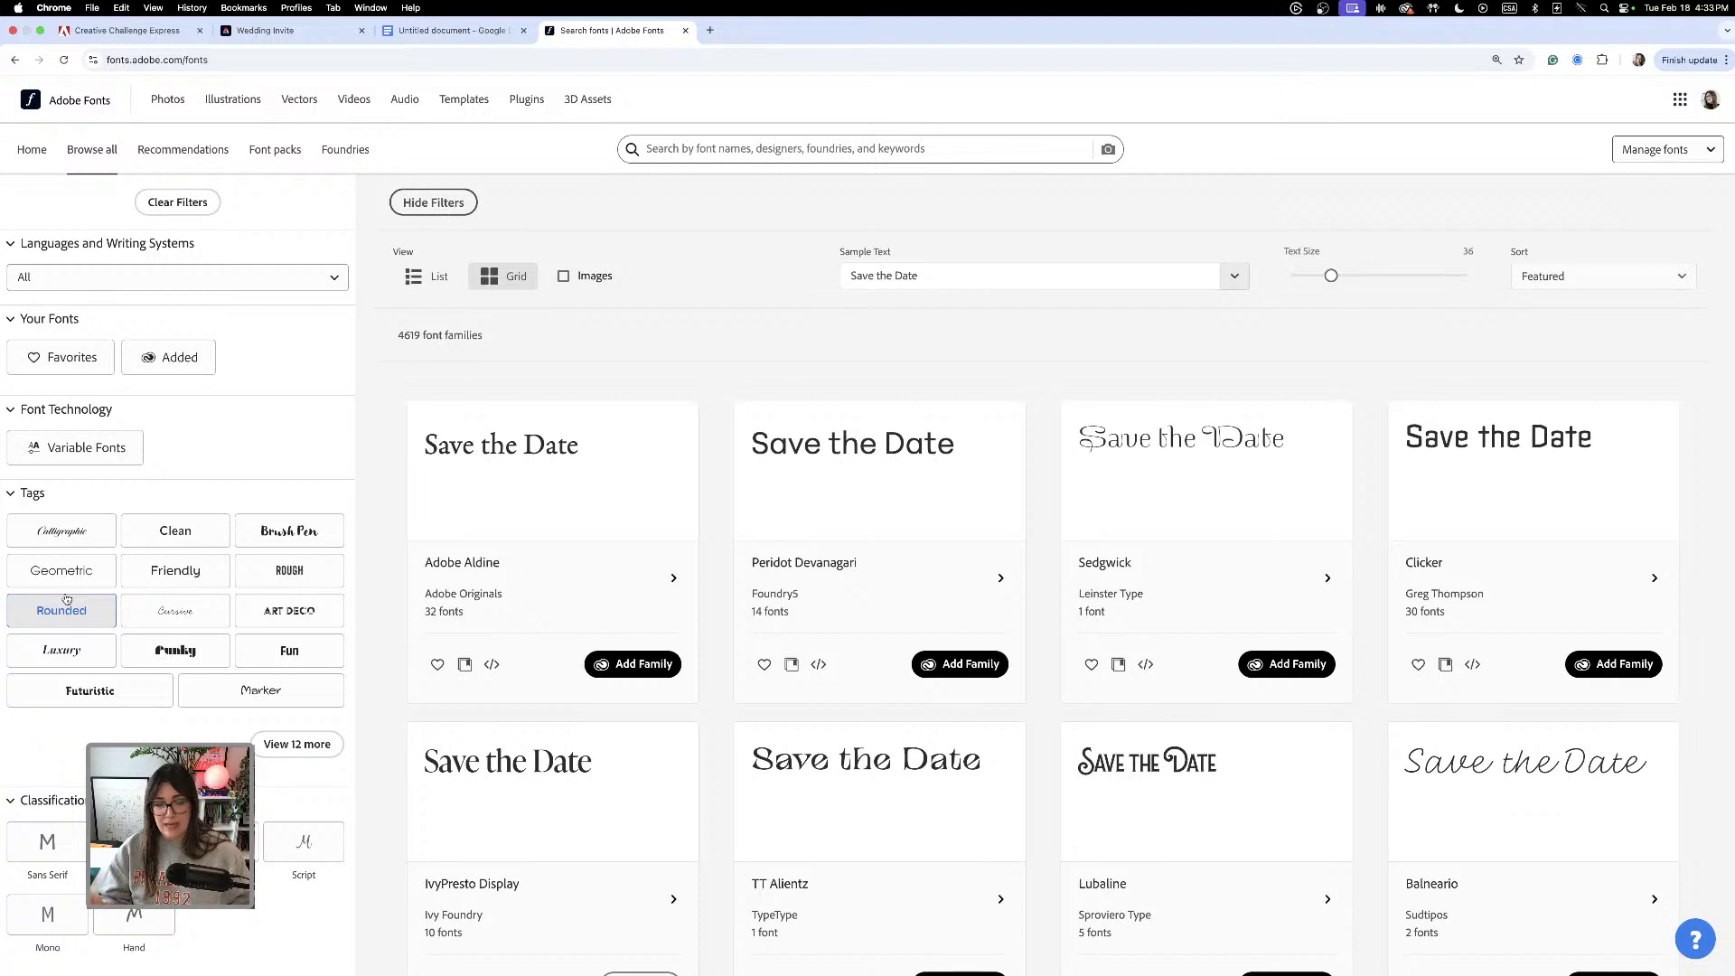
pyautogui.click(89, 542)
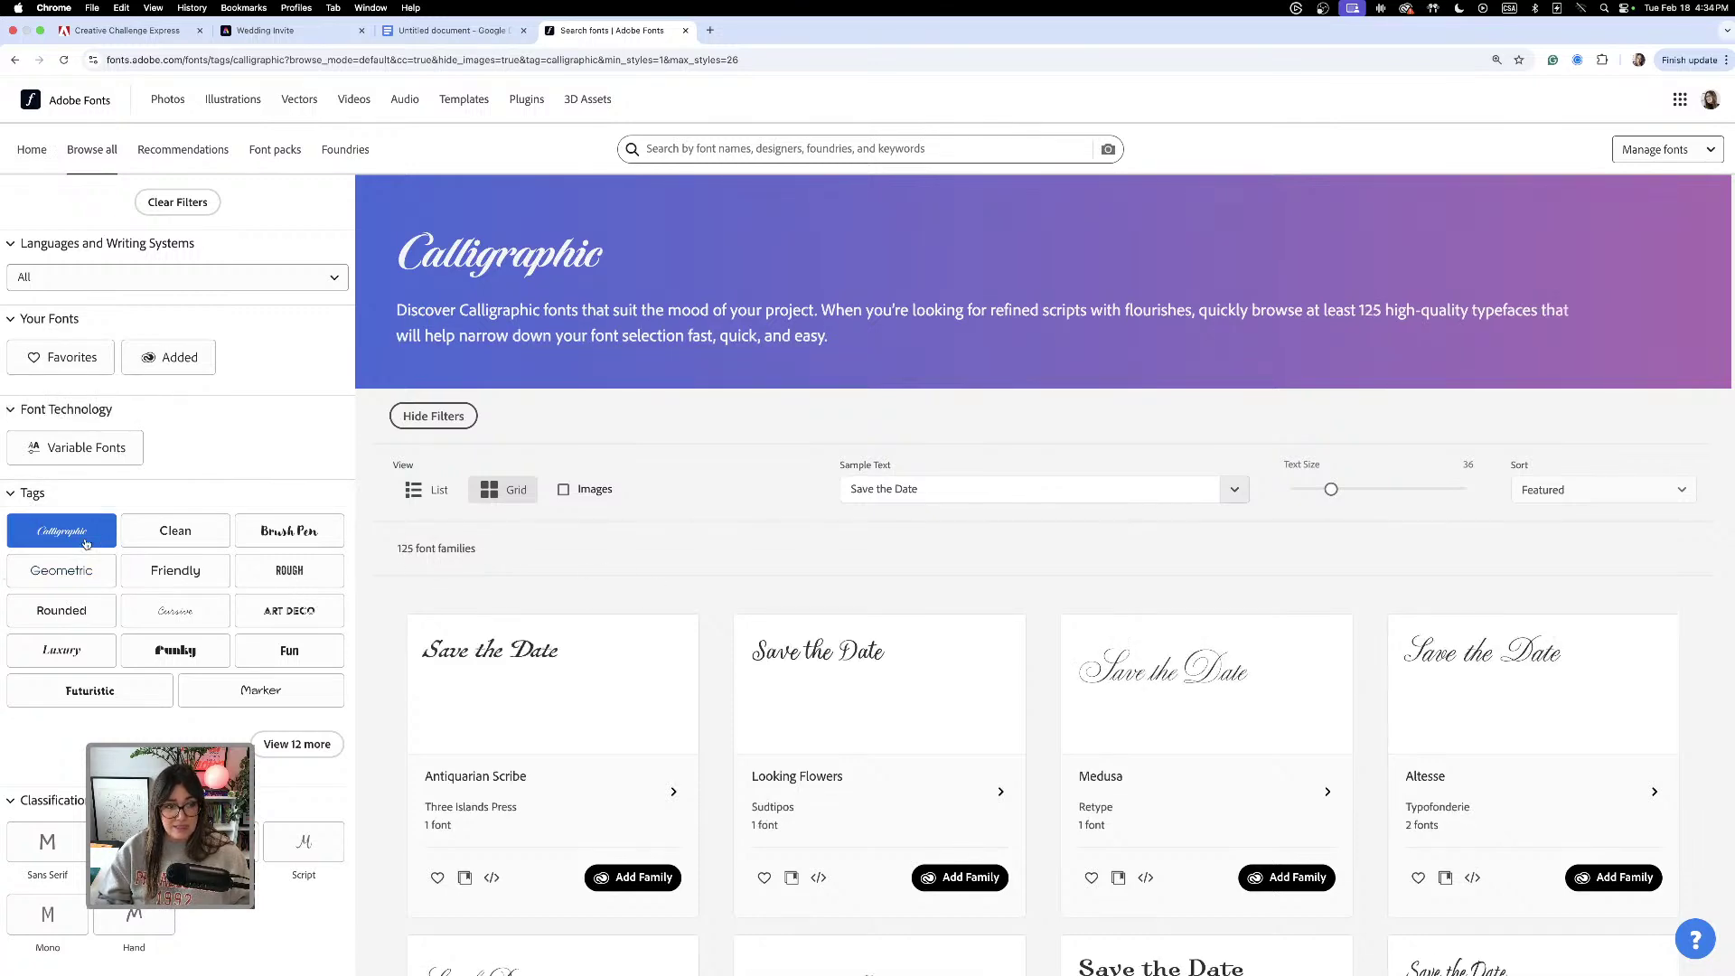
# - Look through the calligraphic font previews on the first and fifth results pages for a save-the-date script
pyautogui.scroll(-3, 786, 542)
pyautogui.scroll(-1, 789, 587)
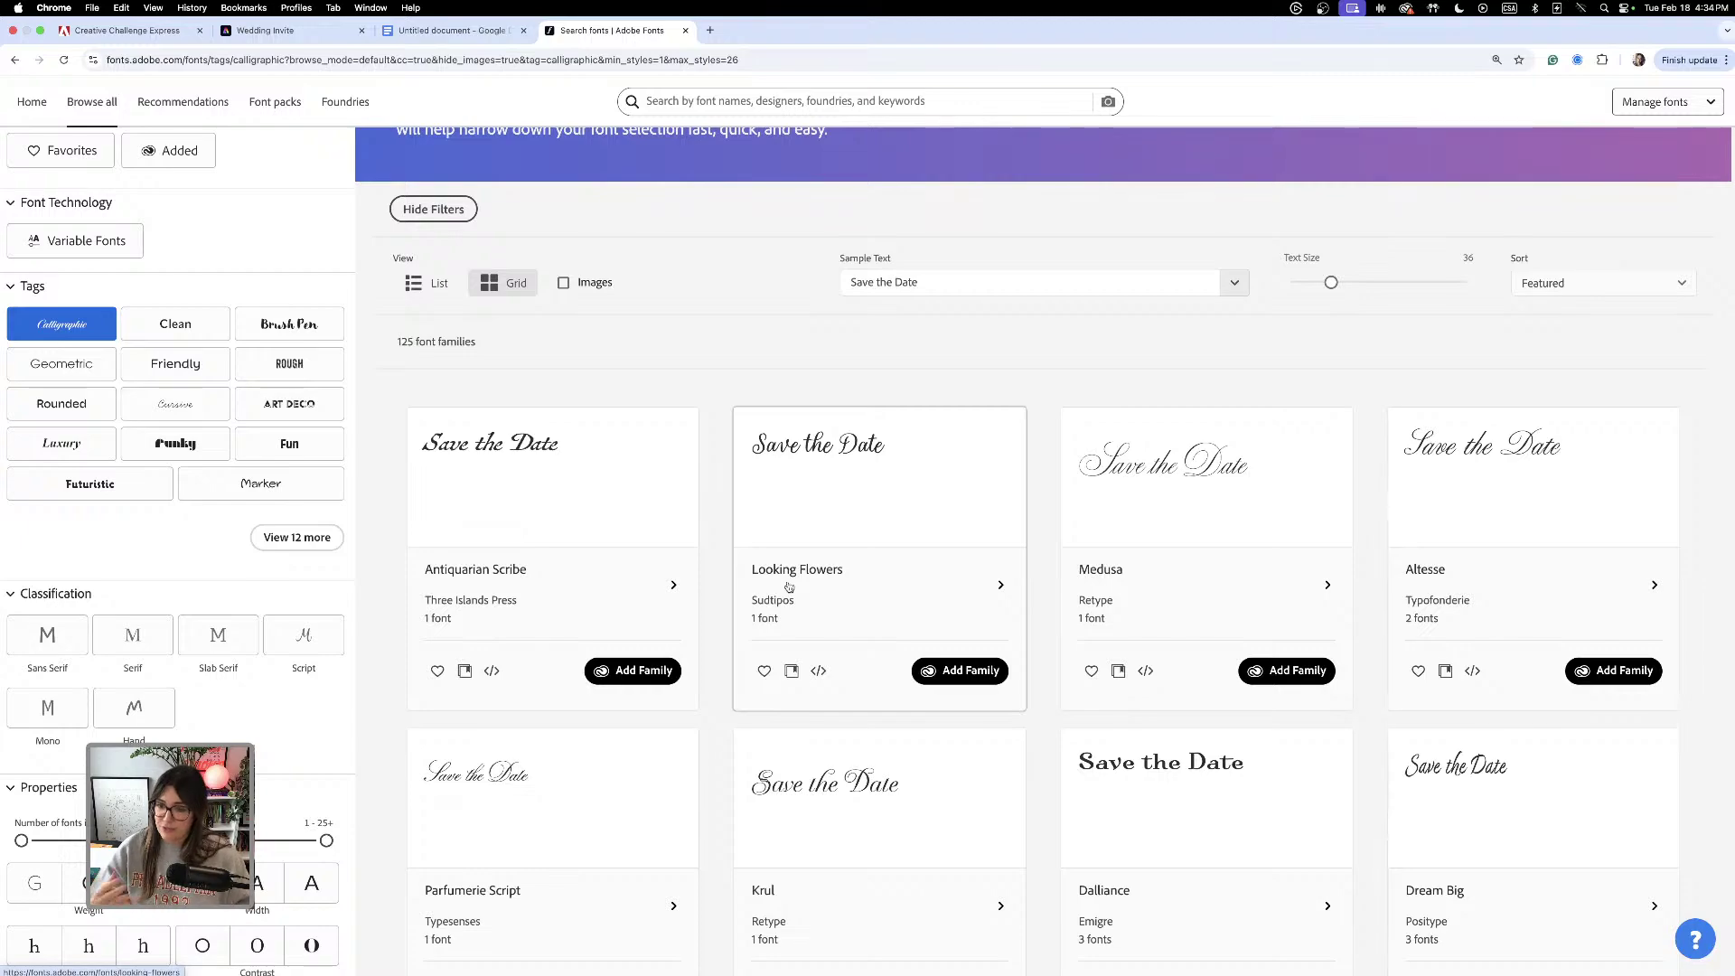
pyautogui.scroll(-5, 791, 589)
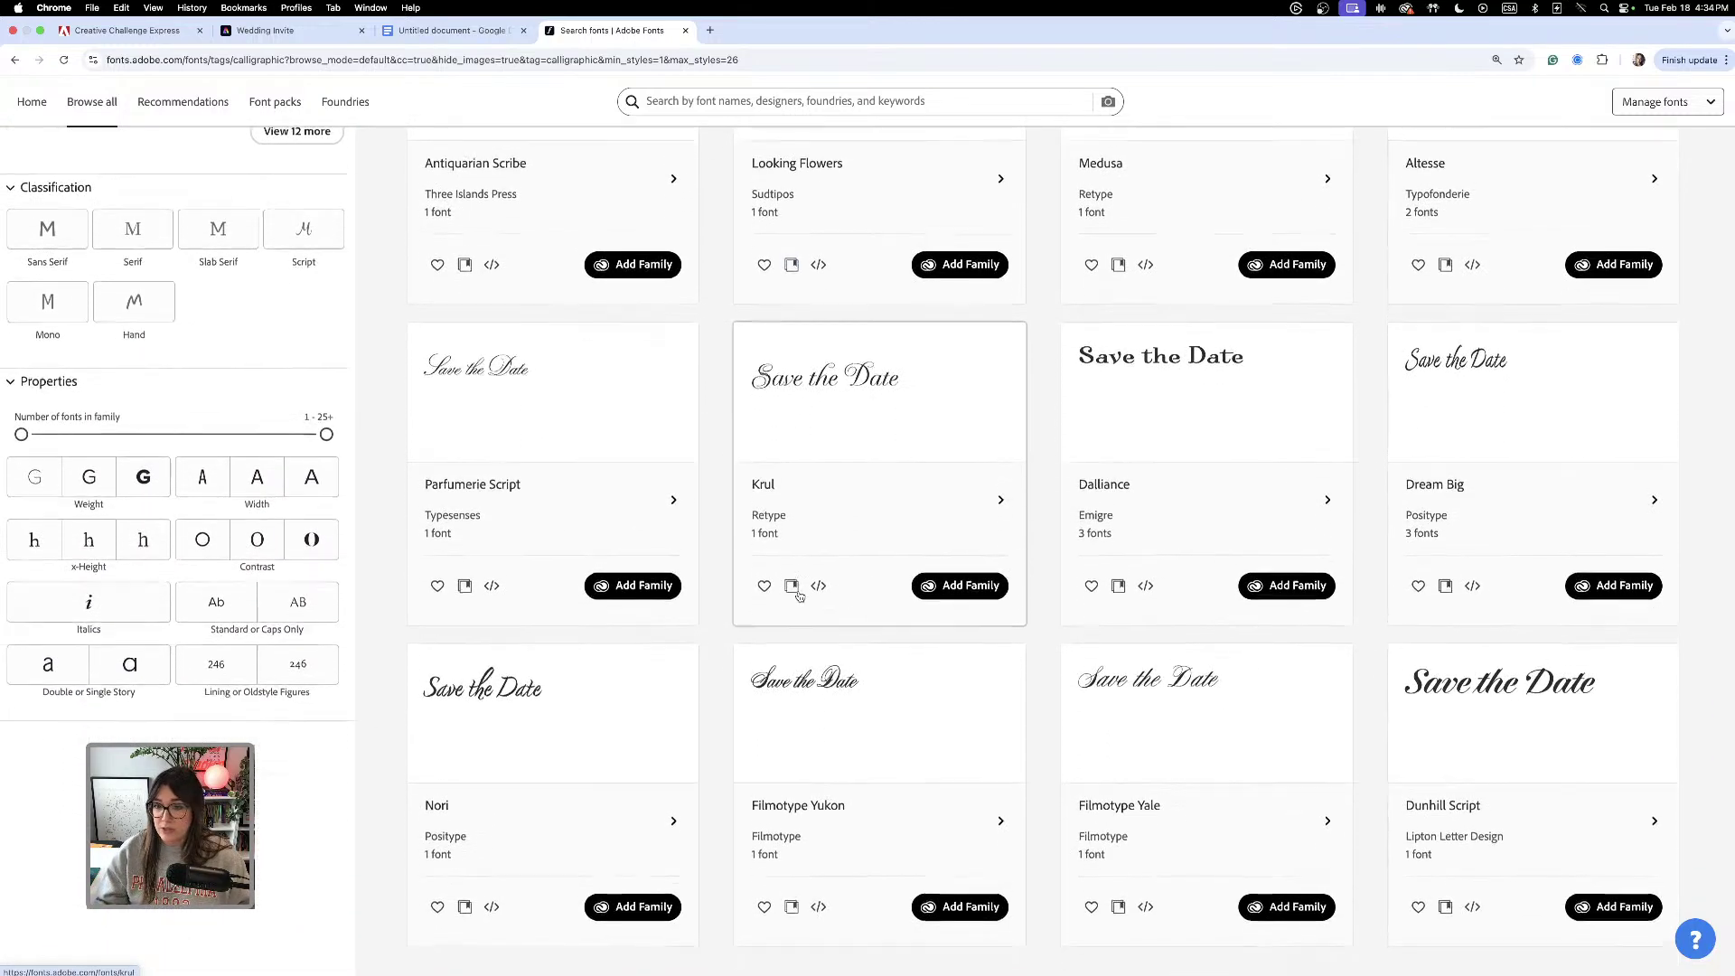
pyautogui.scroll(-4, 799, 595)
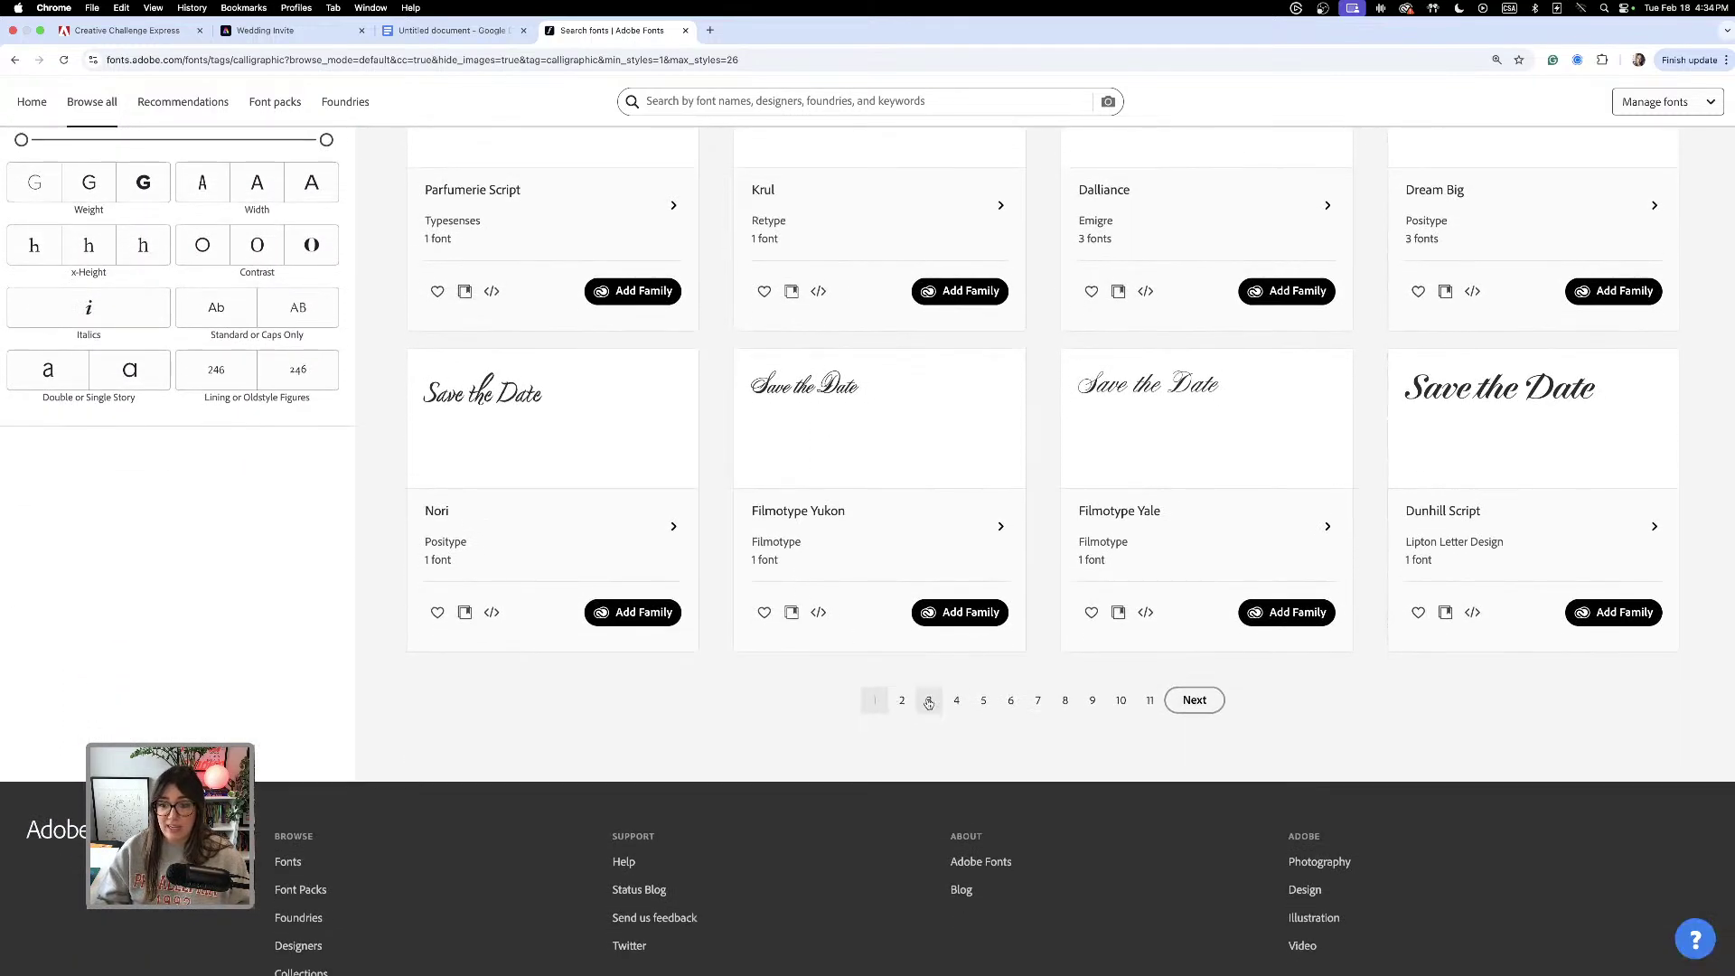
pyautogui.click(984, 702)
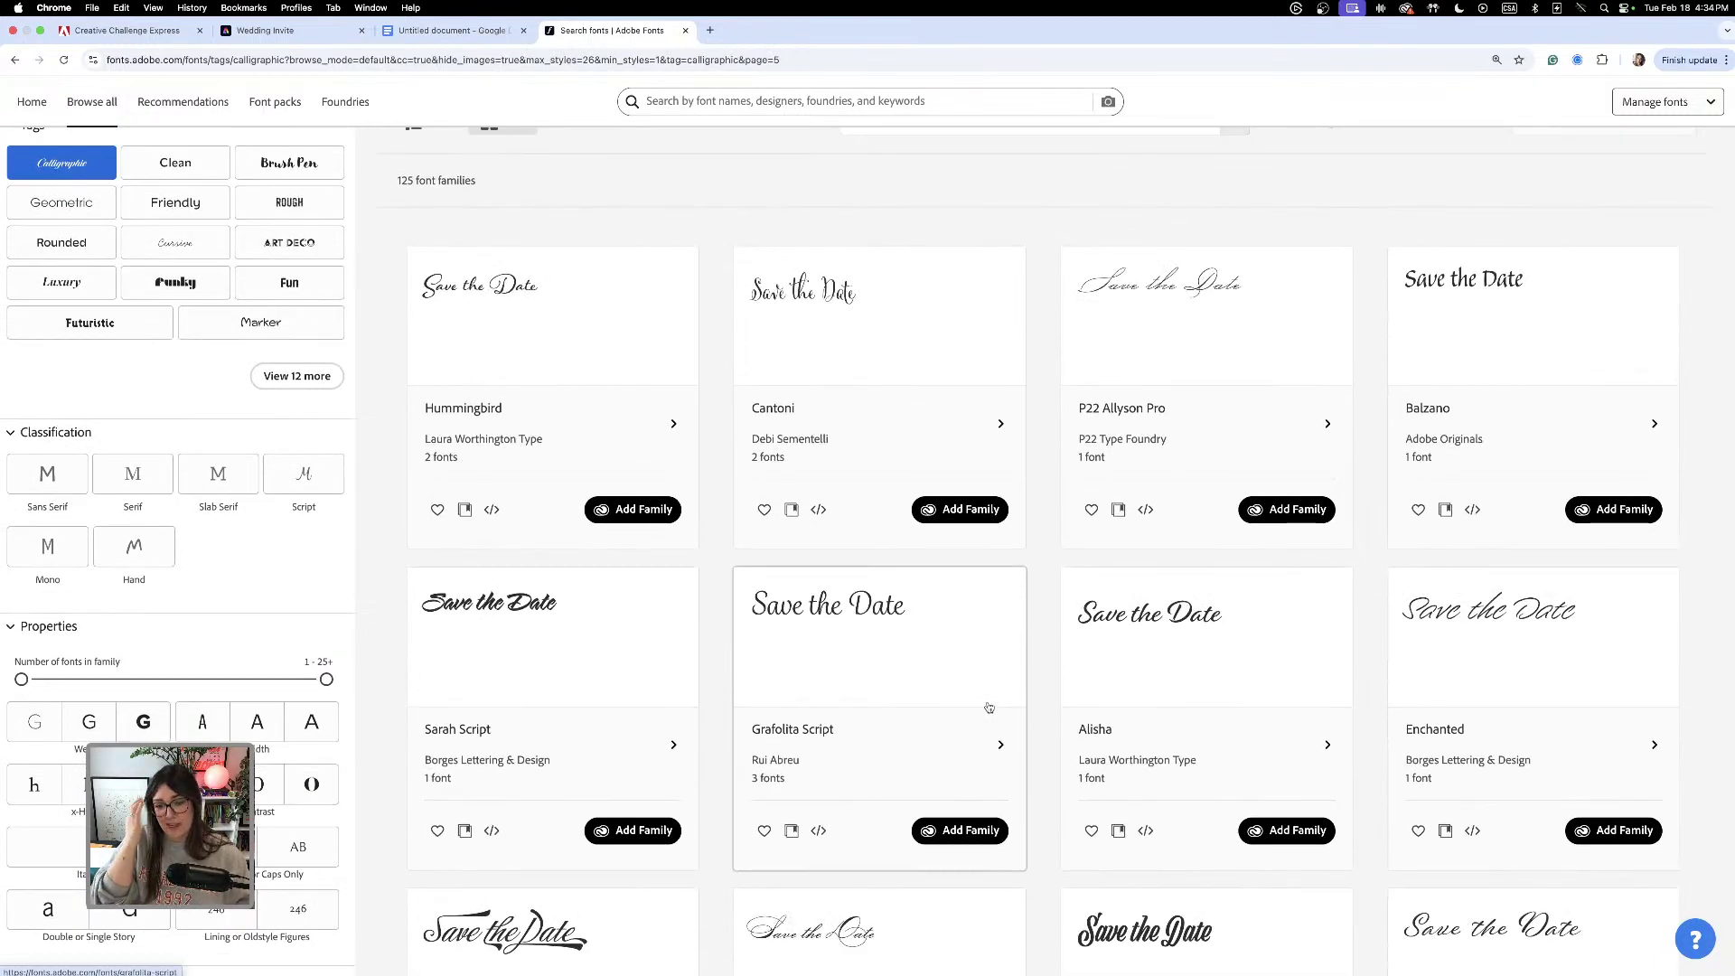
pyautogui.scroll(-4, 989, 707)
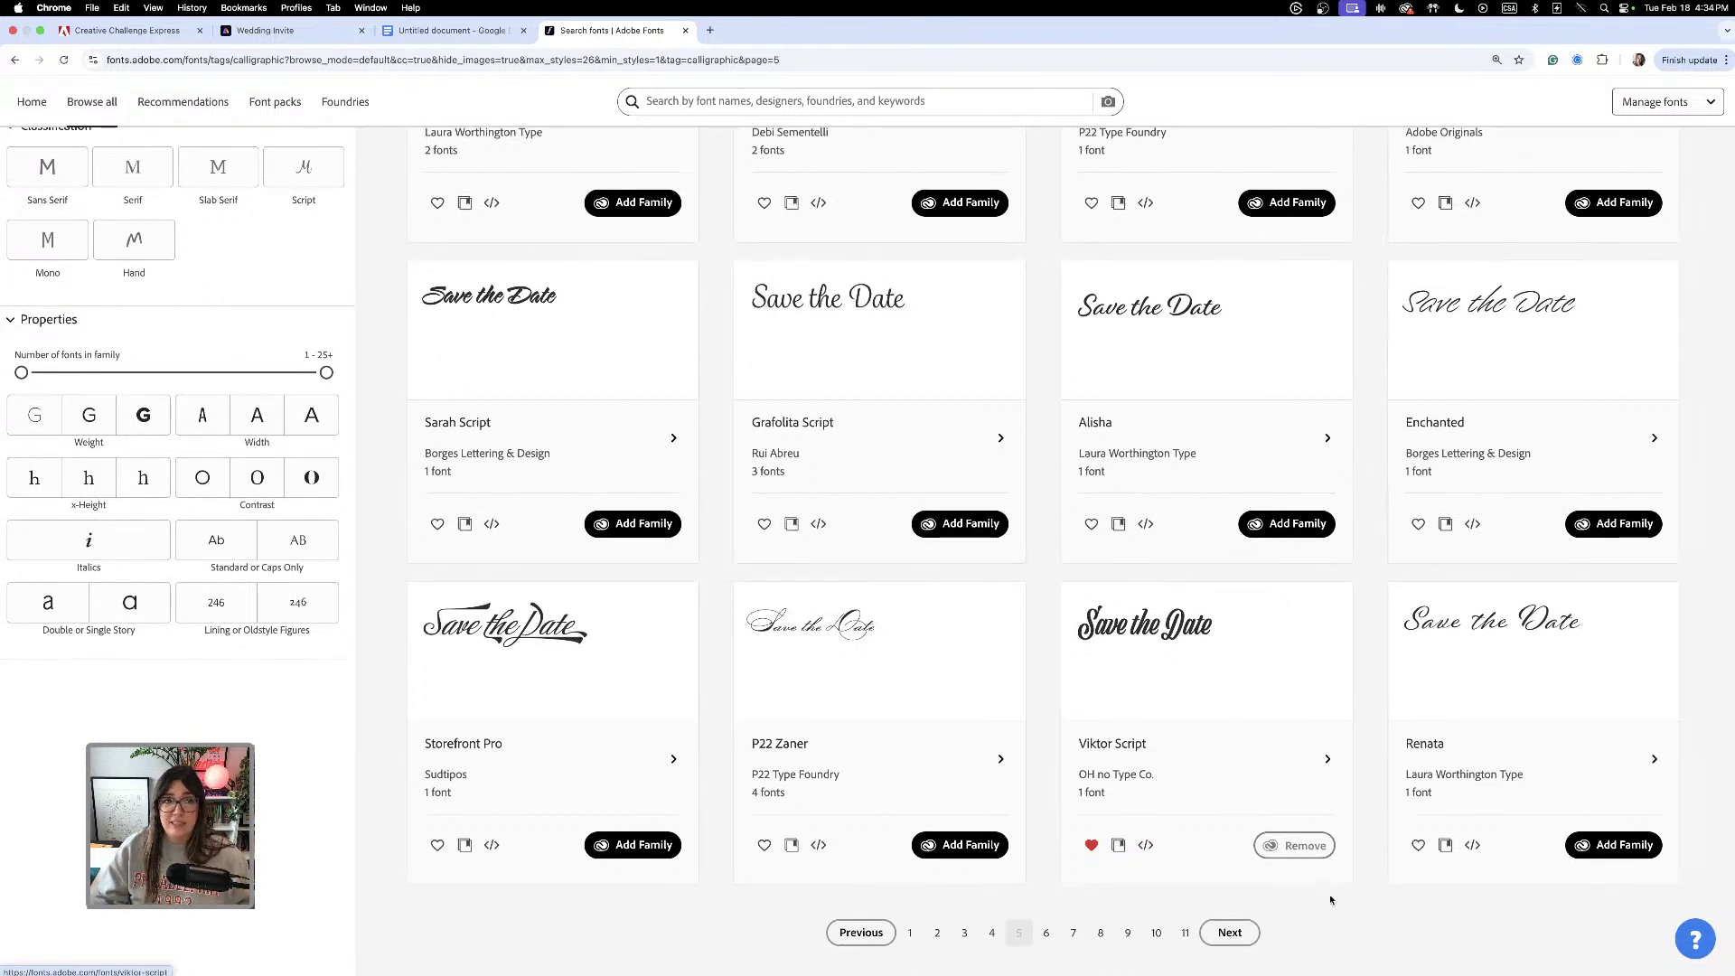
# - Switch to the Wedding Invite file in Adobe Express and open its blank first page for editing
pyautogui.click(281, 31)
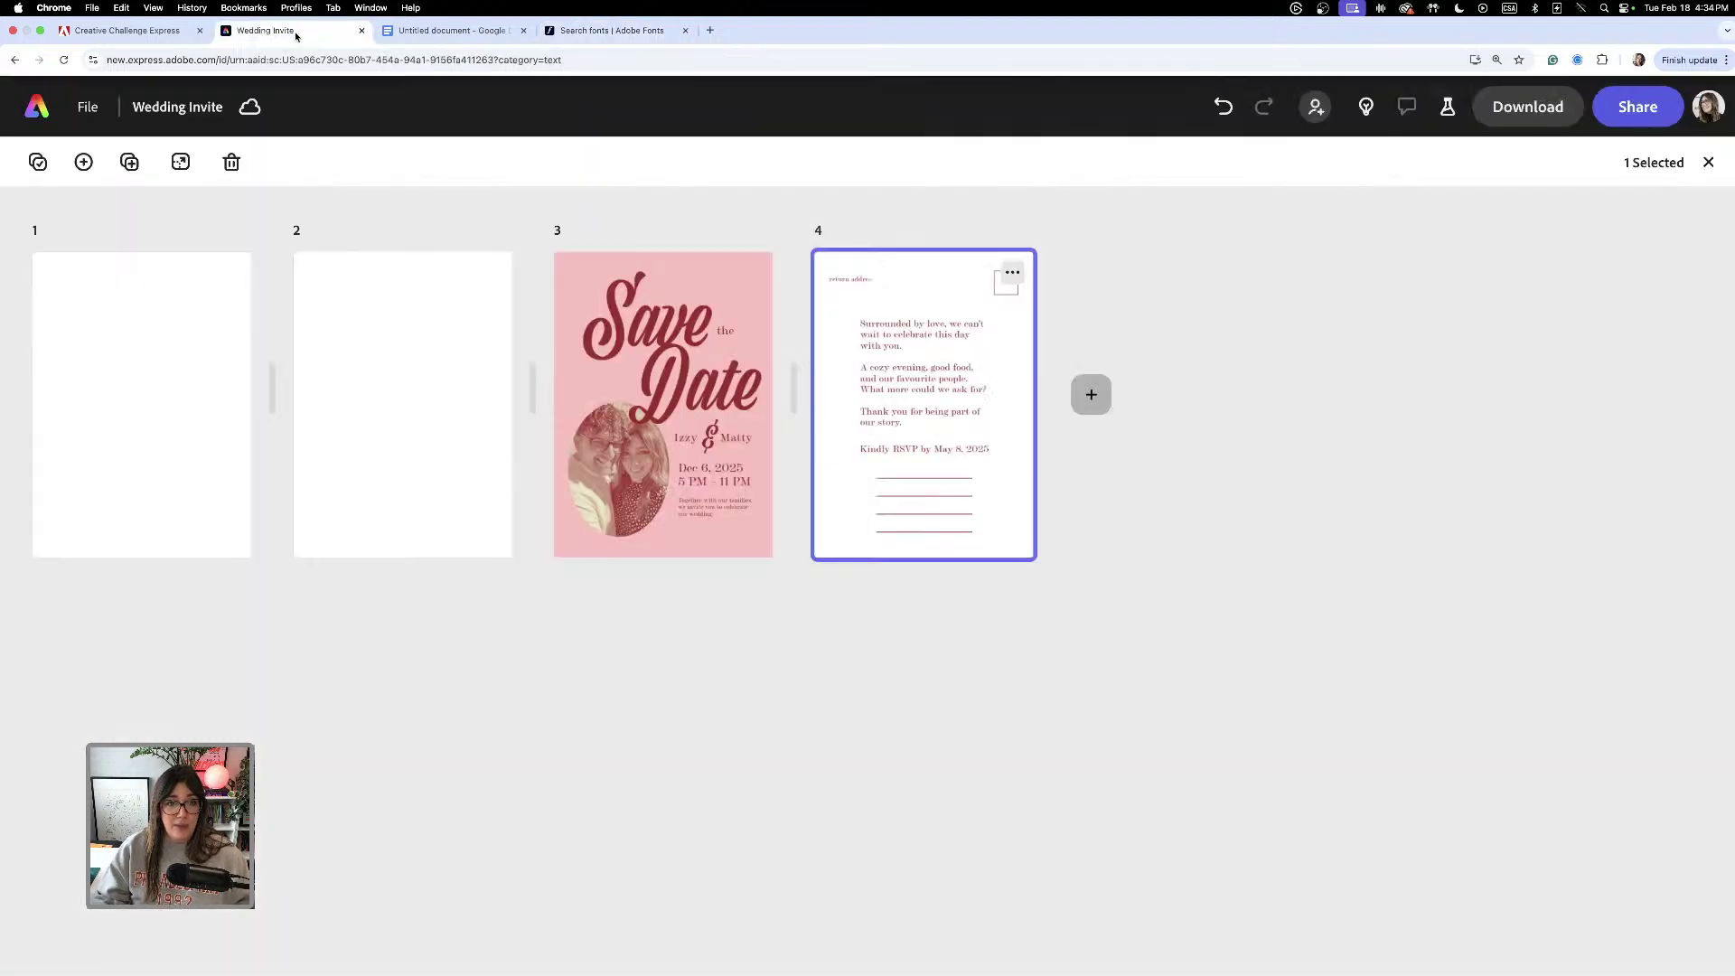
pyautogui.doubleClick(113, 317)
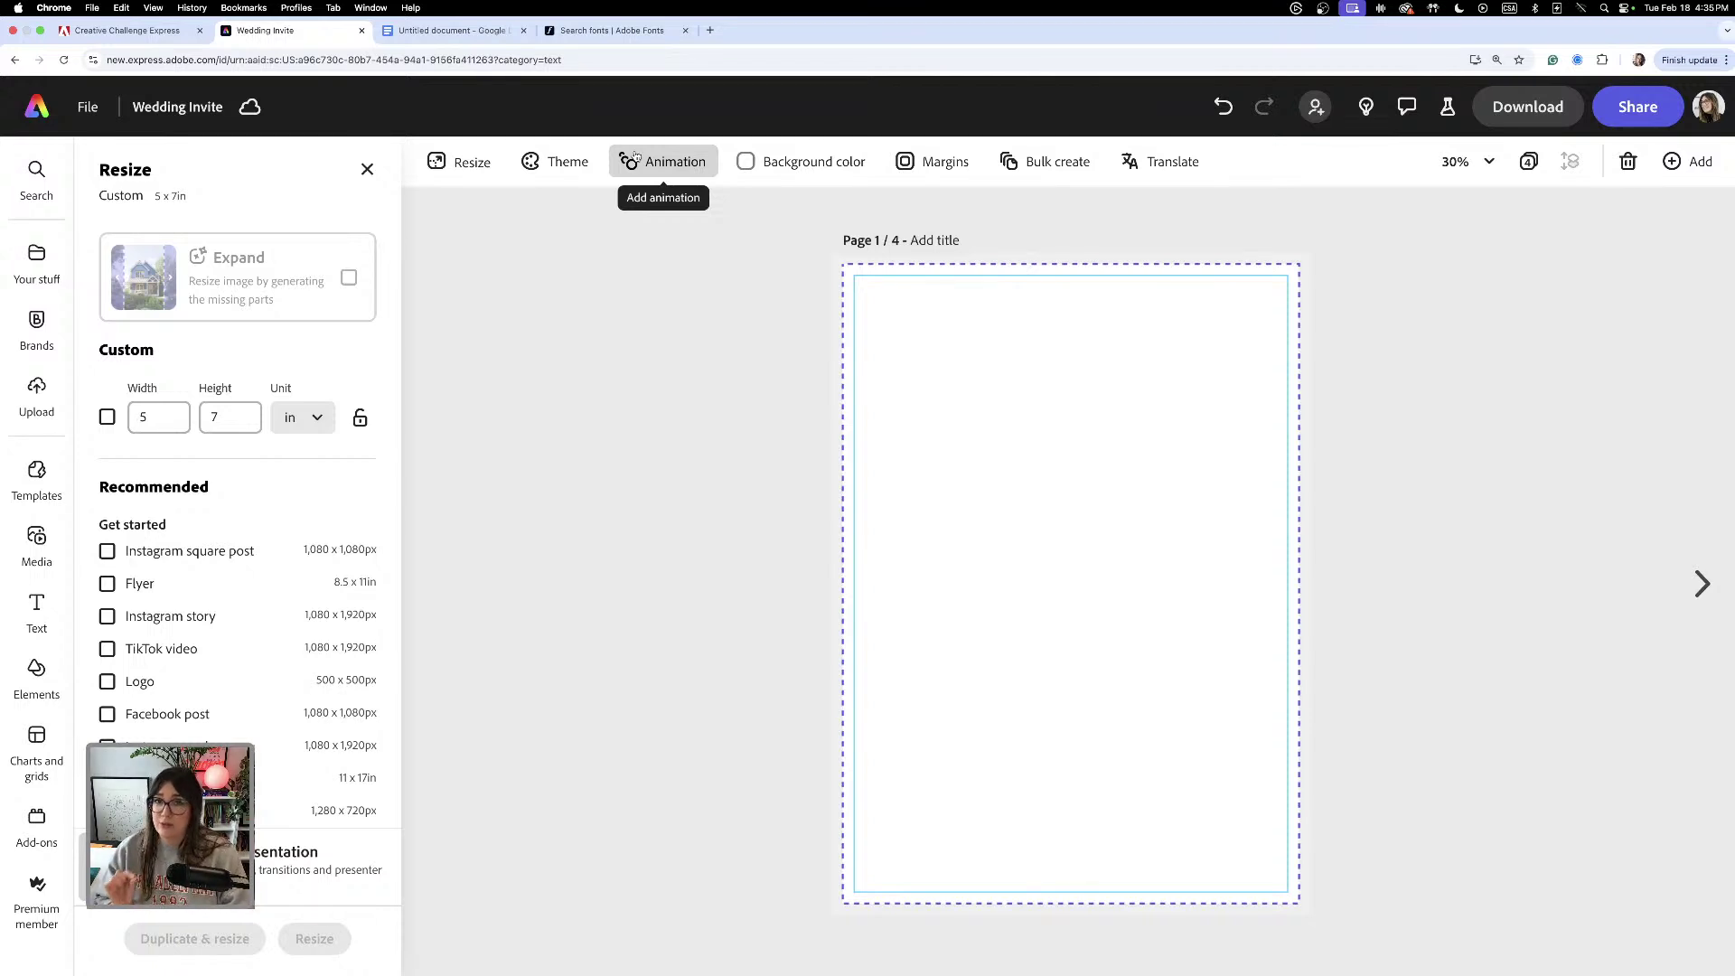
# - Hide the page's margin and bleed guides, and show both again
pyautogui.click(940, 163)
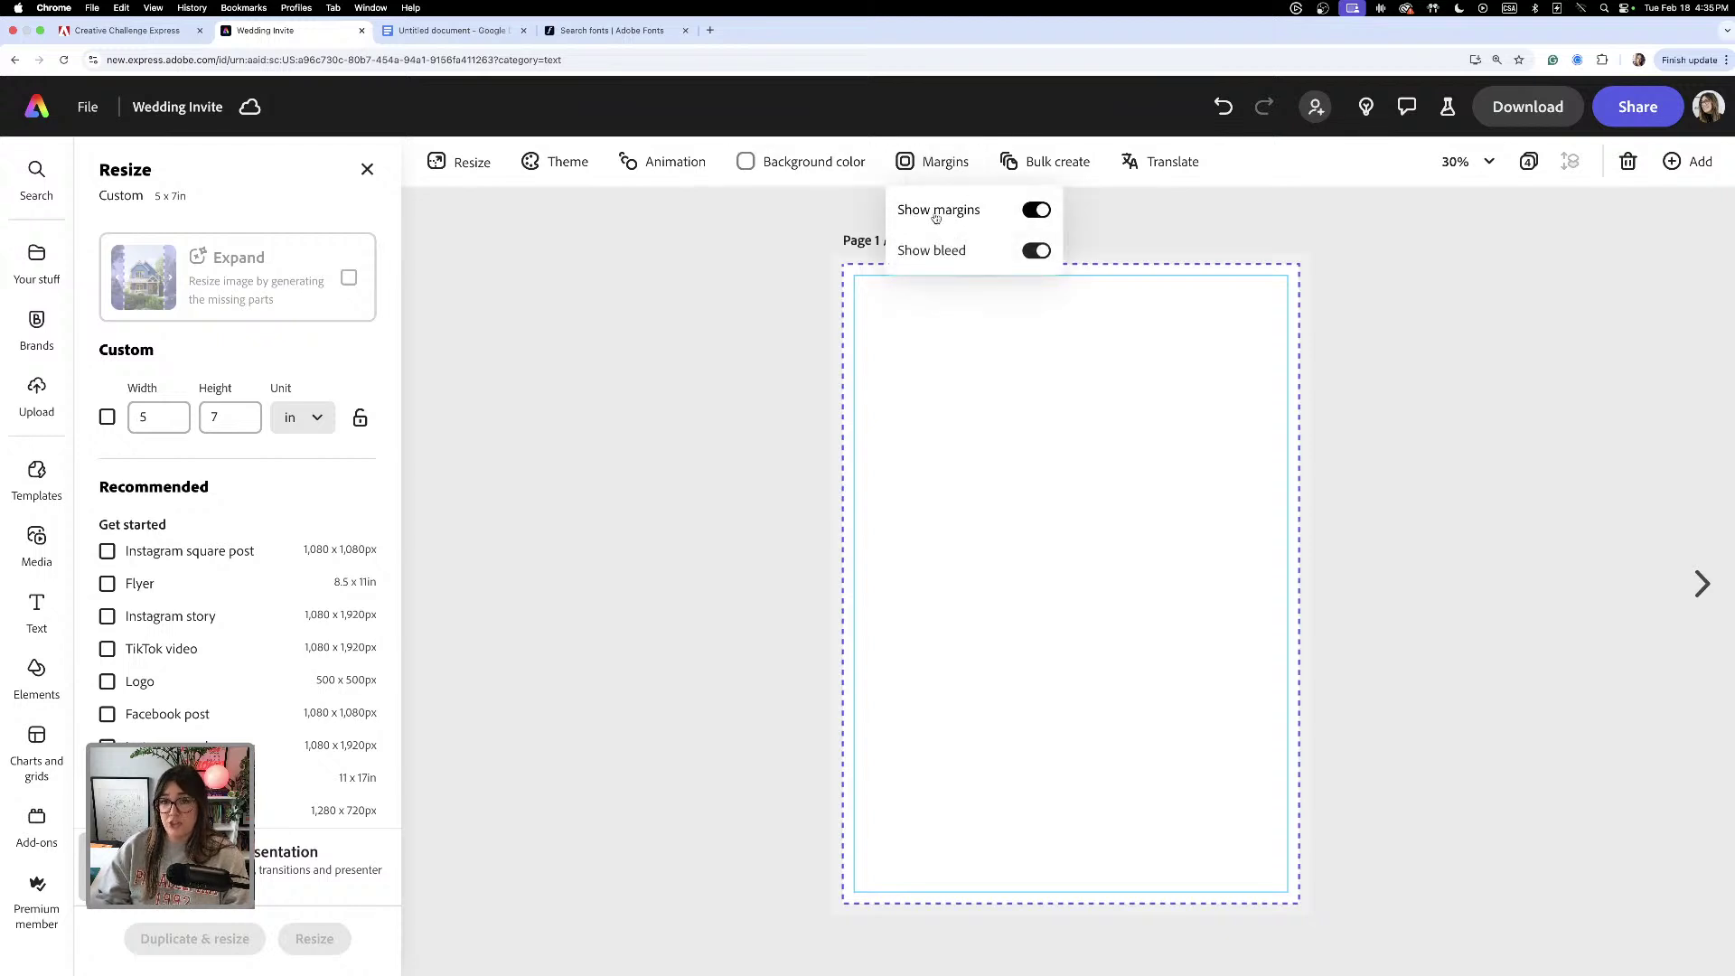
pyautogui.click(1043, 212)
pyautogui.click(1038, 251)
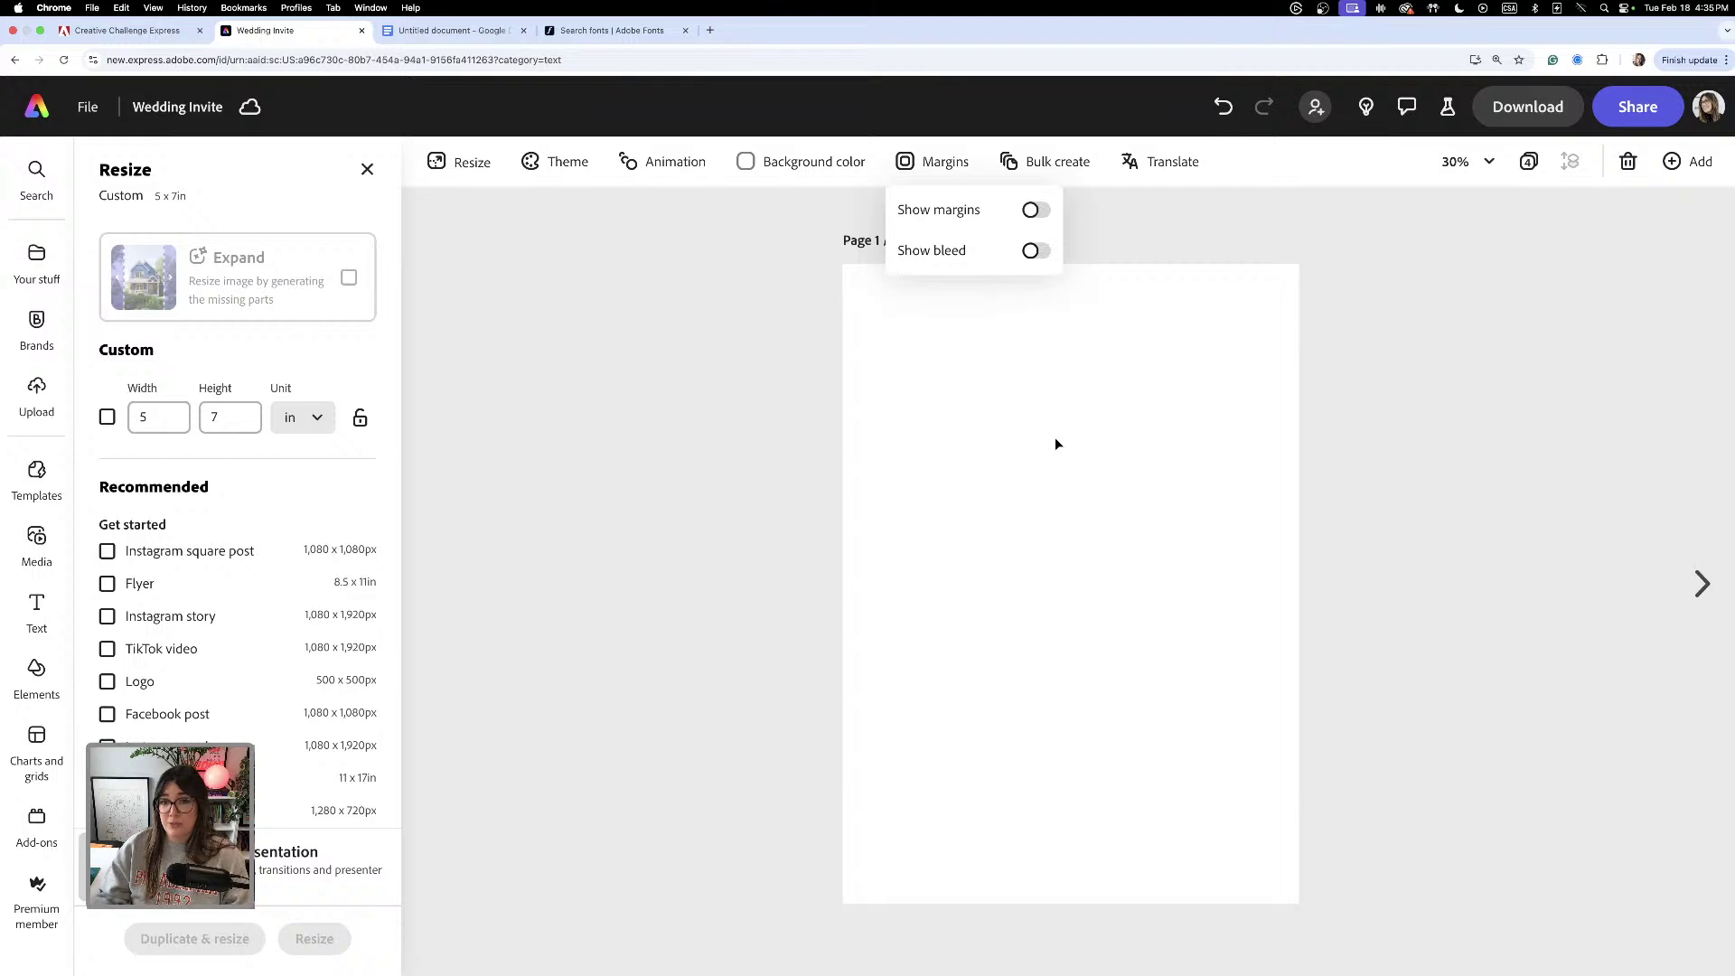
pyautogui.click(1030, 212)
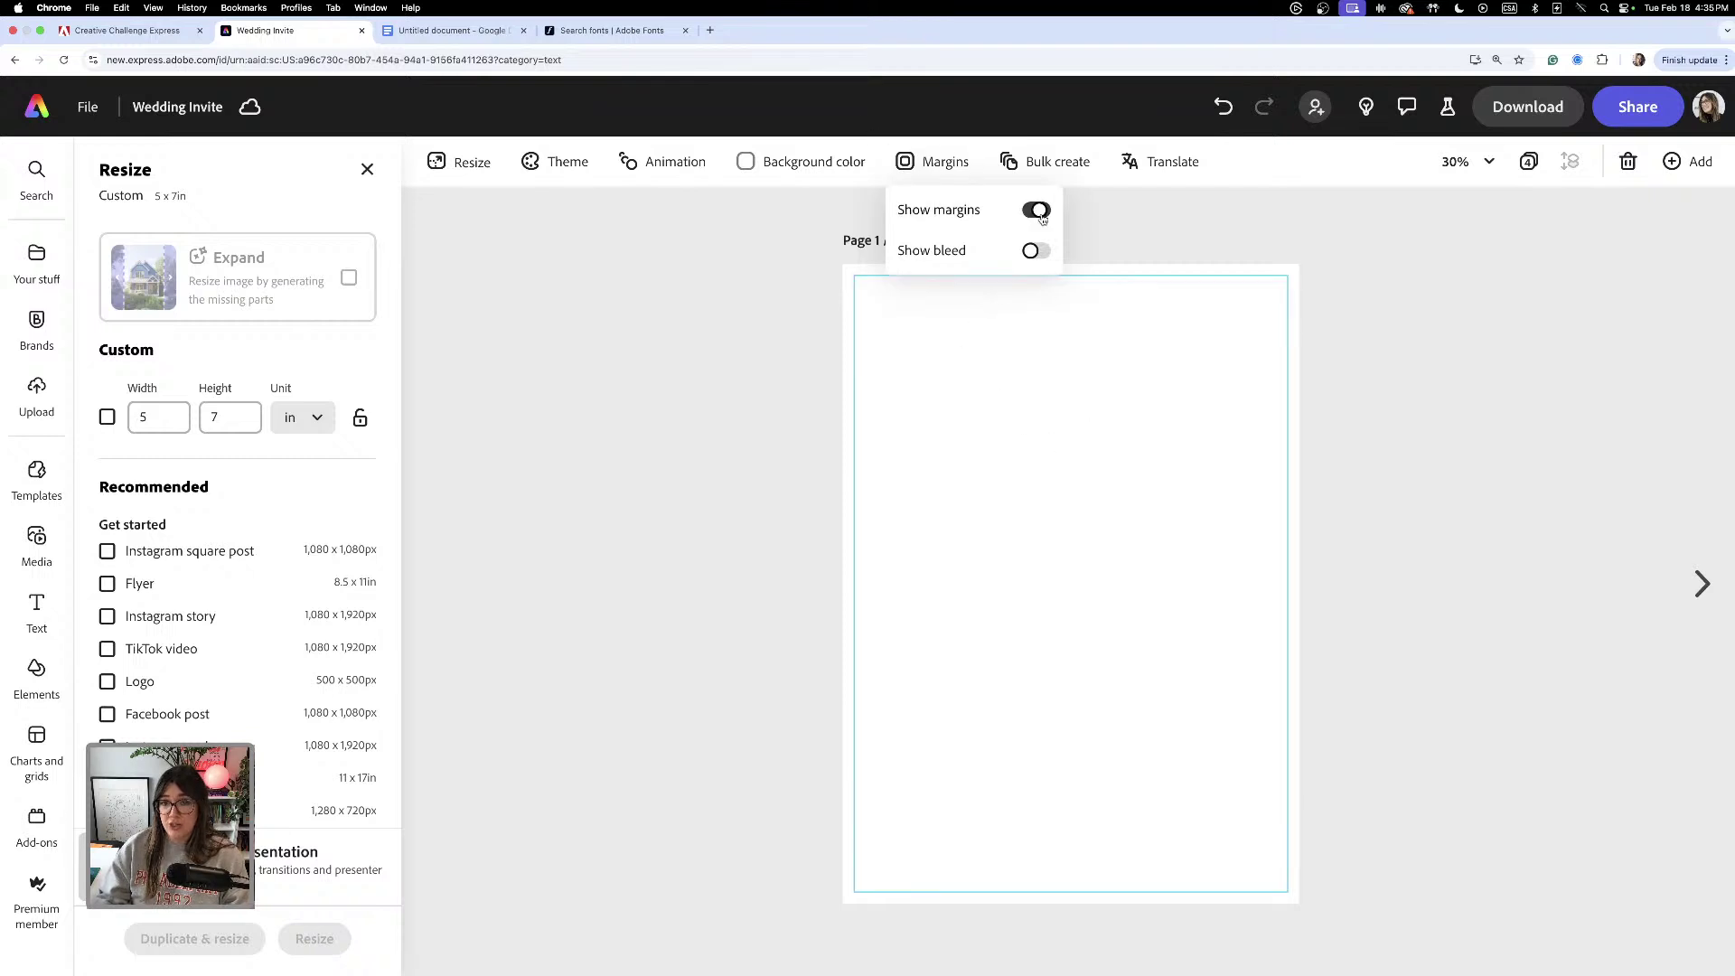
pyautogui.click(1033, 250)
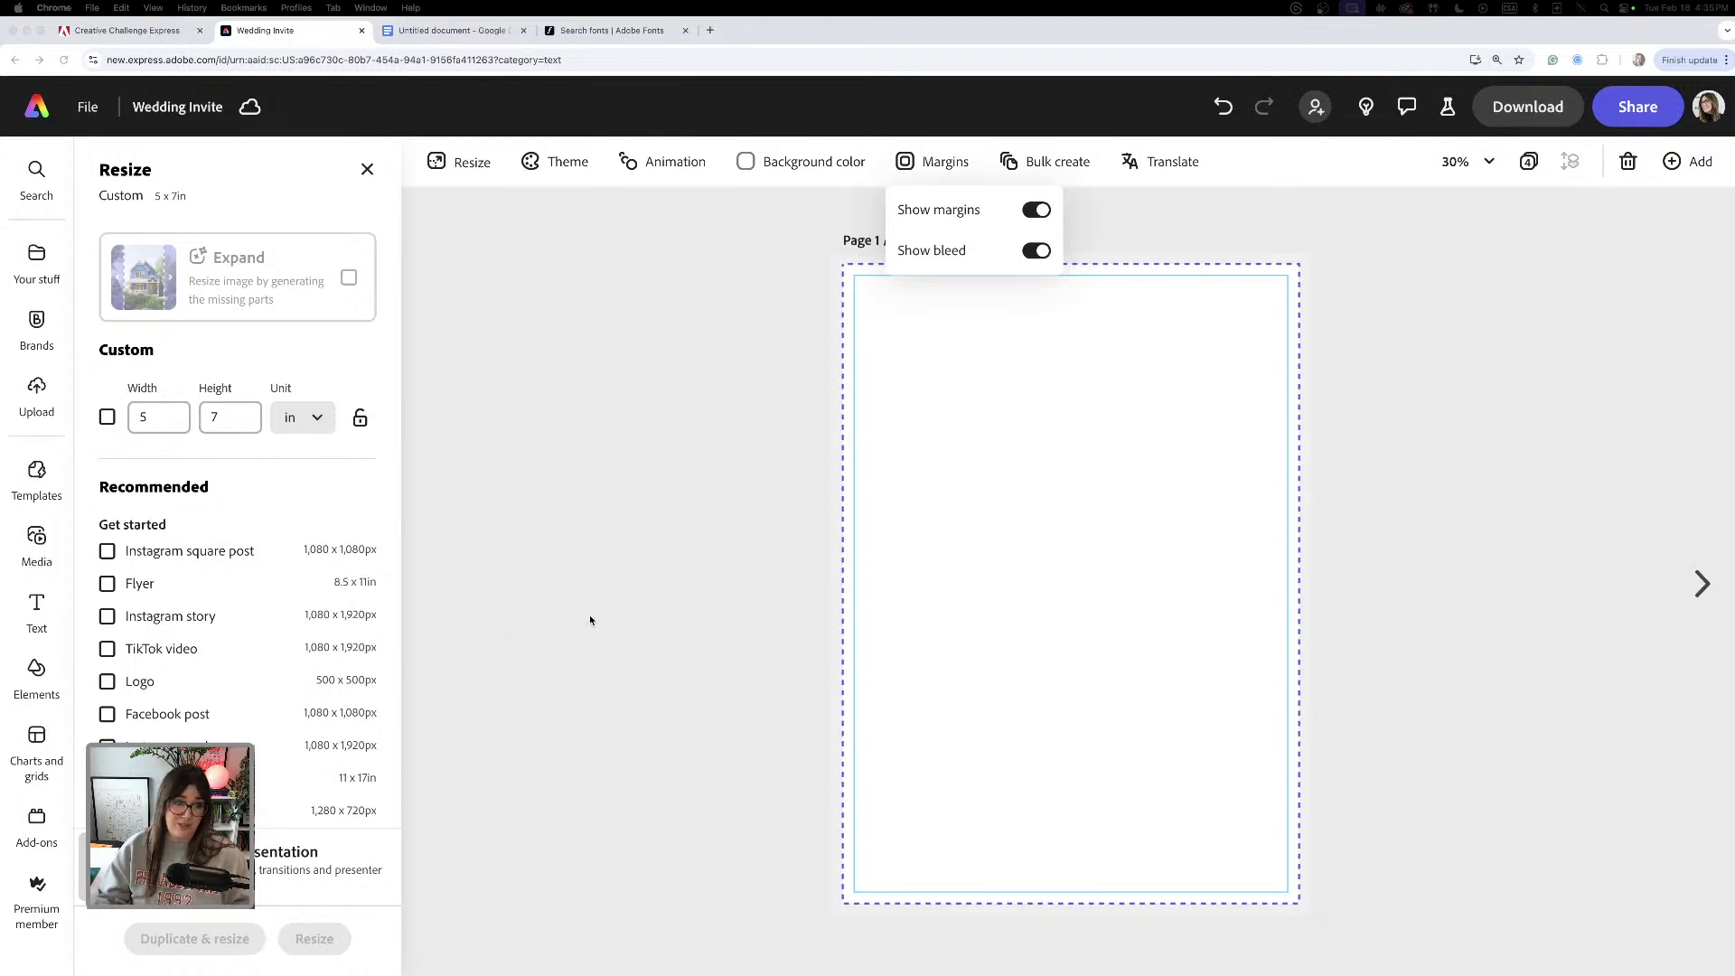
pyautogui.click(1056, 413)
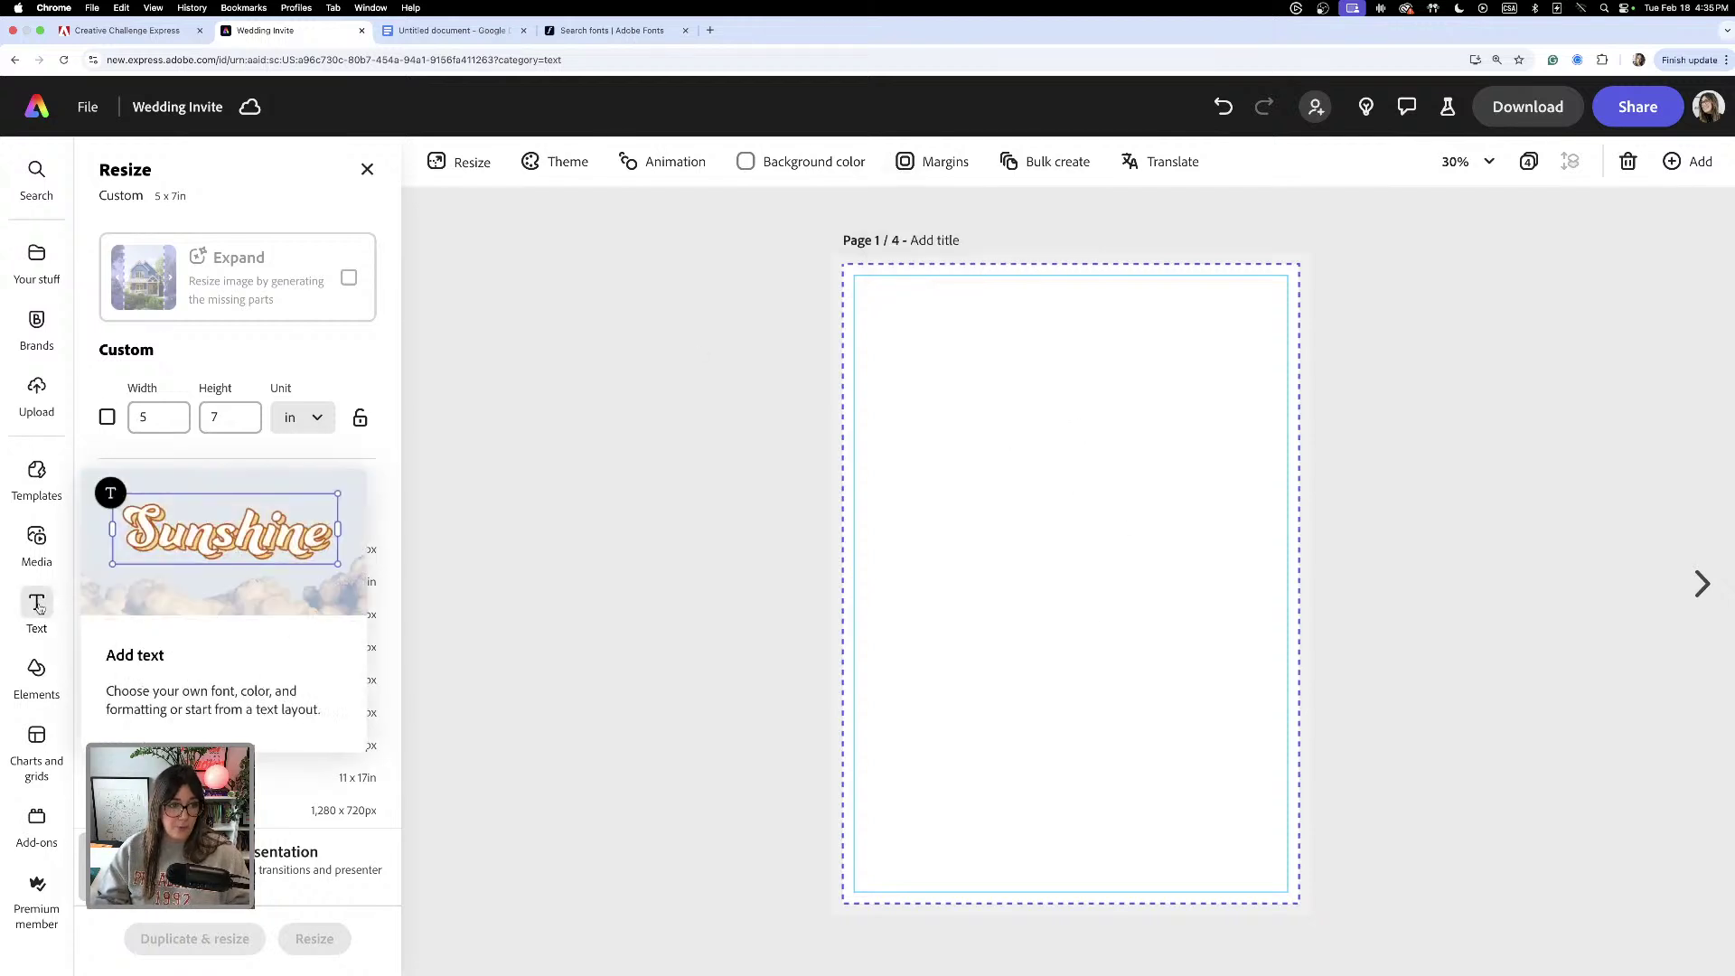
# - Switch to the Google Docs document and copy all the invitation wording, from "Save the Date" to "Thank you for being part of our story."
pyautogui.click(448, 30)
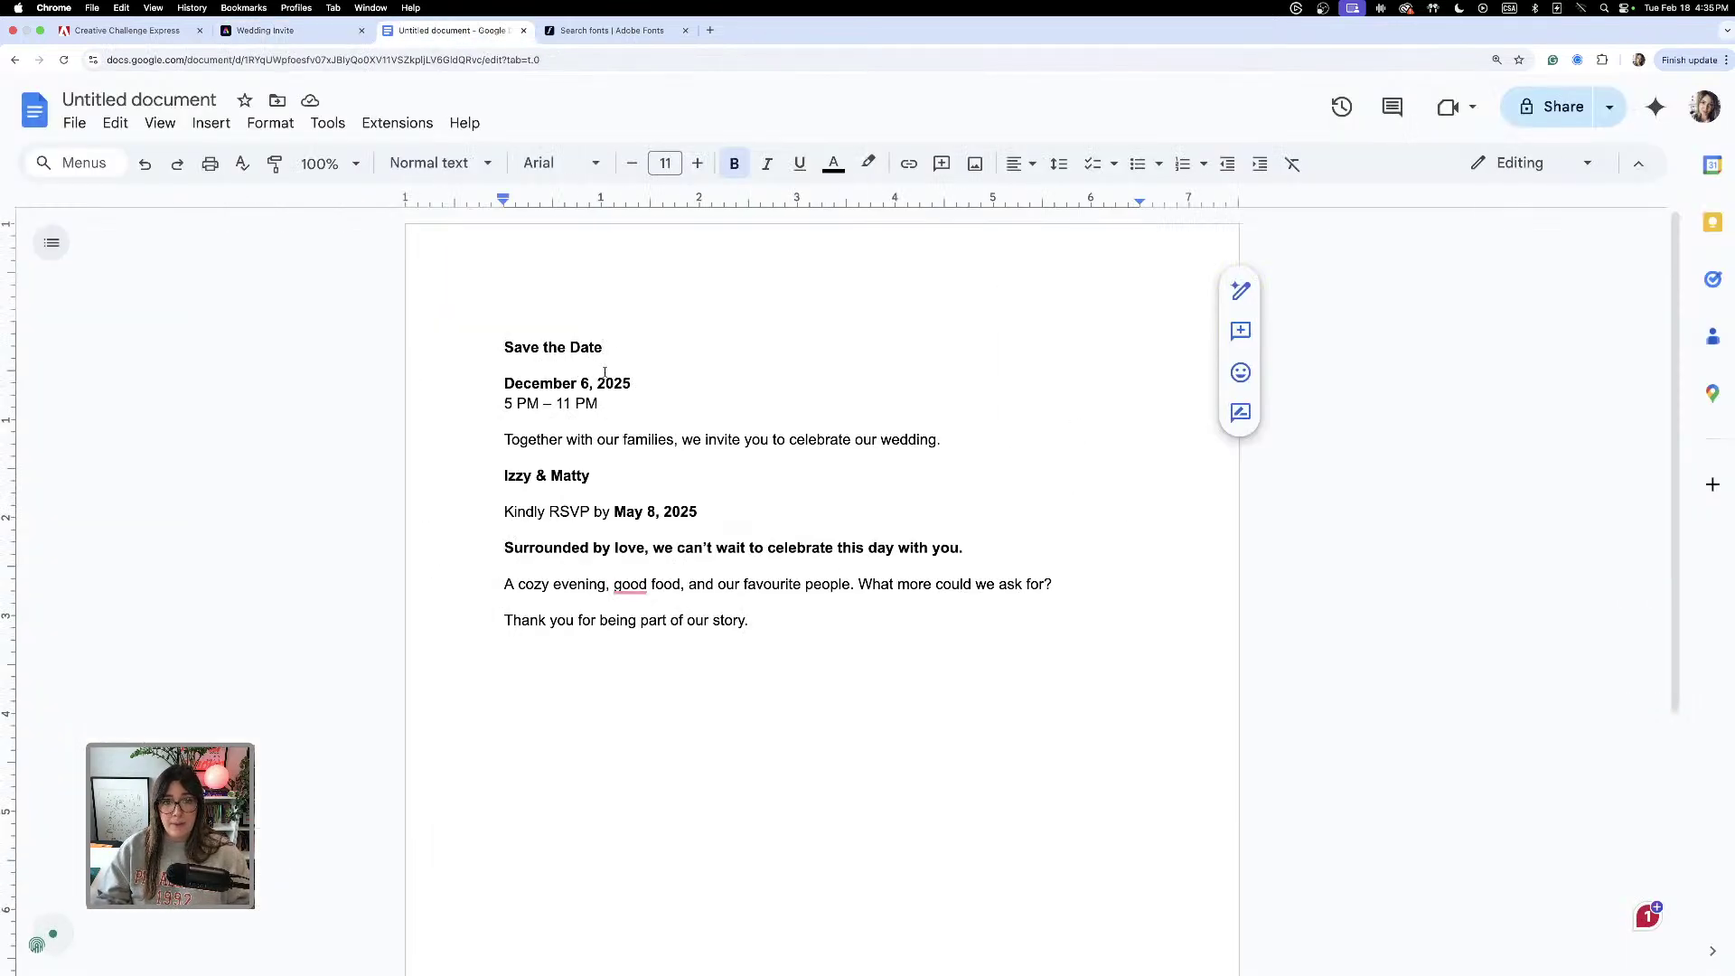
pyautogui.moveTo(502, 347)
pyautogui.mouseDown()
pyautogui.moveTo(668, 422)
pyautogui.moveTo(723, 588)
pyautogui.moveTo(767, 623)
pyautogui.mouseUp()
pyautogui.press('super+c')
pyautogui.click(937, 670)
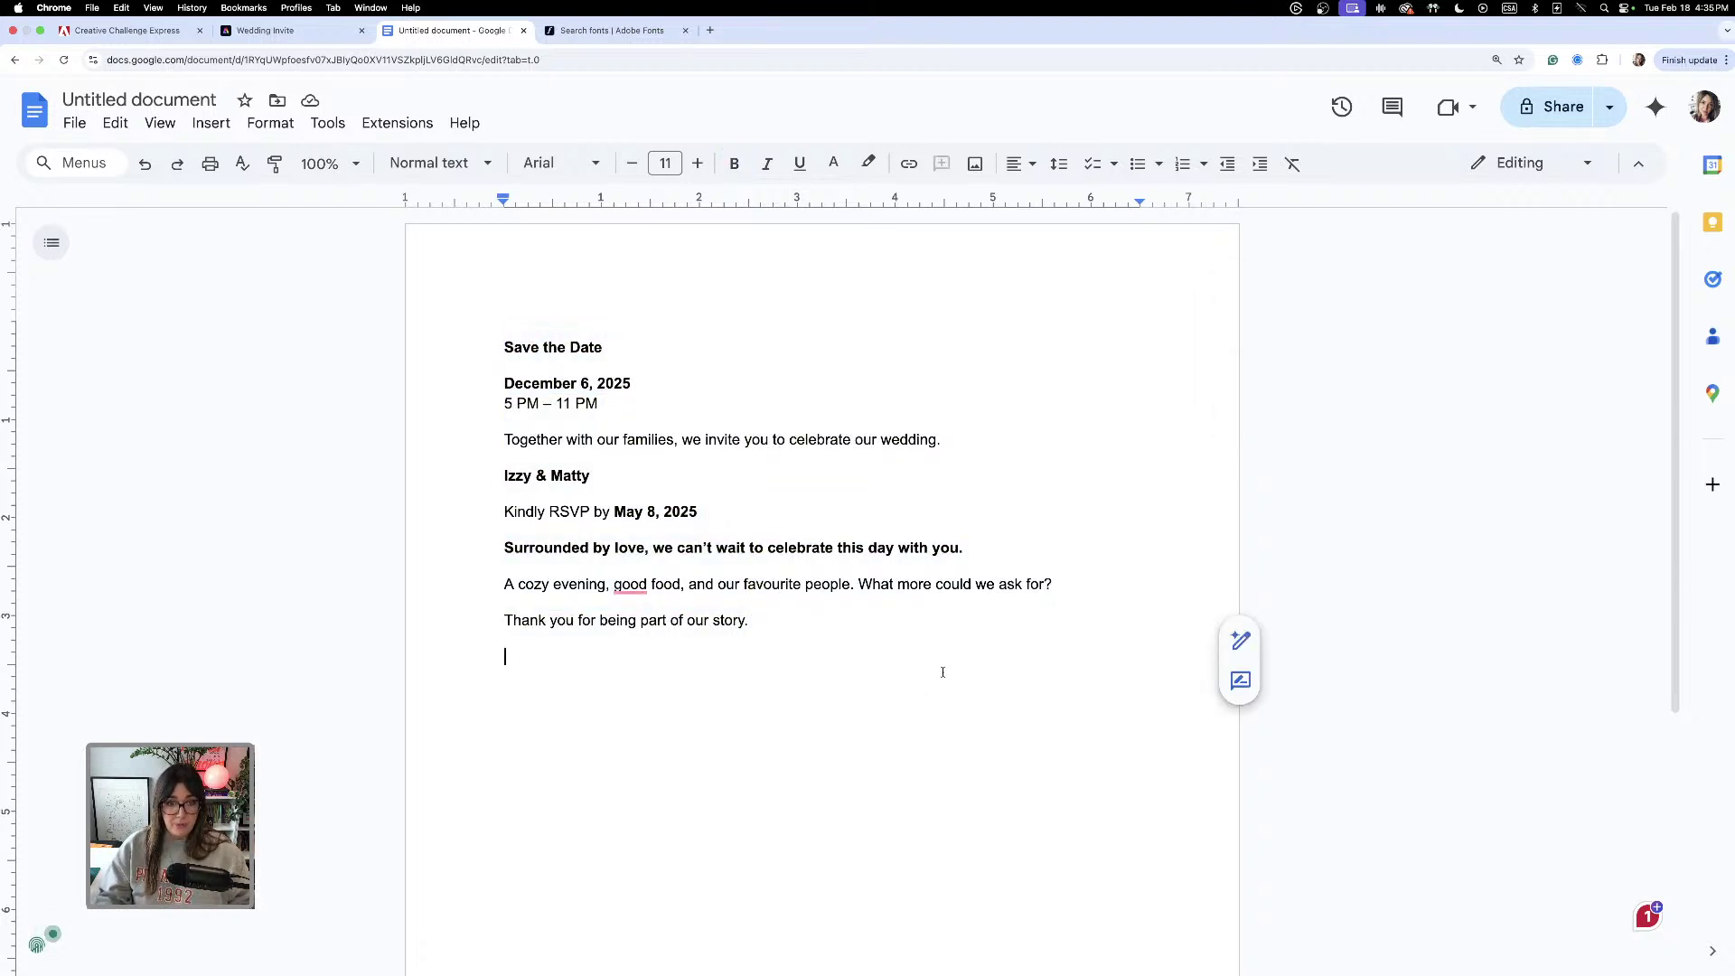
# - Return to the Wedding Invite file in Adobe Express and add a text box containing the copied invitation wording
pyautogui.click(271, 30)
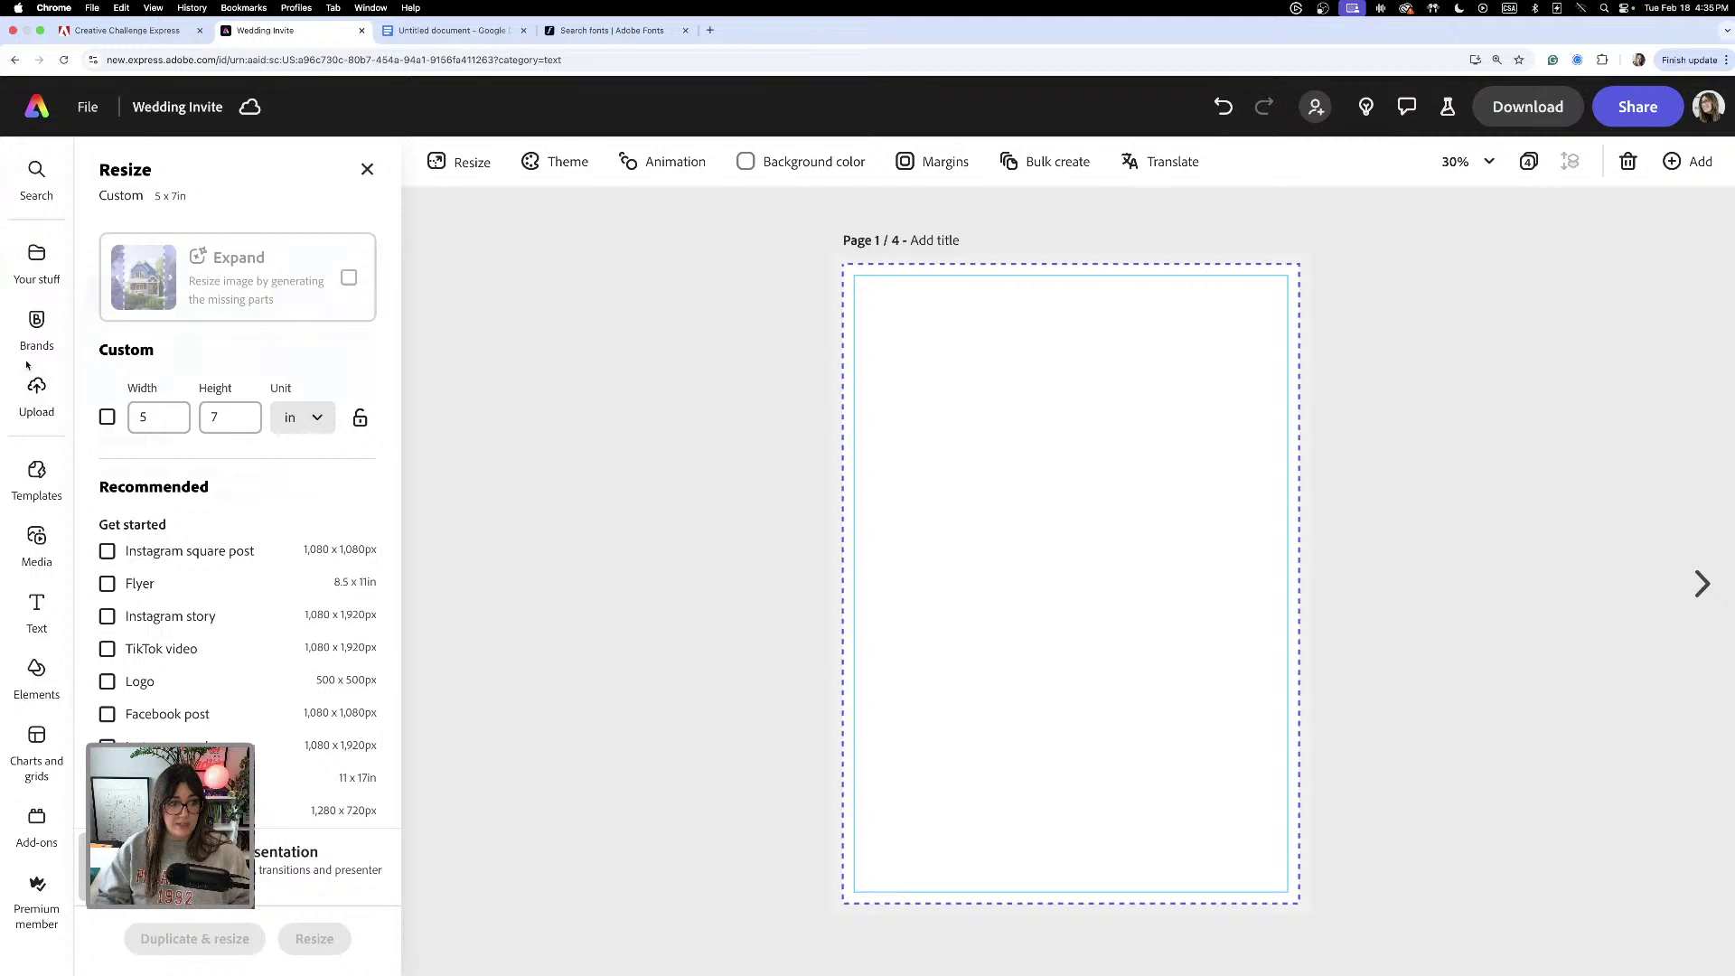
pyautogui.click(36, 610)
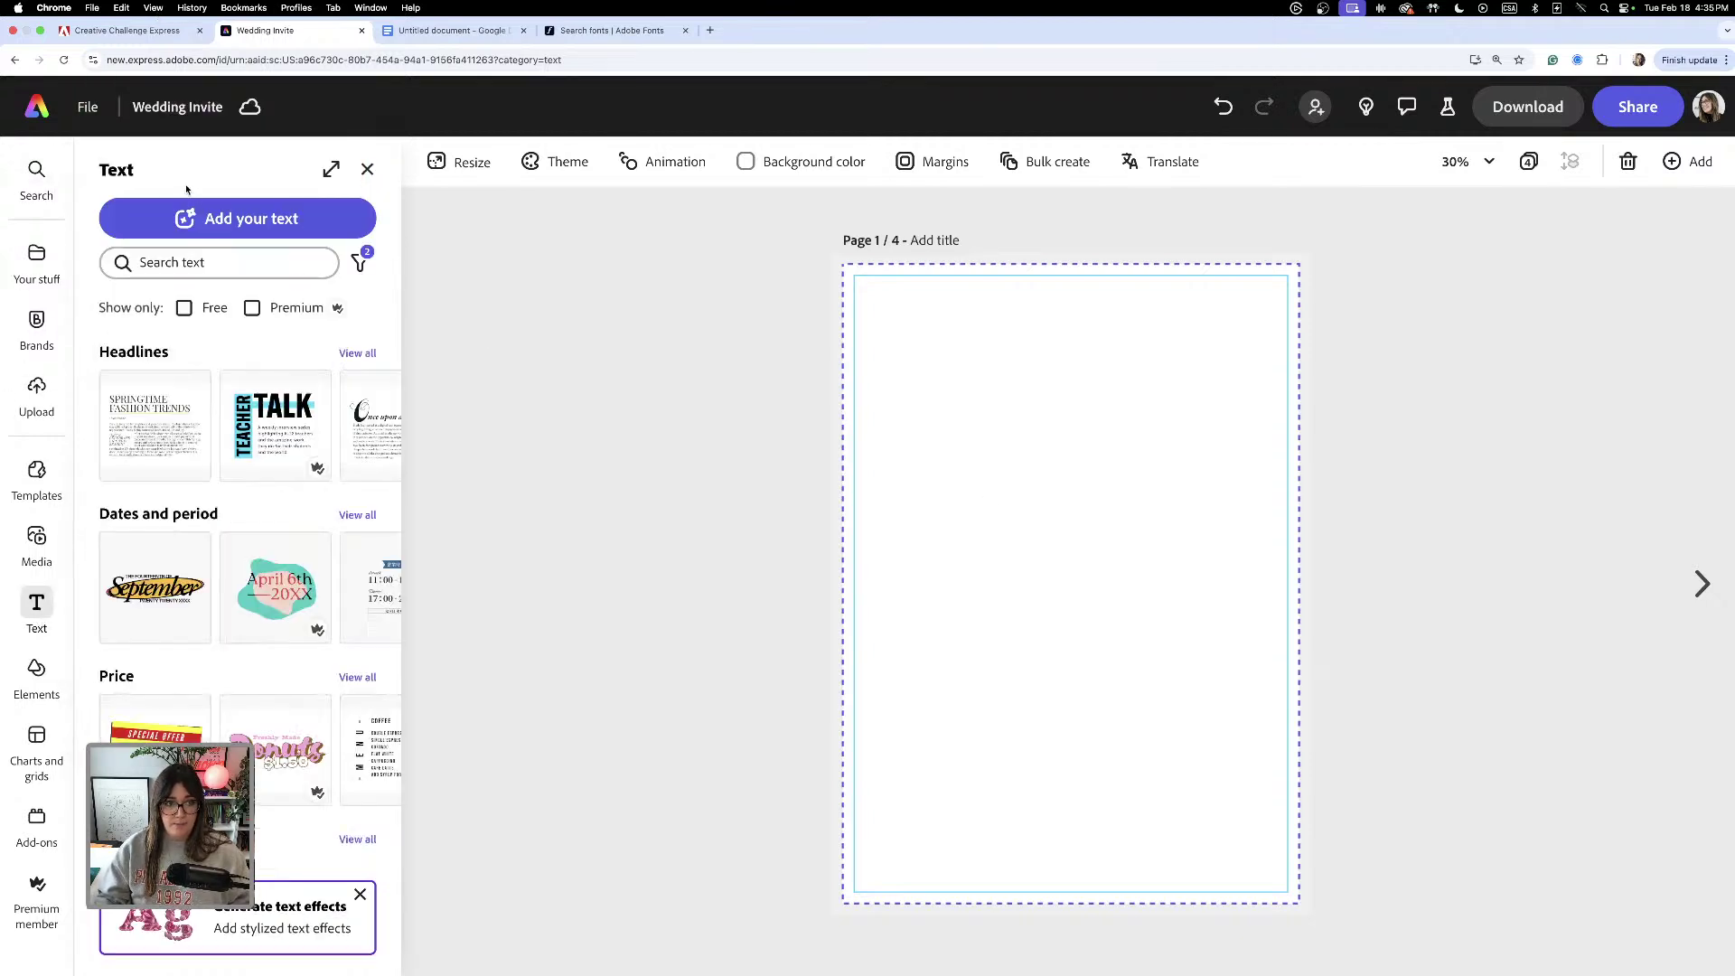
pyautogui.click(208, 218)
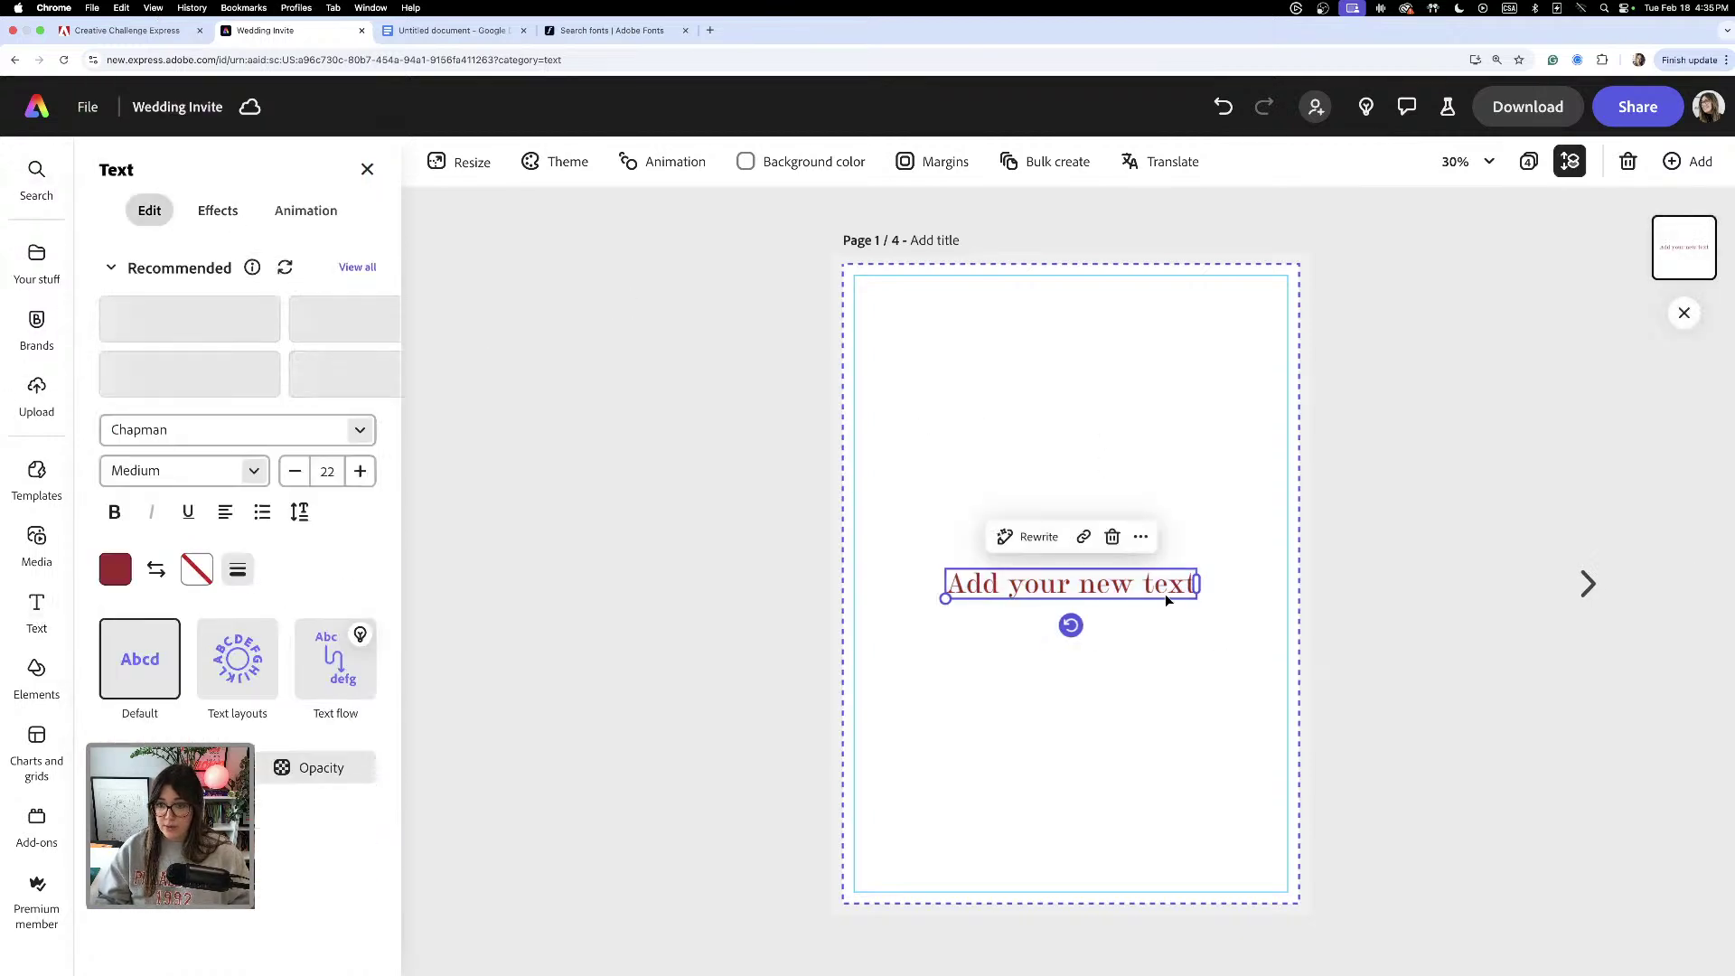
pyautogui.press('BackSpace')
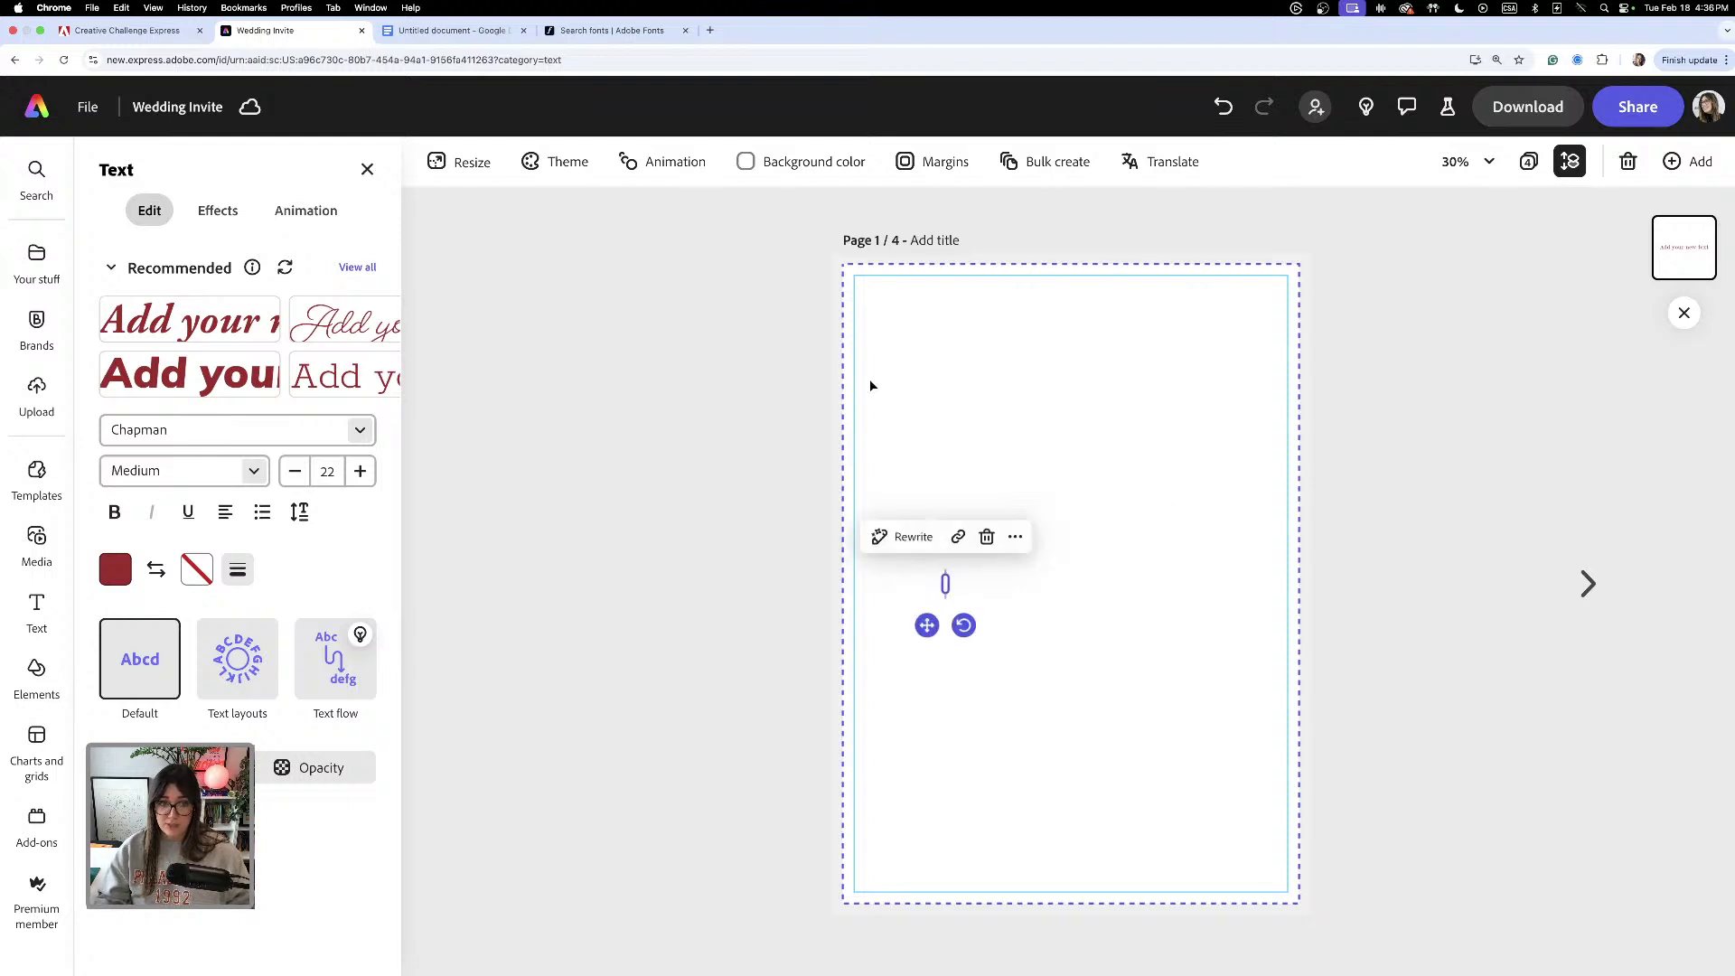
pyautogui.press('super+v')
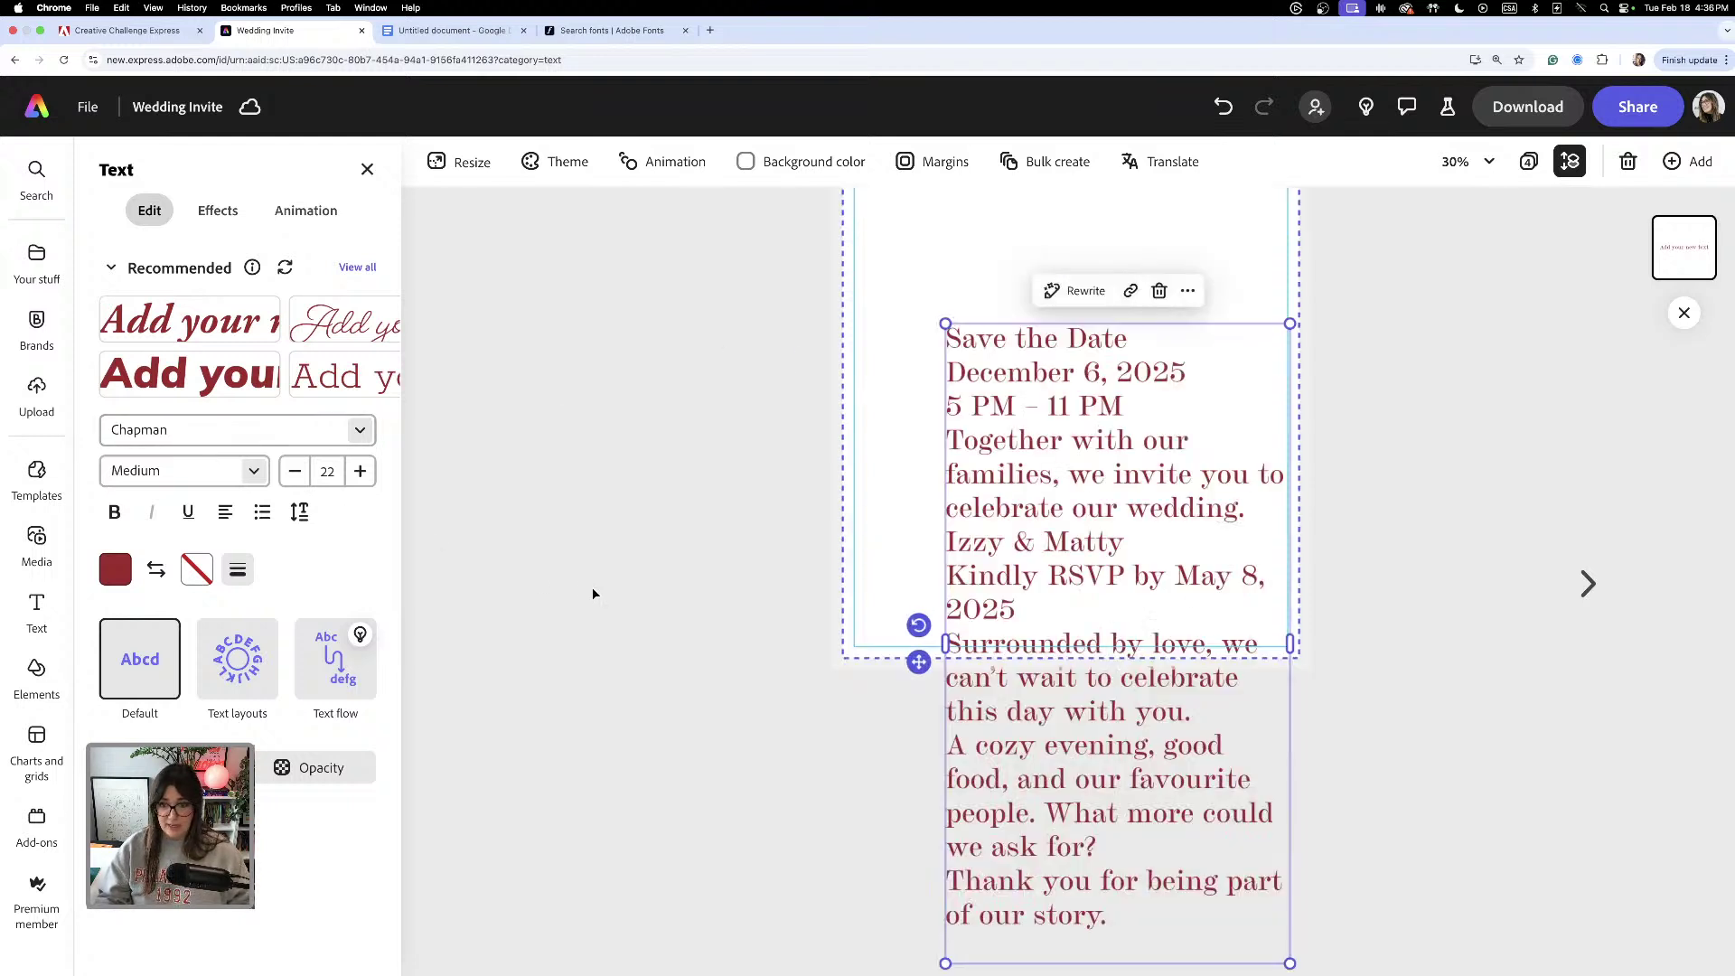
# - Scale the invitation text block down to about 12 pt and position it in the upper right part of the page
pyautogui.scroll(2, 1164, 563)
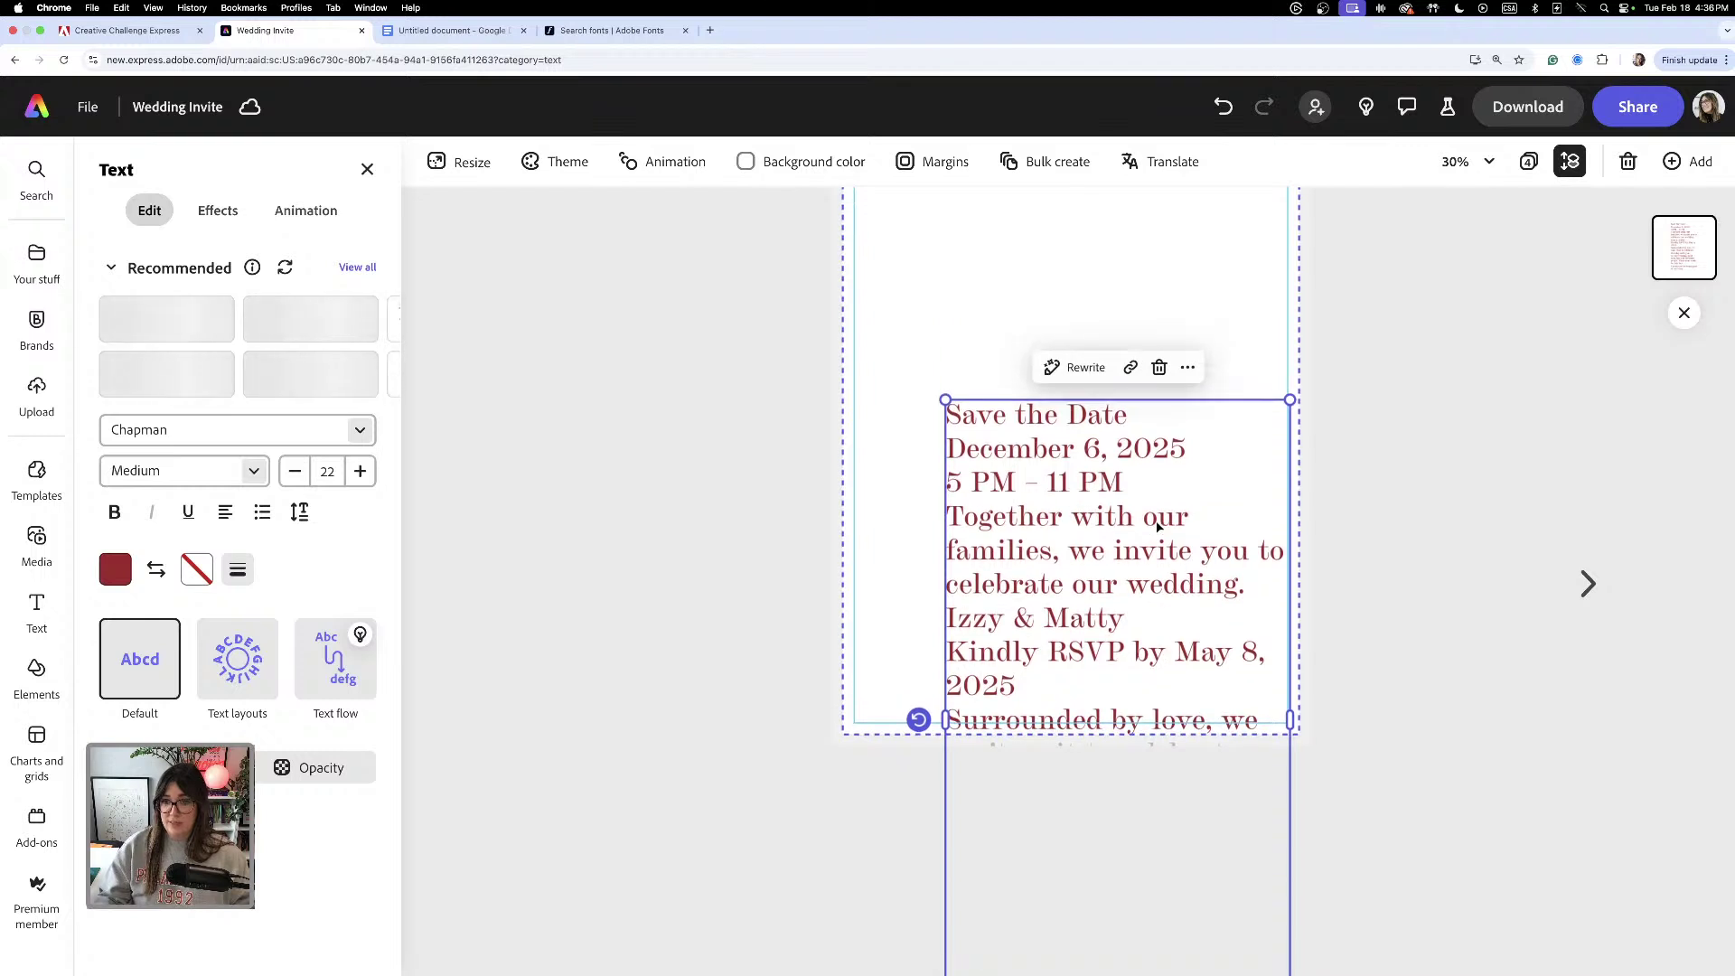
pyautogui.moveTo(1132, 429); pyautogui.dragTo(1095, 264)
pyautogui.scroll(3, 1100, 604)
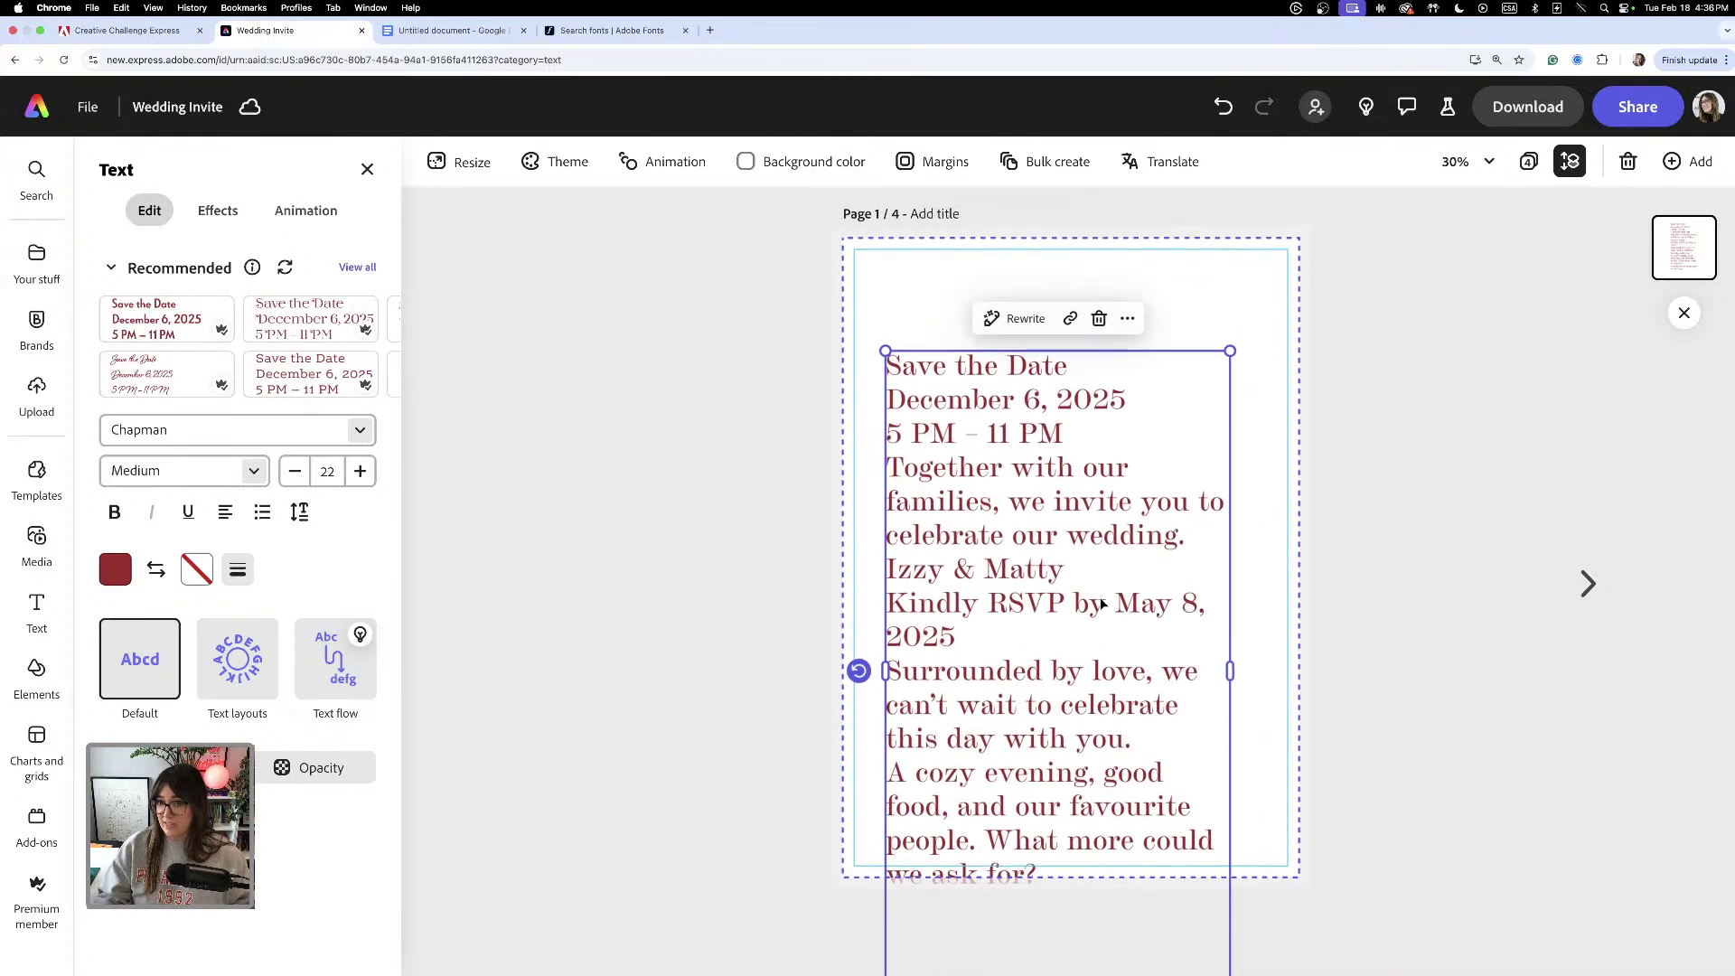
pyautogui.click(913, 332)
pyautogui.click(985, 399)
pyautogui.moveTo(985, 400); pyautogui.dragTo(982, 365)
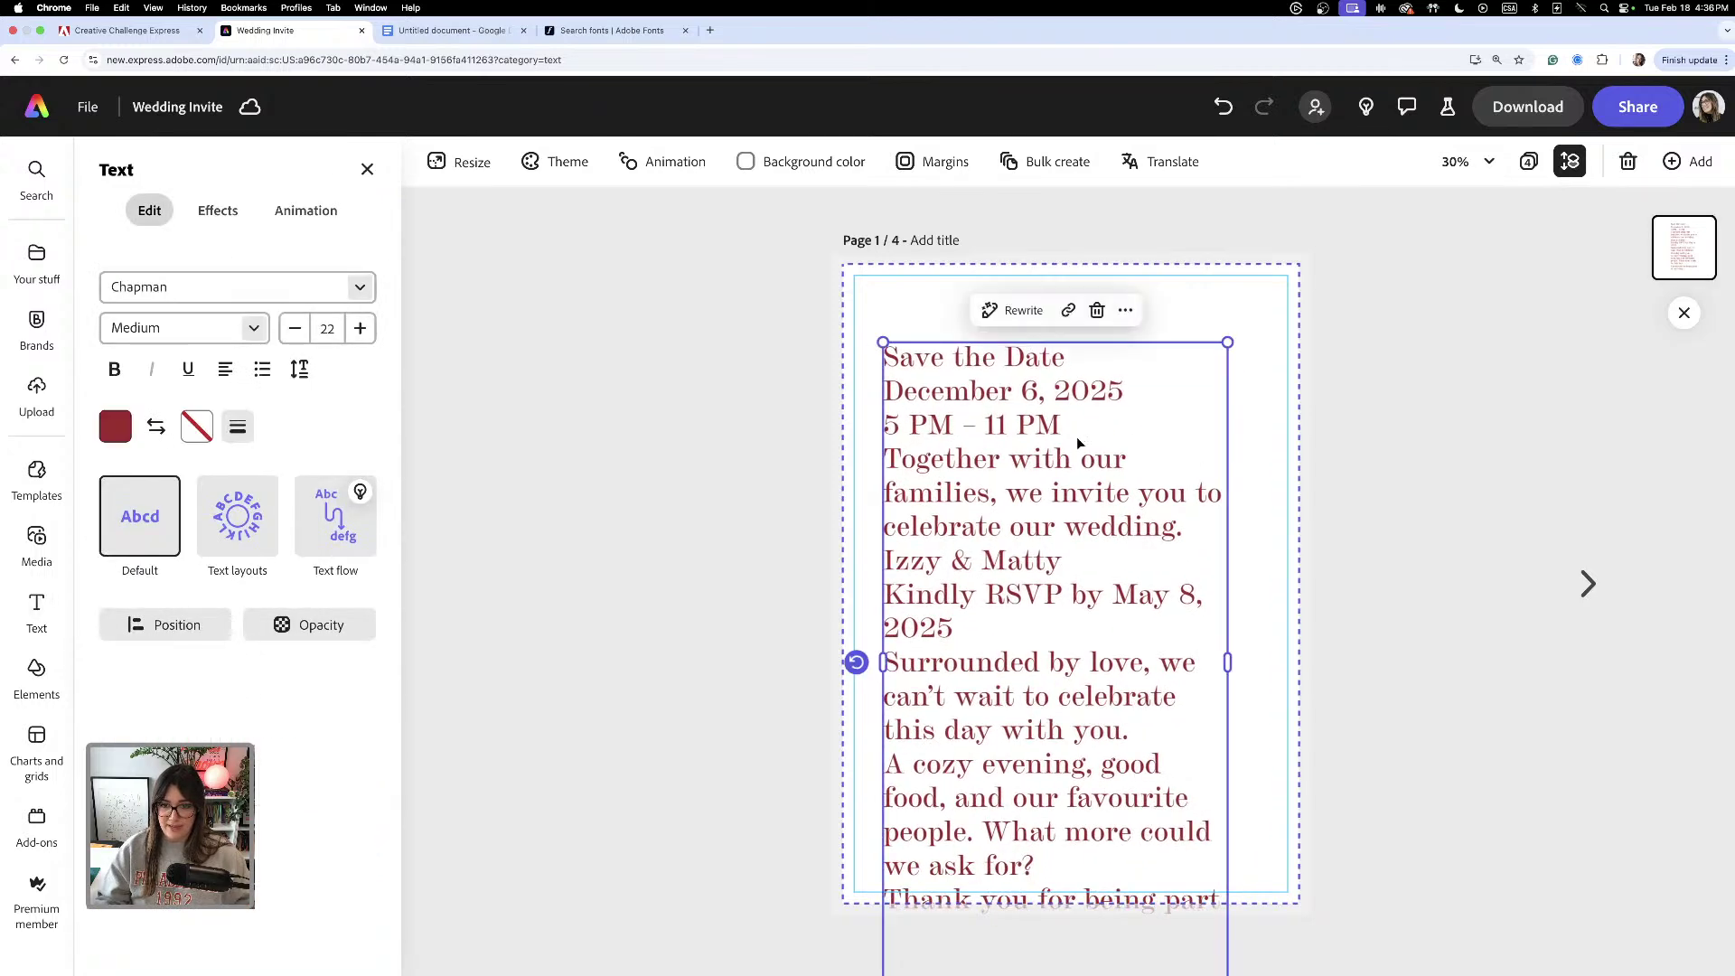
pyautogui.moveTo(1227, 342); pyautogui.dragTo(1090, 627)
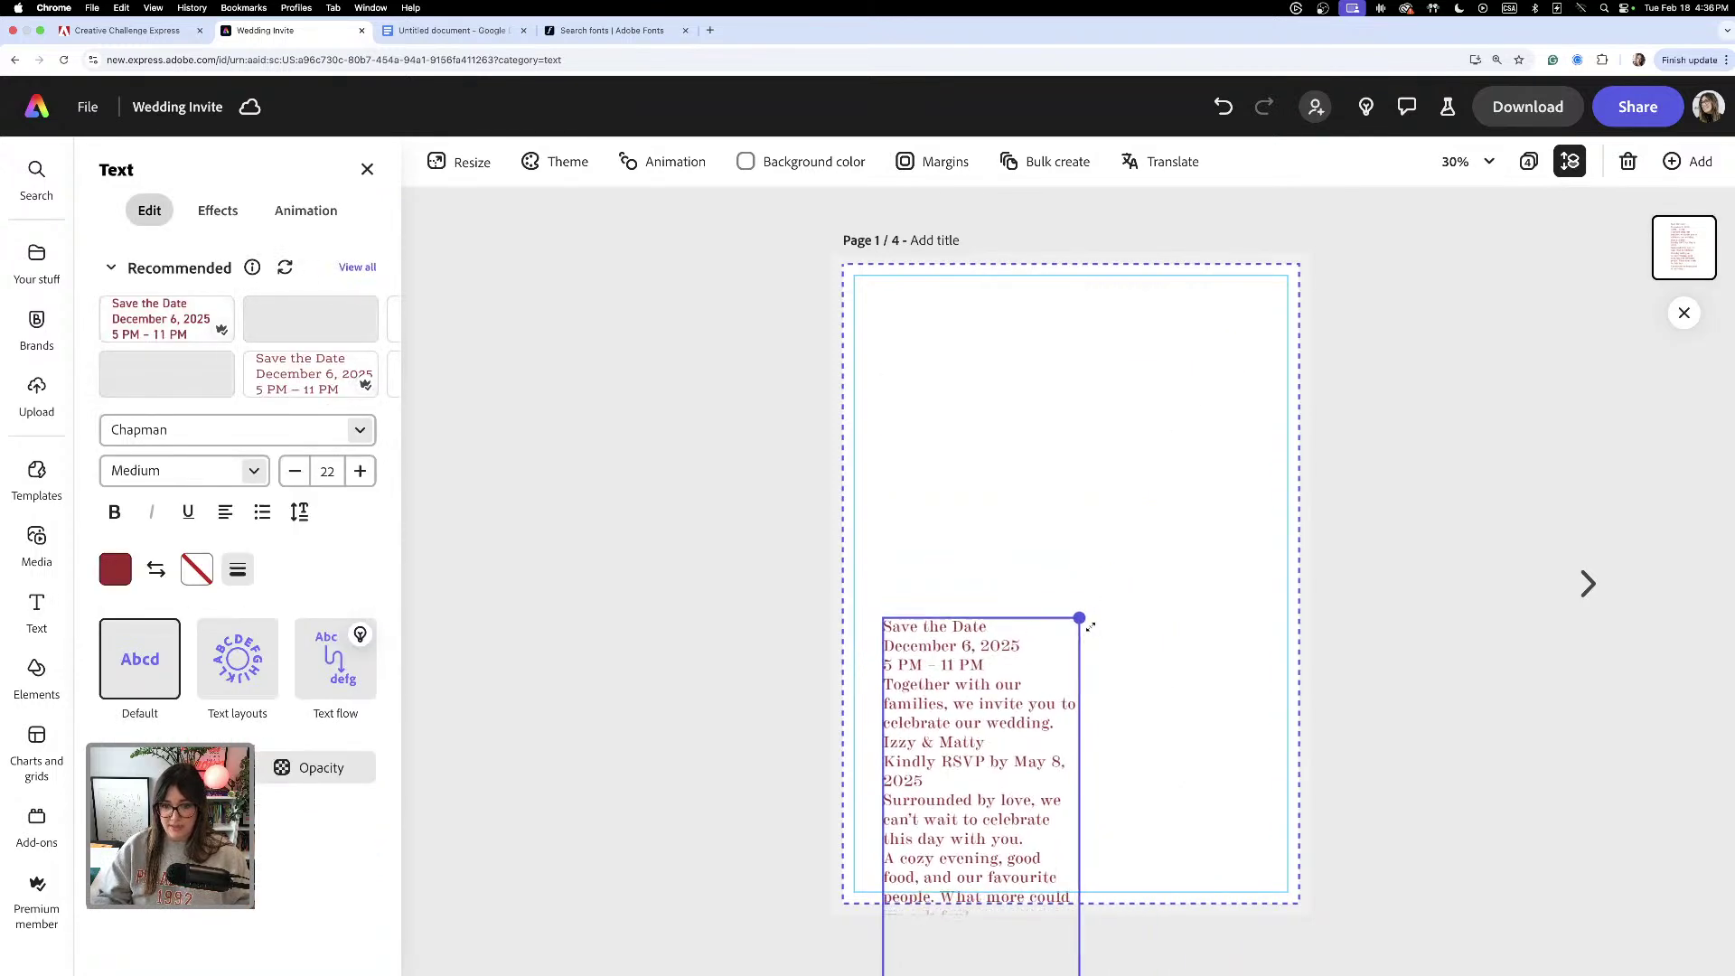
pyautogui.moveTo(980, 638); pyautogui.dragTo(1164, 366)
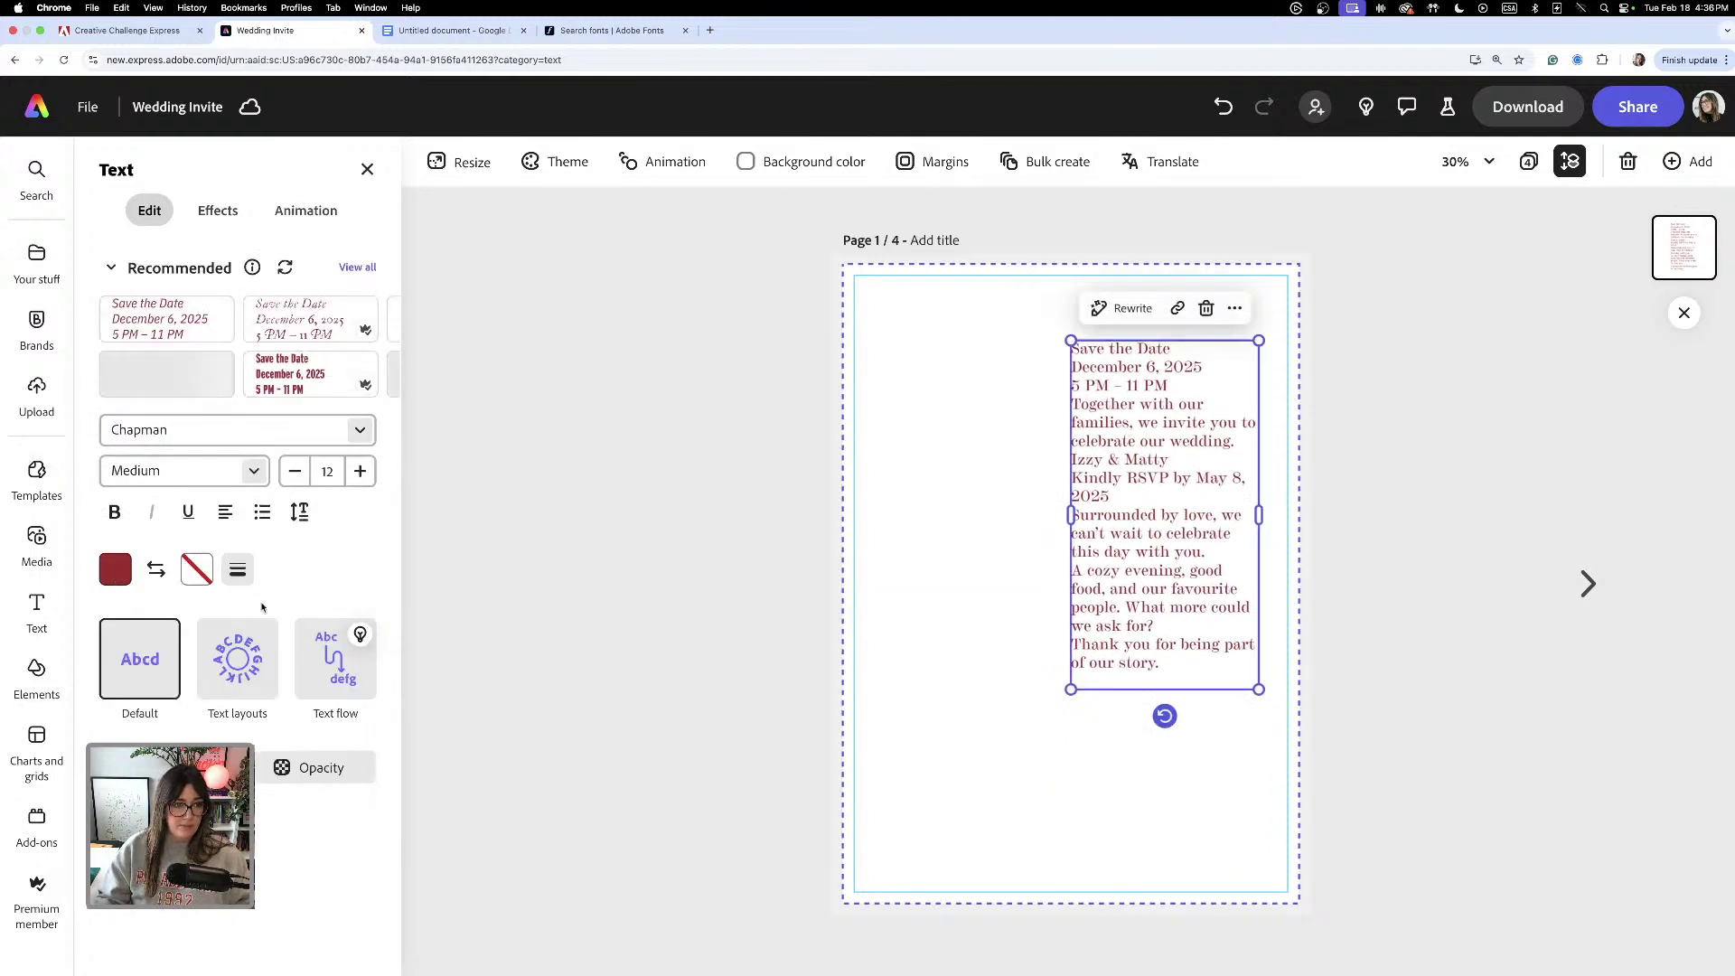
# - Change the invitation text fill to black and move the block down to the page's lower right area
pyautogui.click(115, 569)
pyautogui.moveTo(317, 565); pyautogui.dragTo(157, 649)
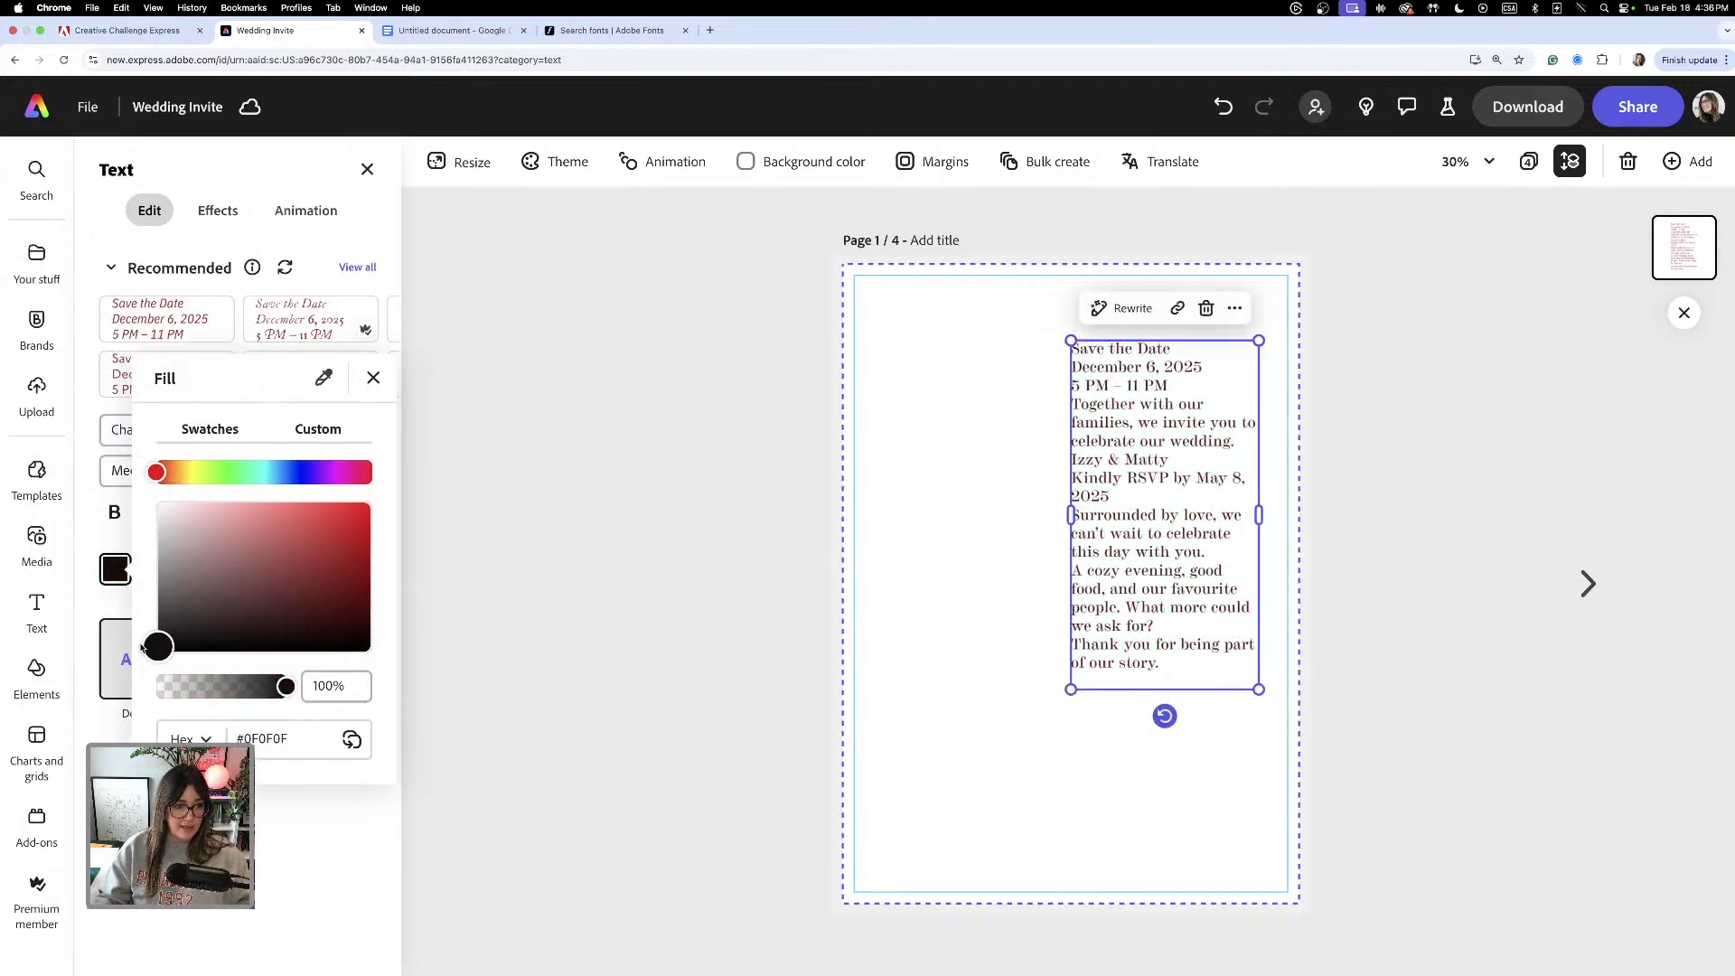
pyautogui.click(583, 645)
pyautogui.click(471, 509)
pyautogui.moveTo(1149, 461); pyautogui.dragTo(1150, 650)
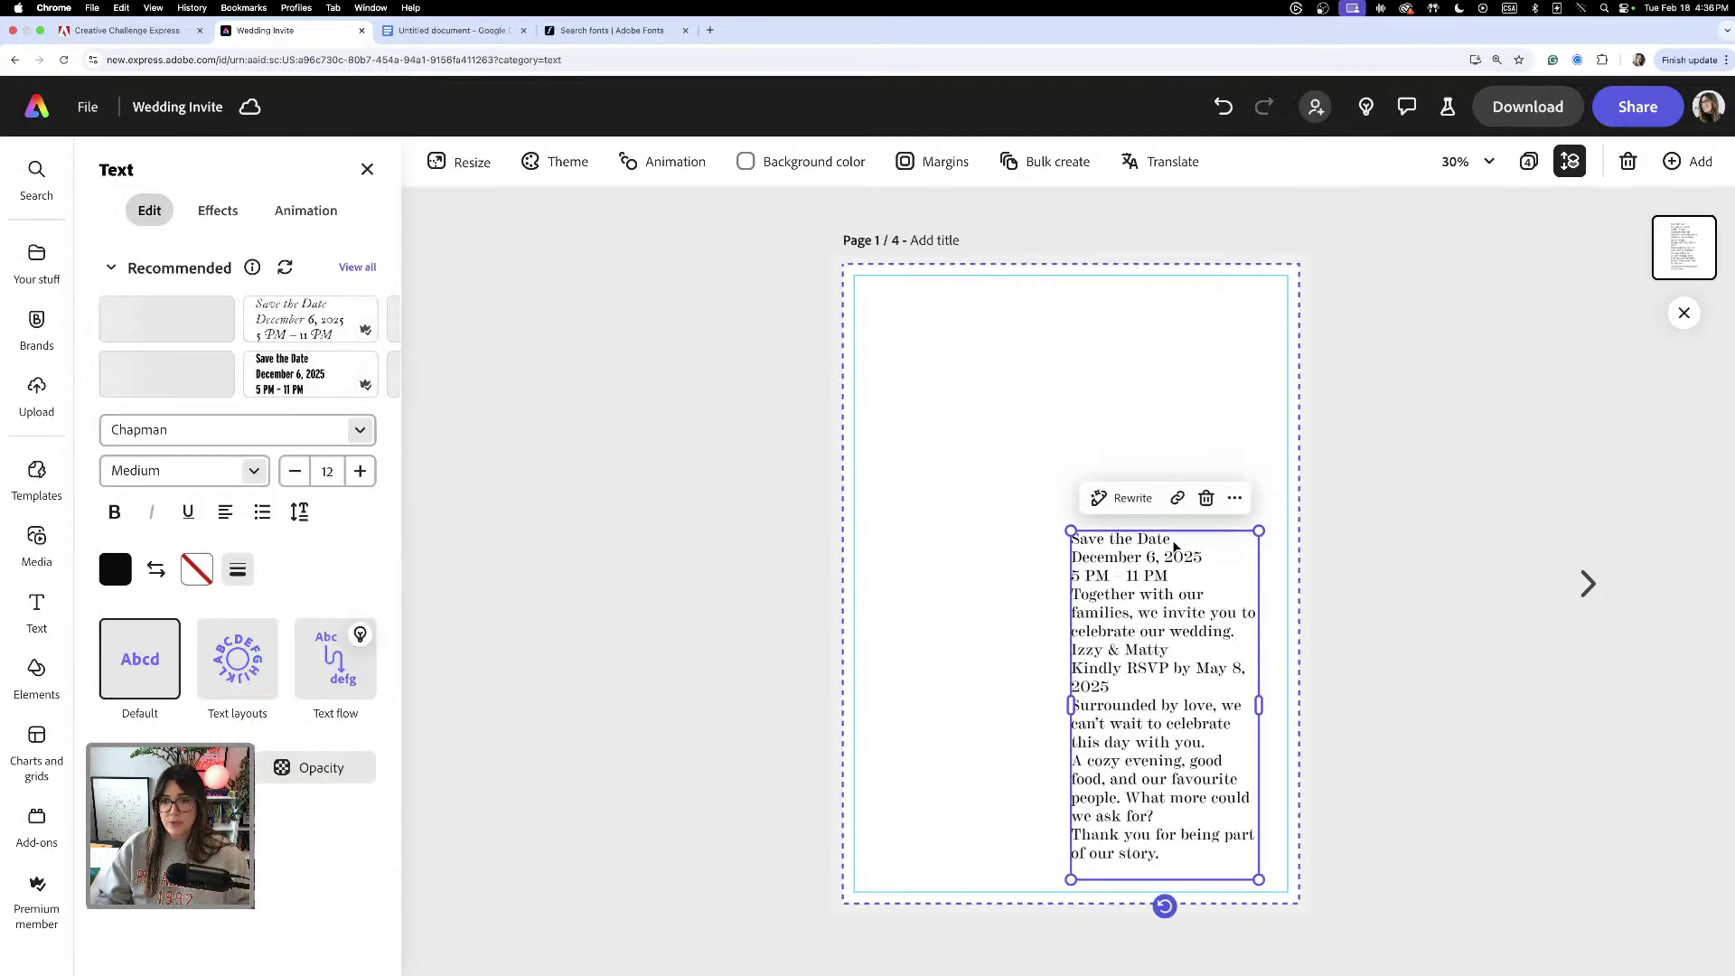
# - Copy the "Save the Date" line from the invitation text block
pyautogui.doubleClick(1175, 539)
pyautogui.click(1175, 539)
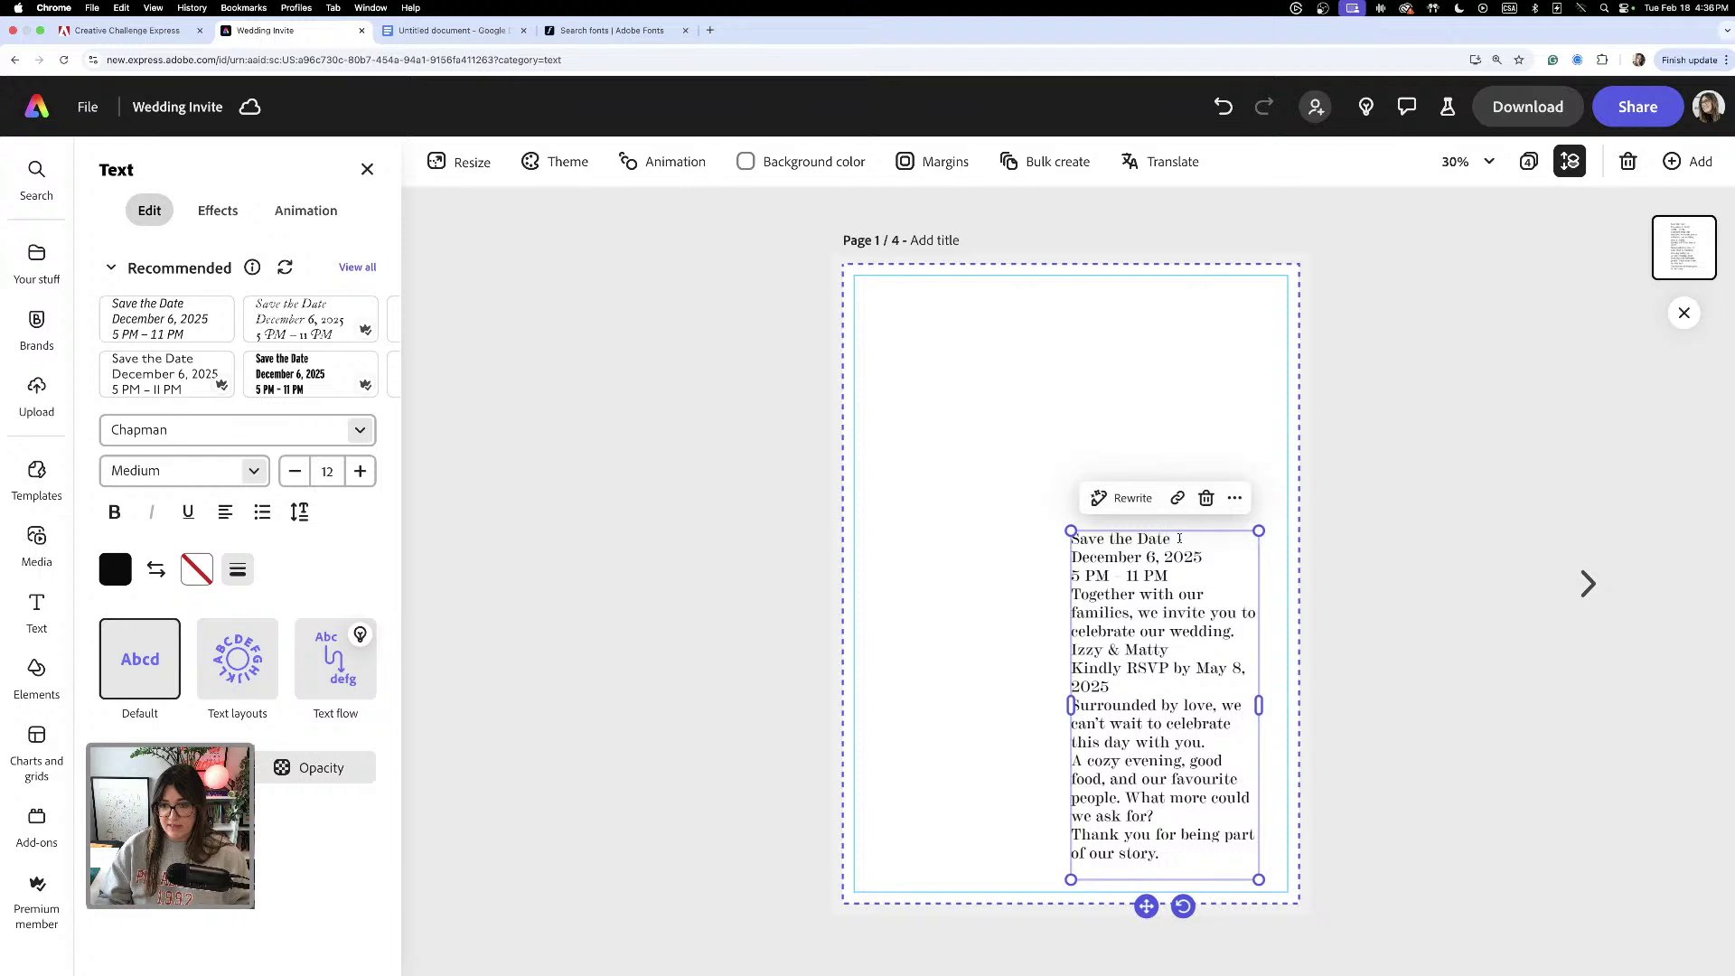
pyautogui.moveTo(1180, 538); pyautogui.dragTo(1071, 535)
pyautogui.hotkey('ctrl', 'c')
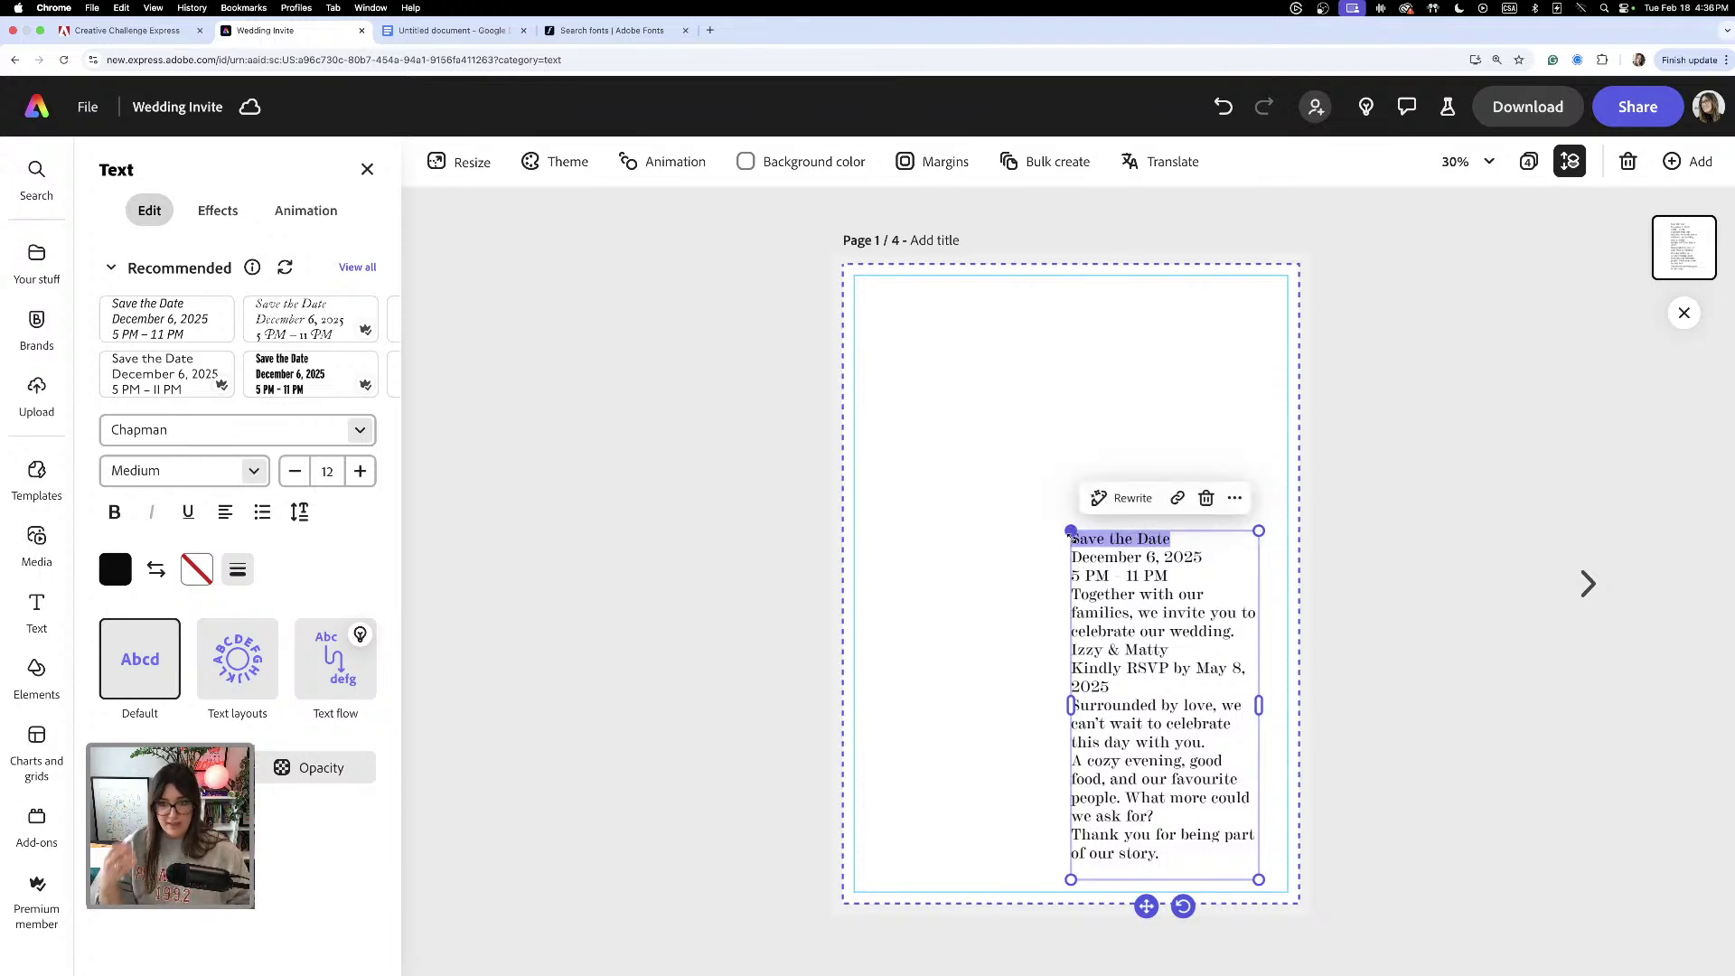
pyautogui.click(984, 391)
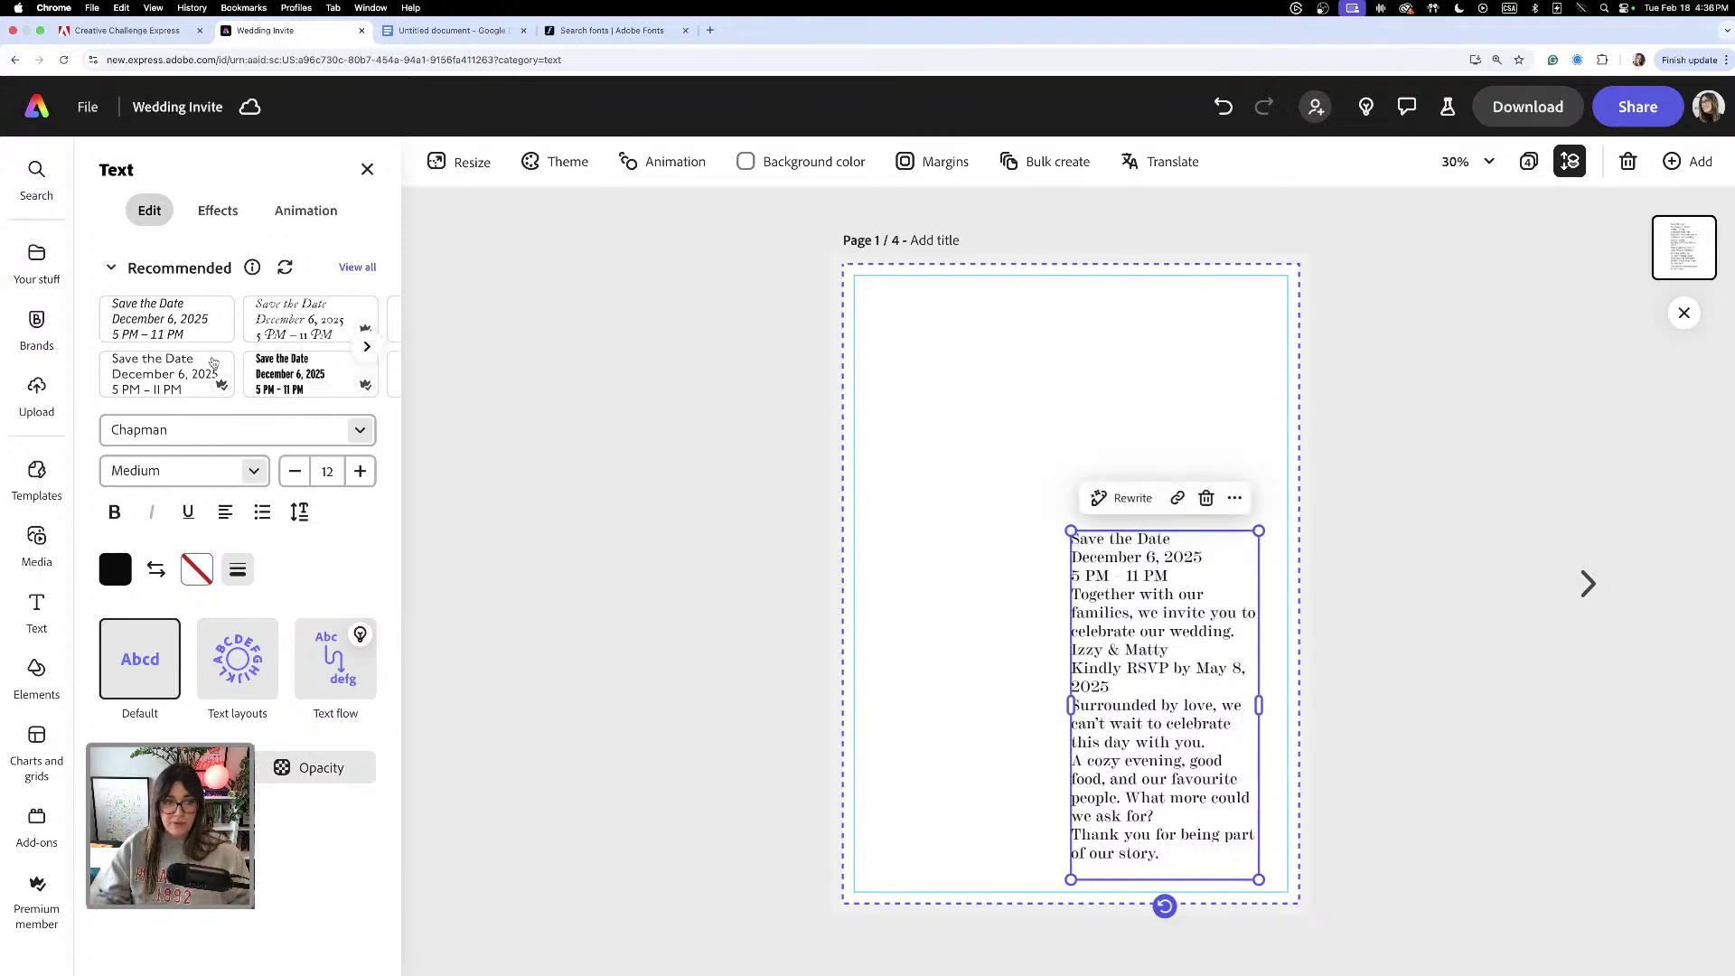
# - Add a new text box above the invitation block and replace its placeholder with the copied "Save the Date"
pyautogui.click(36, 610)
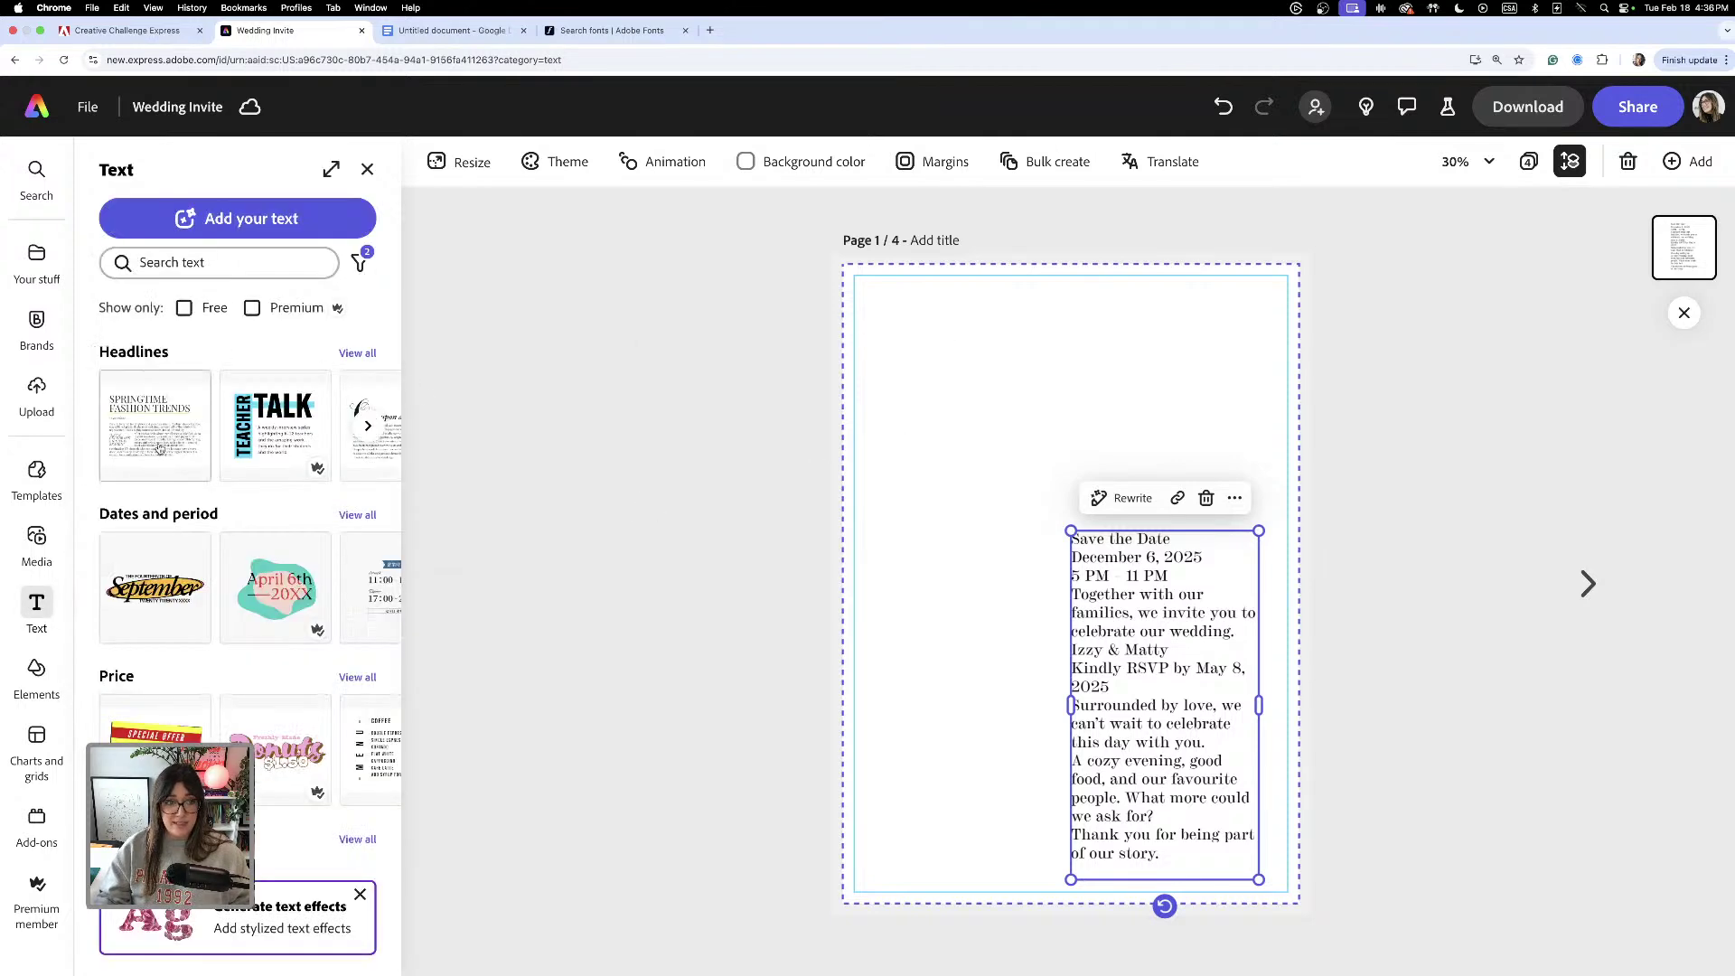
pyautogui.click(232, 217)
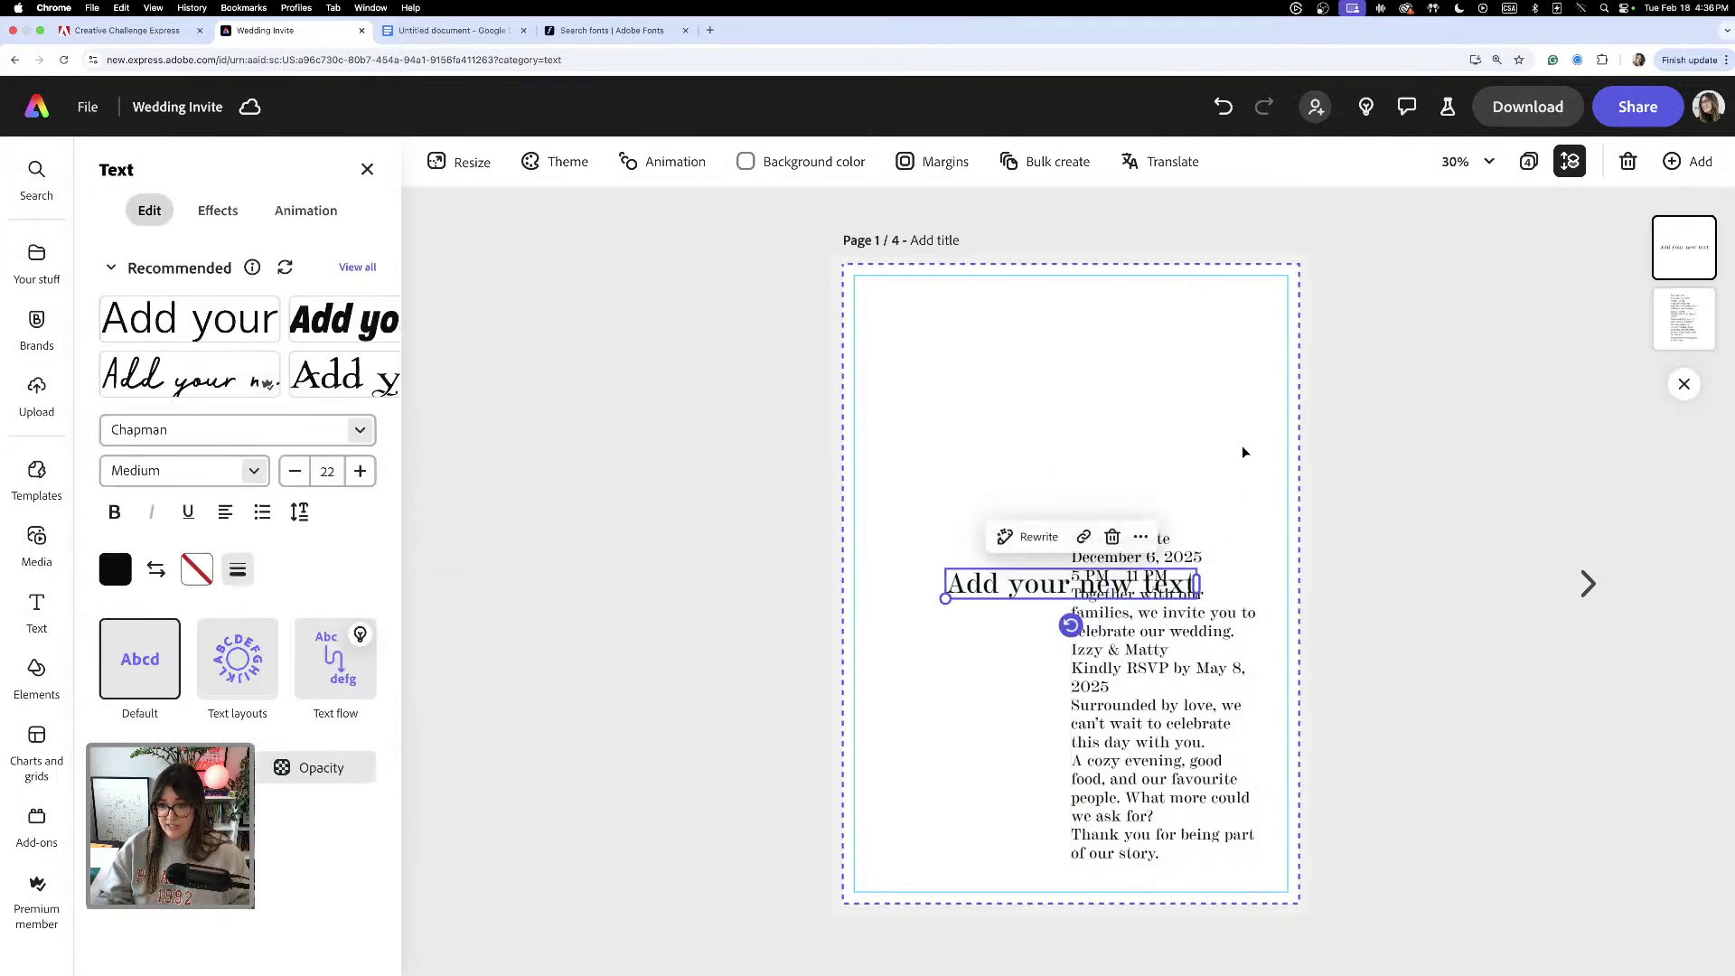
pyautogui.moveTo(1189, 575); pyautogui.dragTo(1157, 396)
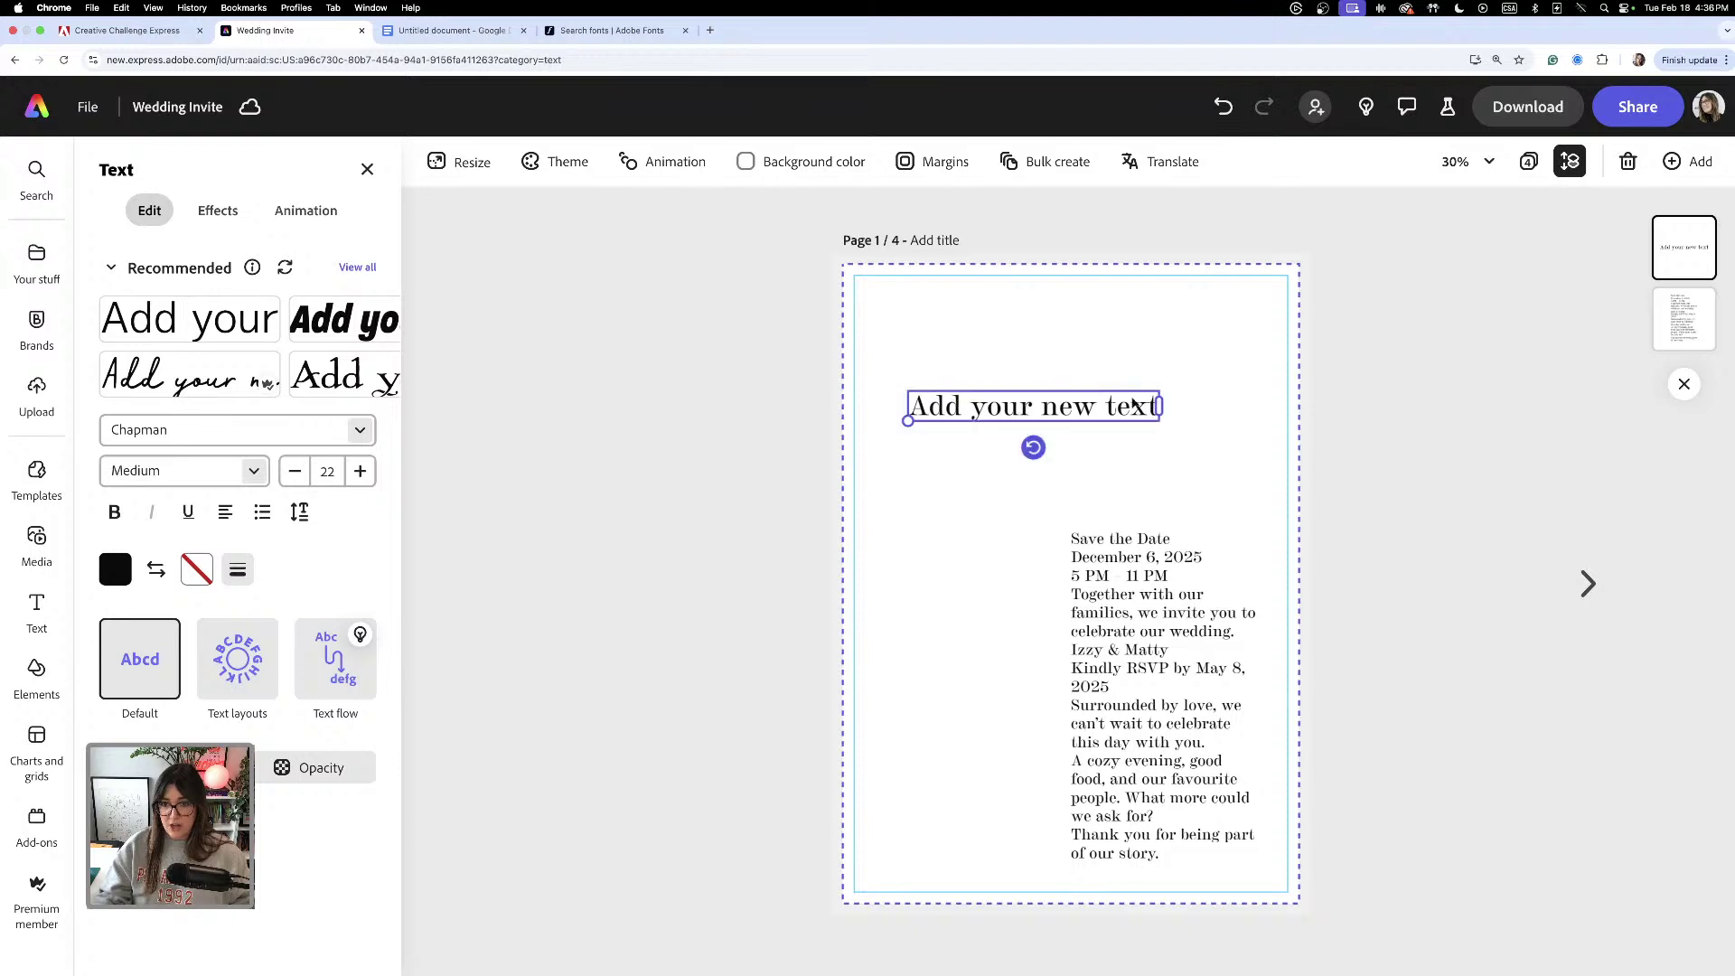
pyautogui.doubleClick(1094, 406)
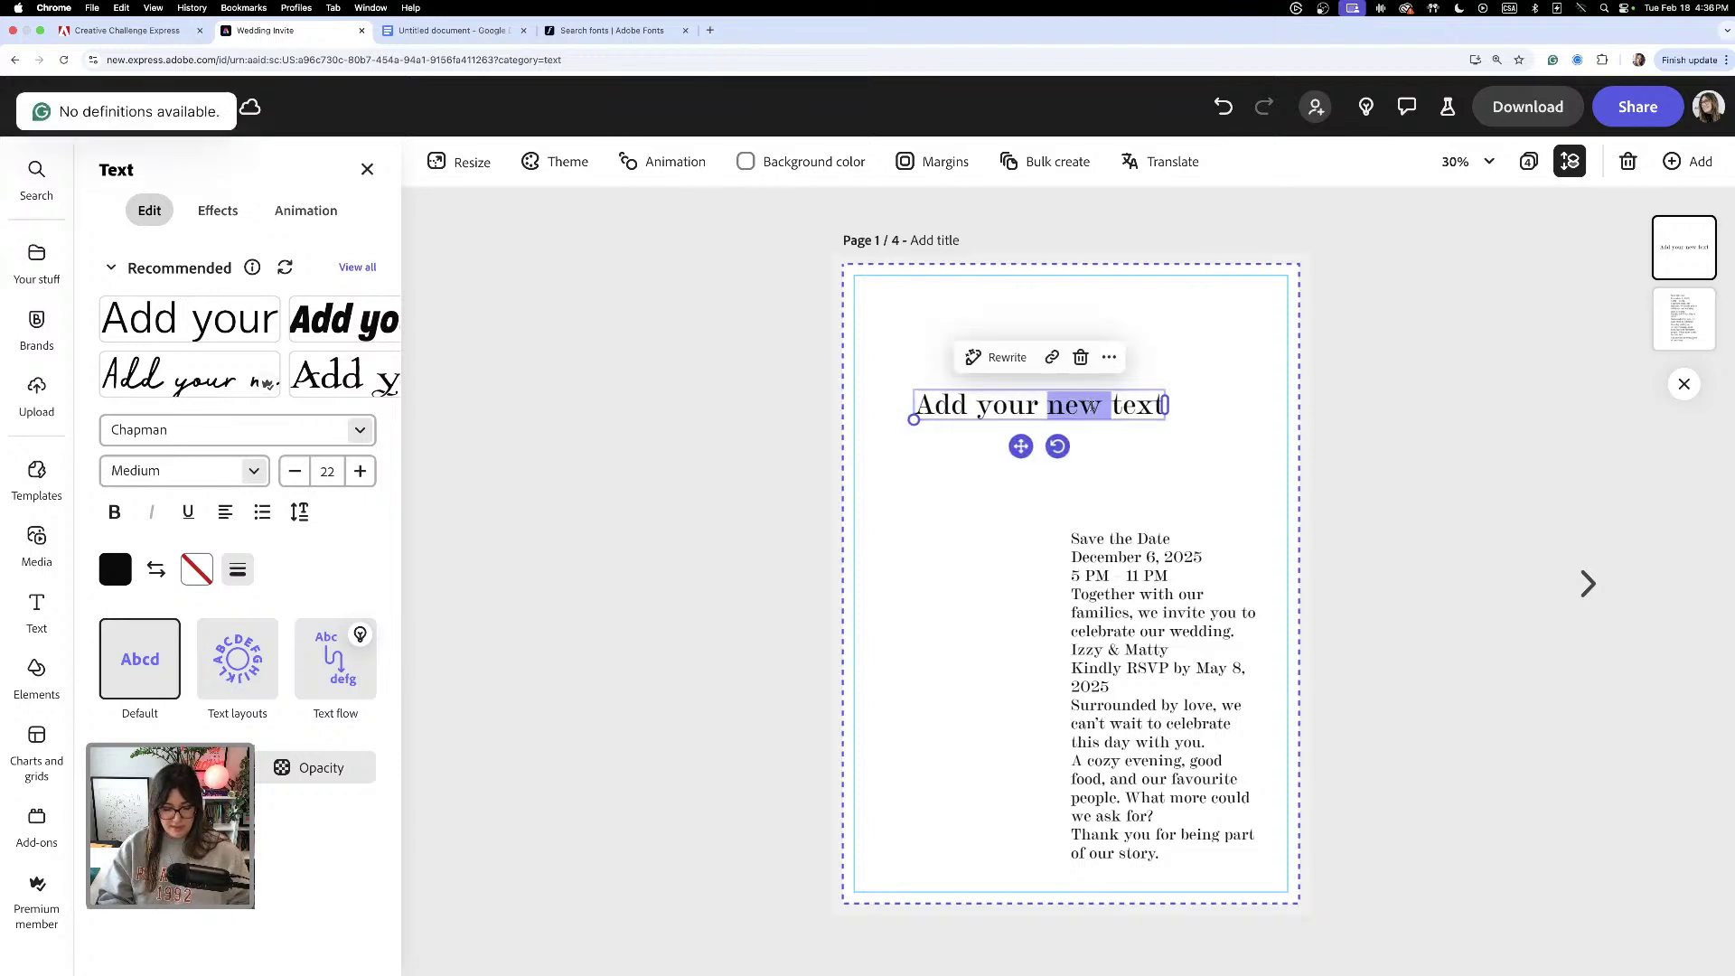
pyautogui.hotkey('ctrl', 'a')
pyautogui.hotkey('ctrl', 'v')
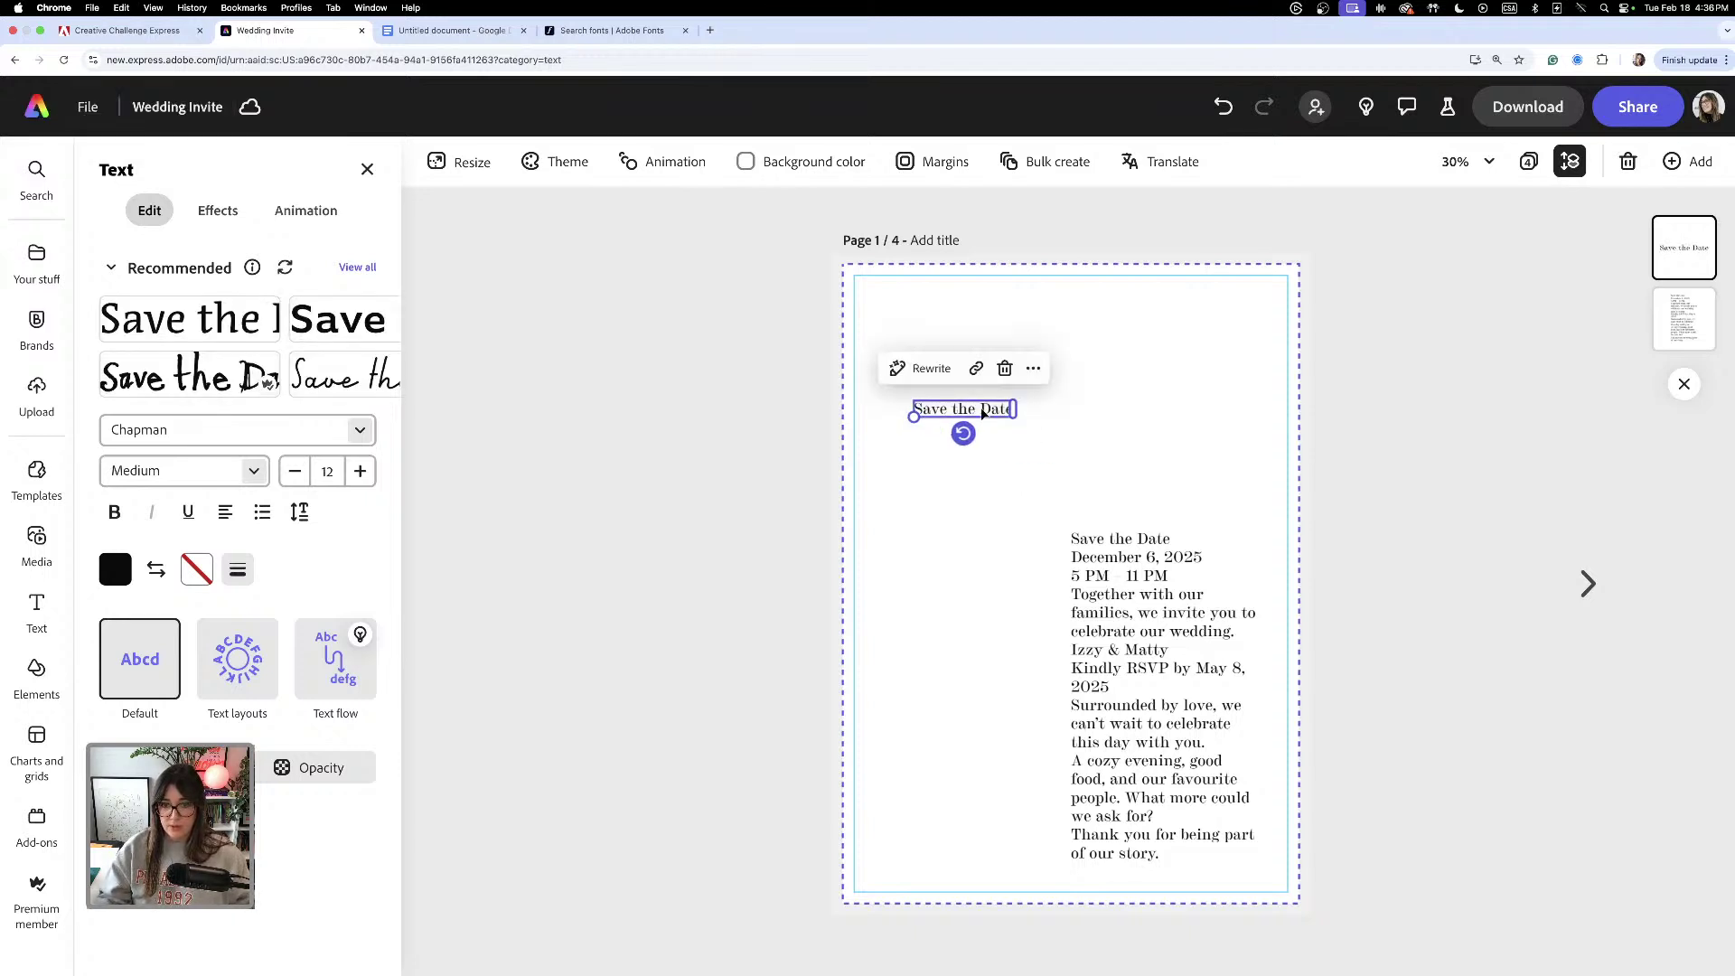
# - Take the word "the" out of the "Save the Date" heading and paste it as its own text box
pyautogui.doubleClick(971, 408)
pyautogui.hotkey('ctrl', 'c')
pyautogui.press('BackSpace')
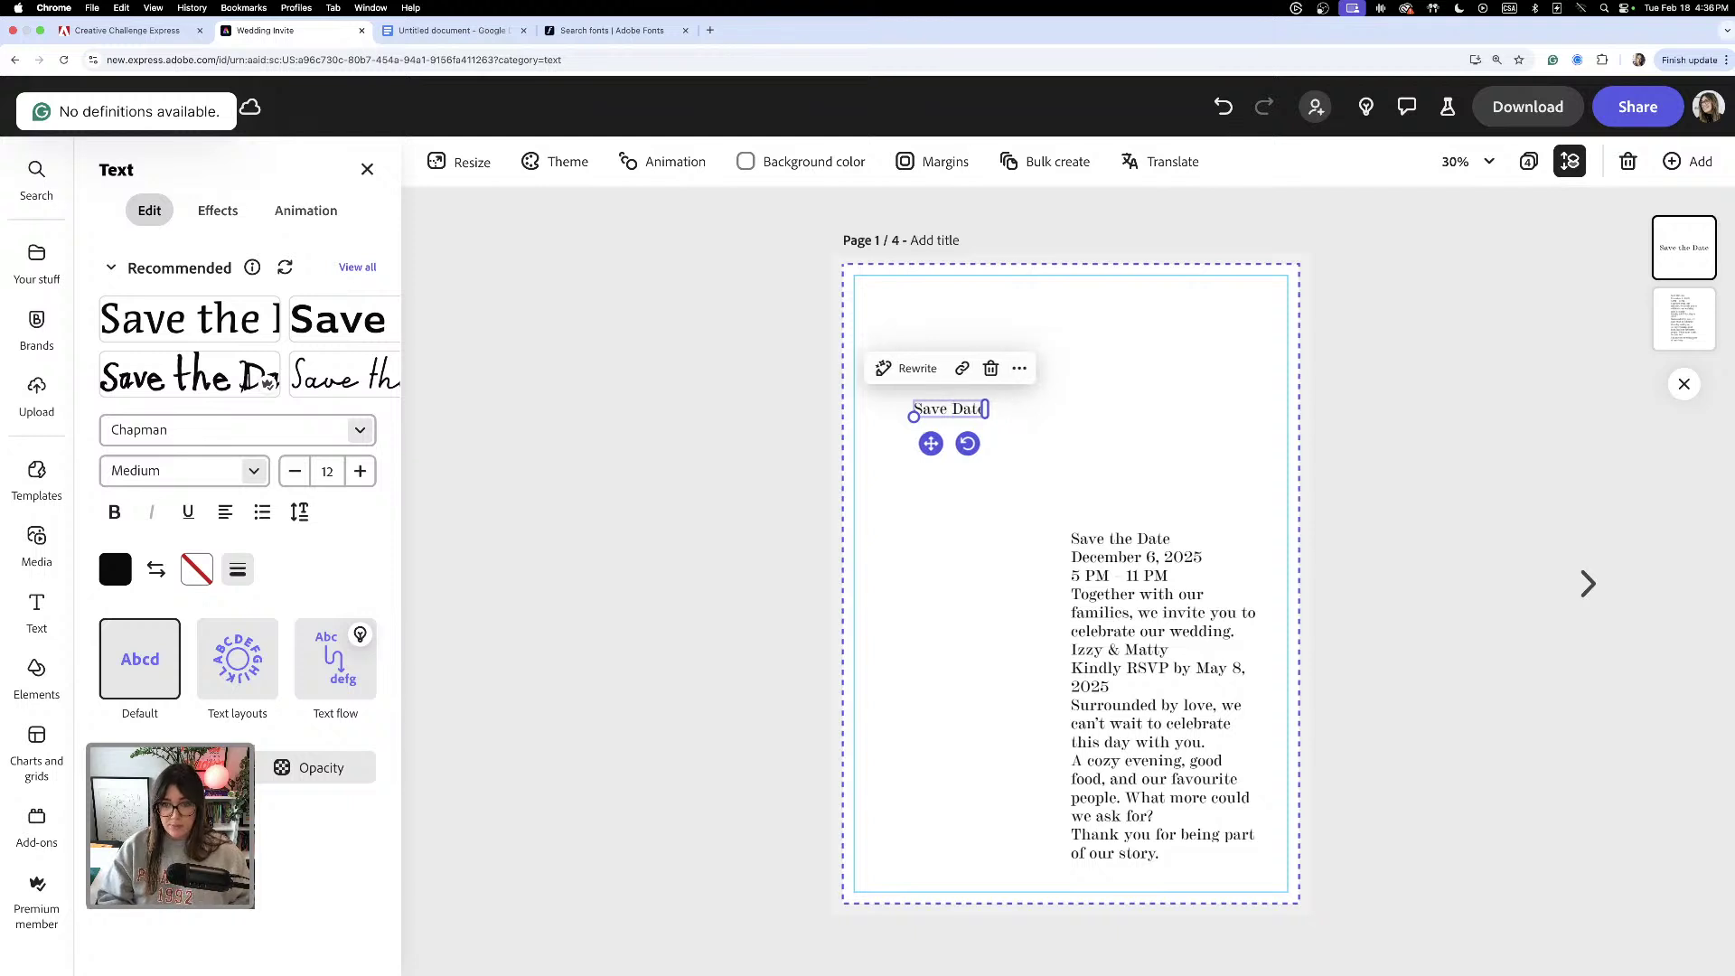
pyautogui.click(1116, 469)
pyautogui.hotkey('ctrl', 'v')
# - Split "Date" from "Save" into its own text box and spread the words apart, with "the" on the page's right side
pyautogui.click(968, 416)
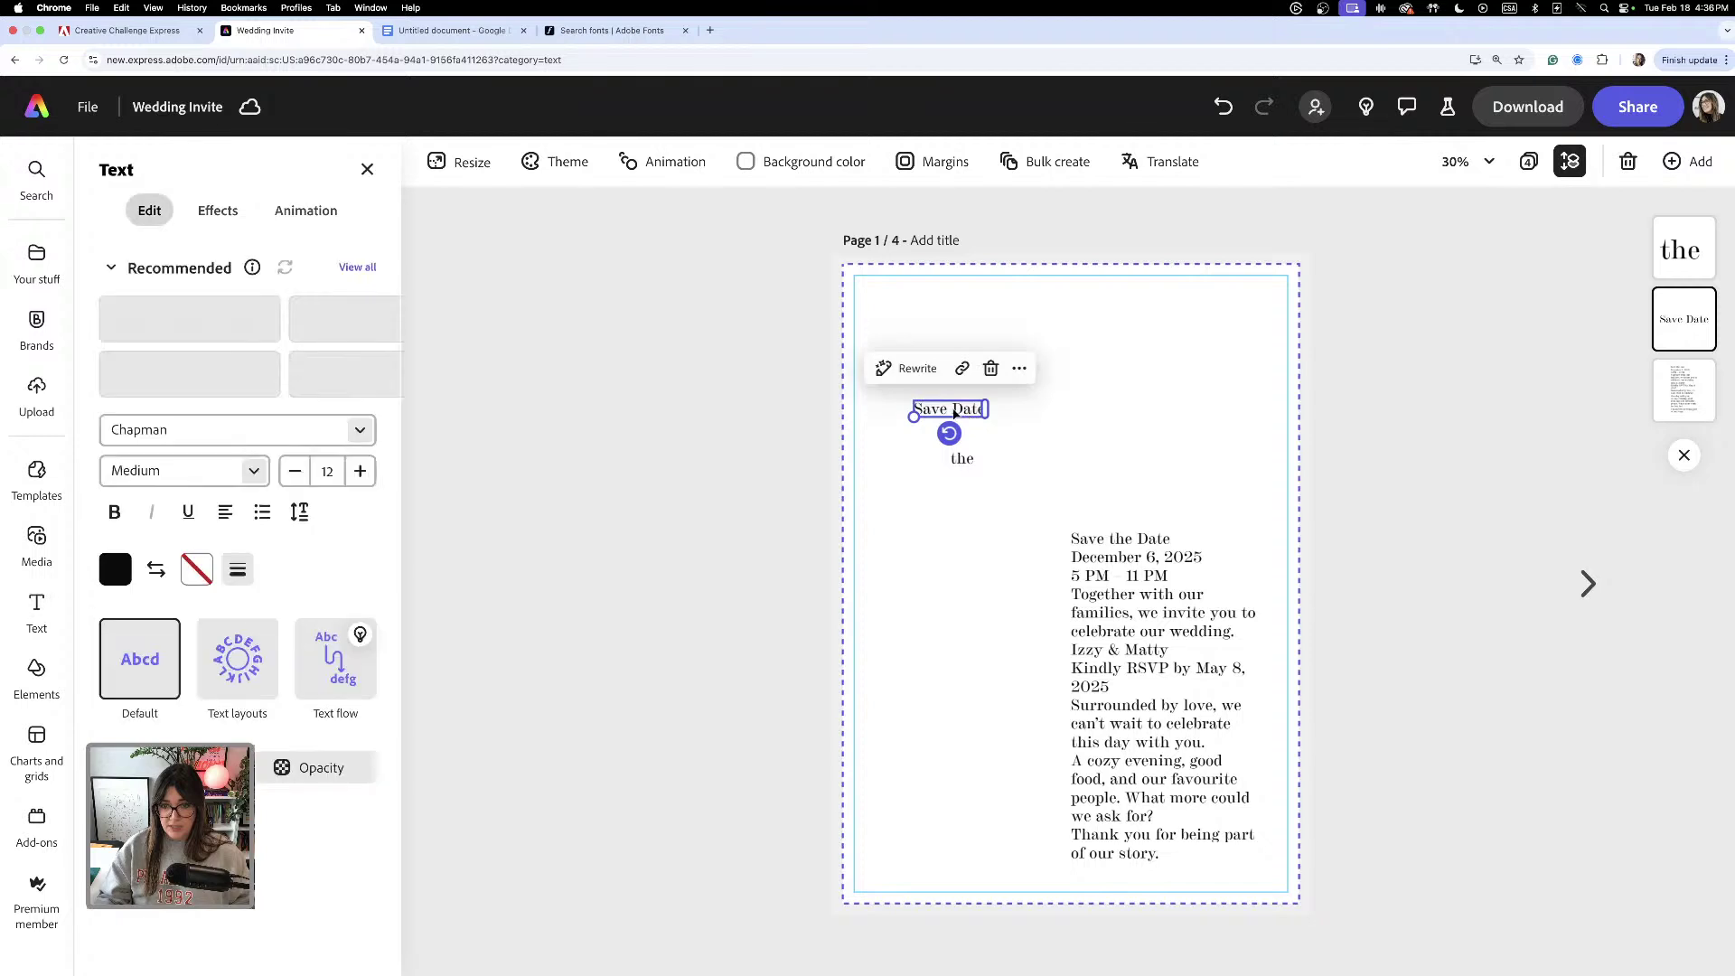
pyautogui.doubleClick(969, 412)
pyautogui.click(953, 408)
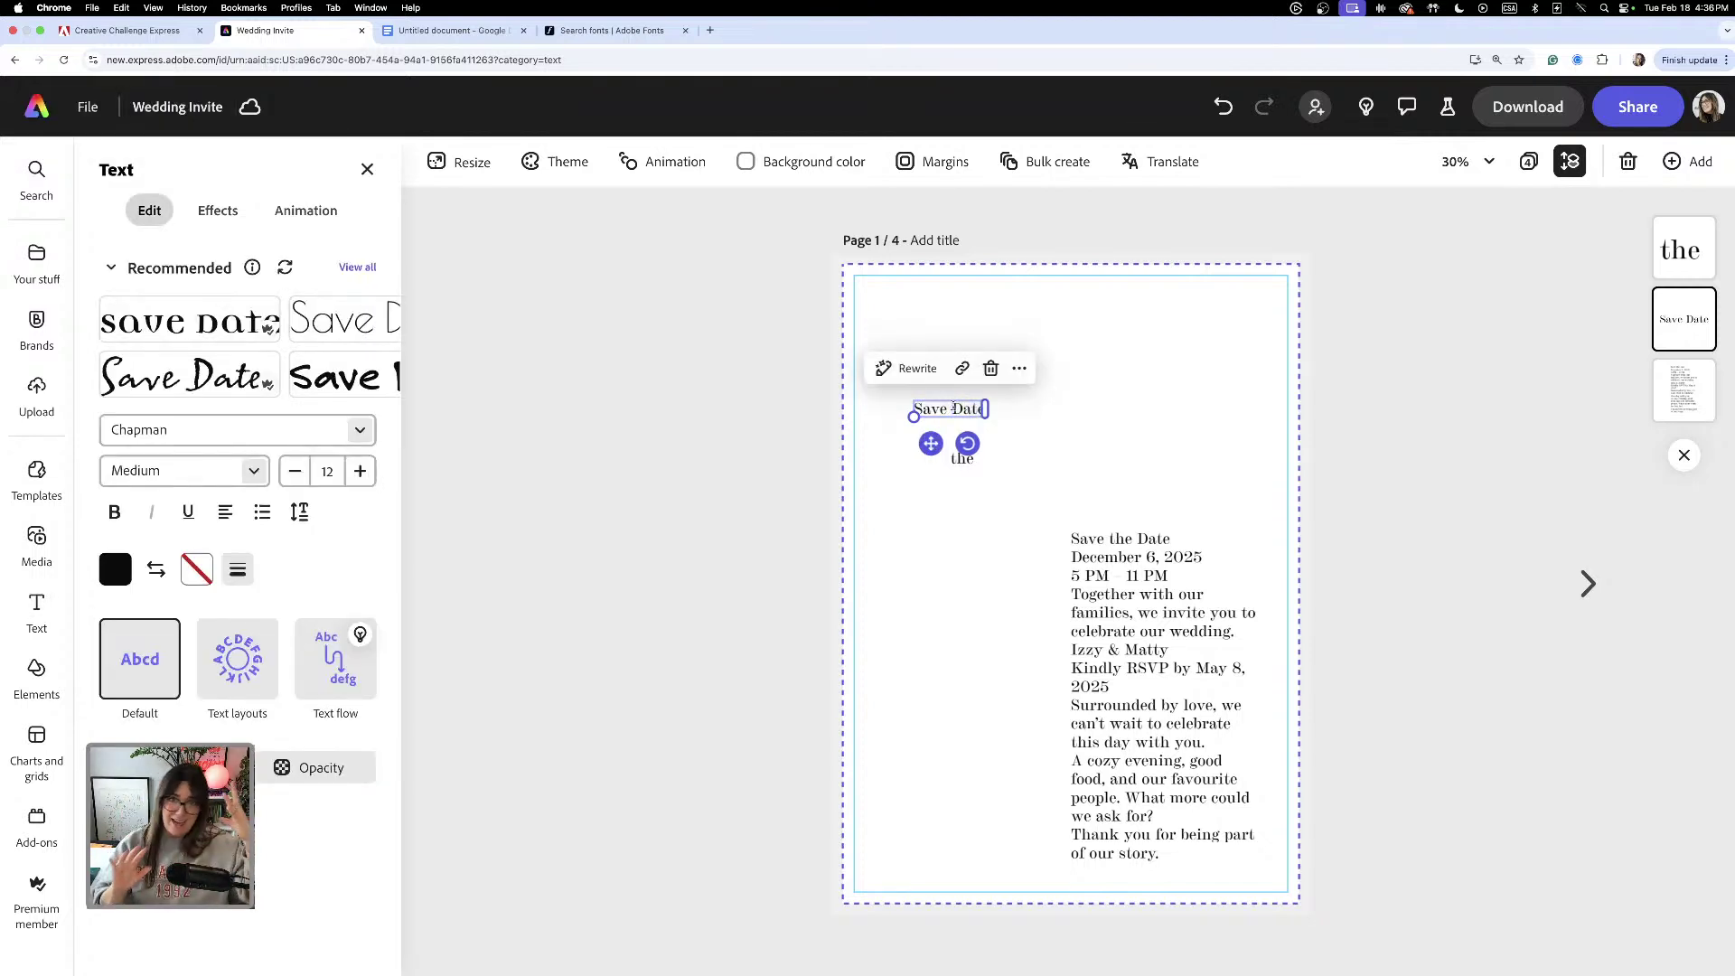
pyautogui.moveTo(952, 408); pyautogui.dragTo(984, 409)
pyautogui.press('super+c')
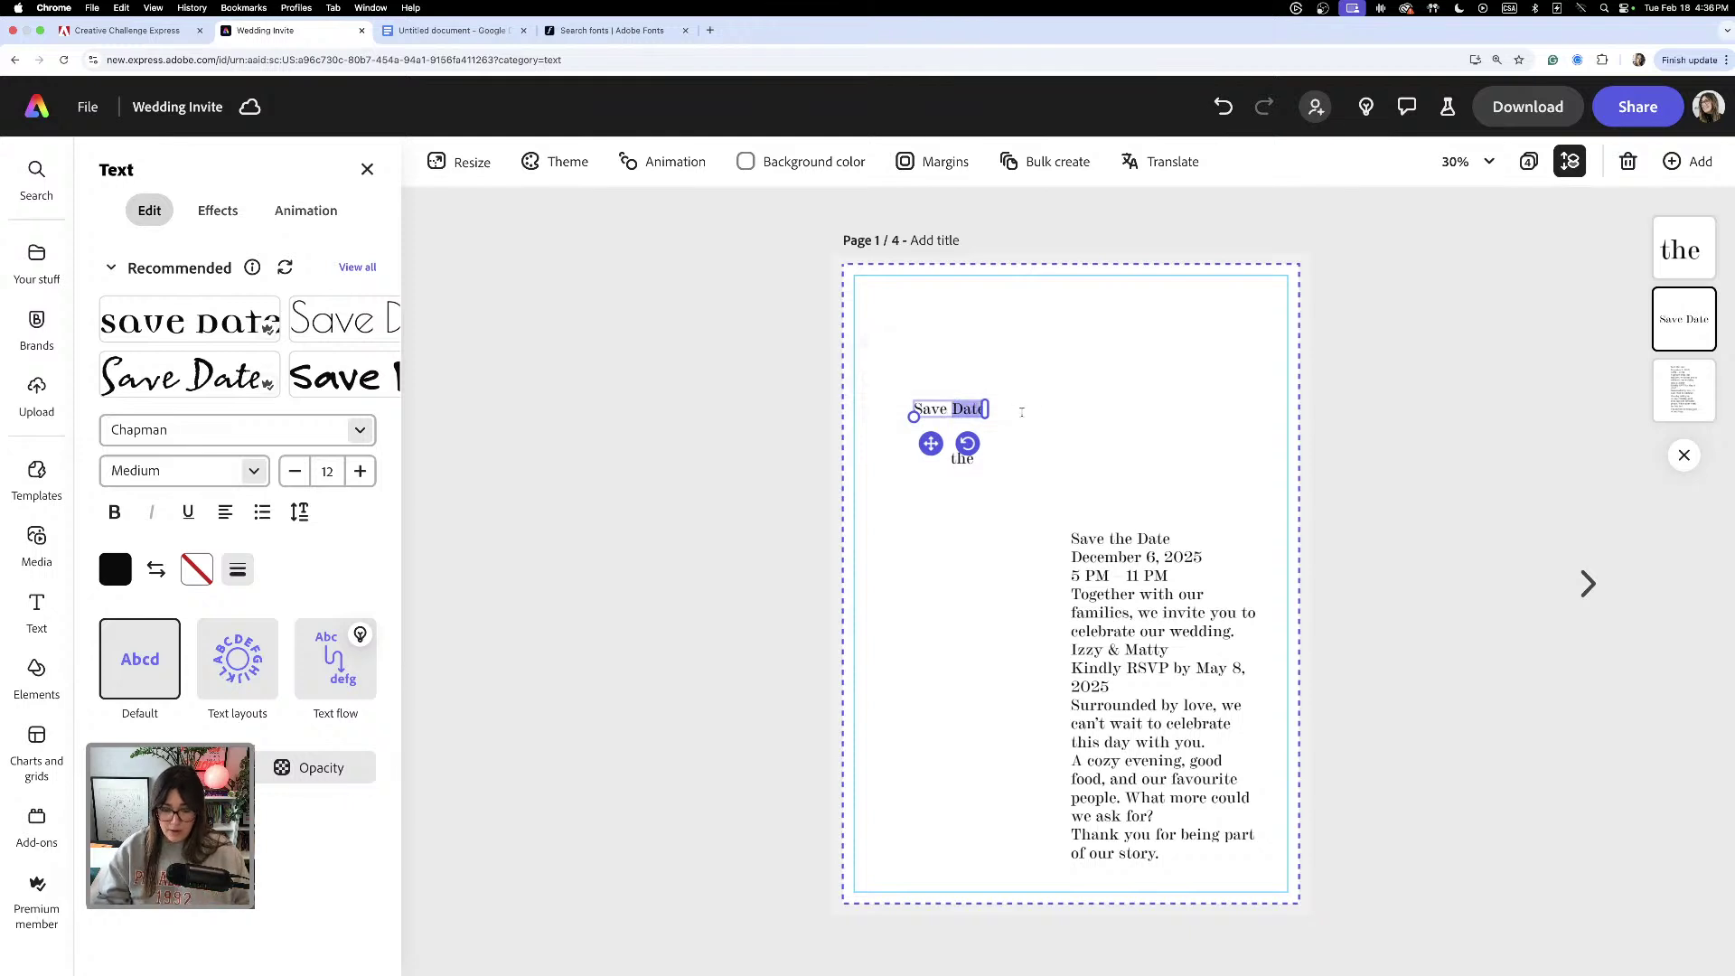
pyautogui.press('BackSpace')
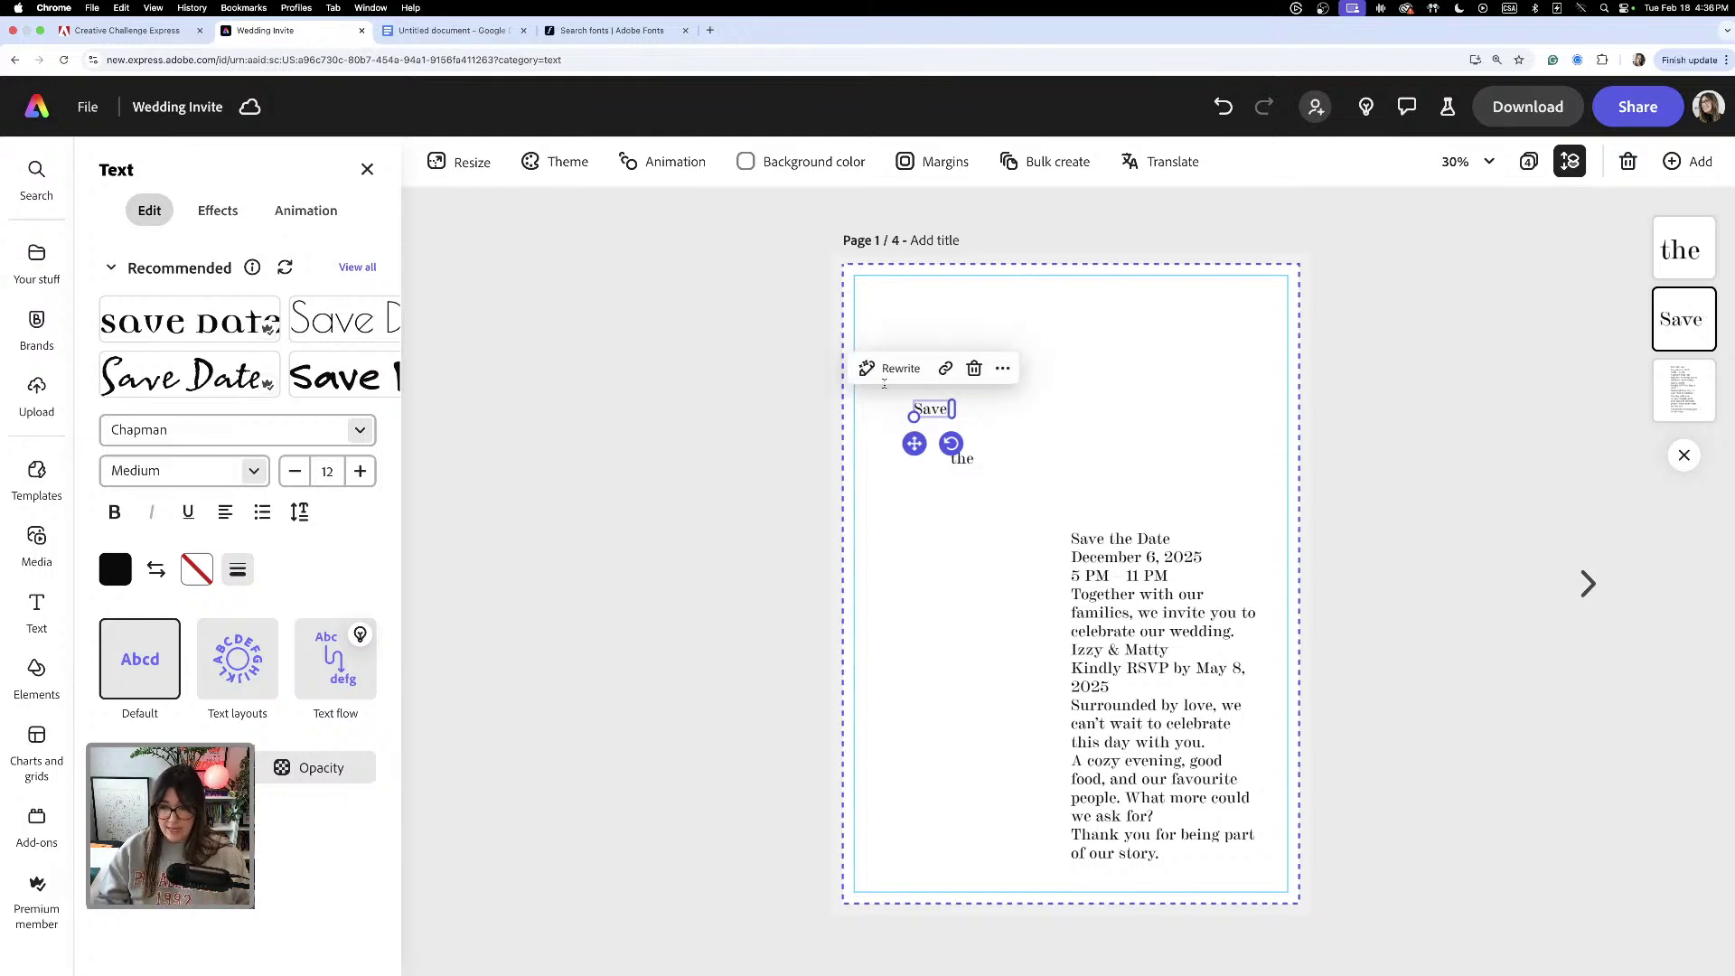
pyautogui.press('Escape')
pyautogui.press('super+v')
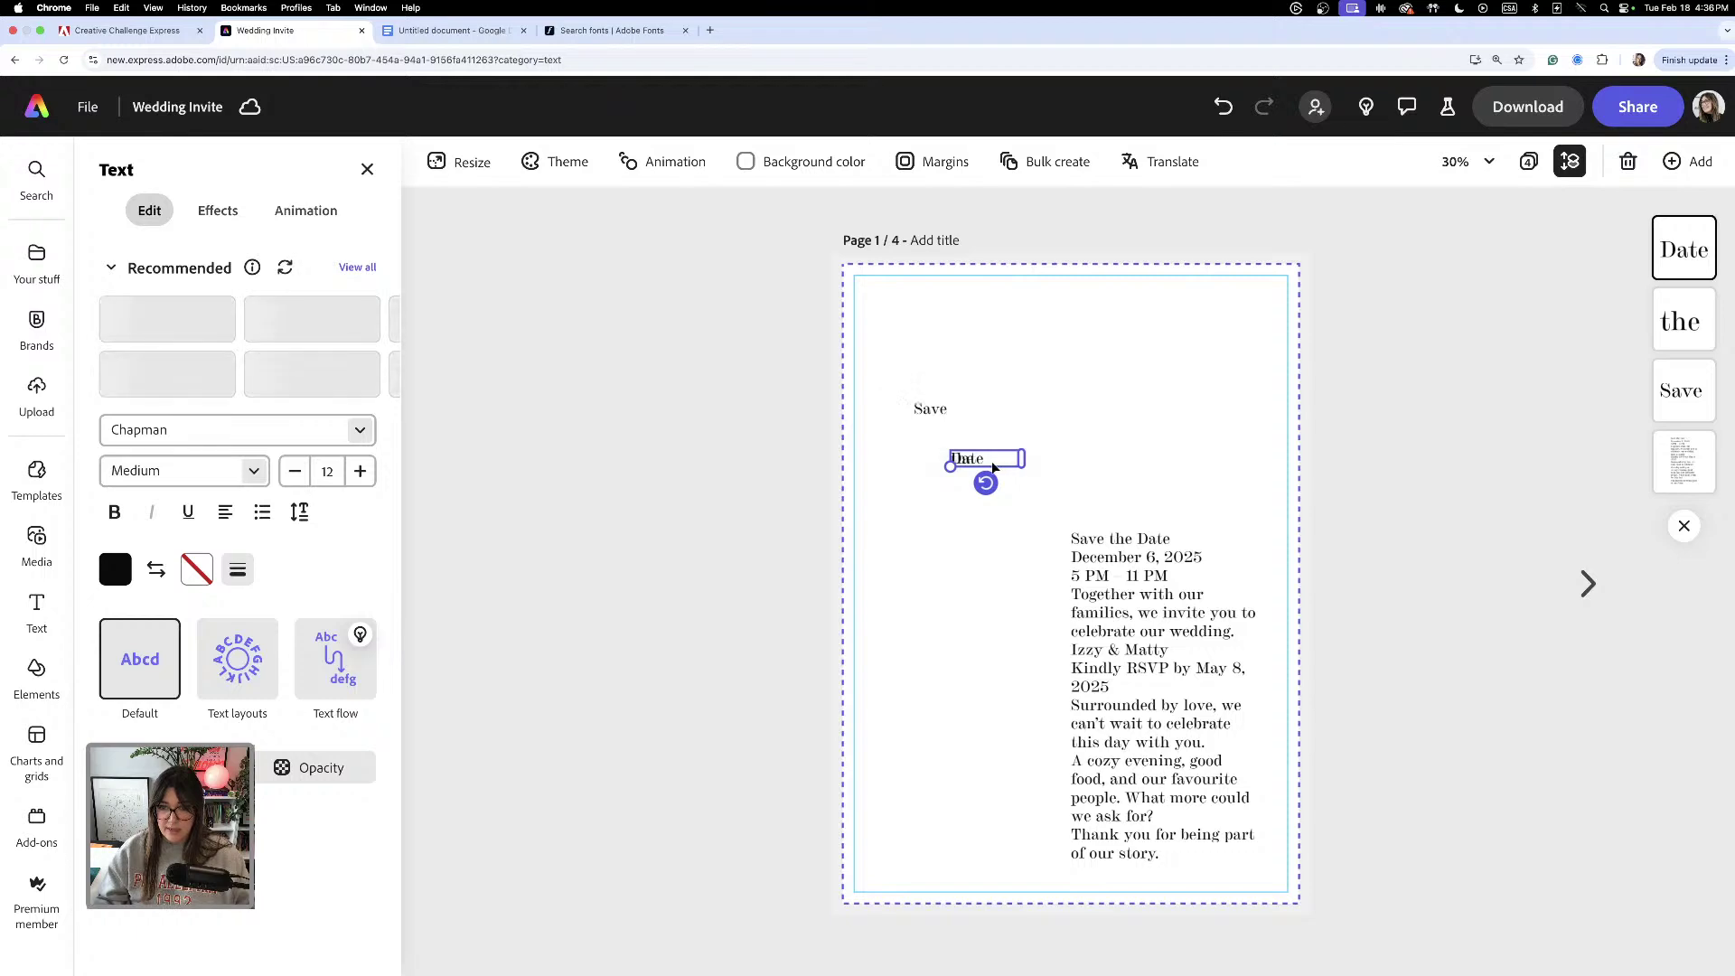
pyautogui.moveTo(993, 468); pyautogui.dragTo(1100, 412)
pyautogui.click(931, 454)
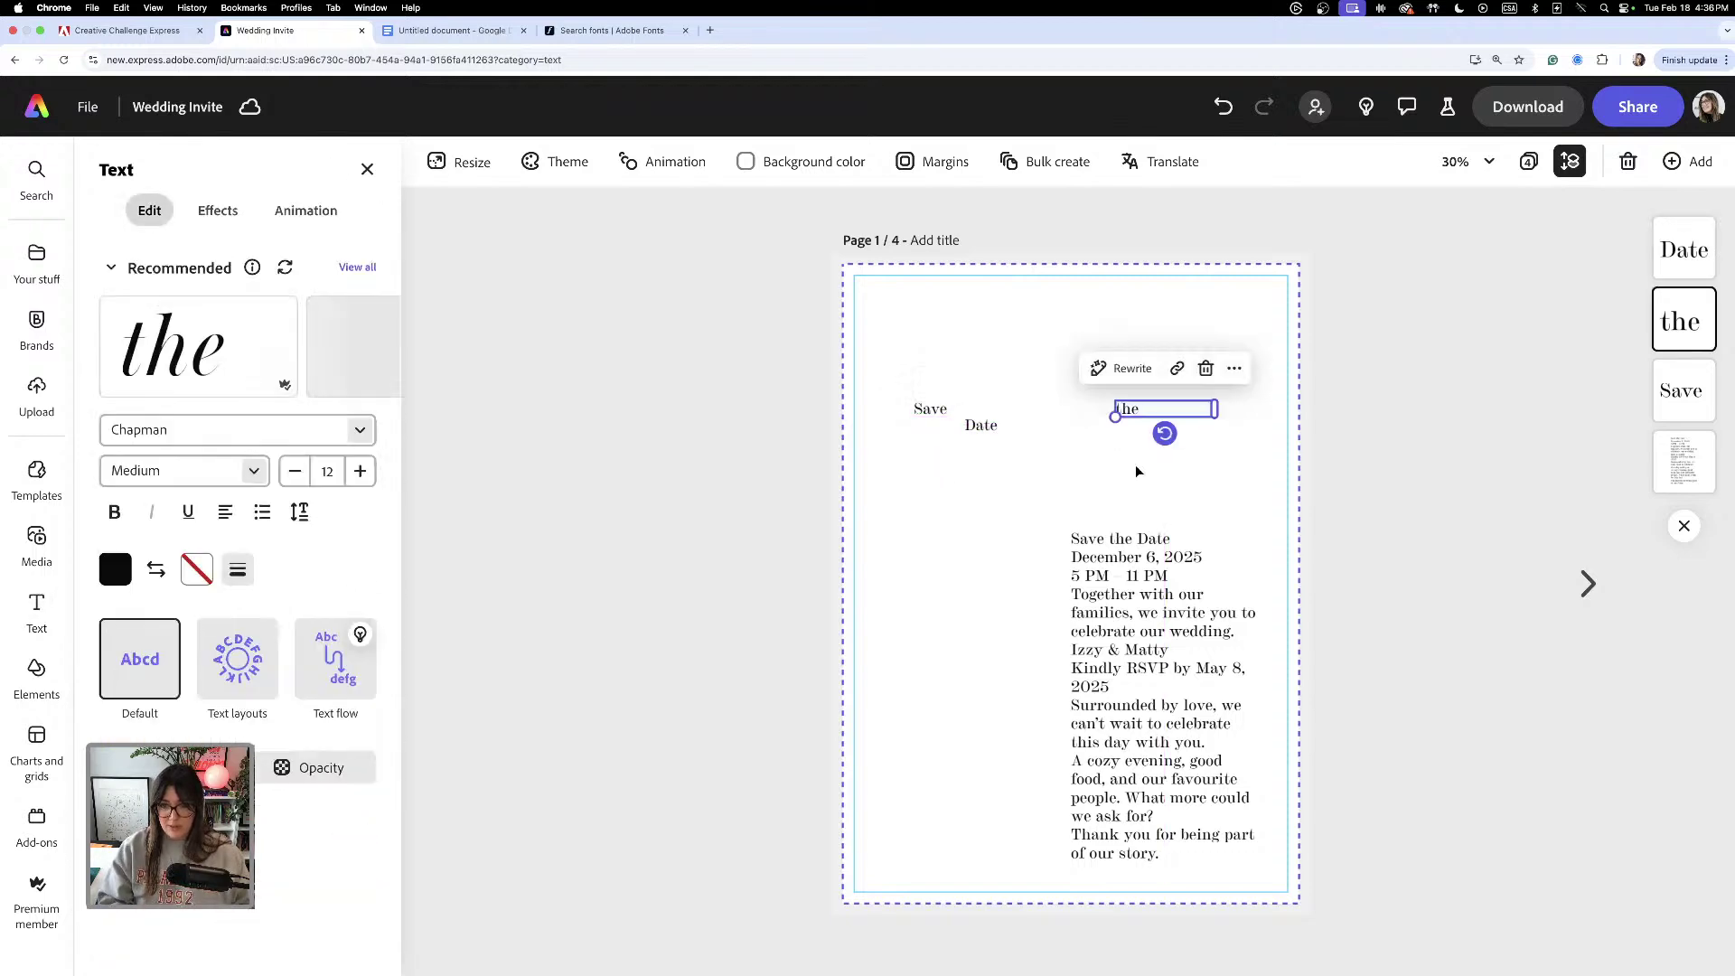
# - Set the font of the "Save" and "Date" text boxes to Viktor Script Regular
pyautogui.press('super+equal')
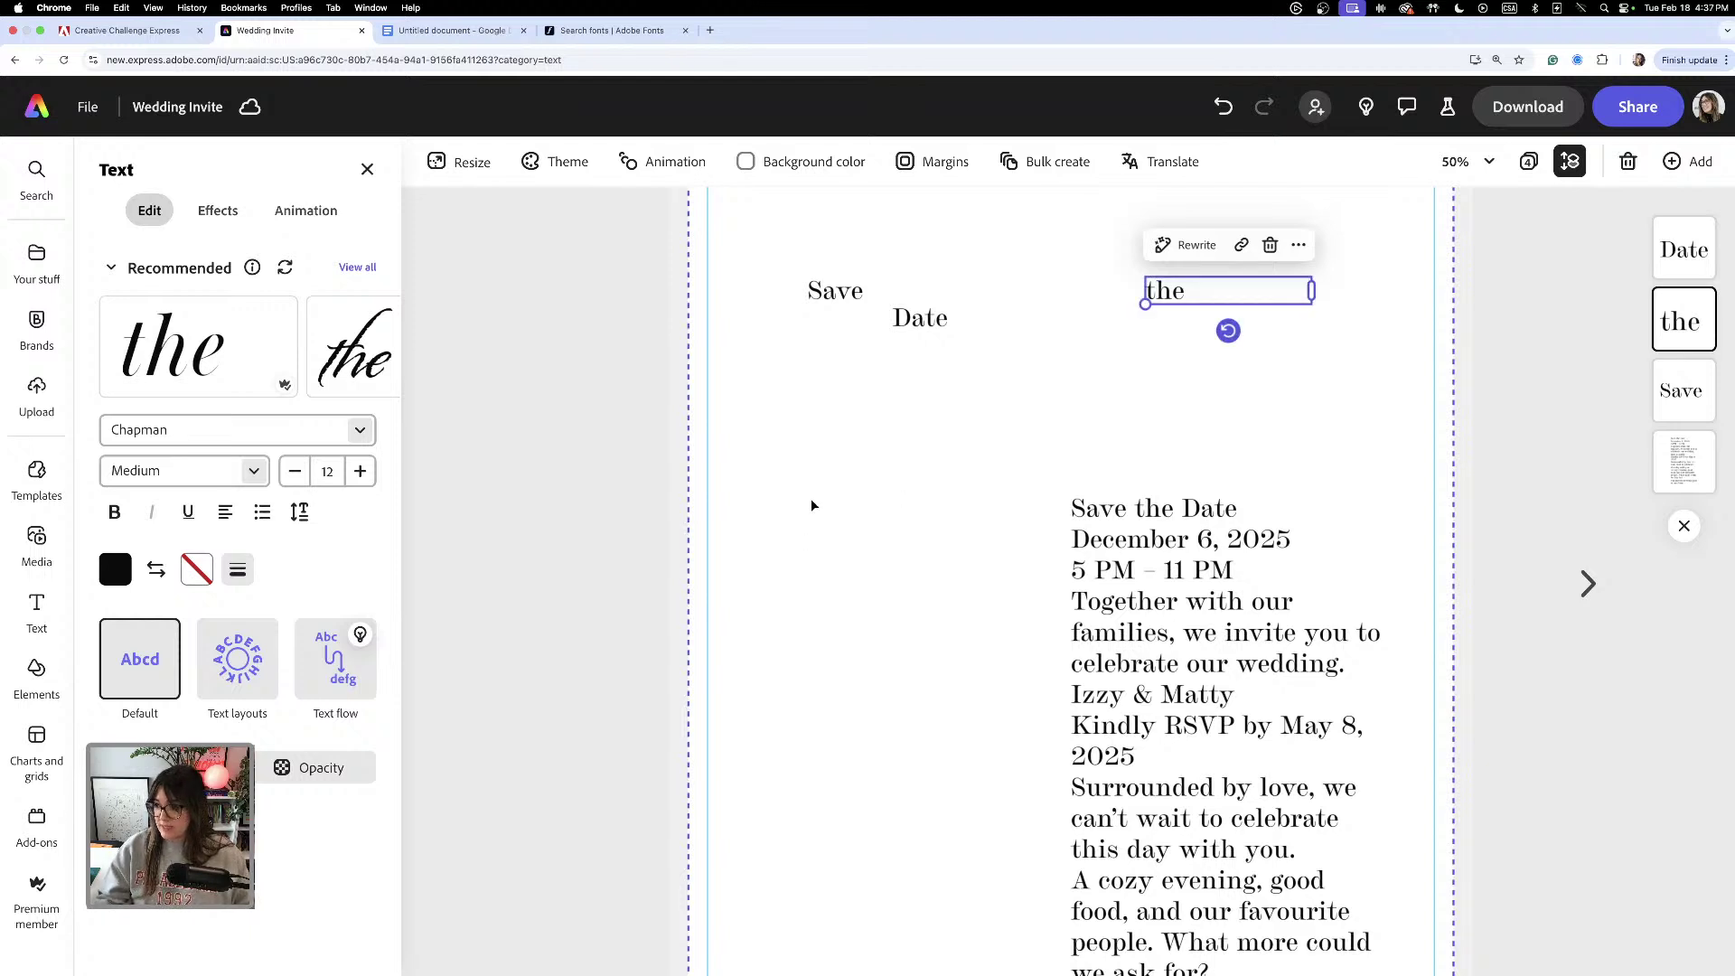
pyautogui.scroll(2, 882, 548)
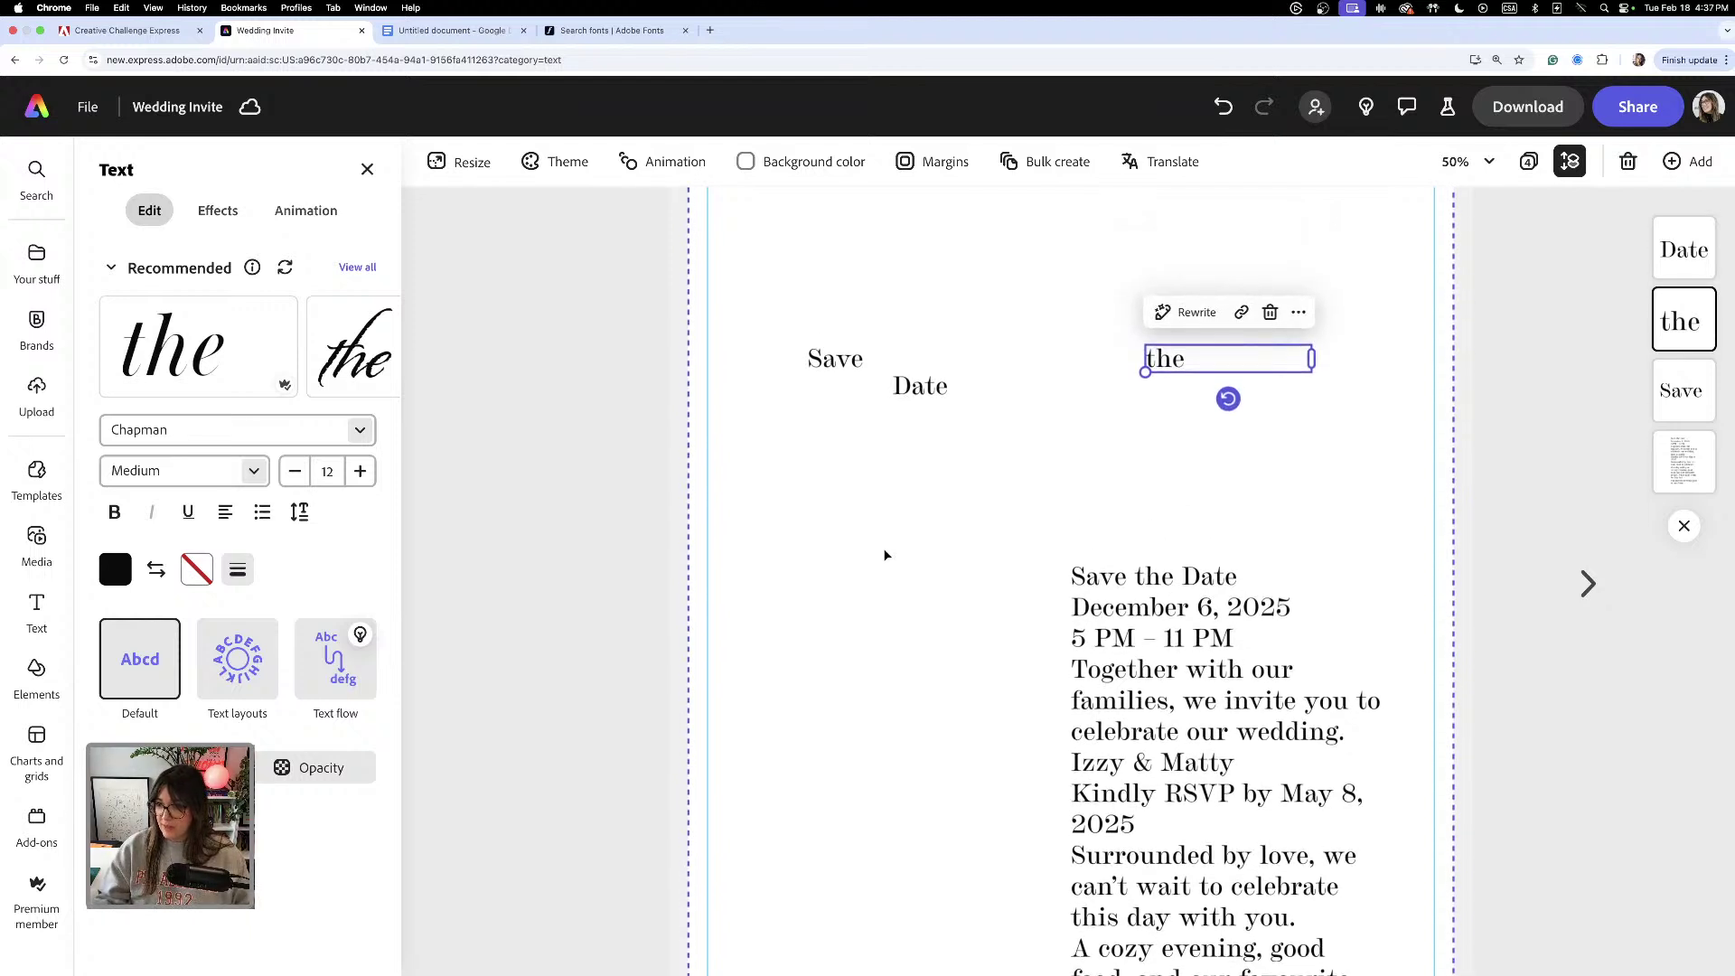
pyautogui.click(887, 435)
pyautogui.moveTo(757, 283); pyautogui.dragTo(967, 463)
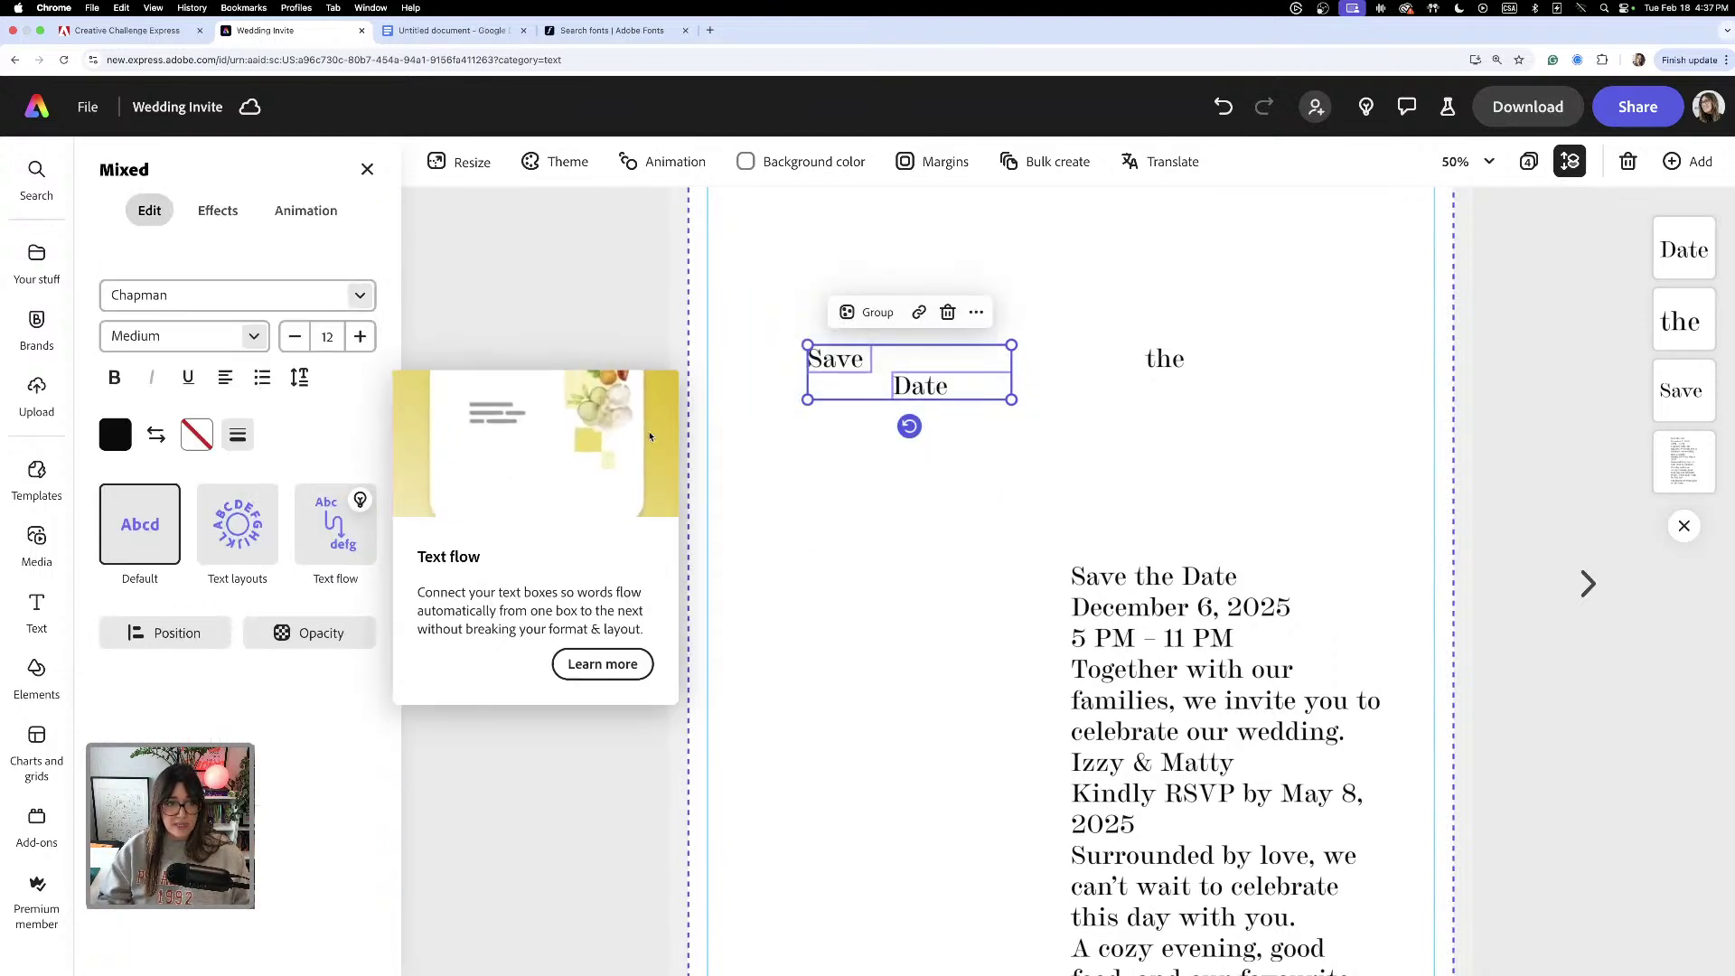
pyautogui.click(259, 298)
pyautogui.write('vikt')
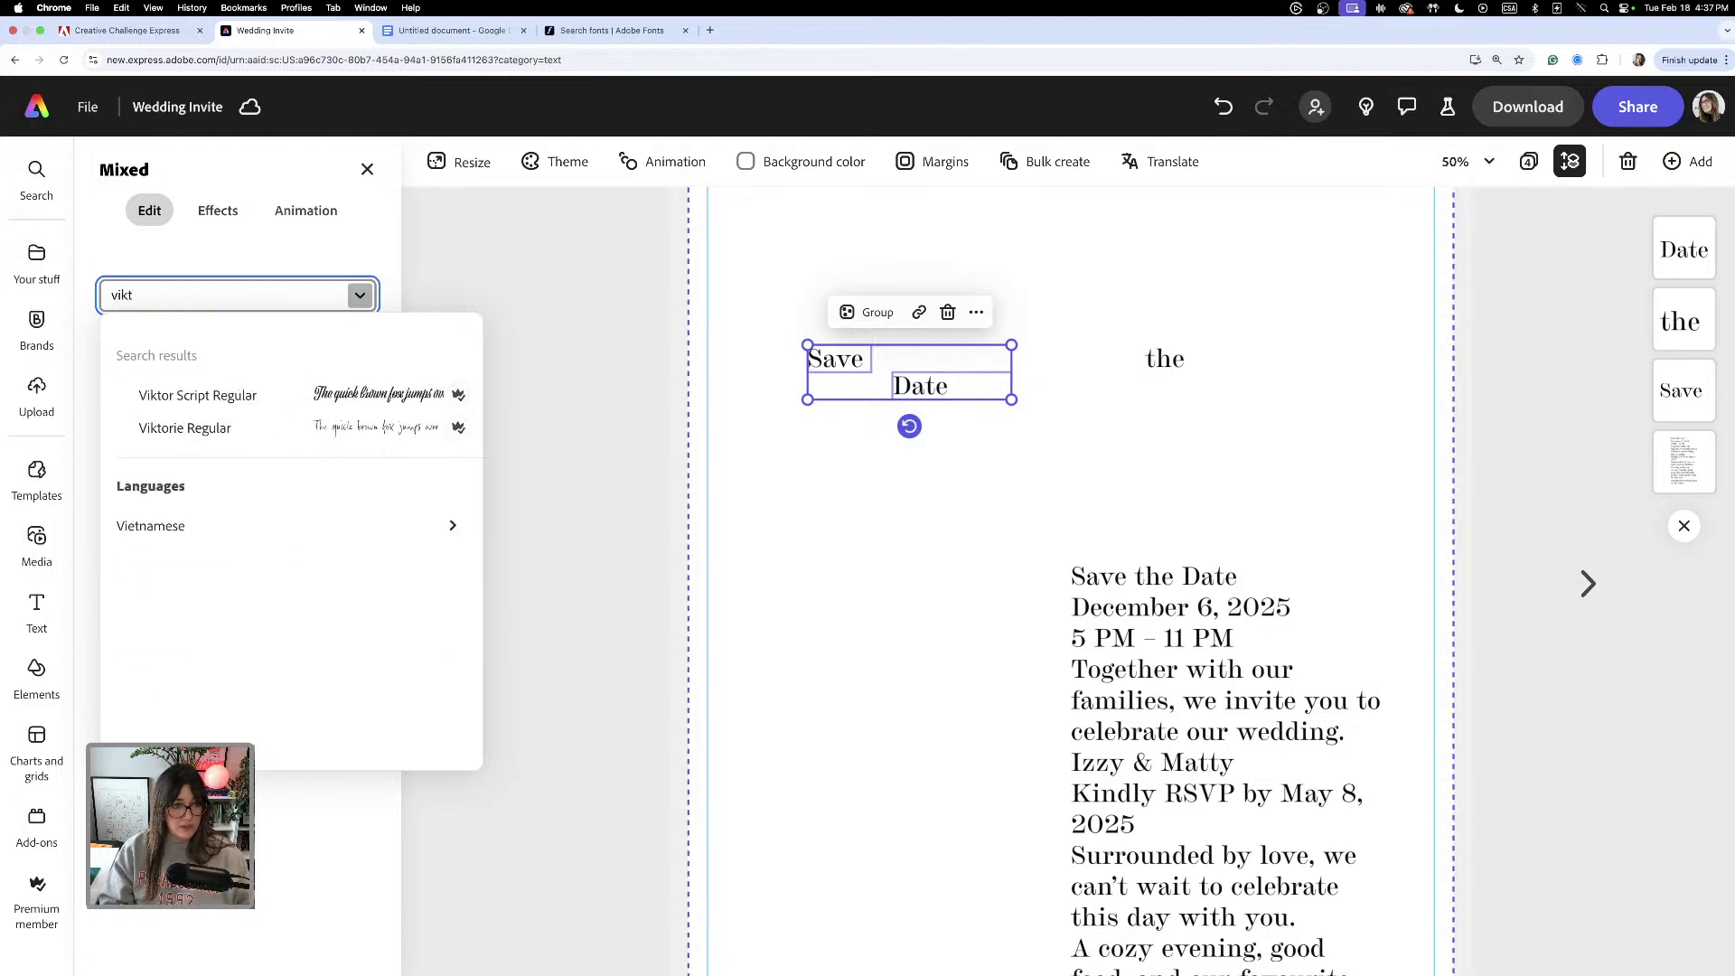
pyautogui.click(198, 396)
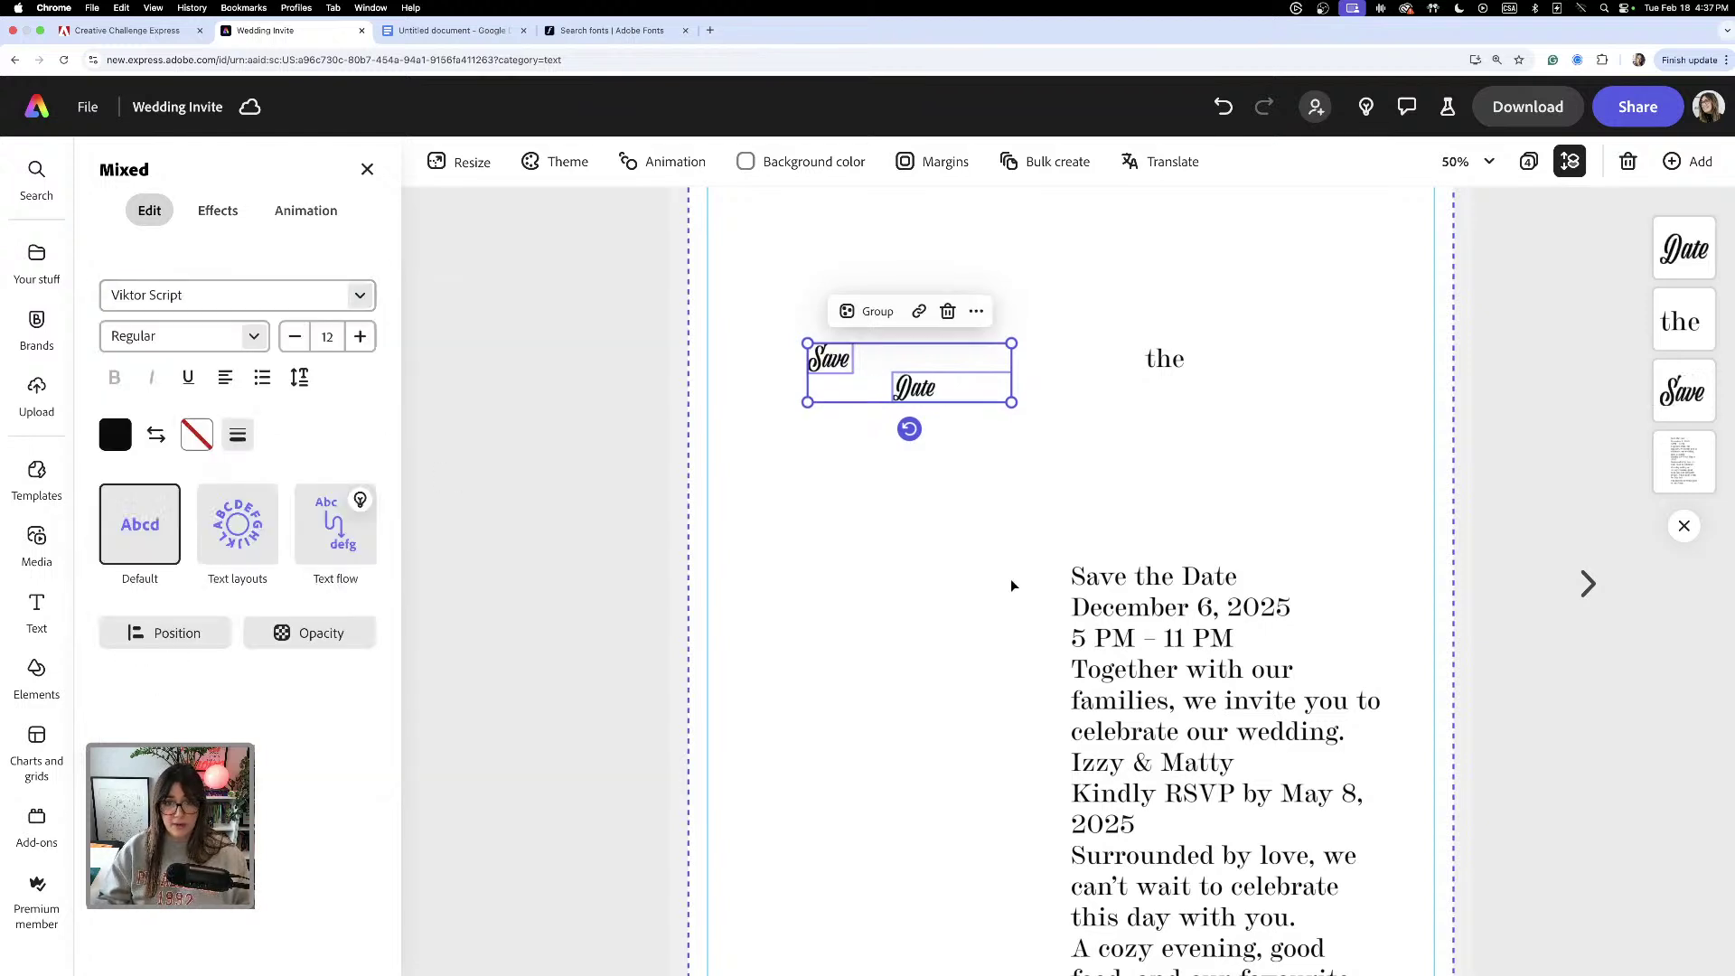
pyautogui.click(816, 410)
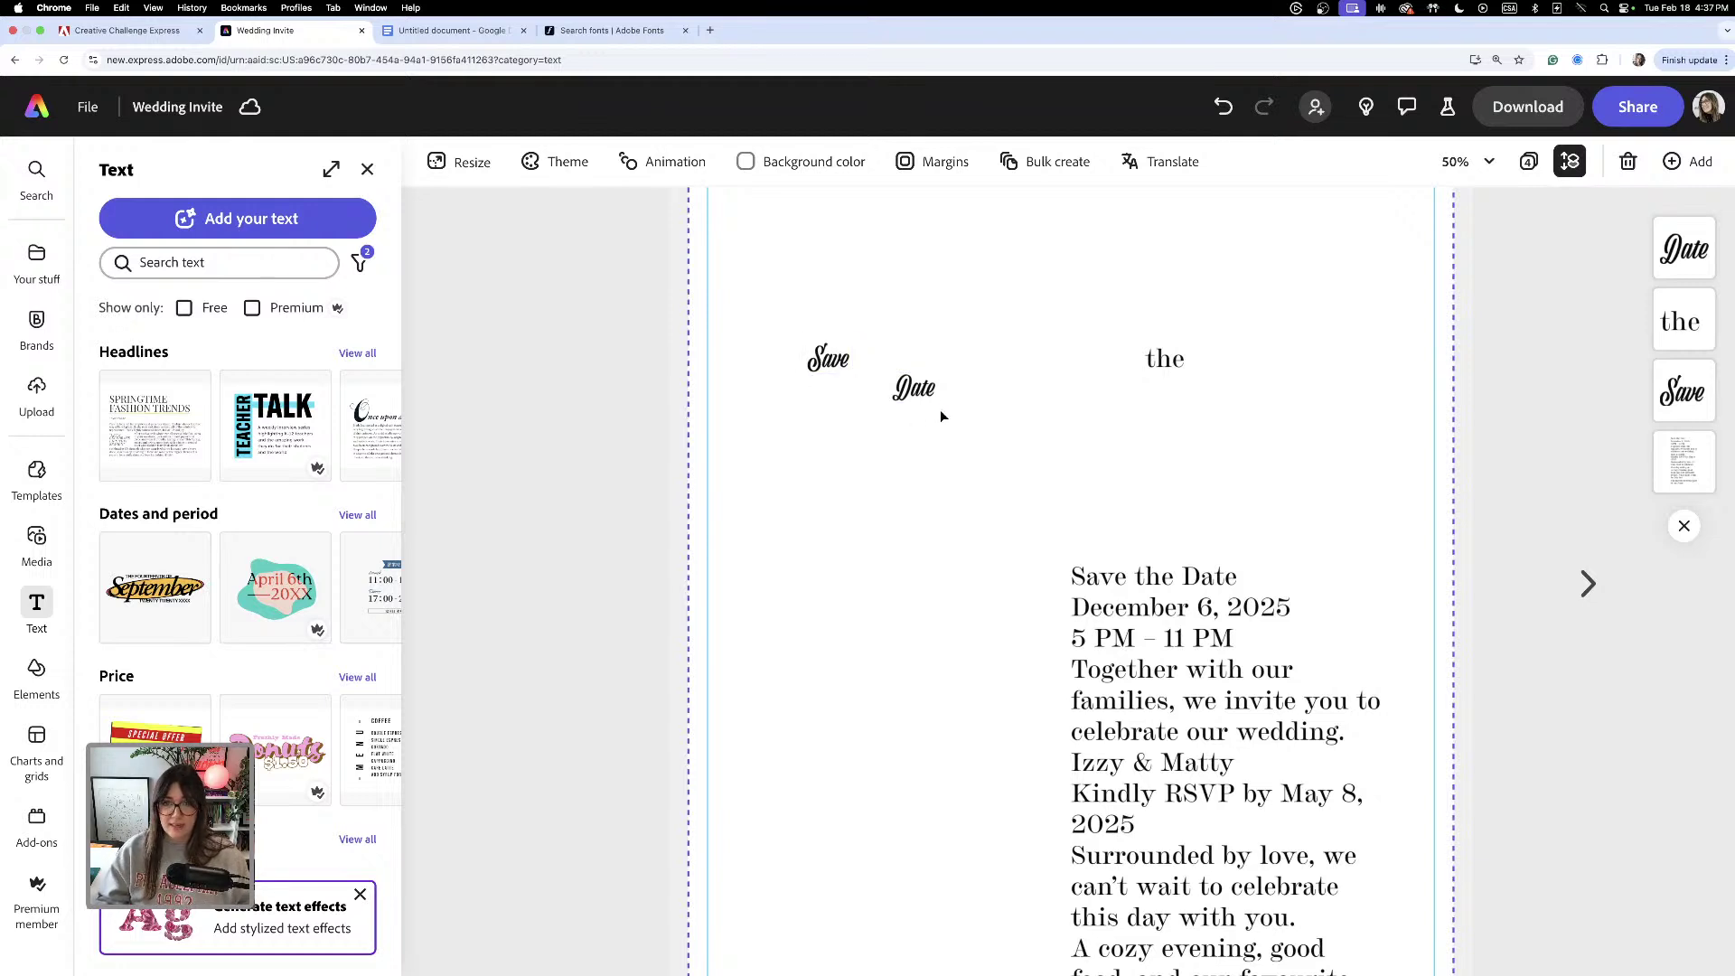
# - Fit the "Date" text box width to its word and place it below and to the right of "Save"
pyautogui.moveTo(940, 411); pyautogui.dragTo(895, 421)
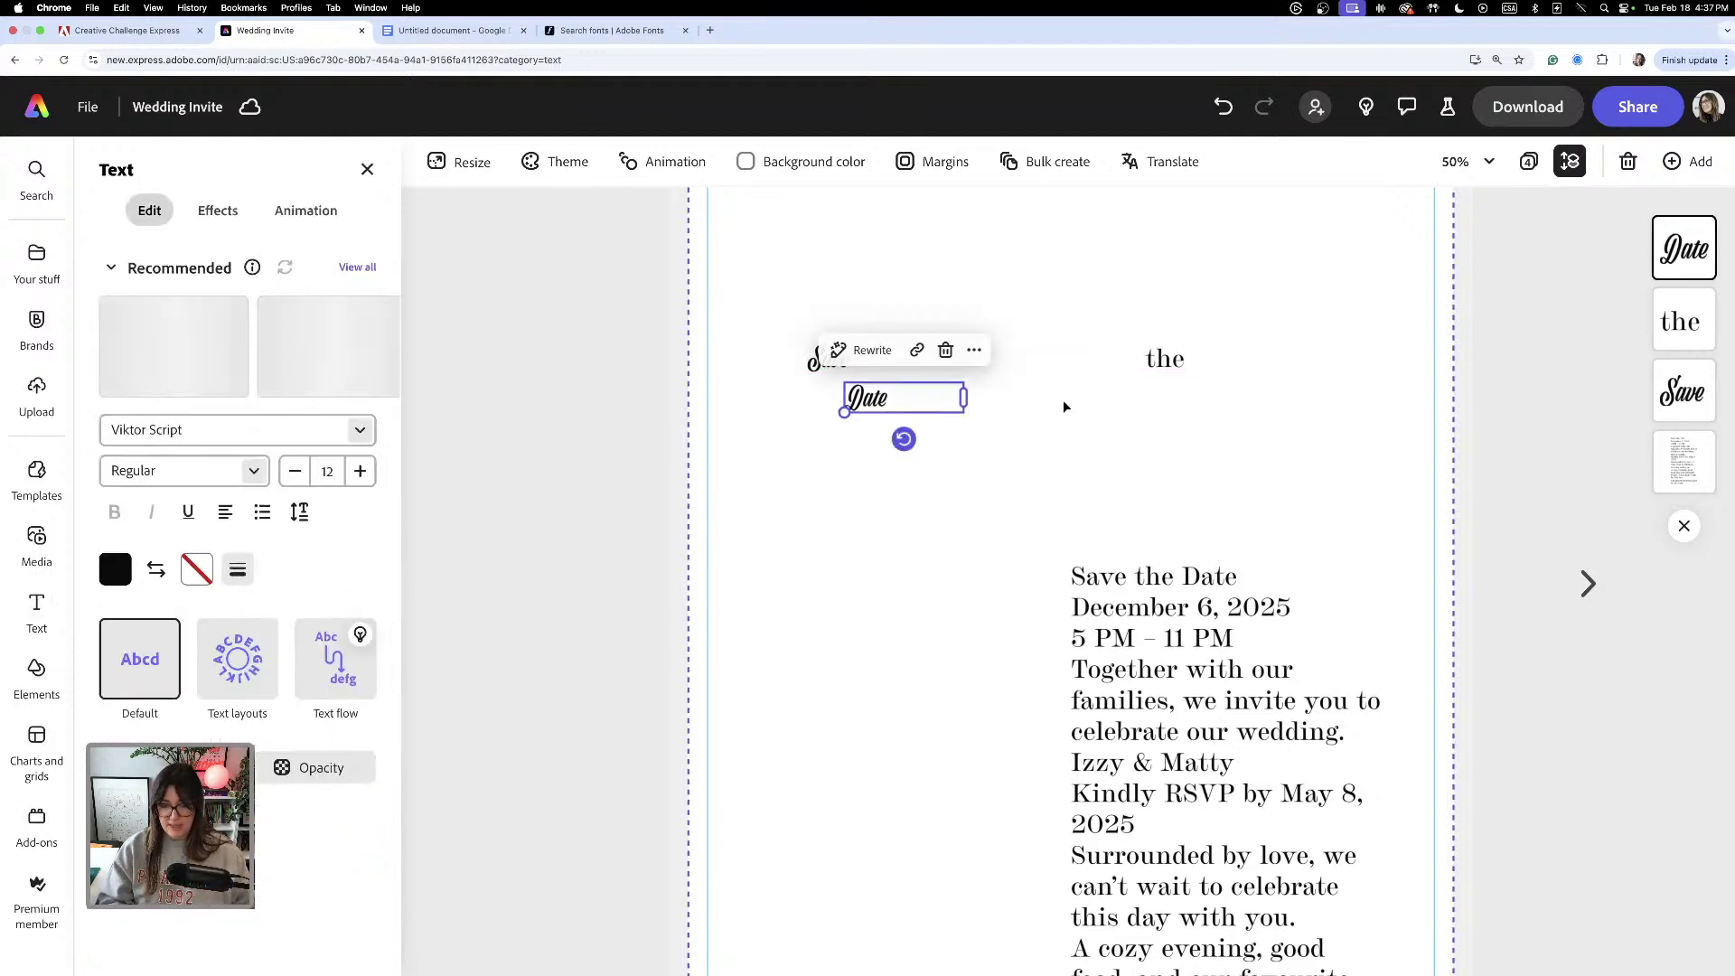
pyautogui.press('super+equal')
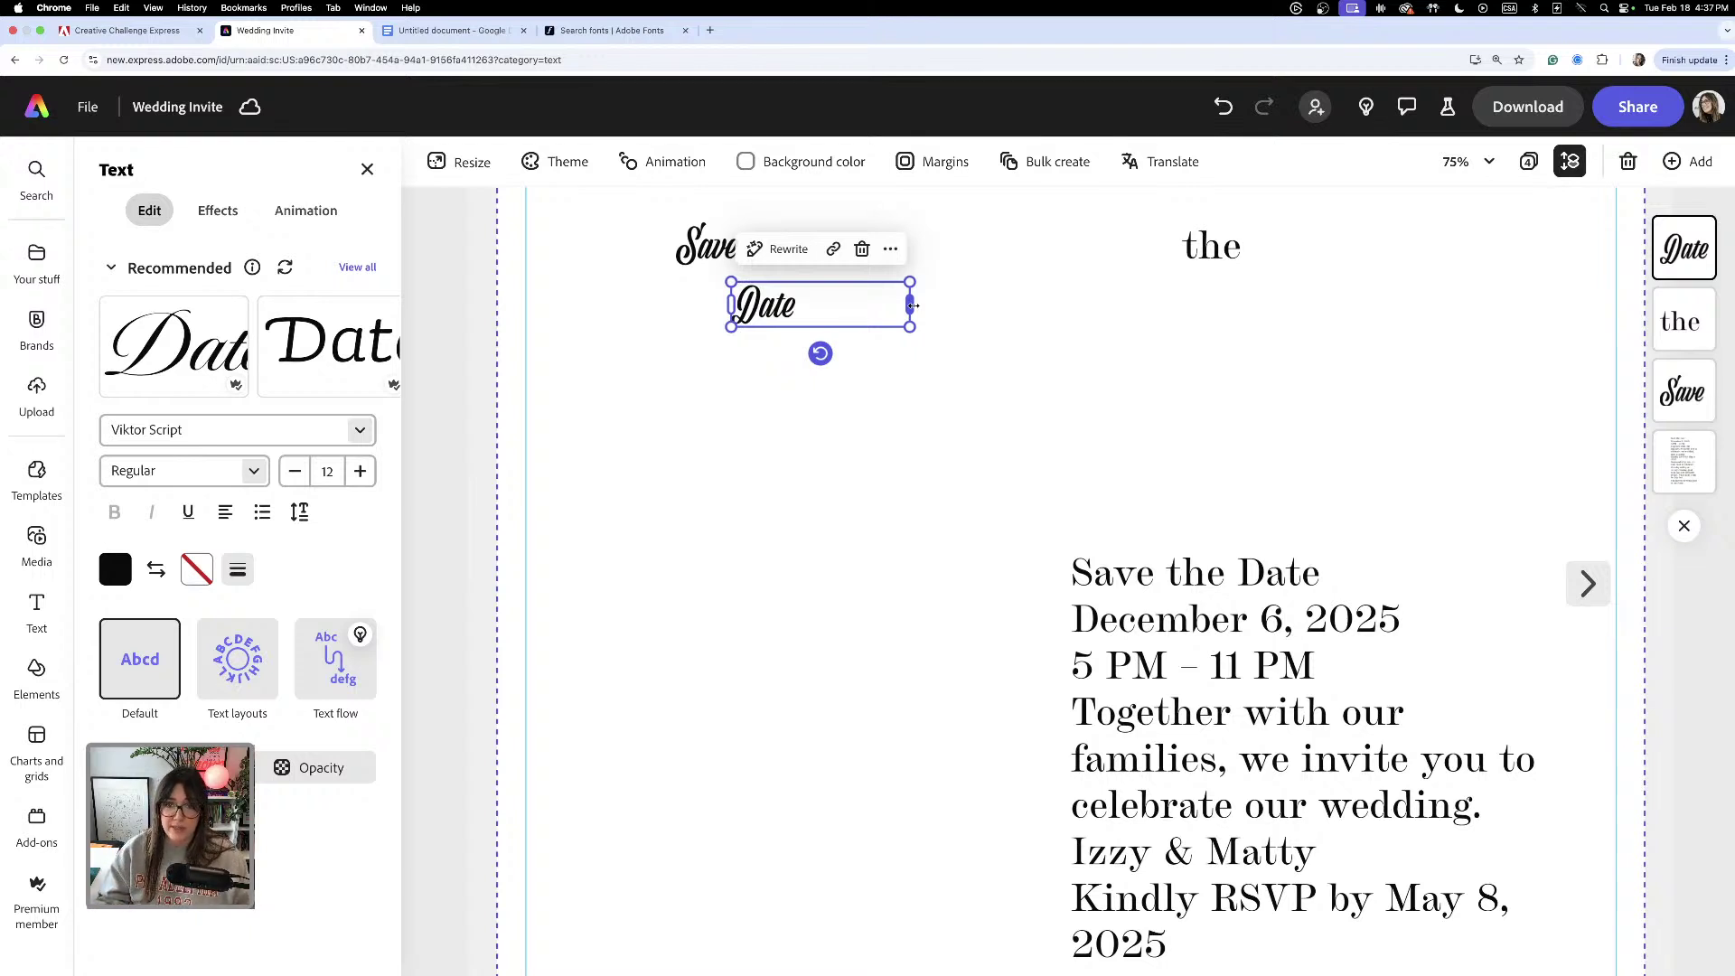
pyautogui.doubleClick(910, 304)
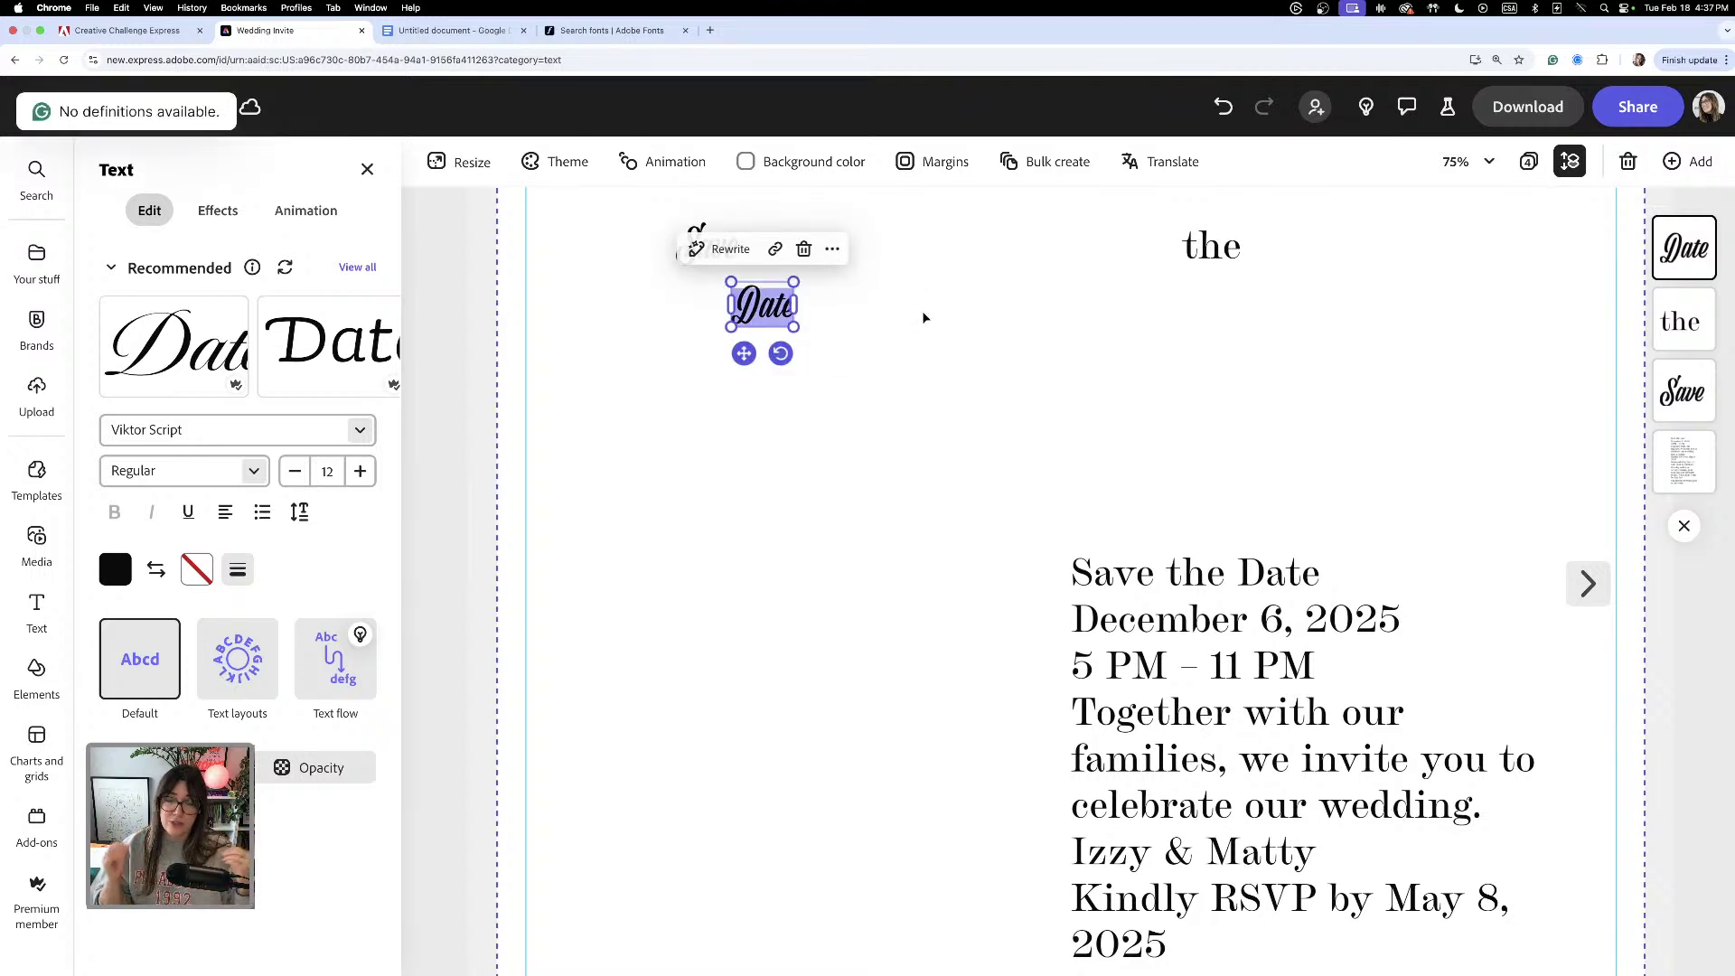
pyautogui.press('Escape')
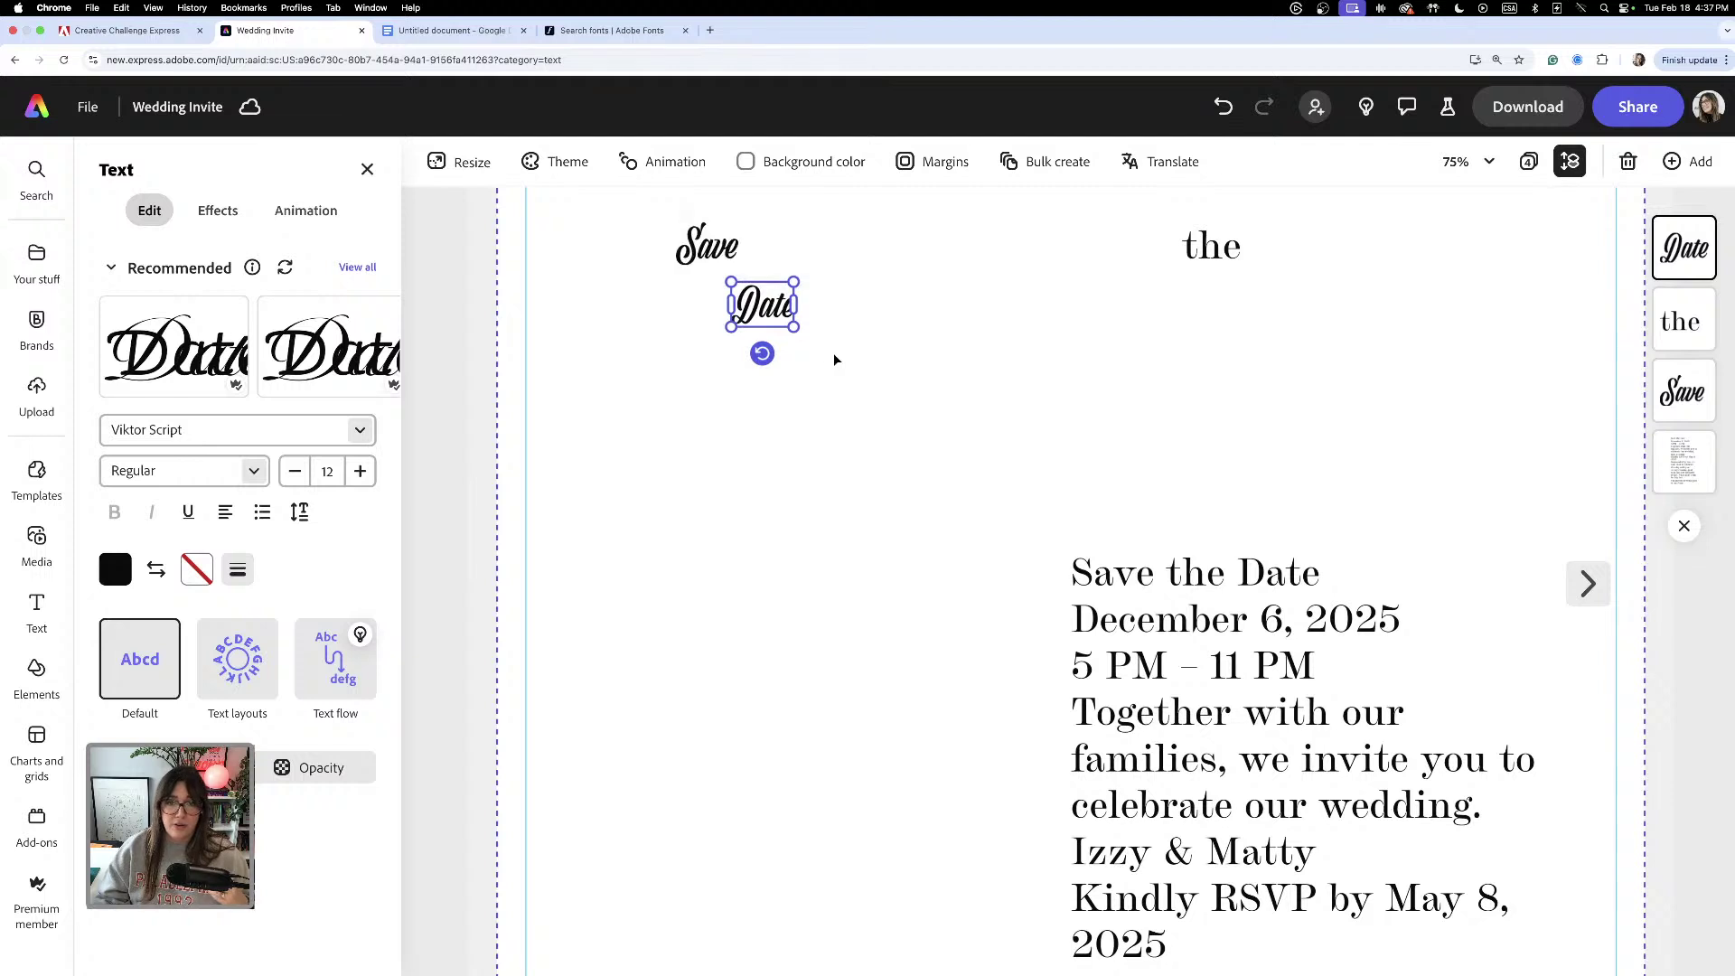
pyautogui.click(834, 360)
pyautogui.moveTo(773, 310); pyautogui.dragTo(795, 337)
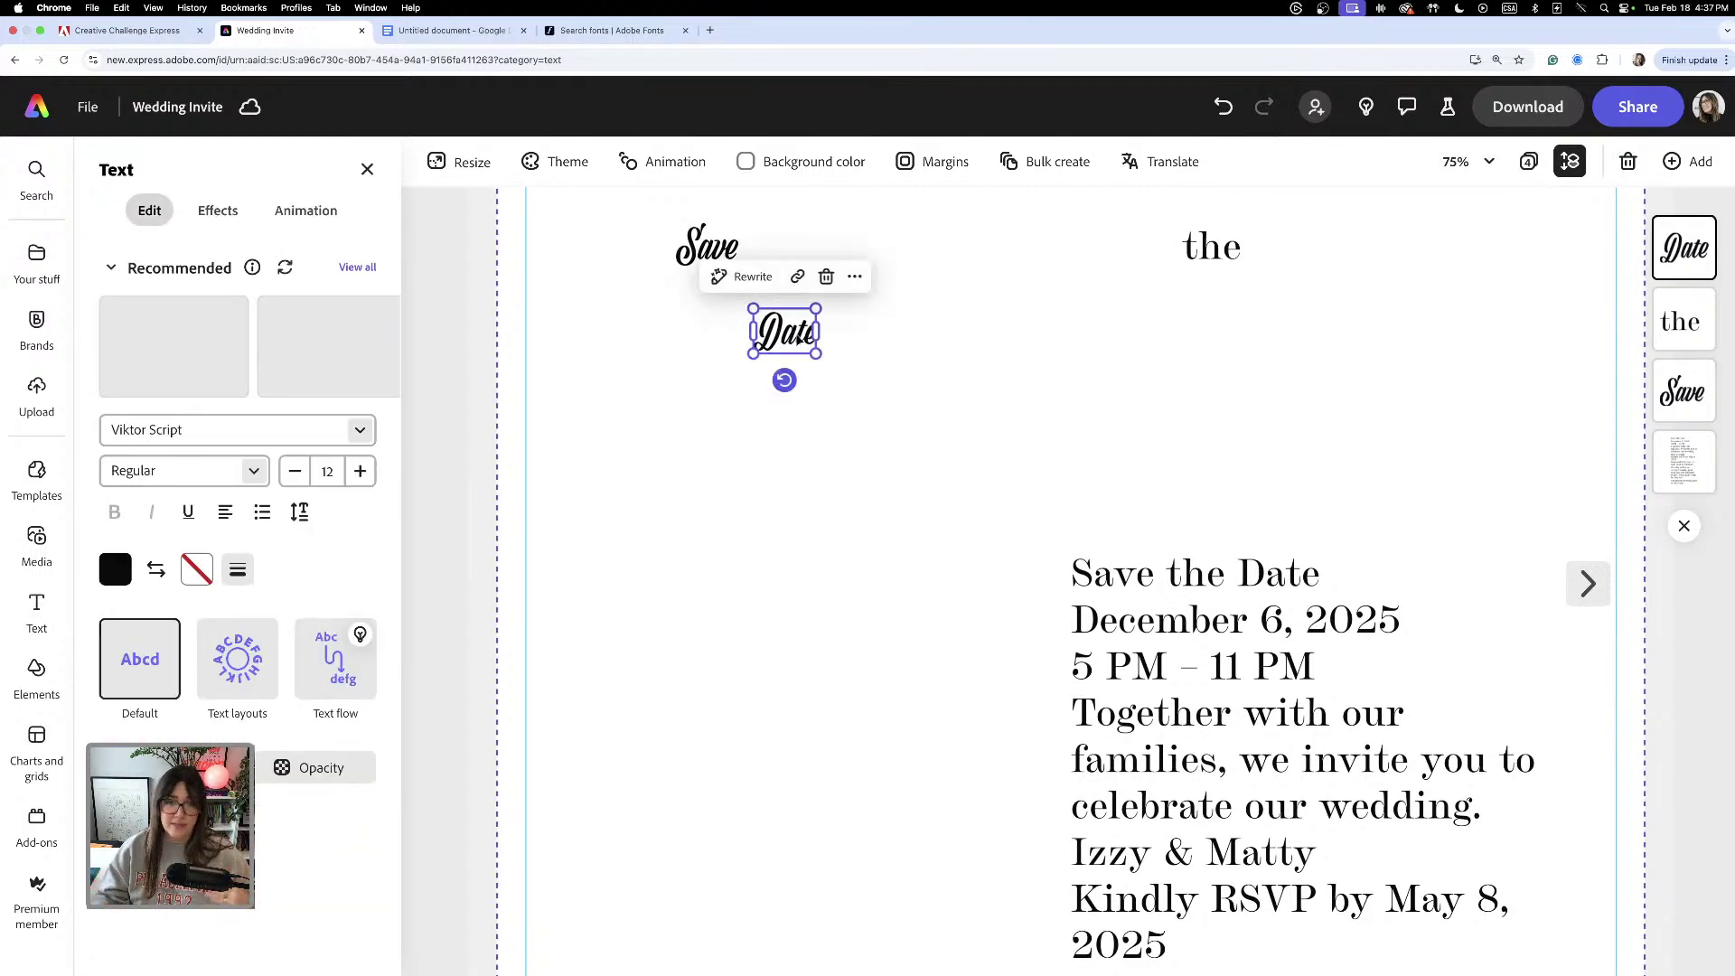
# - Scale the "Save" and "Date" text boxes up together to 73 pt
pyautogui.click(921, 473)
pyautogui.moveTo(620, 220); pyautogui.dragTo(890, 437)
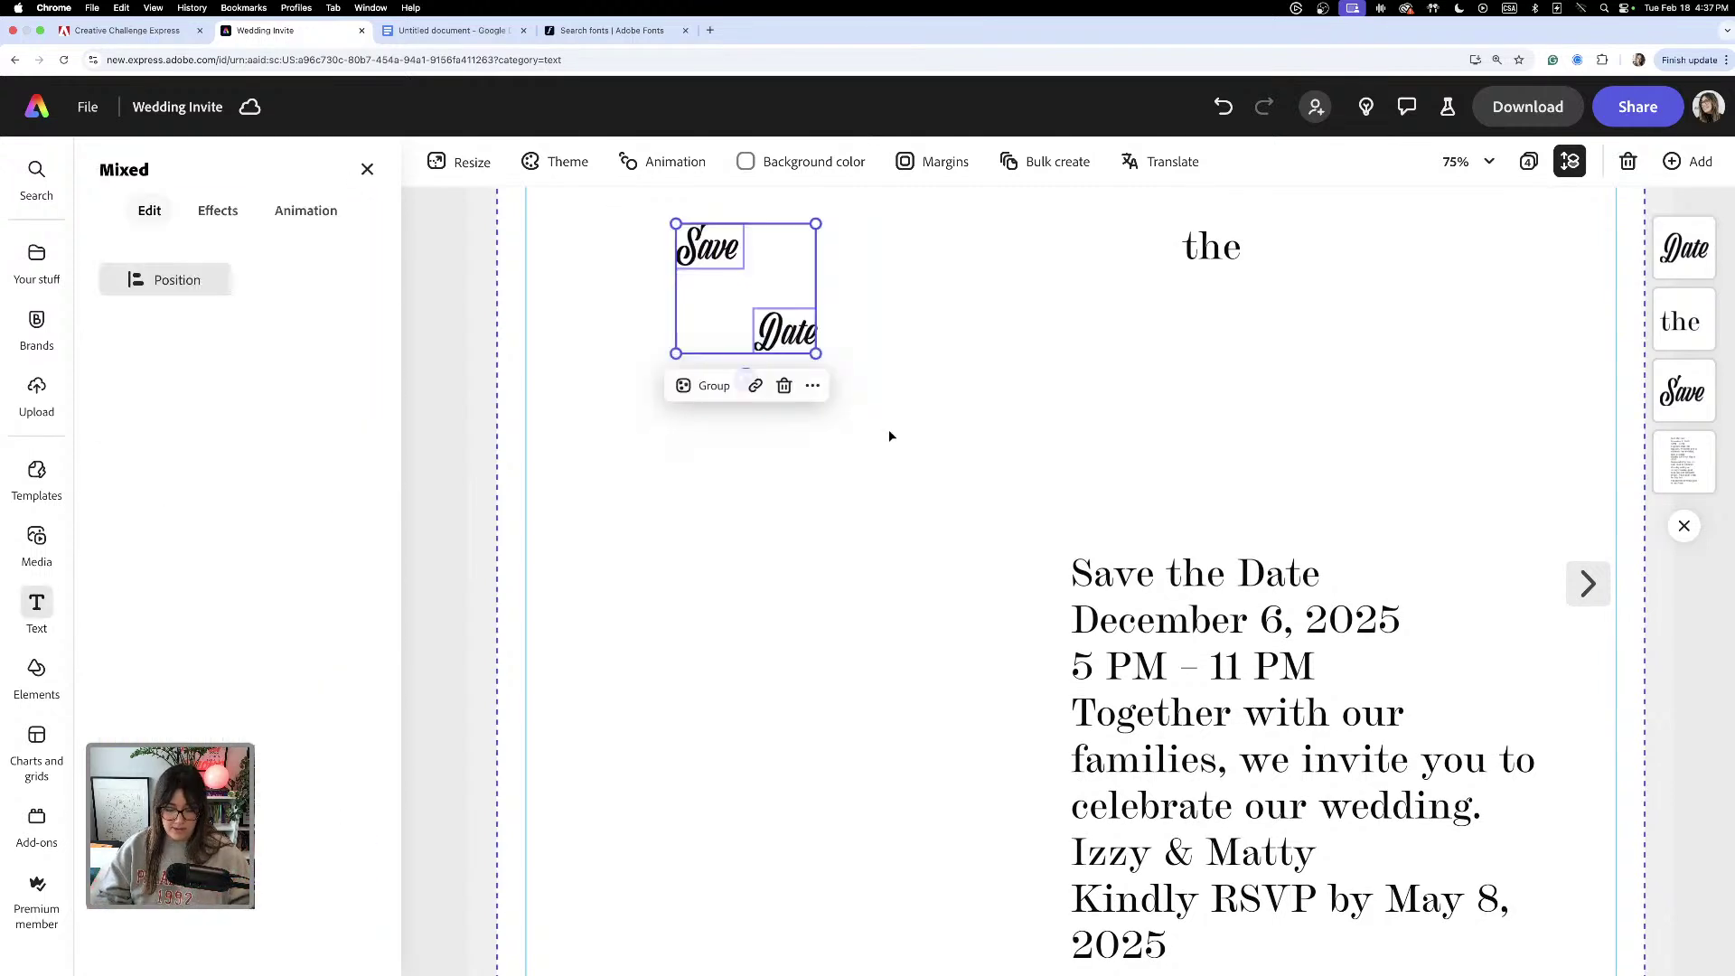
pyautogui.scroll(-5, 888, 431)
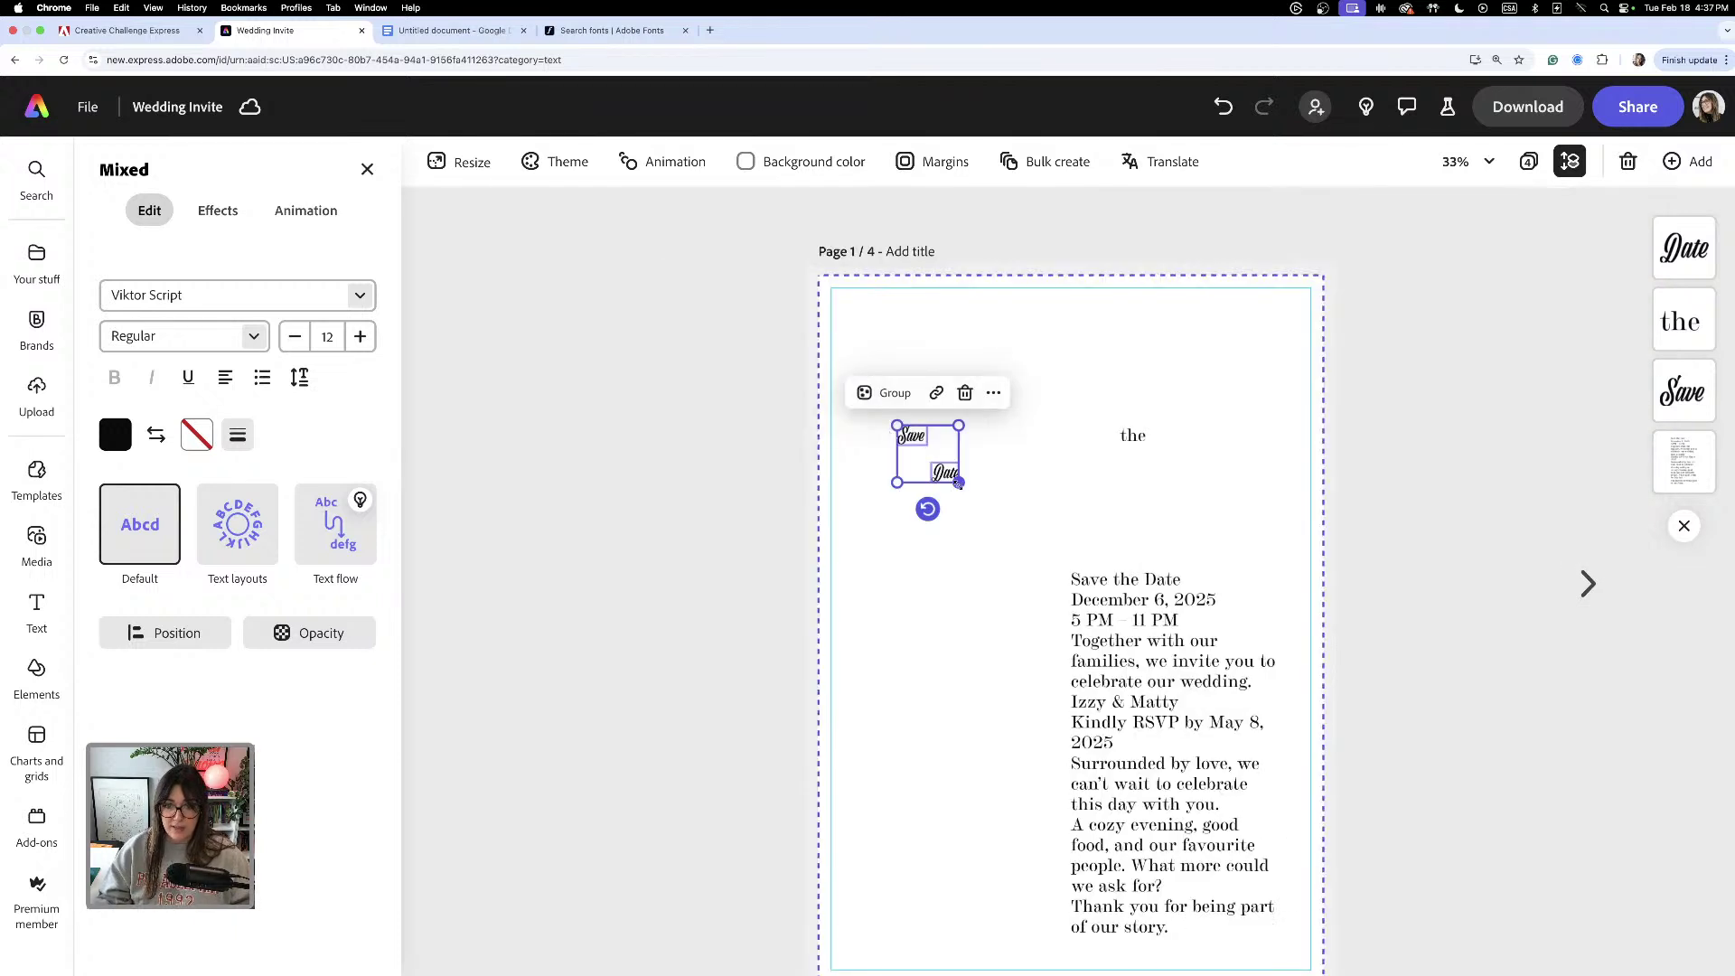
pyautogui.moveTo(959, 483); pyautogui.dragTo(1268, 770)
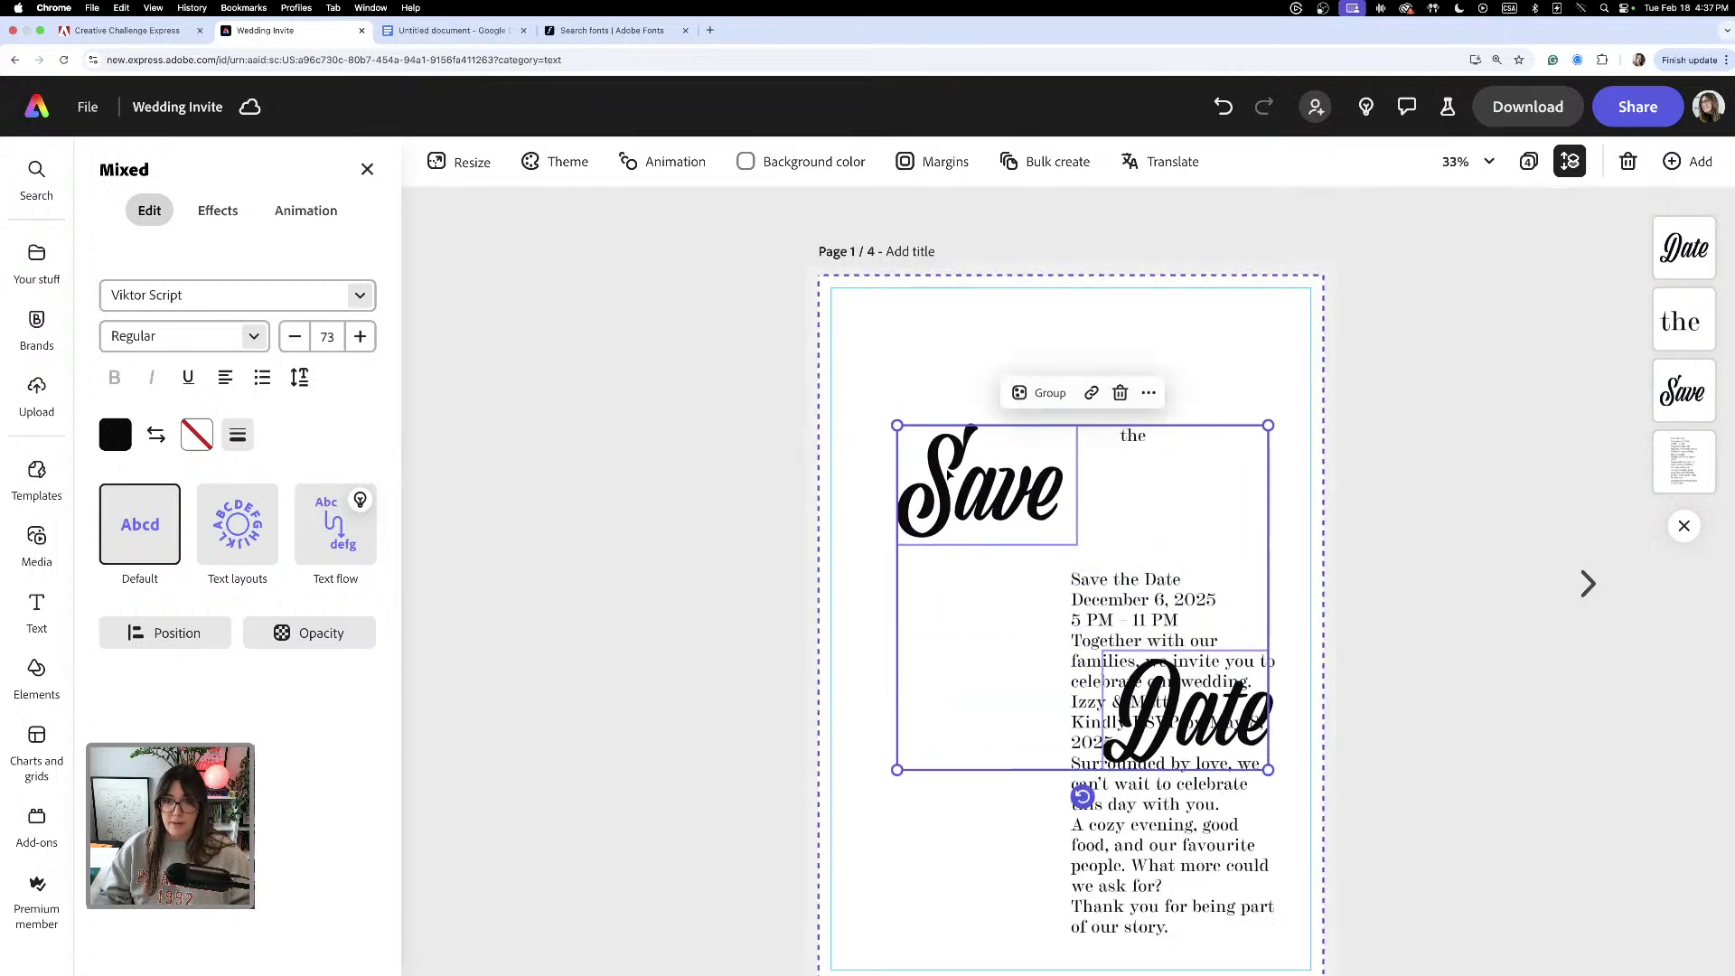
pyautogui.click(1258, 539)
# - Stack "Date" directly under "Save", offset to the left, and move "the" down to just above the invitation block
pyautogui.click(1266, 710)
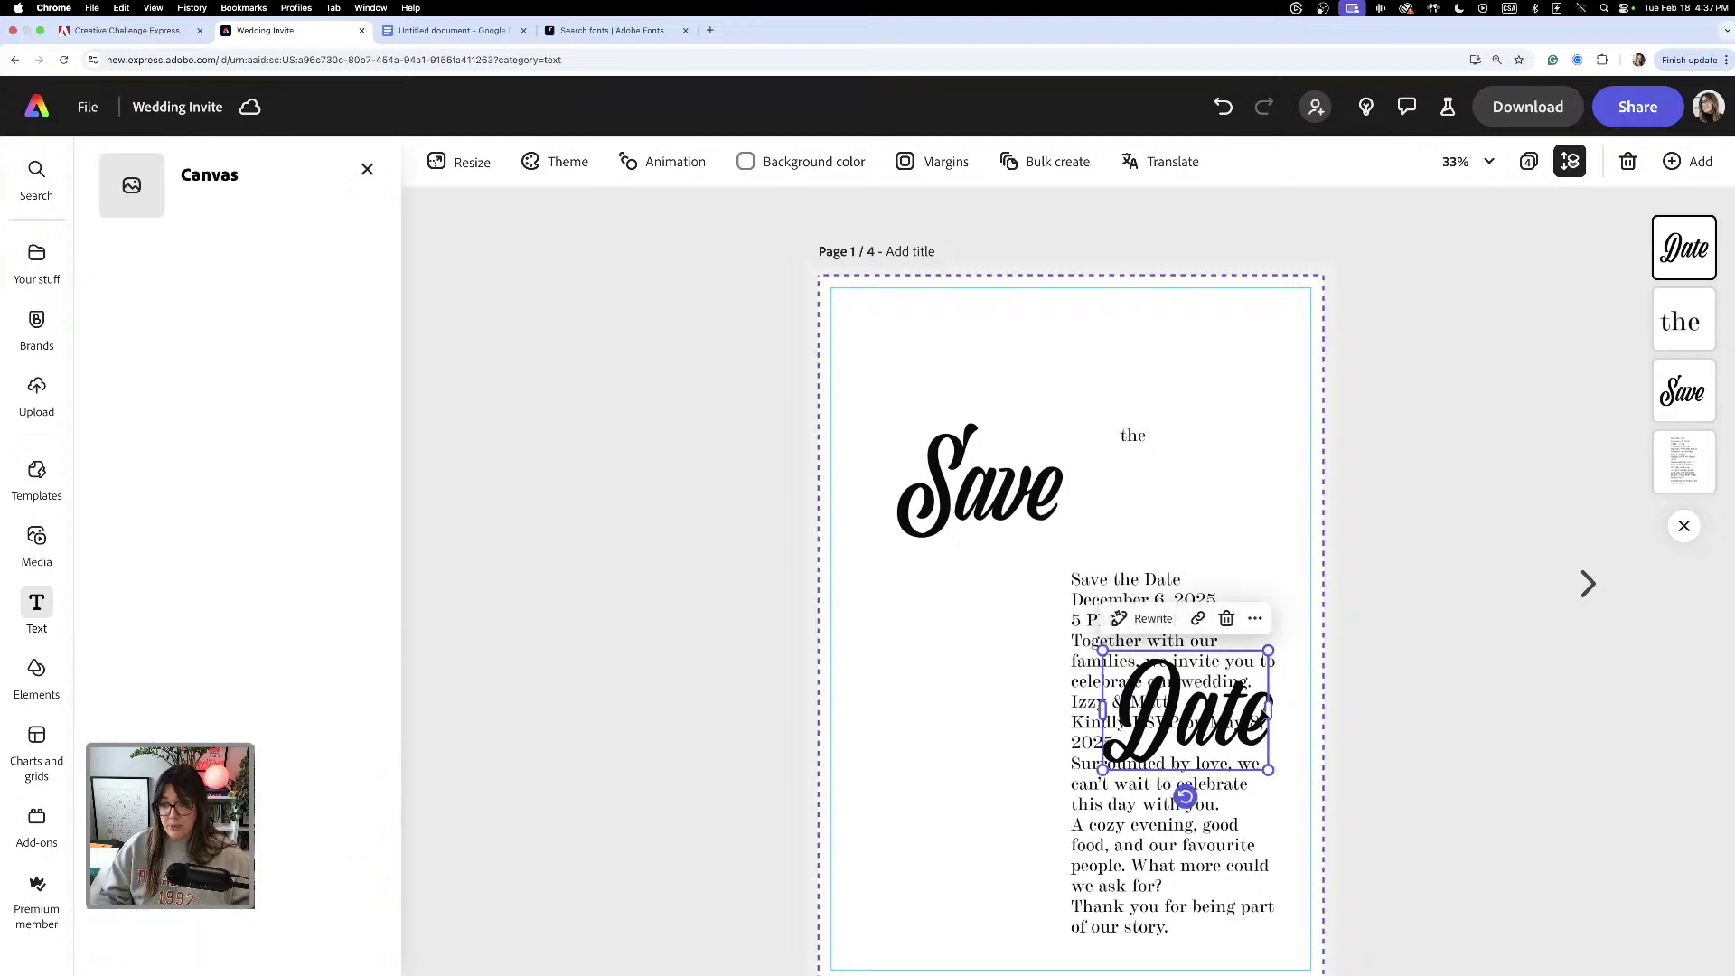
pyautogui.moveTo(1266, 711); pyautogui.dragTo(1013, 605)
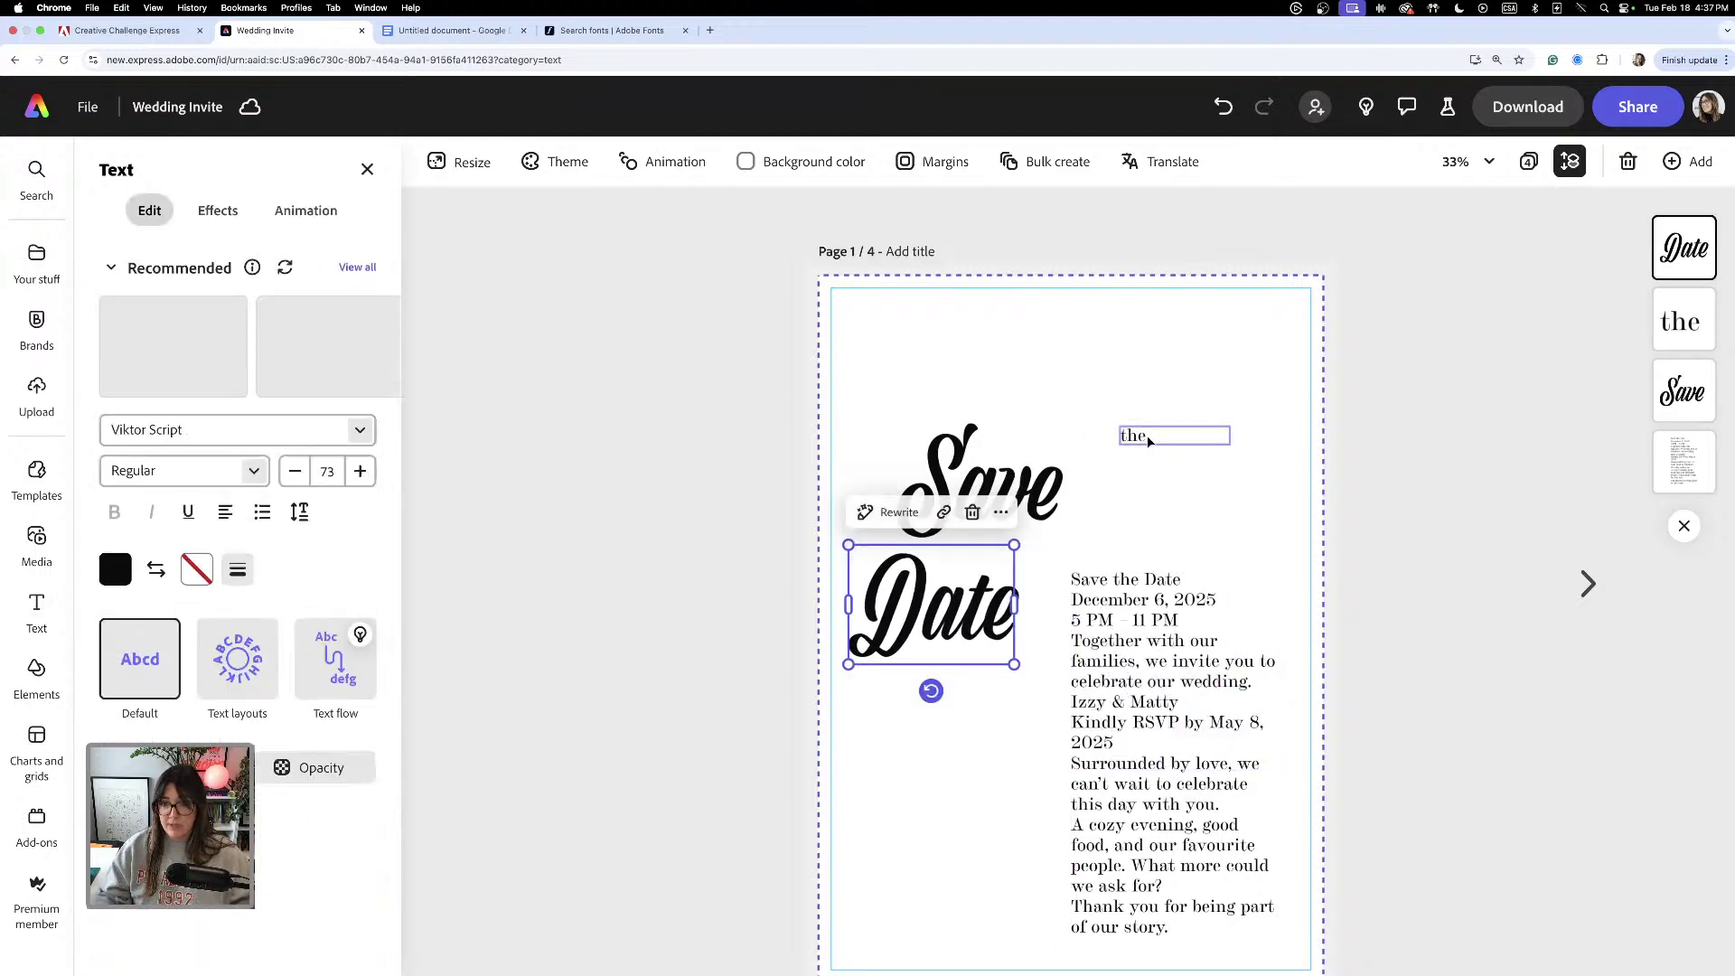
pyautogui.moveTo(1149, 441); pyautogui.dragTo(1245, 549)
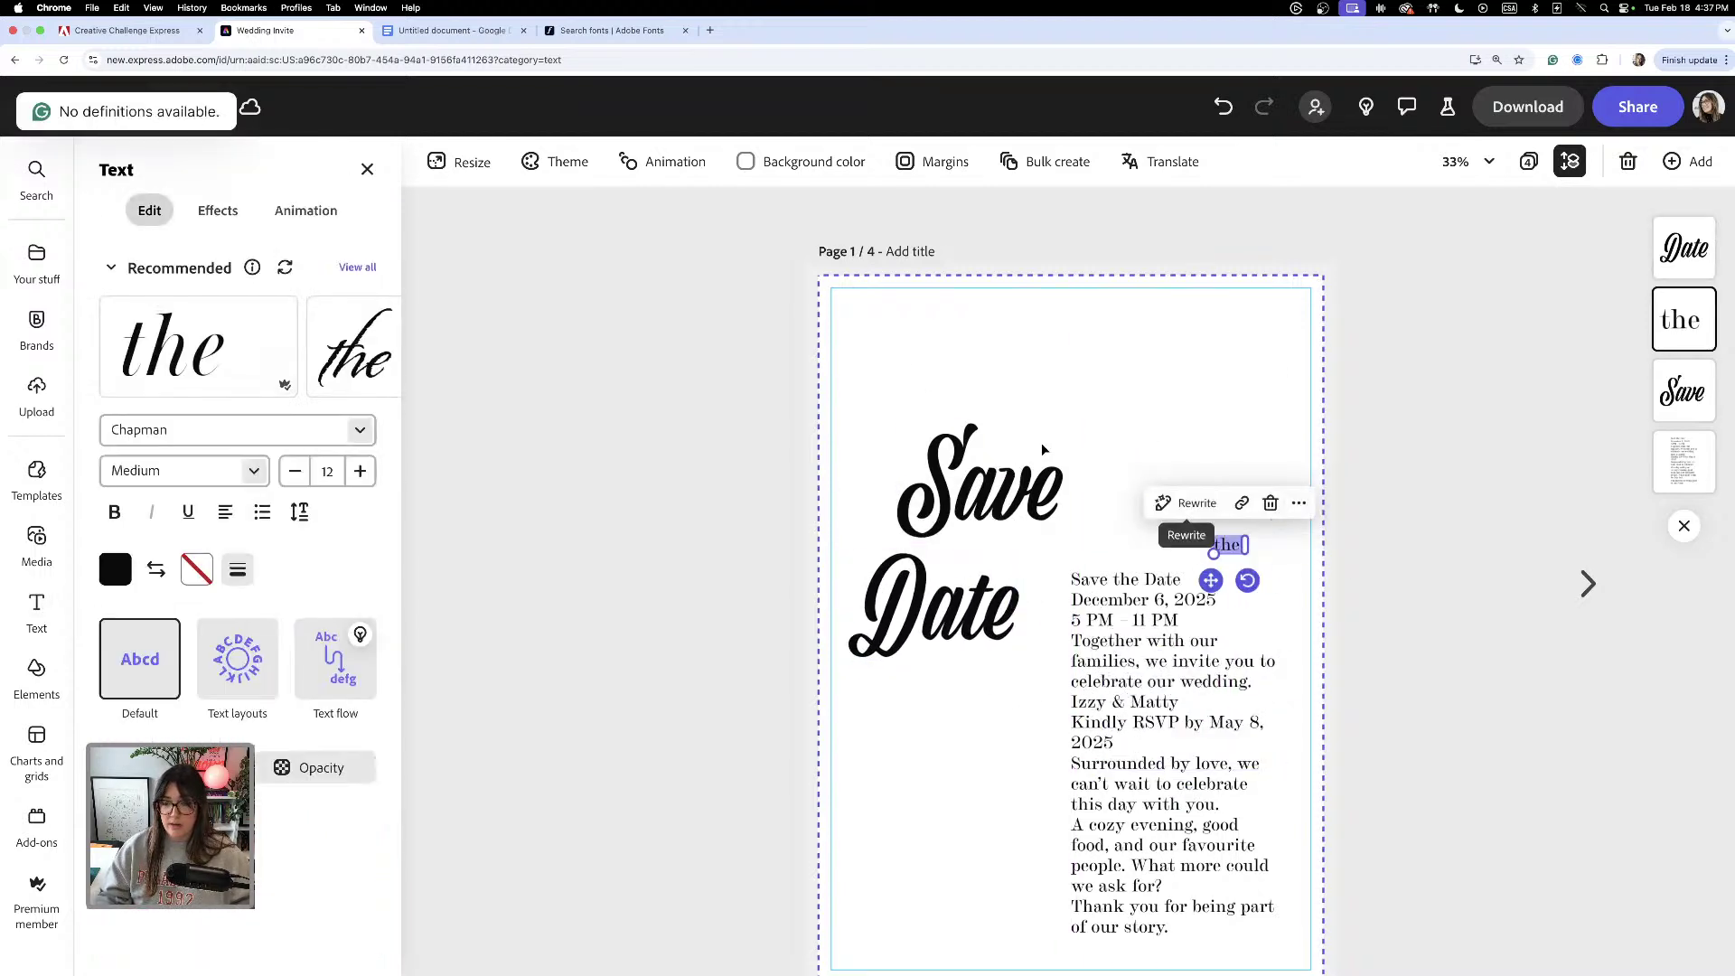
# - Move "Save" and "Date" together to the page's upper left margin and the invitation block to the lower left
pyautogui.moveTo(922, 393); pyautogui.dragTo(960, 682)
pyautogui.moveTo(1026, 501); pyautogui.dragTo(1012, 383)
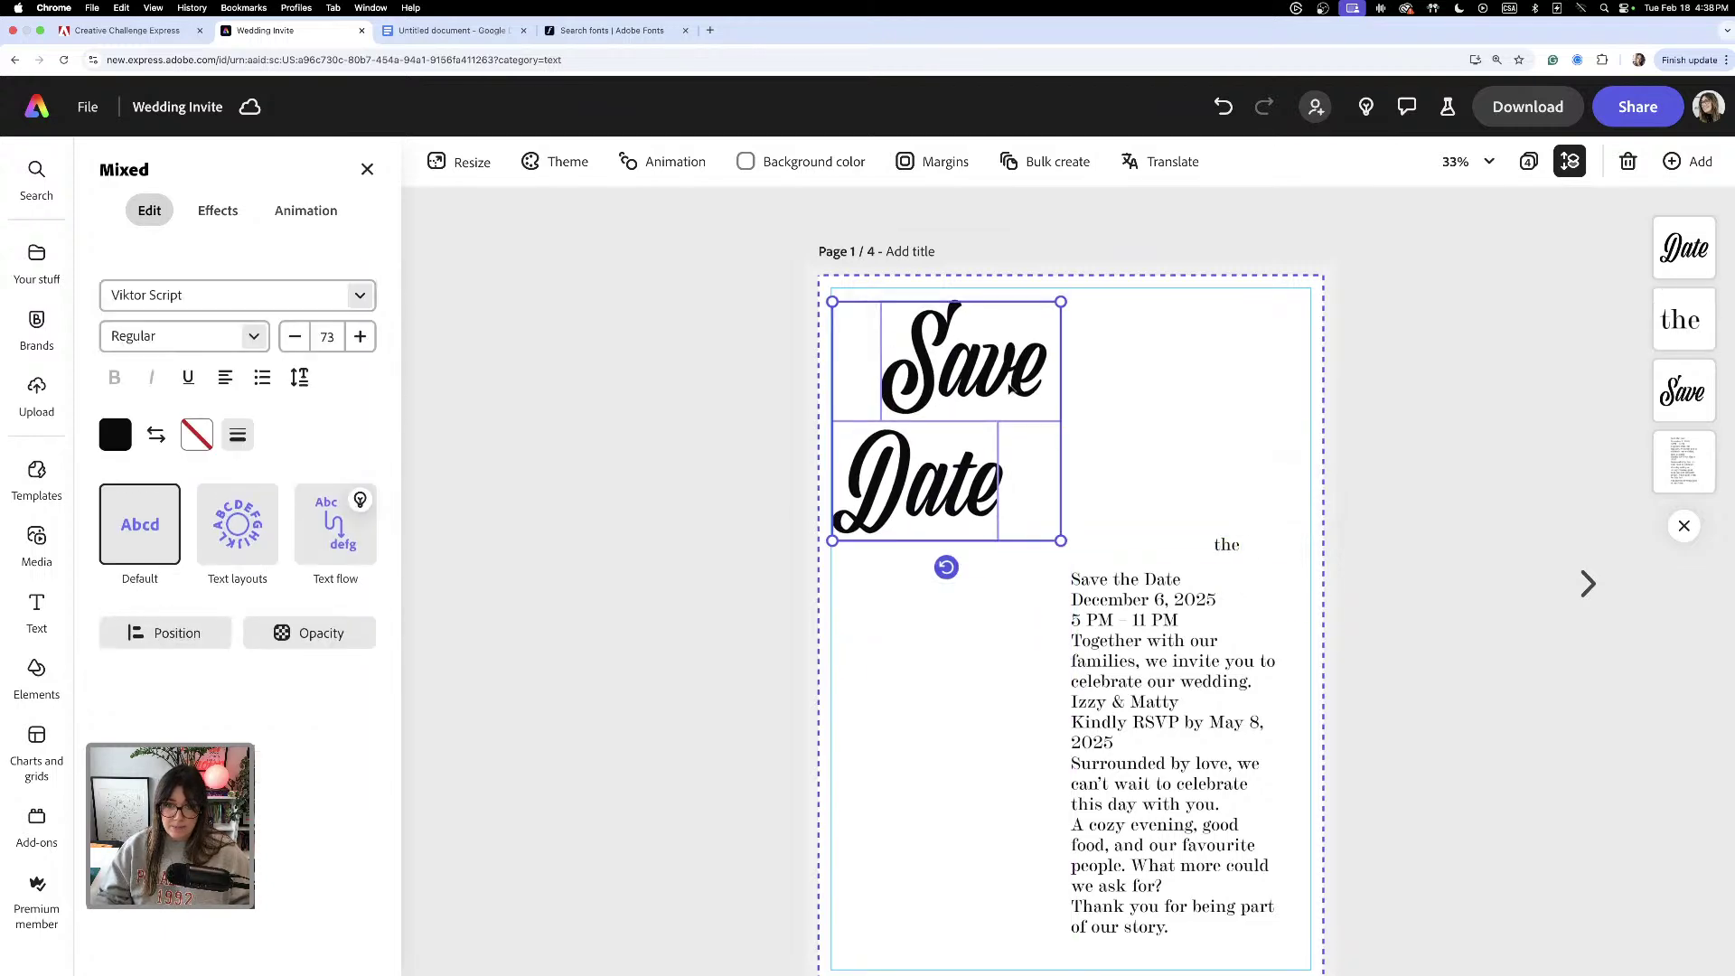
pyautogui.moveTo(1175, 629); pyautogui.dragTo(972, 795)
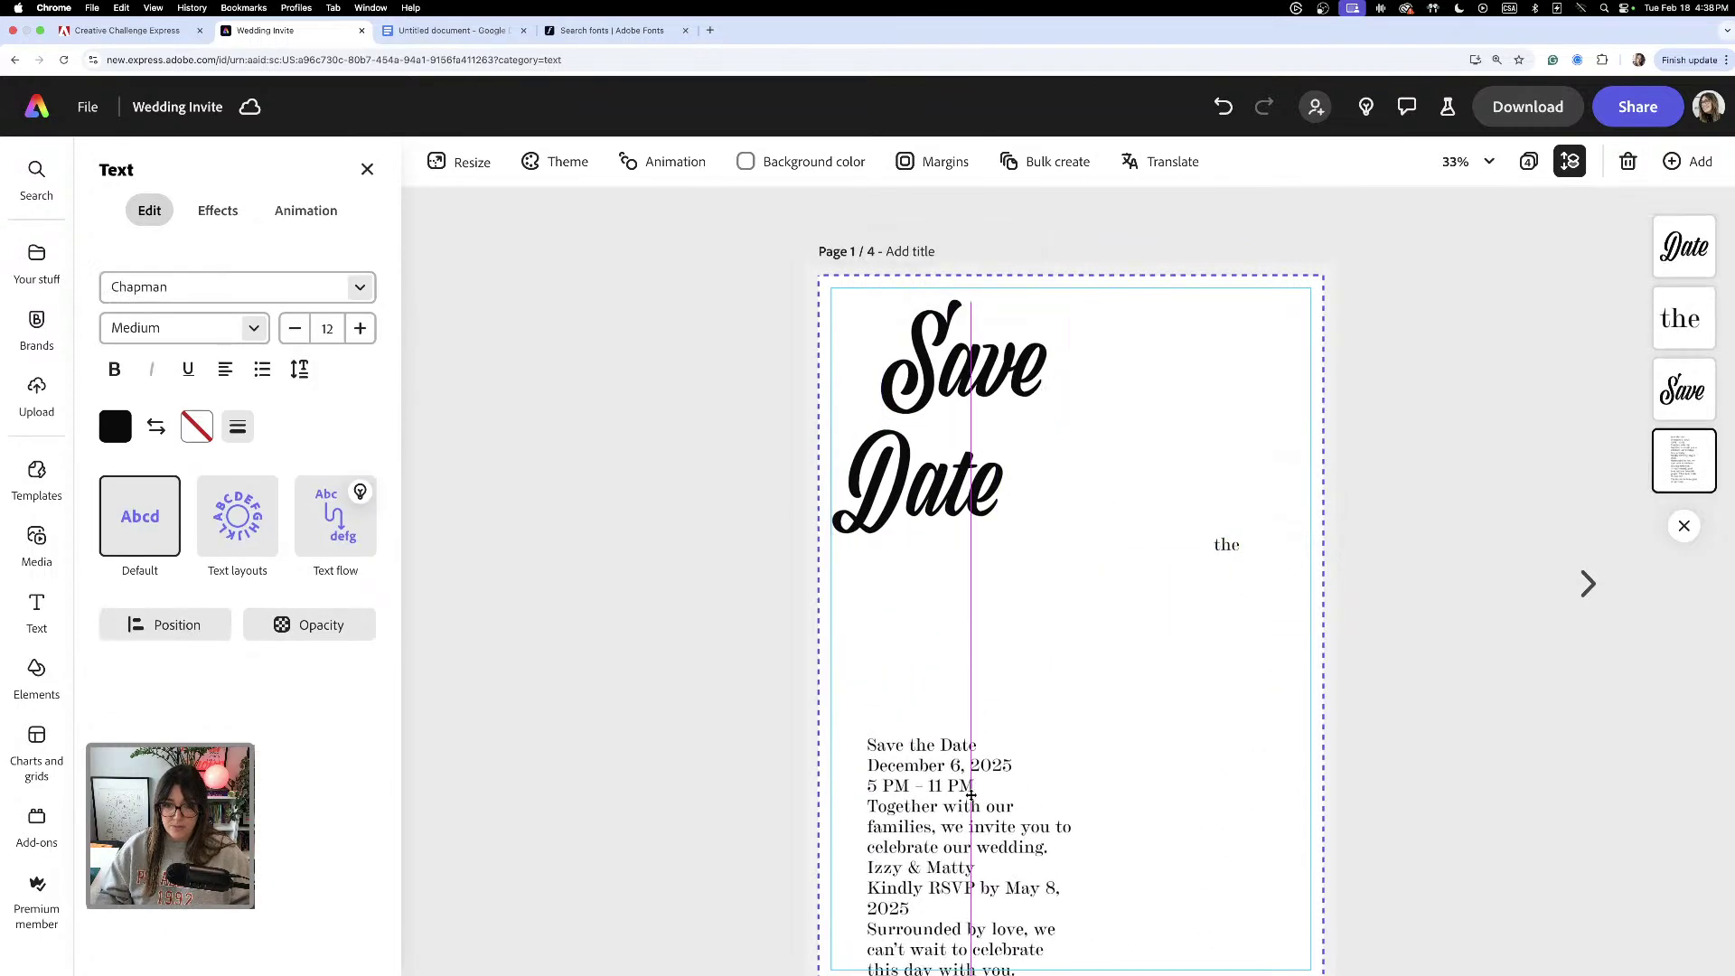
# - Enlarge "Save" and "Date" together until they span most of the page width above the invitation block
pyautogui.moveTo(837, 300); pyautogui.dragTo(1208, 718)
pyautogui.click(1303, 449)
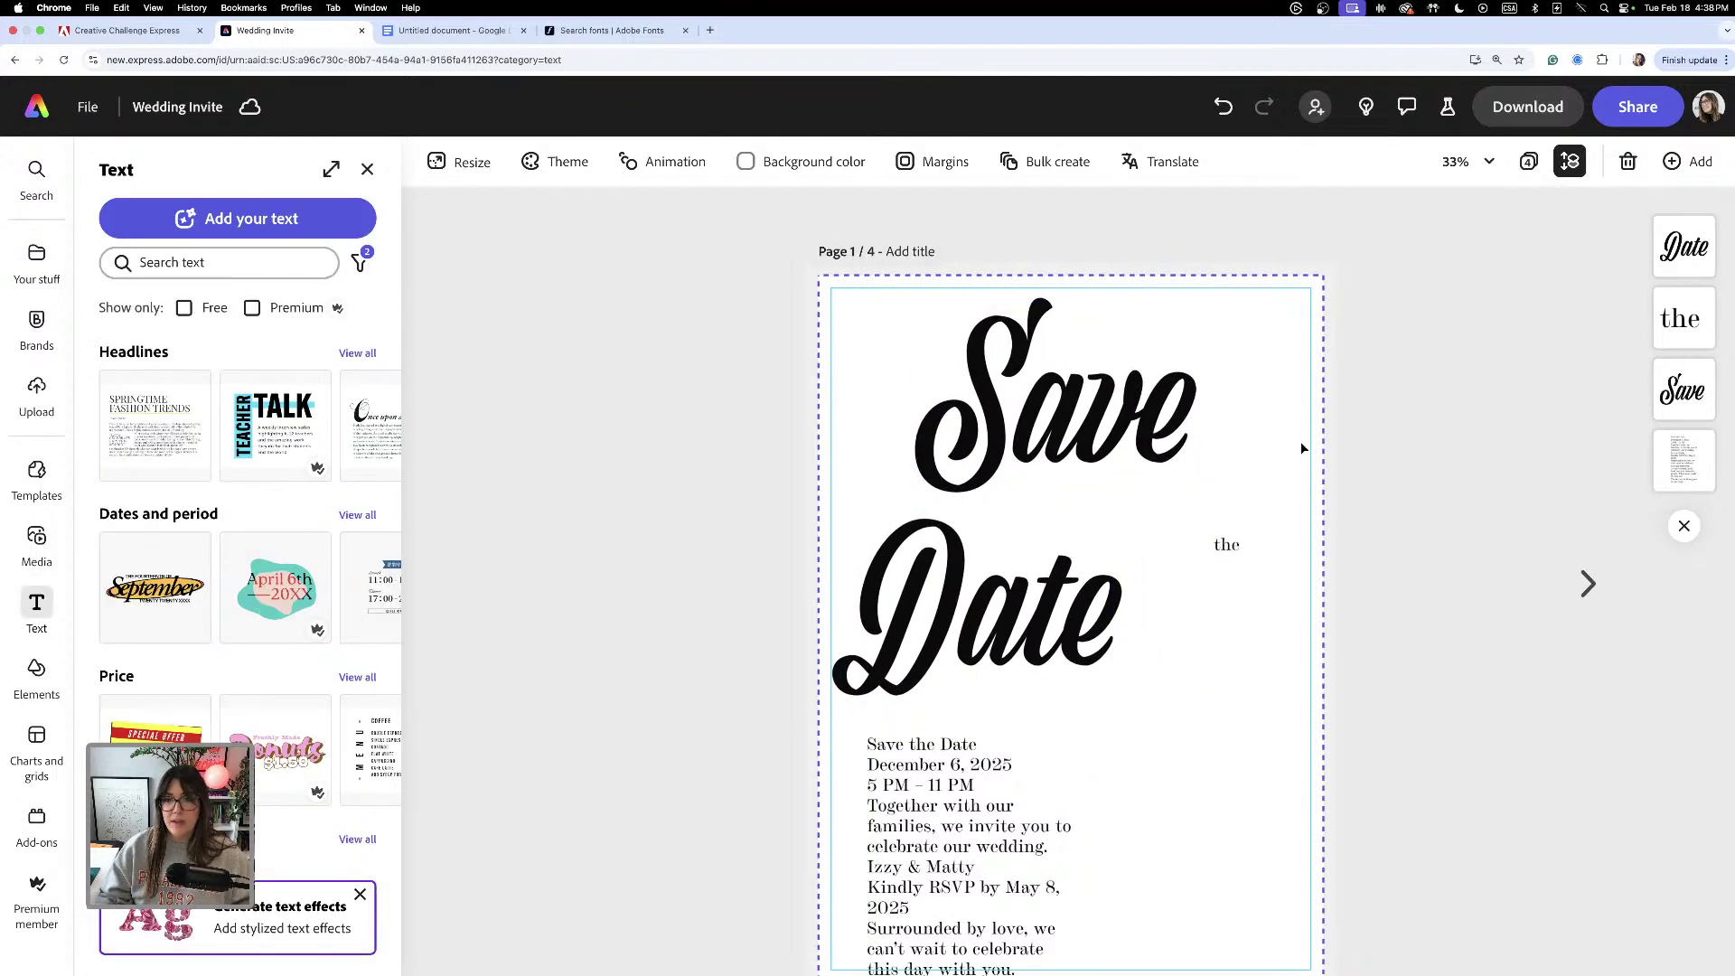
# - Shift "Date" to the right and "Save" to the left and slightly down so the two heading words are staggered
pyautogui.click(1062, 613)
pyautogui.moveTo(1061, 613); pyautogui.dragTo(1159, 605)
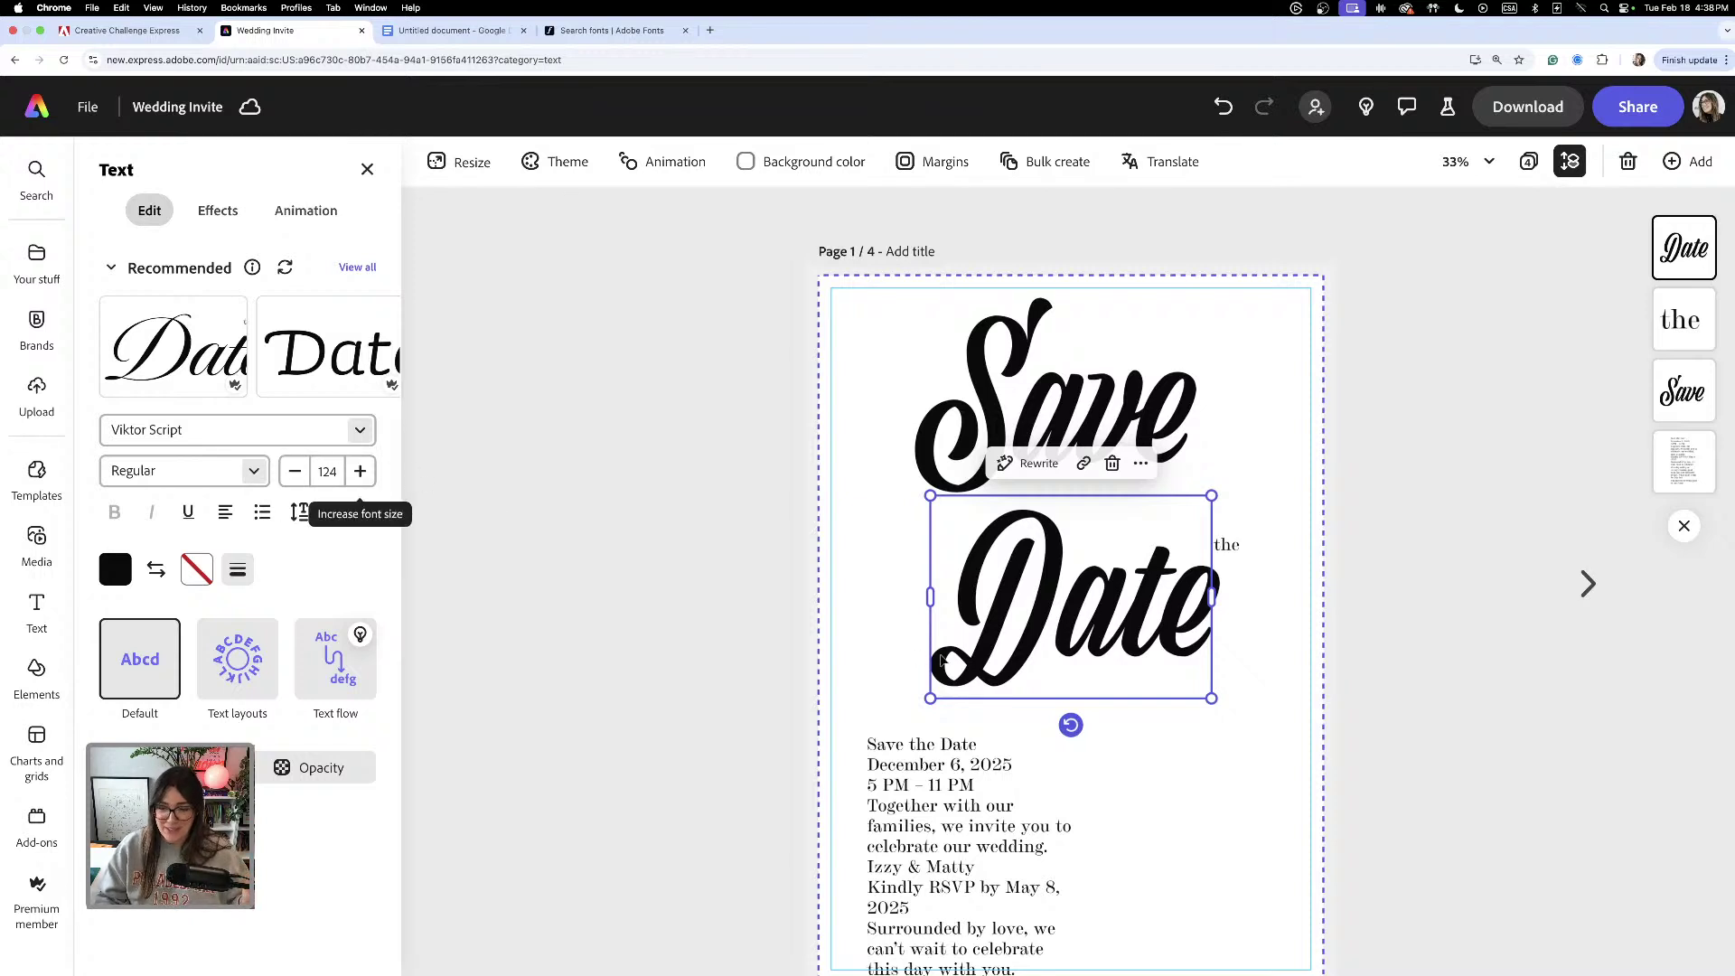
pyautogui.click(1236, 363)
pyautogui.moveTo(1172, 399); pyautogui.dragTo(1124, 416)
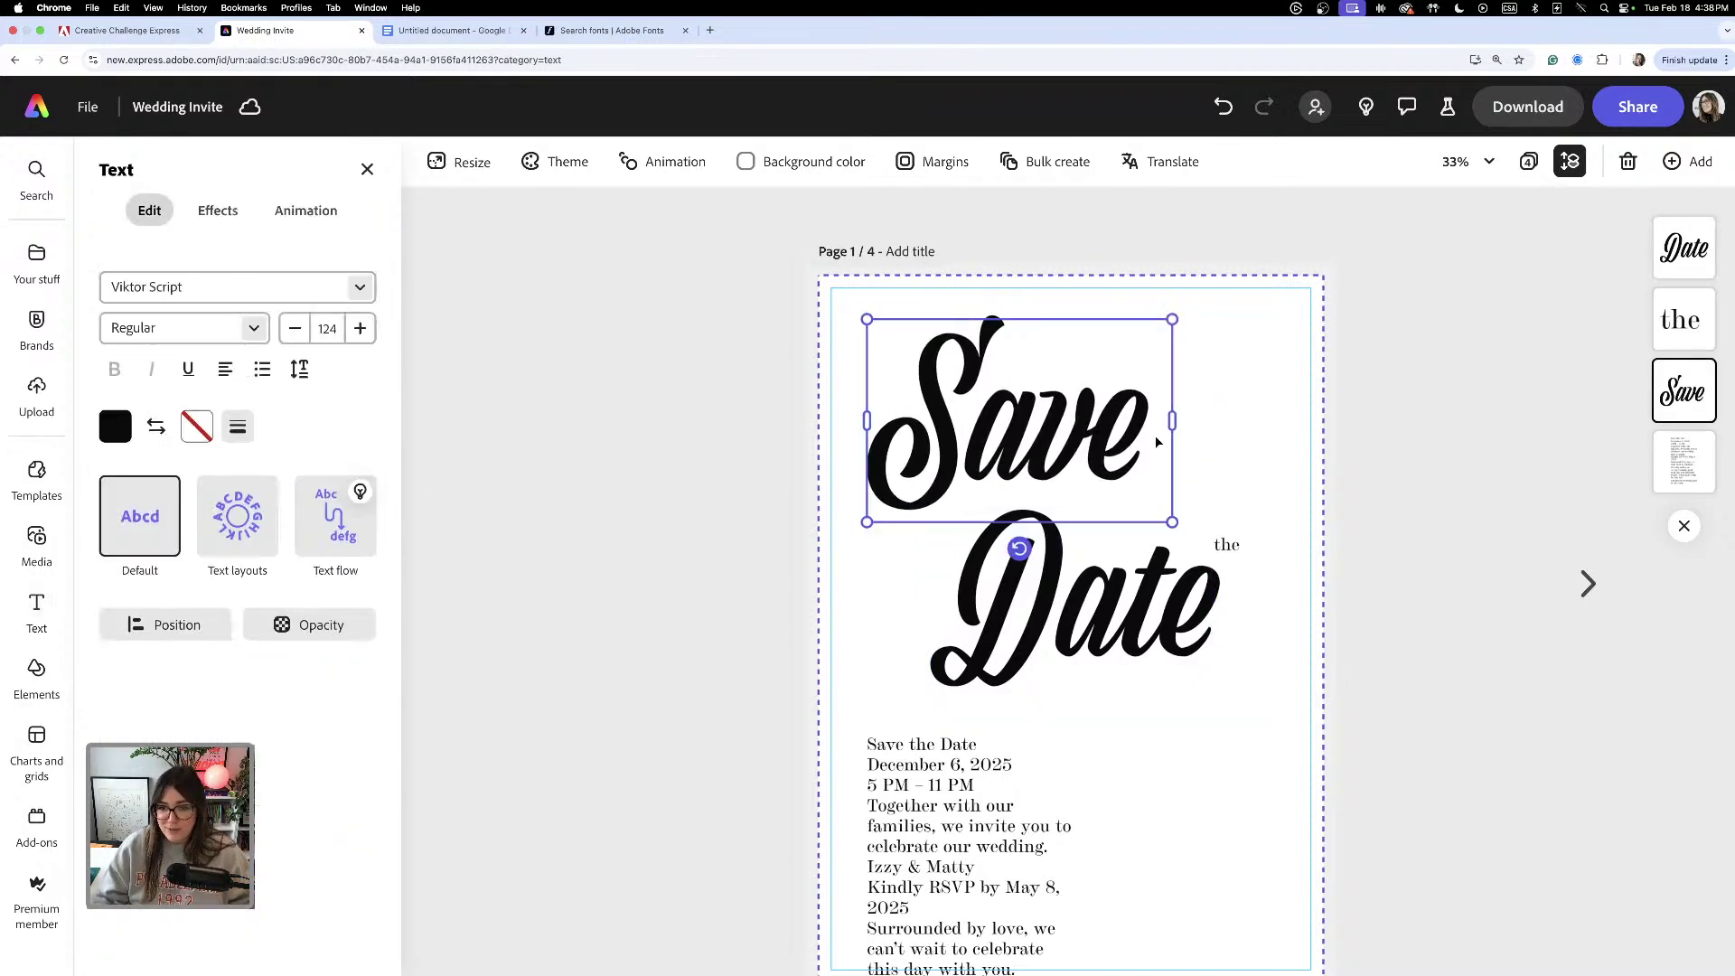
# - Move "the" up beside the end of "Save" and tuck "Date" closer underneath "Save", further to the right
pyautogui.click(1233, 546)
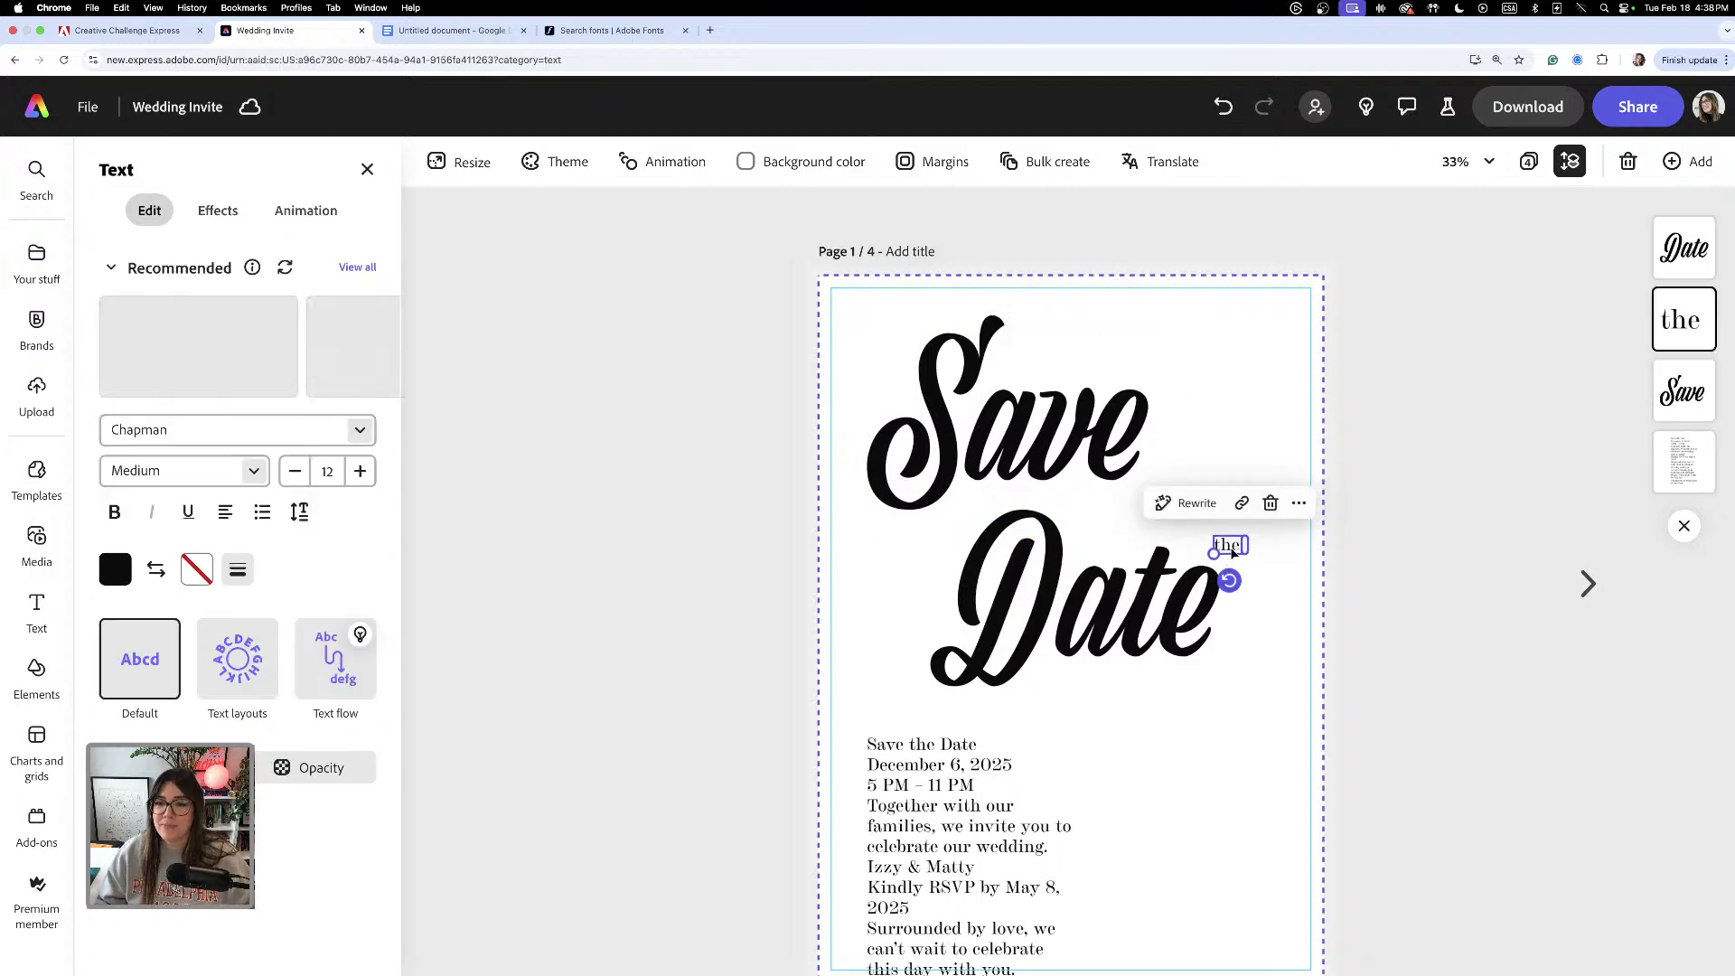
pyautogui.moveTo(1234, 546); pyautogui.dragTo(1252, 394)
pyautogui.moveTo(1145, 626); pyautogui.dragTo(1180, 595)
pyautogui.press('super+equal')
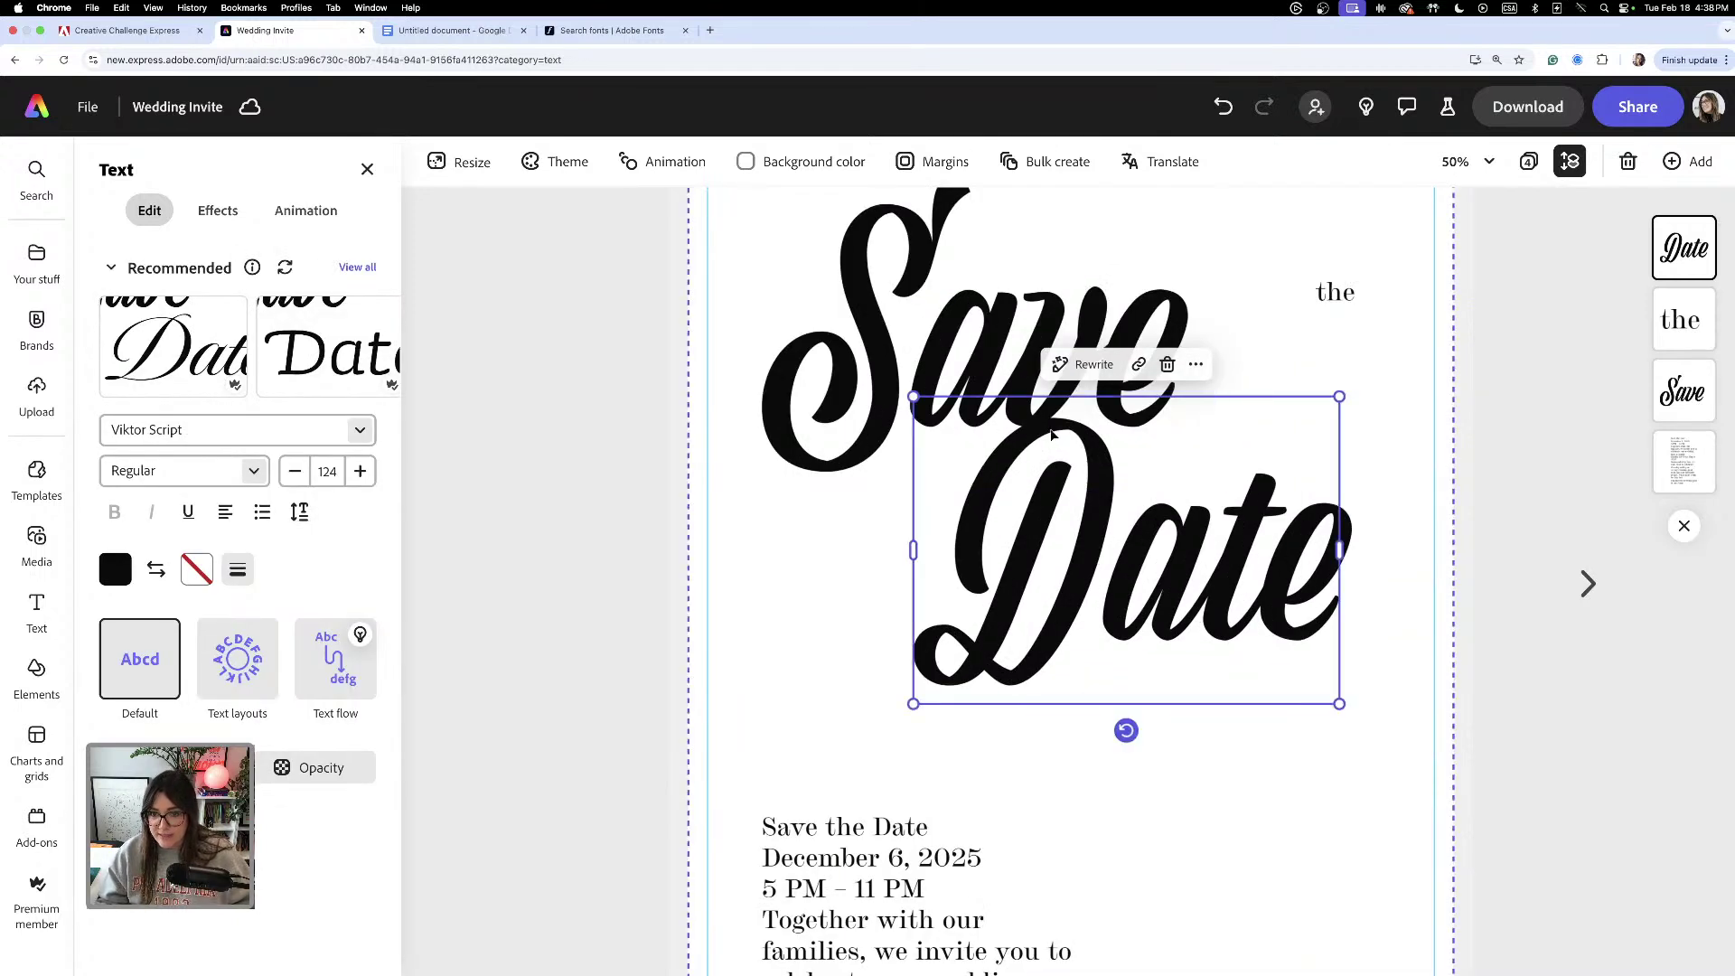
pyautogui.click(1237, 808)
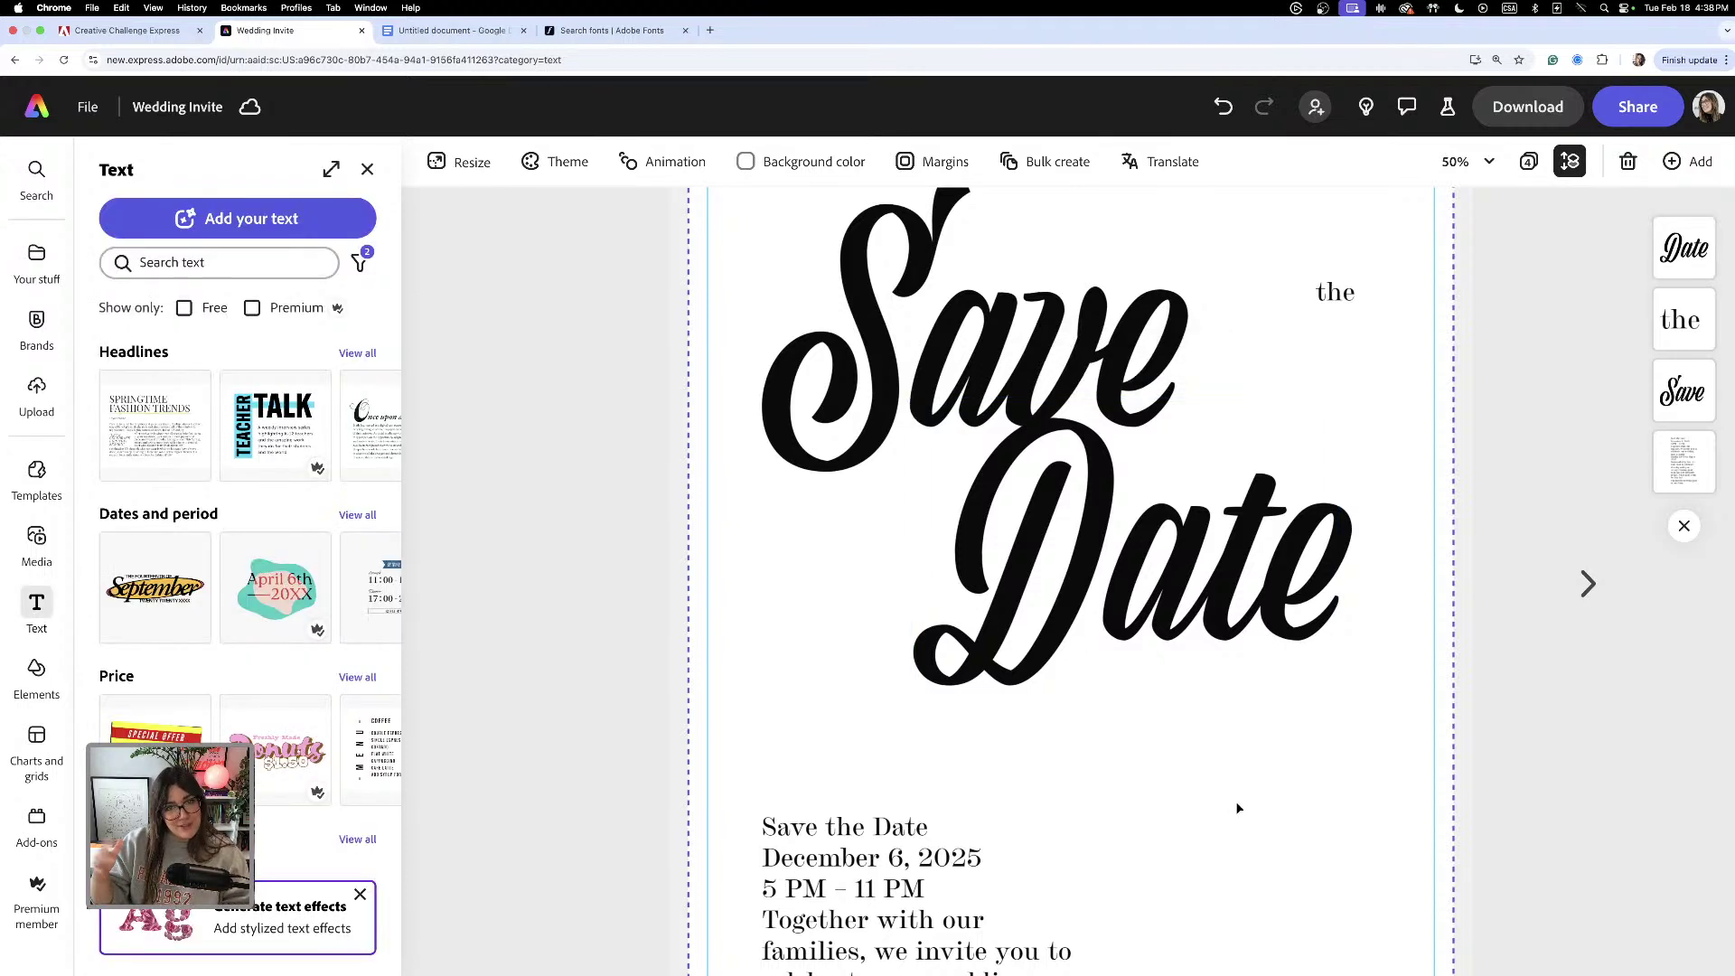
# - Enlarge "the" to 24 pt and place it against the end of "Save", above "Date"
pyautogui.moveTo(1339, 298); pyautogui.dragTo(1267, 365)
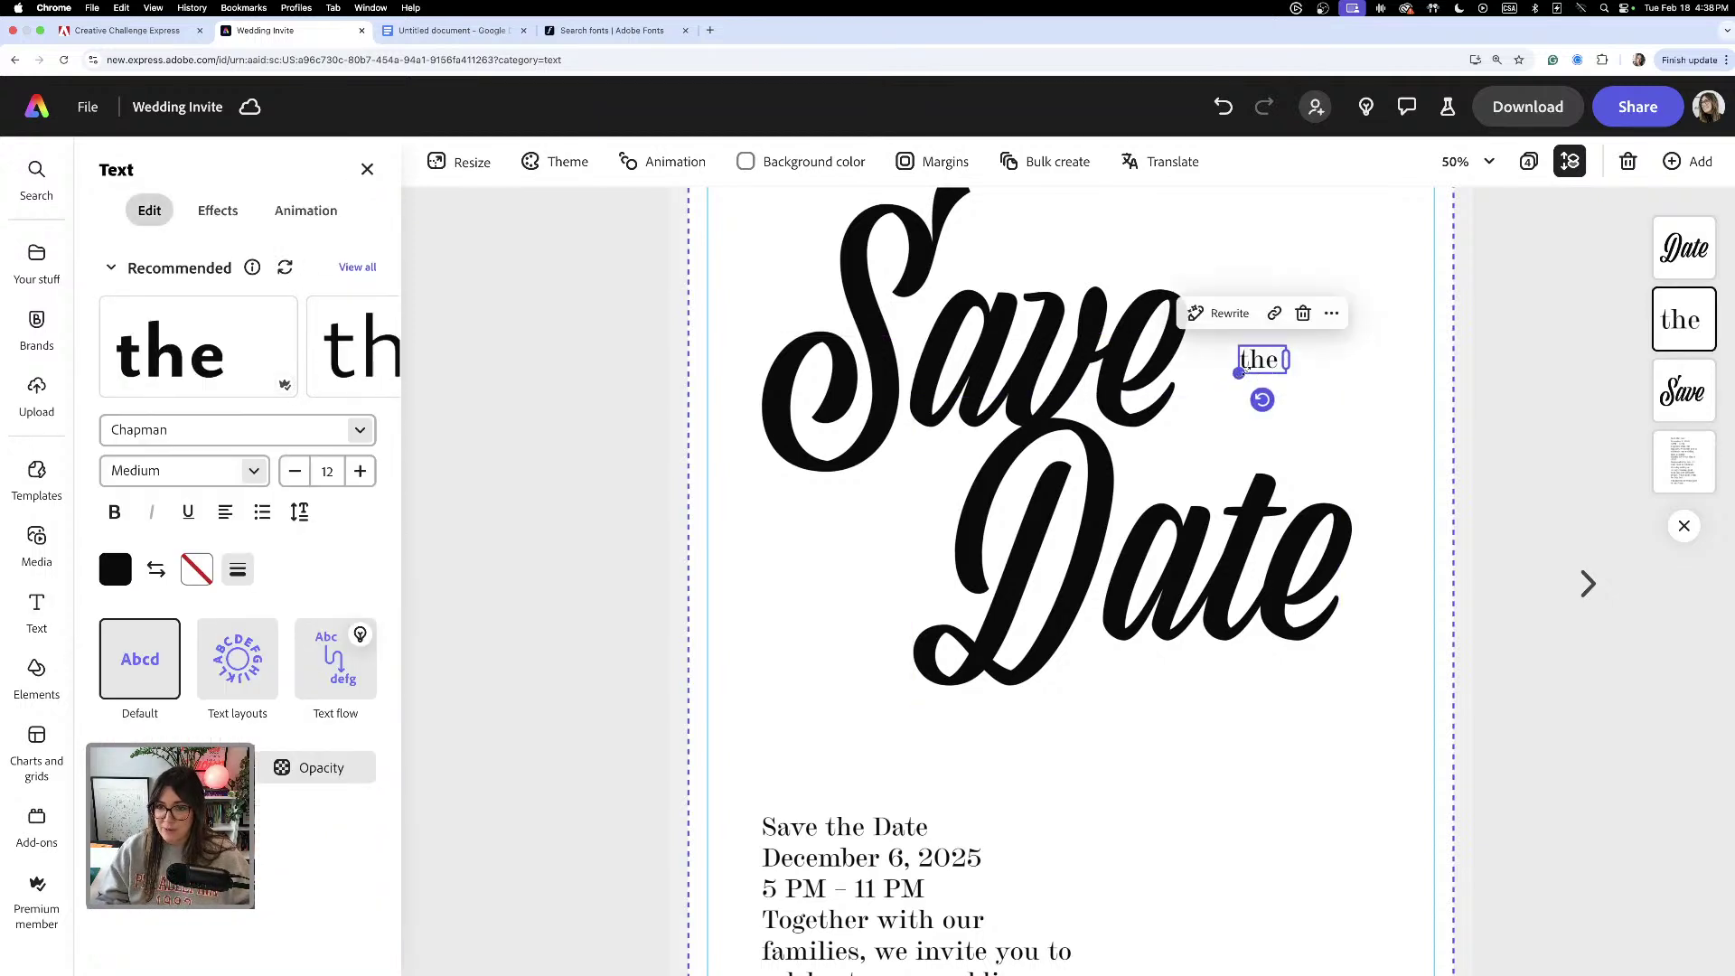
pyautogui.moveTo(1265, 361); pyautogui.dragTo(1268, 380)
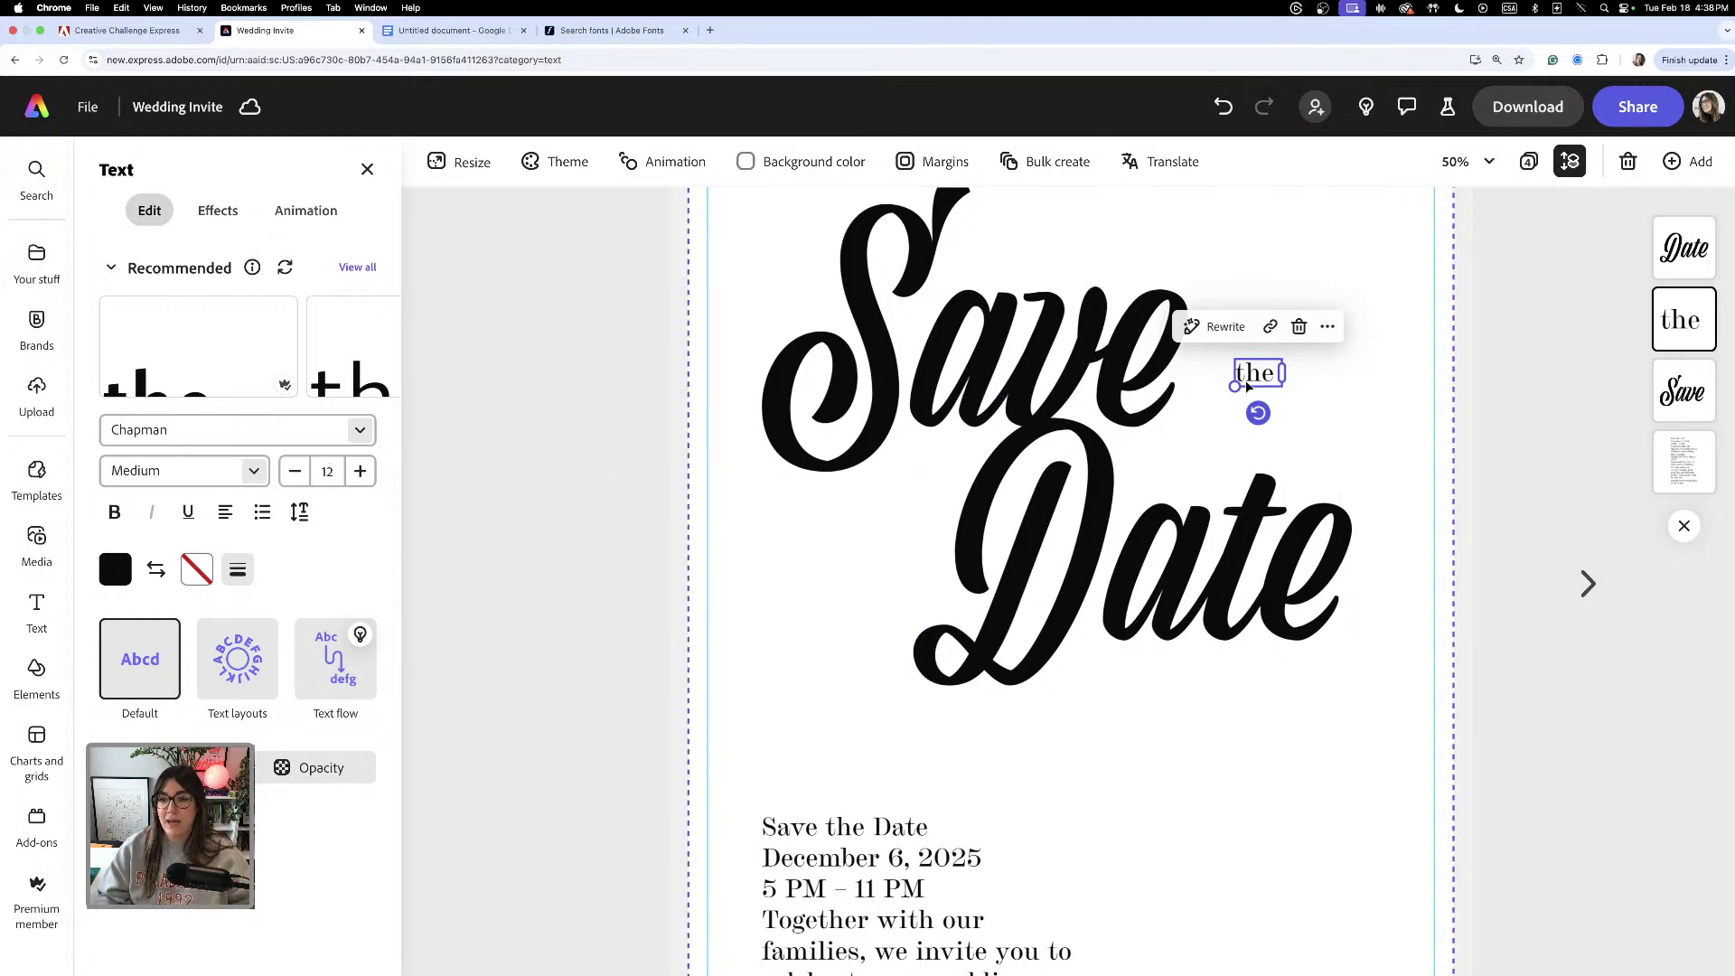
pyautogui.click(343, 431)
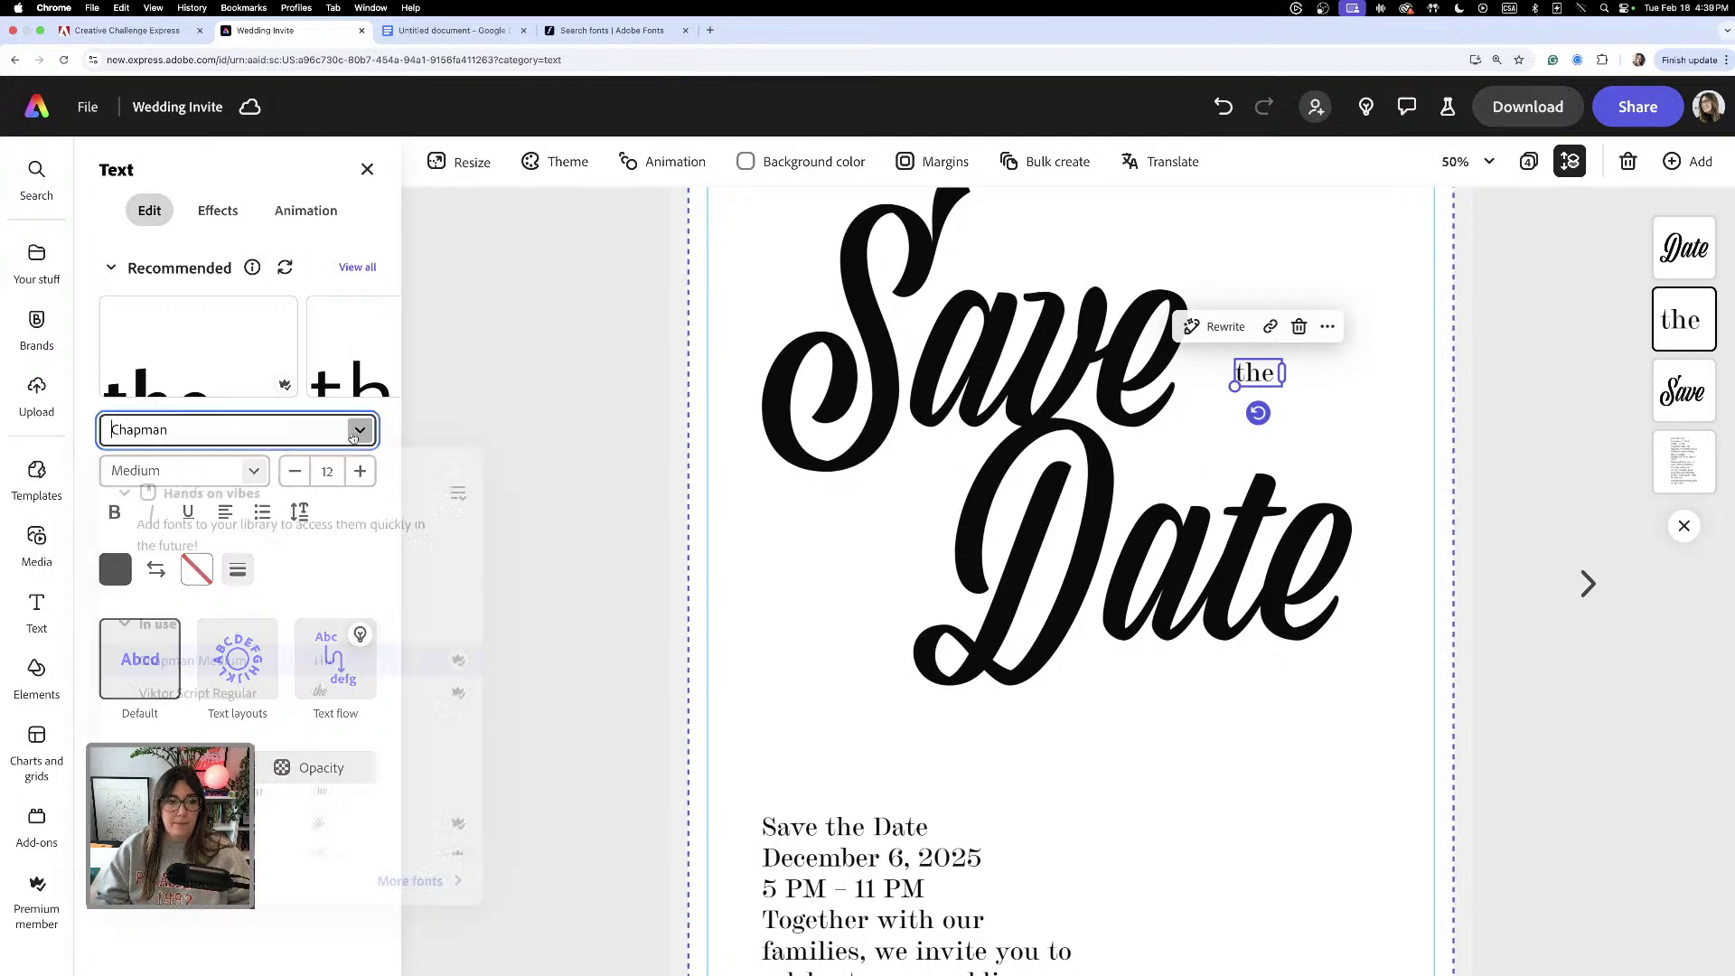
pyautogui.click(830, 622)
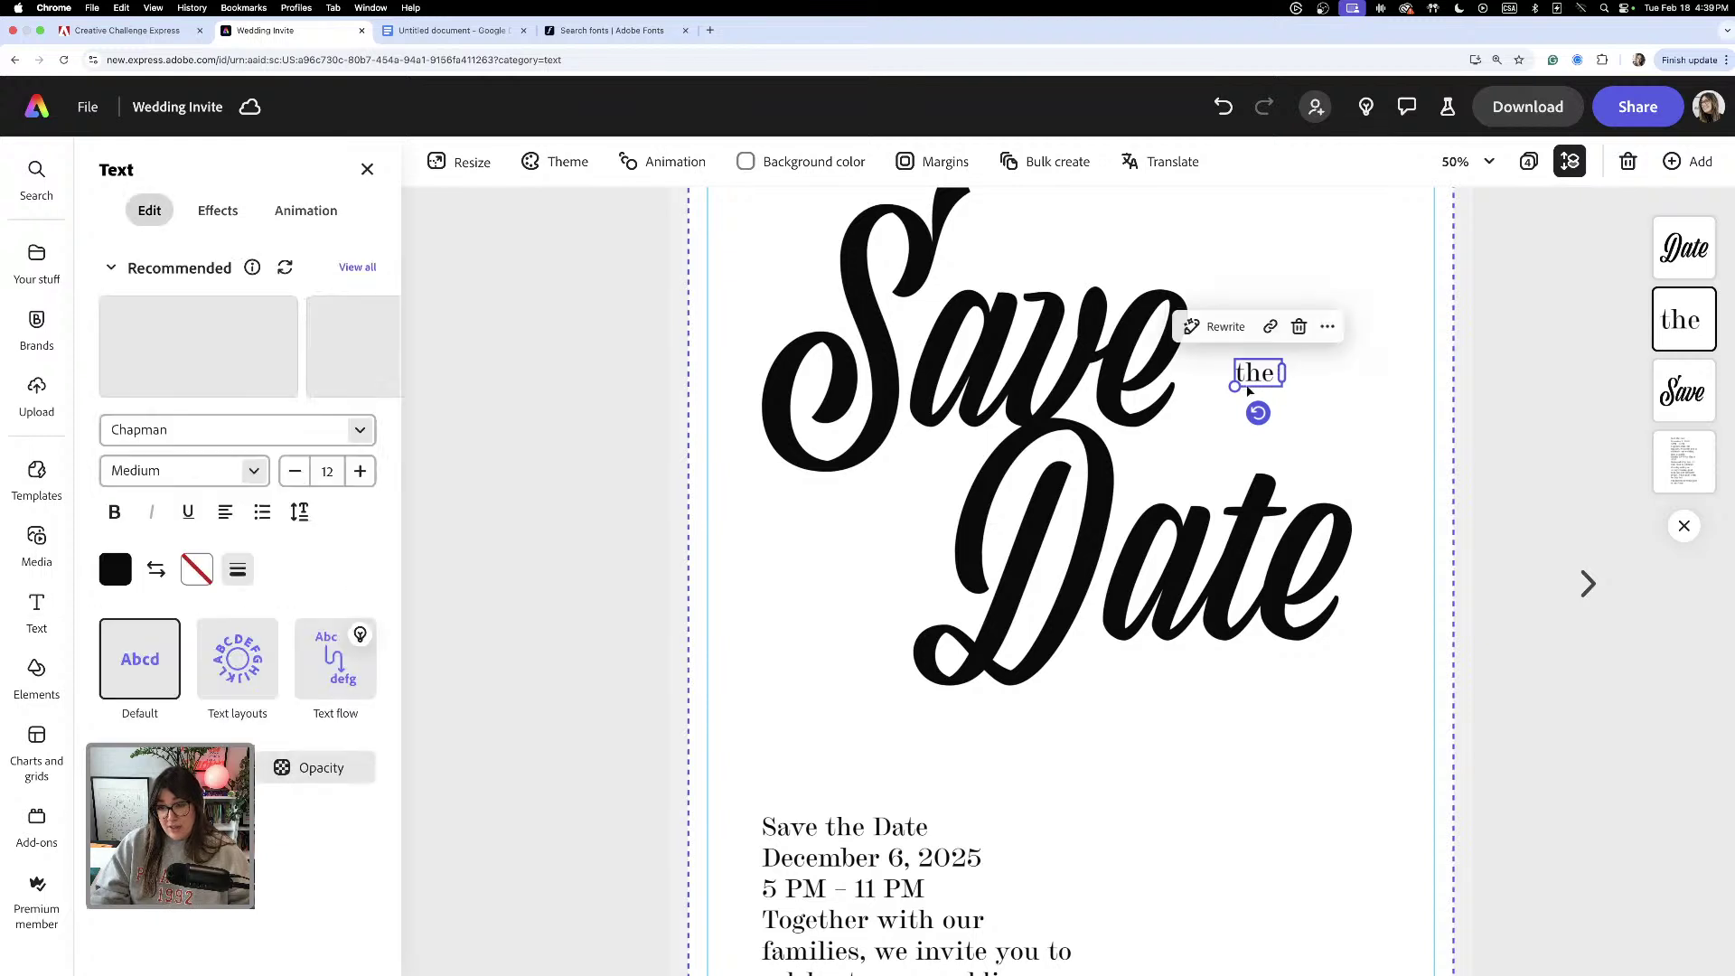
pyautogui.moveTo(1260, 384); pyautogui.dragTo(1177, 414)
pyautogui.click(1421, 394)
pyautogui.click(1166, 506)
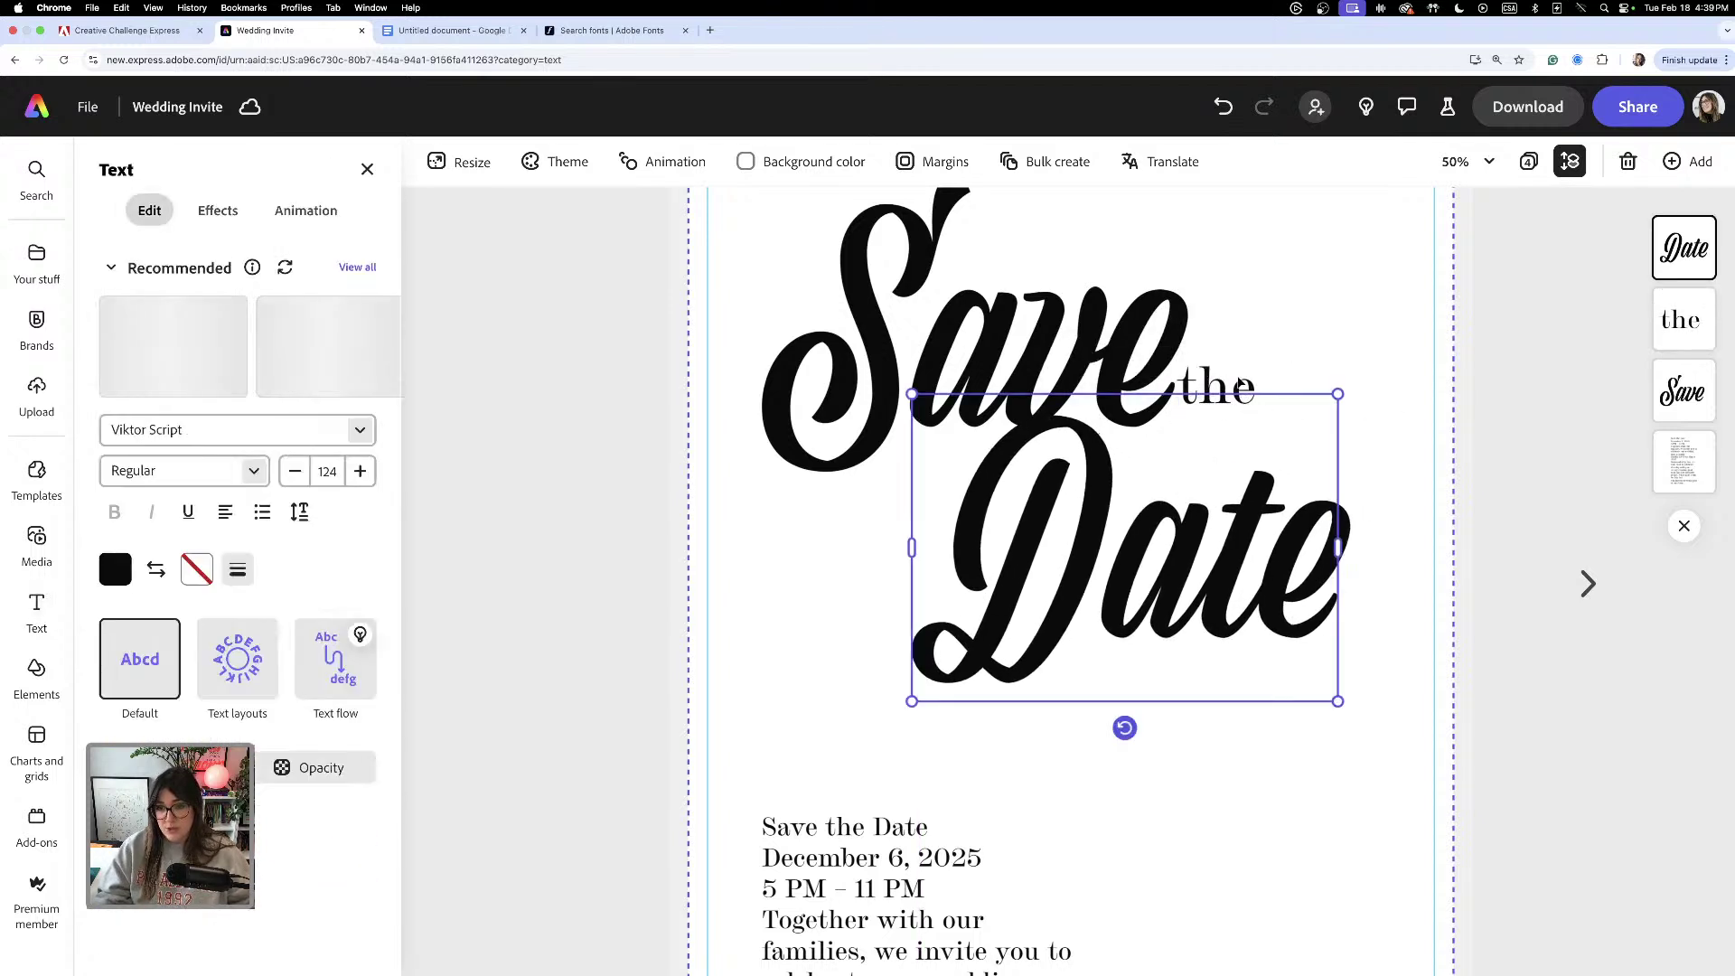
# - Nudge "the" into the gap to the right of "Save" so it sits clear of both script words
pyautogui.click(1388, 306)
pyautogui.moveTo(1222, 388); pyautogui.dragTo(1247, 379)
pyautogui.press('super+minus')
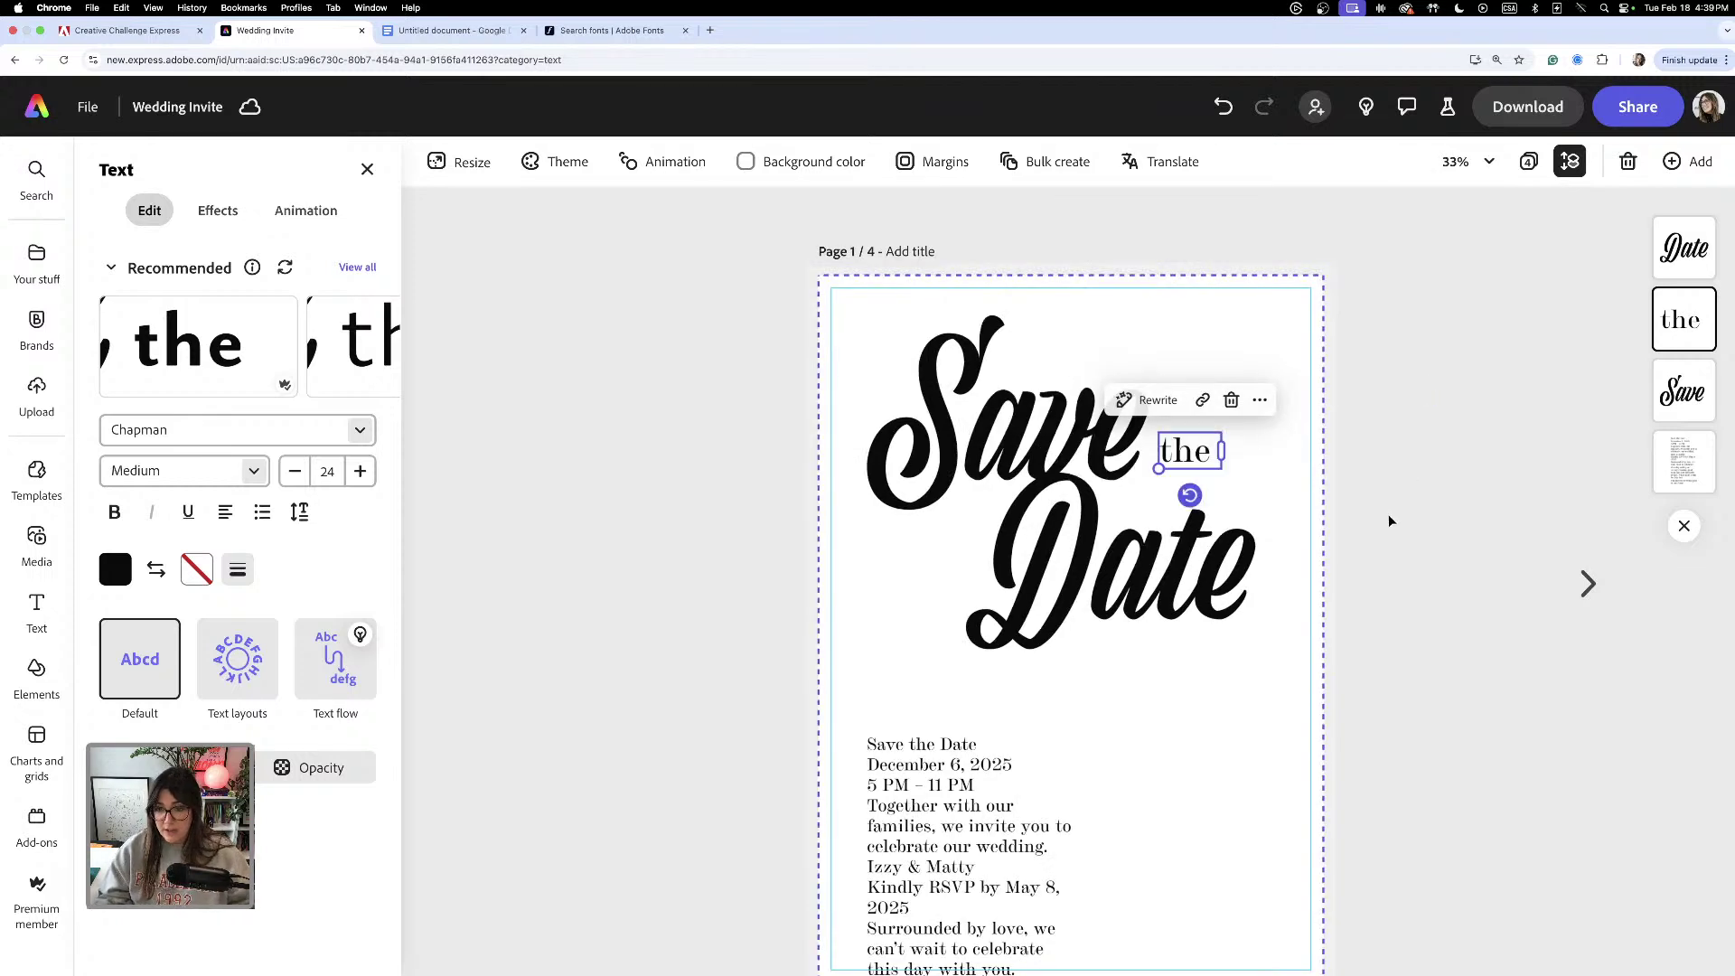
pyautogui.click(1271, 464)
pyautogui.moveTo(1204, 454); pyautogui.dragTo(1203, 437)
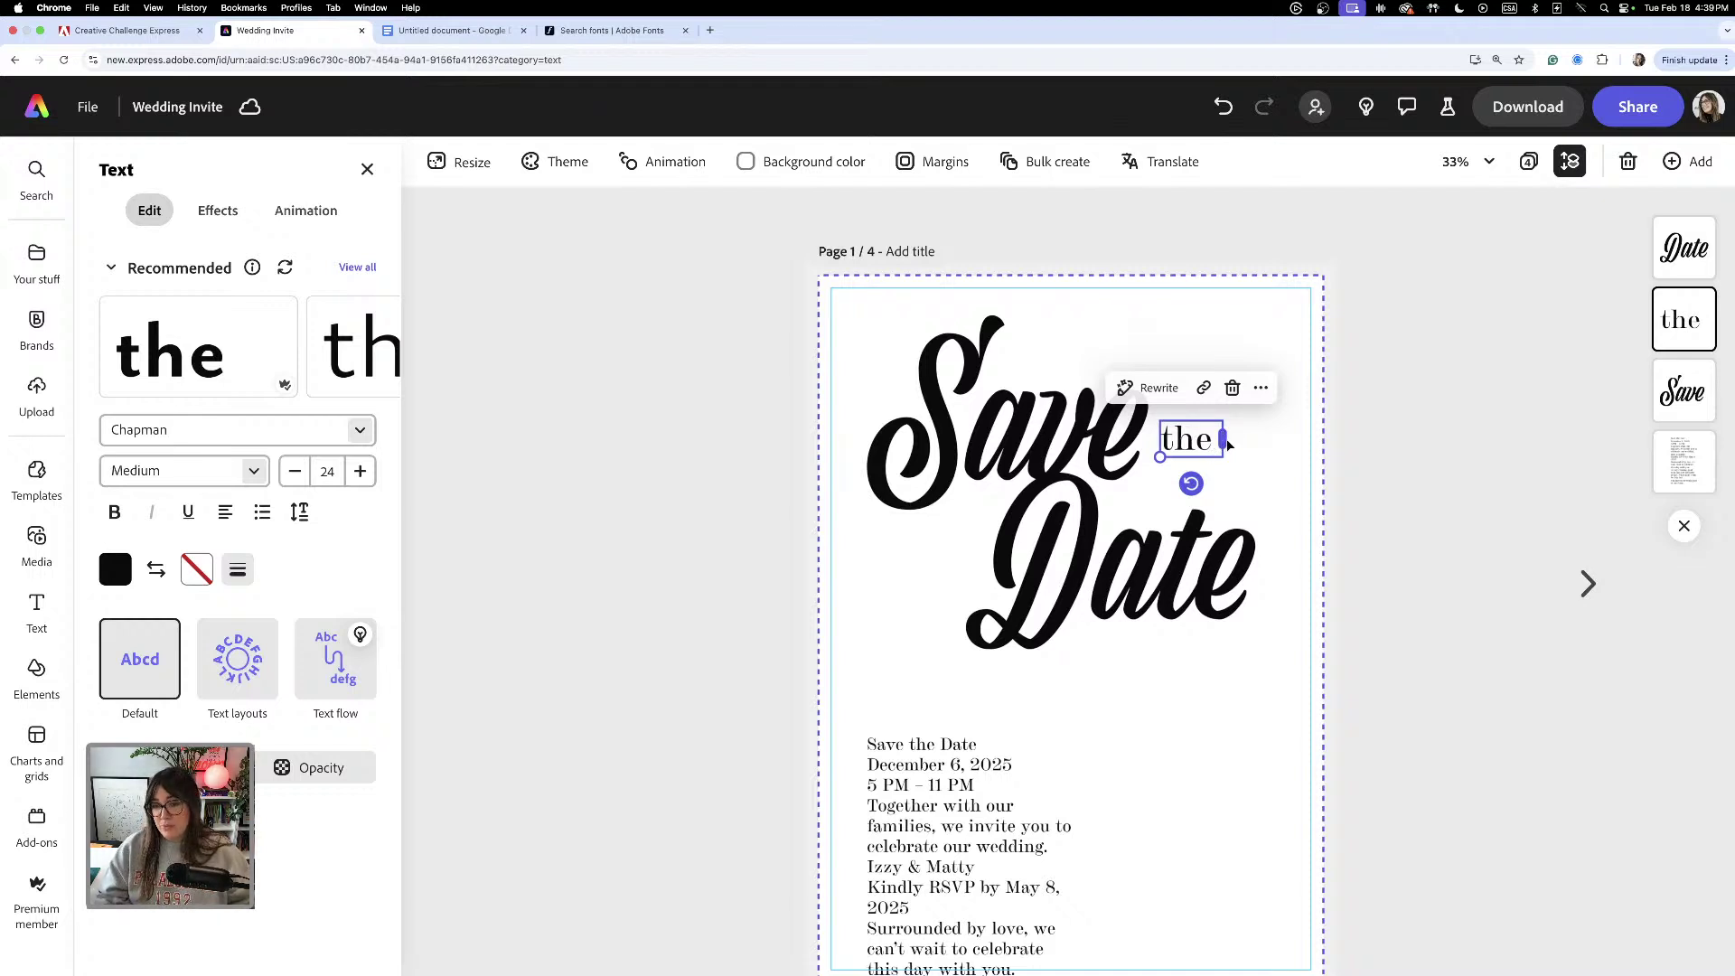
# - Delete the trailing space after "the" so its text box fits the word tightly
pyautogui.press('super+equal')
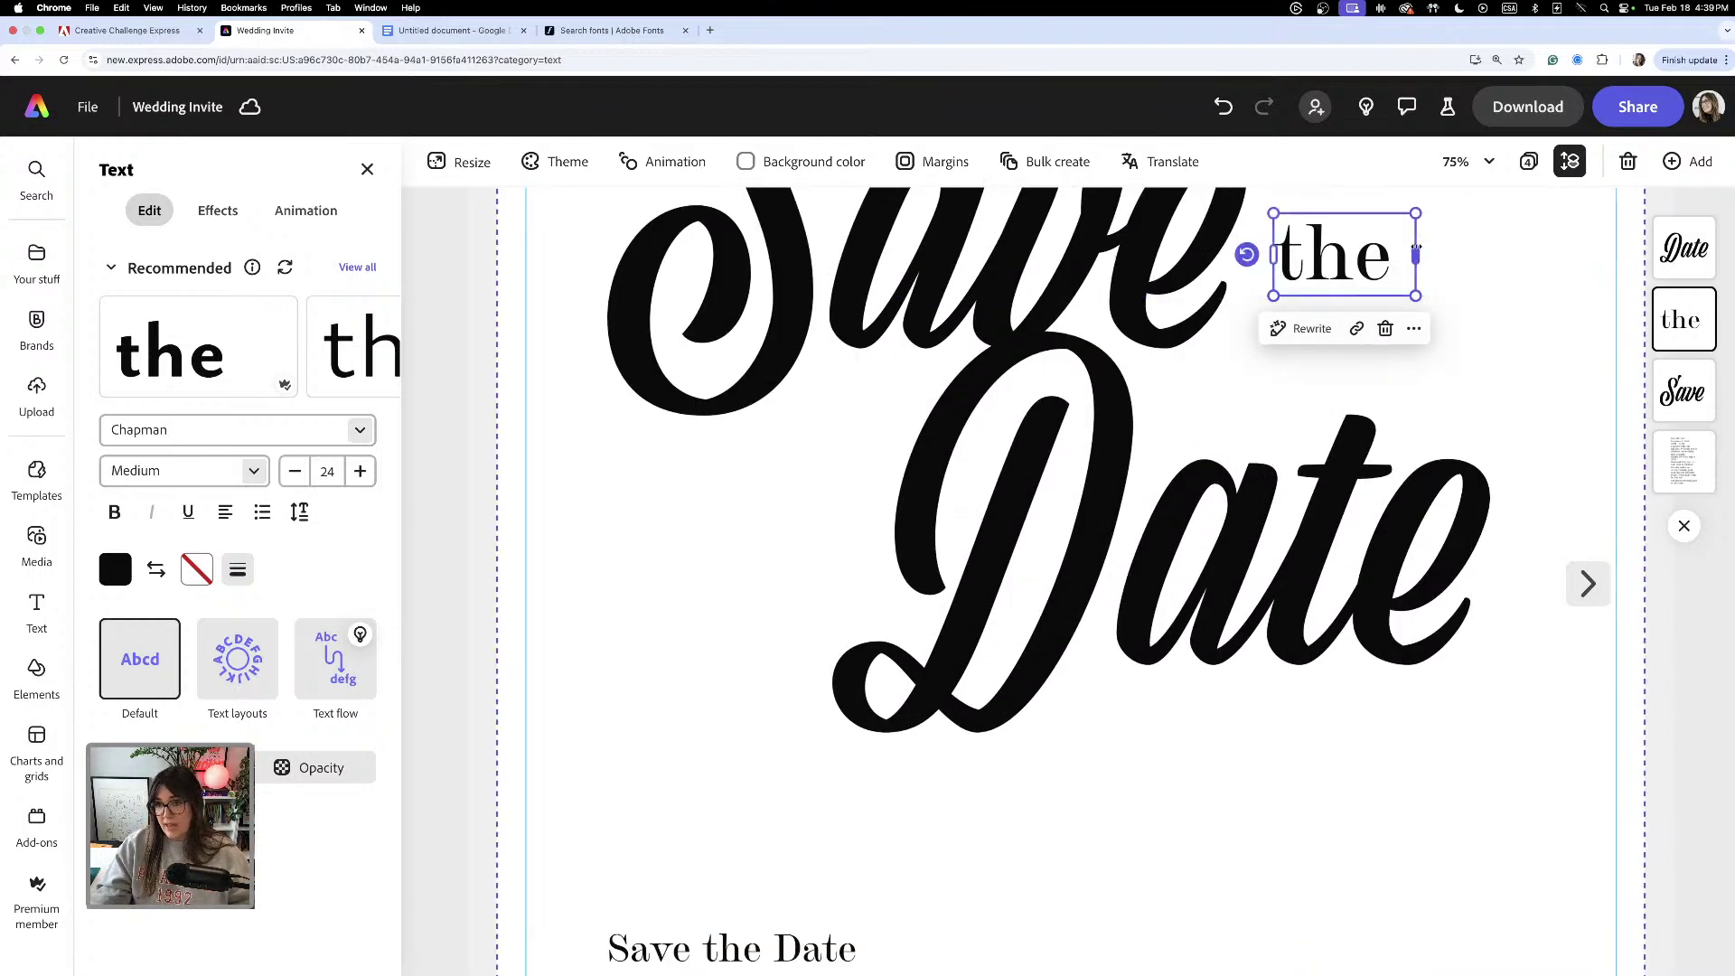
pyautogui.doubleClick(1415, 251)
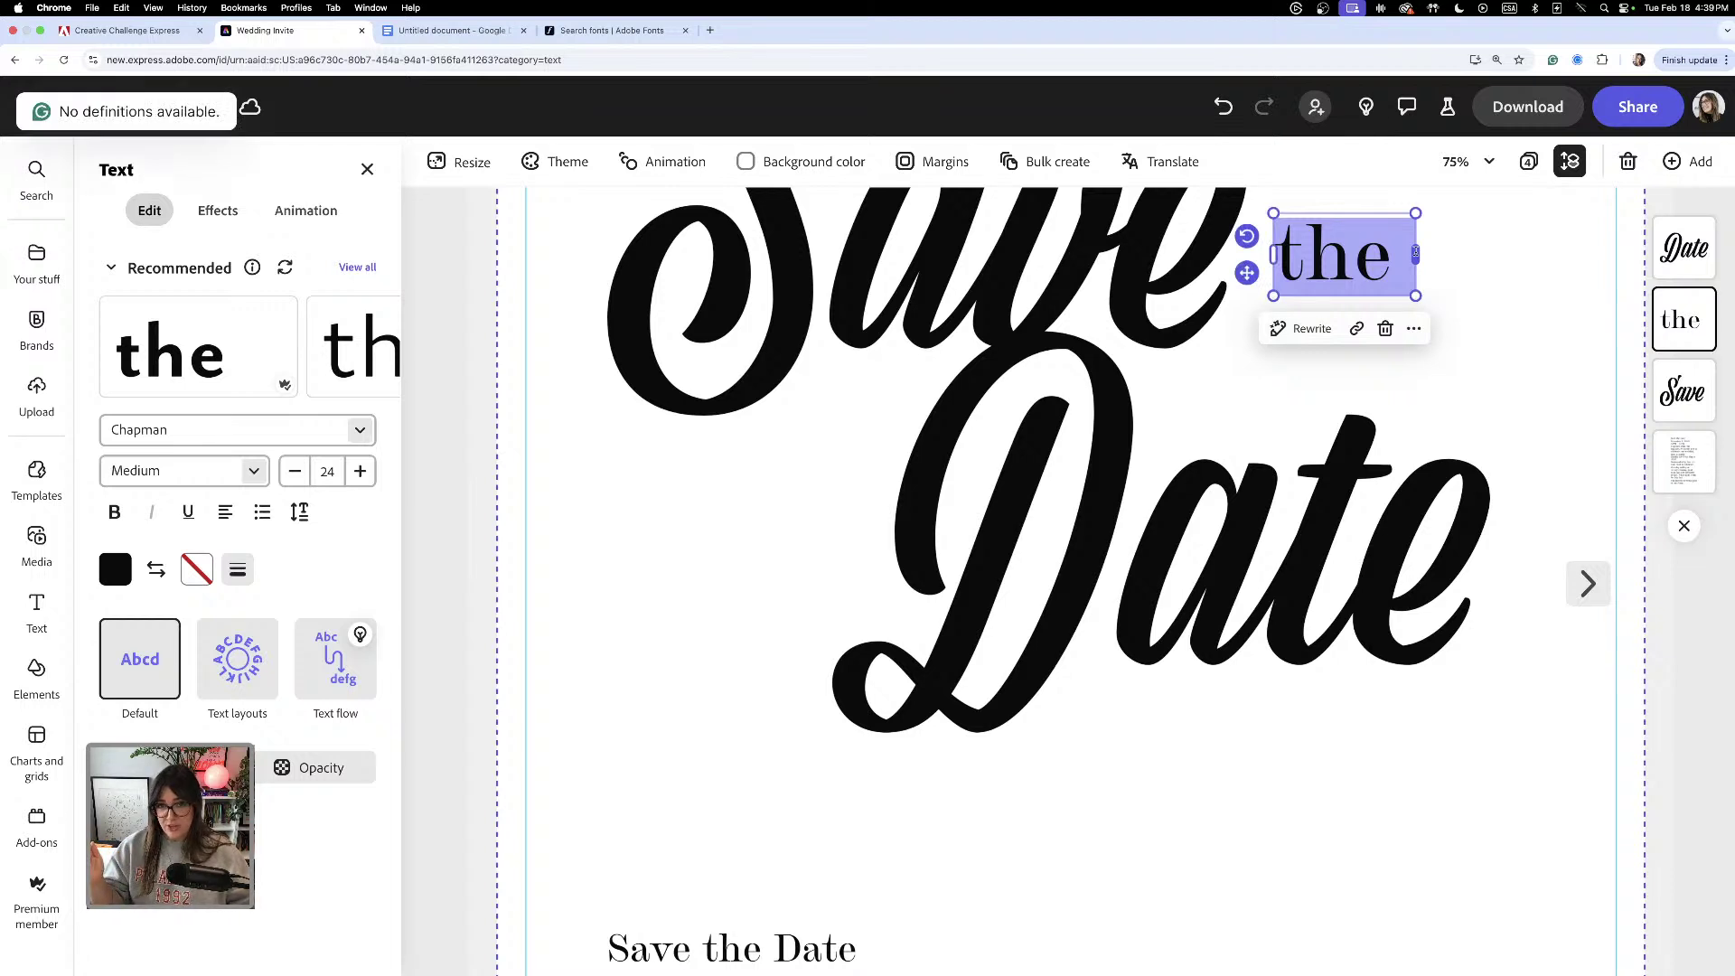
pyautogui.click(1389, 262)
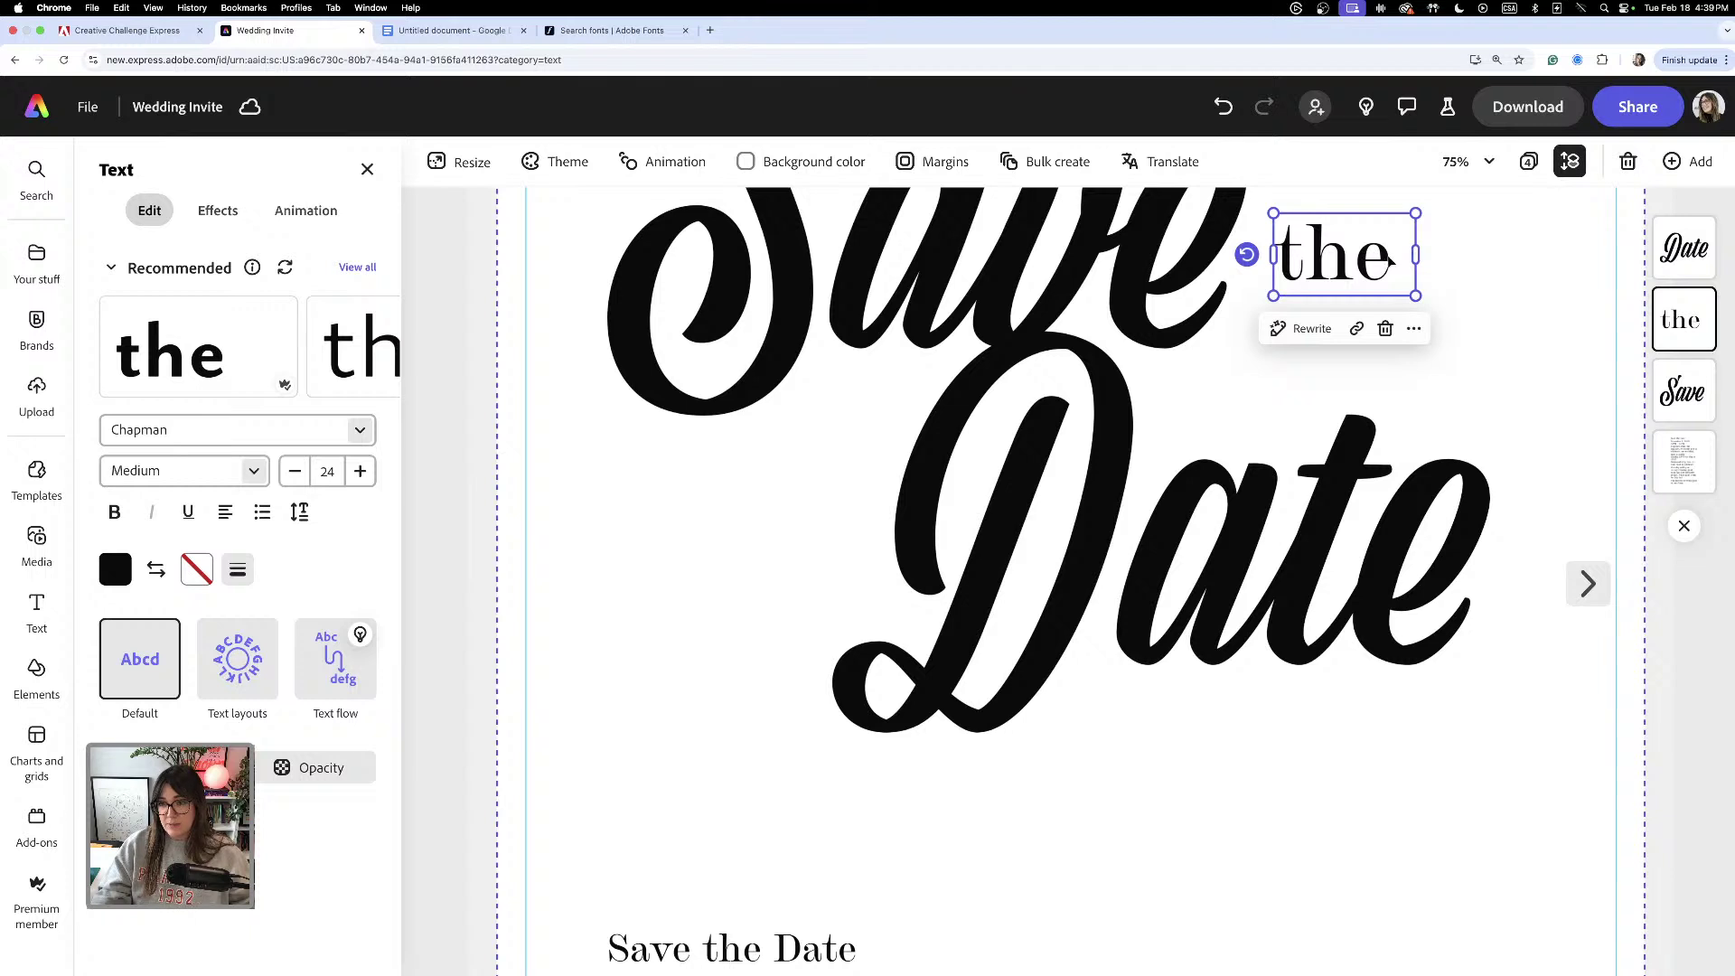
pyautogui.doubleClick(1396, 256)
pyautogui.click(1395, 257)
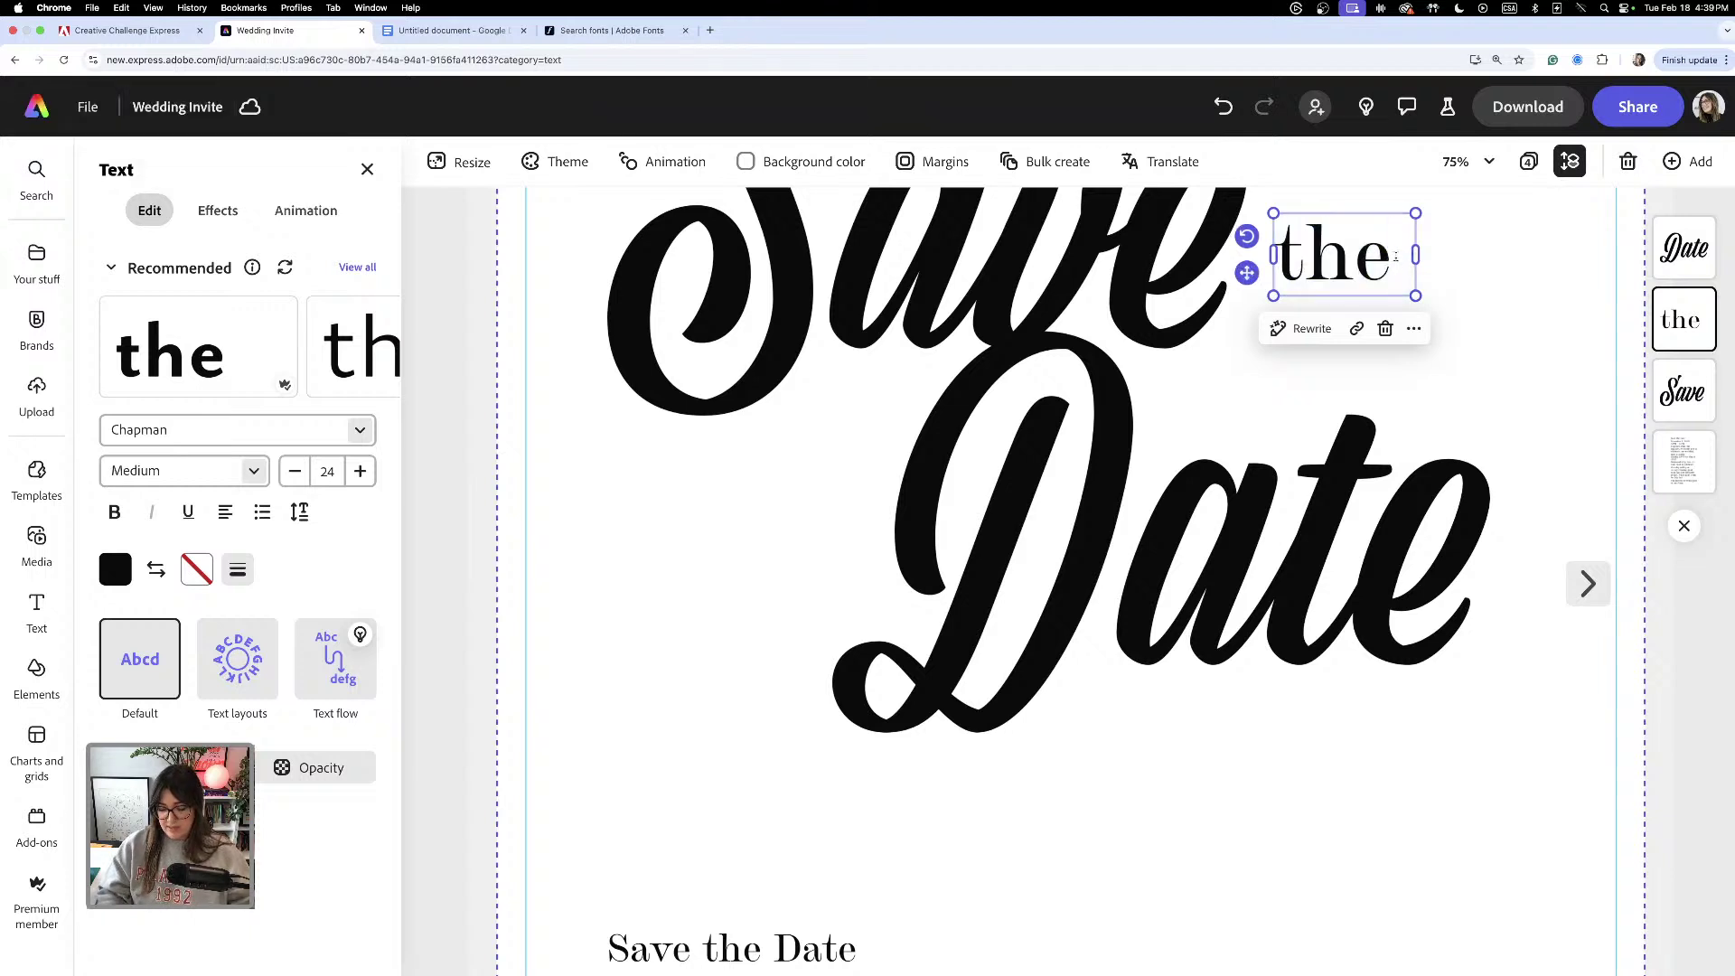
pyautogui.click(1445, 264)
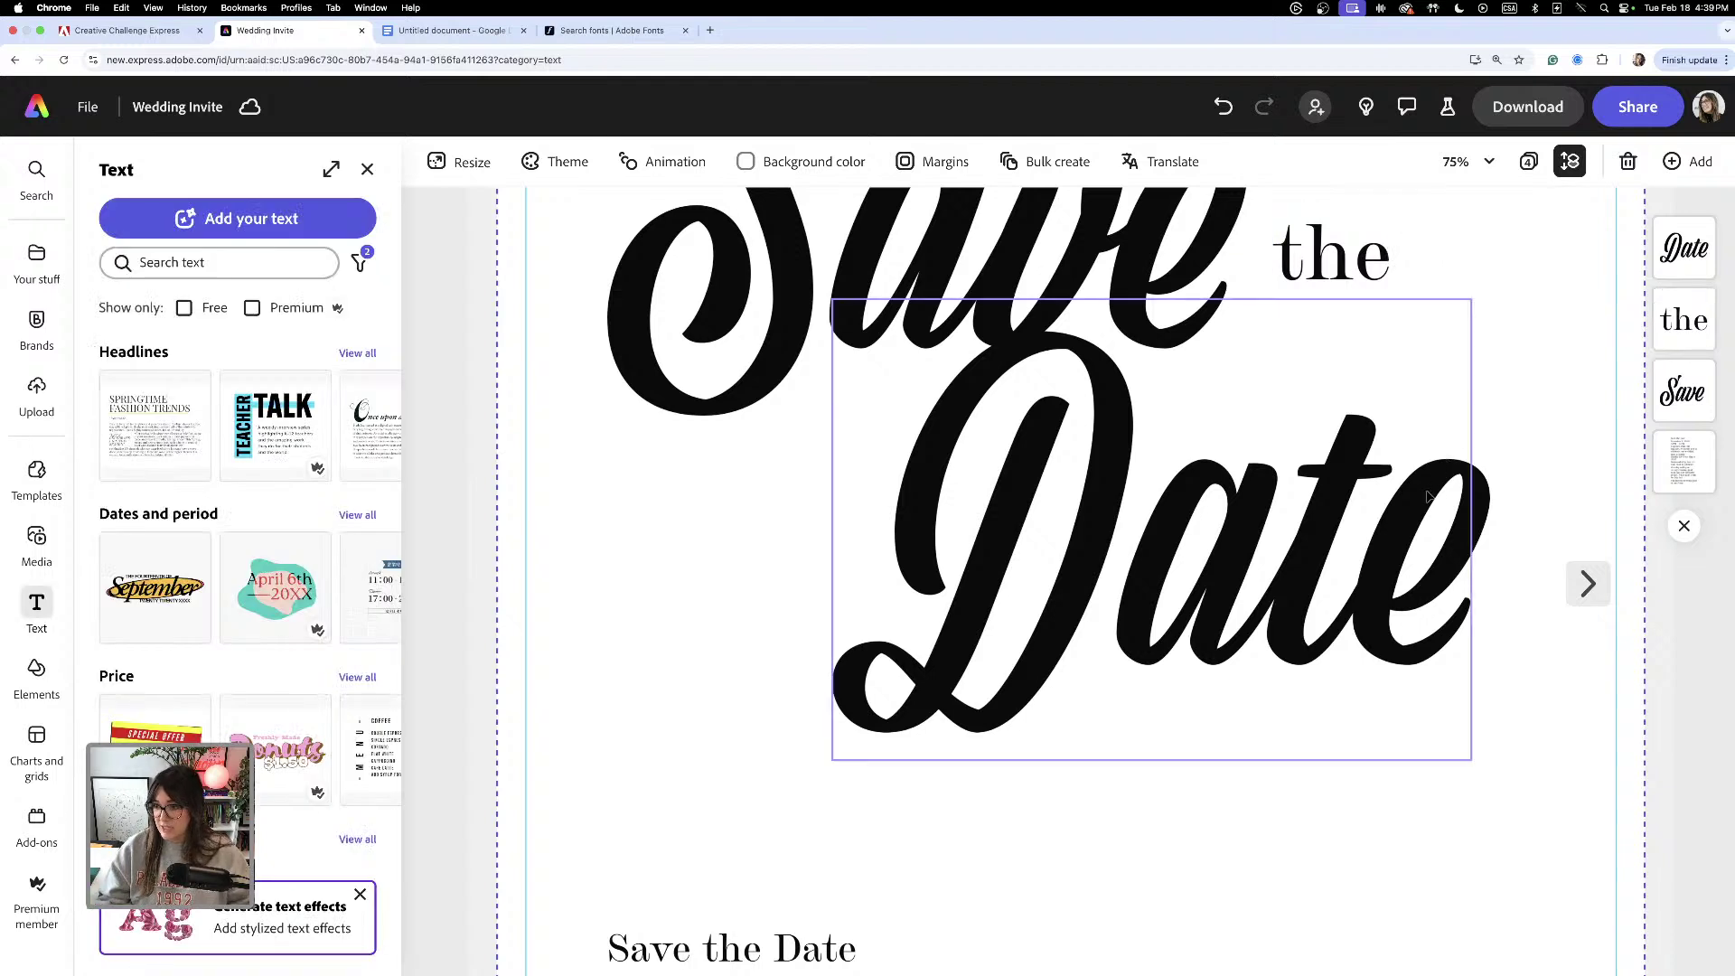
# - Group "Save", "the" and "Date" and move the group slightly right and down on the page
pyautogui.scroll(-5, 1409, 822)
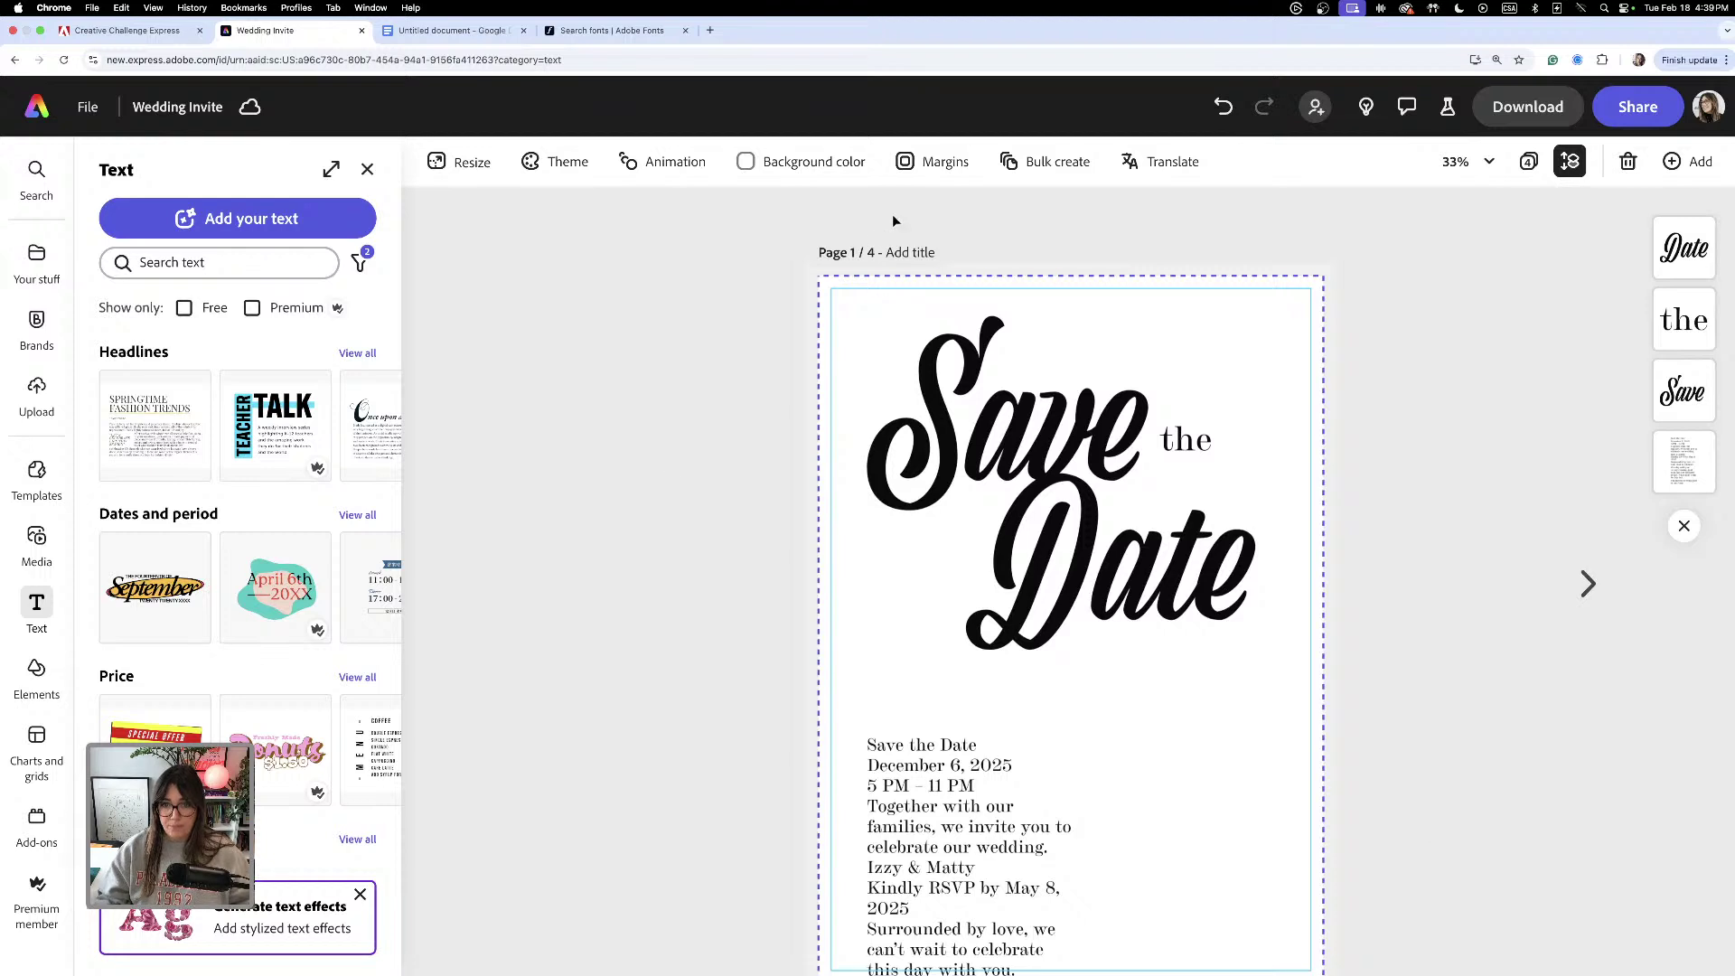
pyautogui.moveTo(891, 343); pyautogui.dragTo(1290, 676)
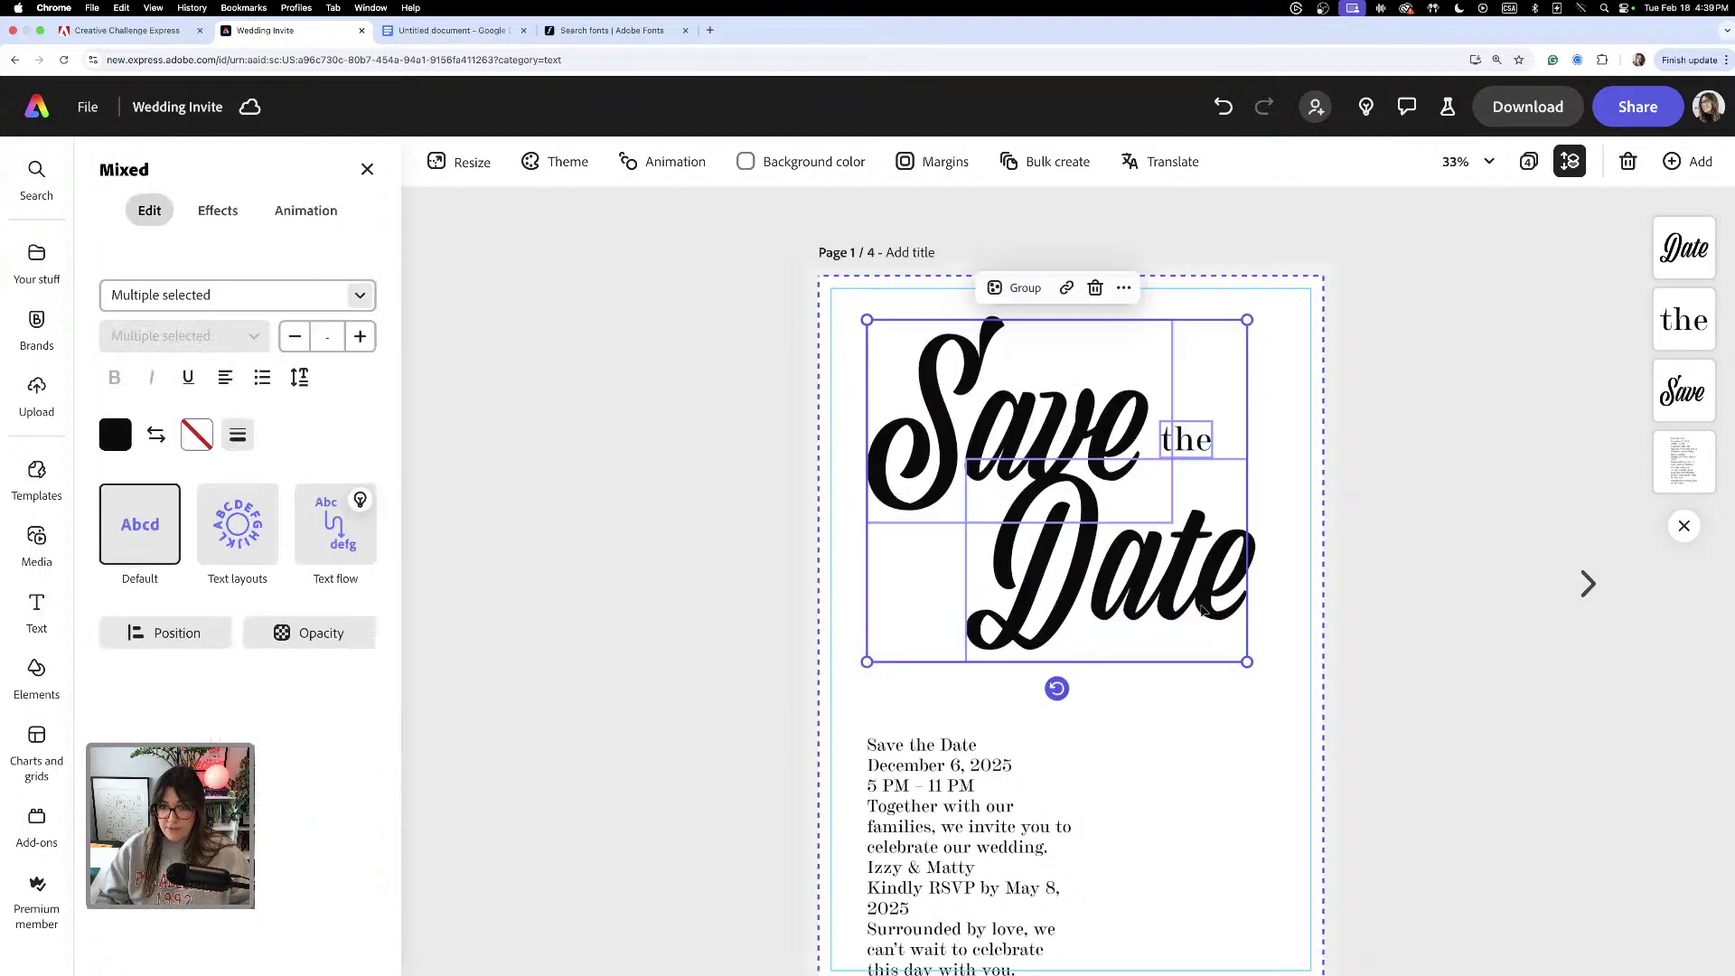
pyautogui.click(1021, 294)
pyautogui.click(1283, 409)
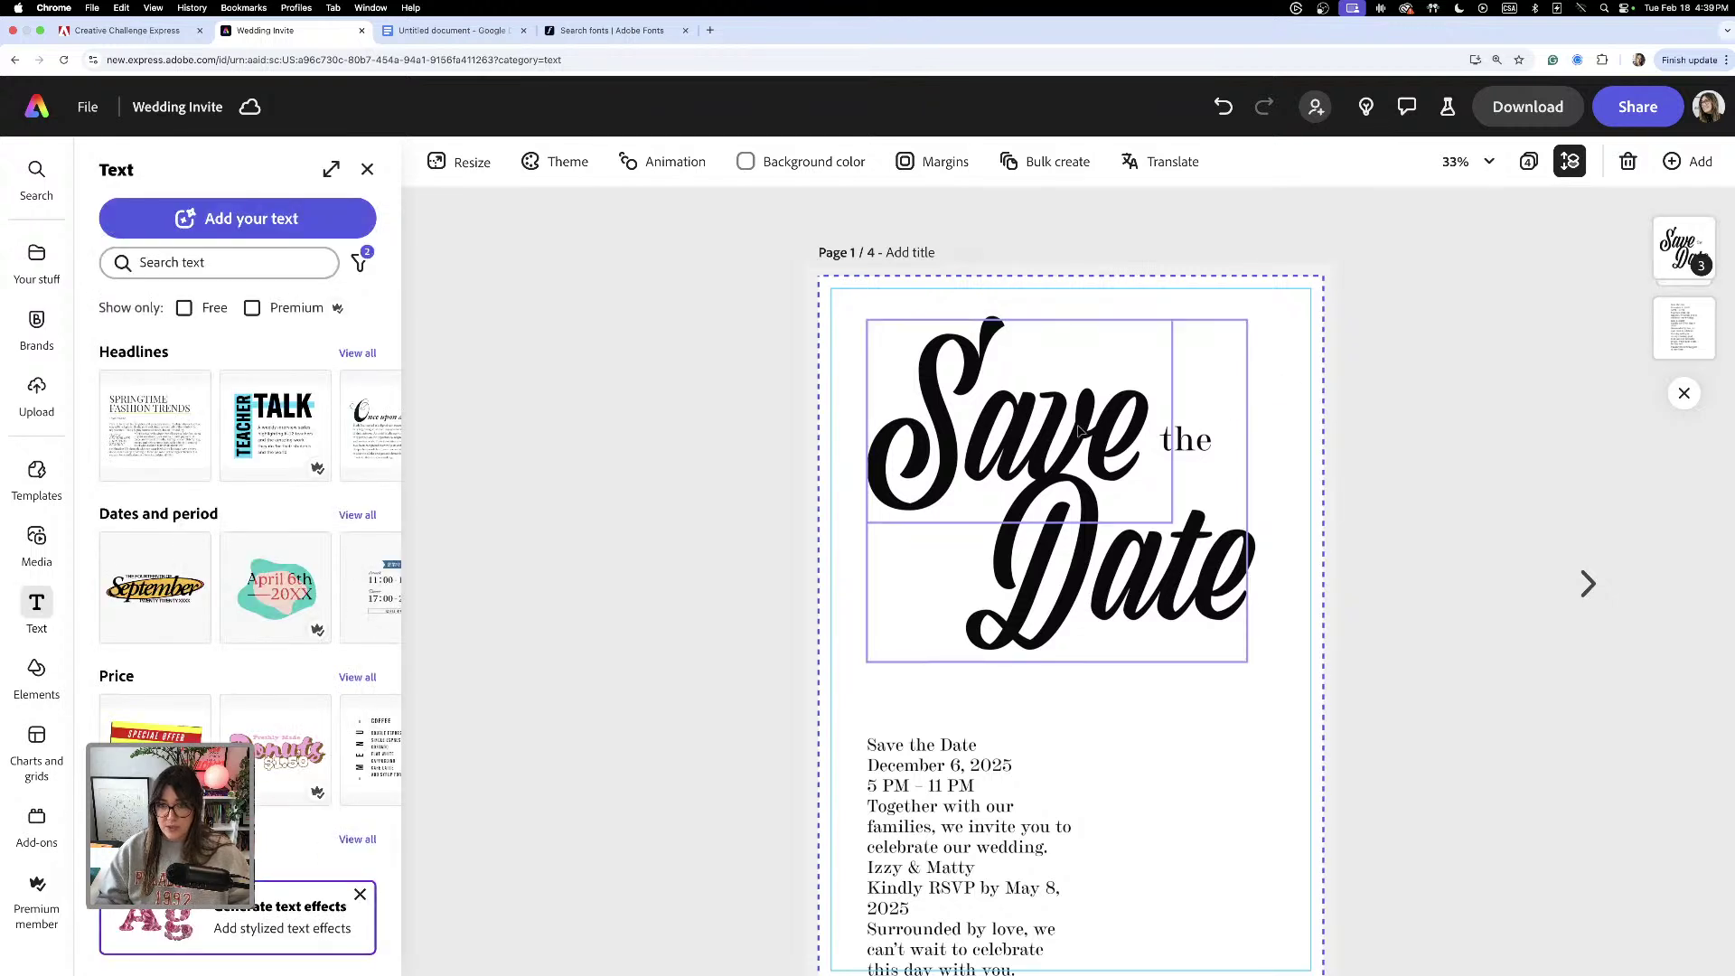
pyautogui.moveTo(1081, 432); pyautogui.dragTo(1095, 433)
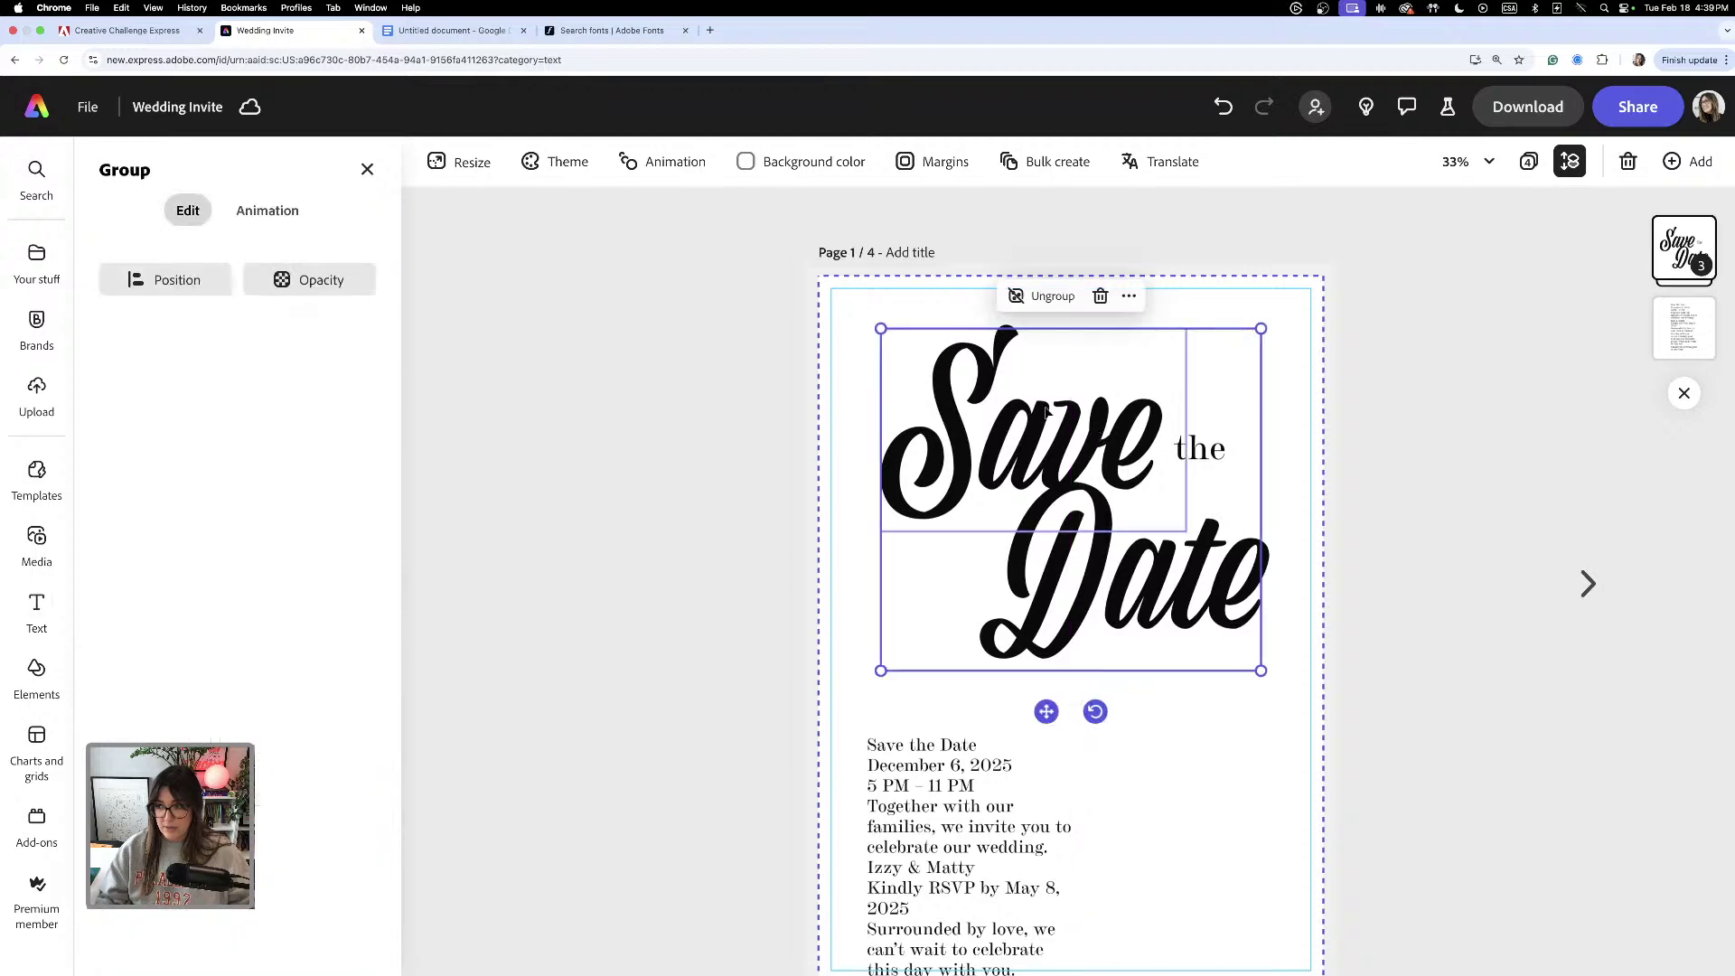
pyautogui.scroll(-1, 1274, 293)
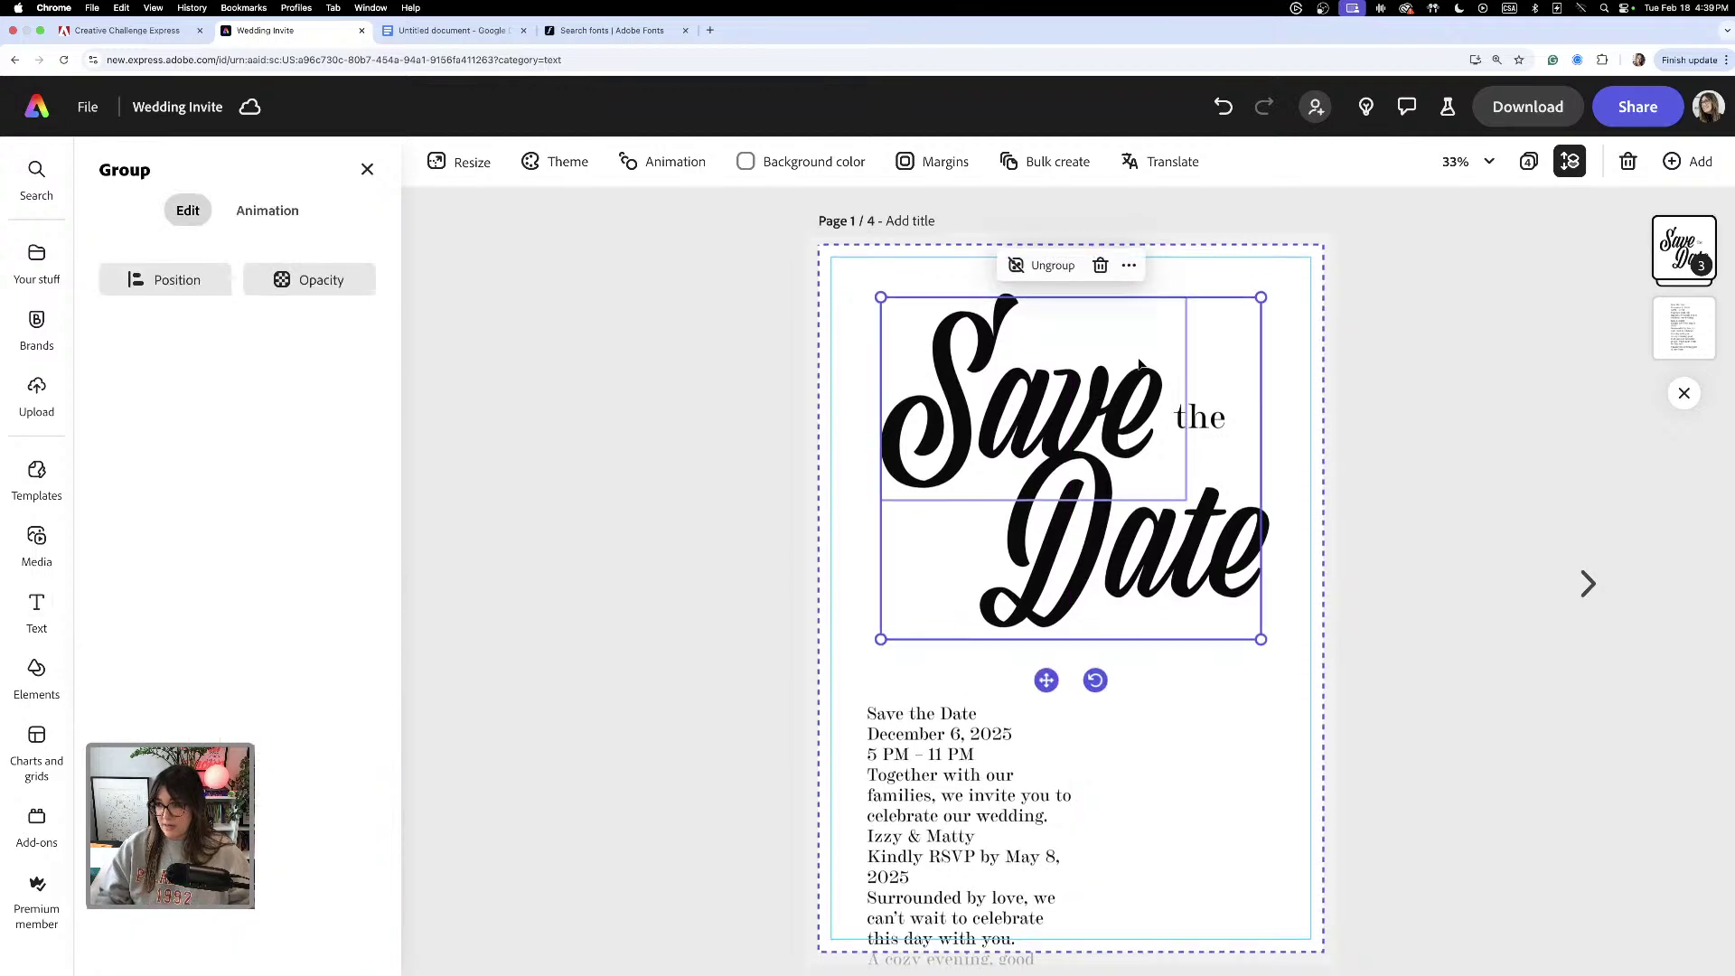
pyautogui.click(1283, 286)
# - Review the finished save-the-date example and the mood board in the Creative Challenge Express document, and return to the Wedding Invite
pyautogui.click(126, 30)
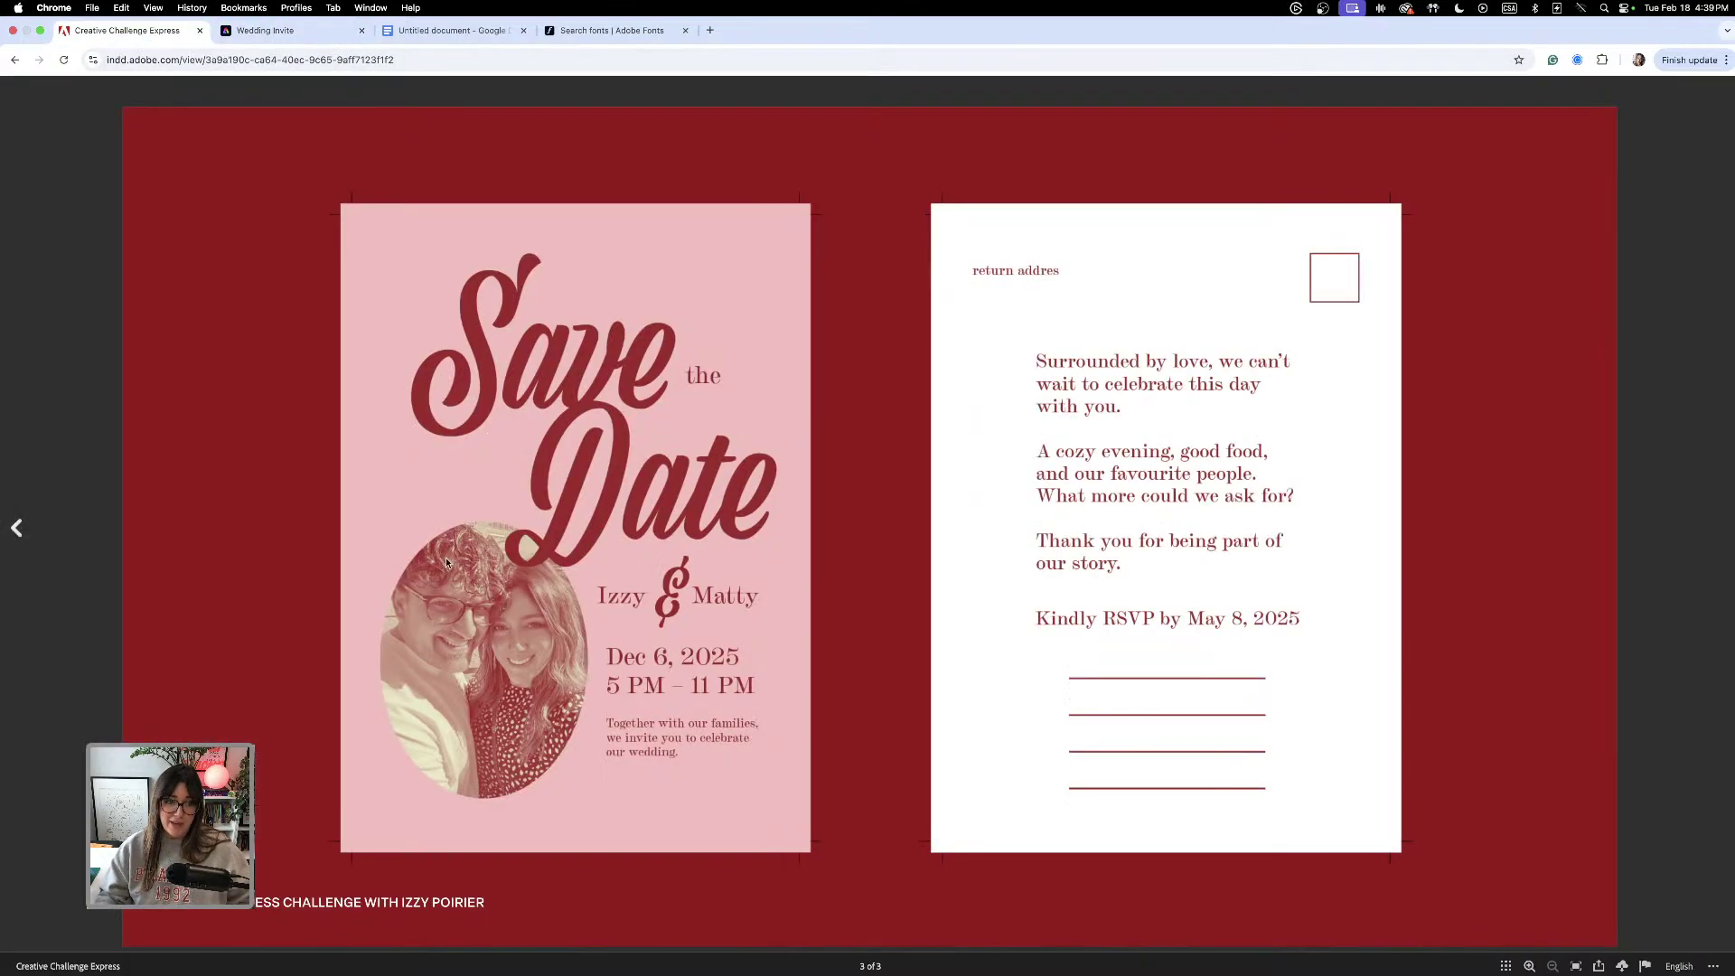
pyautogui.click(16, 528)
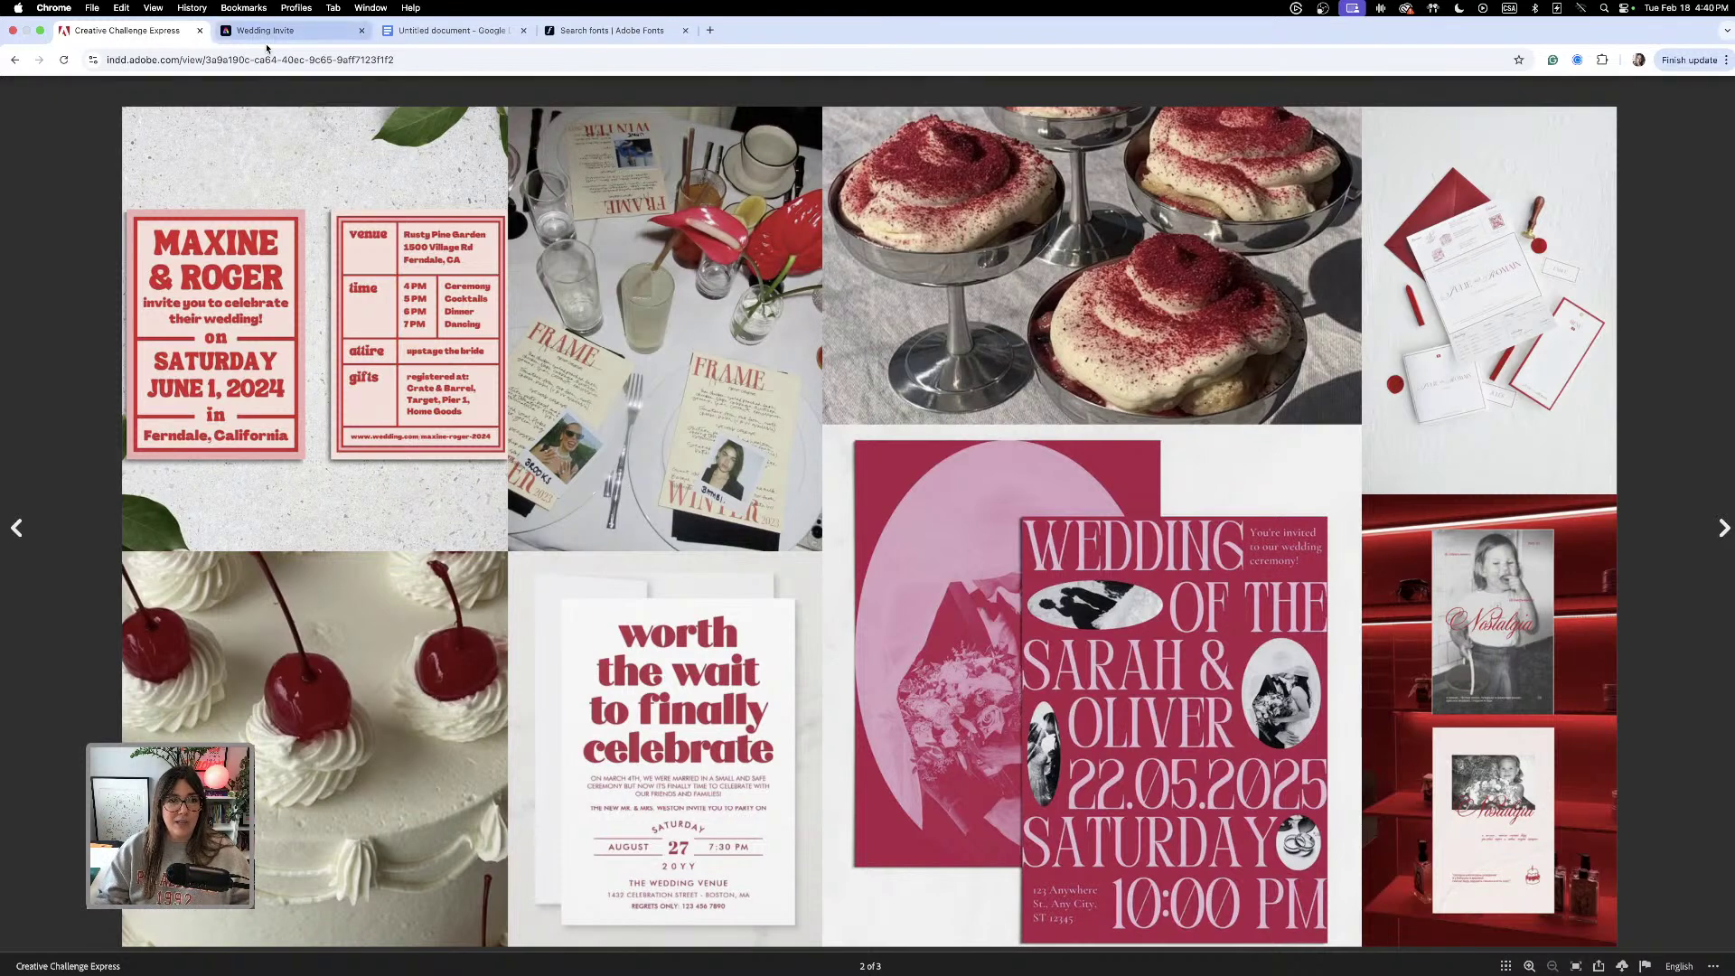
pyautogui.click(306, 38)
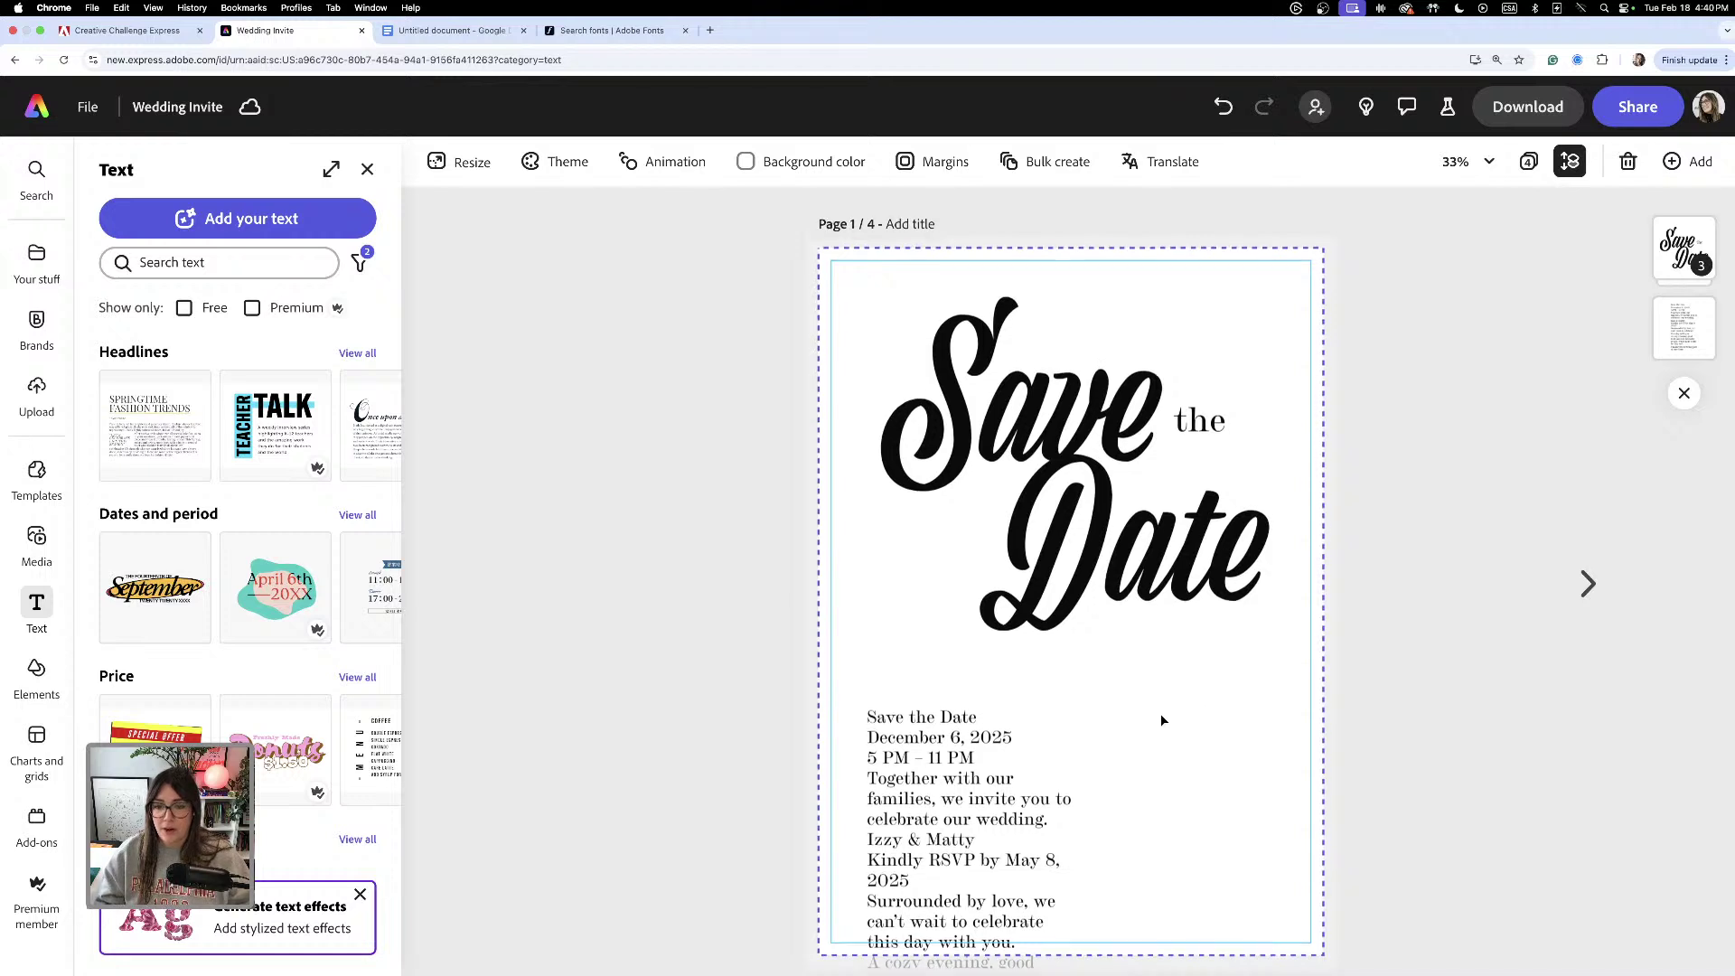
# - Copy the couple's names line from the invitation block into a separate text box and place it below "Date" on the right
pyautogui.scroll(-1, 1162, 717)
pyautogui.click(998, 745)
pyautogui.moveTo(998, 745); pyautogui.dragTo(1003, 756)
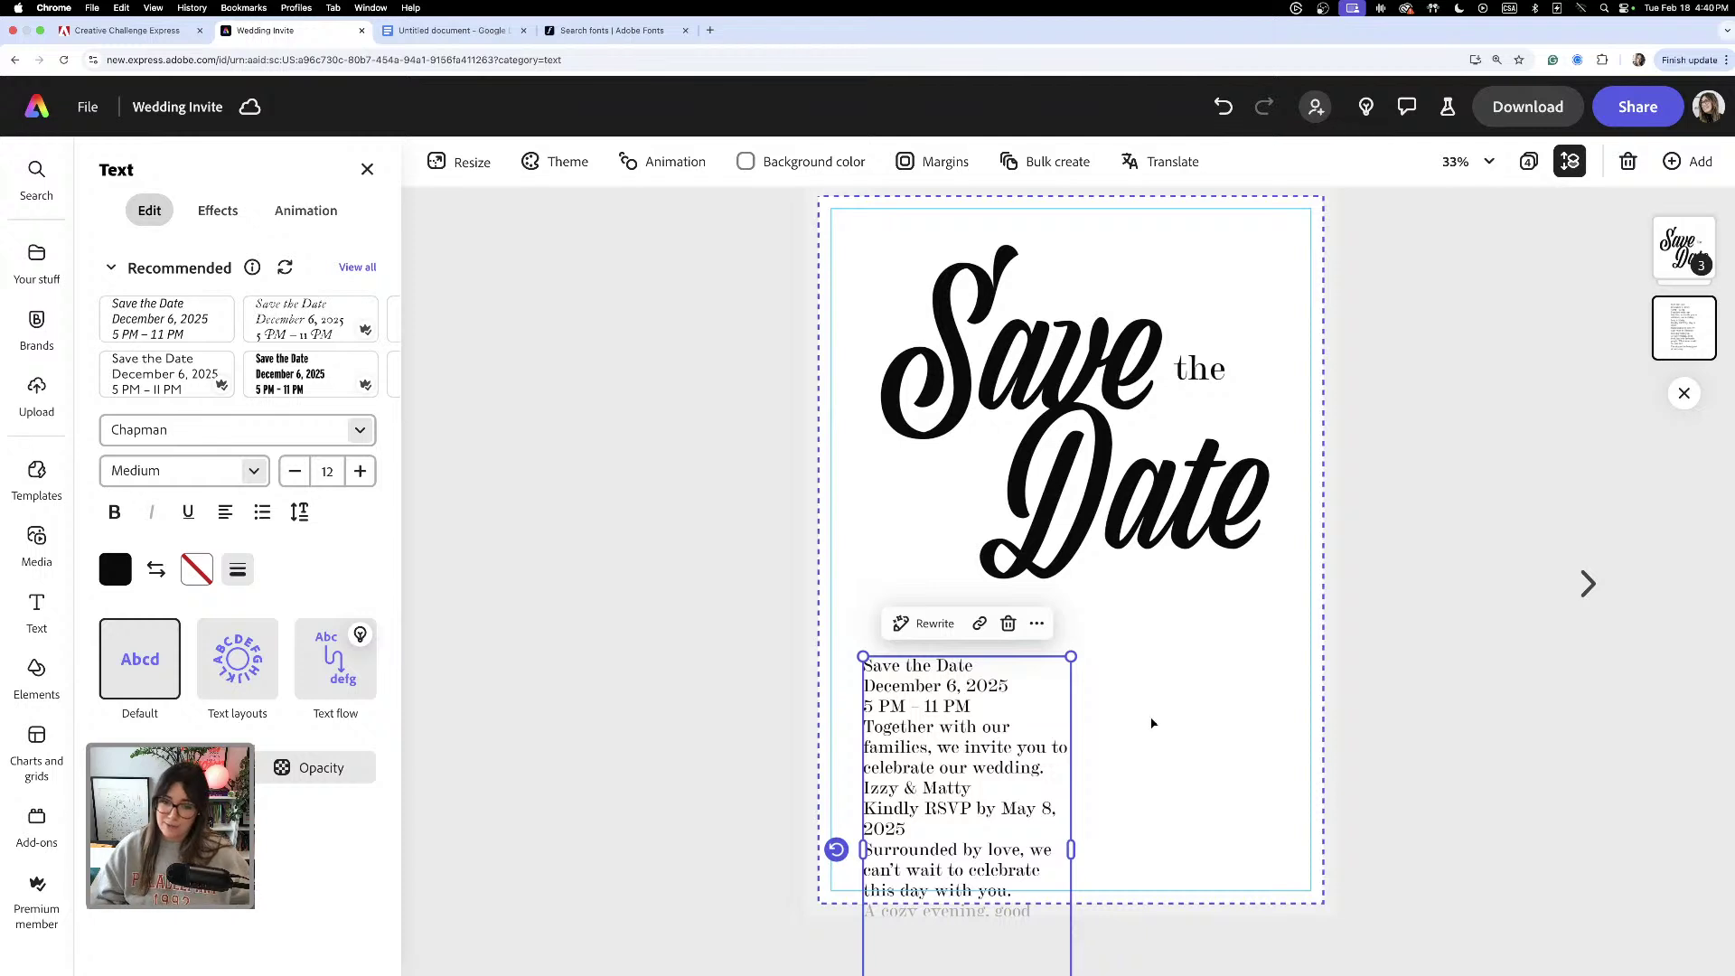
pyautogui.moveTo(1017, 753); pyautogui.dragTo(904, 764)
pyautogui.hotkey('ctrl', 'c')
pyautogui.doubleClick(1008, 761)
pyautogui.click(1014, 764)
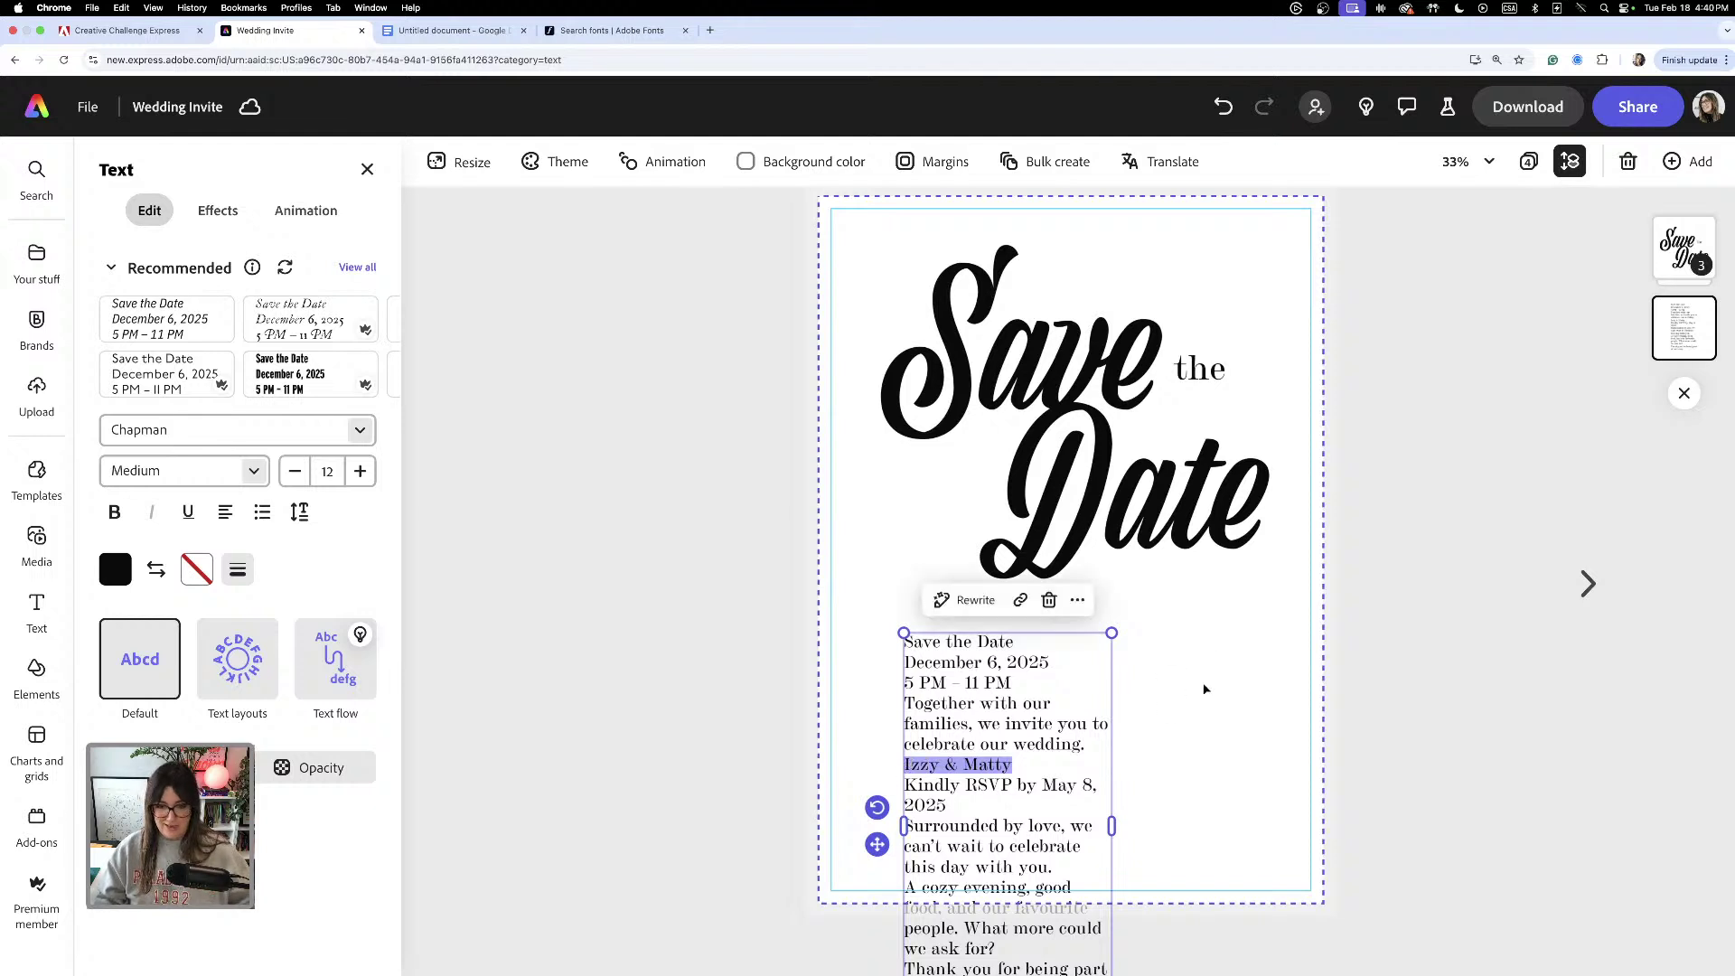
pyautogui.press('Escape')
pyautogui.hotkey('ctrl', 'v')
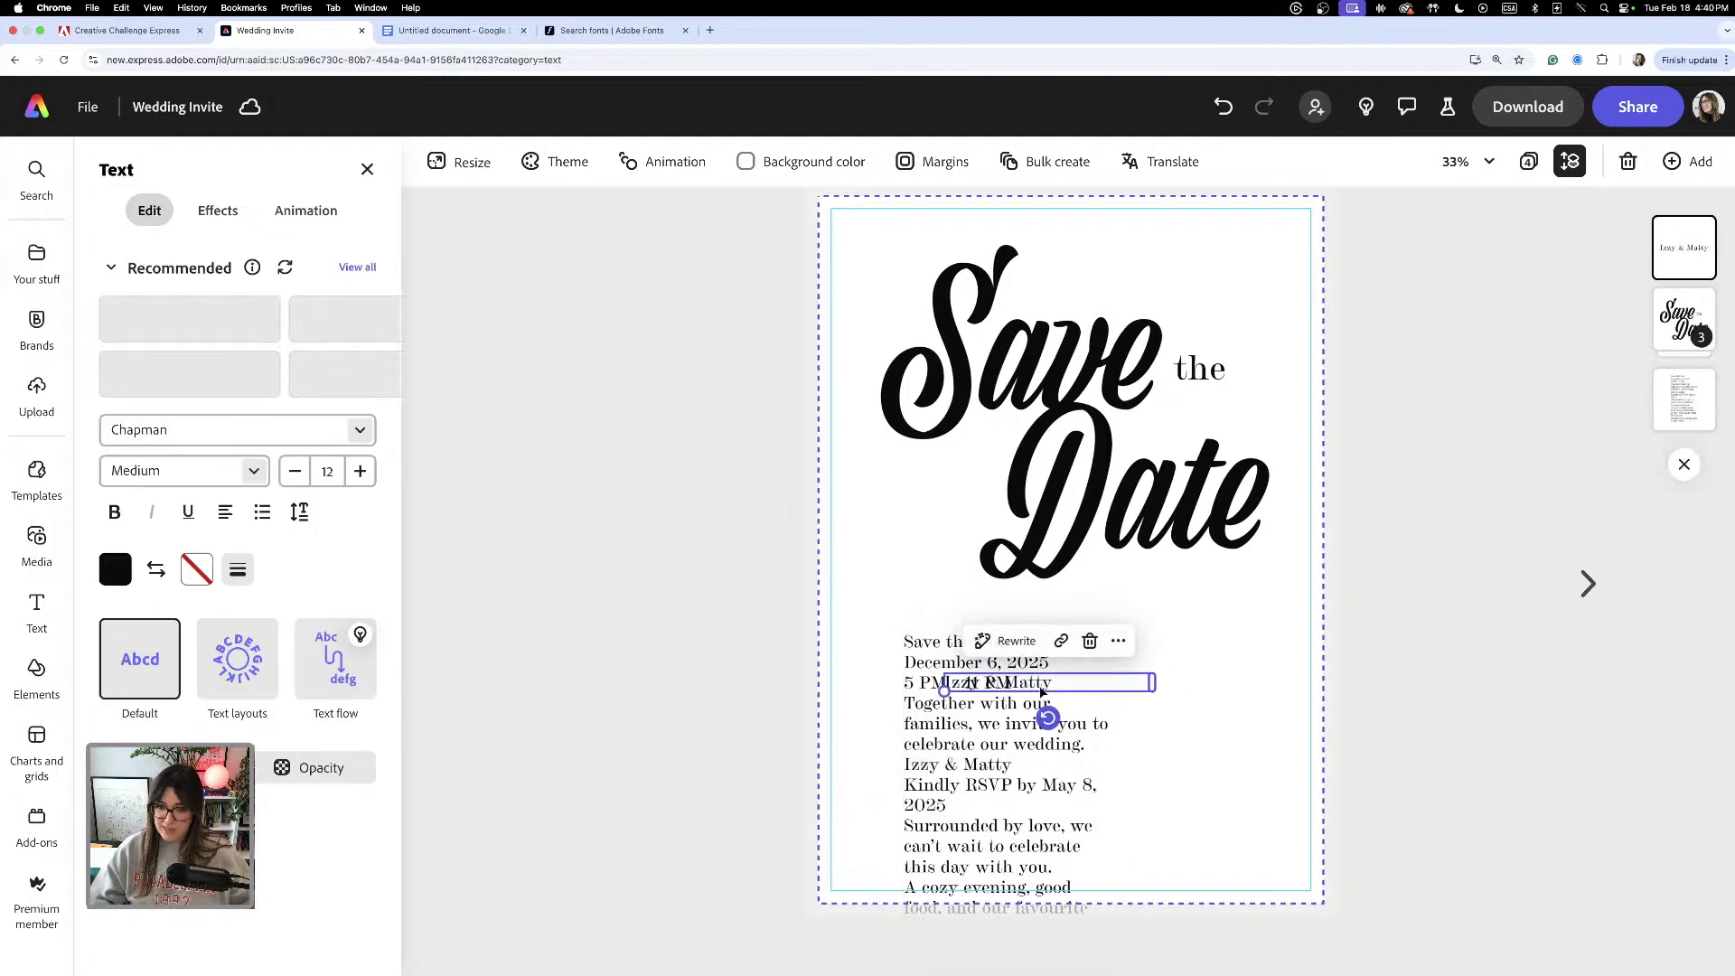
pyautogui.moveTo(1031, 684); pyautogui.dragTo(1134, 652)
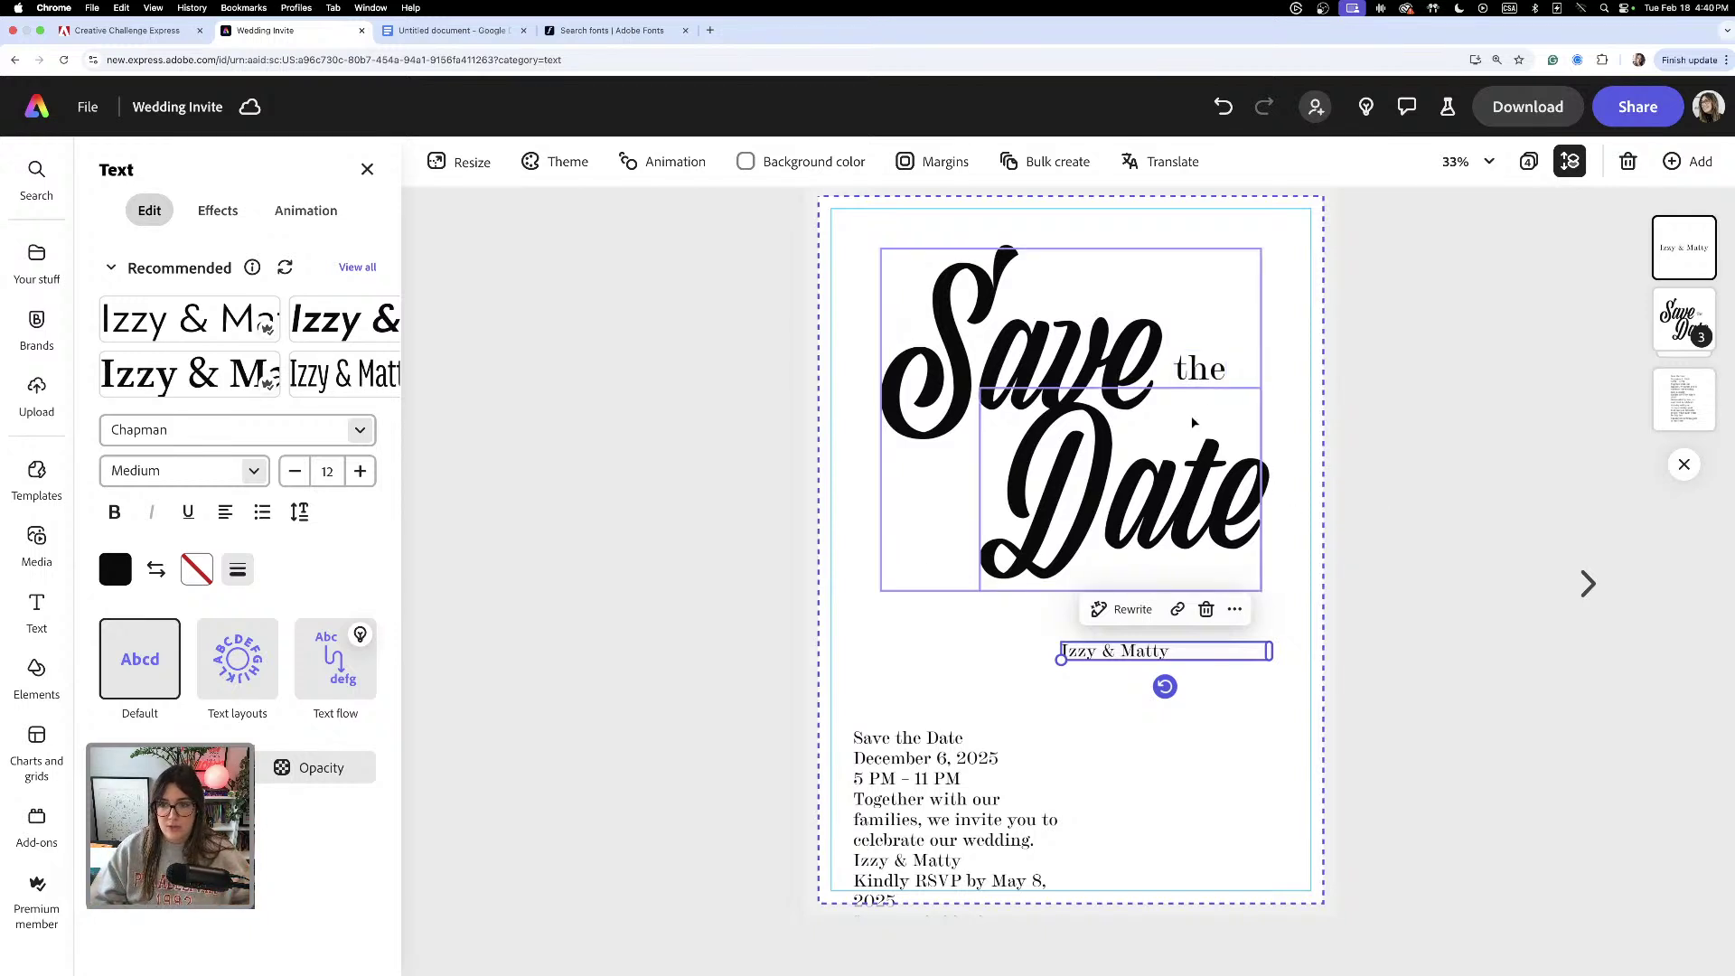
# - Set the couple's names text to 24 pt, matching "the", and widen its box so the names fit on one line
pyautogui.click(1208, 378)
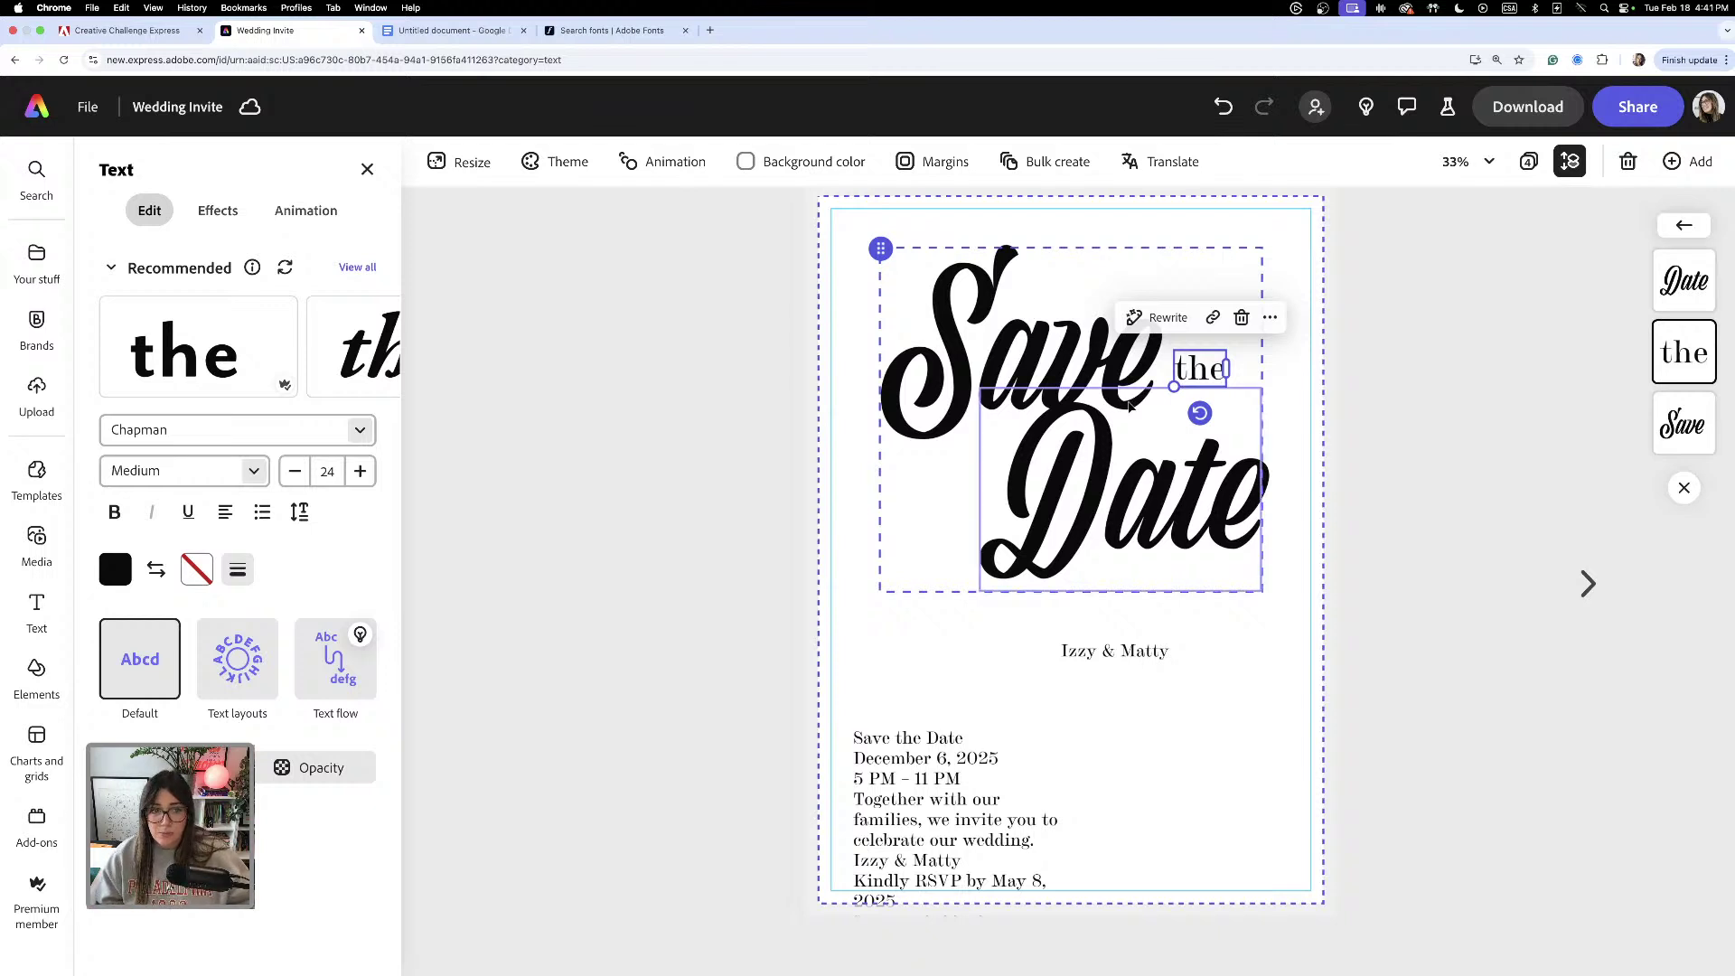
pyautogui.click(1182, 651)
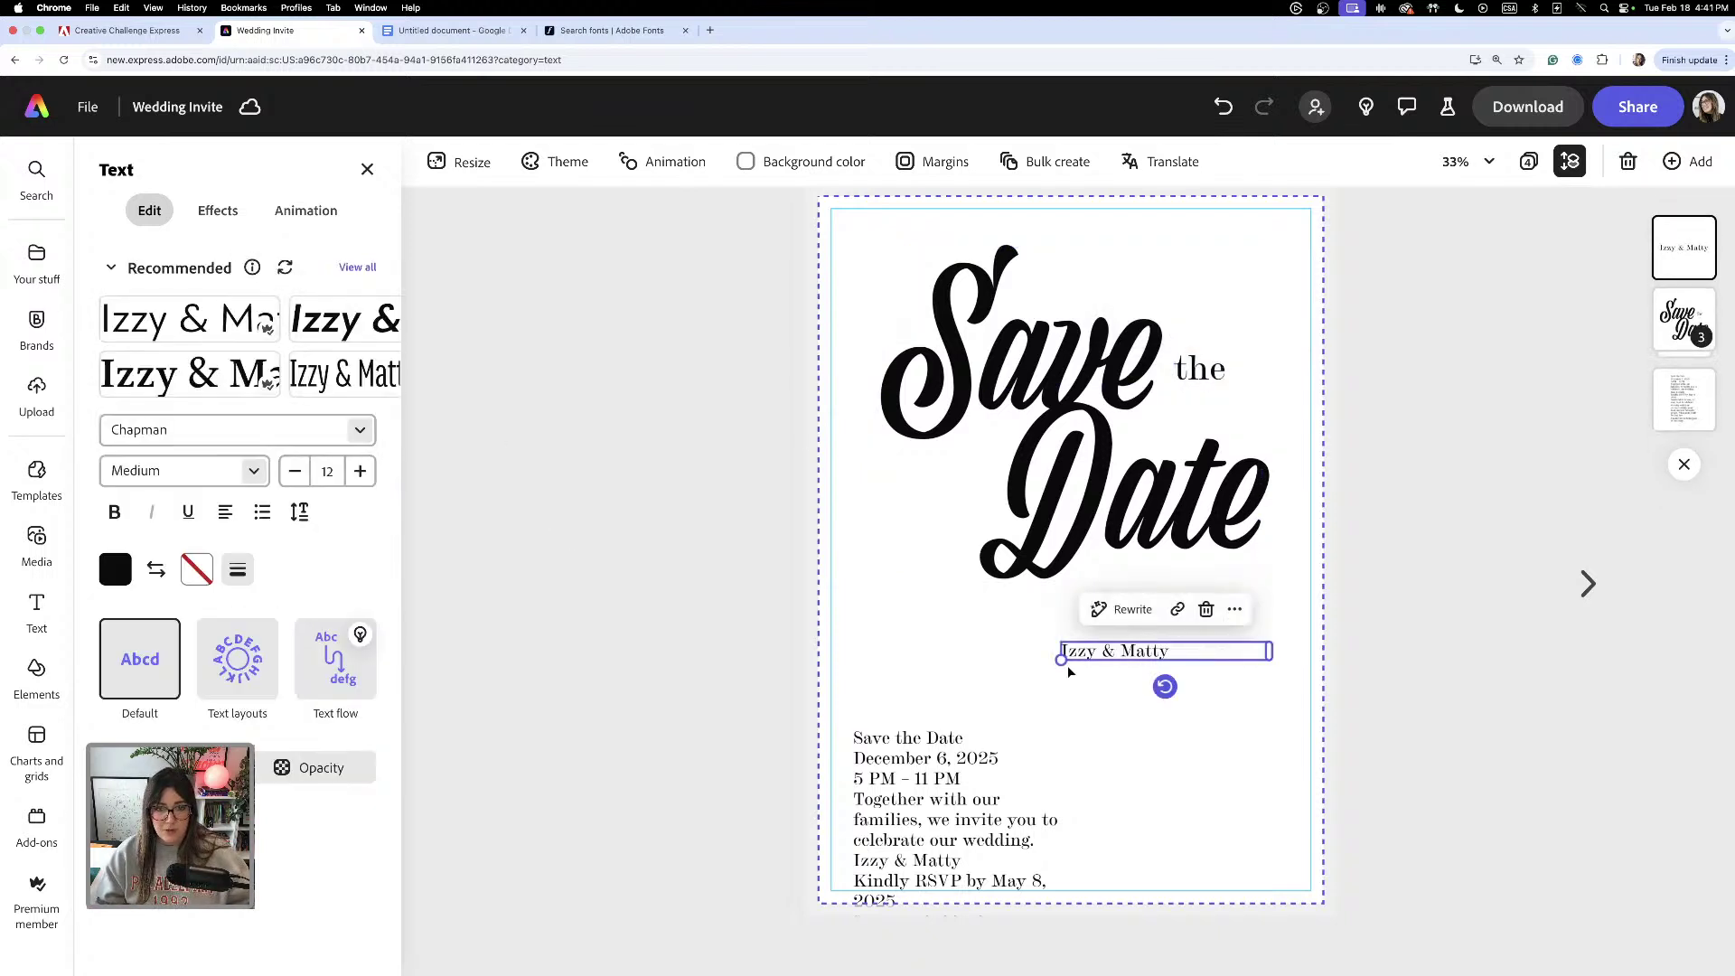
pyautogui.click(326, 471)
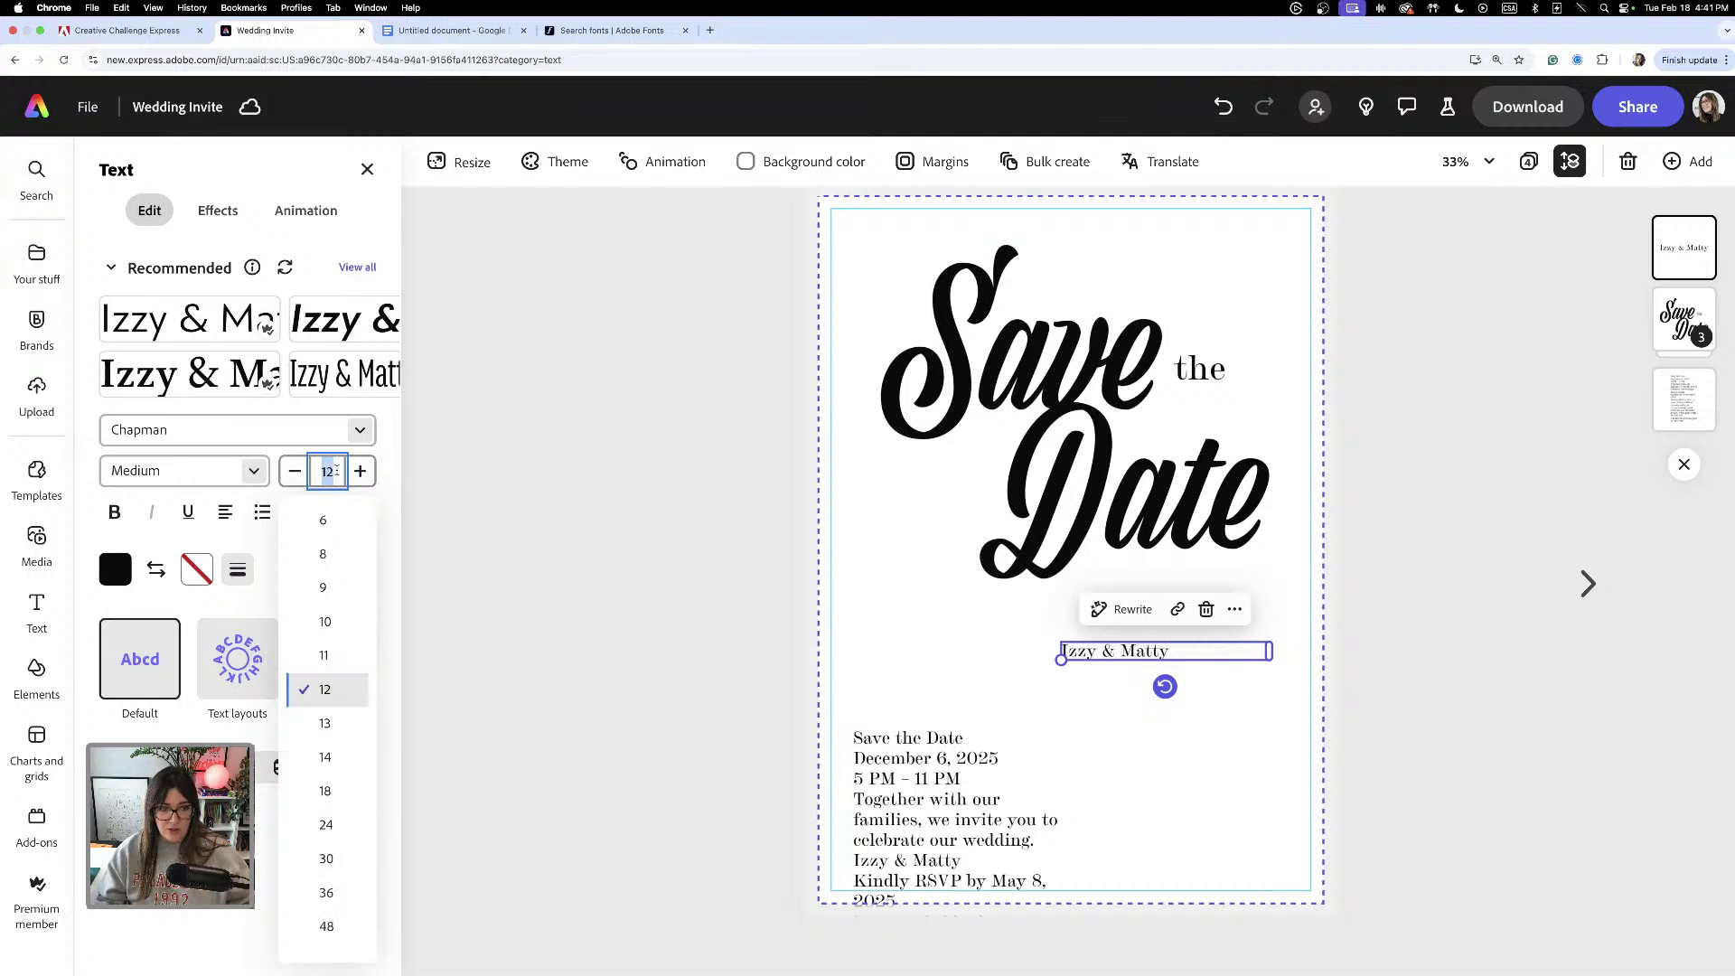
pyautogui.write('24')
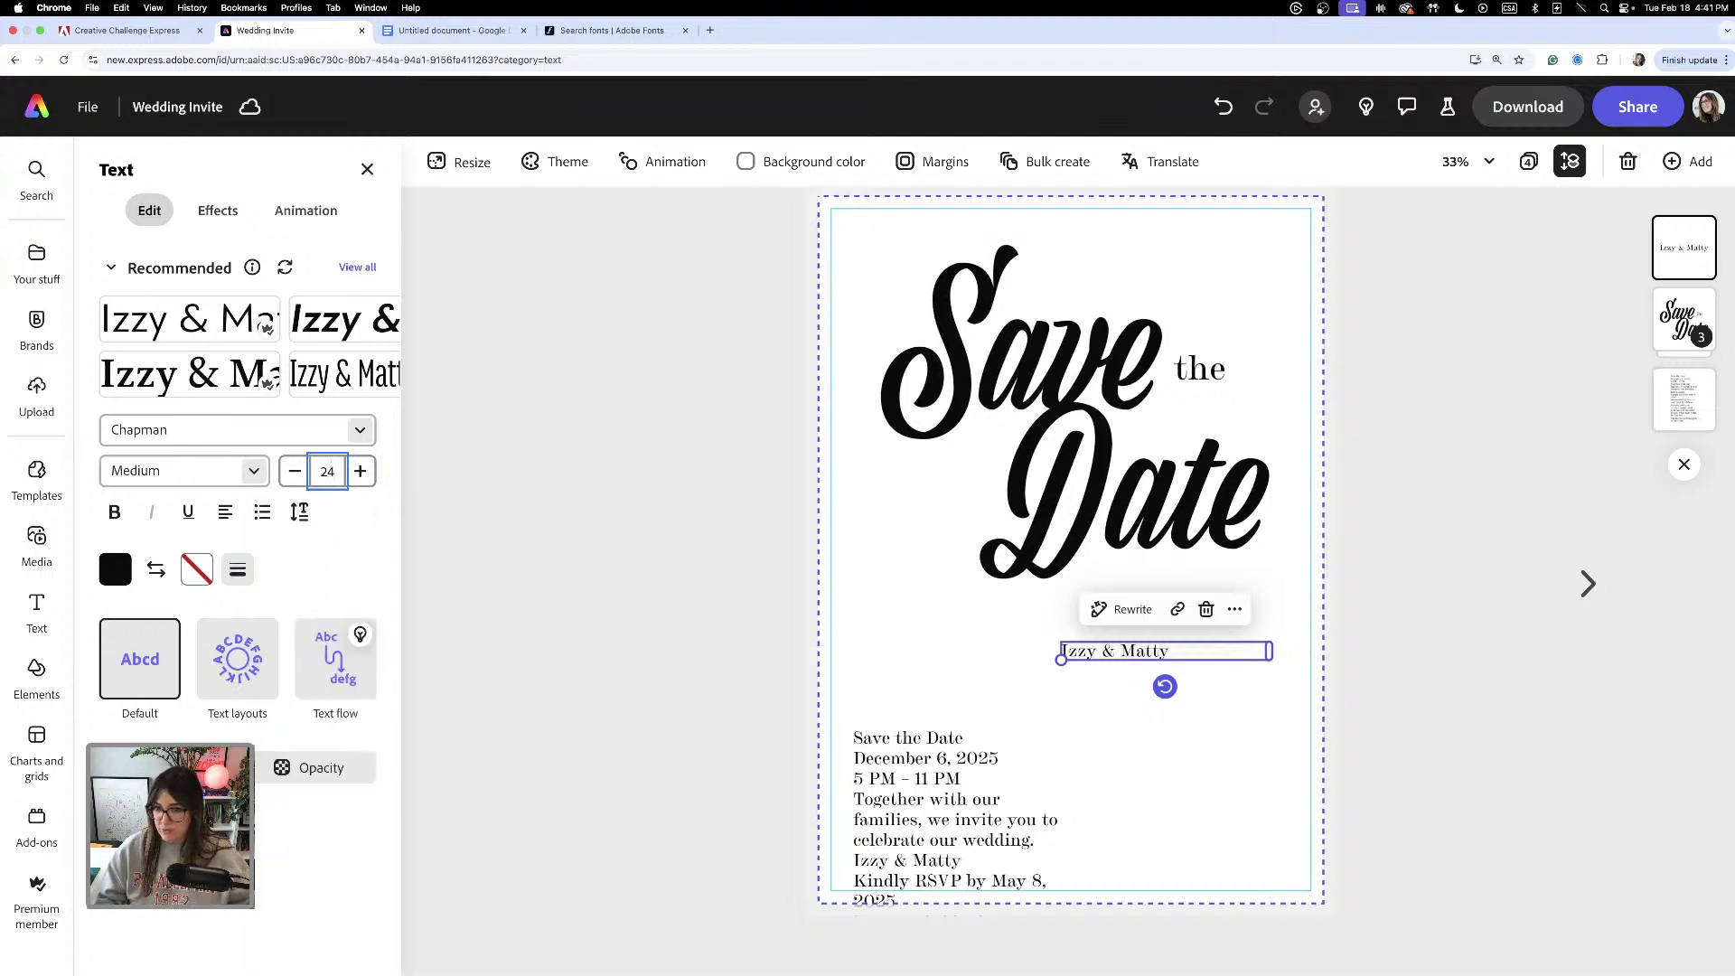
pyautogui.press('Return')
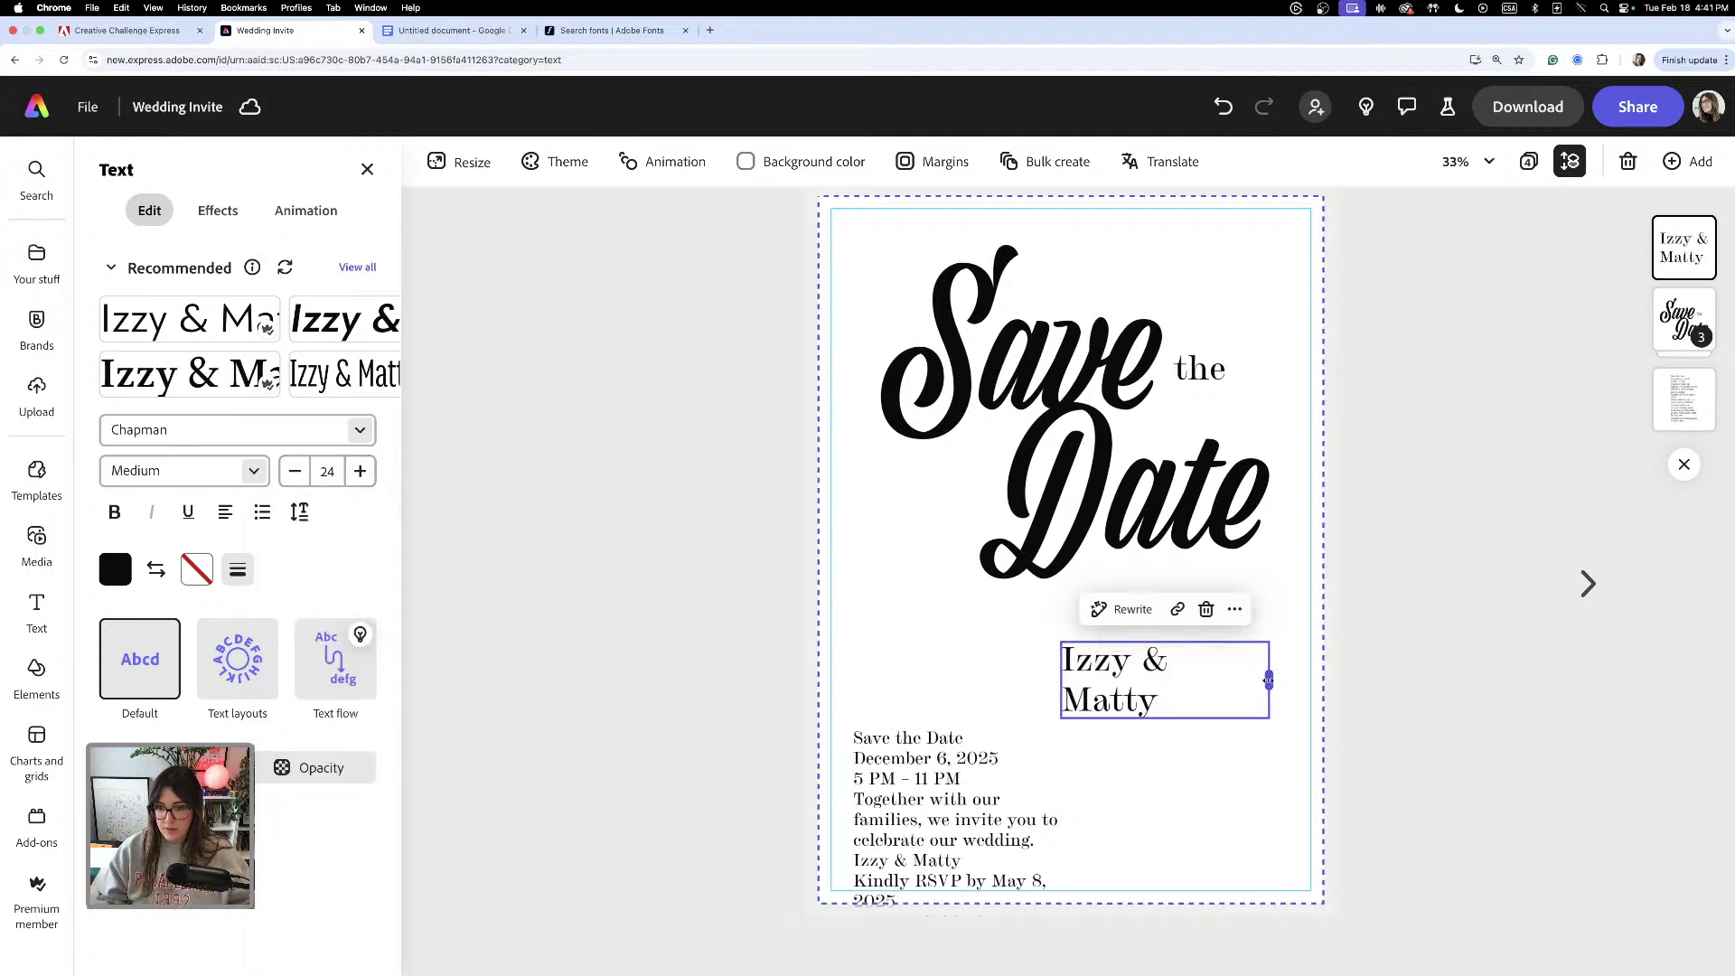
pyautogui.moveTo(1268, 680); pyautogui.dragTo(1275, 669)
# - Remove the ampersand from the couple's names text and paste it as its own text box above the names
pyautogui.moveTo(1141, 660); pyautogui.dragTo(1169, 660)
pyautogui.press('super+c')
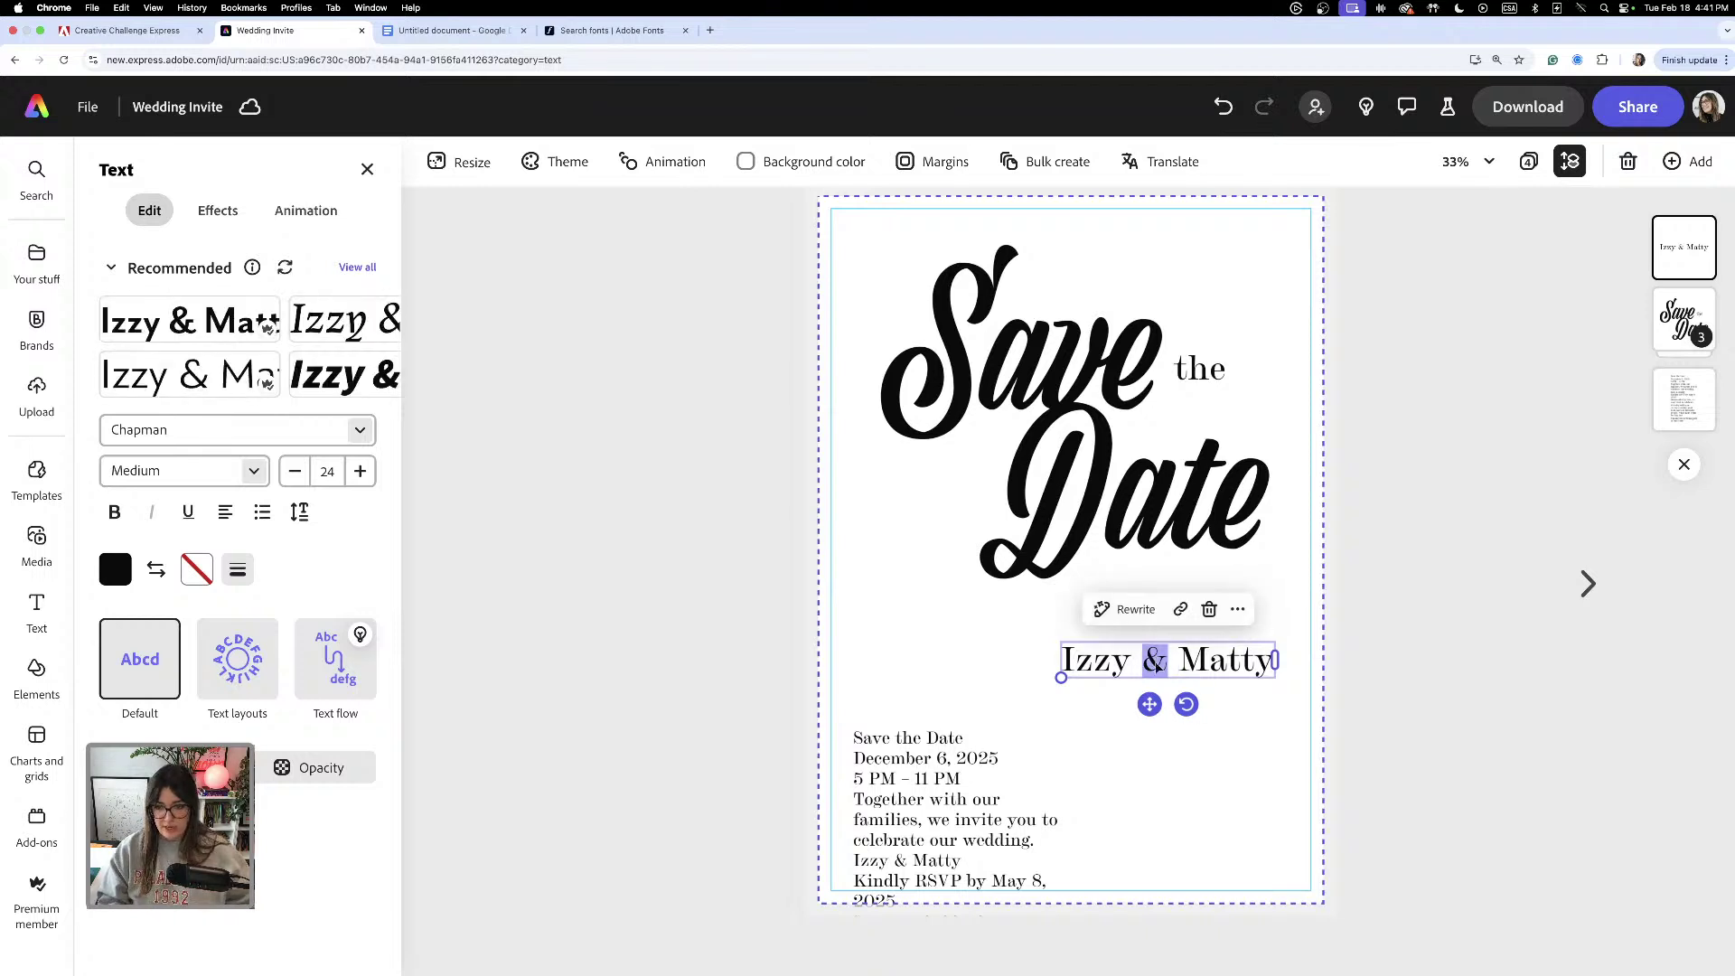
pyautogui.press('BackSpace')
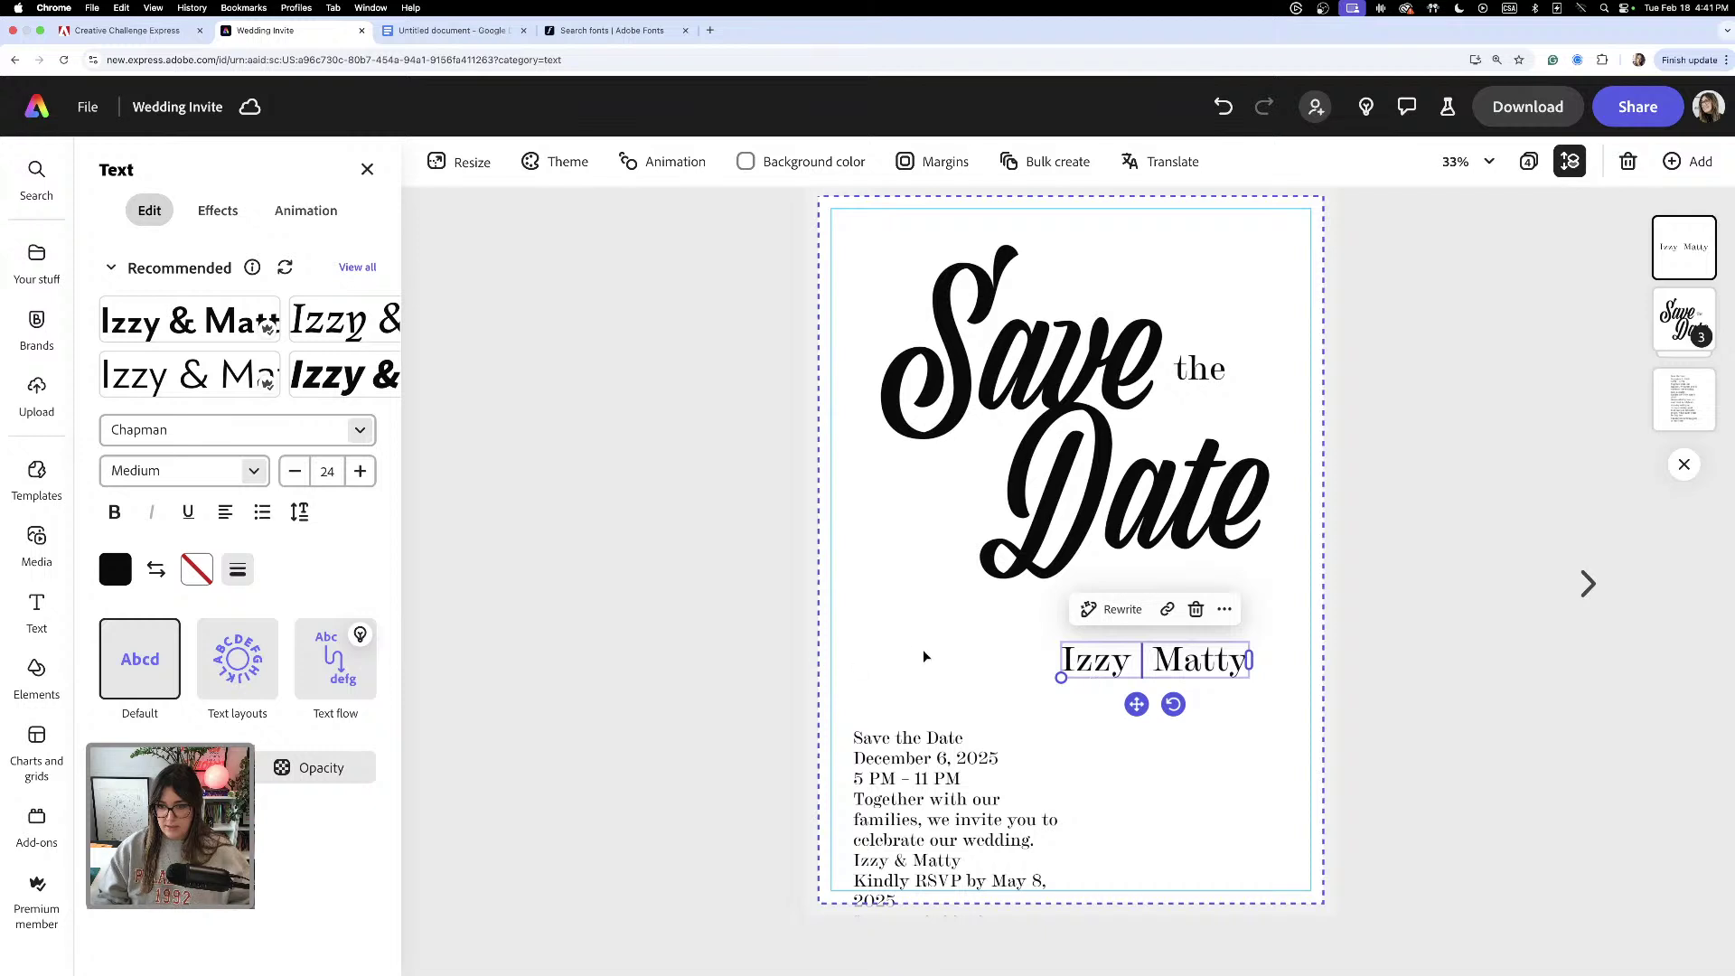
pyautogui.click(869, 649)
pyautogui.press('super+v')
pyautogui.moveTo(1117, 739); pyautogui.dragTo(904, 604)
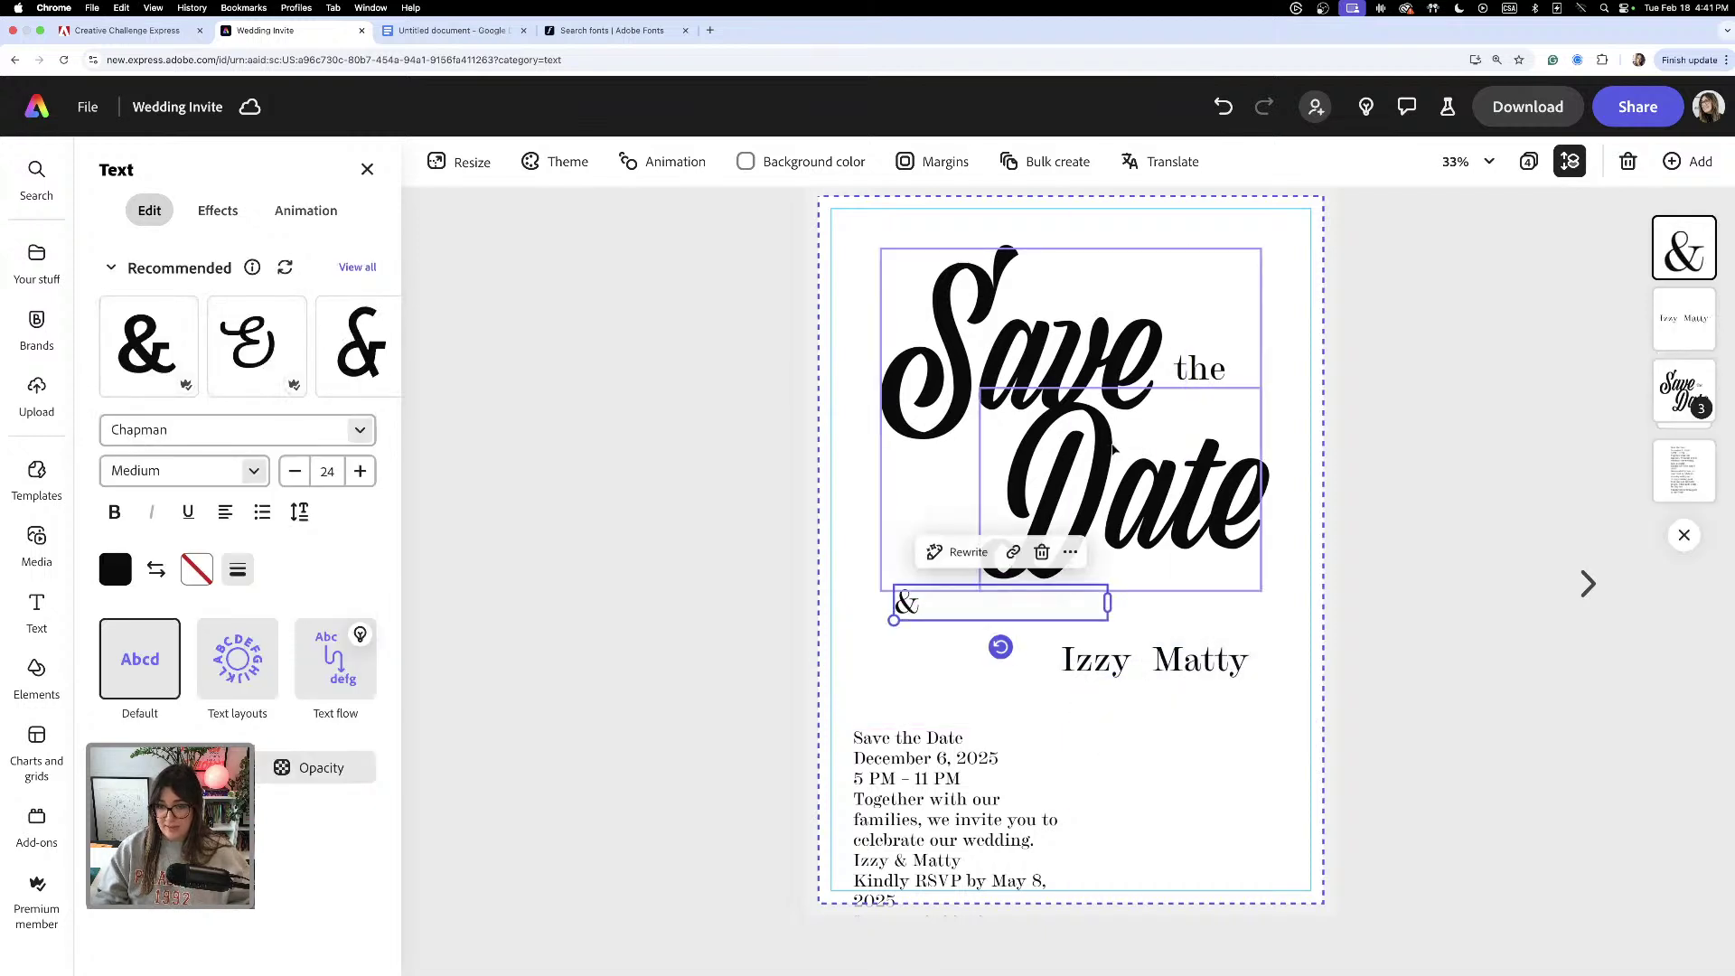
# - Set the ampersand in Viktor Script, shrink its text box to fit, and enlarge the character well beyond the names
pyautogui.doubleClick(904, 611)
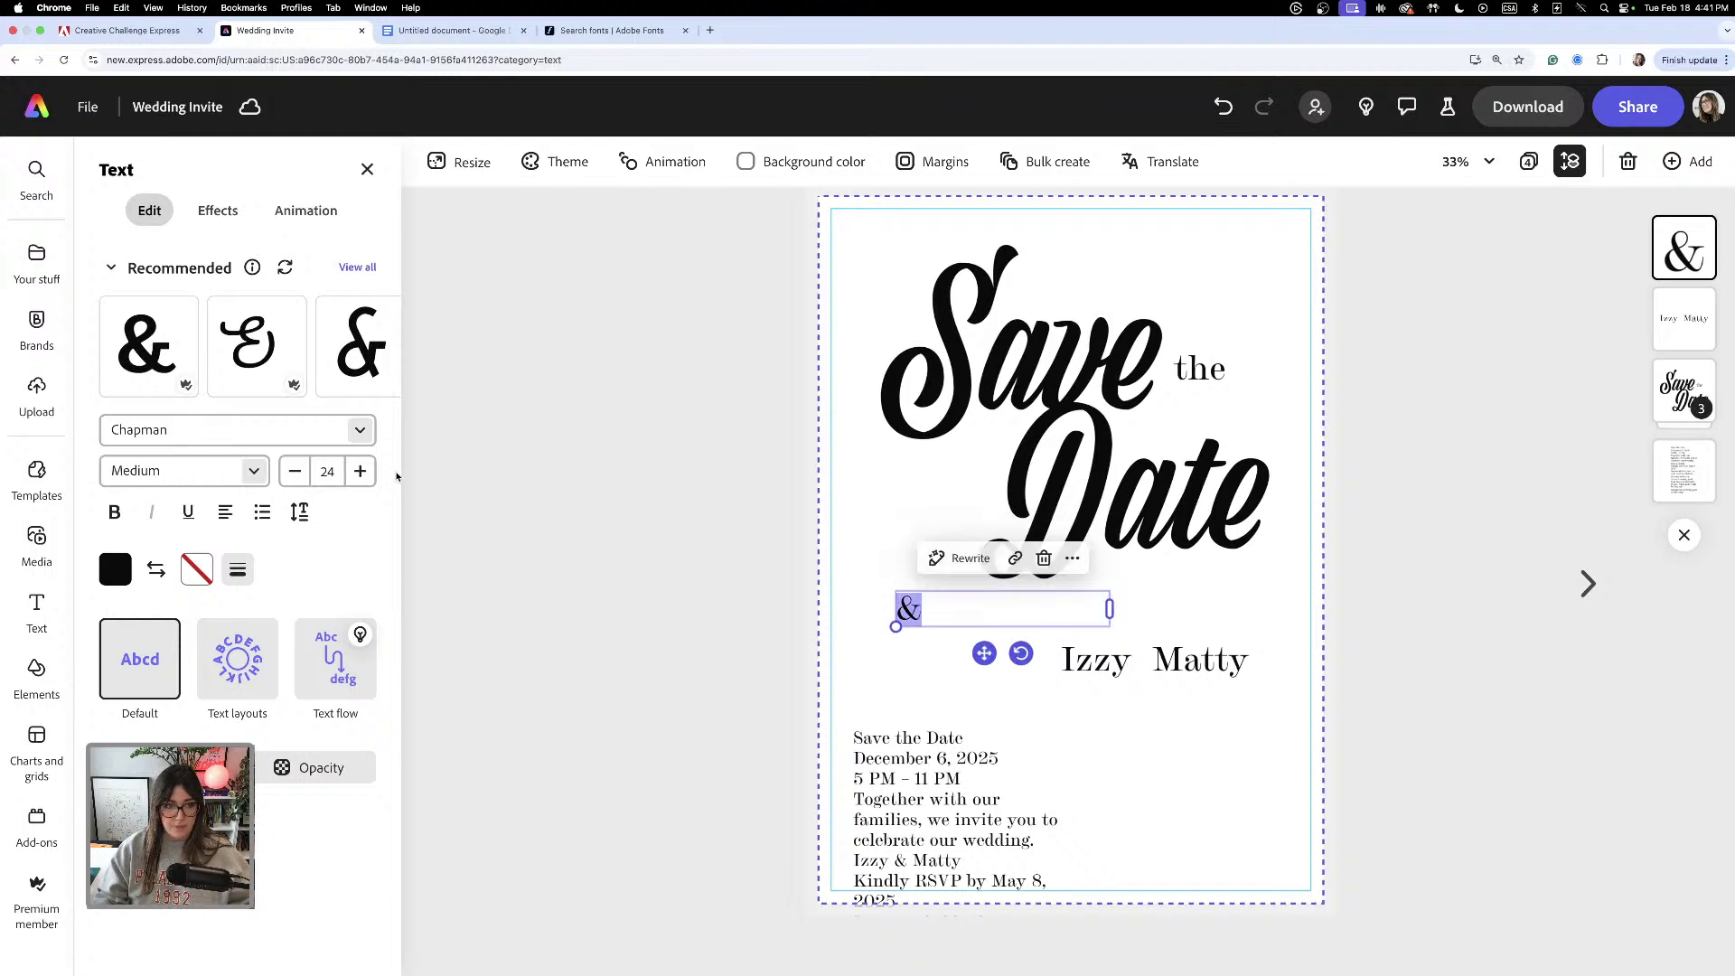
pyautogui.click(360, 430)
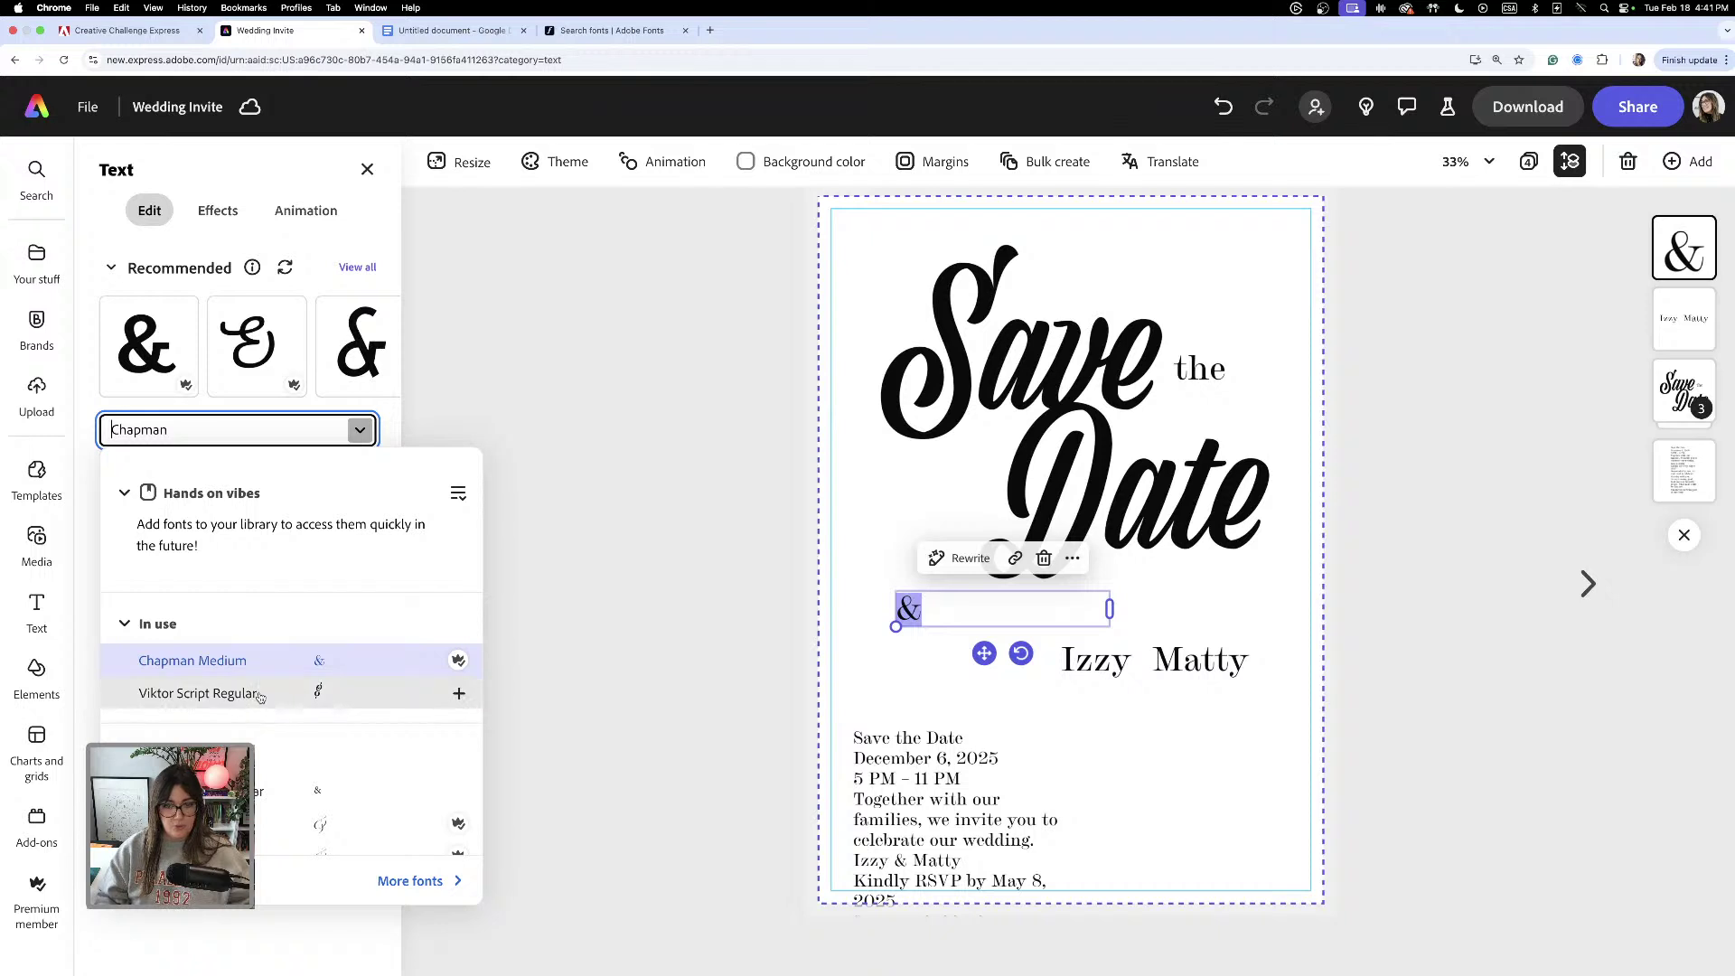
pyautogui.click(261, 694)
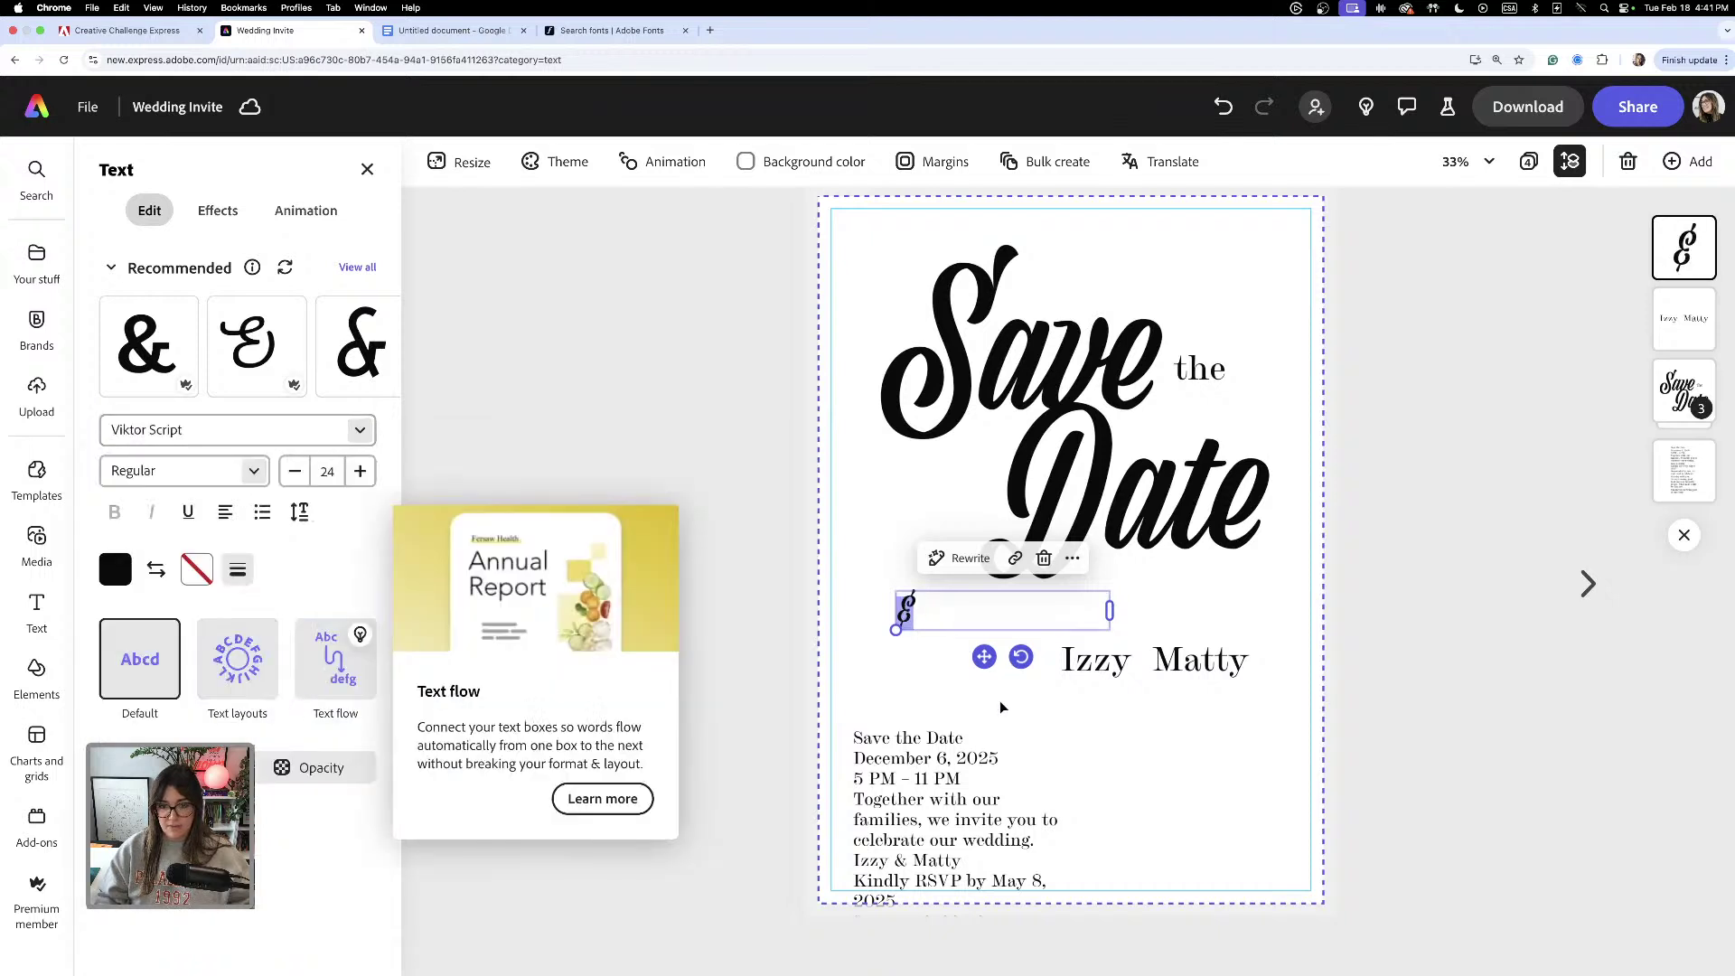
pyautogui.doubleClick(1108, 612)
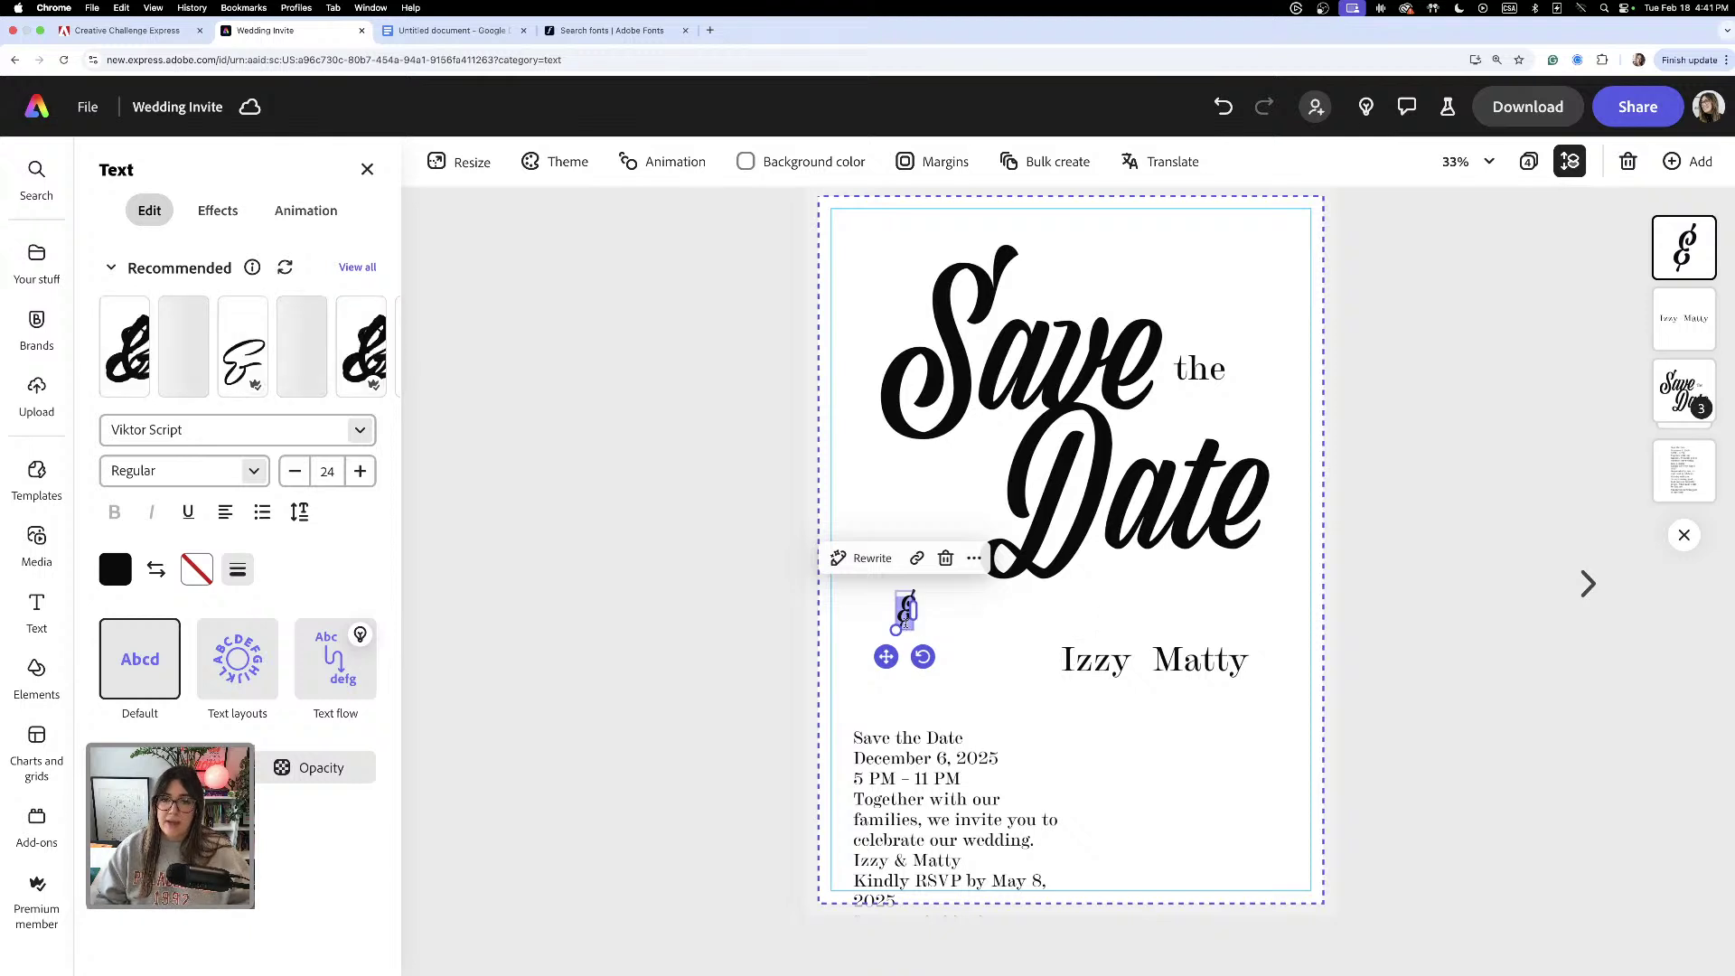
pyautogui.moveTo(895, 630); pyautogui.dragTo(978, 636)
pyautogui.click(894, 689)
# - Move the names text away from the ampersand and split the second name off into its own text box
pyautogui.click(1143, 669)
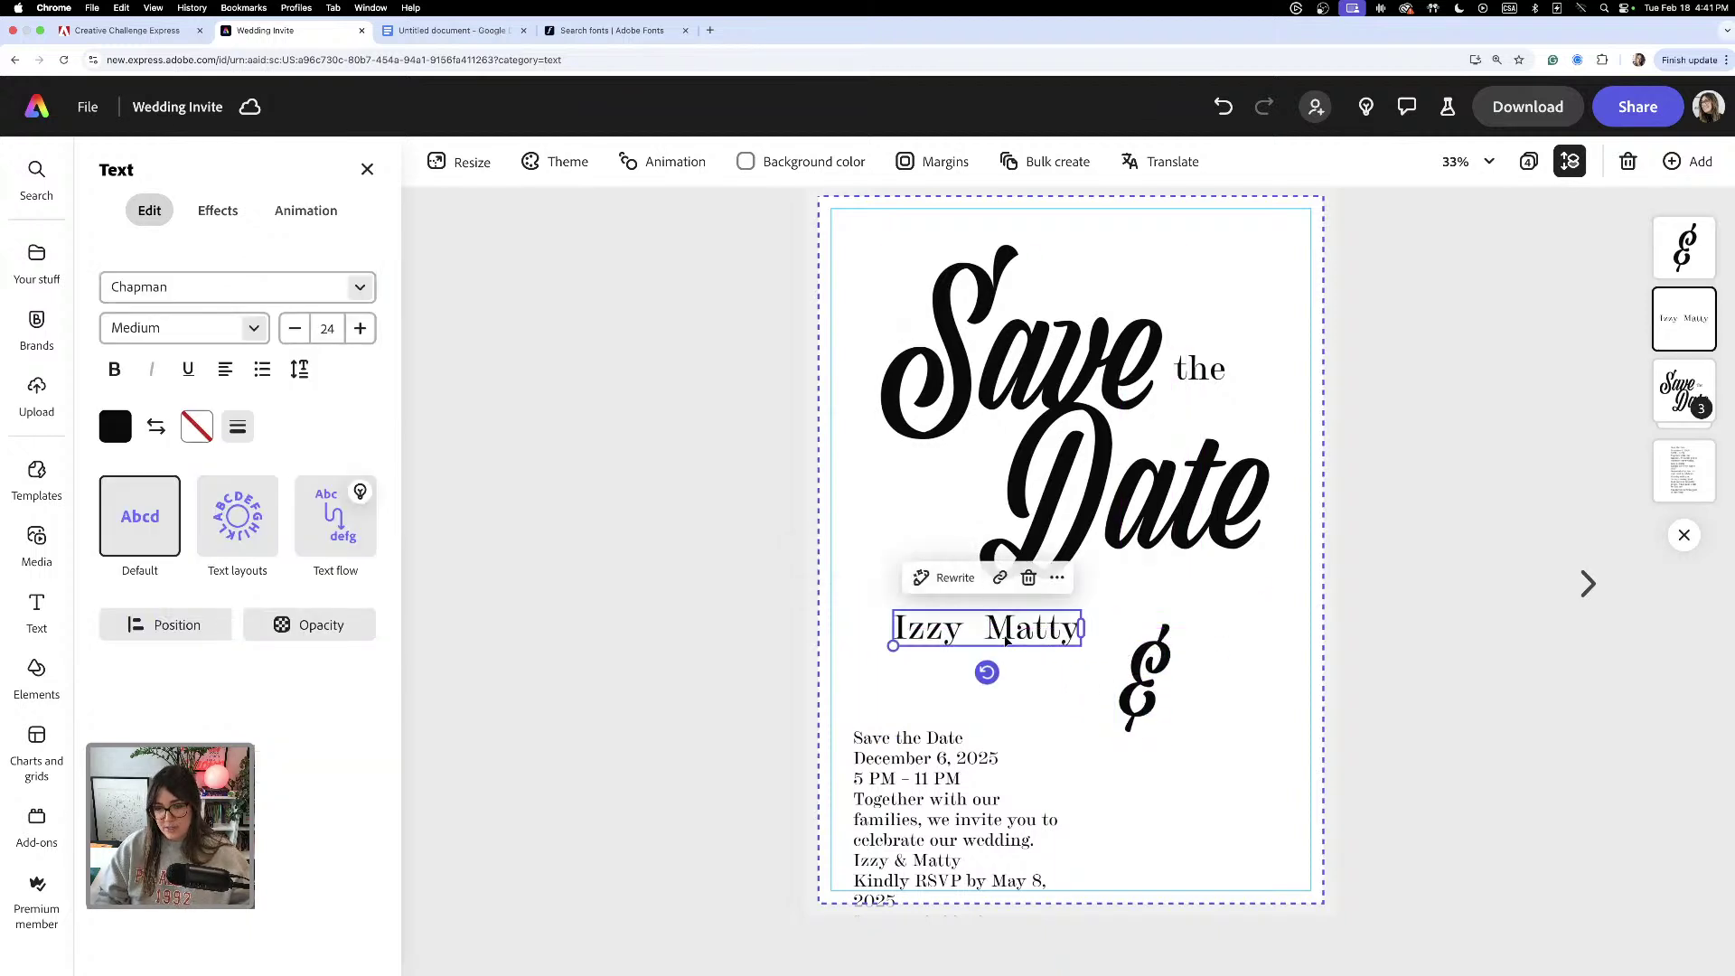
pyautogui.doubleClick(988, 630)
pyautogui.press('super+c')
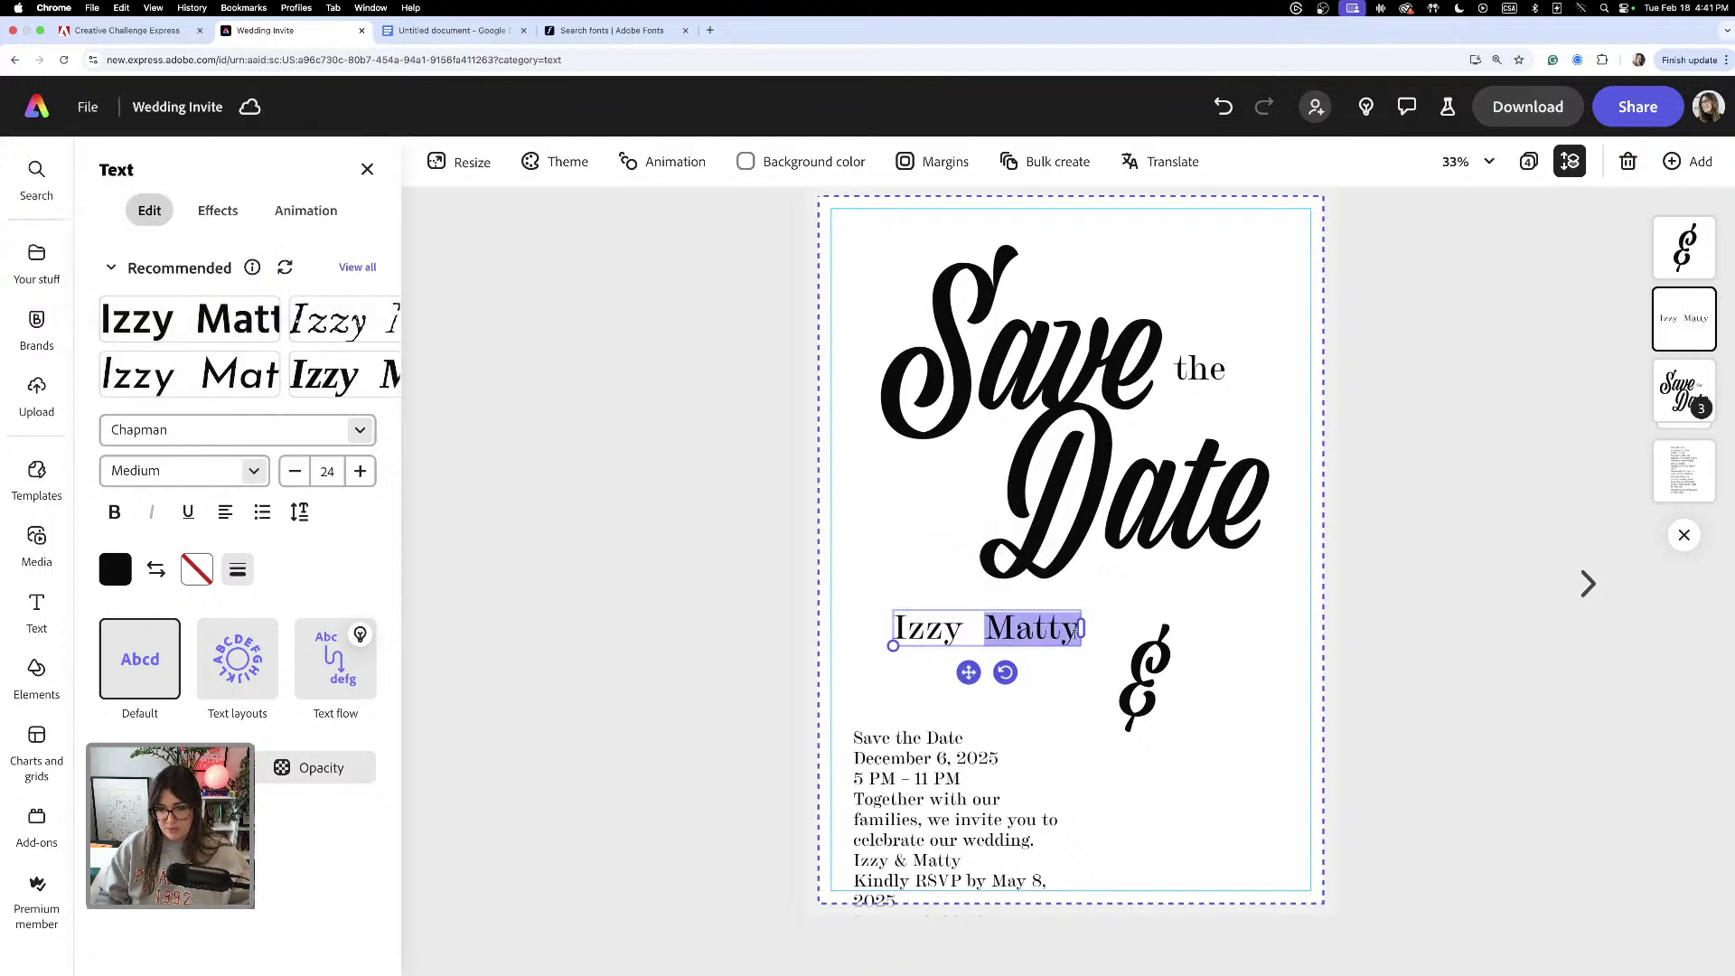
pyautogui.press('BackSpace')
pyautogui.press('BackSpace')
pyautogui.press('BackSpace')
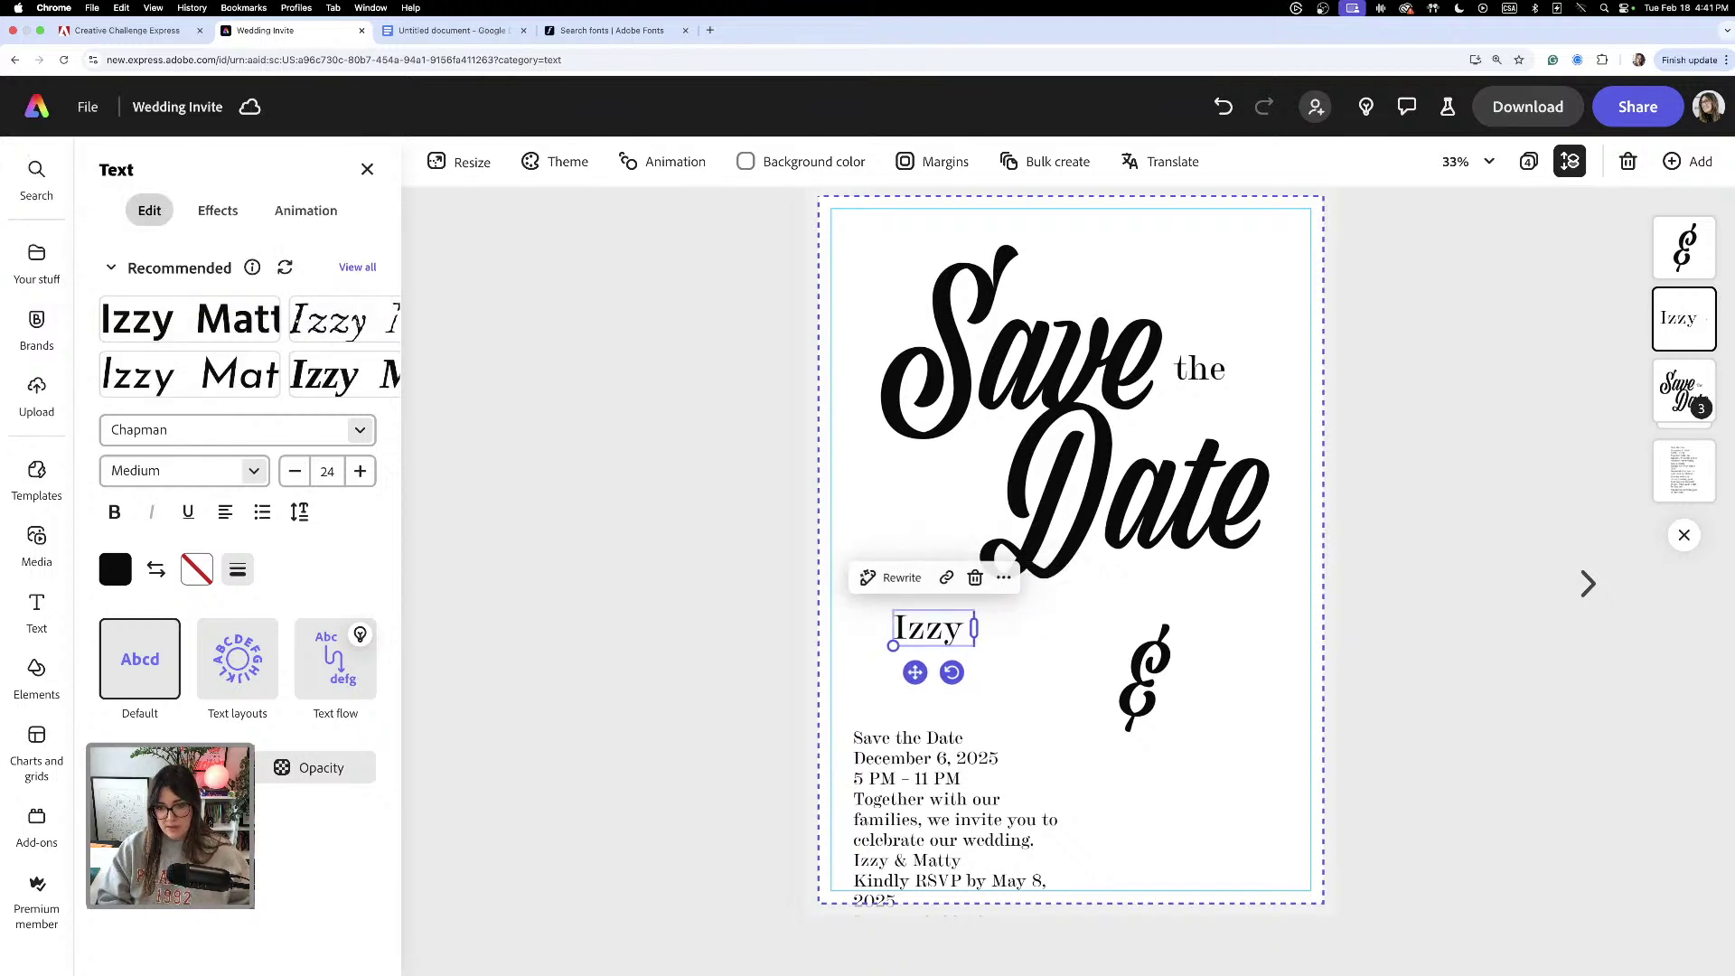
pyautogui.press('super+v')
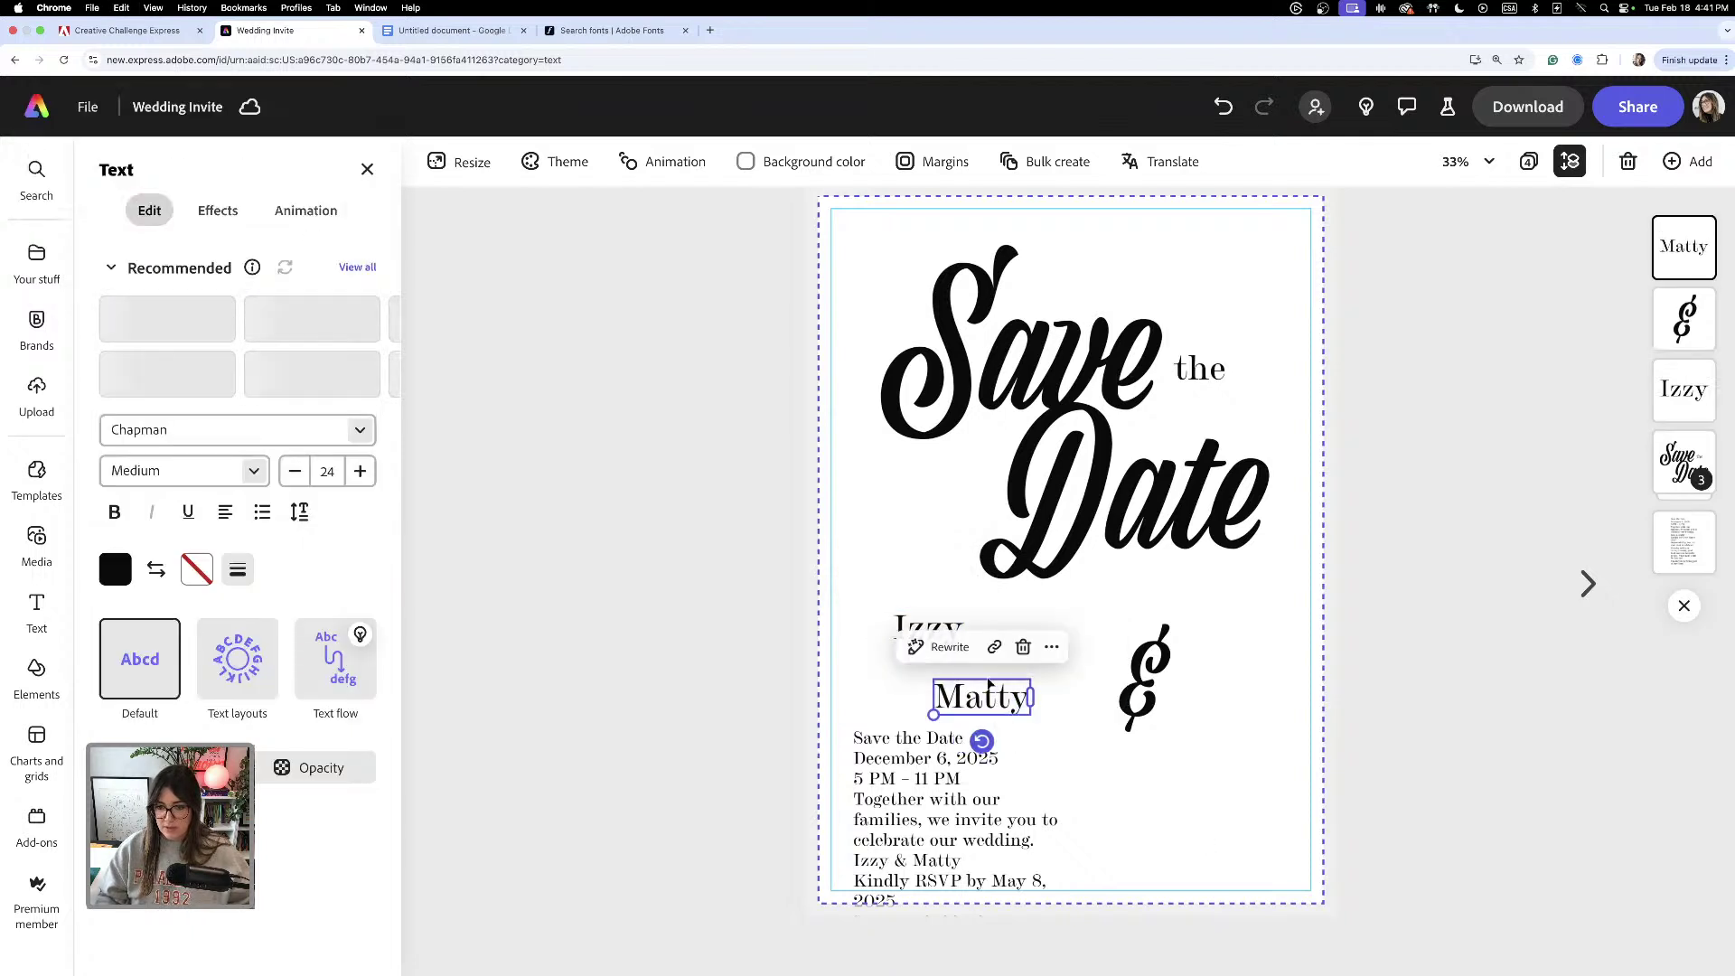
# - Place the two names on either side of the enlarged ampersand, lined up at the same height
pyautogui.moveTo(1003, 705); pyautogui.dragTo(1247, 666)
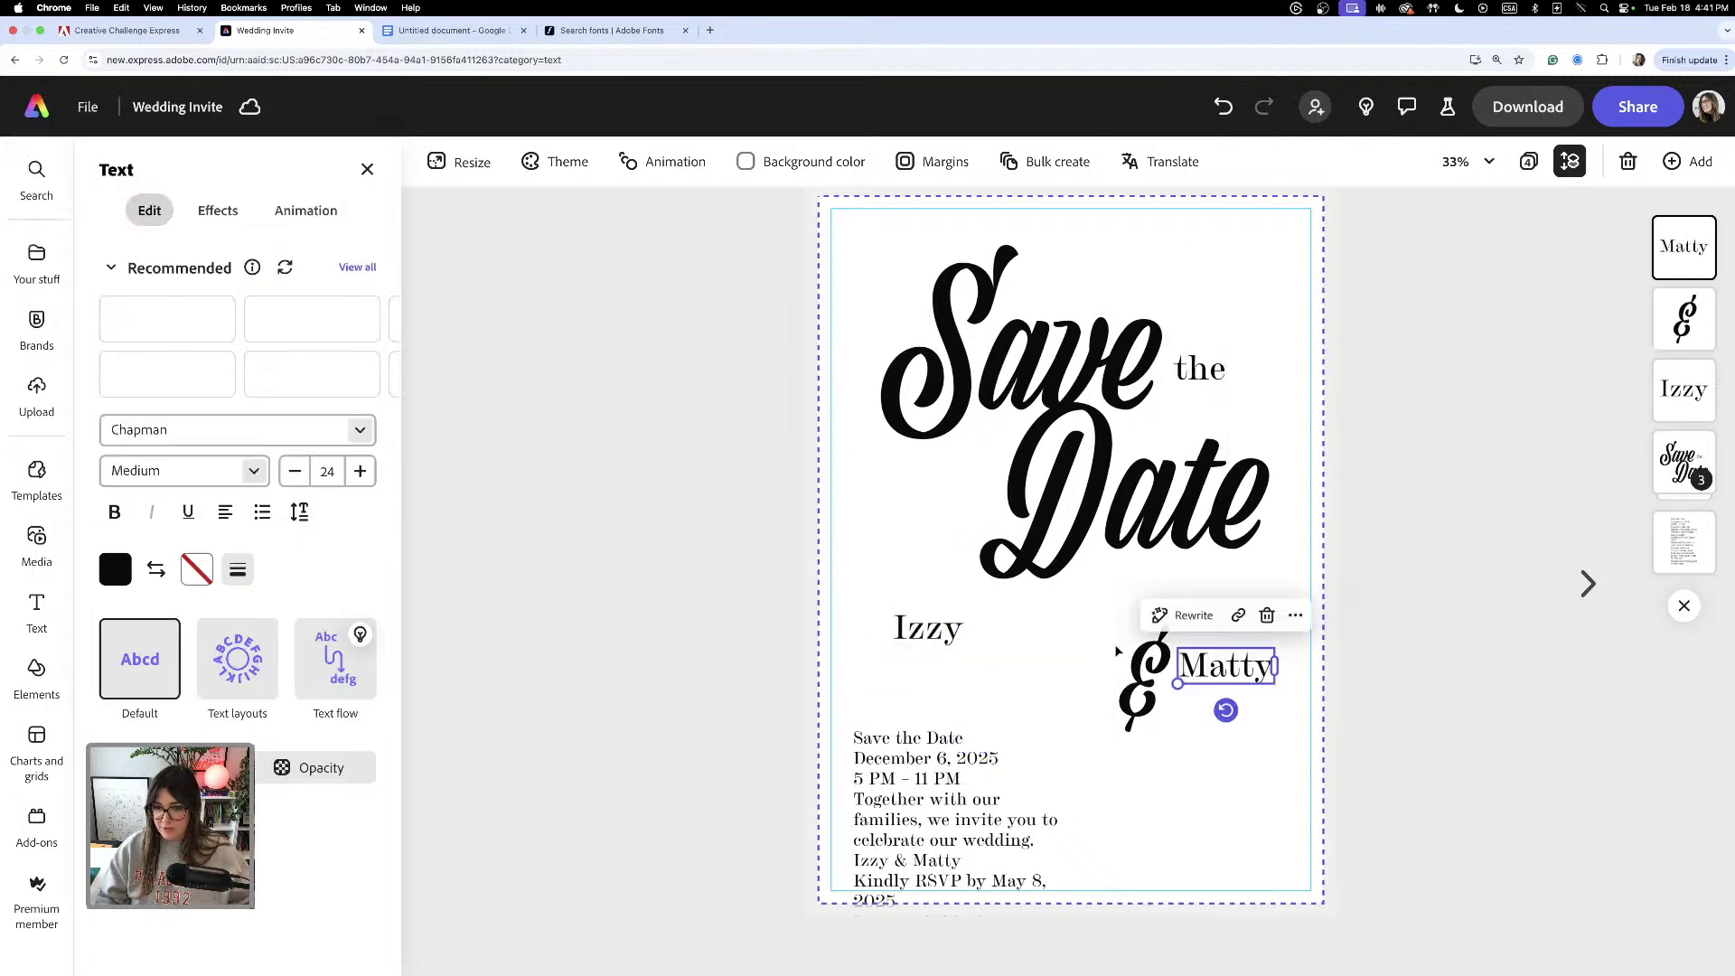
pyautogui.moveTo(931, 631); pyautogui.dragTo(1086, 673)
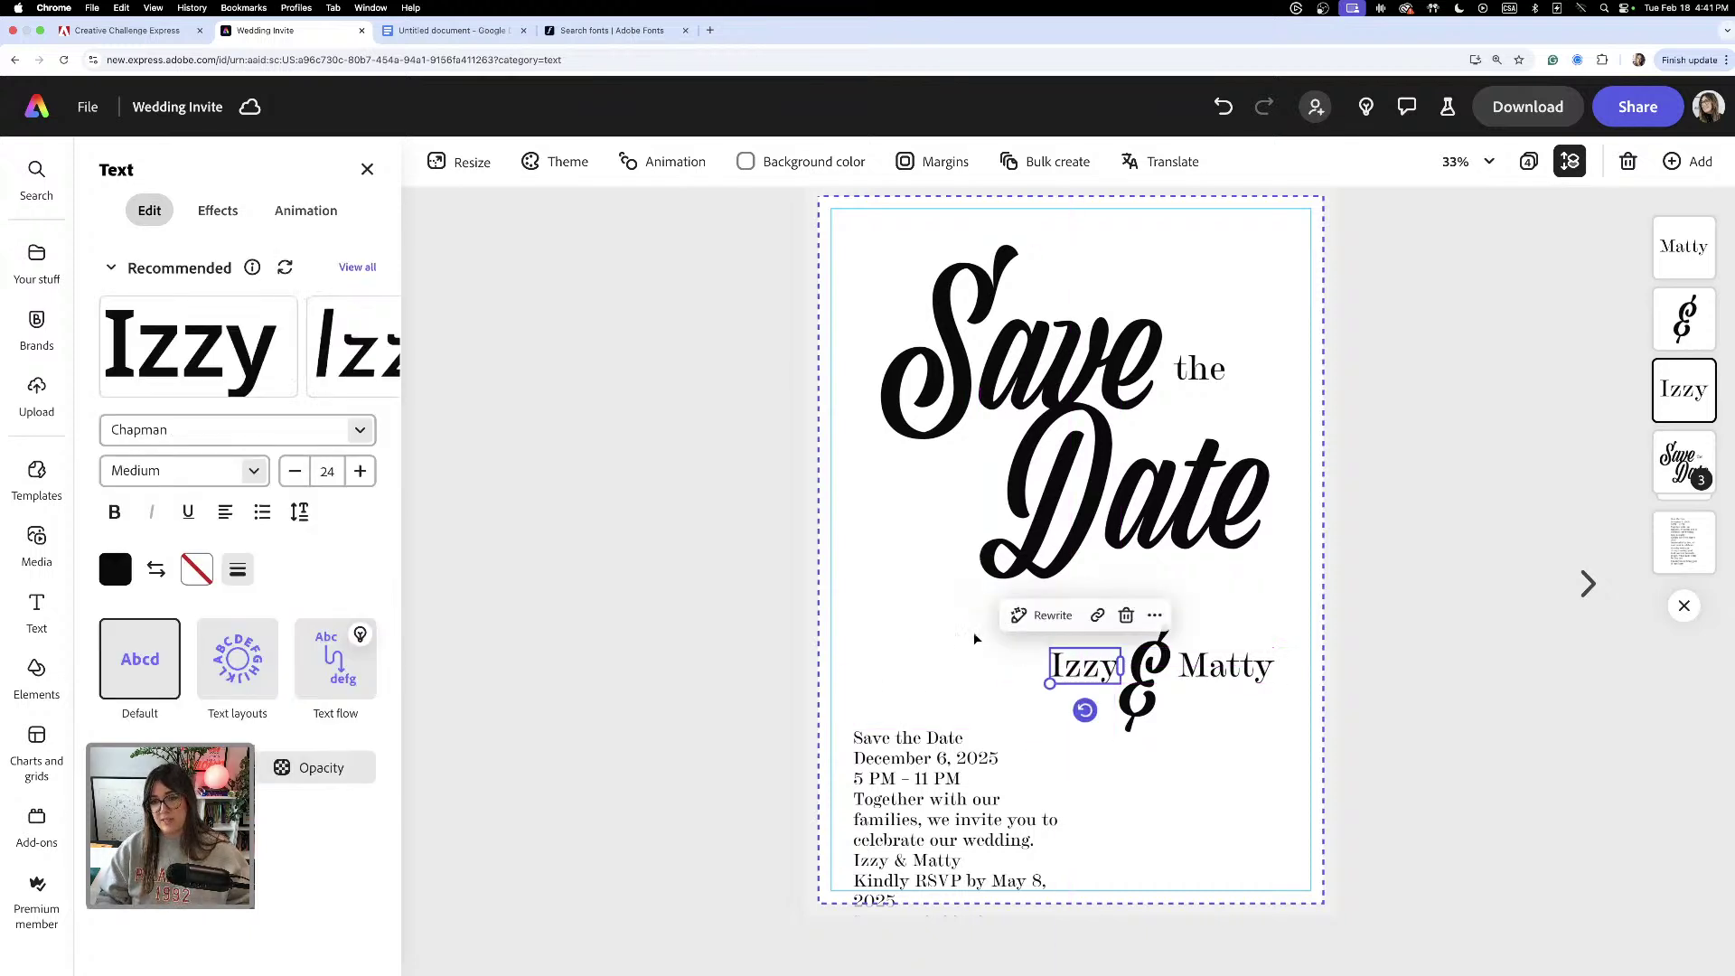
pyautogui.click(905, 614)
pyautogui.click(1225, 666)
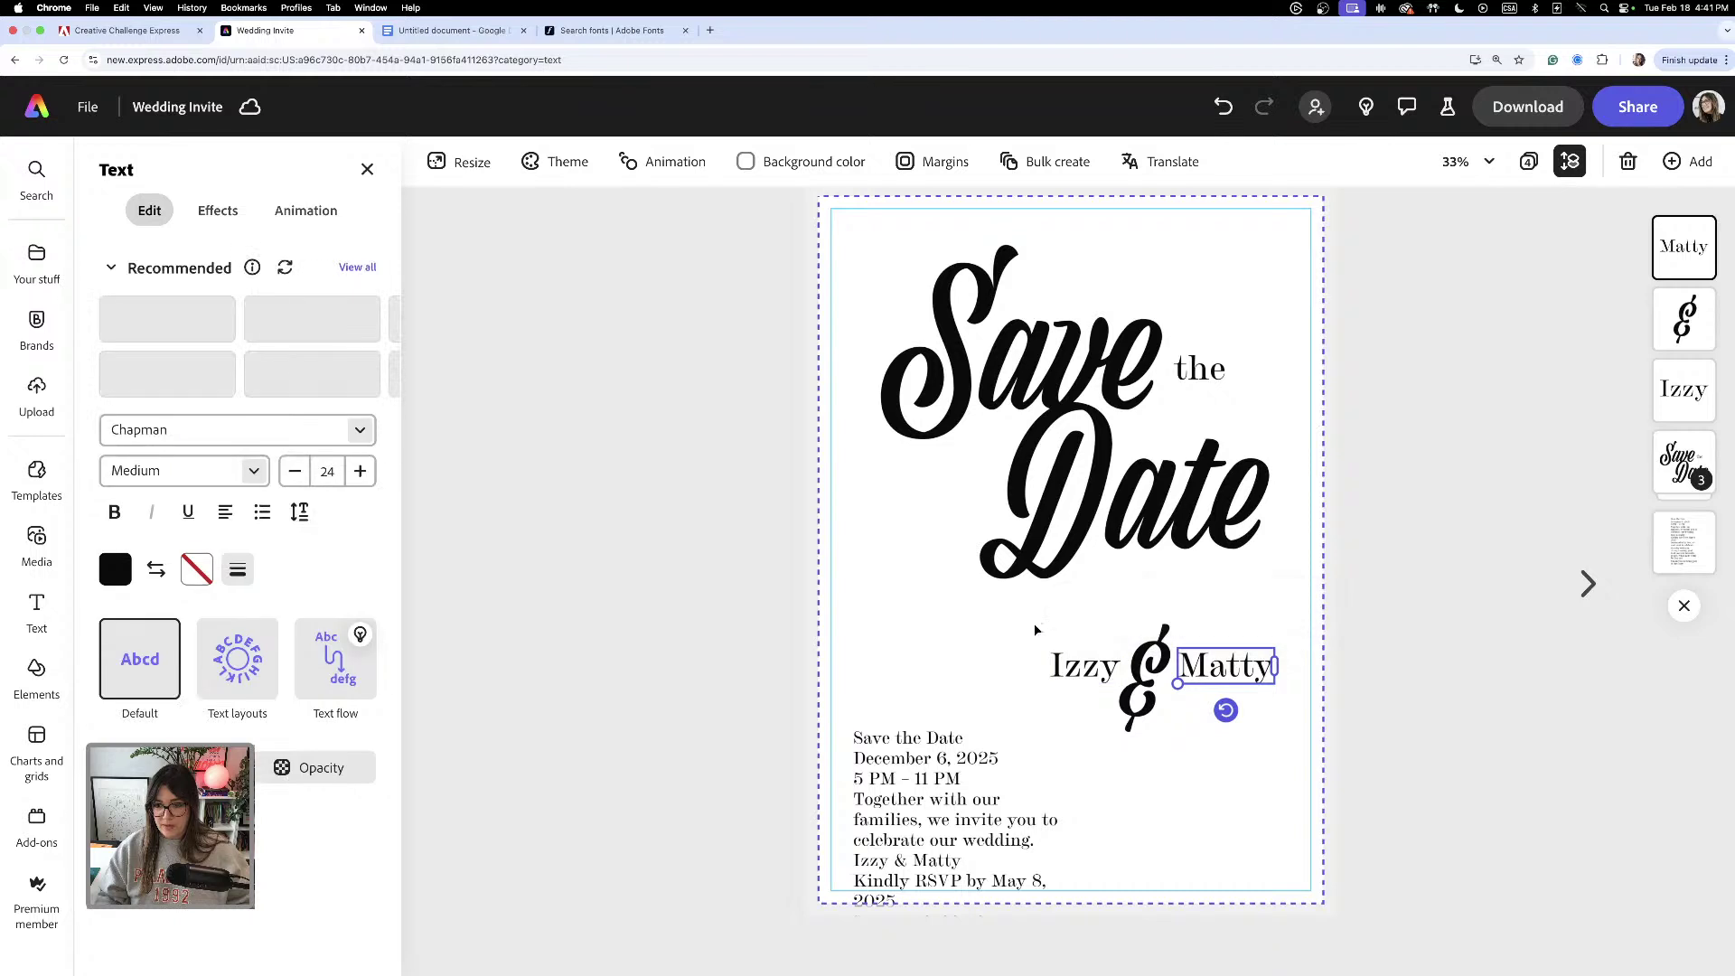
# - Group the names with the ampersand, shift the "Save the Date" group slightly left, and move the names group up beneath "Date"
pyautogui.moveTo(1036, 630); pyautogui.dragTo(1243, 600)
pyautogui.press('super+g')
pyautogui.moveTo(1251, 491); pyautogui.dragTo(1221, 485)
pyautogui.moveTo(1279, 601); pyautogui.dragTo(1223, 600)
pyautogui.click(1264, 761)
pyautogui.click(1262, 741)
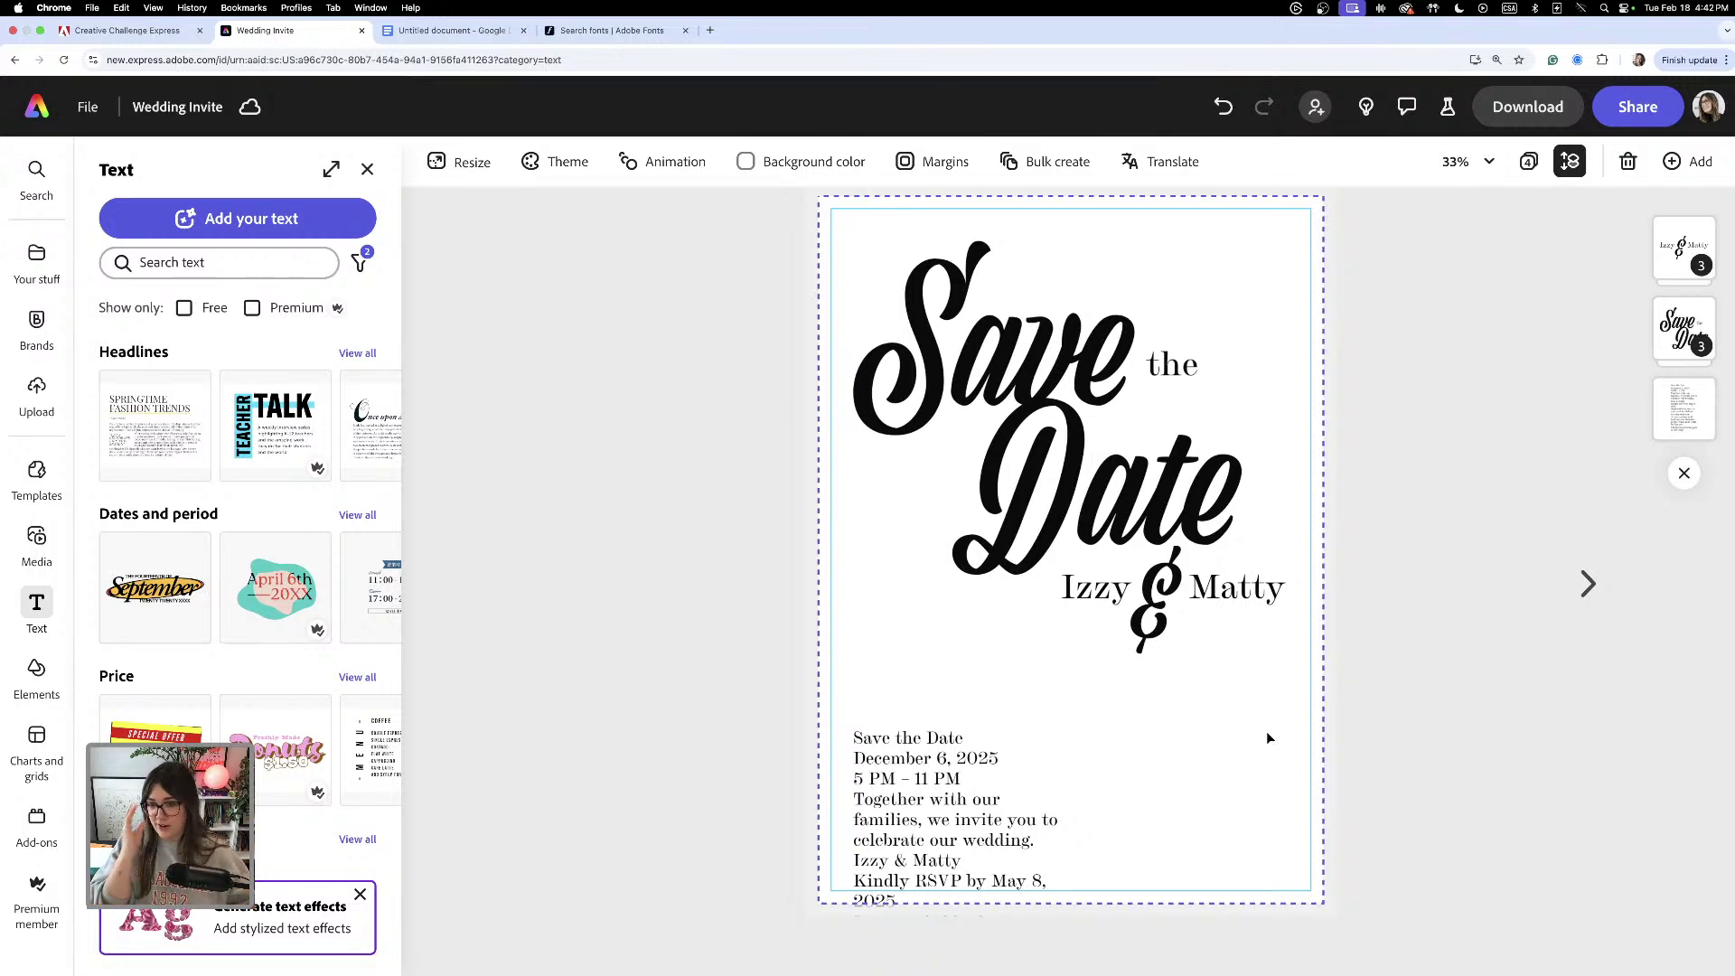
# - Move the remaining invitation text block up and widen it so its full wording fits on the page
pyautogui.moveTo(977, 828); pyautogui.dragTo(972, 722)
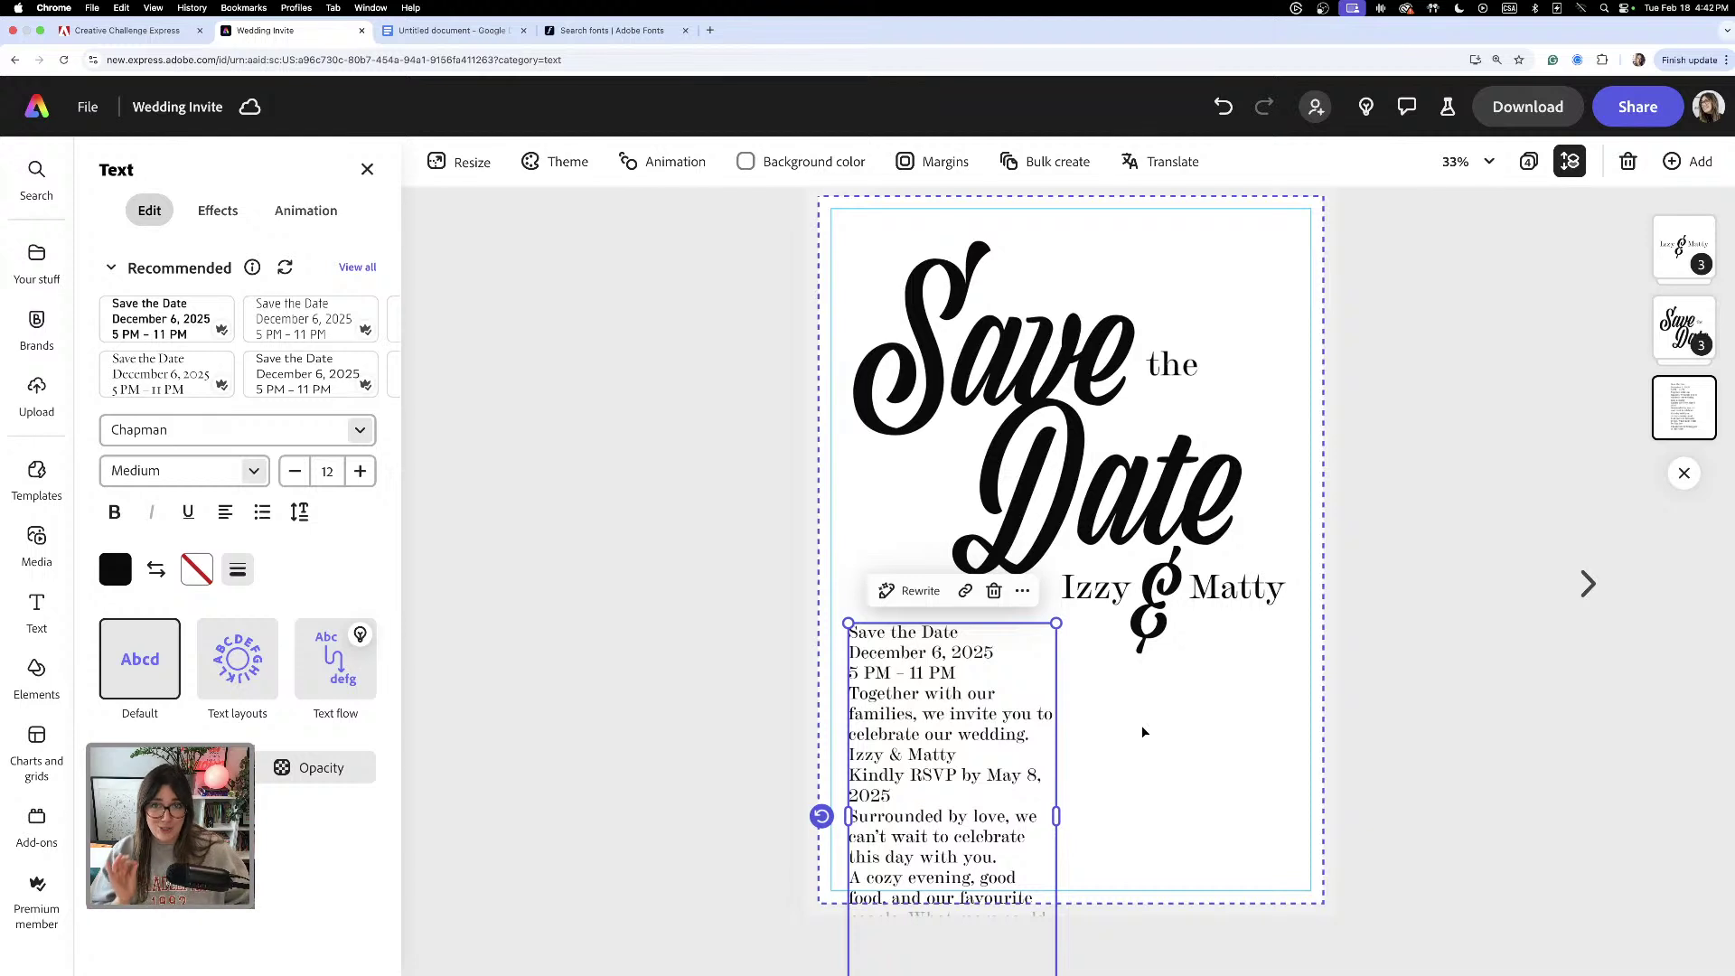
pyautogui.click(940, 734)
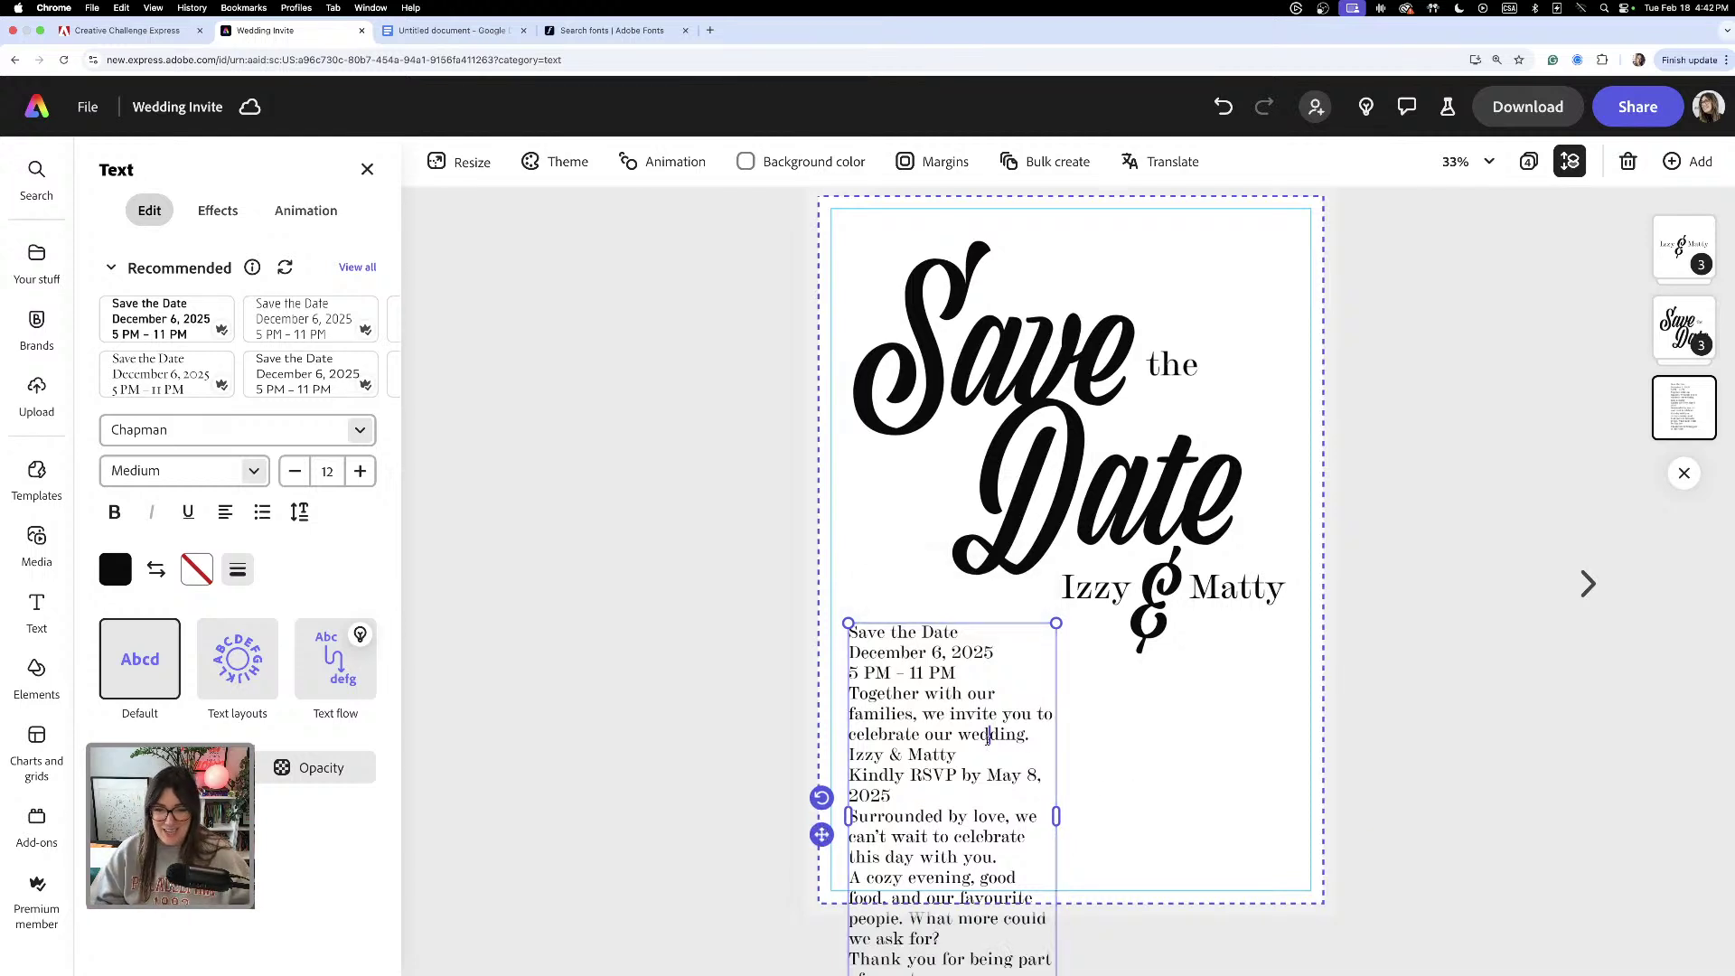
pyautogui.moveTo(1056, 816); pyautogui.dragTo(1209, 804)
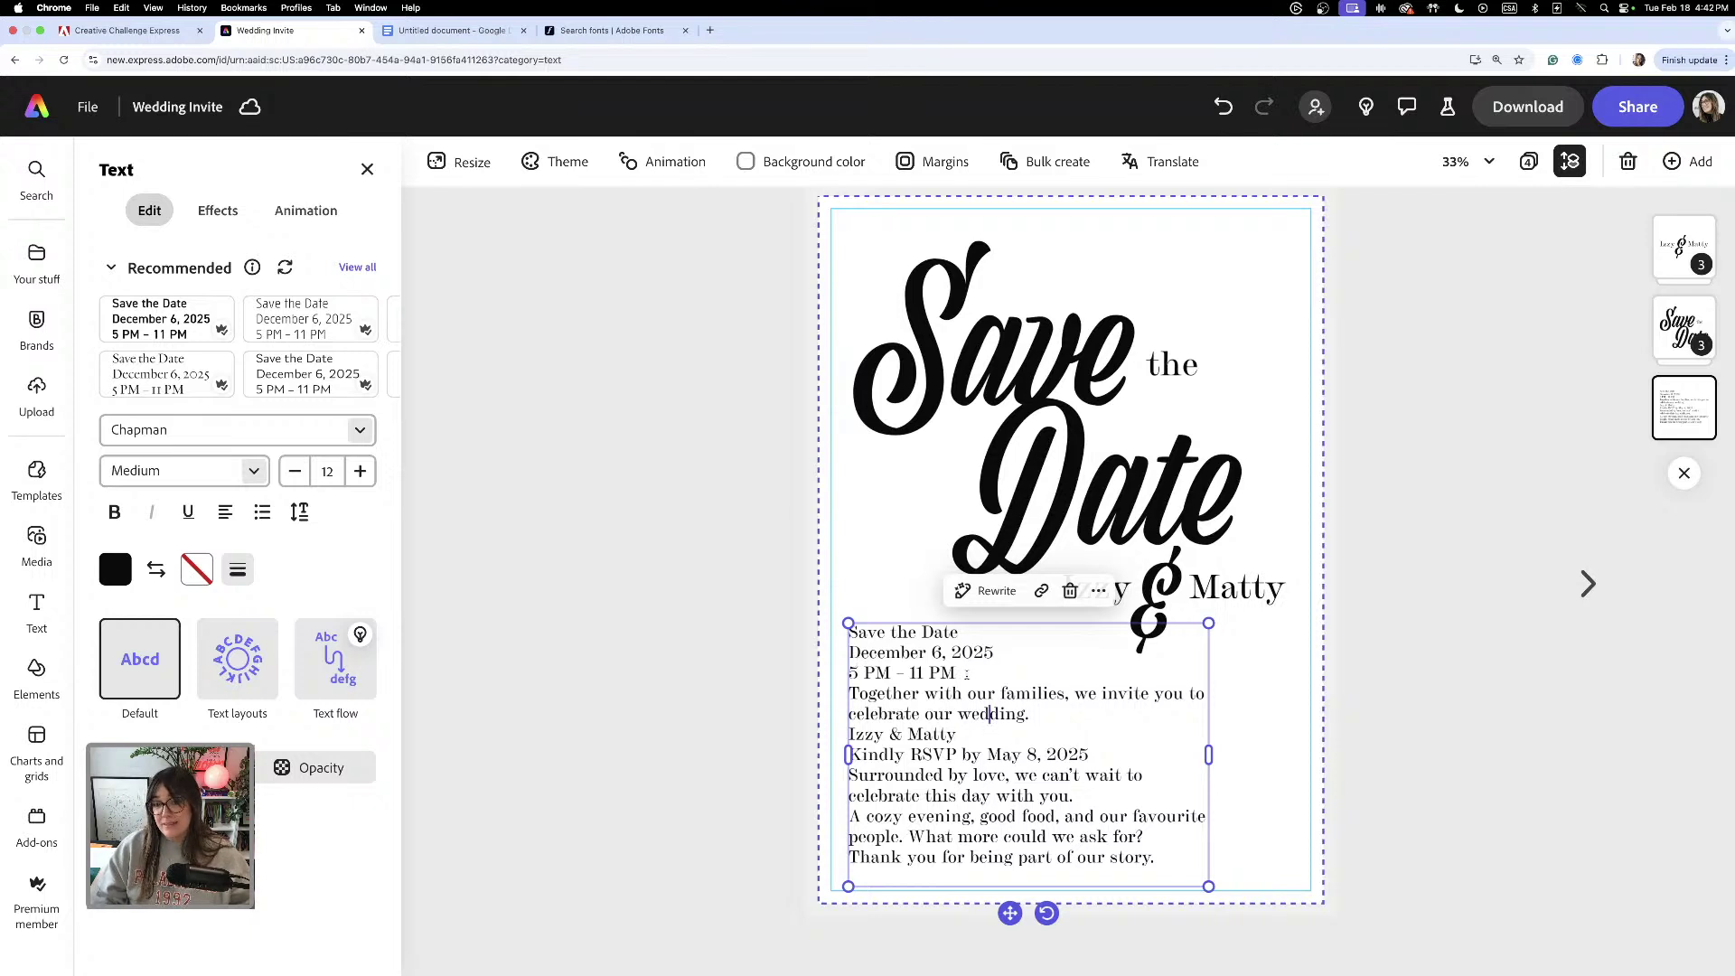
# - Split "December 6, 2025" and "5 PM – 11 PM" out of the invitation block into a separate text box below the names
pyautogui.moveTo(965, 674); pyautogui.dragTo(850, 654)
pyautogui.press('super+c')
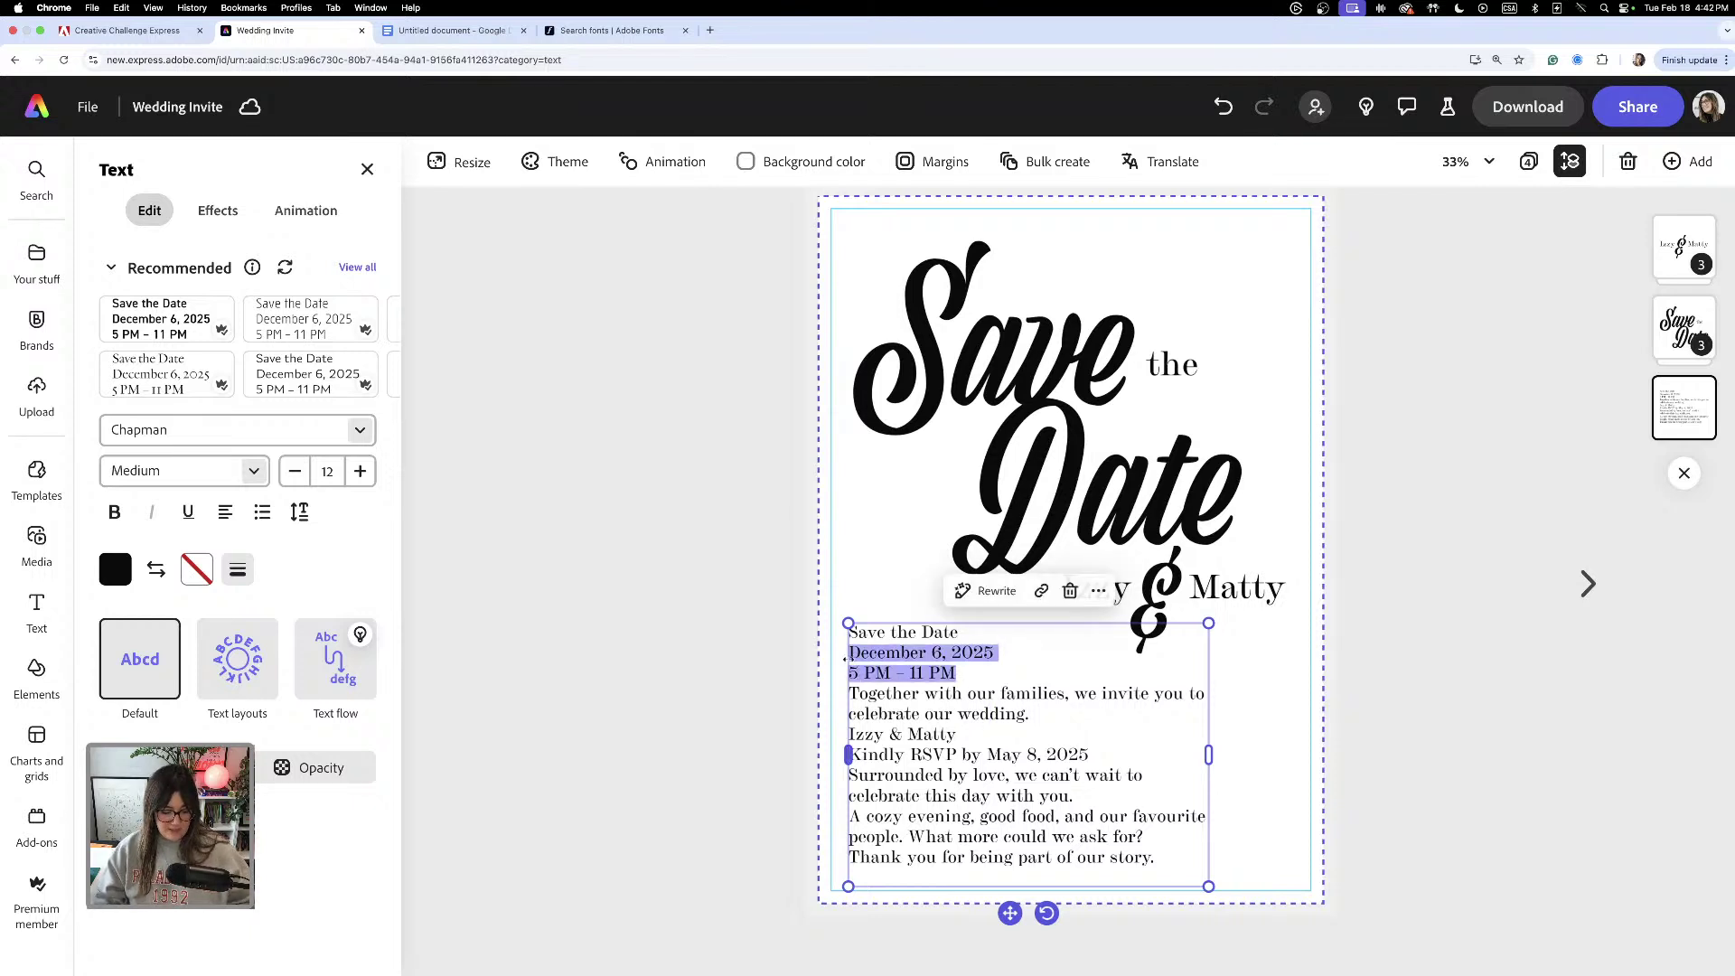
pyautogui.press('BackSpace')
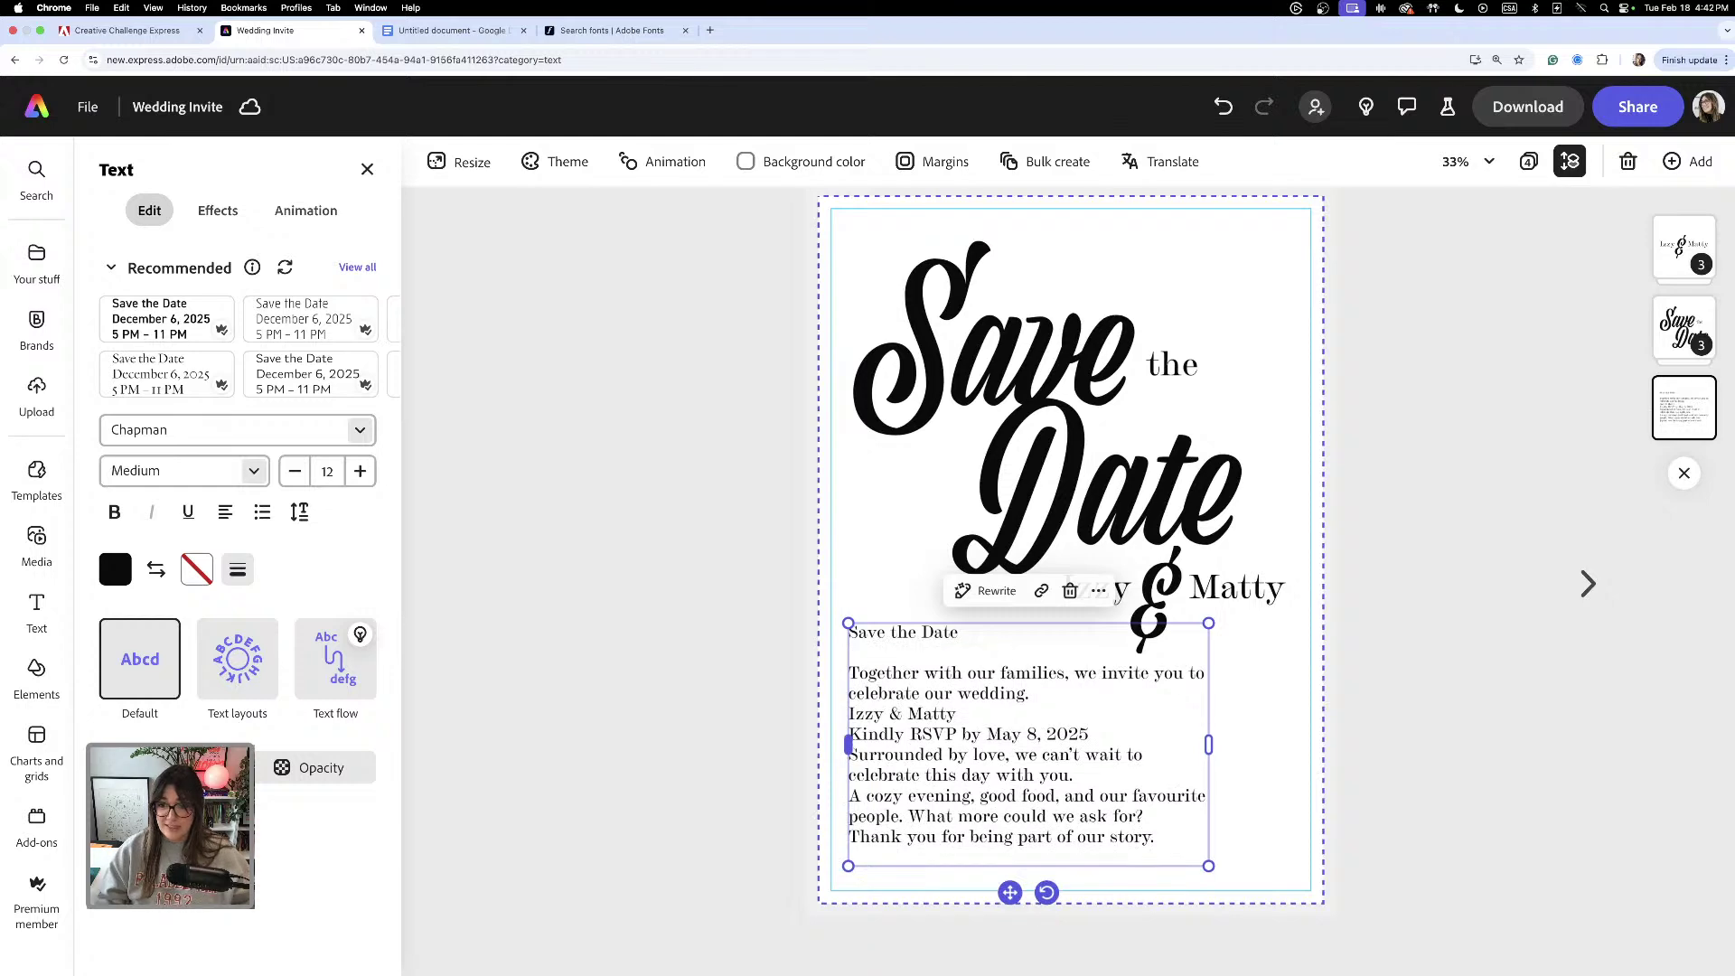
pyautogui.moveTo(921, 646); pyautogui.dragTo(1181, 835)
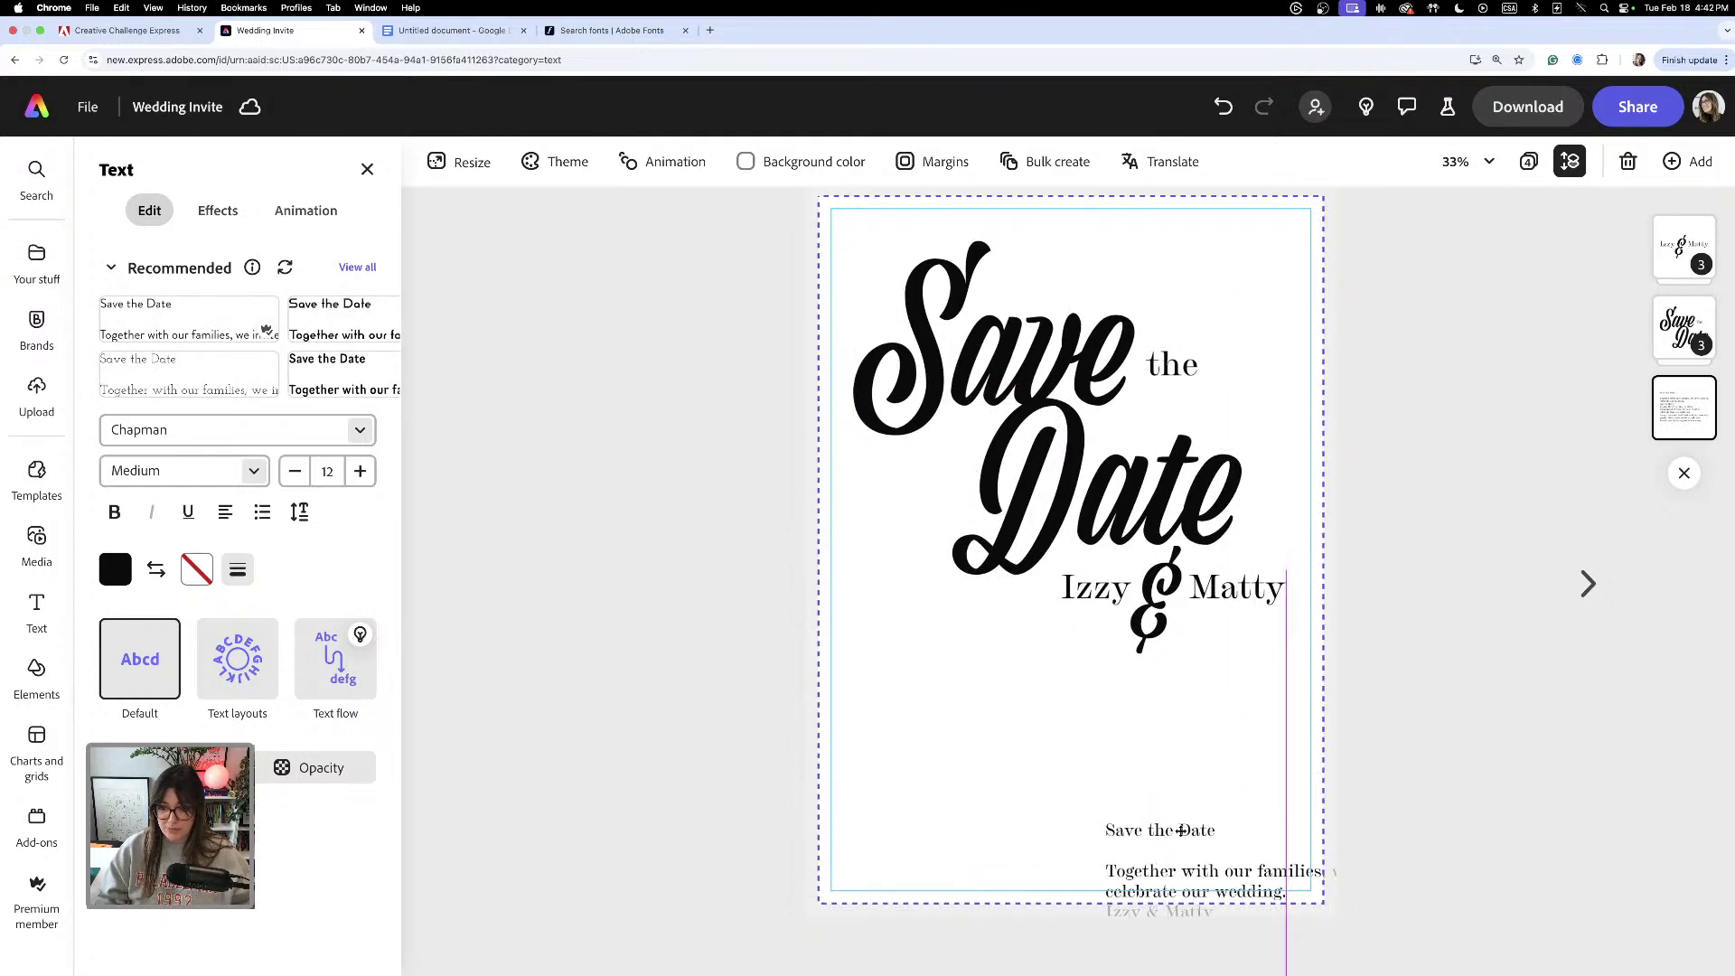
pyautogui.press('super+v')
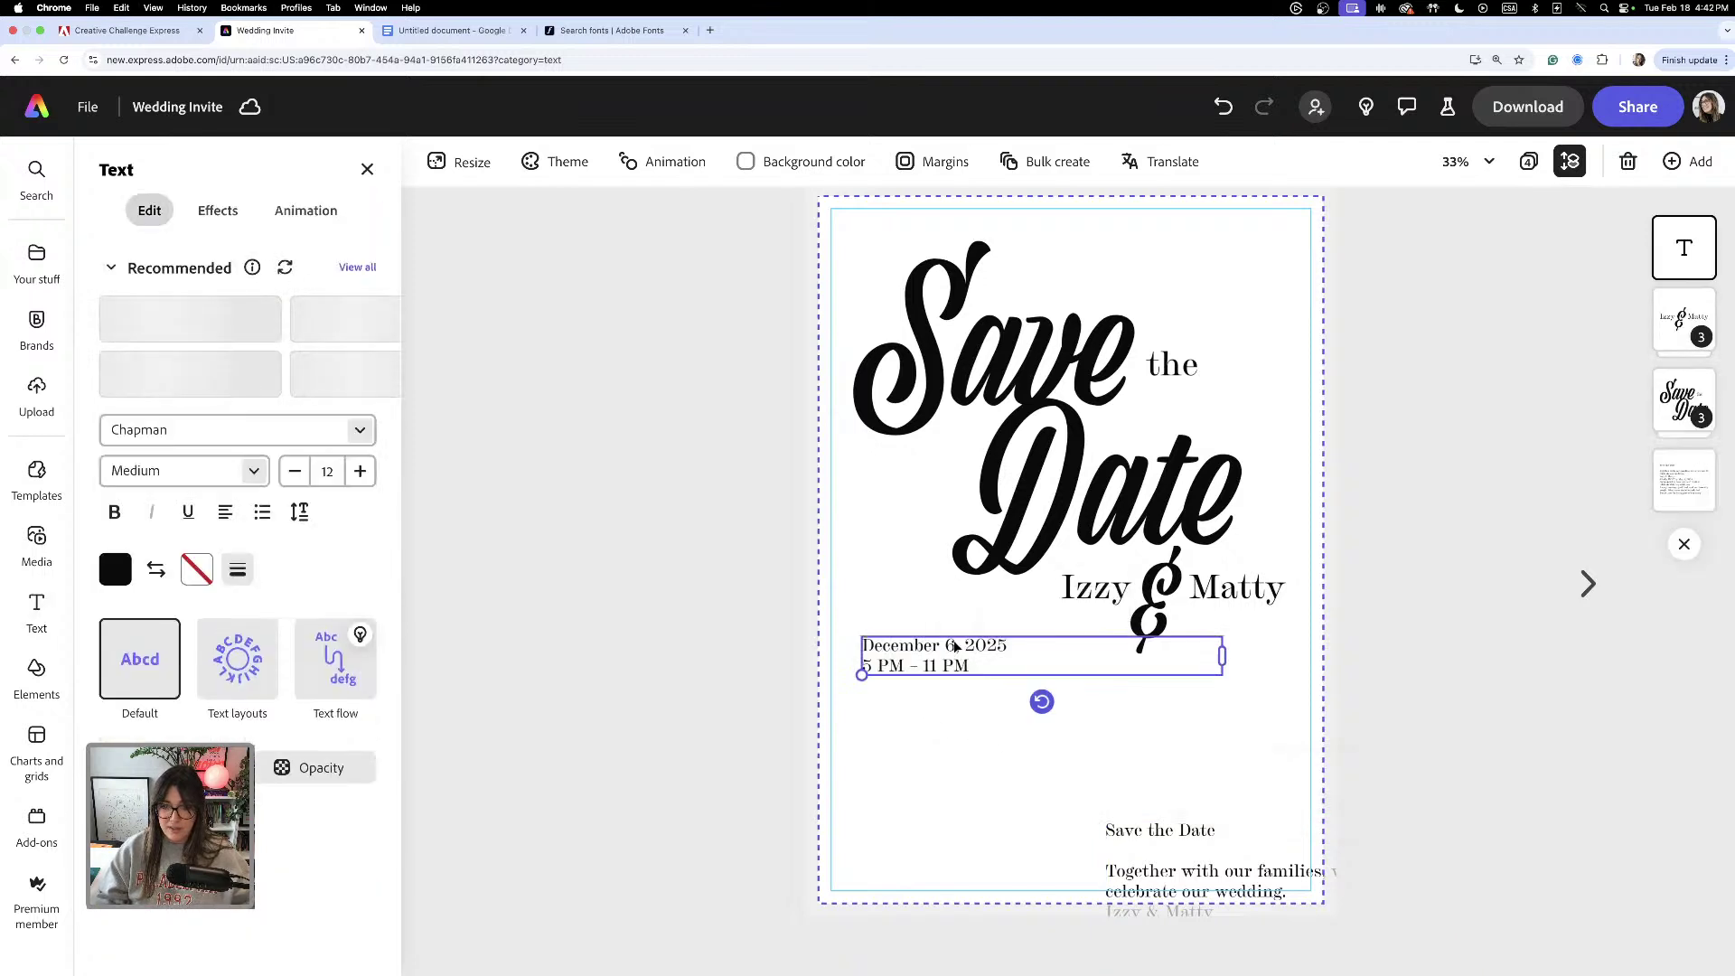
pyautogui.moveTo(961, 664); pyautogui.dragTo(1231, 737)
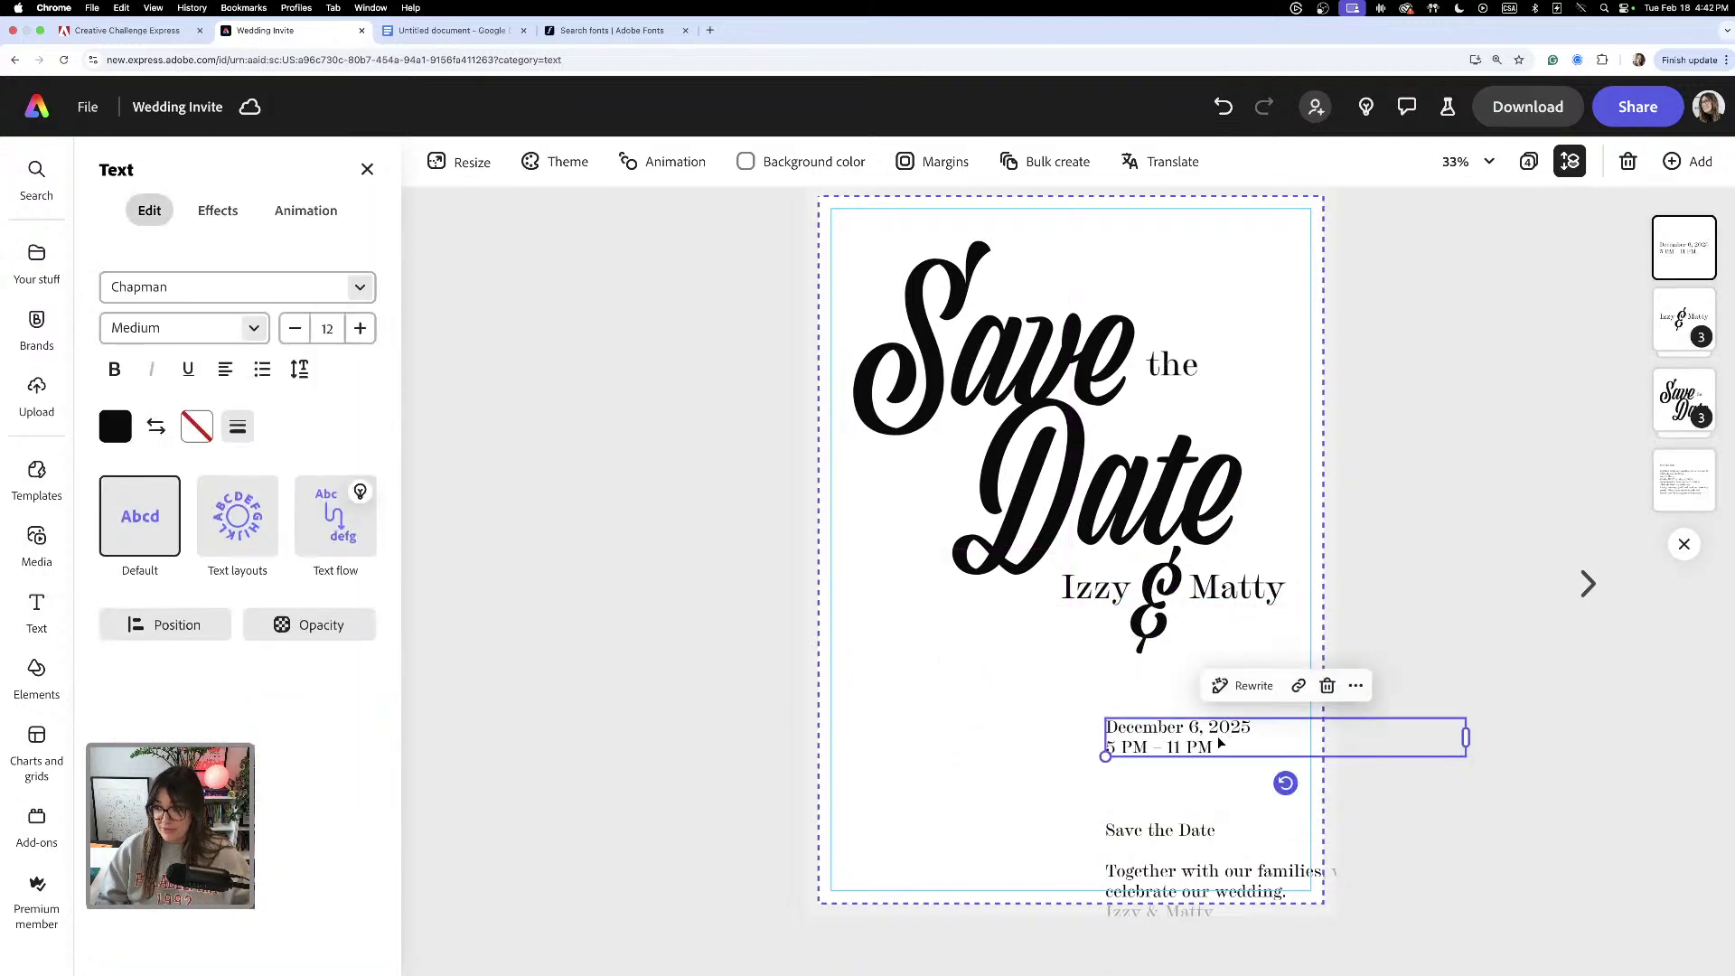
# - Scale the invitation block down to 9 pt at the page's lower left, and fit and right-align the date box under the names
pyautogui.moveTo(1212, 842); pyautogui.dragTo(991, 783)
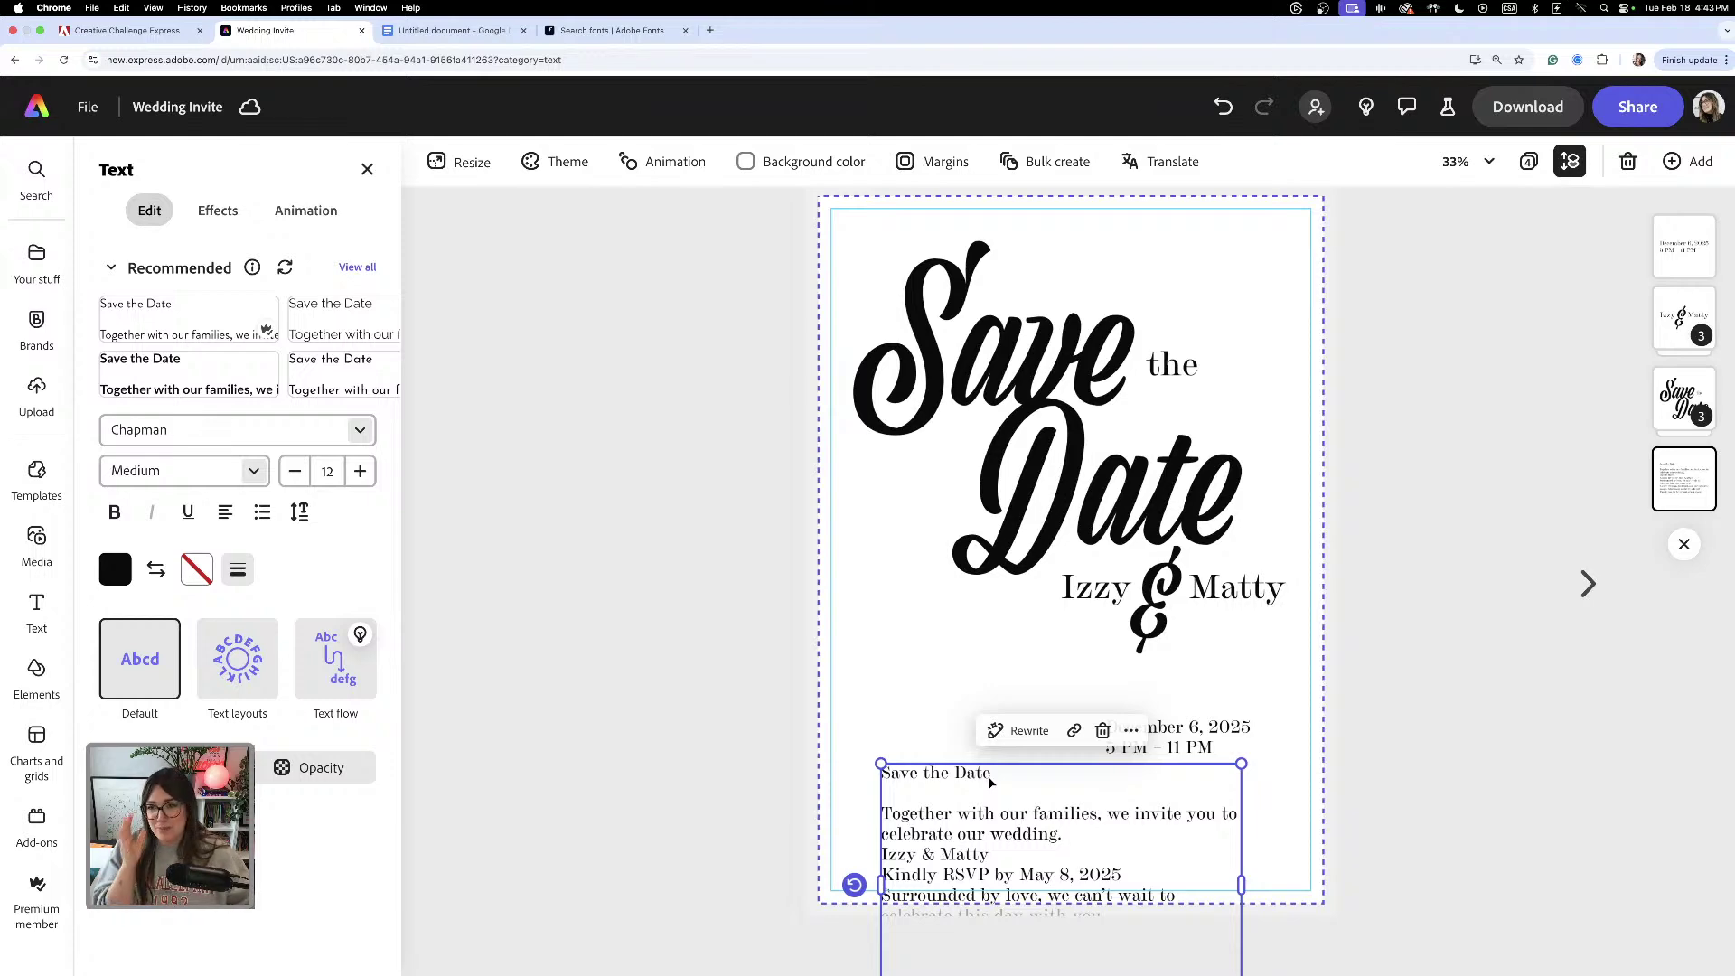
pyautogui.moveTo(986, 824); pyautogui.dragTo(960, 788)
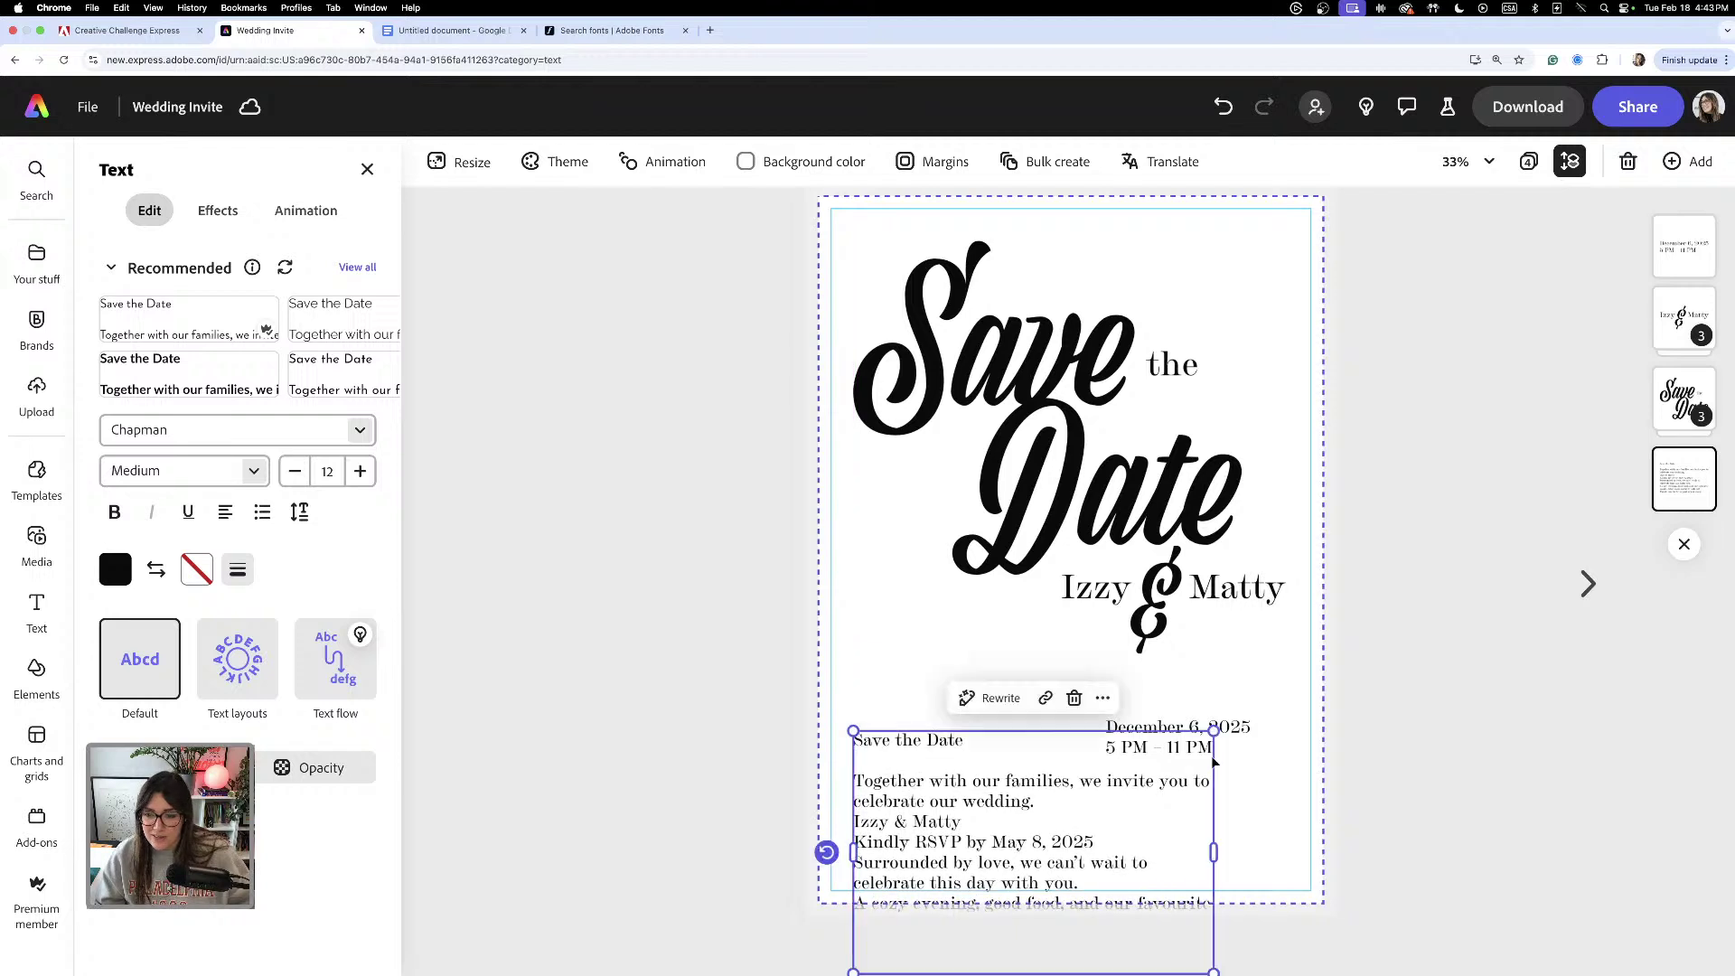
pyautogui.moveTo(1413, 754); pyautogui.dragTo(1379, 714)
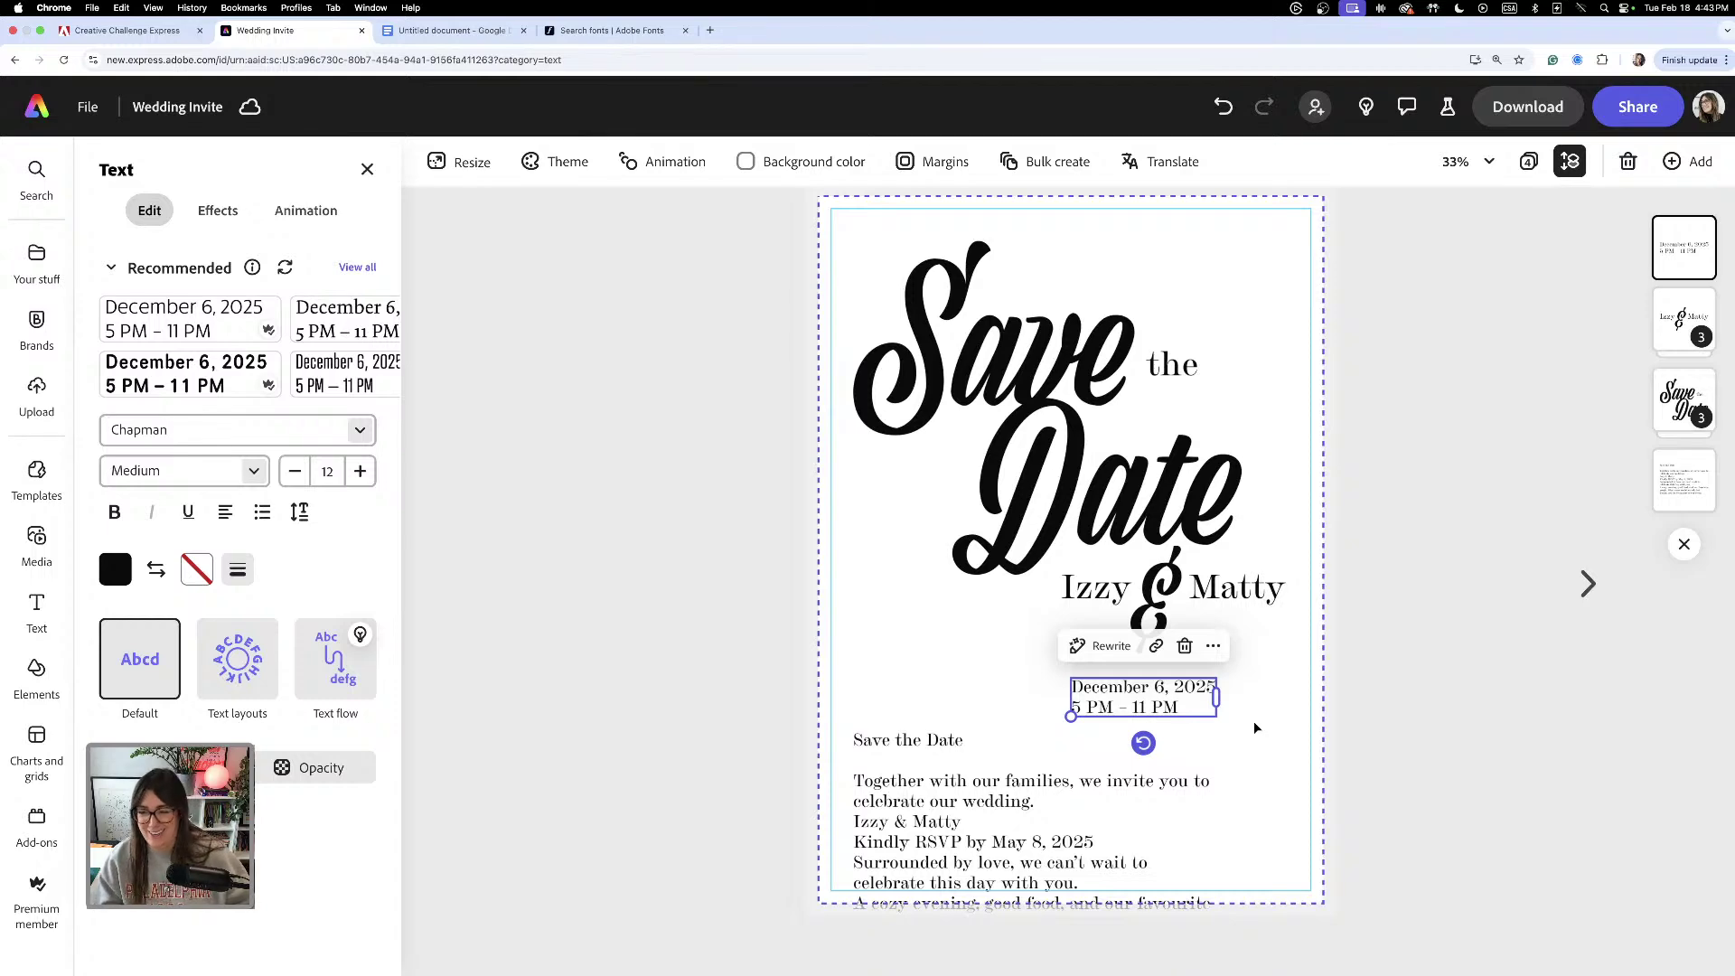
pyautogui.moveTo(971, 810)
pyautogui.mouseDown()
pyautogui.moveTo(962, 781)
pyautogui.moveTo(955, 805)
pyautogui.mouseUp()
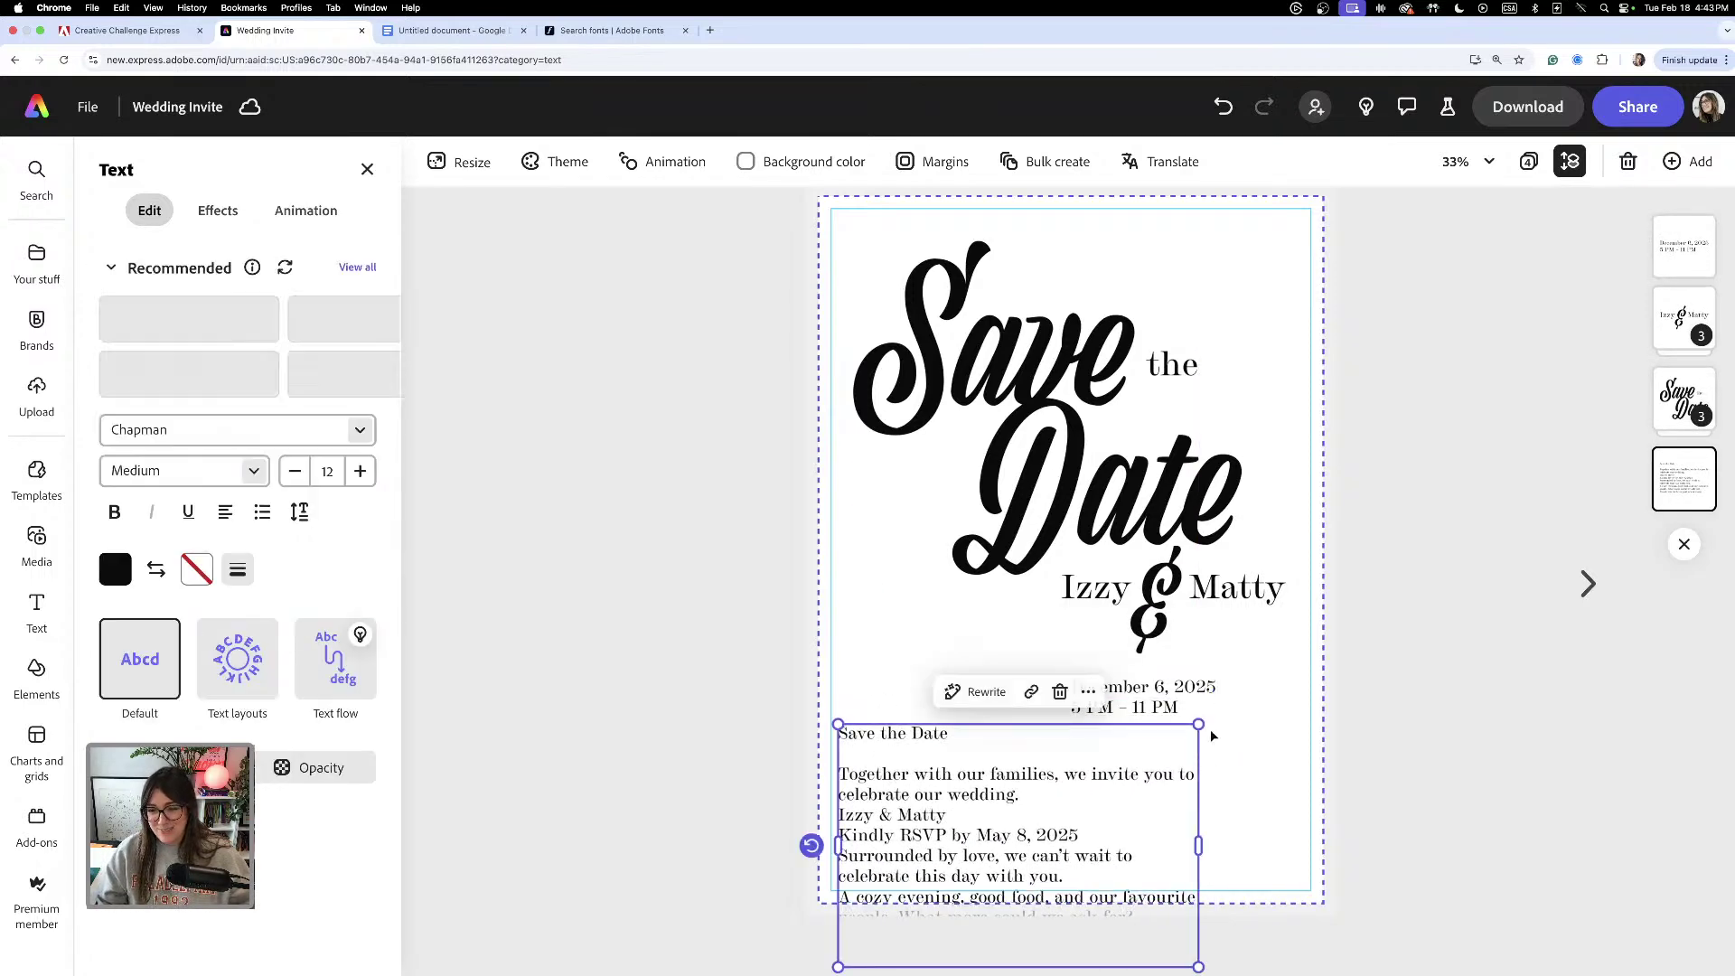
pyautogui.moveTo(1198, 725); pyautogui.dragTo(1049, 757)
pyautogui.click(1172, 687)
pyautogui.moveTo(1172, 687); pyautogui.dragTo(1242, 687)
pyautogui.click(887, 838)
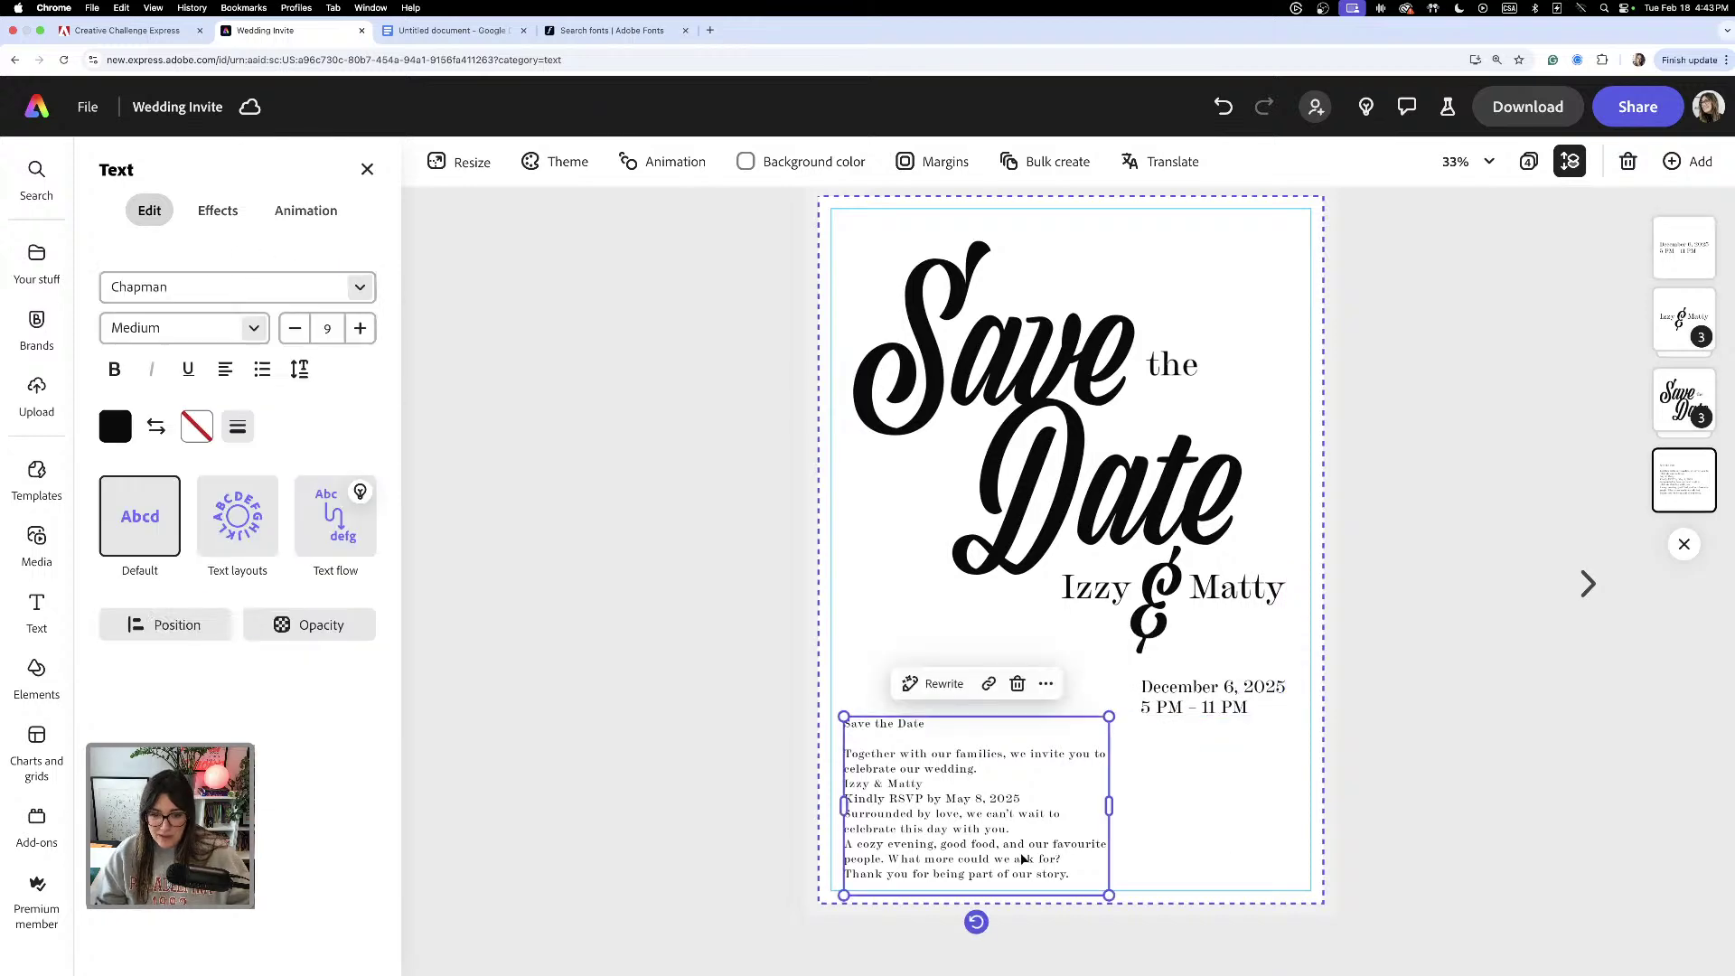
# - Copy "Together with our families, we invite you to celebrate our wedding." into a text box below the date, and delete the invitation block
pyautogui.doubleClick(887, 837)
pyautogui.press('super+equal')
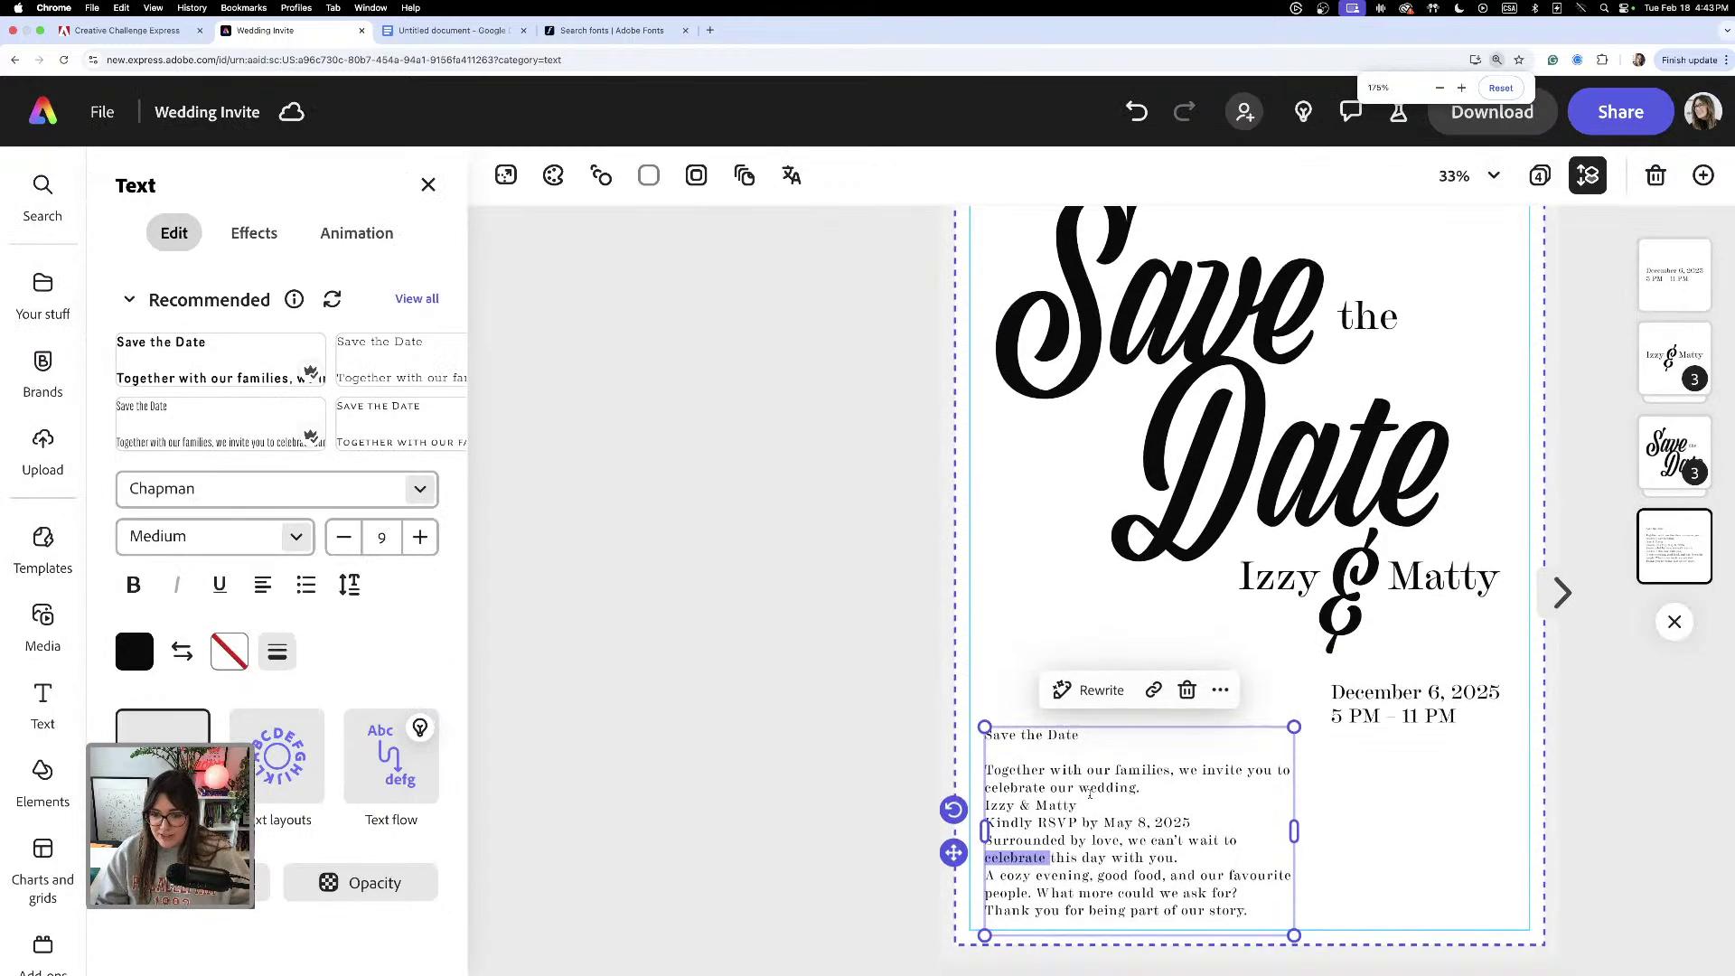
pyautogui.scroll(-2, 1089, 792)
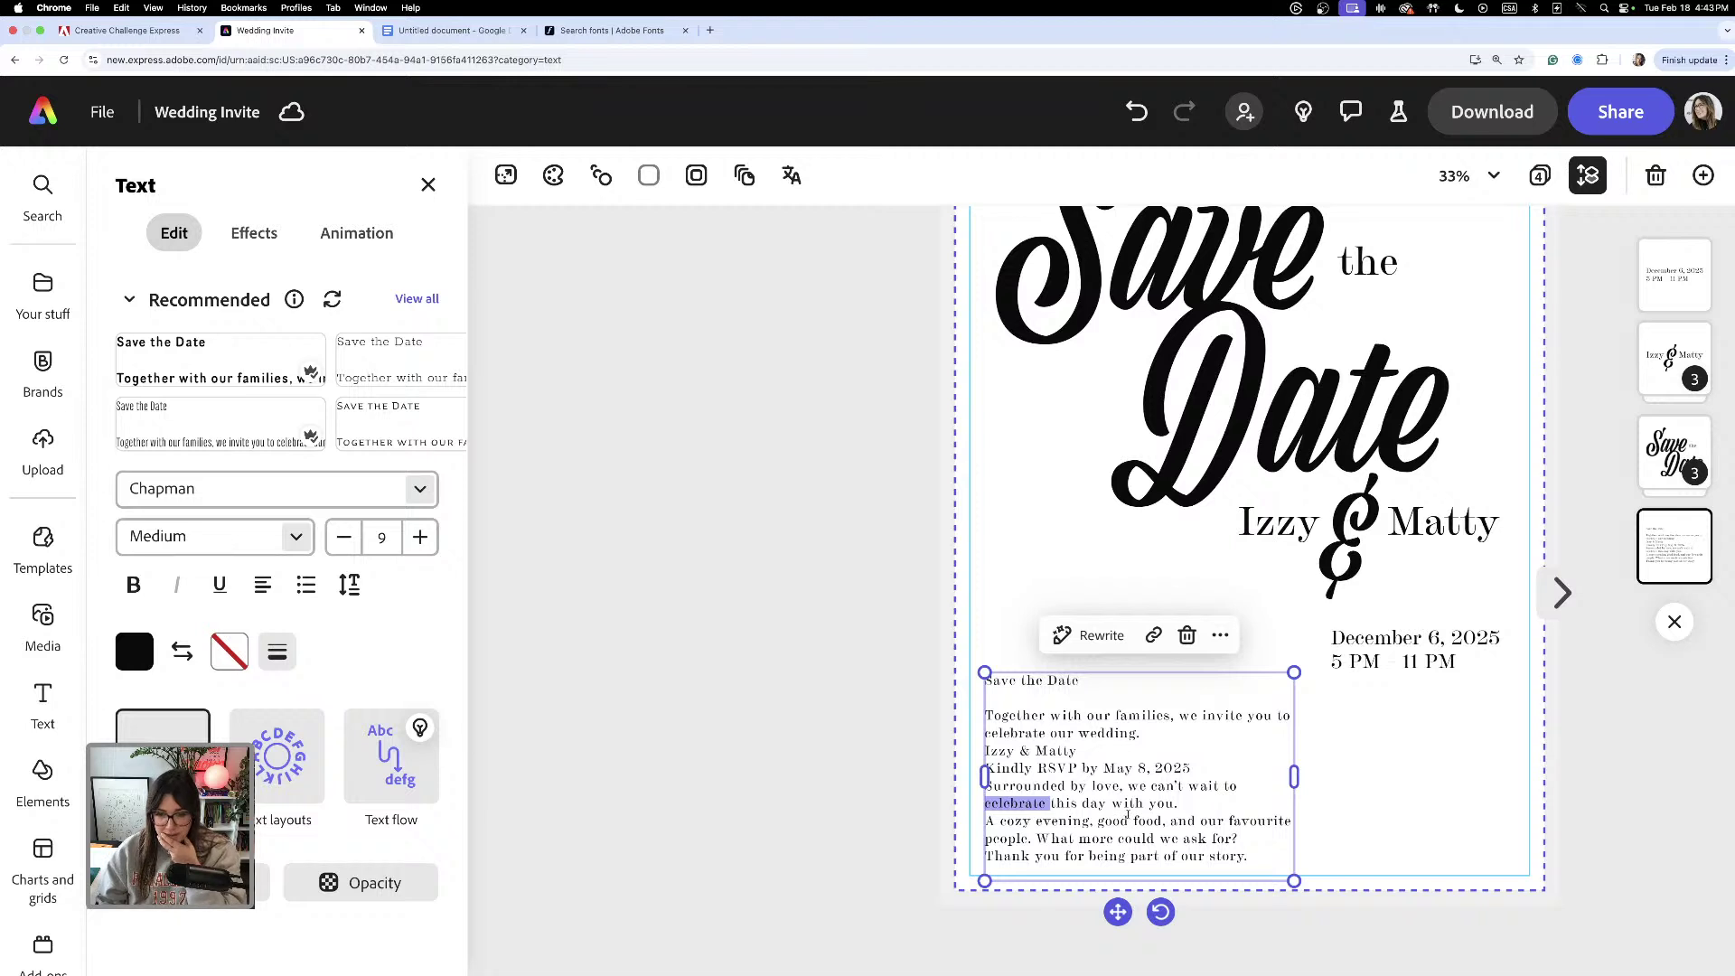
pyautogui.click(1234, 803)
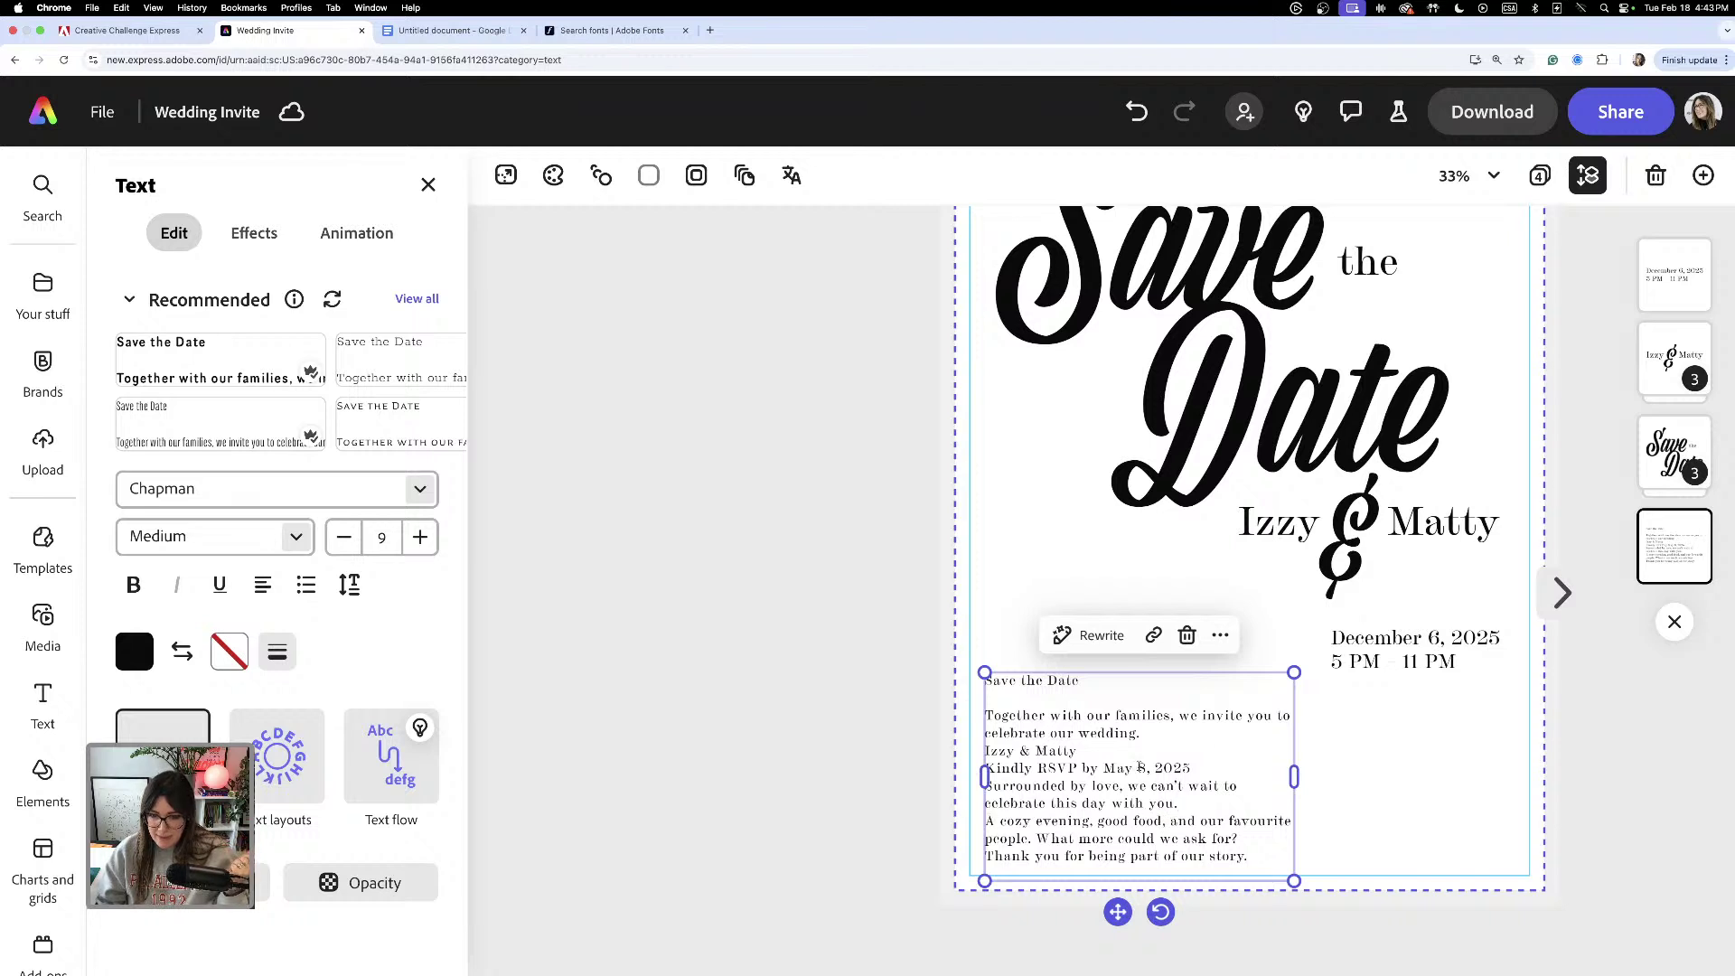
pyautogui.moveTo(1153, 734); pyautogui.dragTo(987, 716)
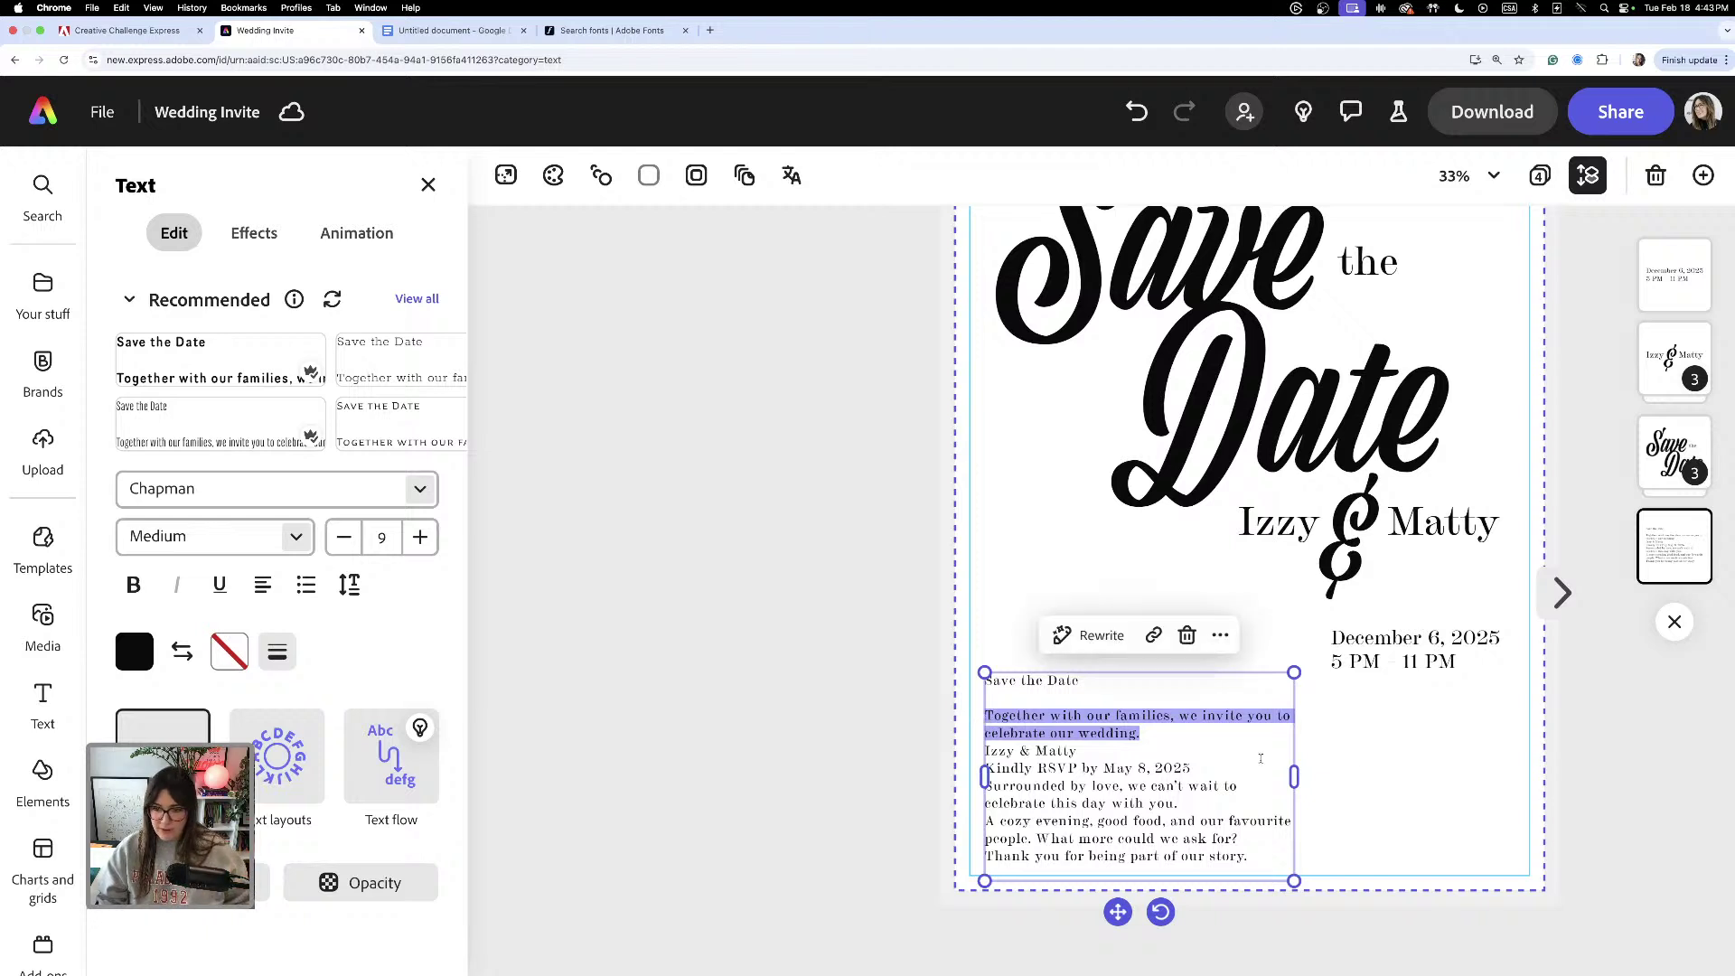
pyautogui.click(1482, 757)
pyautogui.press('super+v')
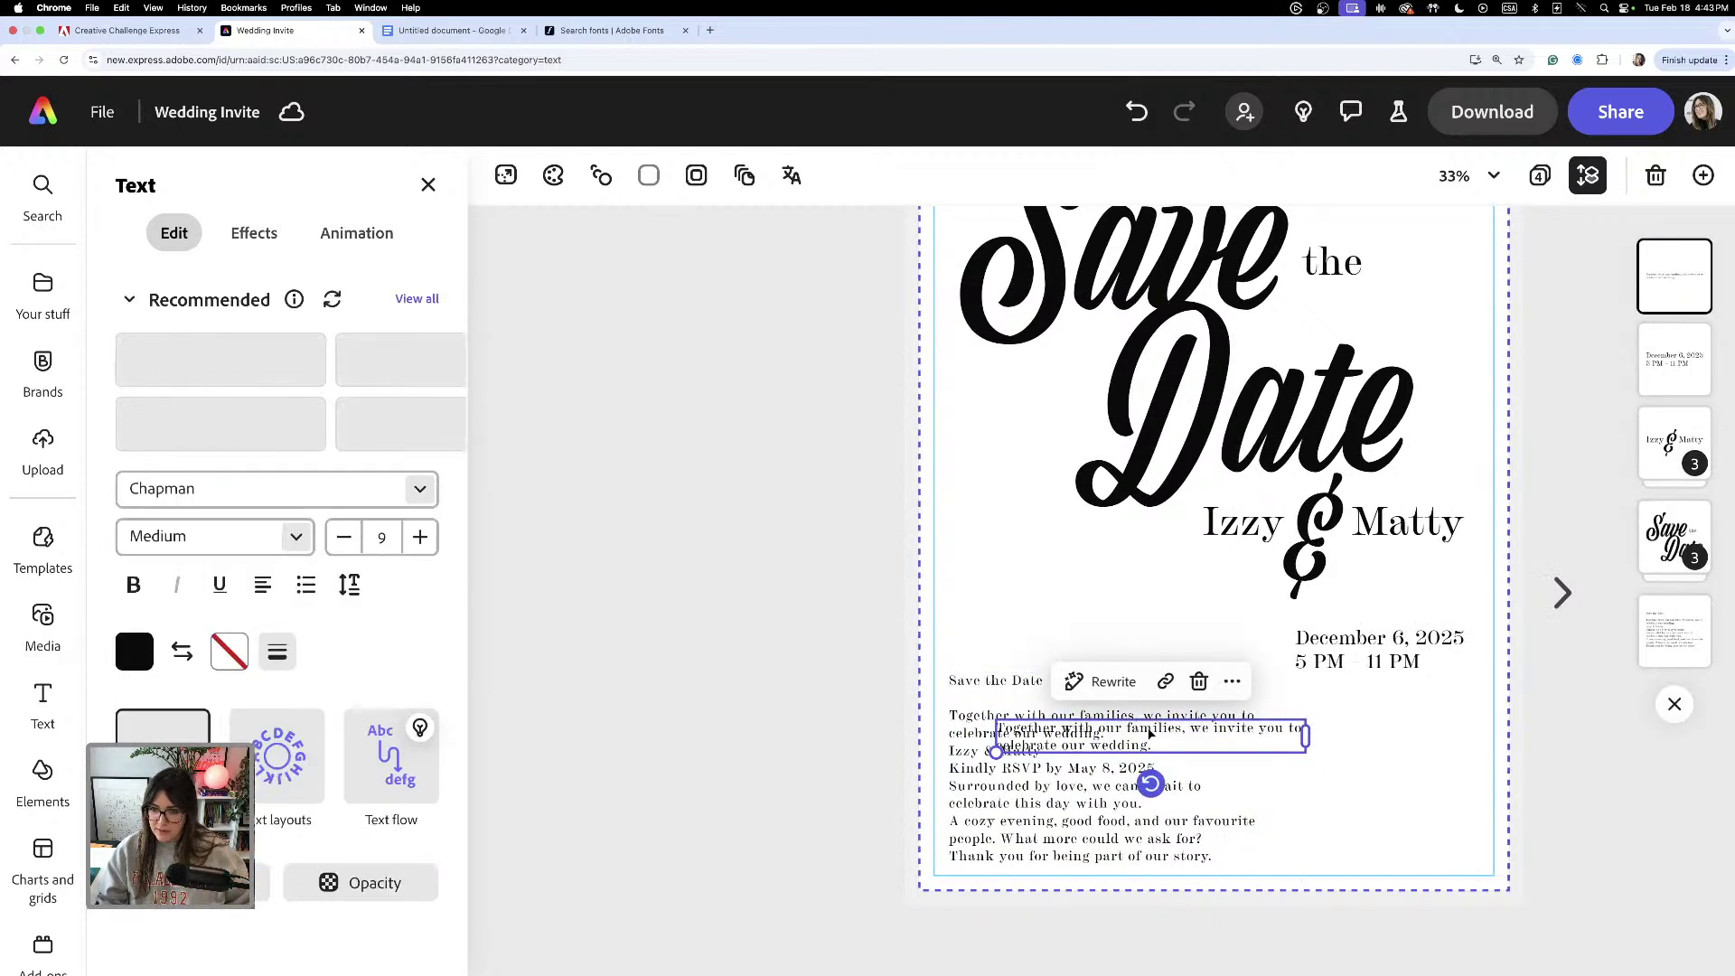
pyautogui.click(1085, 749)
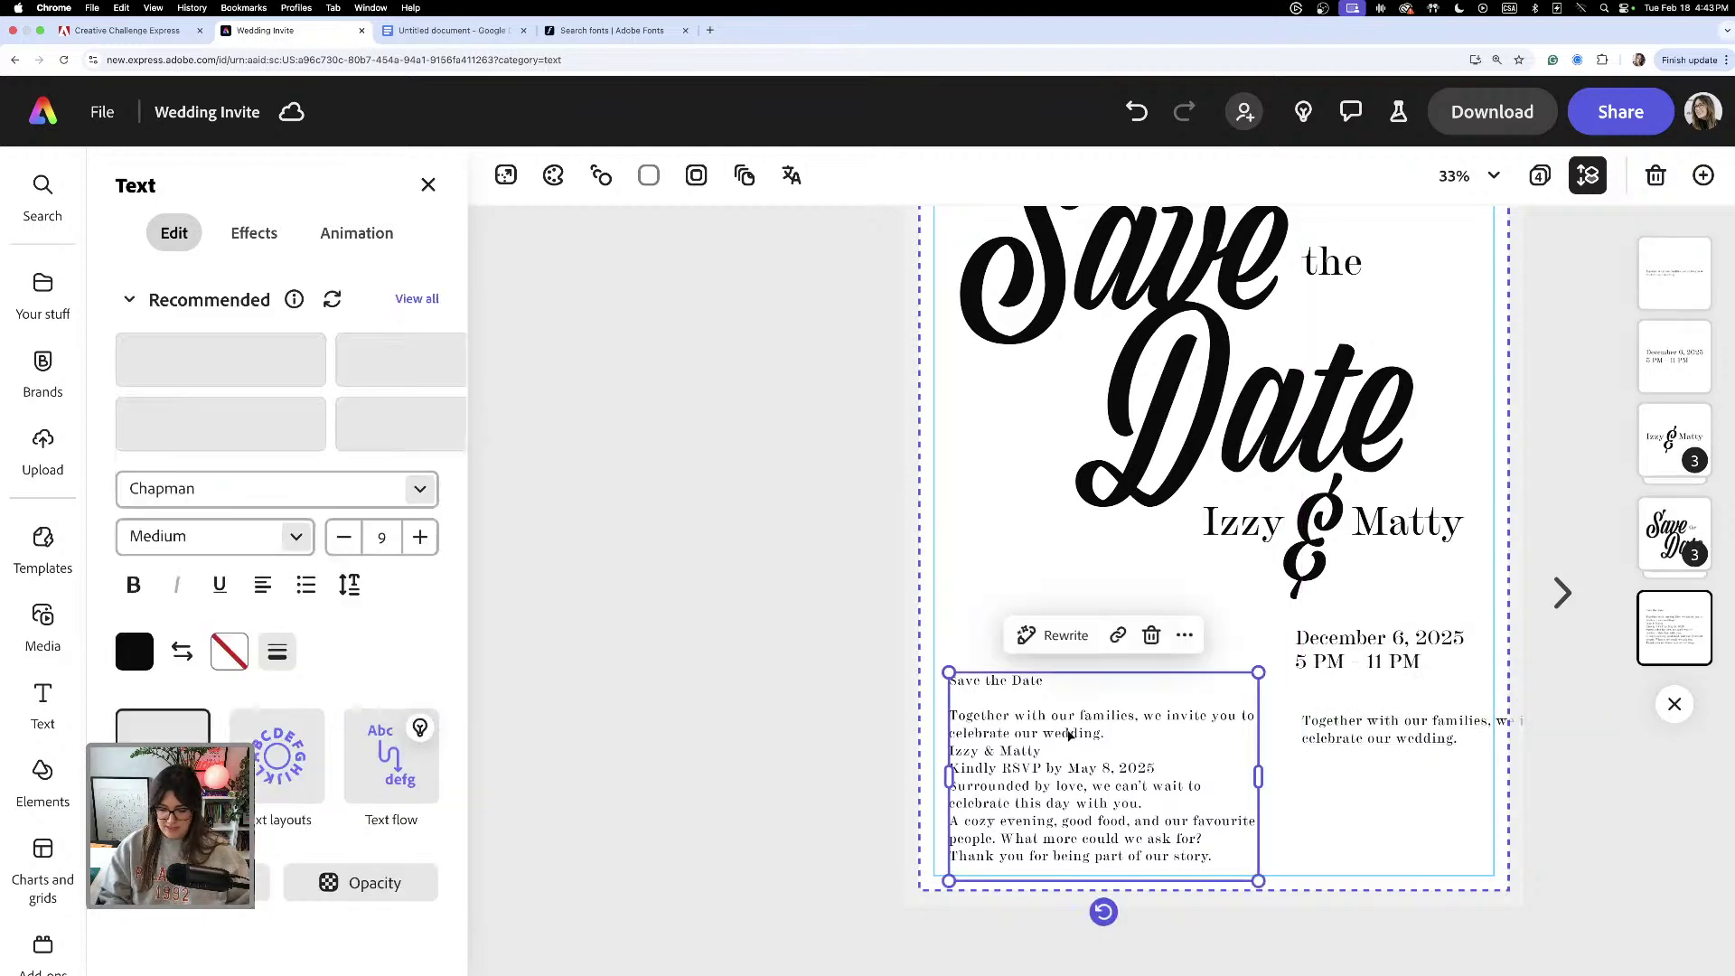
pyautogui.press('Delete')
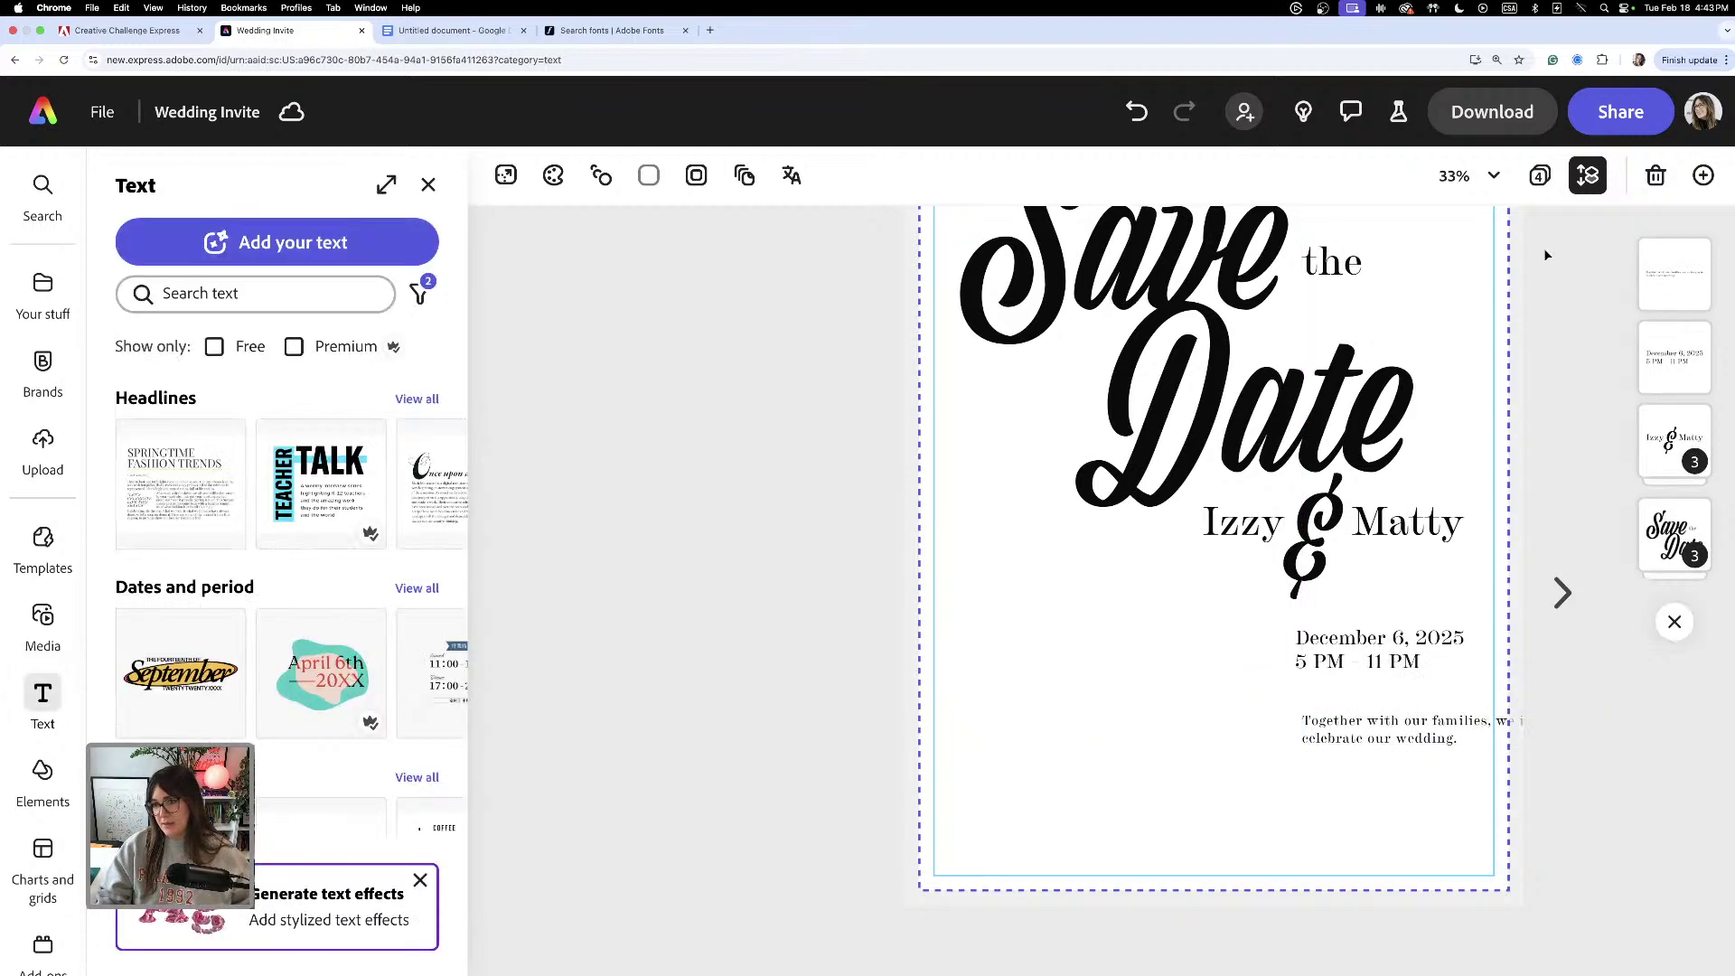
# - Paste the full invitation text block onto page 2 for reference and return to page 1
pyautogui.click(1577, 595)
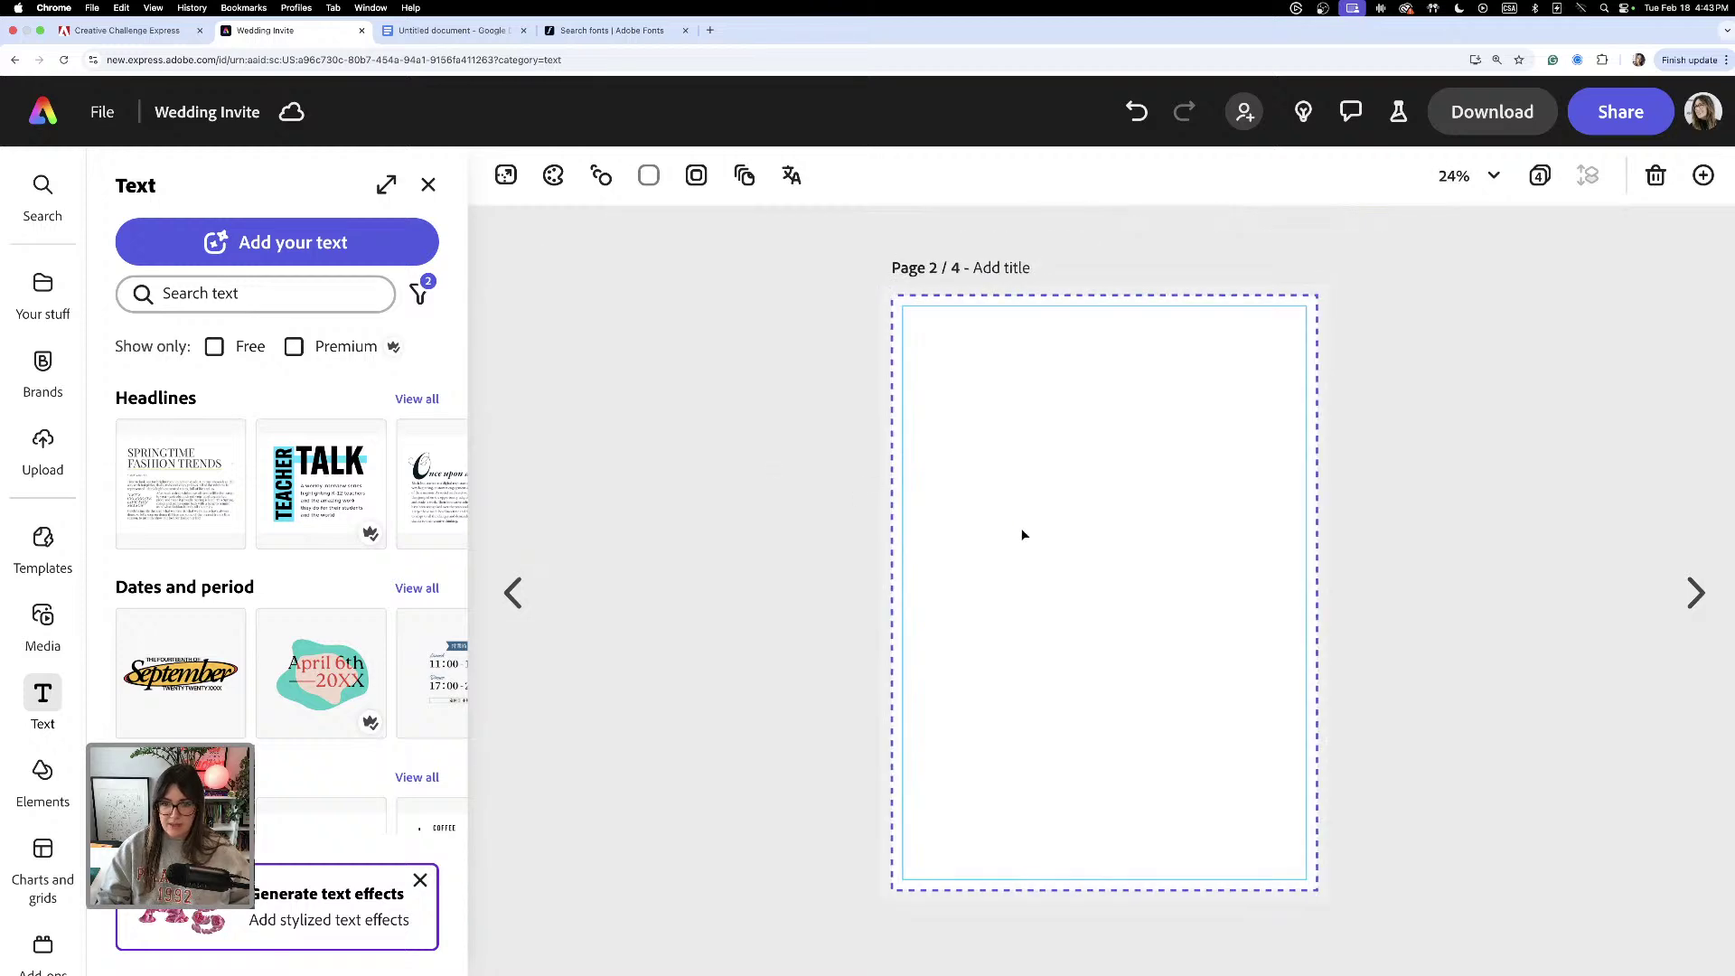
pyautogui.press('cmd+v')
pyautogui.moveTo(1049, 787); pyautogui.dragTo(1097, 627)
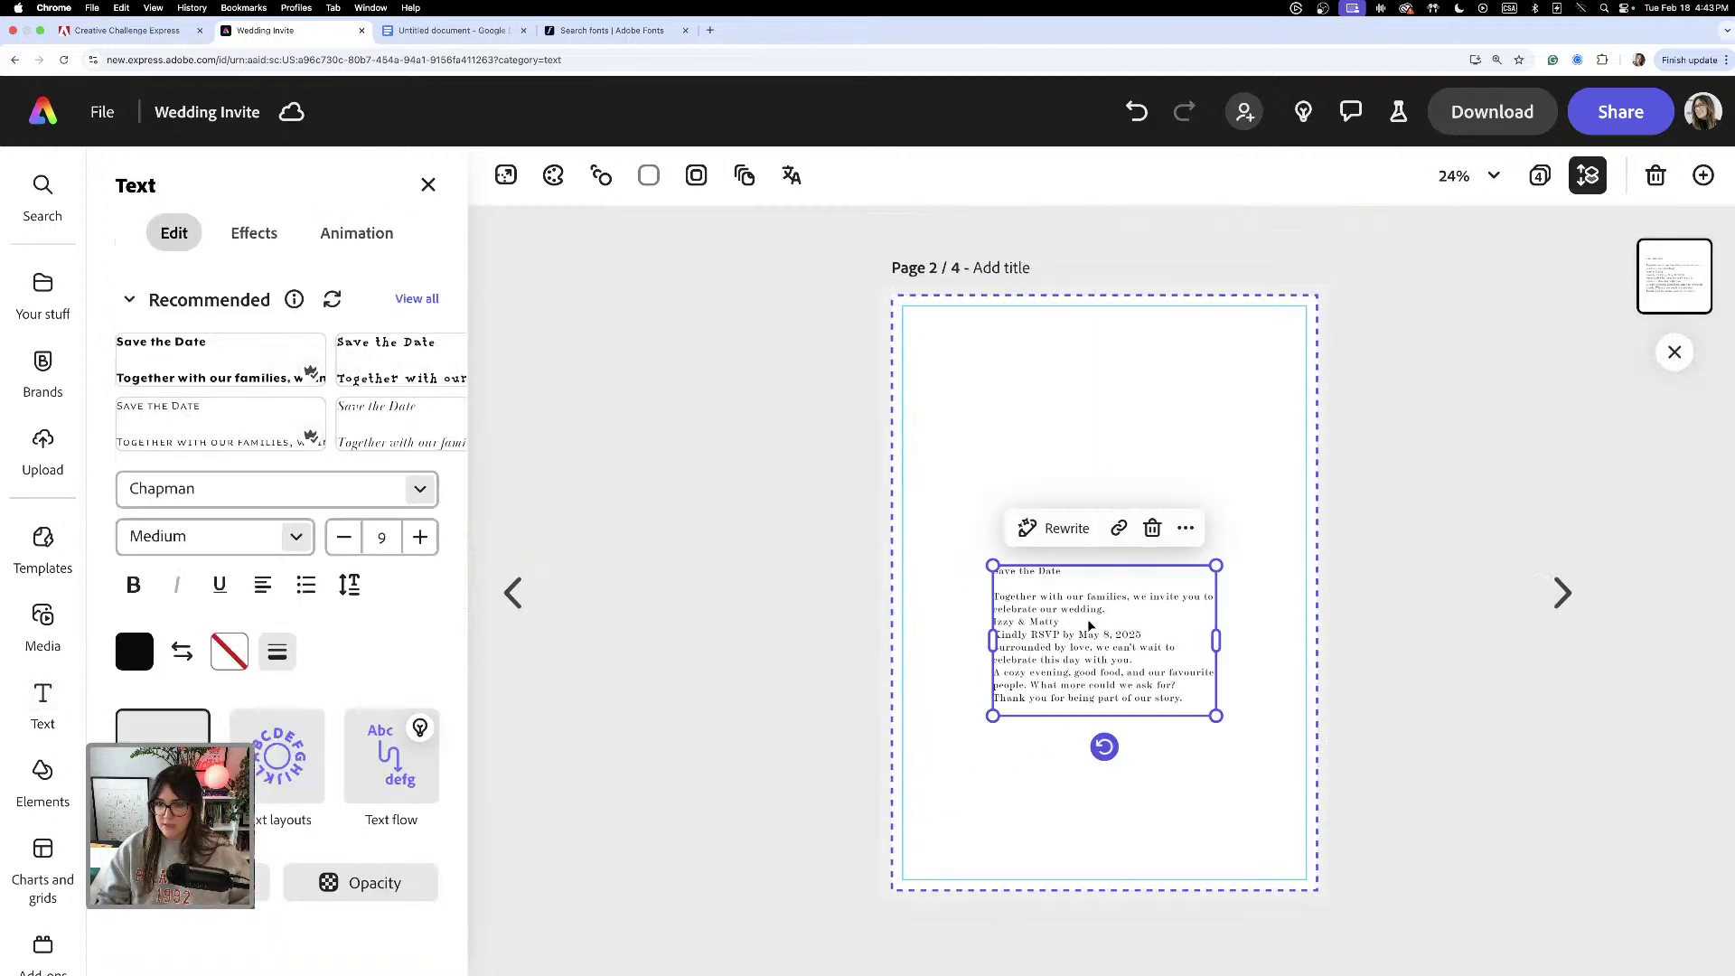
pyautogui.click(1025, 423)
pyautogui.click(1540, 175)
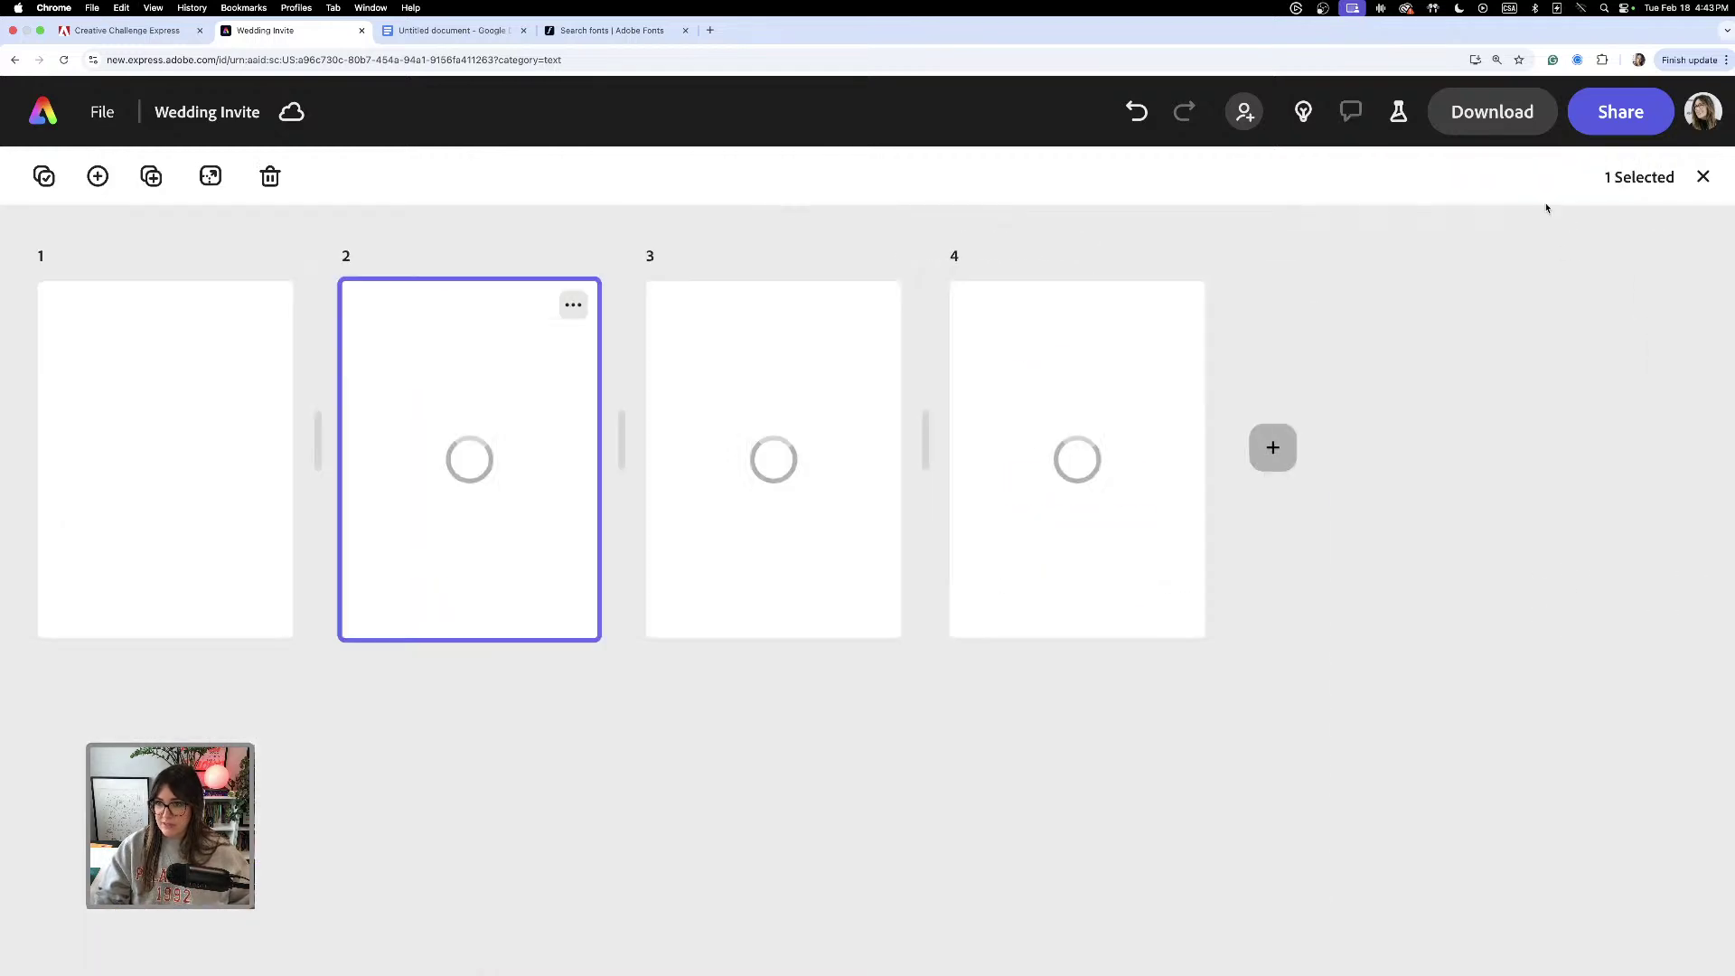
pyautogui.doubleClick(218, 518)
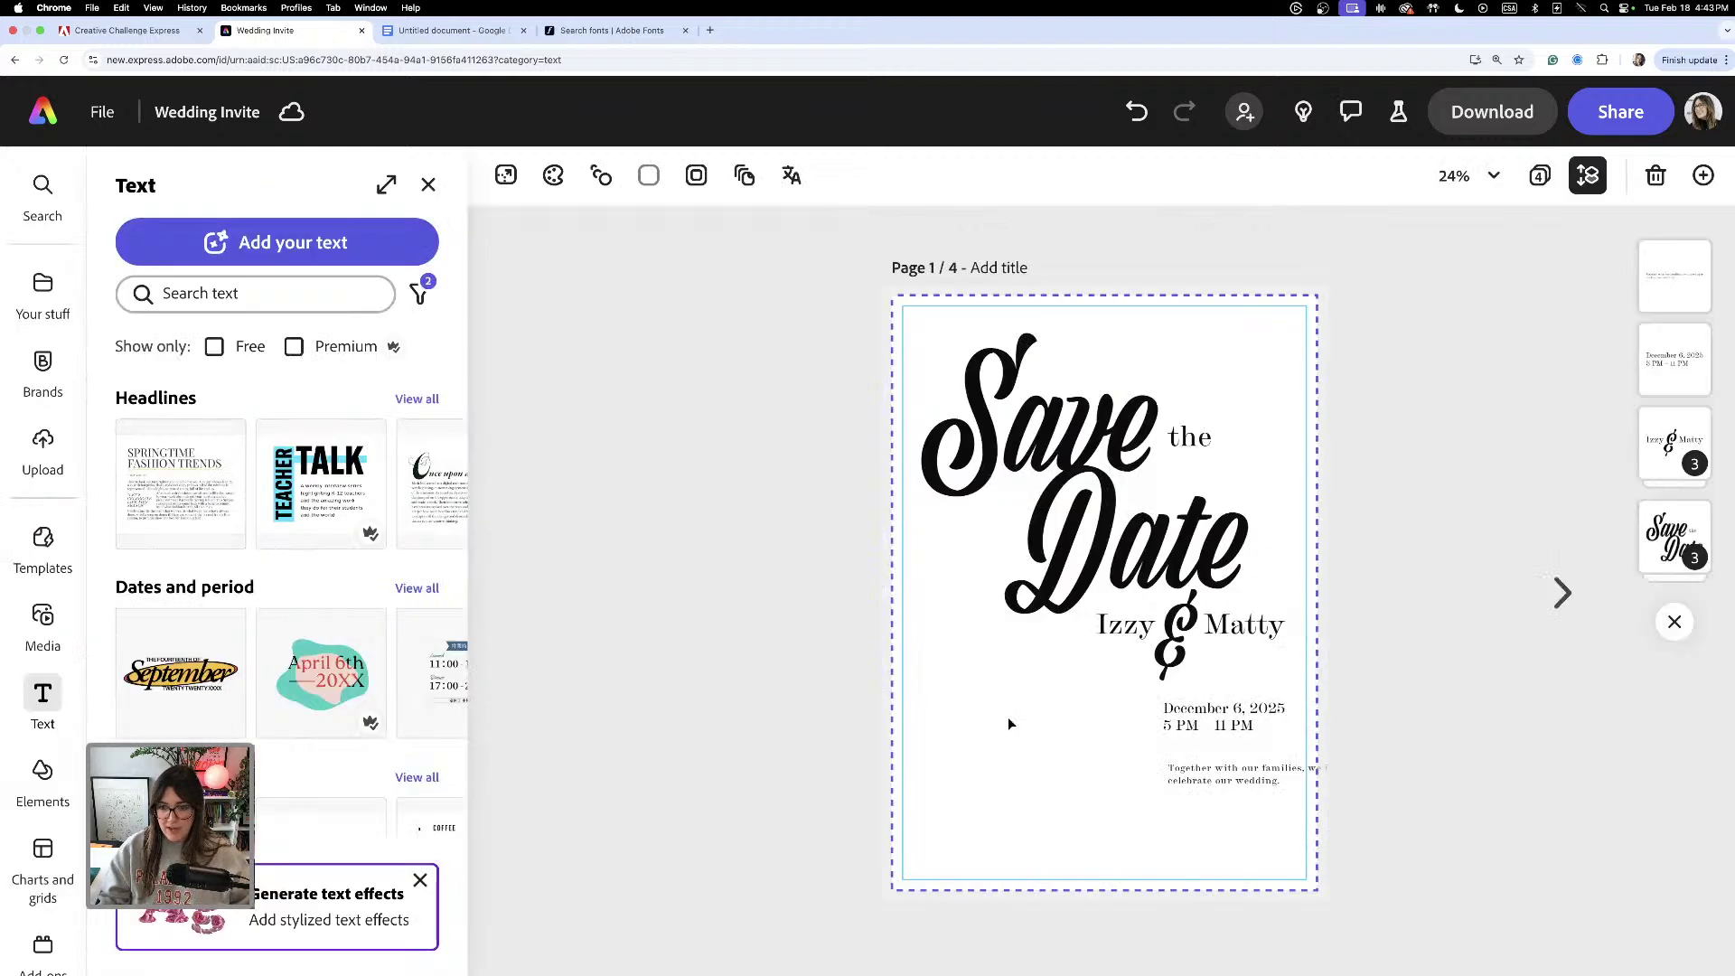
# - Narrow the "Together with our families" text box to three lines and place it directly under the date
pyautogui.click(1164, 784)
pyautogui.moveTo(1161, 790); pyautogui.dragTo(985, 817)
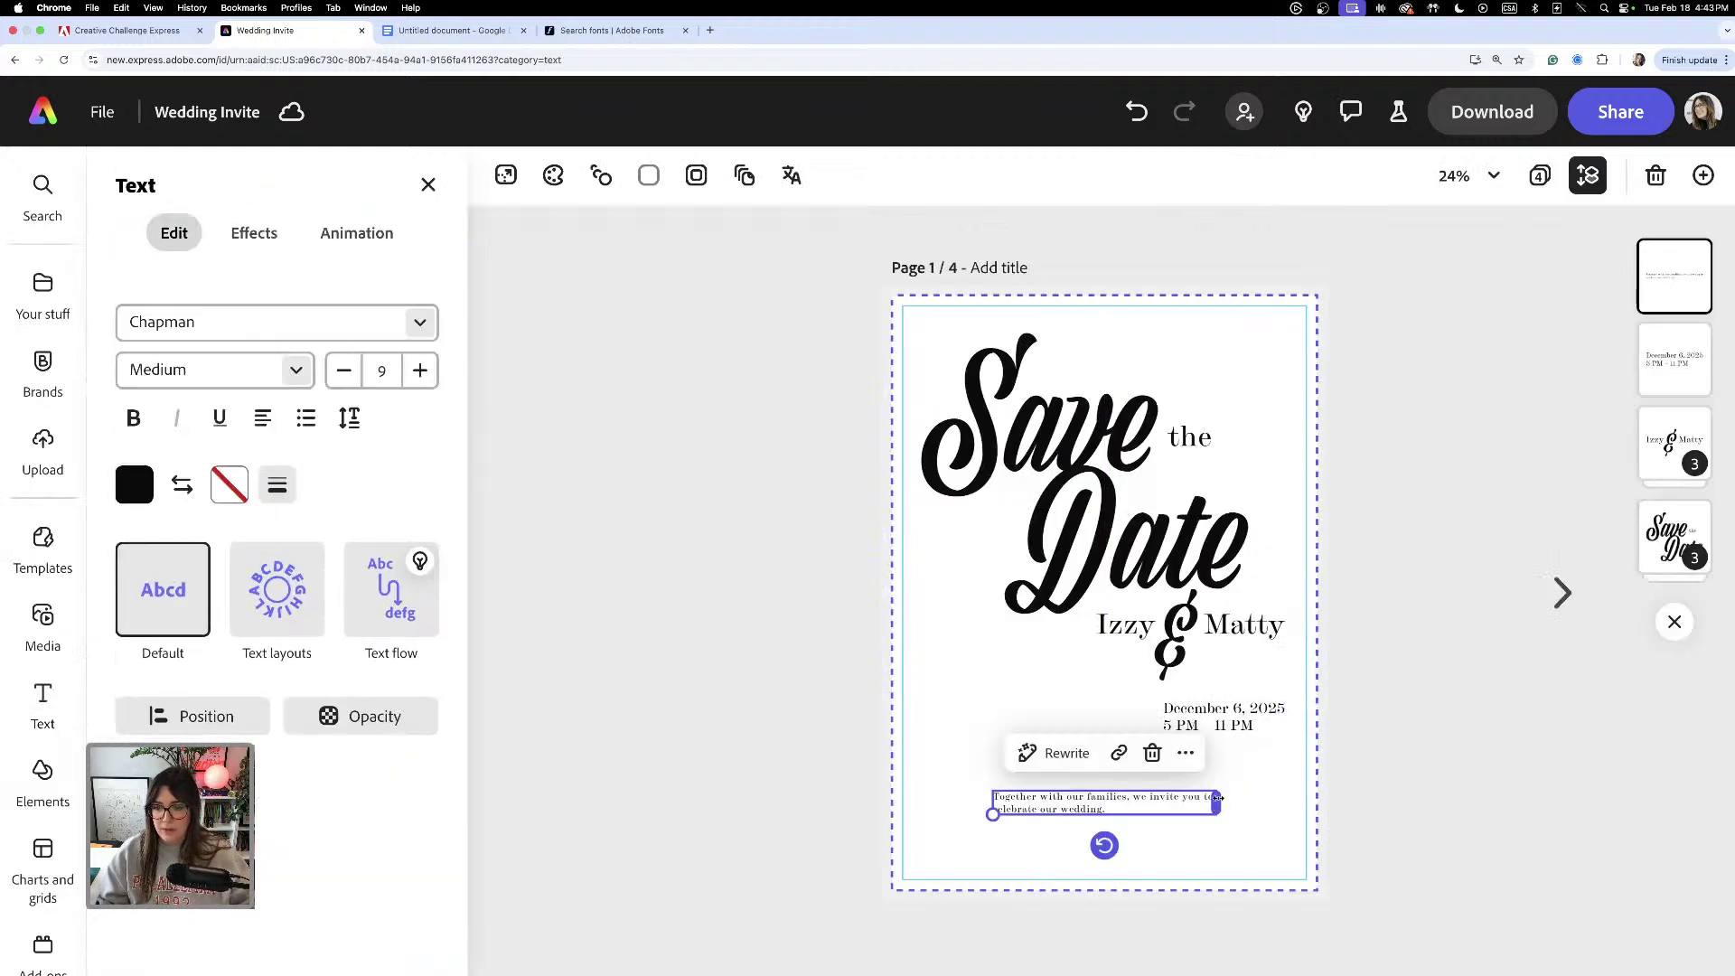
pyautogui.moveTo(1219, 802)
pyautogui.mouseDown()
pyautogui.moveTo(1036, 819)
pyautogui.moveTo(1220, 770)
pyautogui.moveTo(1205, 776)
pyautogui.mouseUp()
pyautogui.press('Escape')
pyautogui.click(1032, 778)
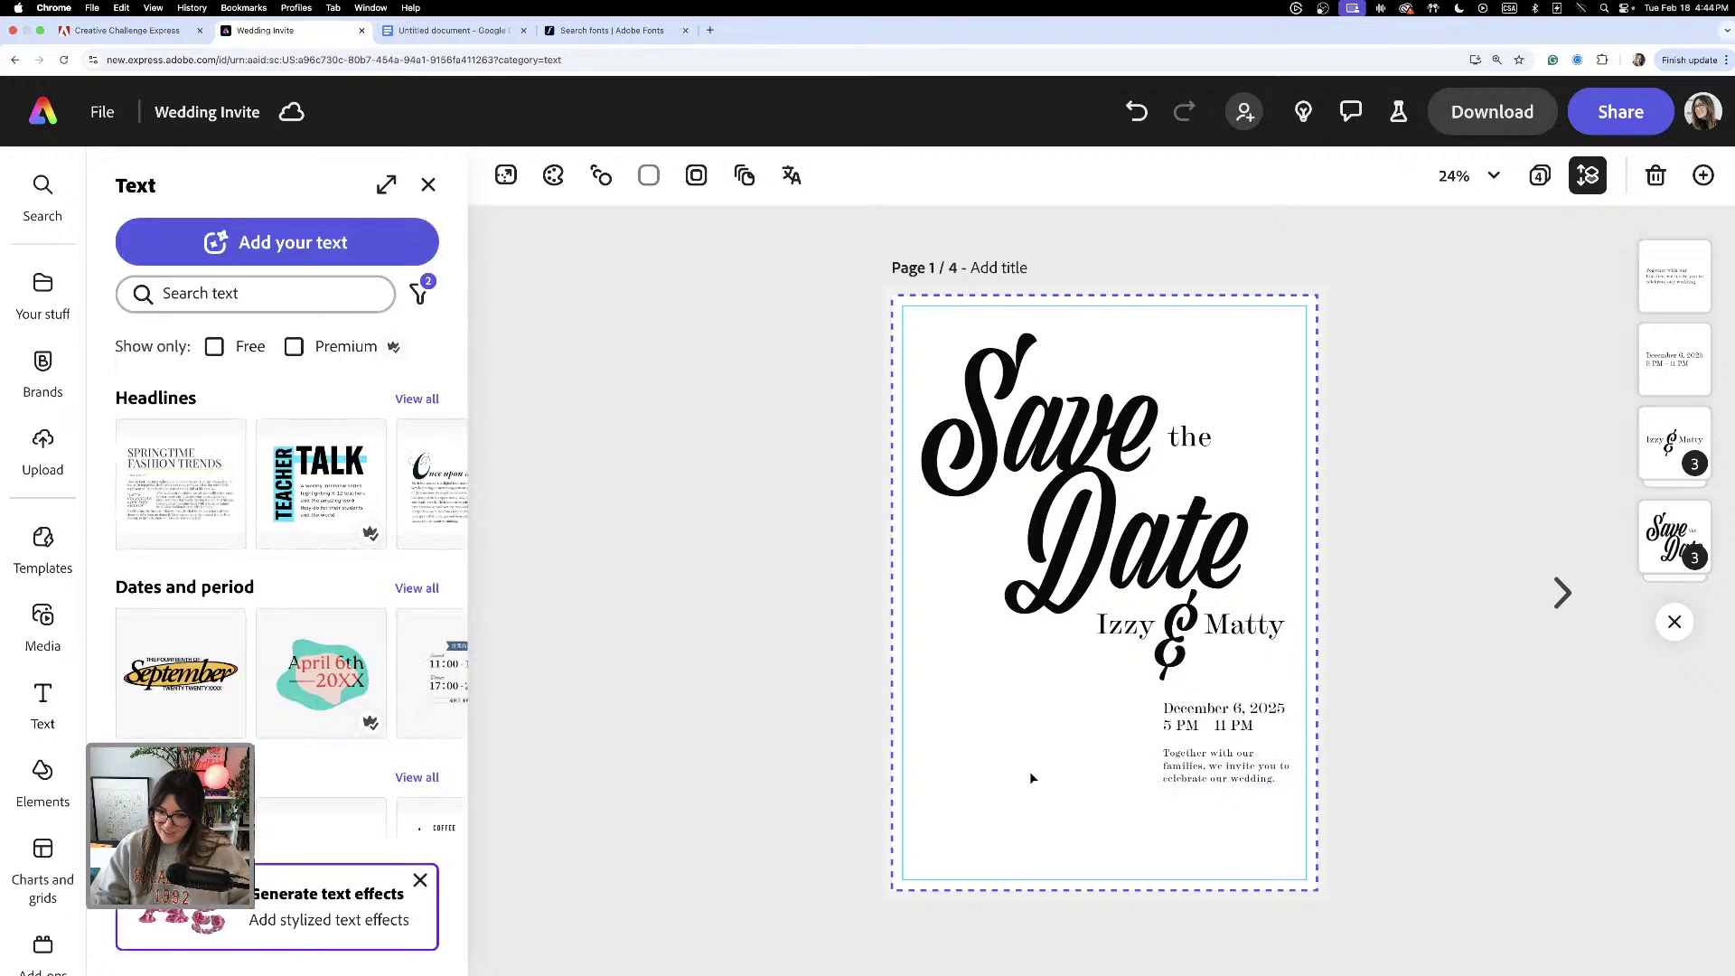
# - Enlarge the date to 18 pt and the wording to 13 pt, and align both boxes with the left edge of the names
pyautogui.moveTo(1093, 705); pyautogui.dragTo(1302, 827)
pyautogui.moveTo(1258, 723); pyautogui.dragTo(1290, 868)
pyautogui.click(1053, 744)
pyautogui.moveTo(1215, 841)
pyautogui.mouseDown()
pyautogui.moveTo(1208, 821)
pyautogui.moveTo(1231, 819)
pyautogui.mouseUp()
pyautogui.click(1018, 793)
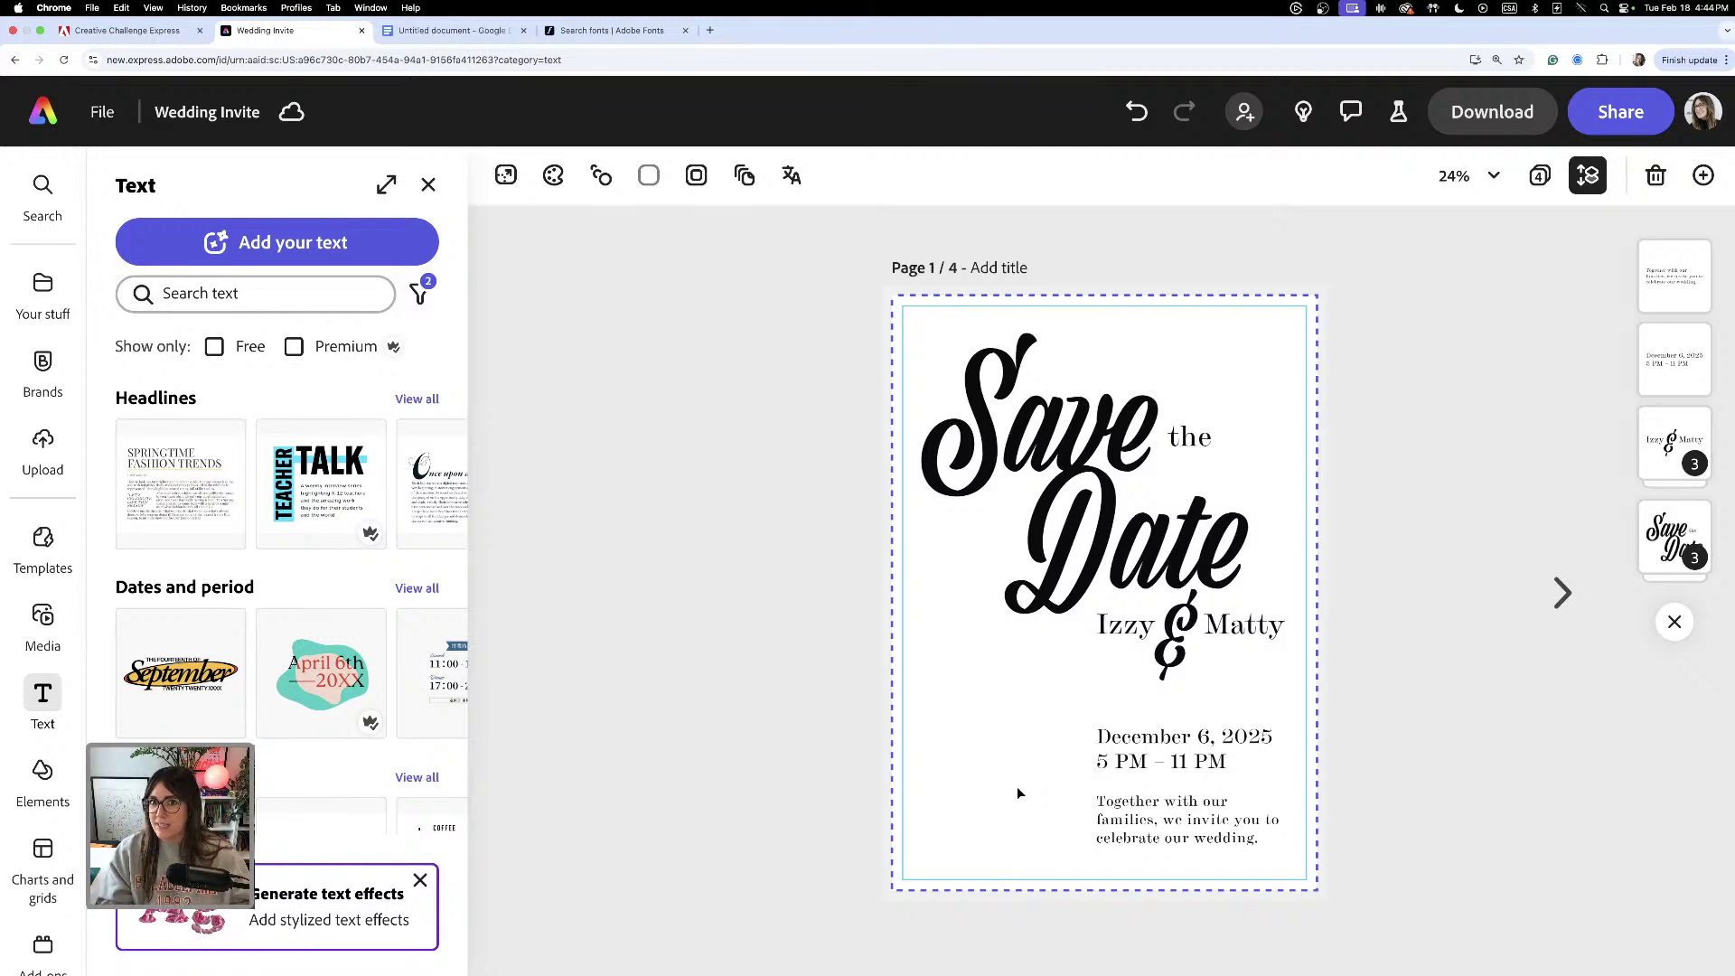
pyautogui.moveTo(1103, 693); pyautogui.dragTo(1223, 813)
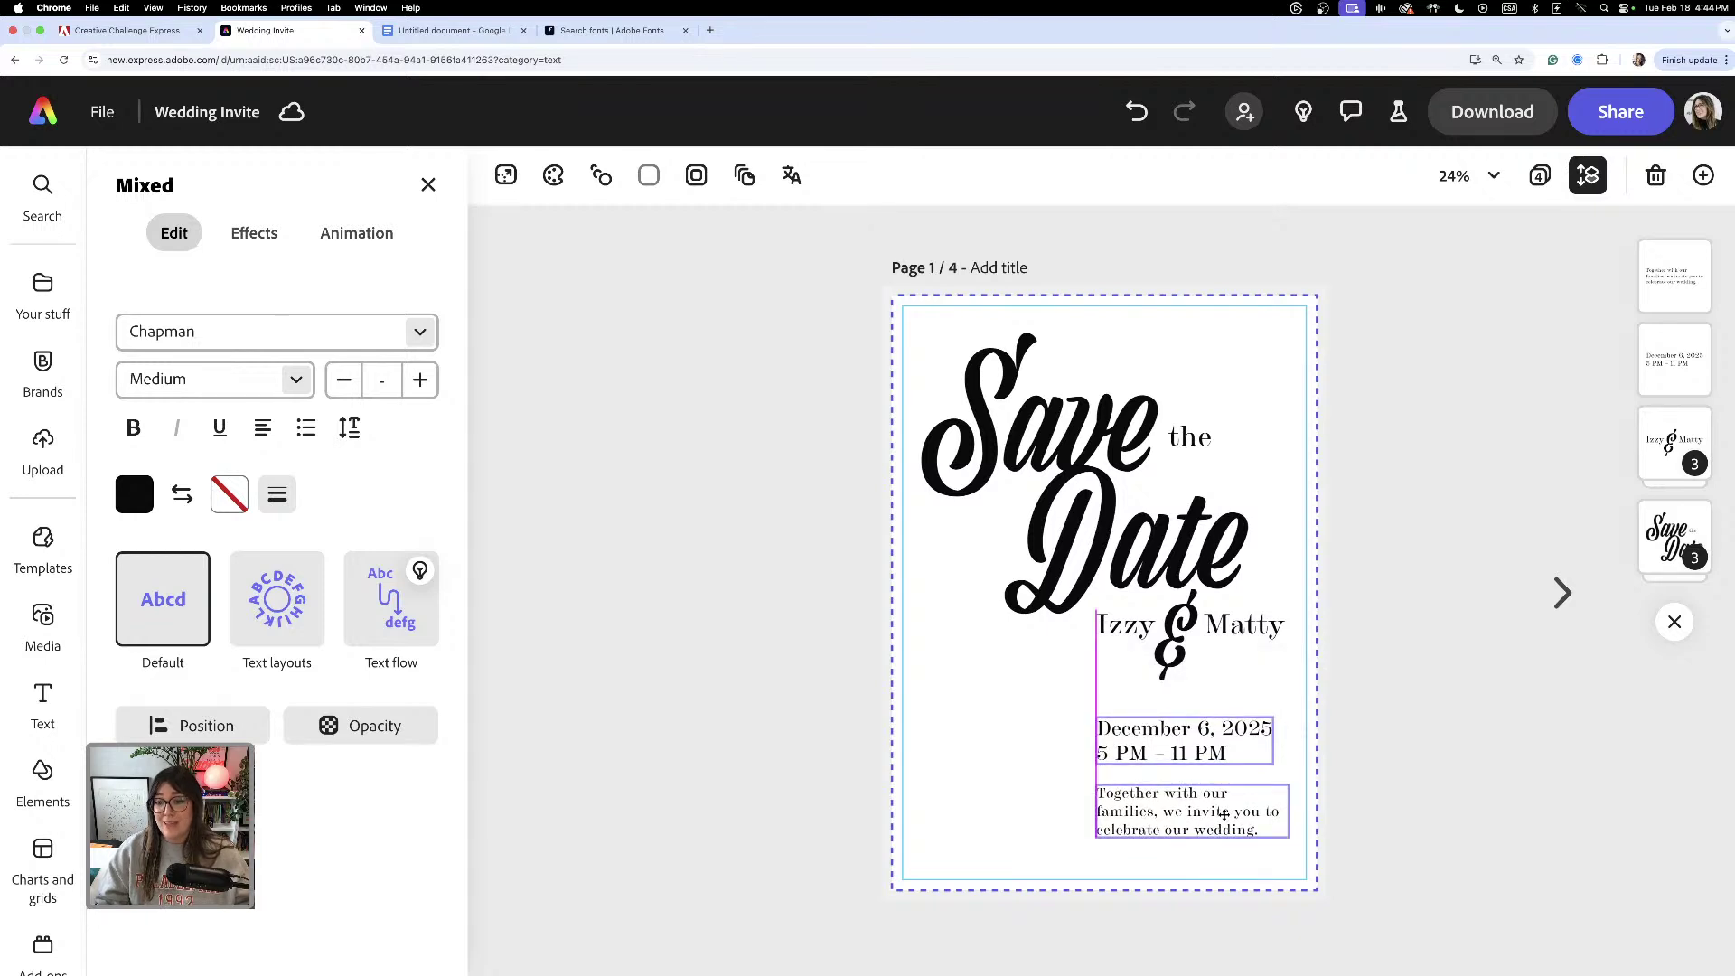
pyautogui.click(994, 775)
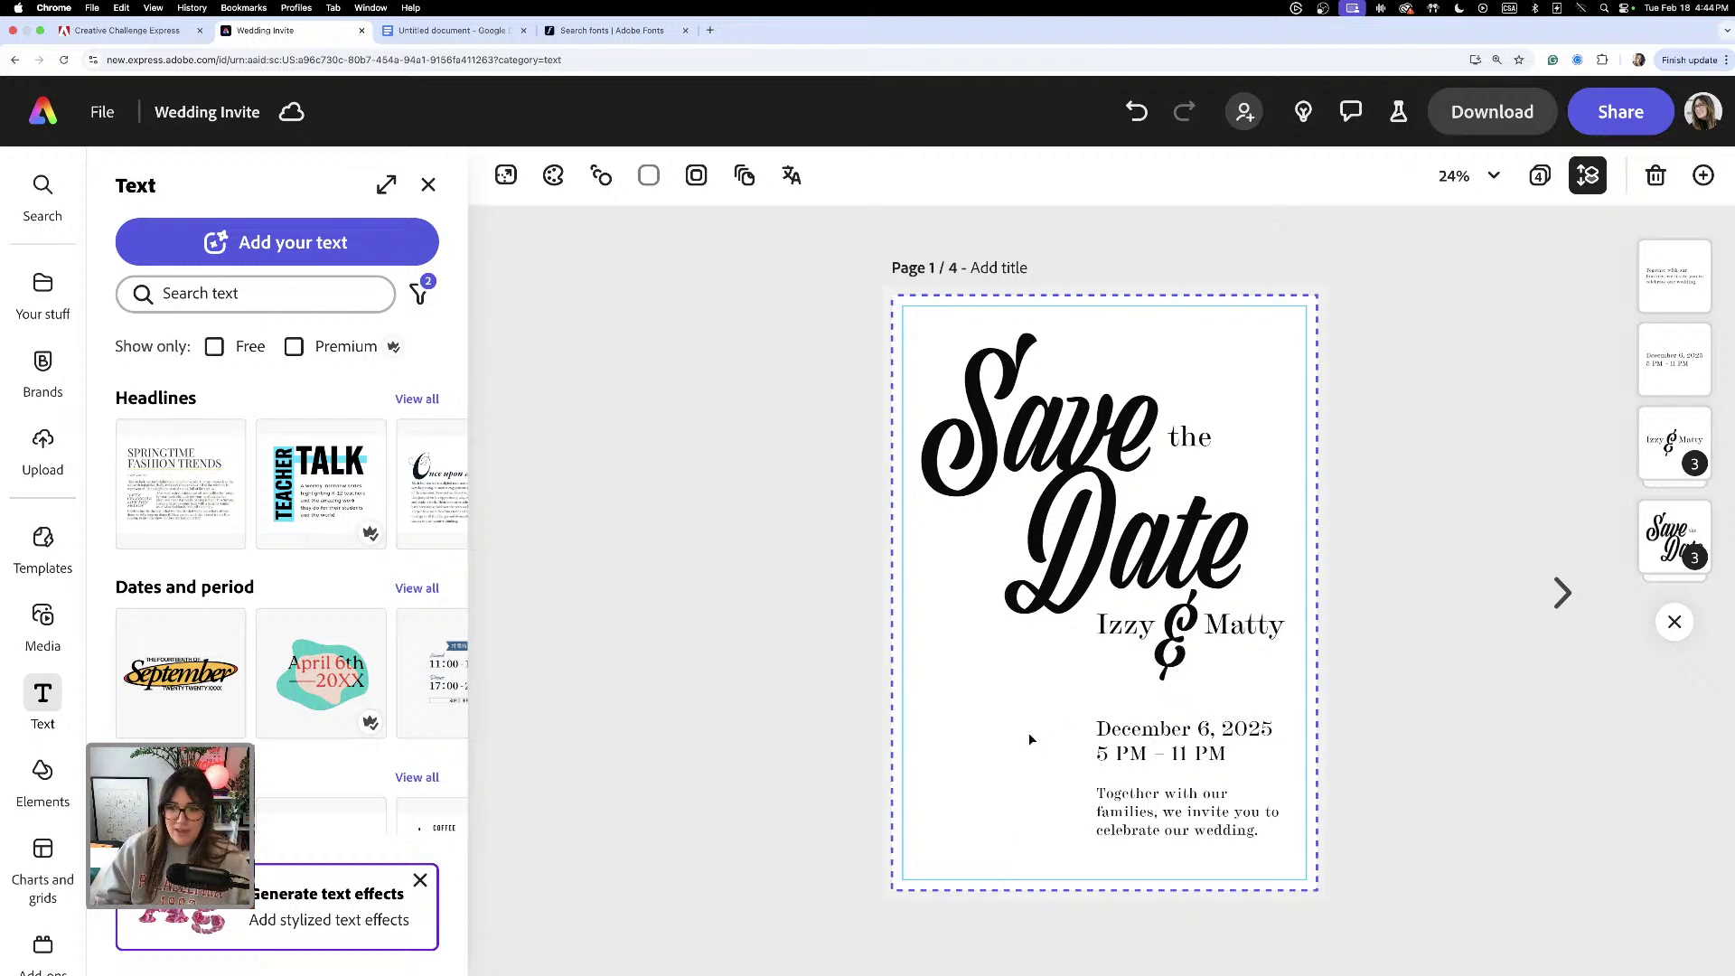
# - Break the wording before "to celebrate our wedding." so that phrase forms the last line
pyautogui.click(1276, 821)
pyautogui.doubleClick(1269, 816)
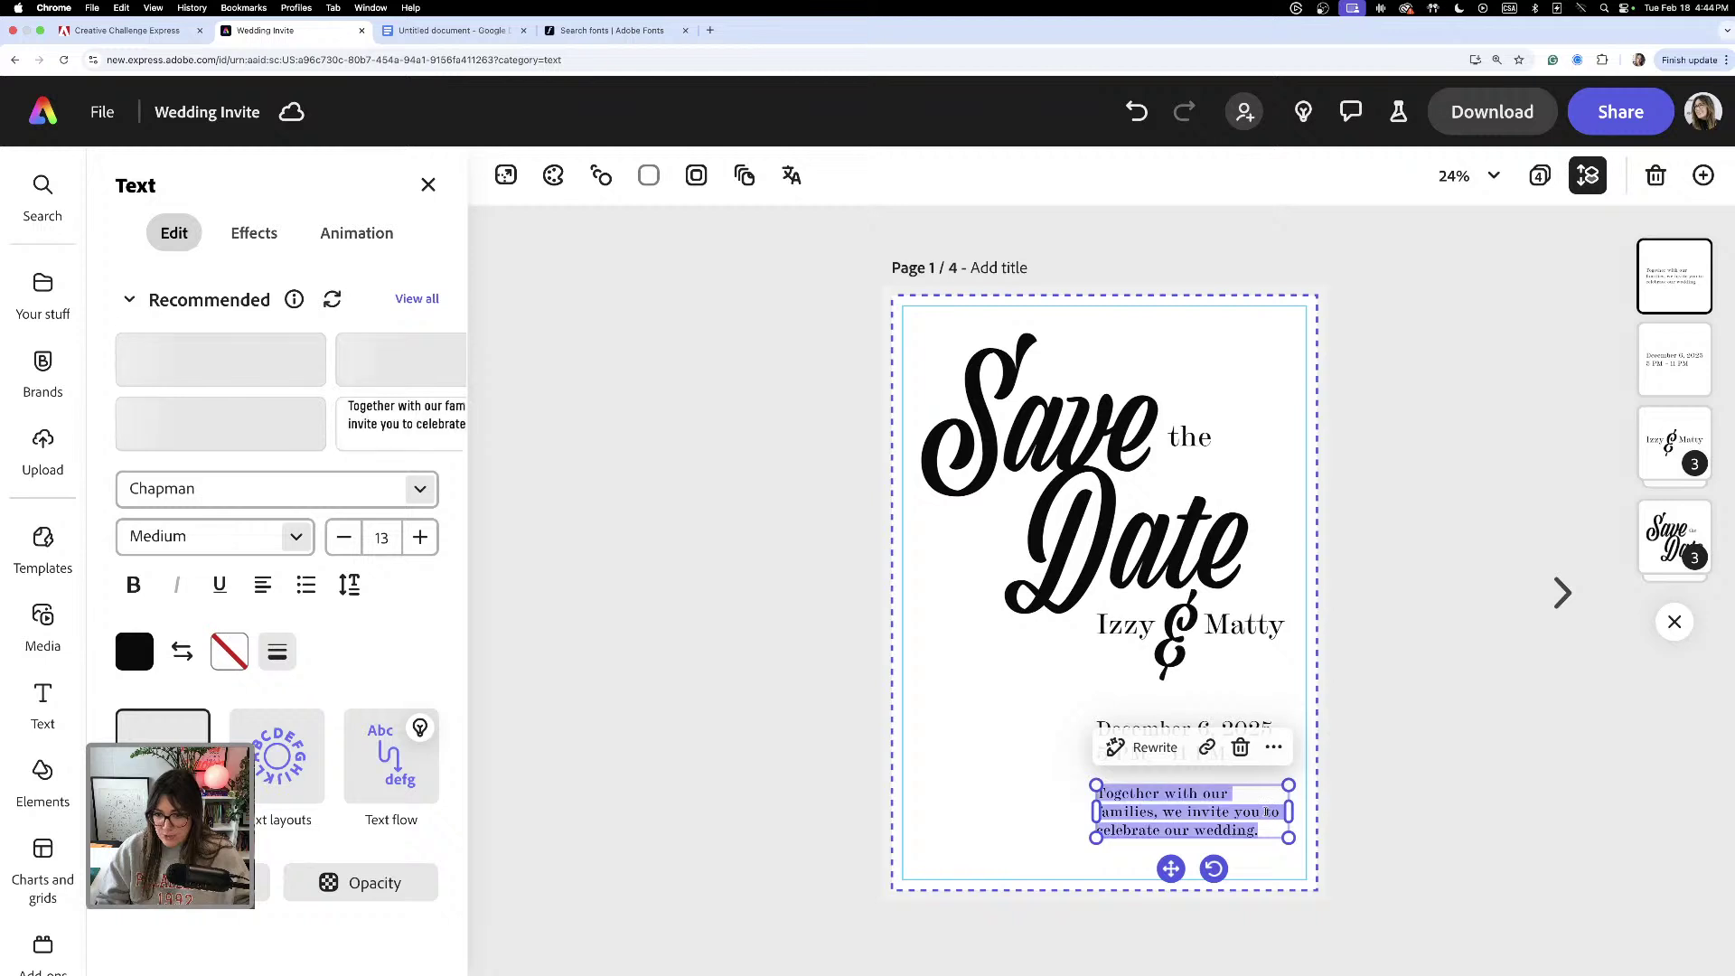
pyautogui.click(1265, 811)
pyautogui.press('Return')
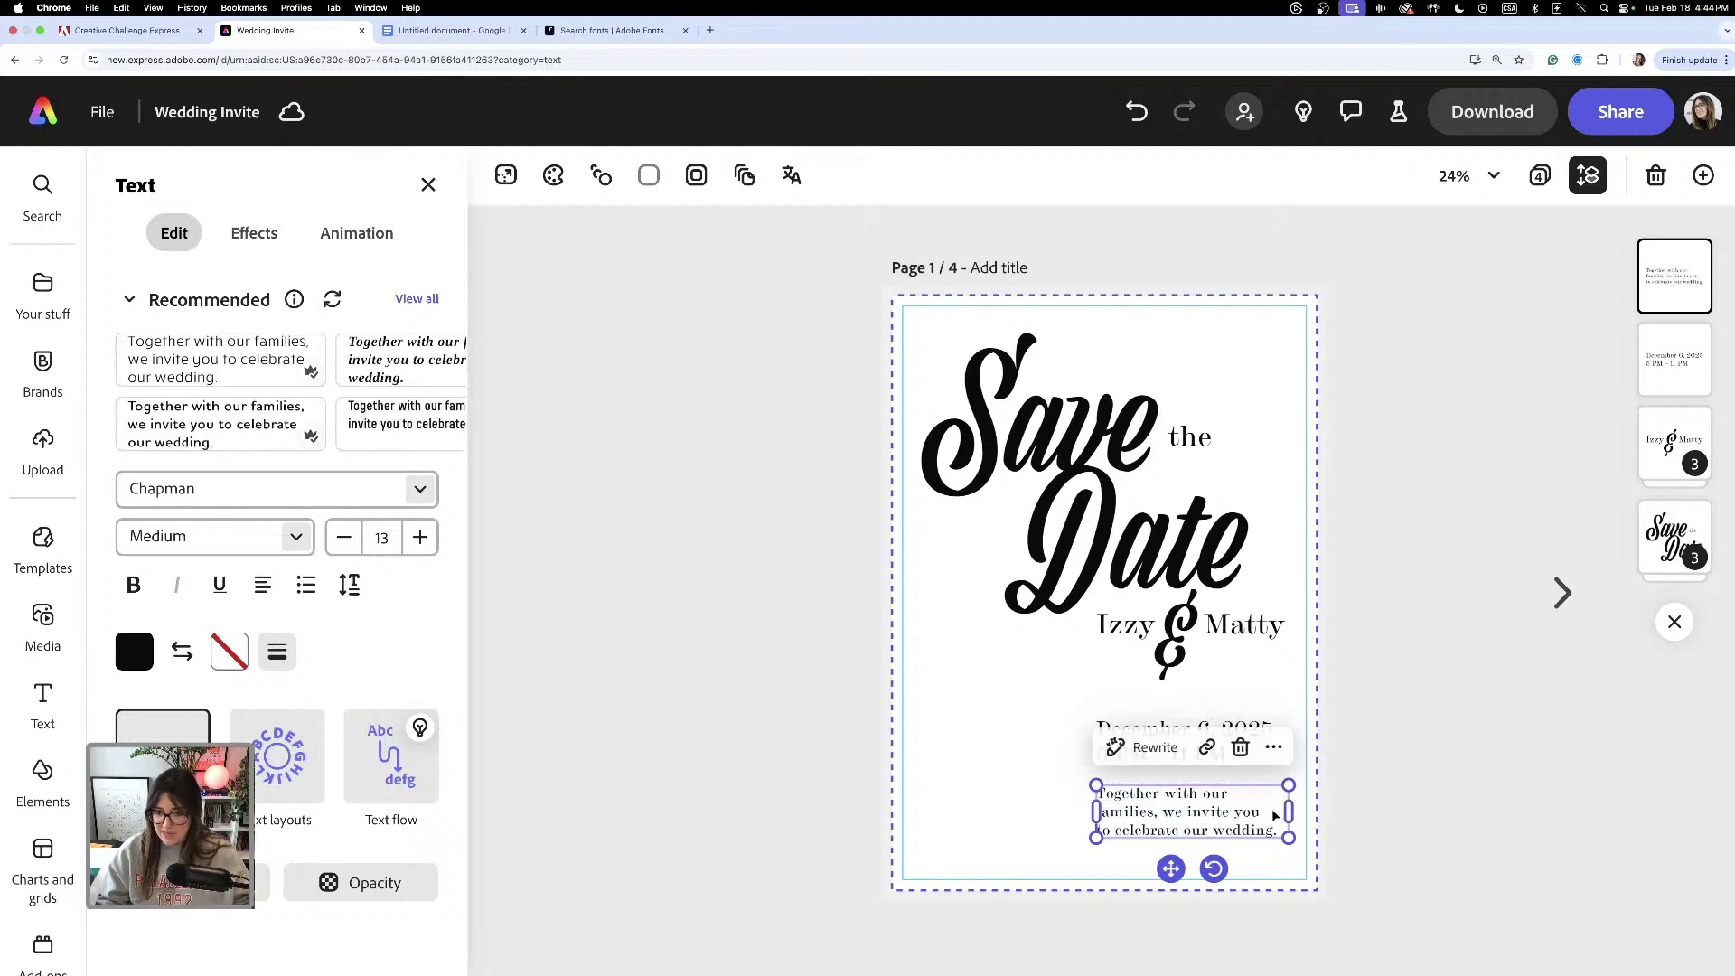
pyautogui.click(1030, 782)
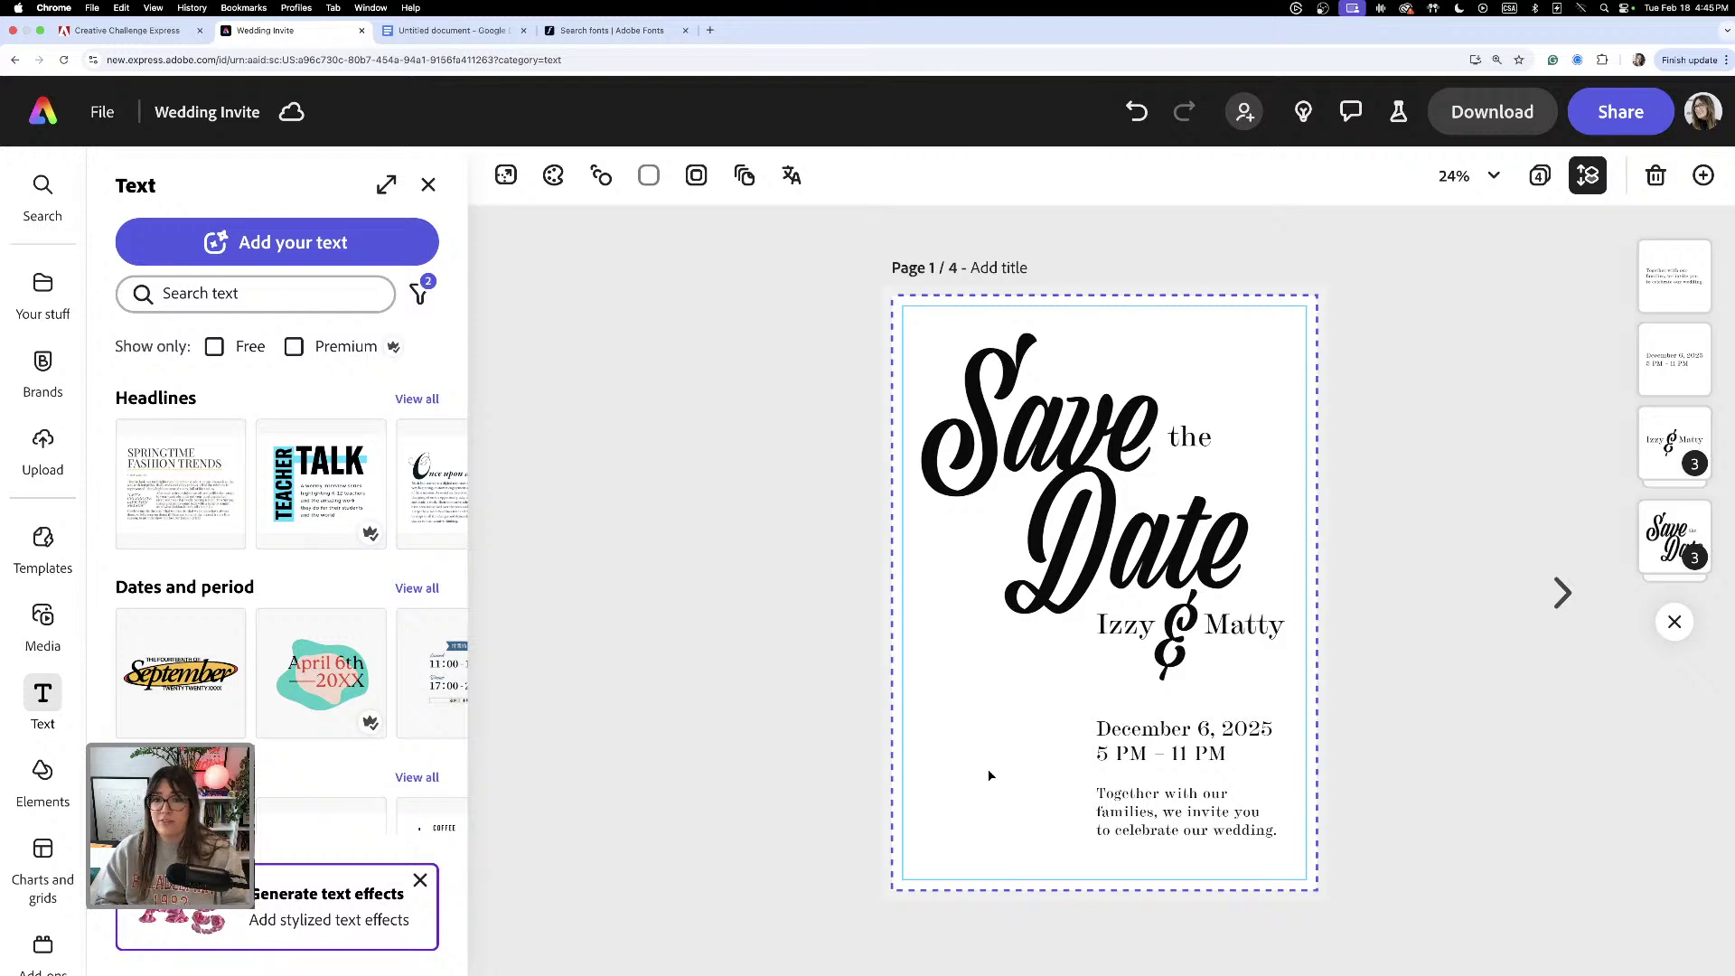
# - Fill the date and time text with dark red #B02121 and copy its hex code
pyautogui.moveTo(843, 288); pyautogui.dragTo(1330, 906)
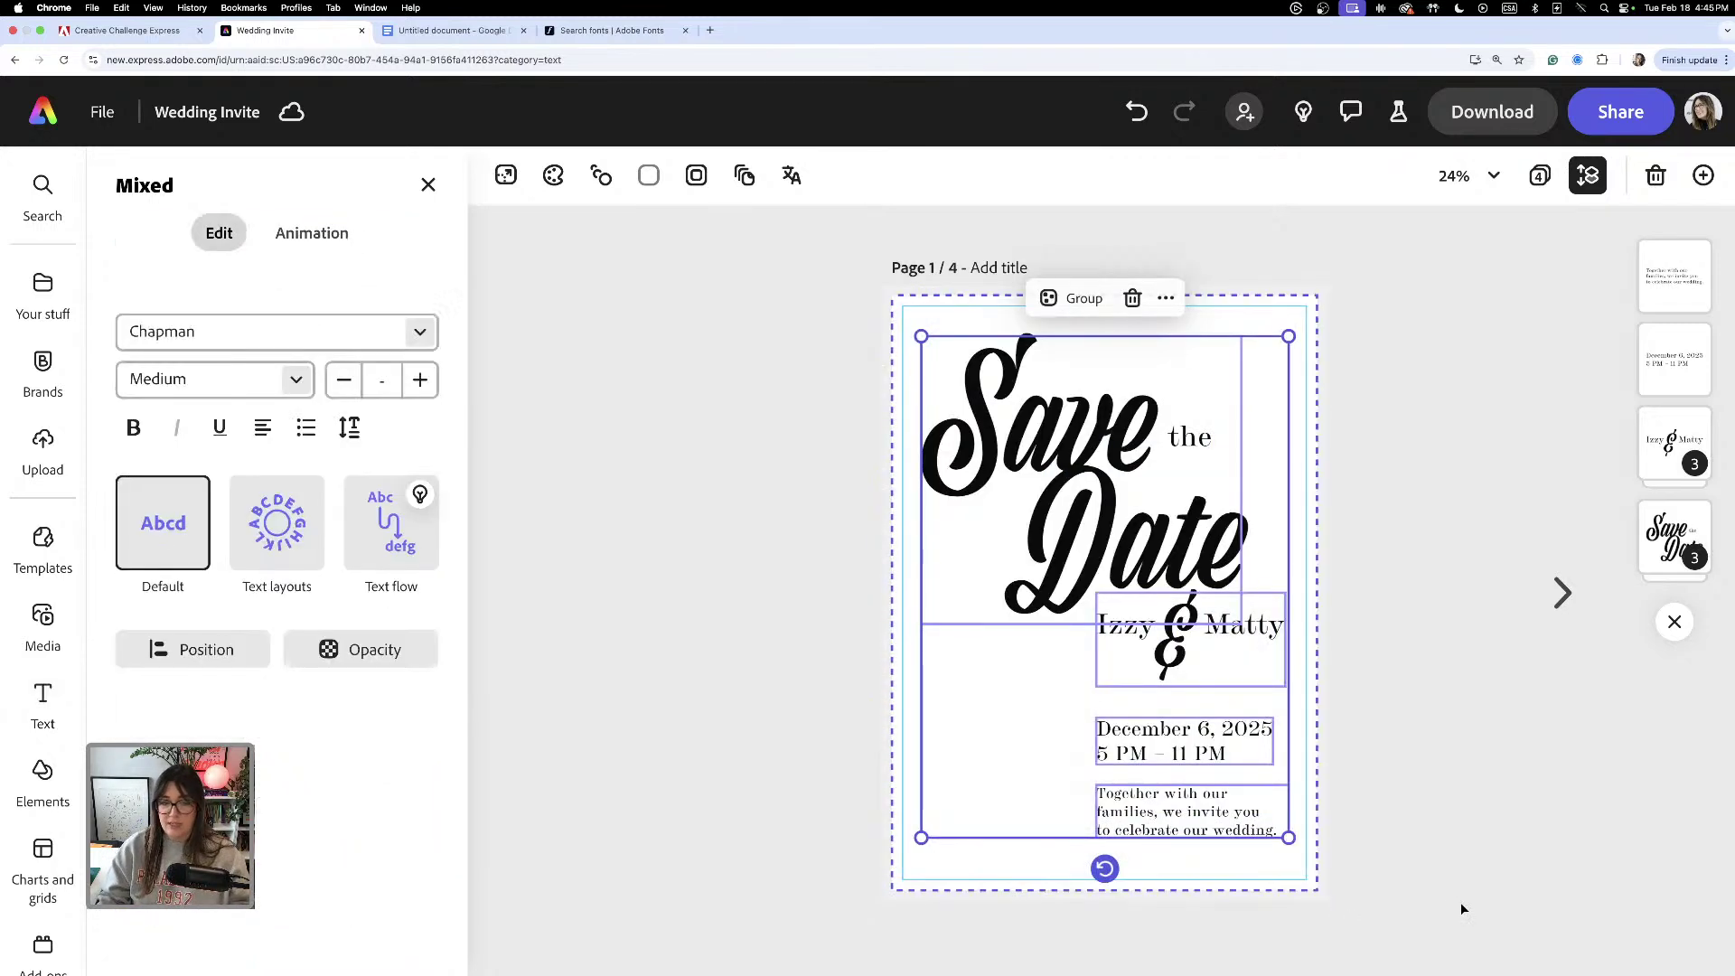
pyautogui.click(832, 375)
pyautogui.click(1098, 764)
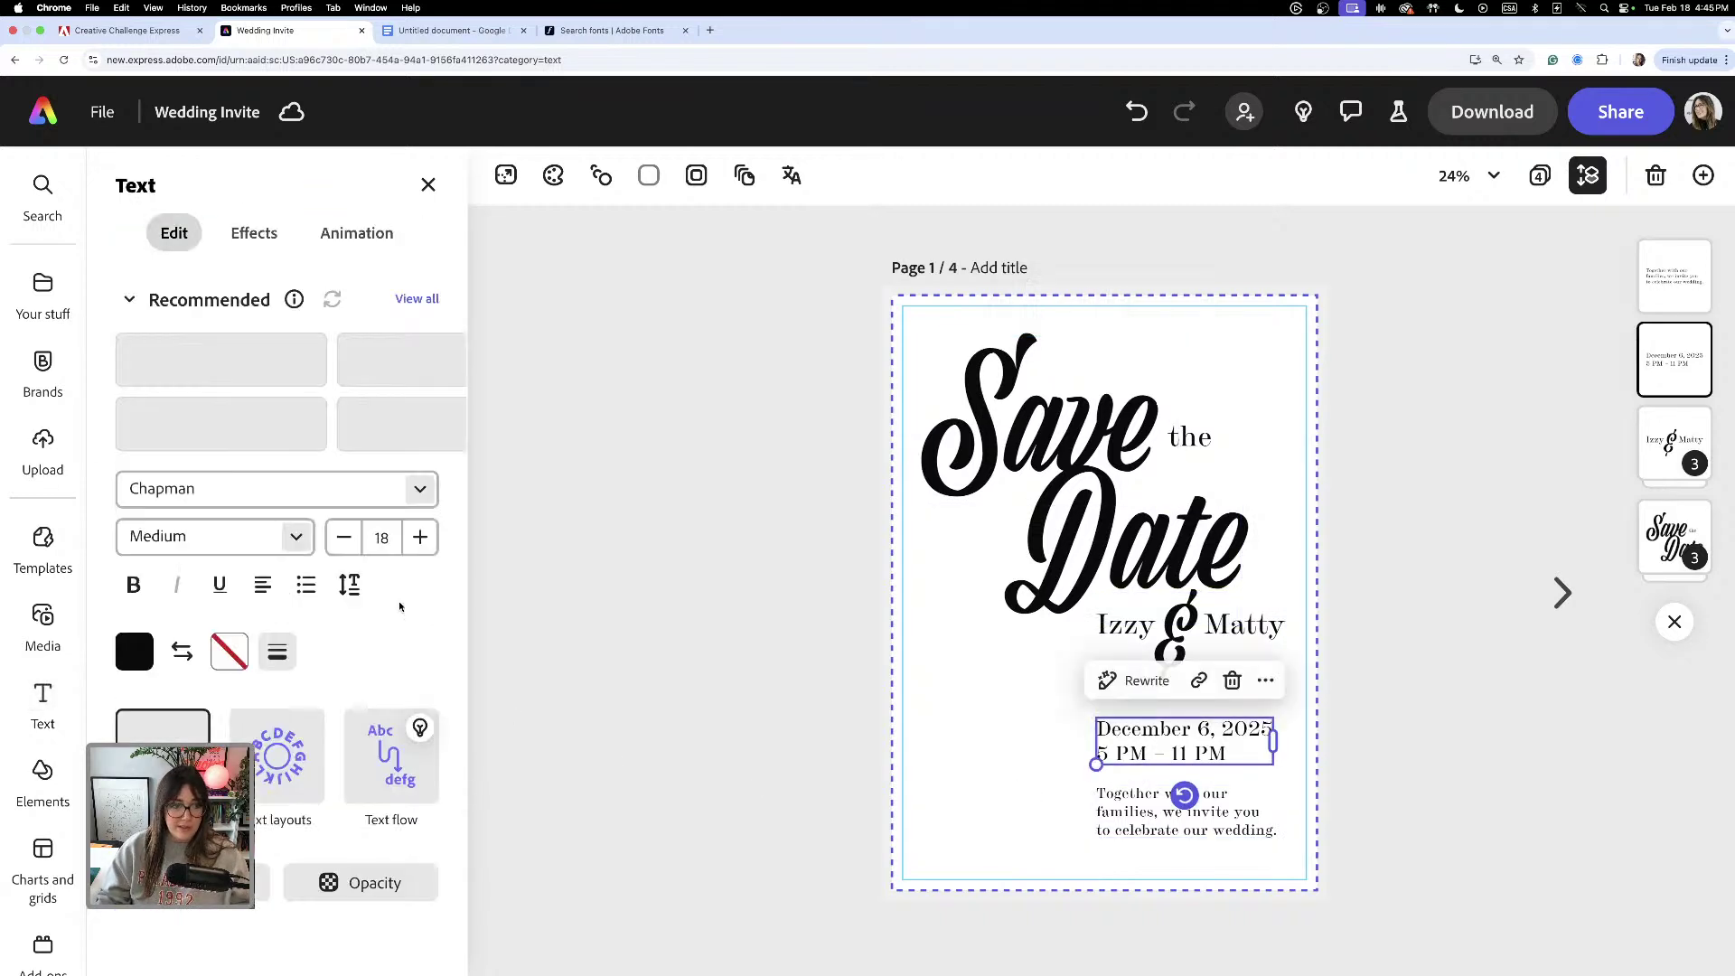
pyautogui.click(136, 654)
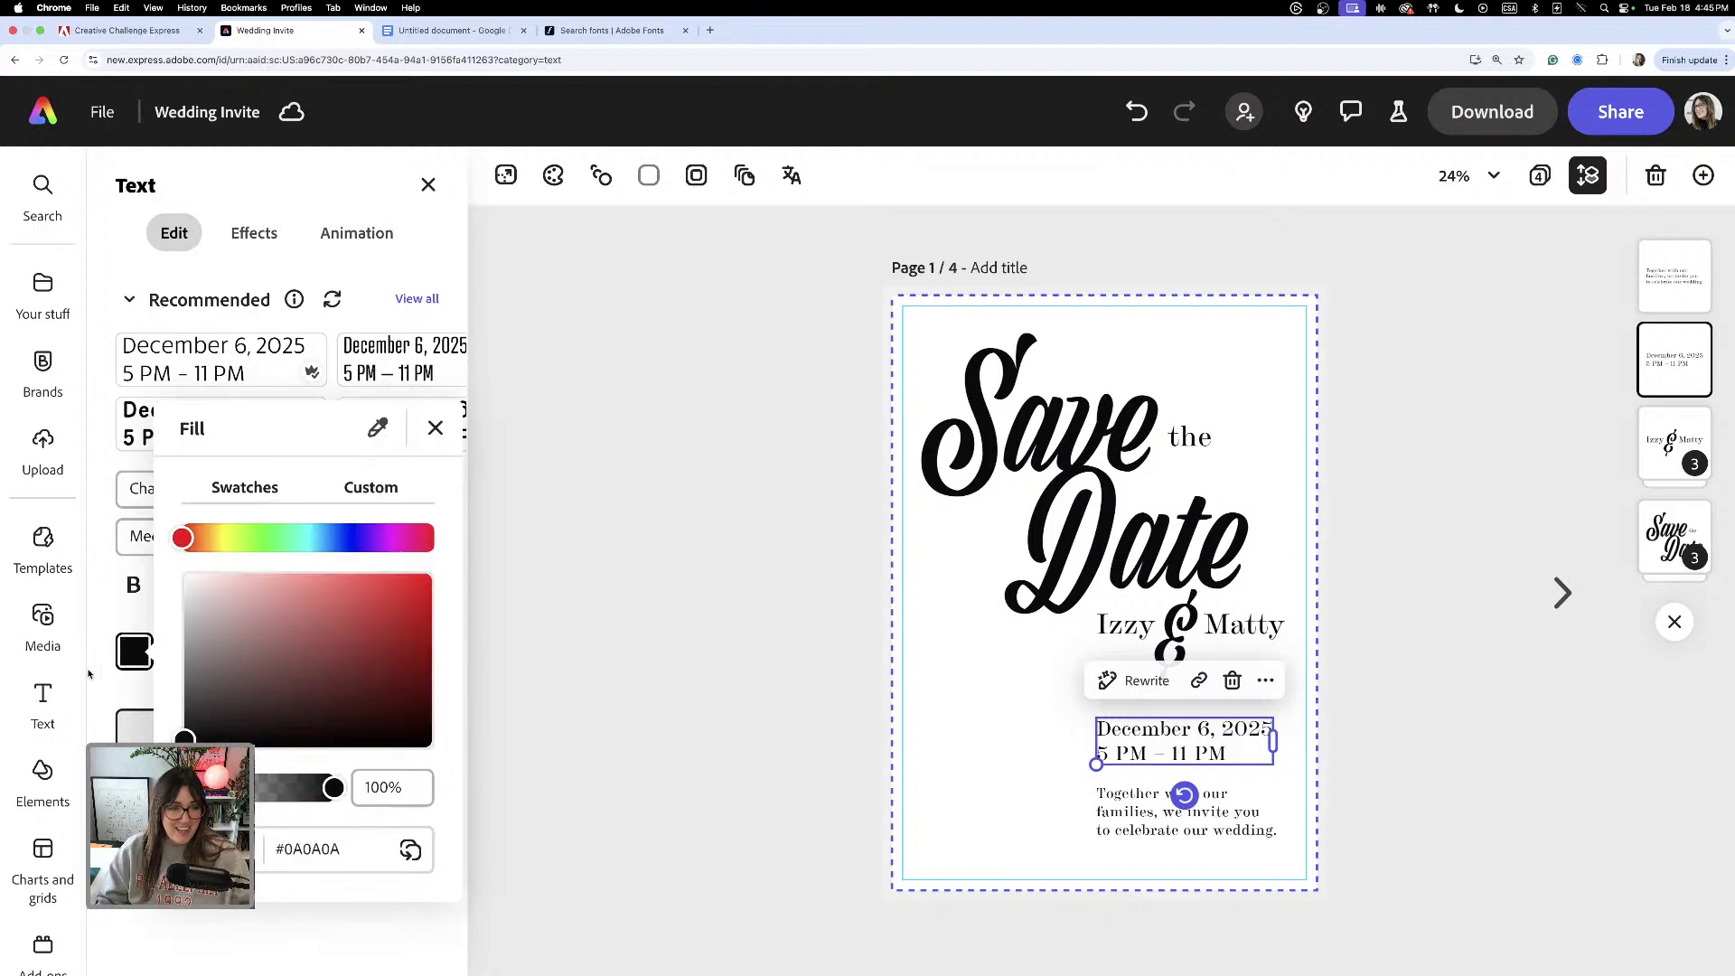
pyautogui.moveTo(405, 583); pyautogui.dragTo(387, 624)
pyautogui.moveTo(331, 849); pyautogui.dragTo(276, 851)
pyautogui.press('super+c')
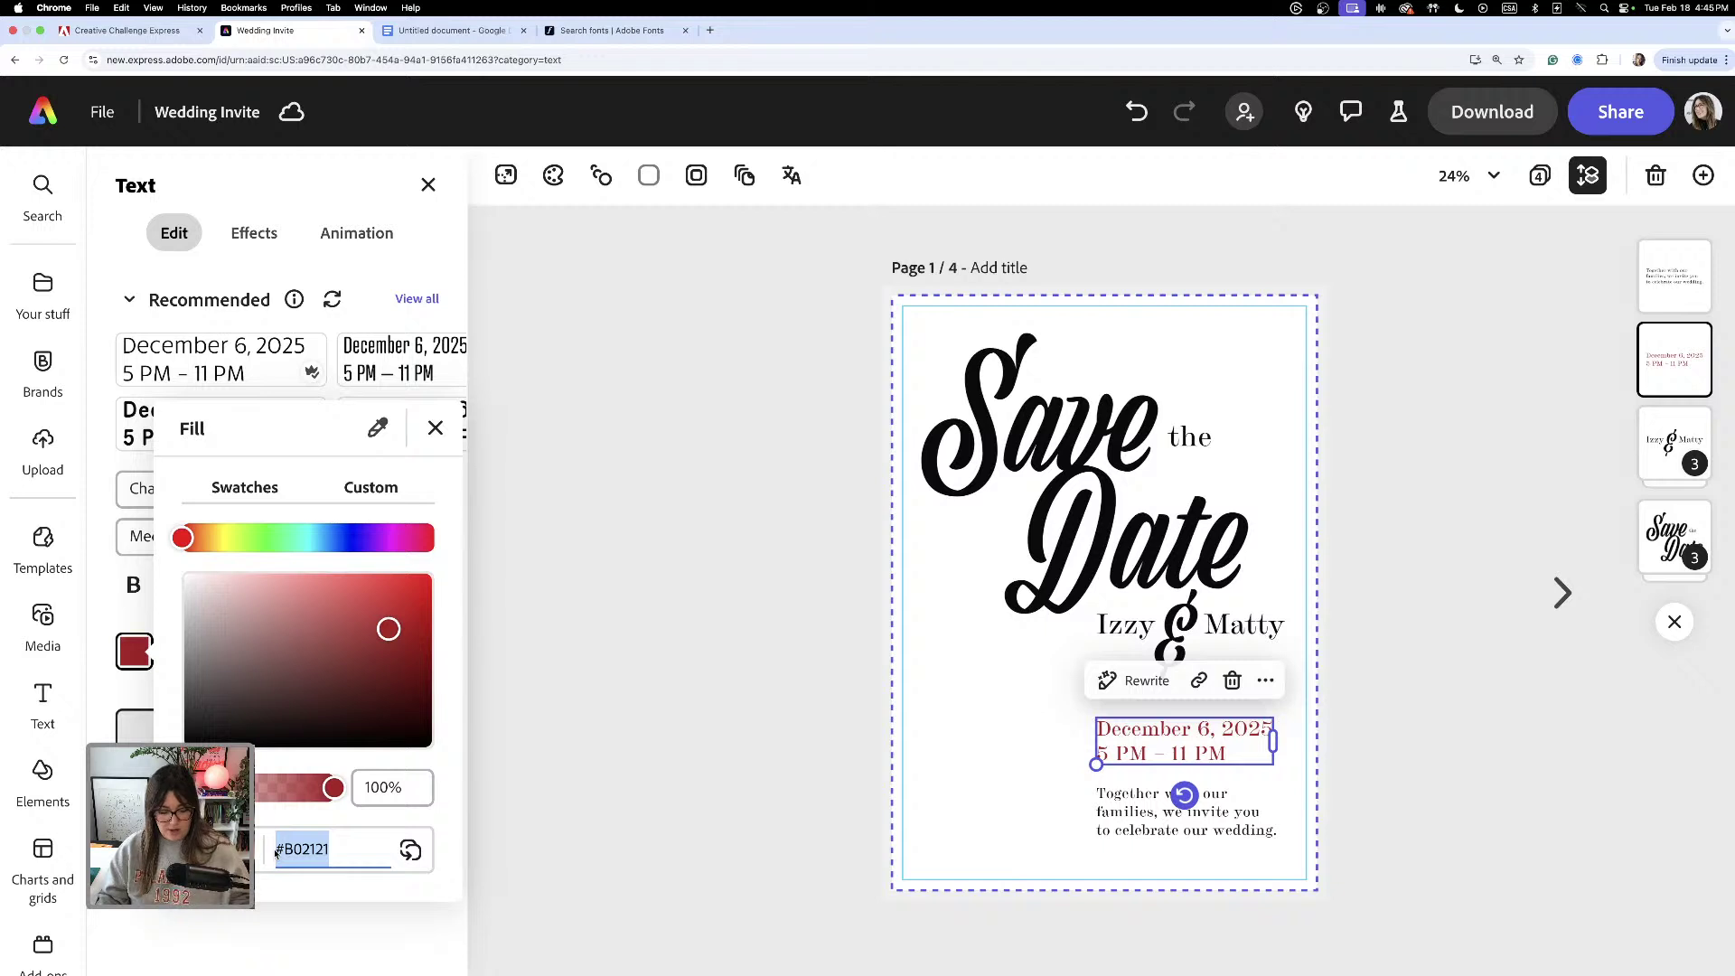
pyautogui.click(949, 709)
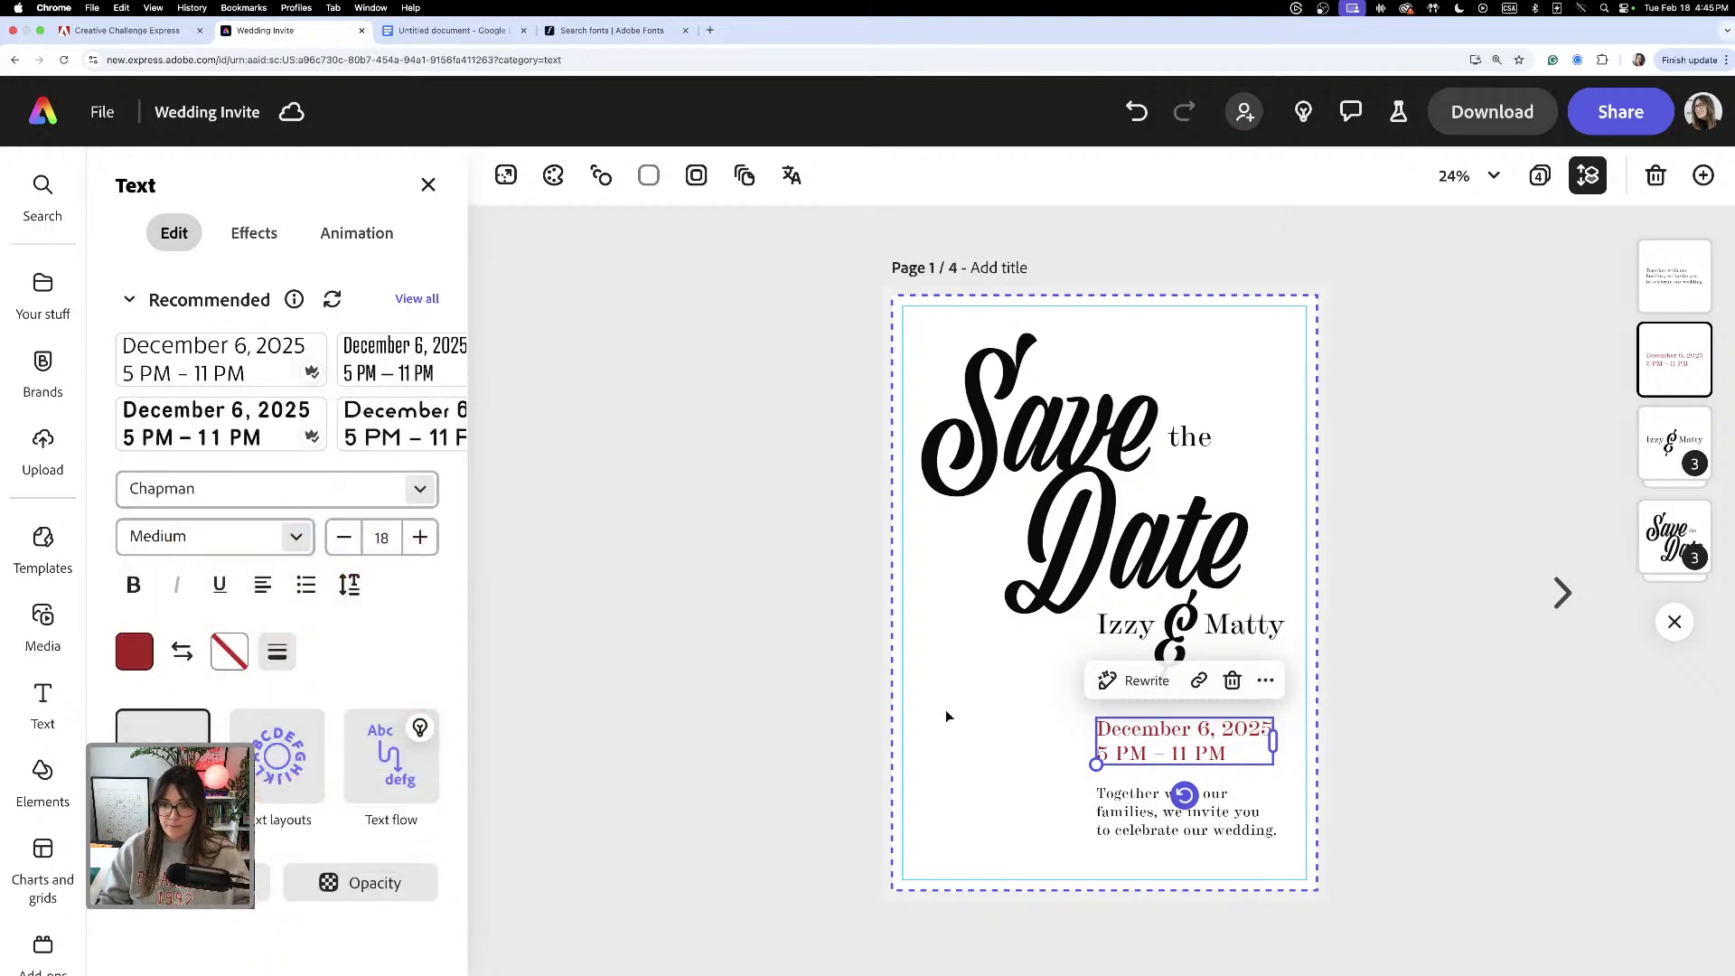
pyautogui.click(945, 709)
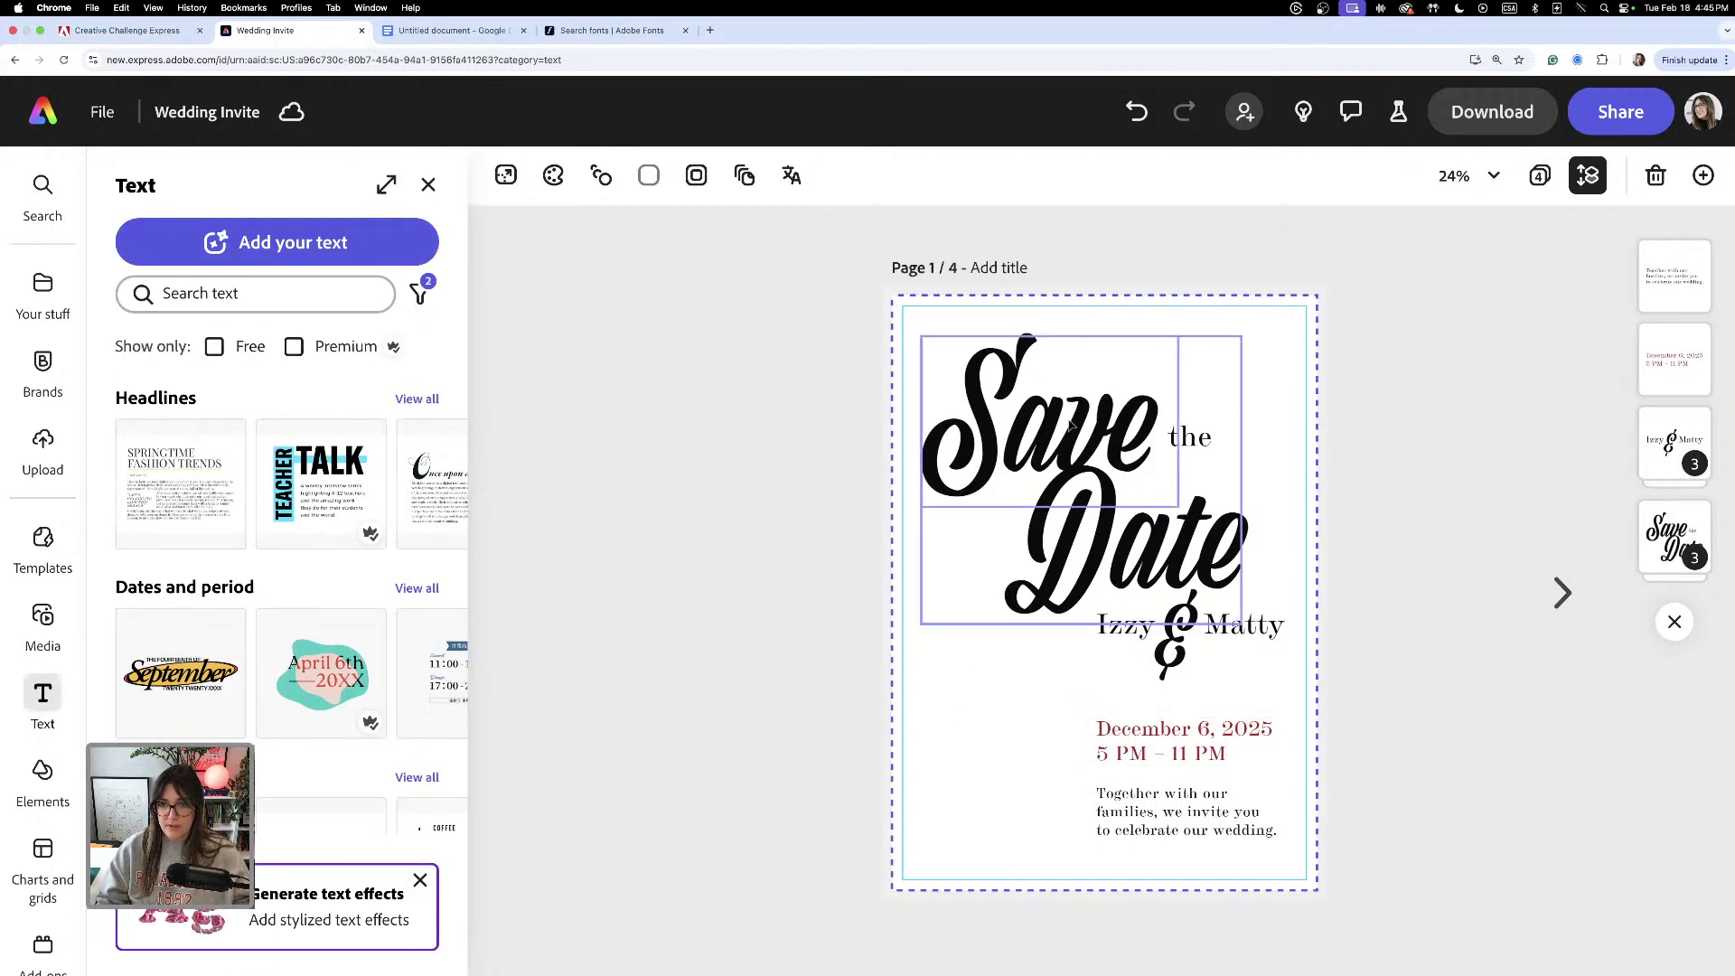
# - Fill the word "Save" in the heading group with the copied color #B02121
pyautogui.doubleClick(1018, 431)
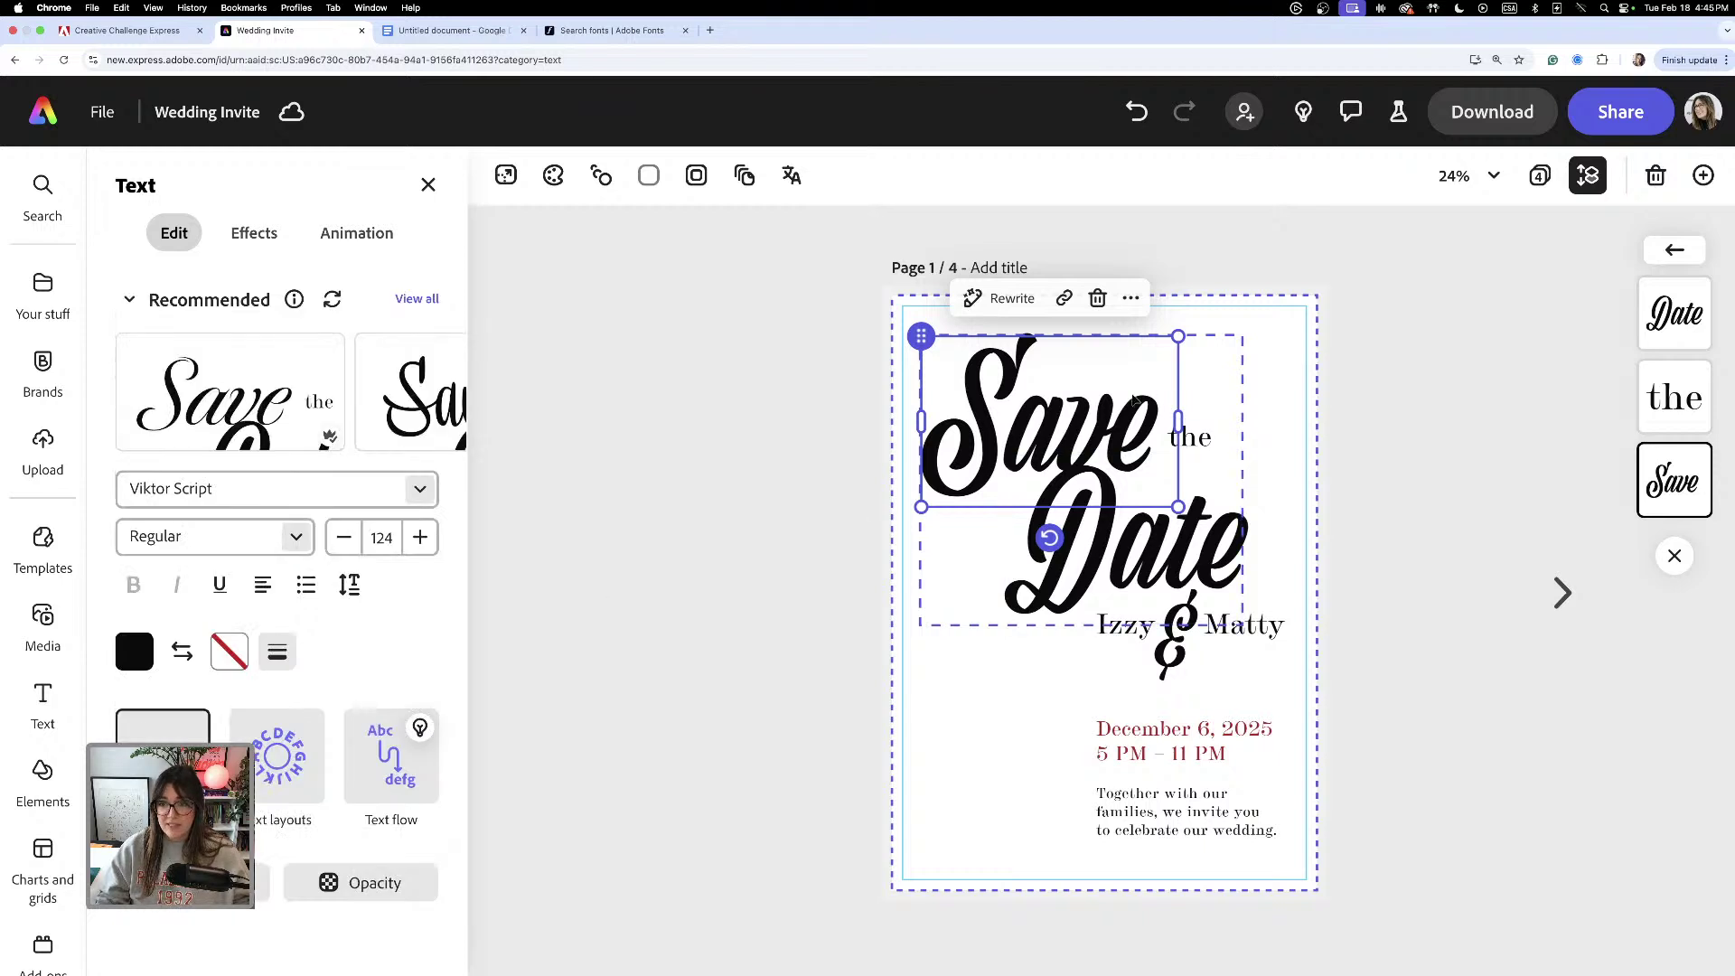
pyautogui.click(136, 651)
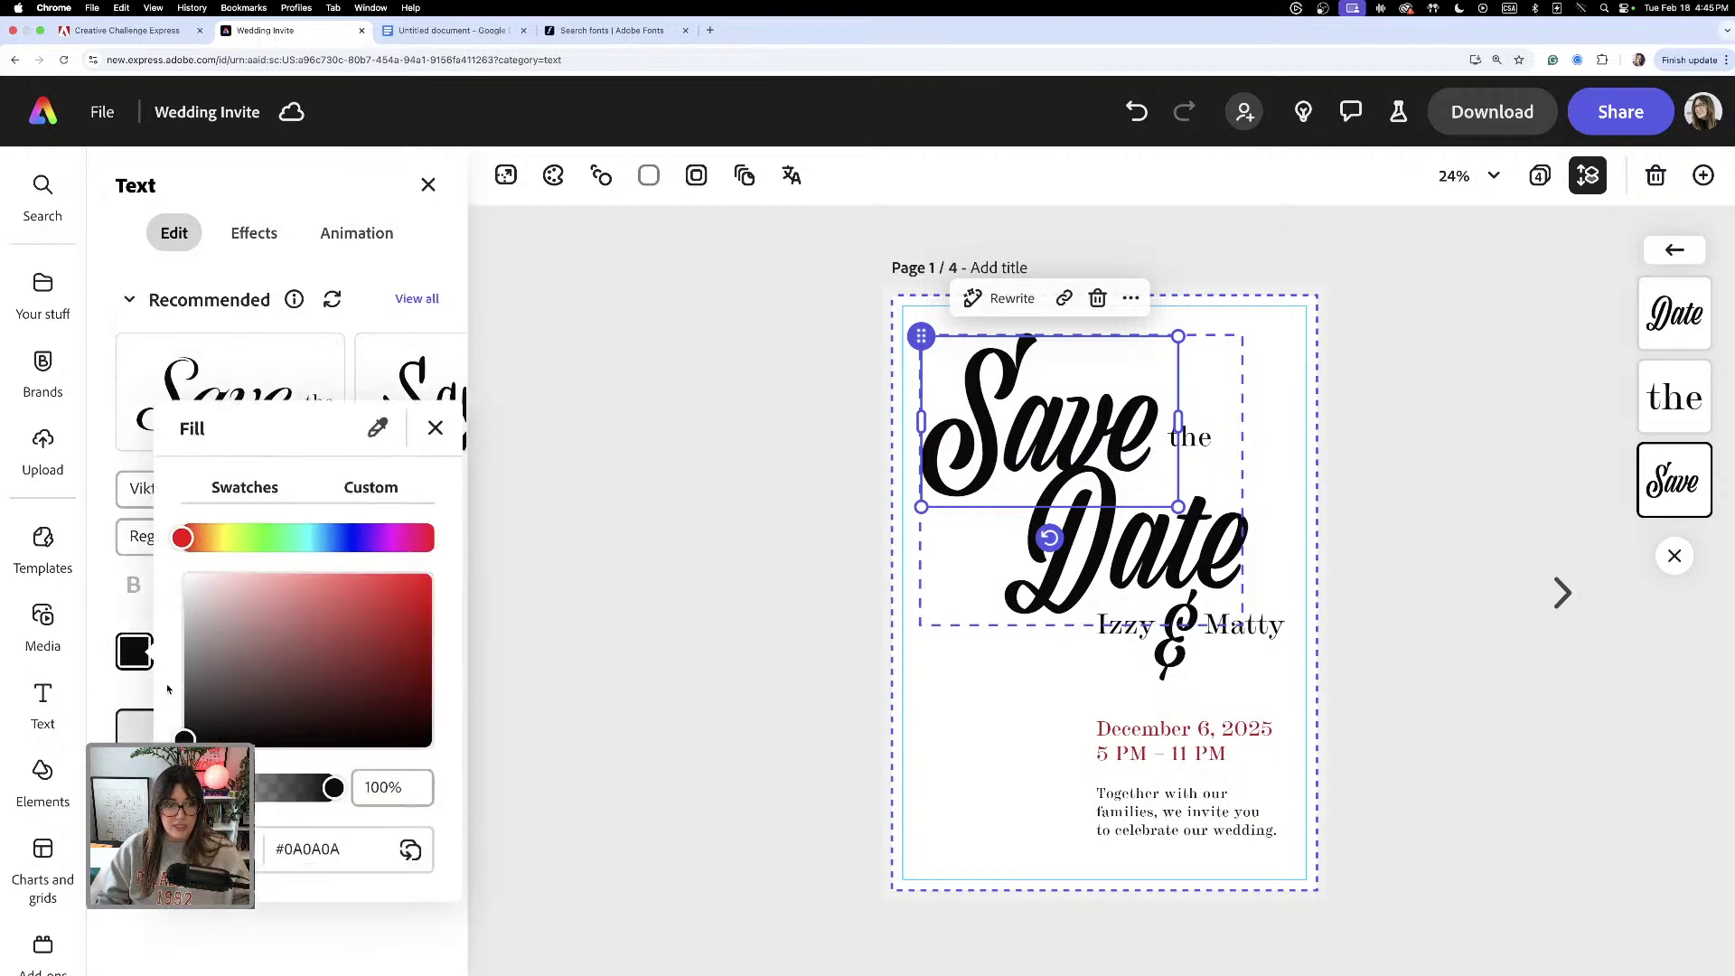
pyautogui.click(323, 834)
pyautogui.press('super+v')
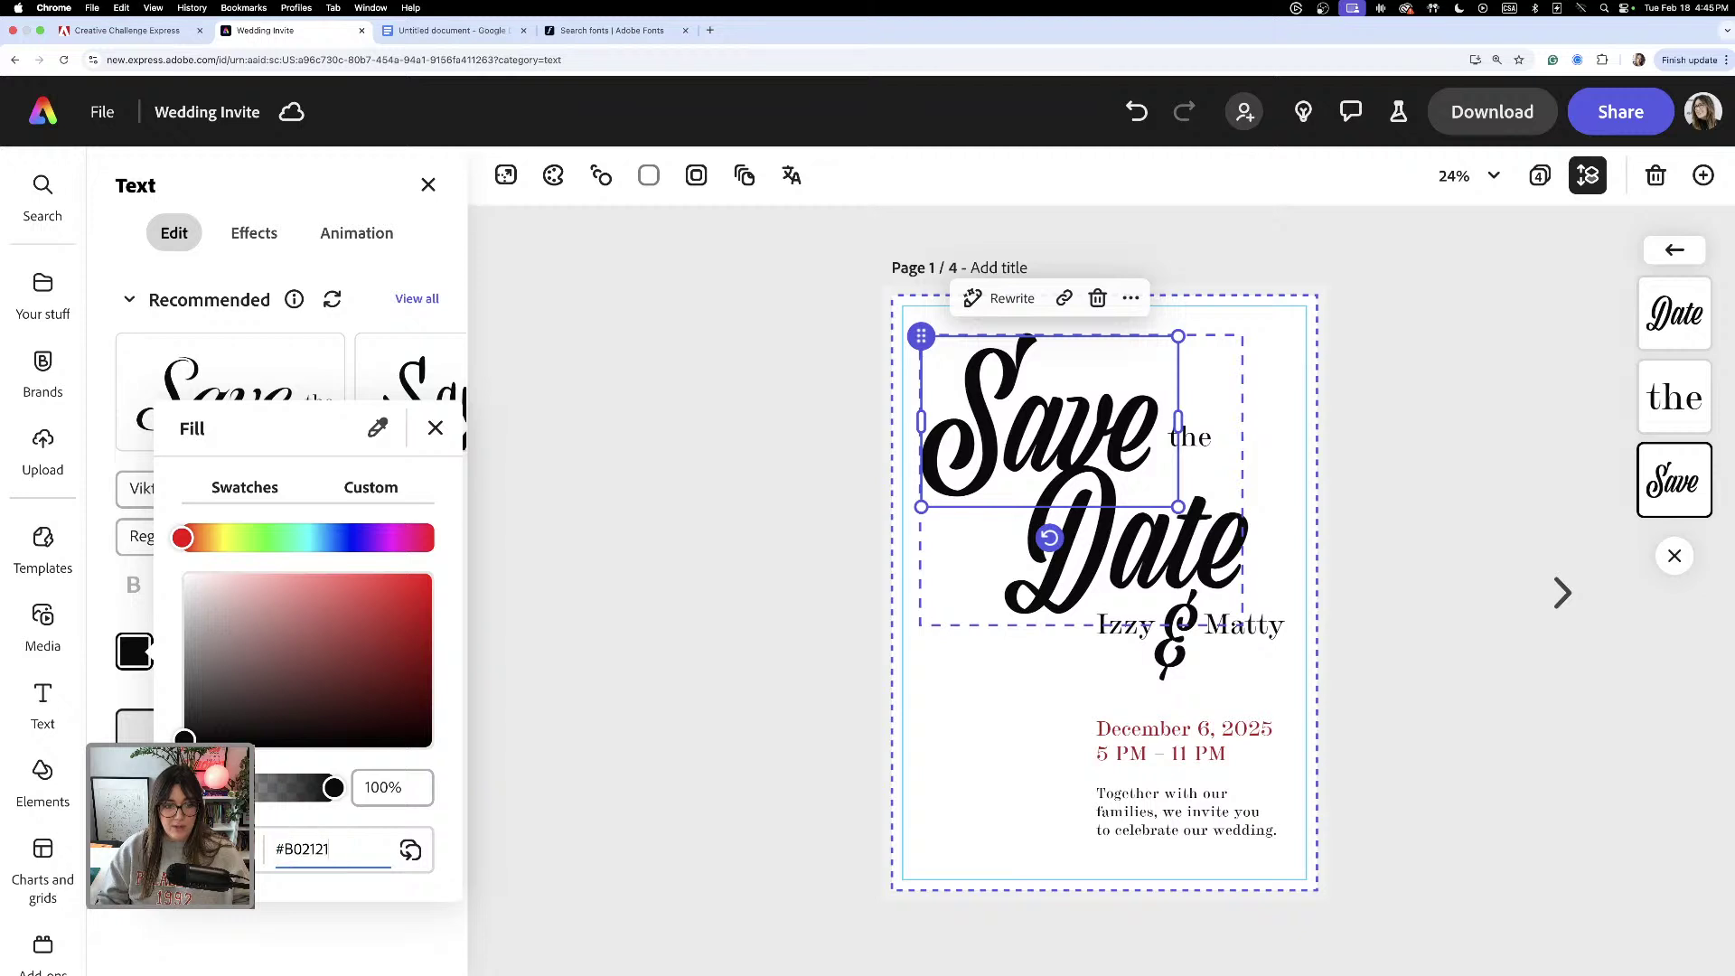
pyautogui.press('Return')
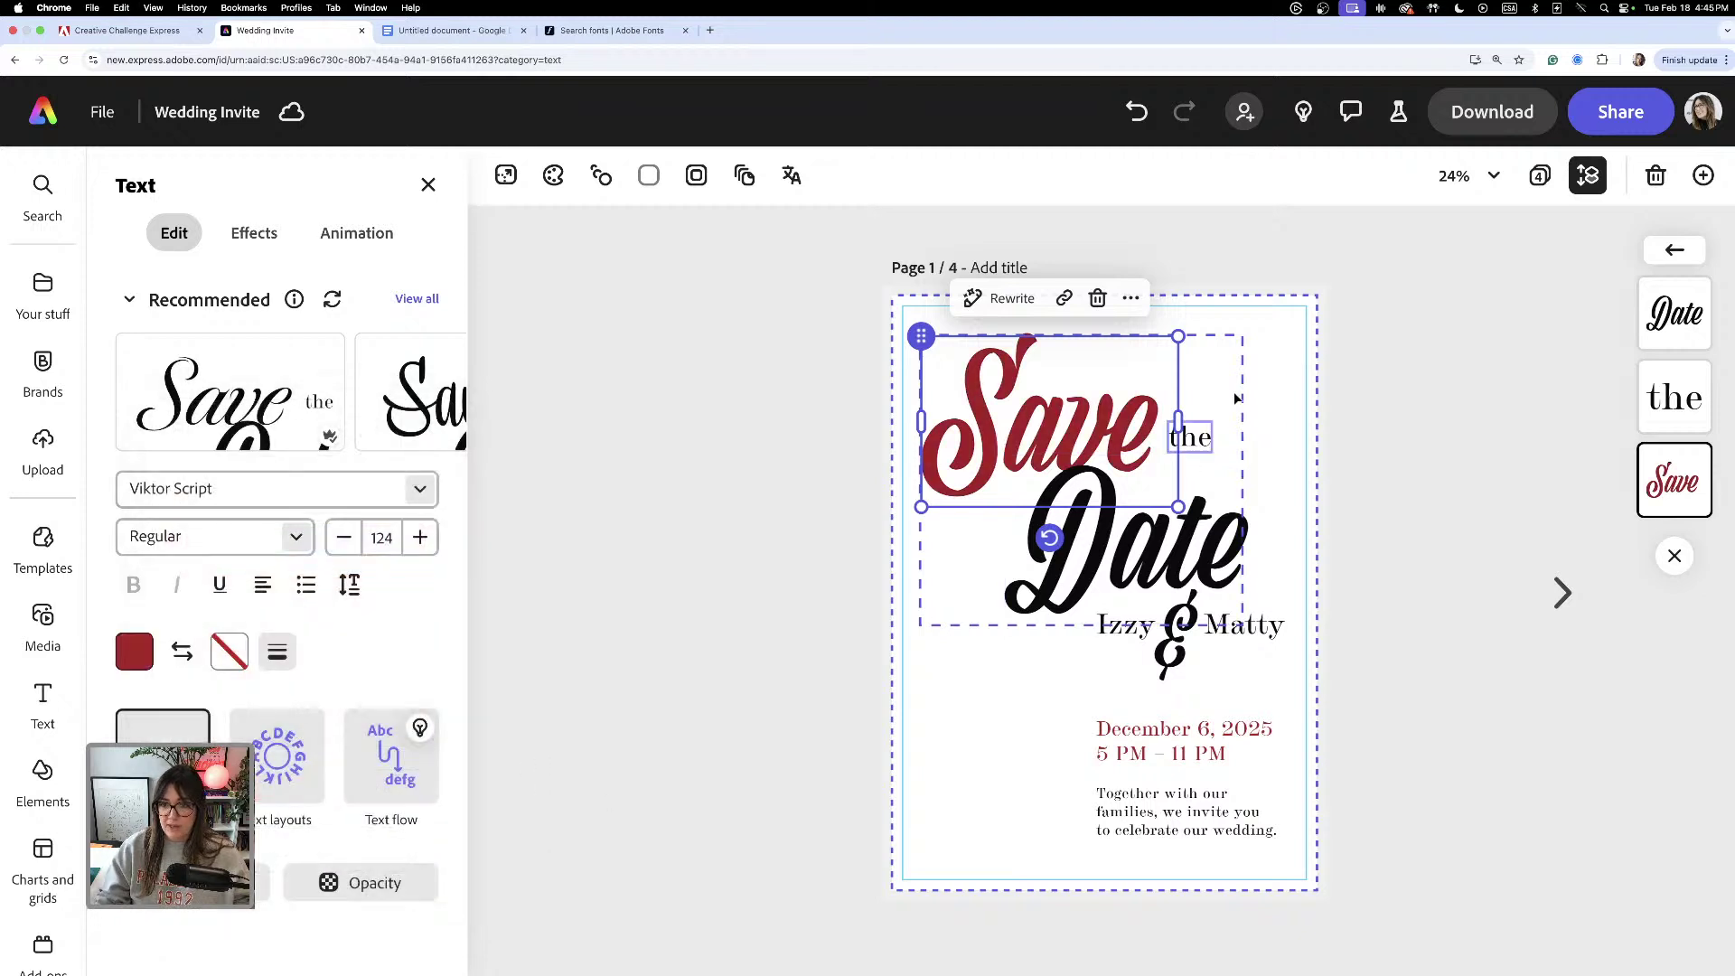
# - Fill the word "the" in the heading with the copied color #B02121
pyautogui.click(1191, 436)
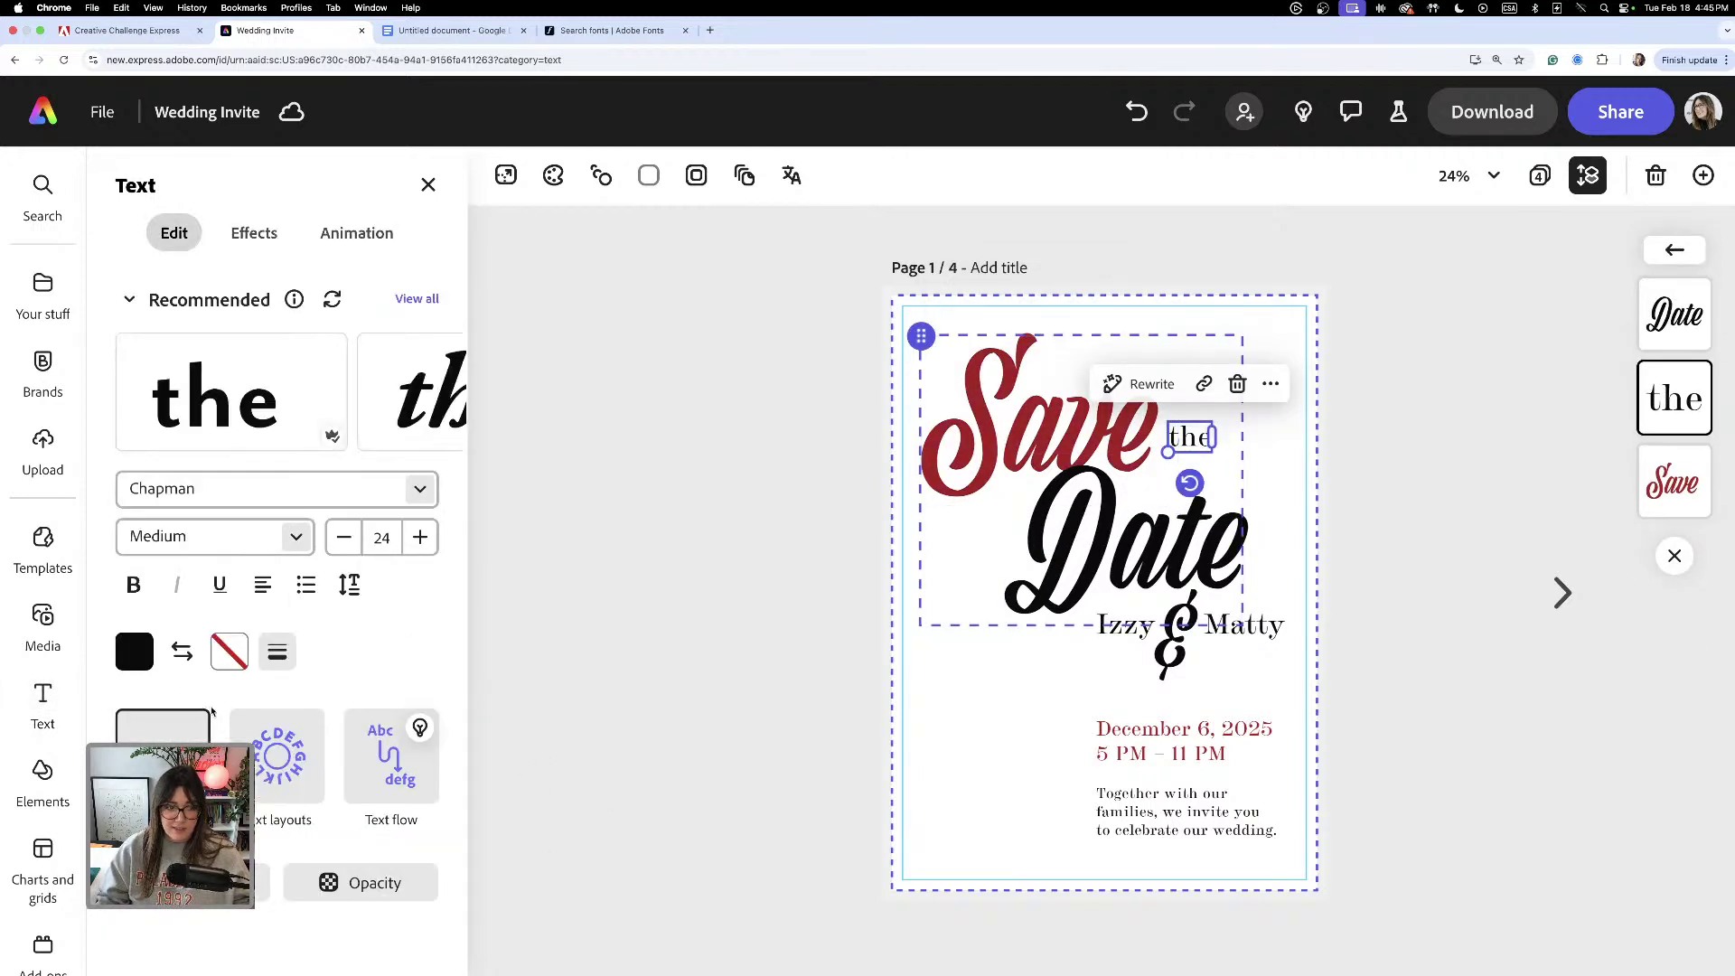
pyautogui.click(136, 662)
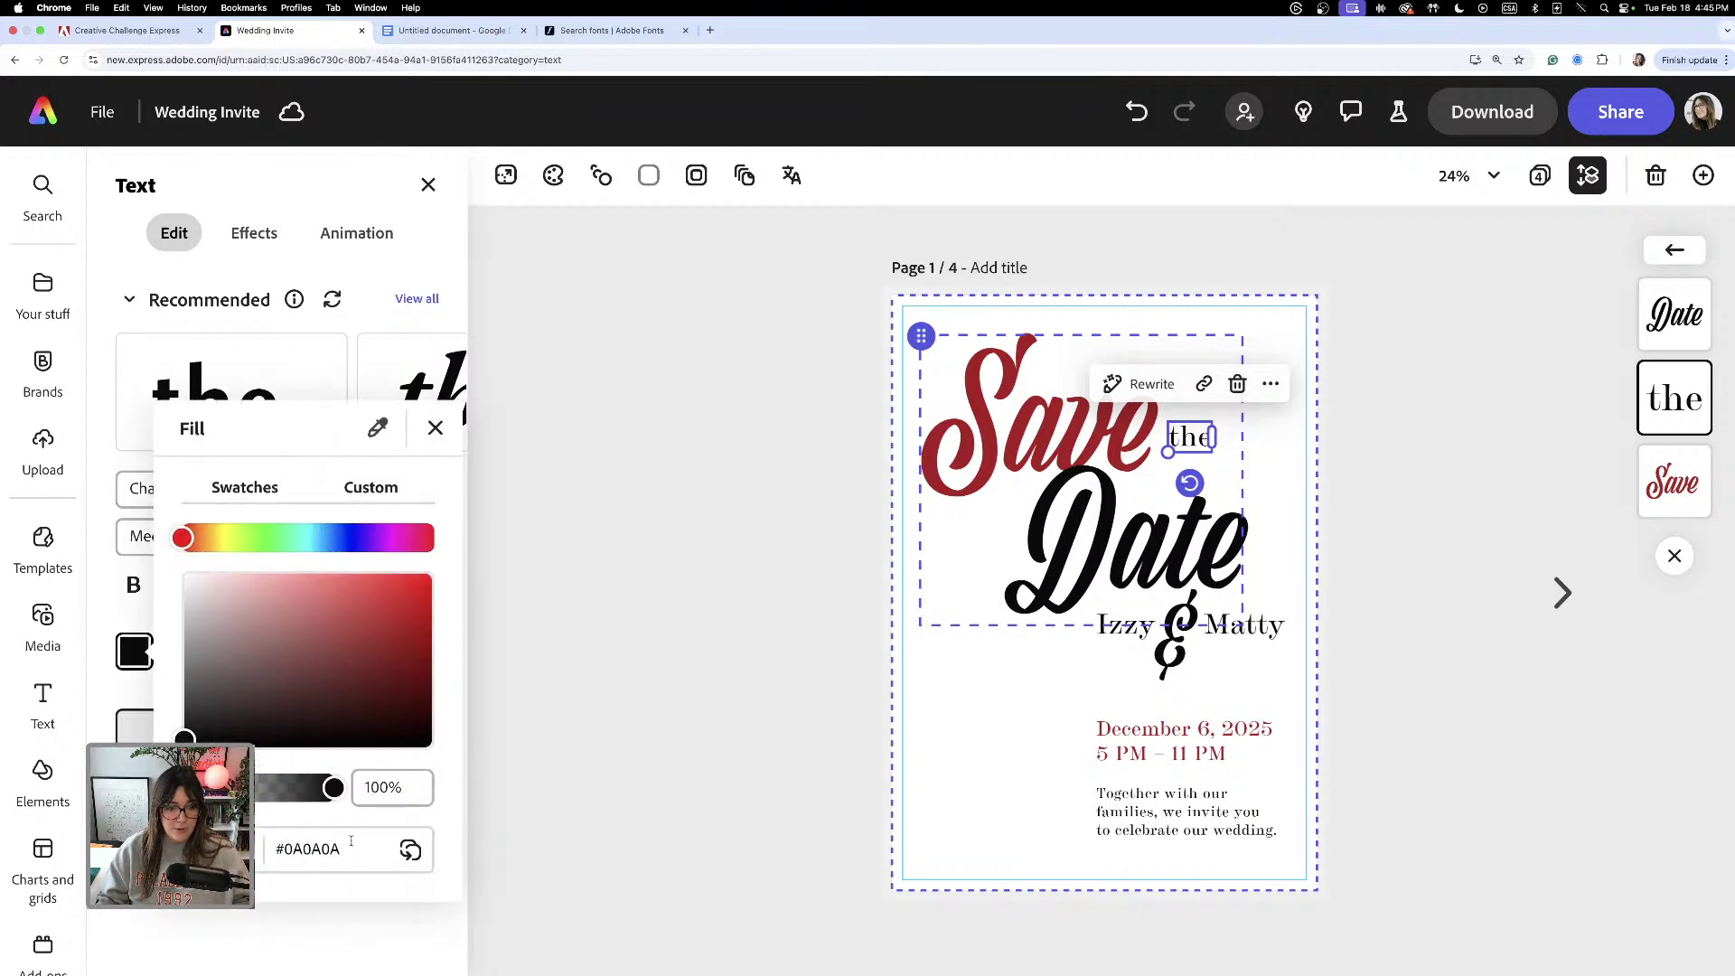
pyautogui.click(263, 856)
pyautogui.hotkey('ctrl', 'v')
pyautogui.press('Return')
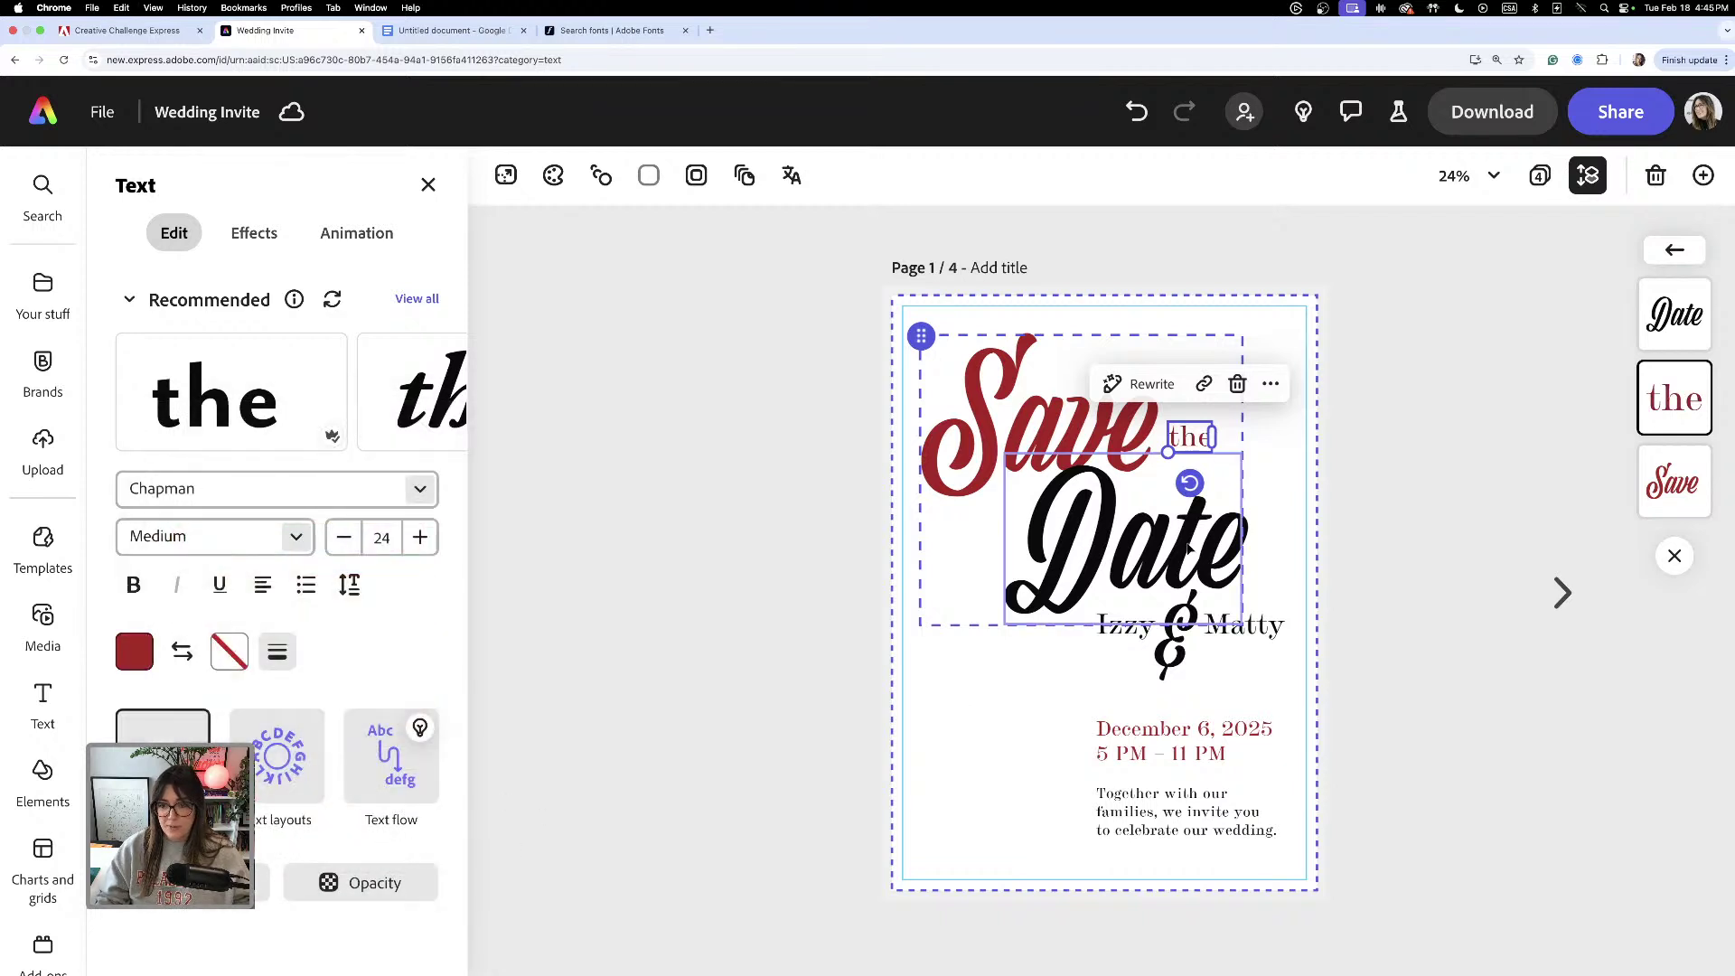
# - Fill the word "Date" in the heading with the copied color #B02121
pyautogui.press('Tab')
pyautogui.click(134, 651)
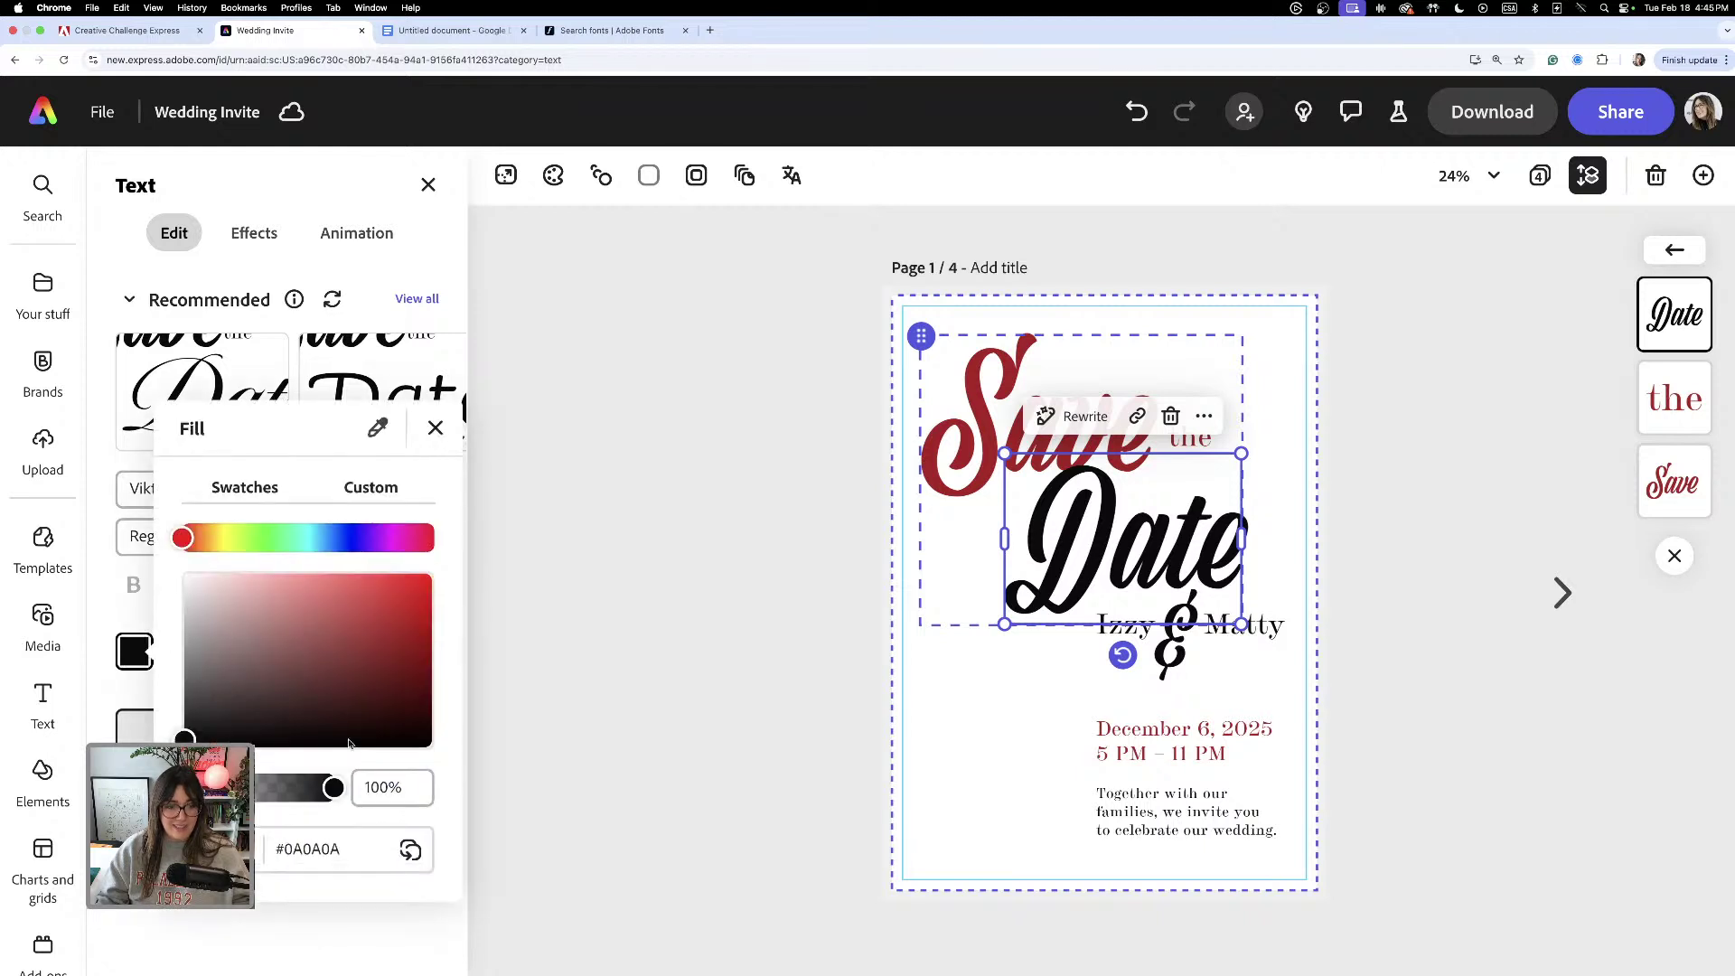
pyautogui.click(335, 848)
pyautogui.press('super+a')
pyautogui.press('super+v')
pyautogui.press('Return')
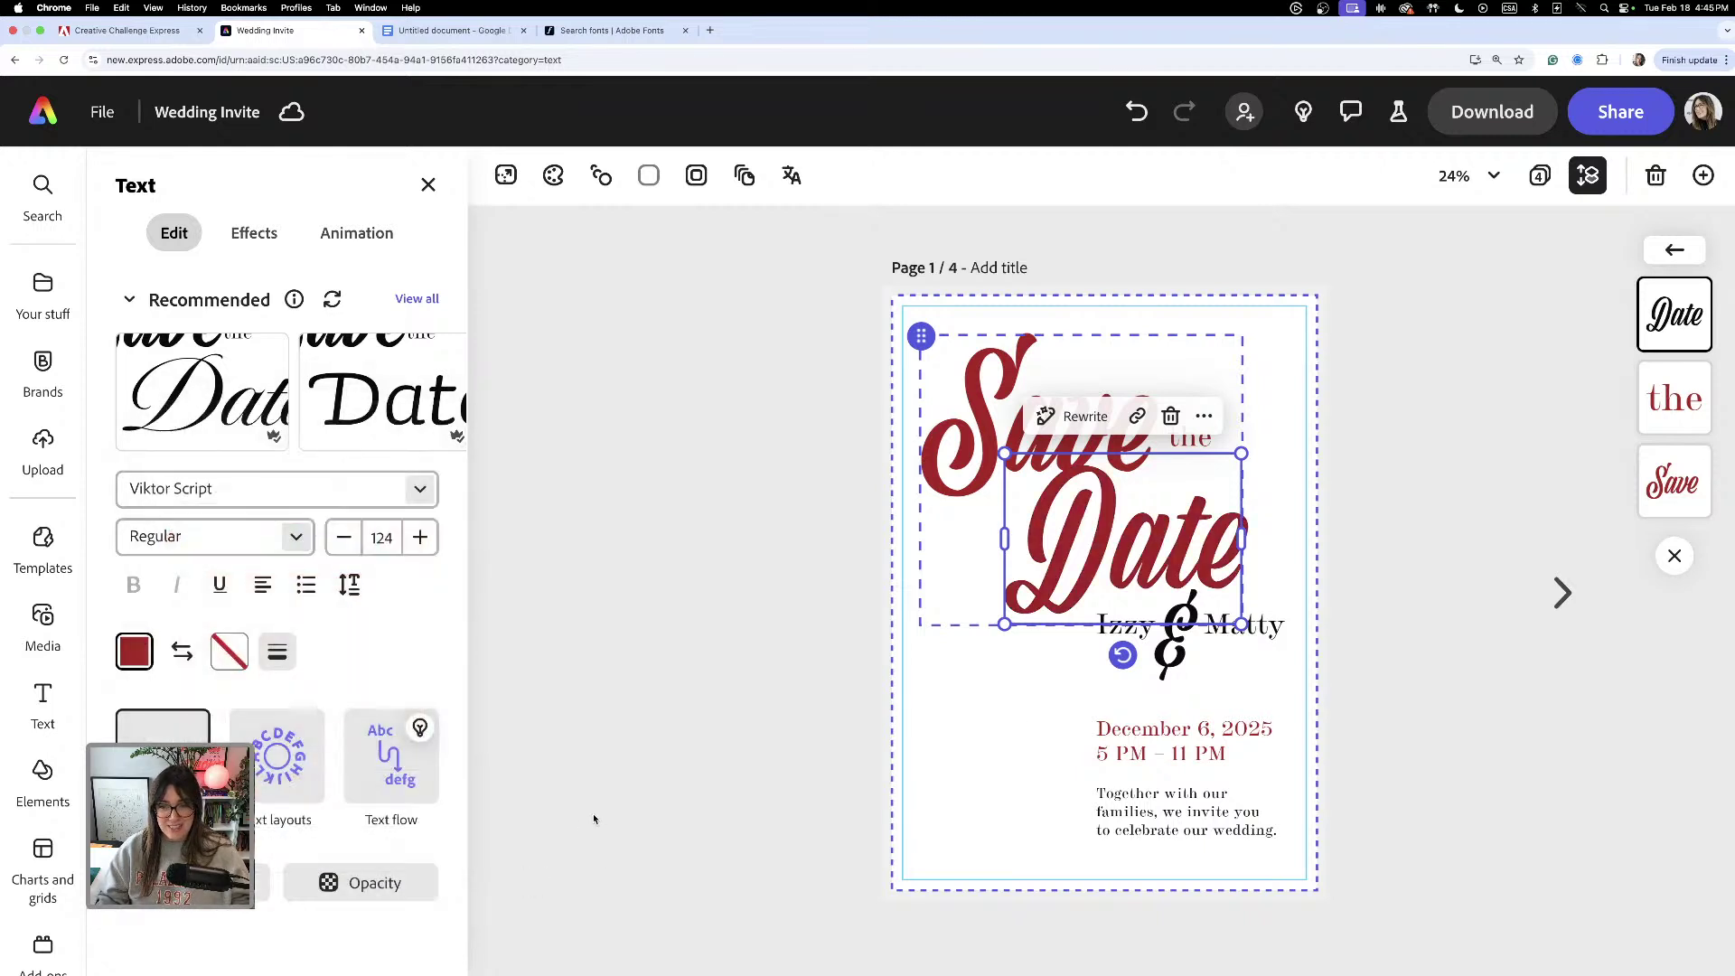
pyautogui.click(1060, 637)
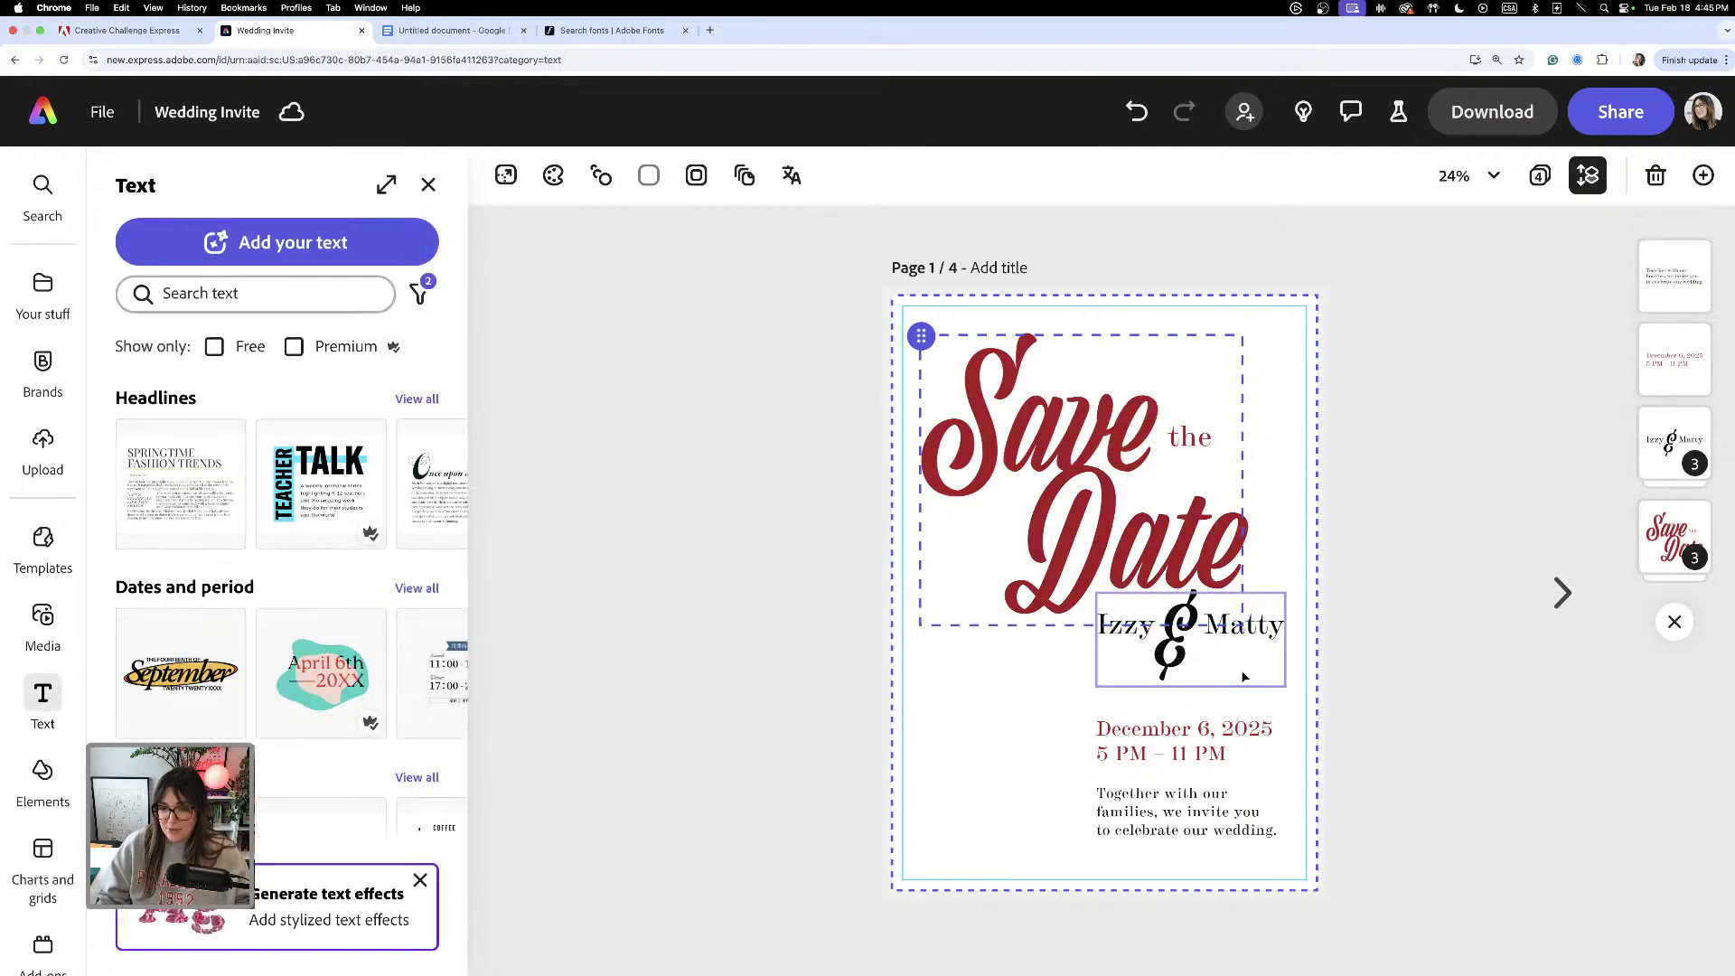
# - Fill the ampersand between the names with the dark red sampled from the "Save" lettering
pyautogui.click(1109, 614)
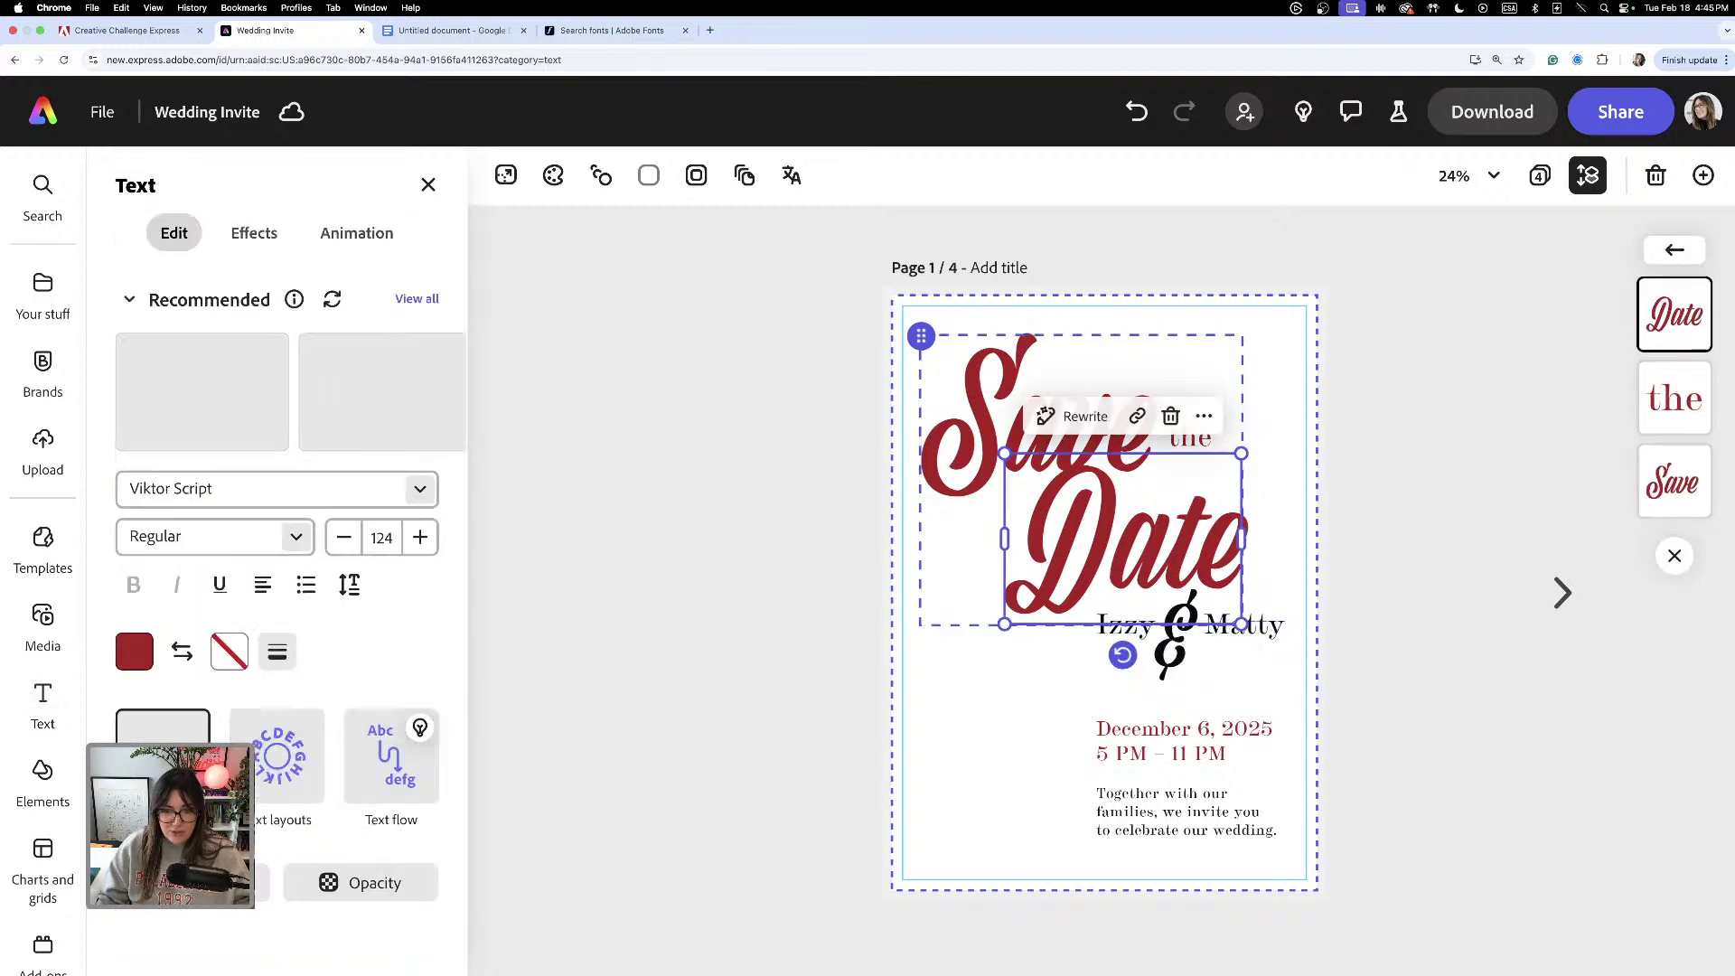
pyautogui.click(1172, 633)
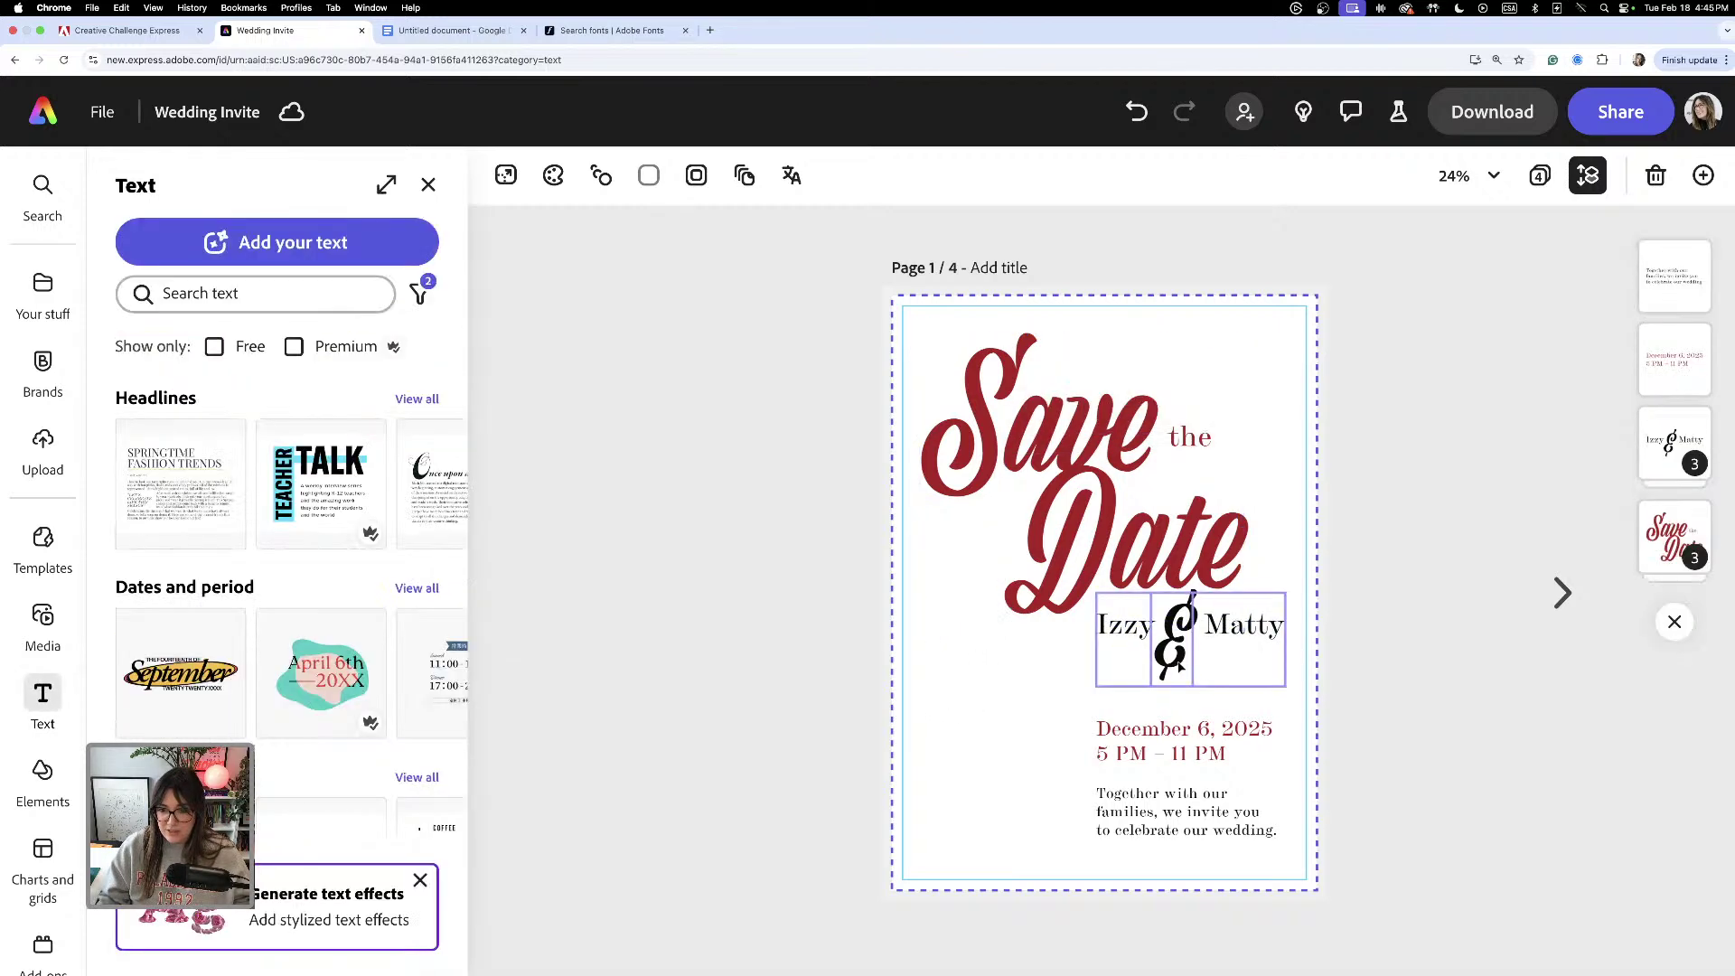
pyautogui.click(1172, 633)
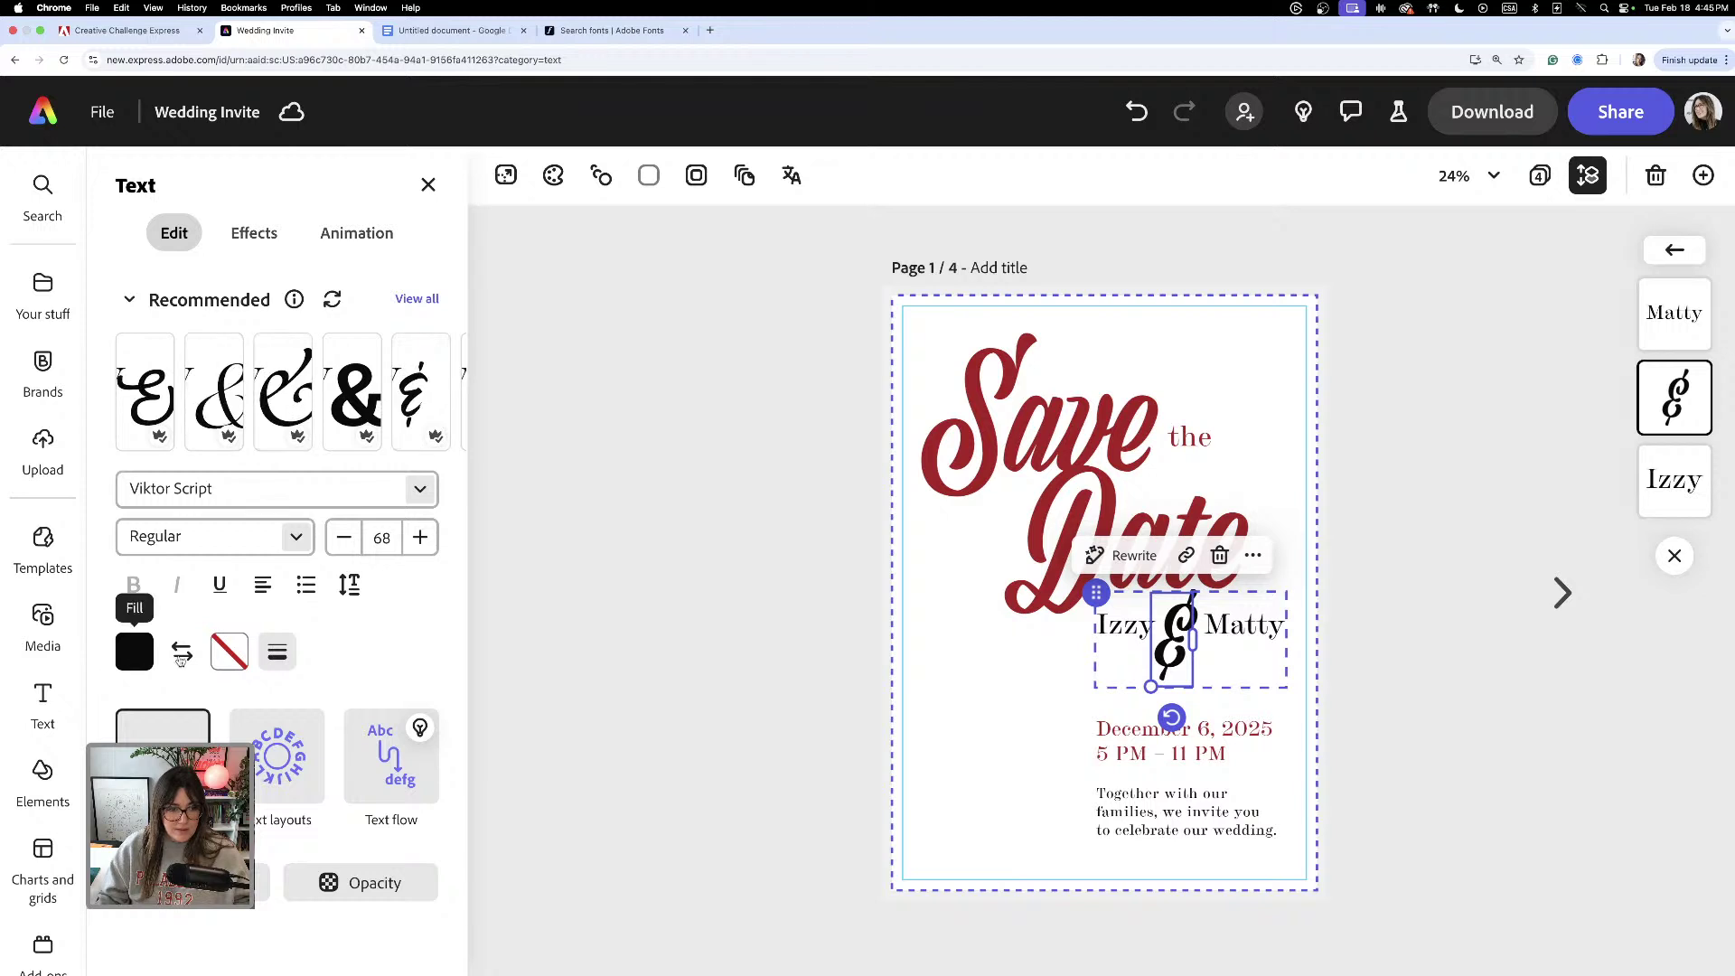
pyautogui.click(134, 651)
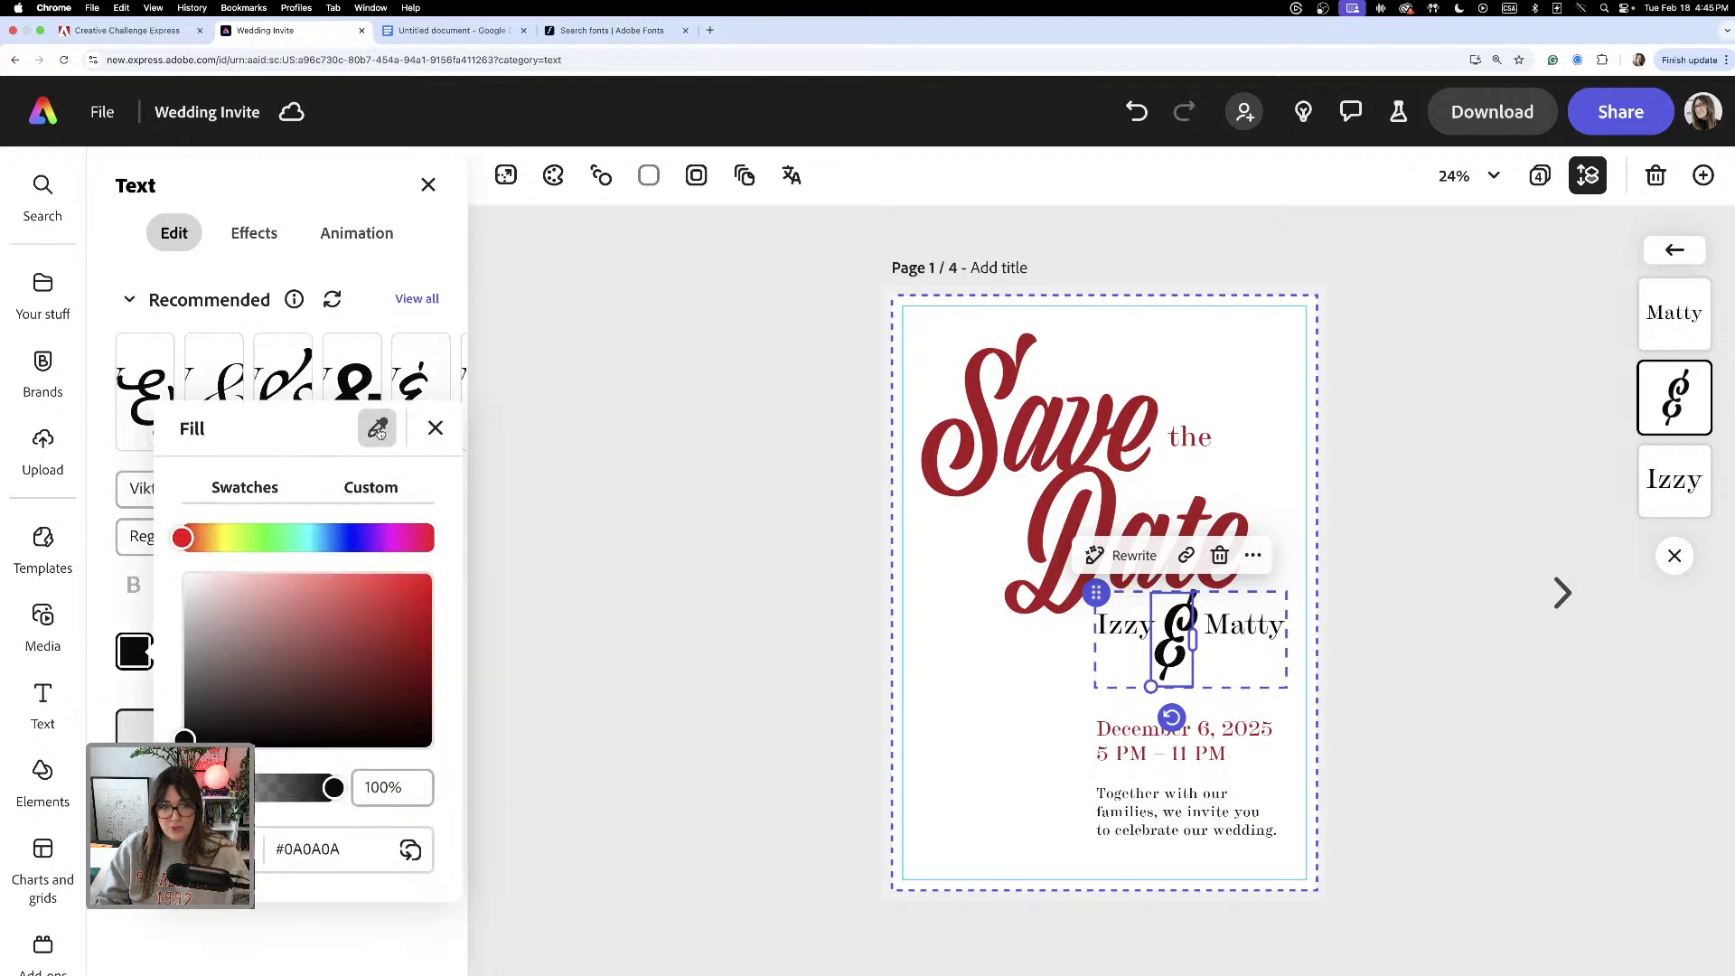
pyautogui.click(378, 428)
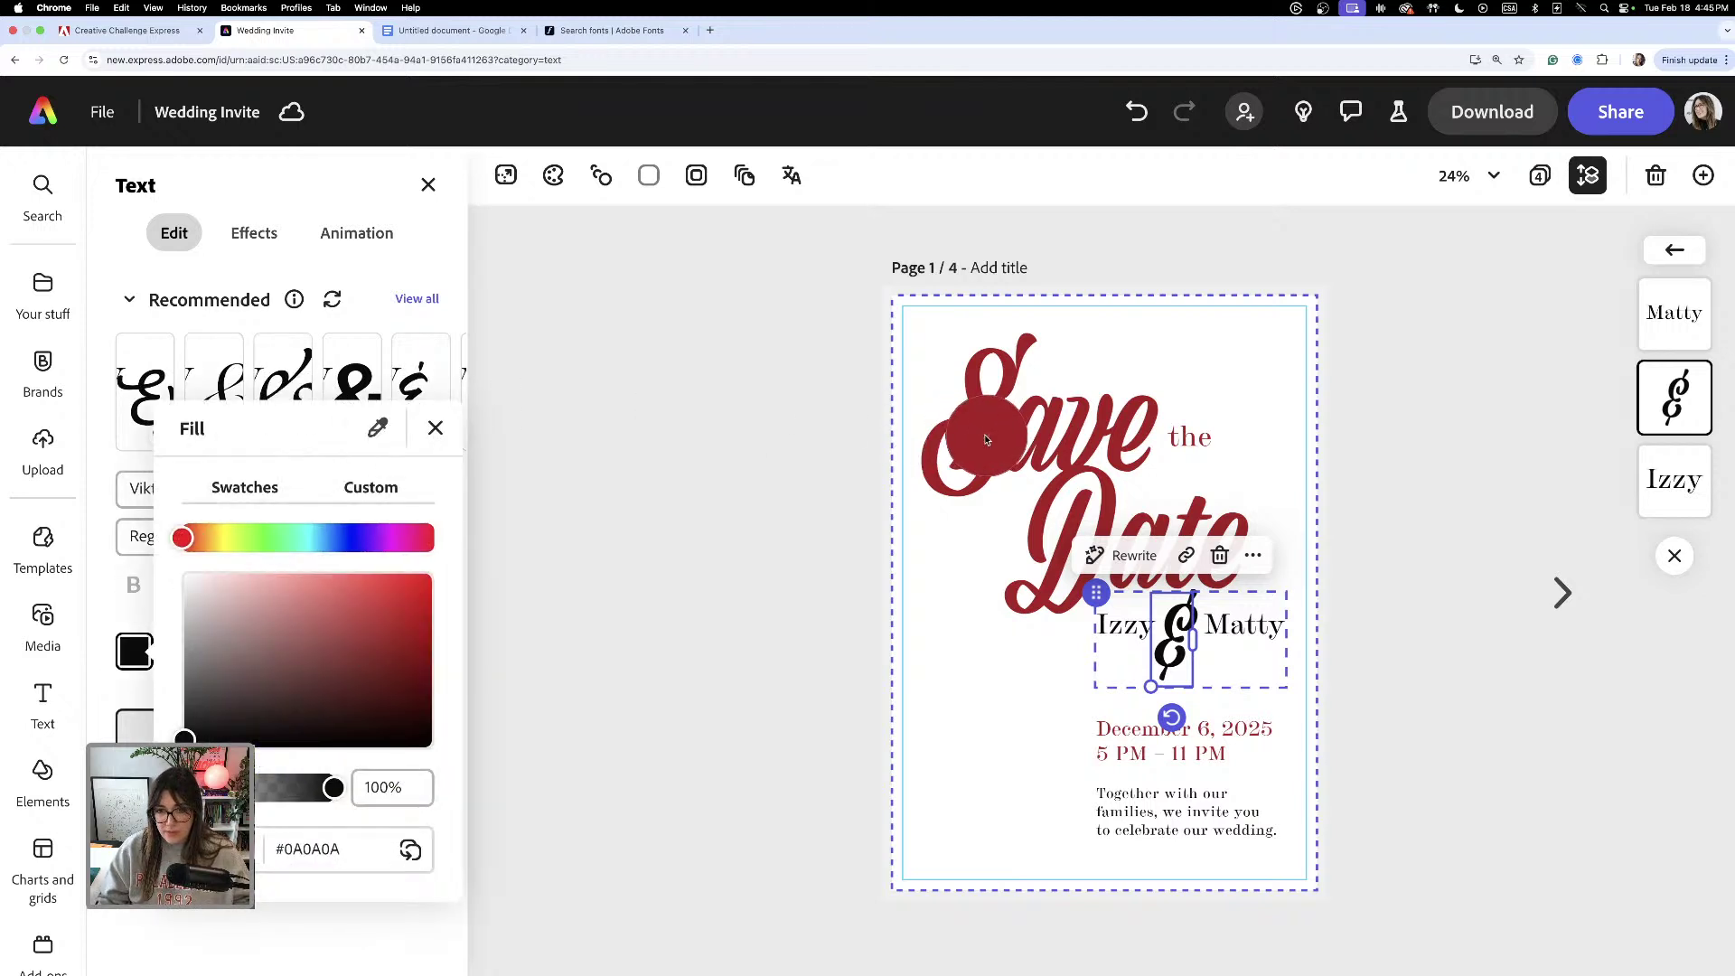
pyautogui.click(986, 443)
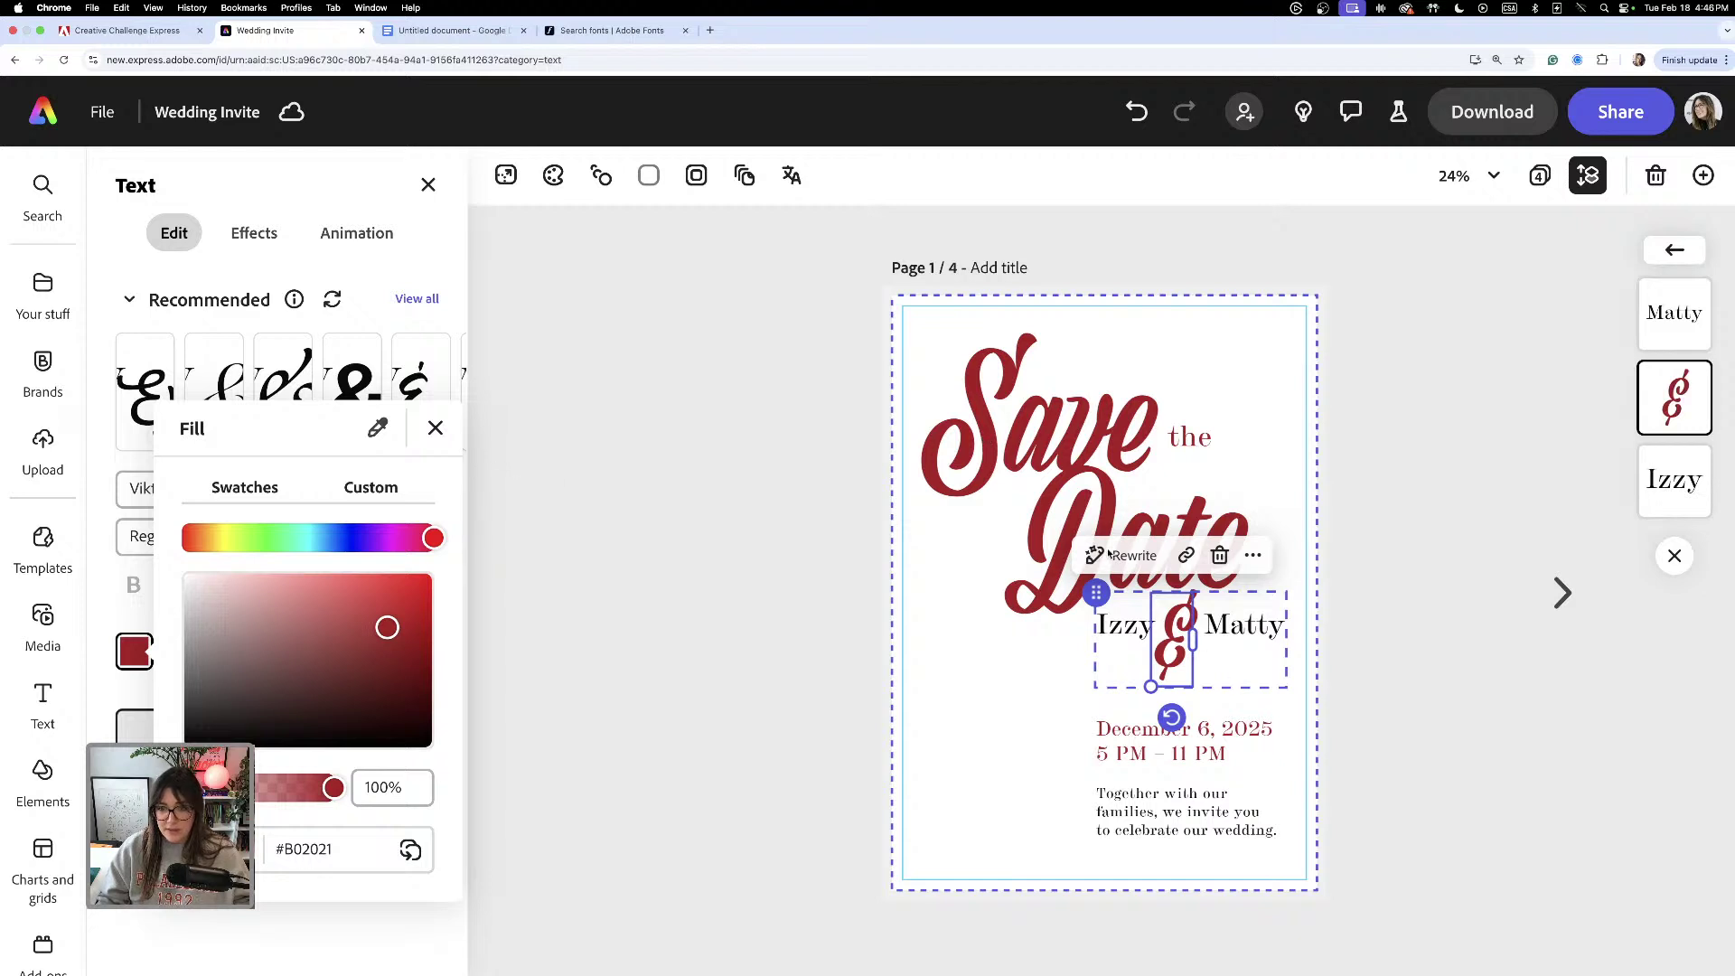
pyautogui.click(556, 627)
# - Fill both names beside the ampersand with the dark red #B02021 sampled from the "Save" lettering
pyautogui.click(1125, 624)
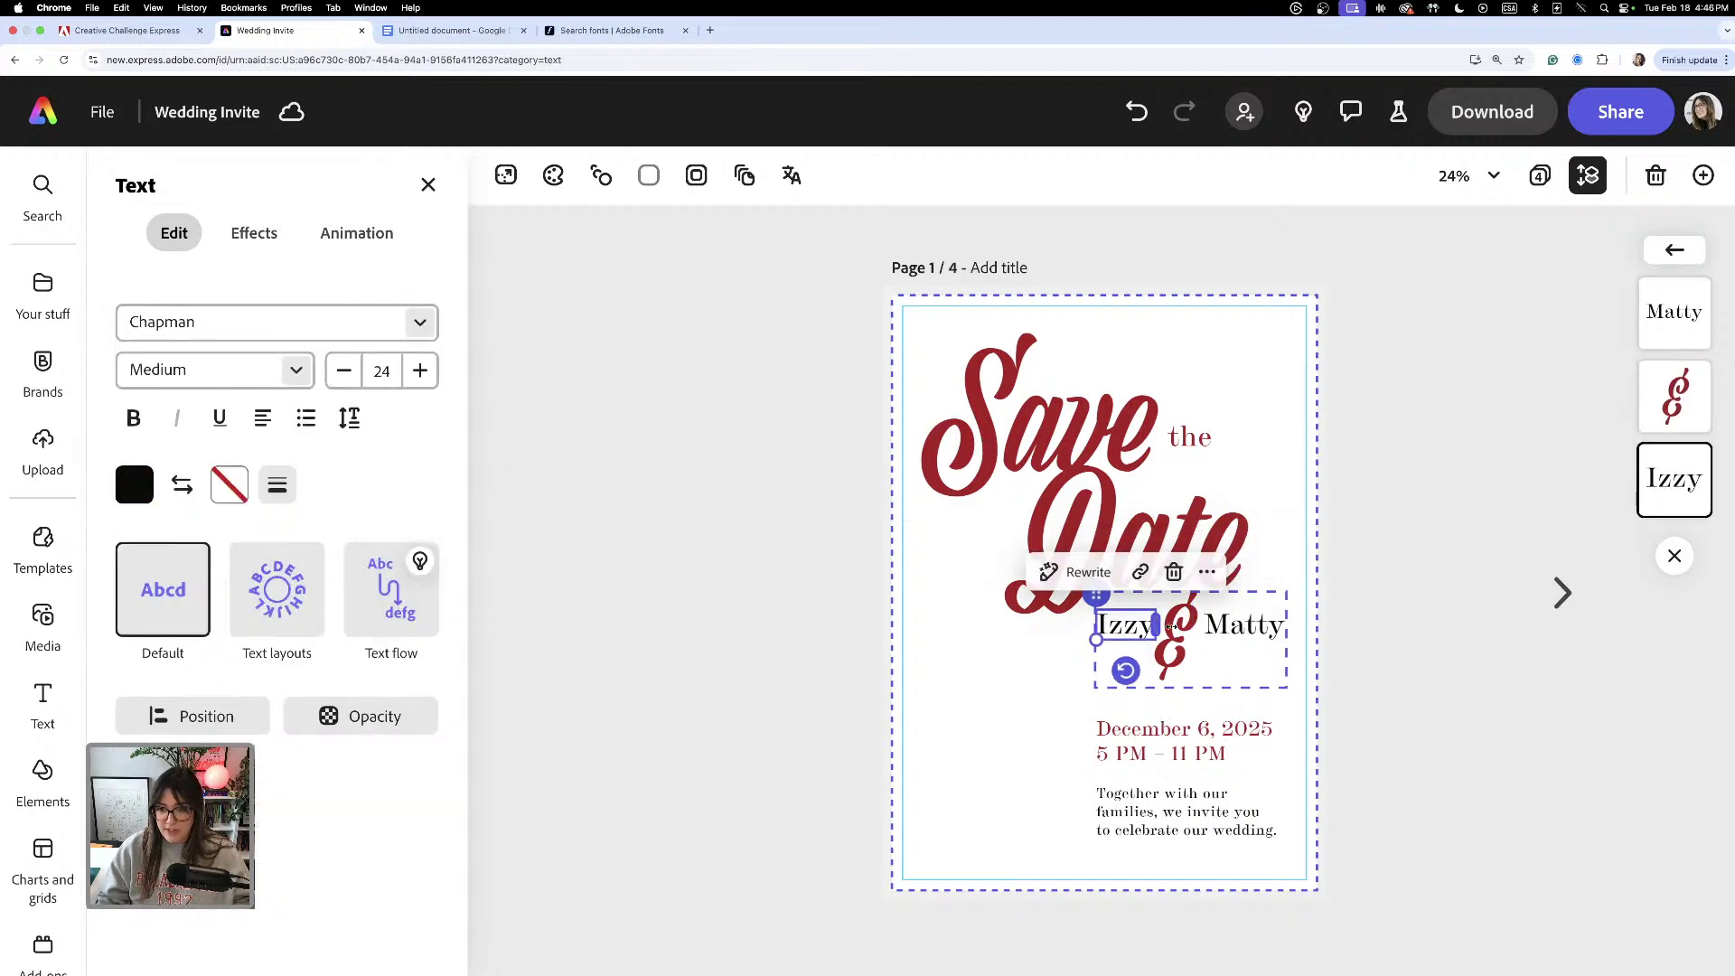
pyautogui.keyDown('shift'); pyautogui.click(1224, 639); pyautogui.keyUp('shift')
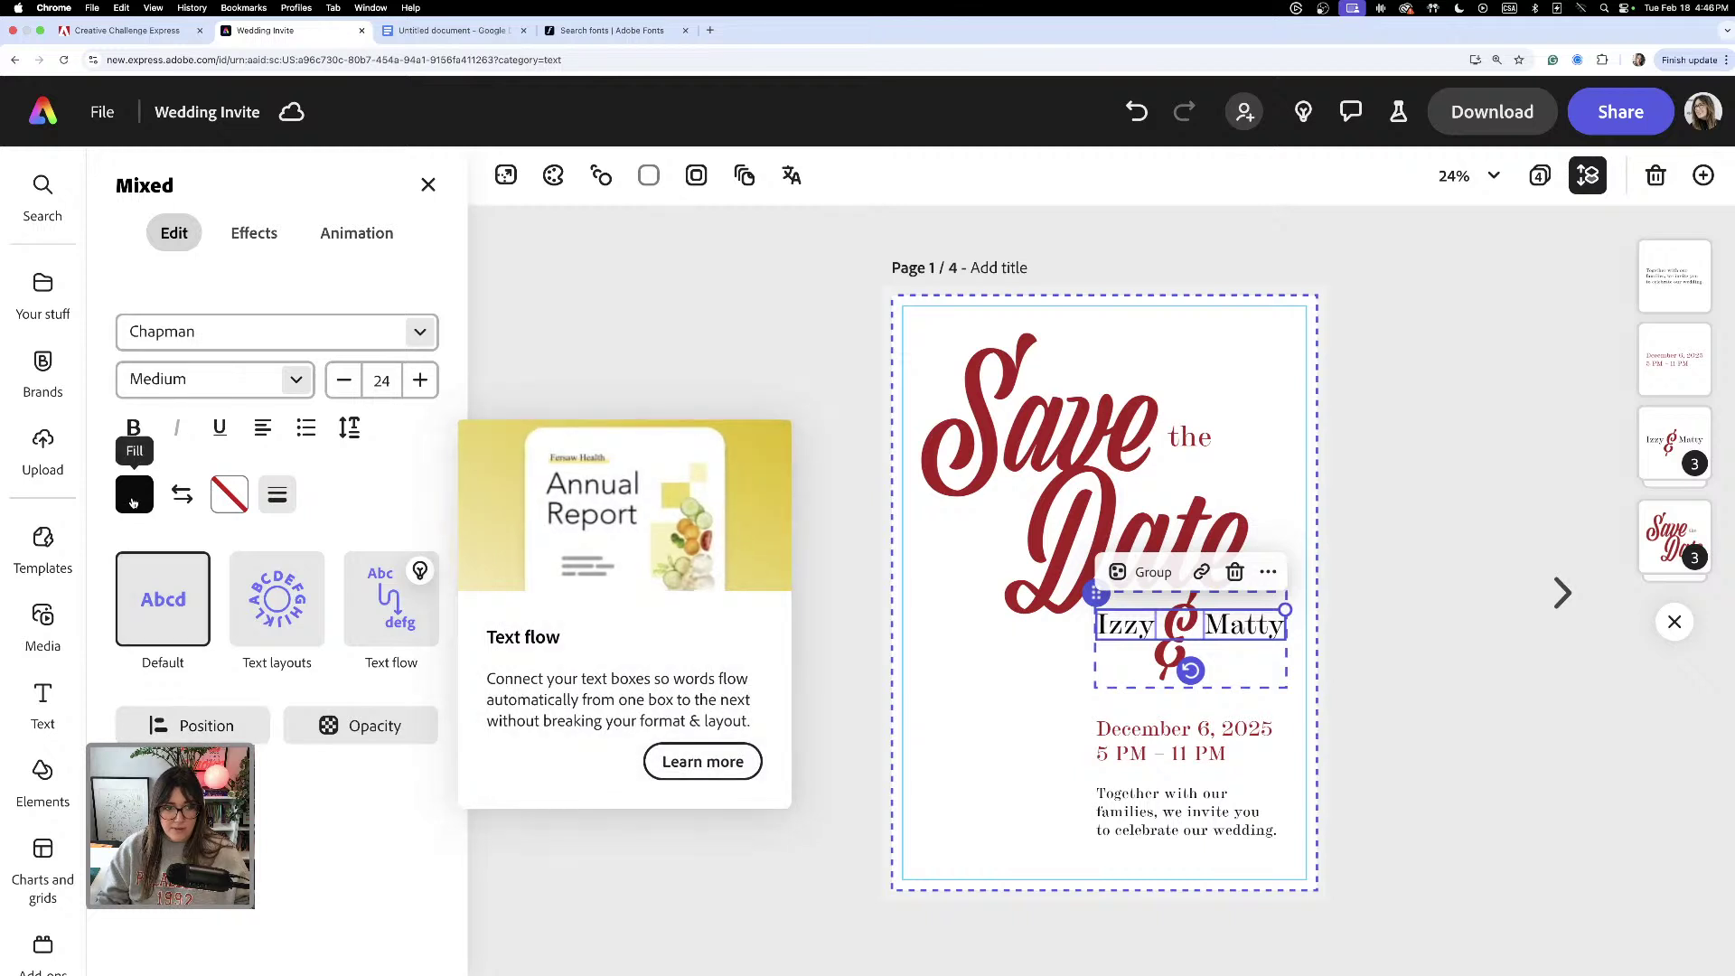
pyautogui.click(134, 495)
pyautogui.click(378, 270)
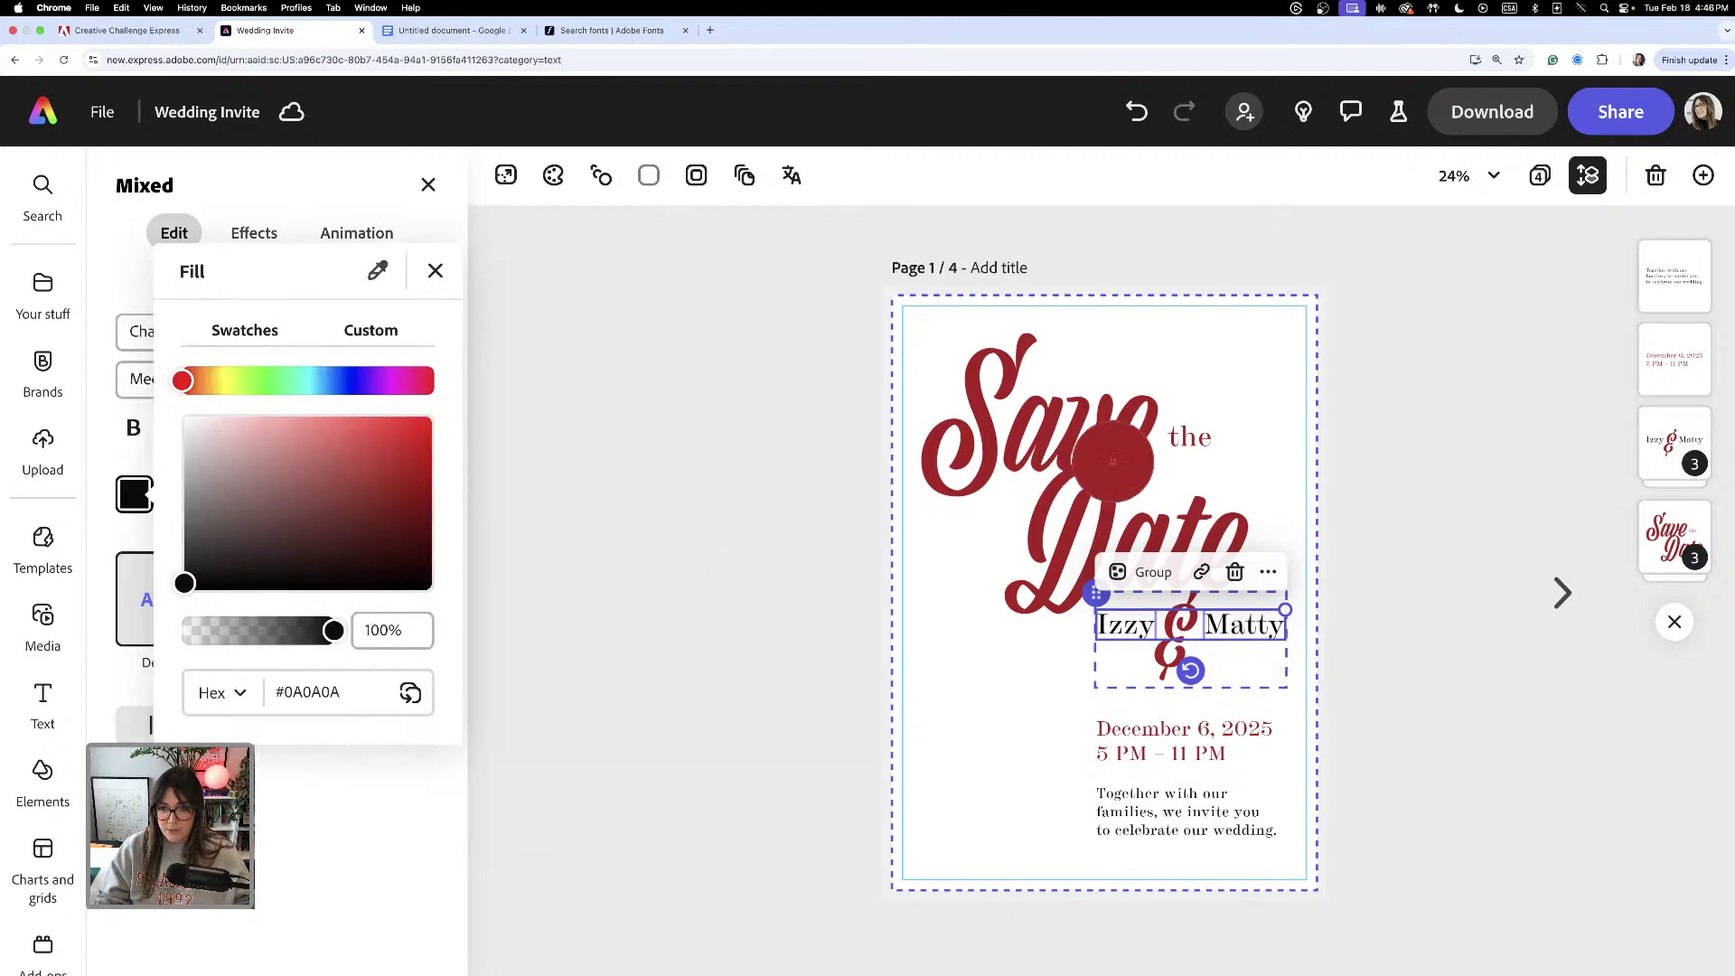
pyautogui.click(1094, 450)
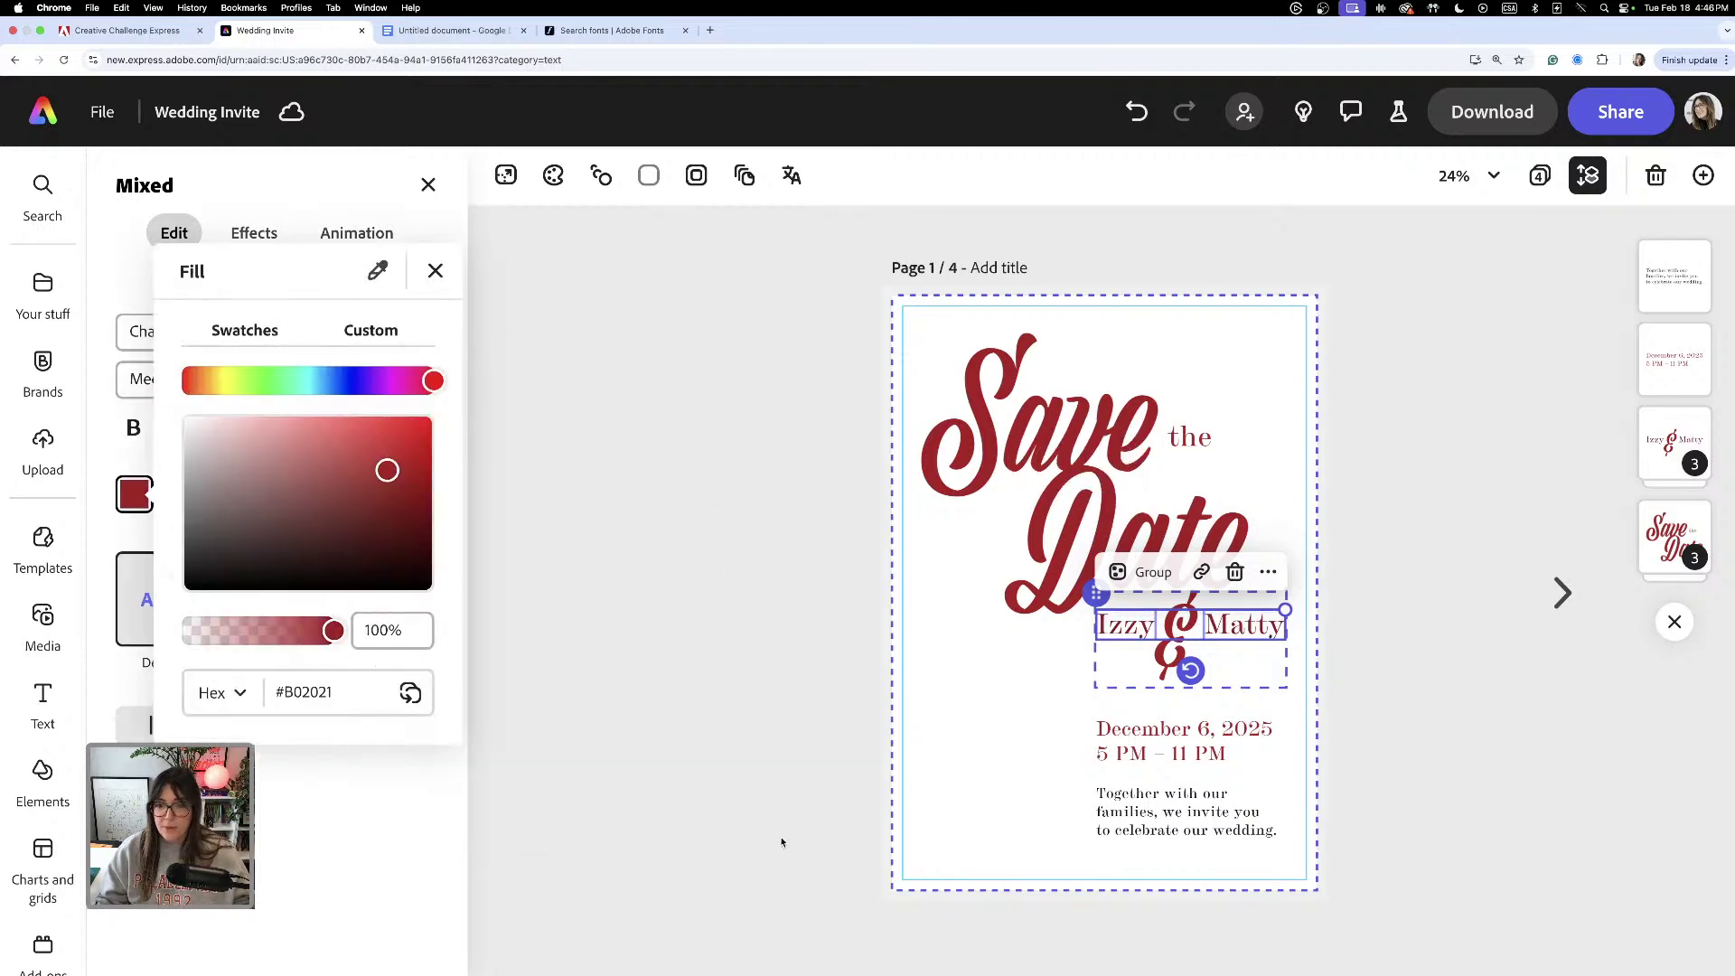
# - Fill the "Together with our families" wording with the dark red #B02021 sampled from the "Save" lettering
pyautogui.click(1048, 782)
pyautogui.click(1166, 812)
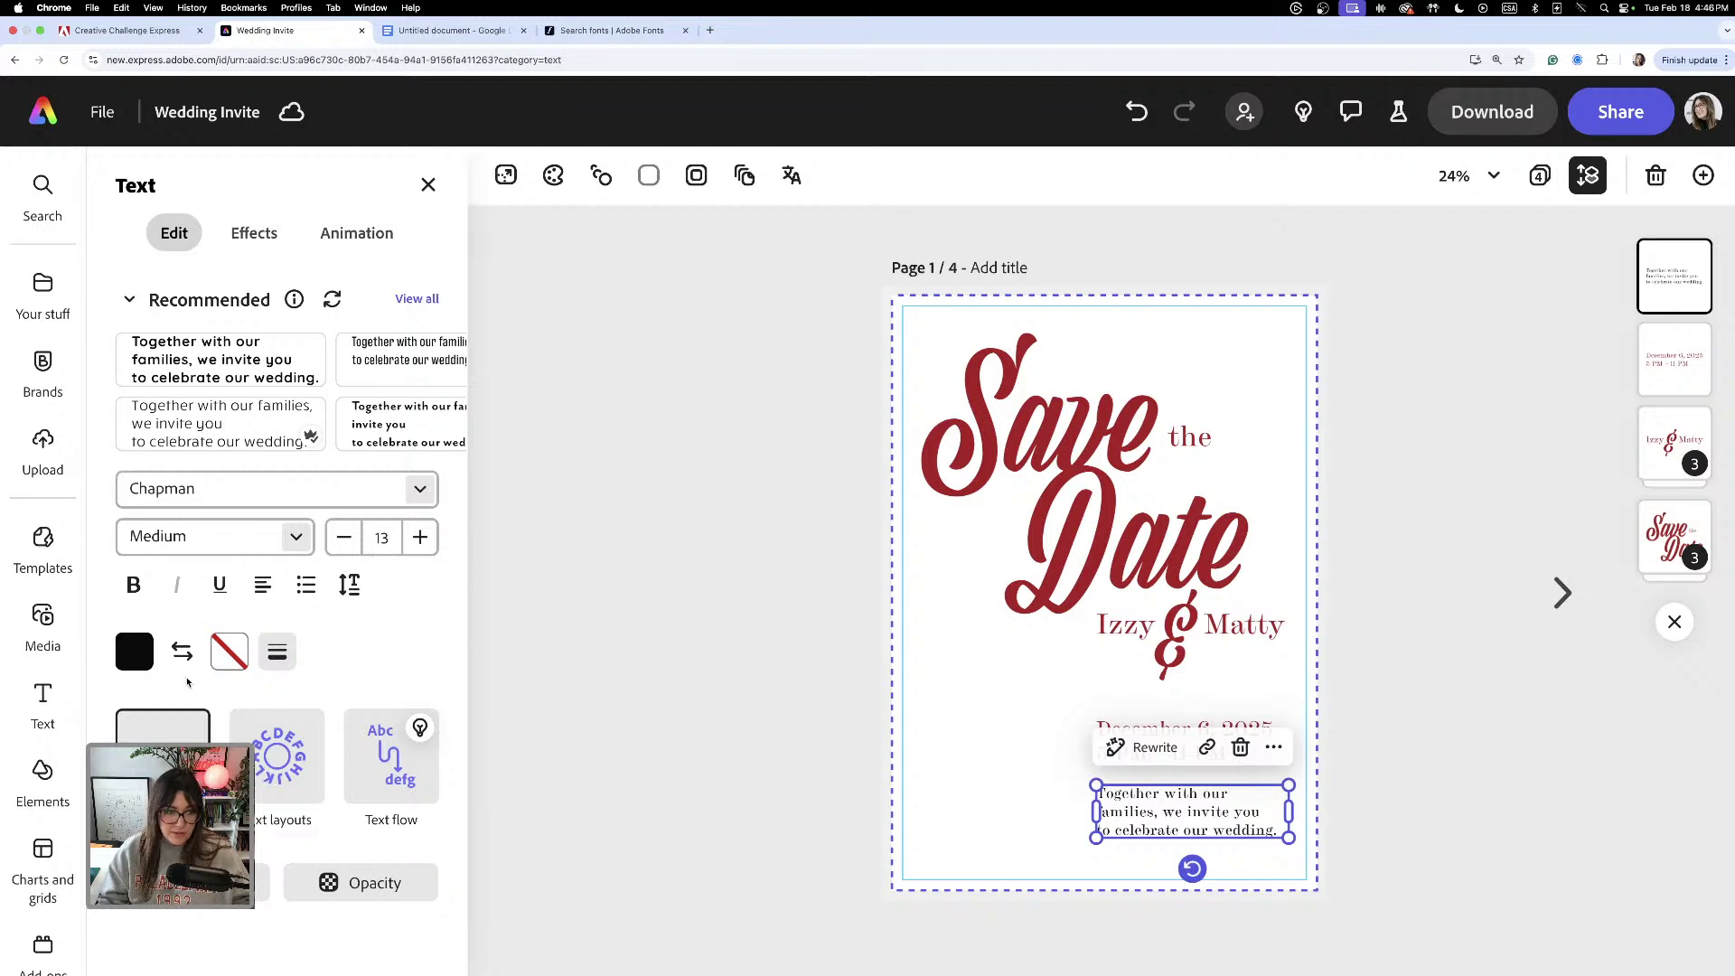
pyautogui.click(138, 651)
pyautogui.click(377, 428)
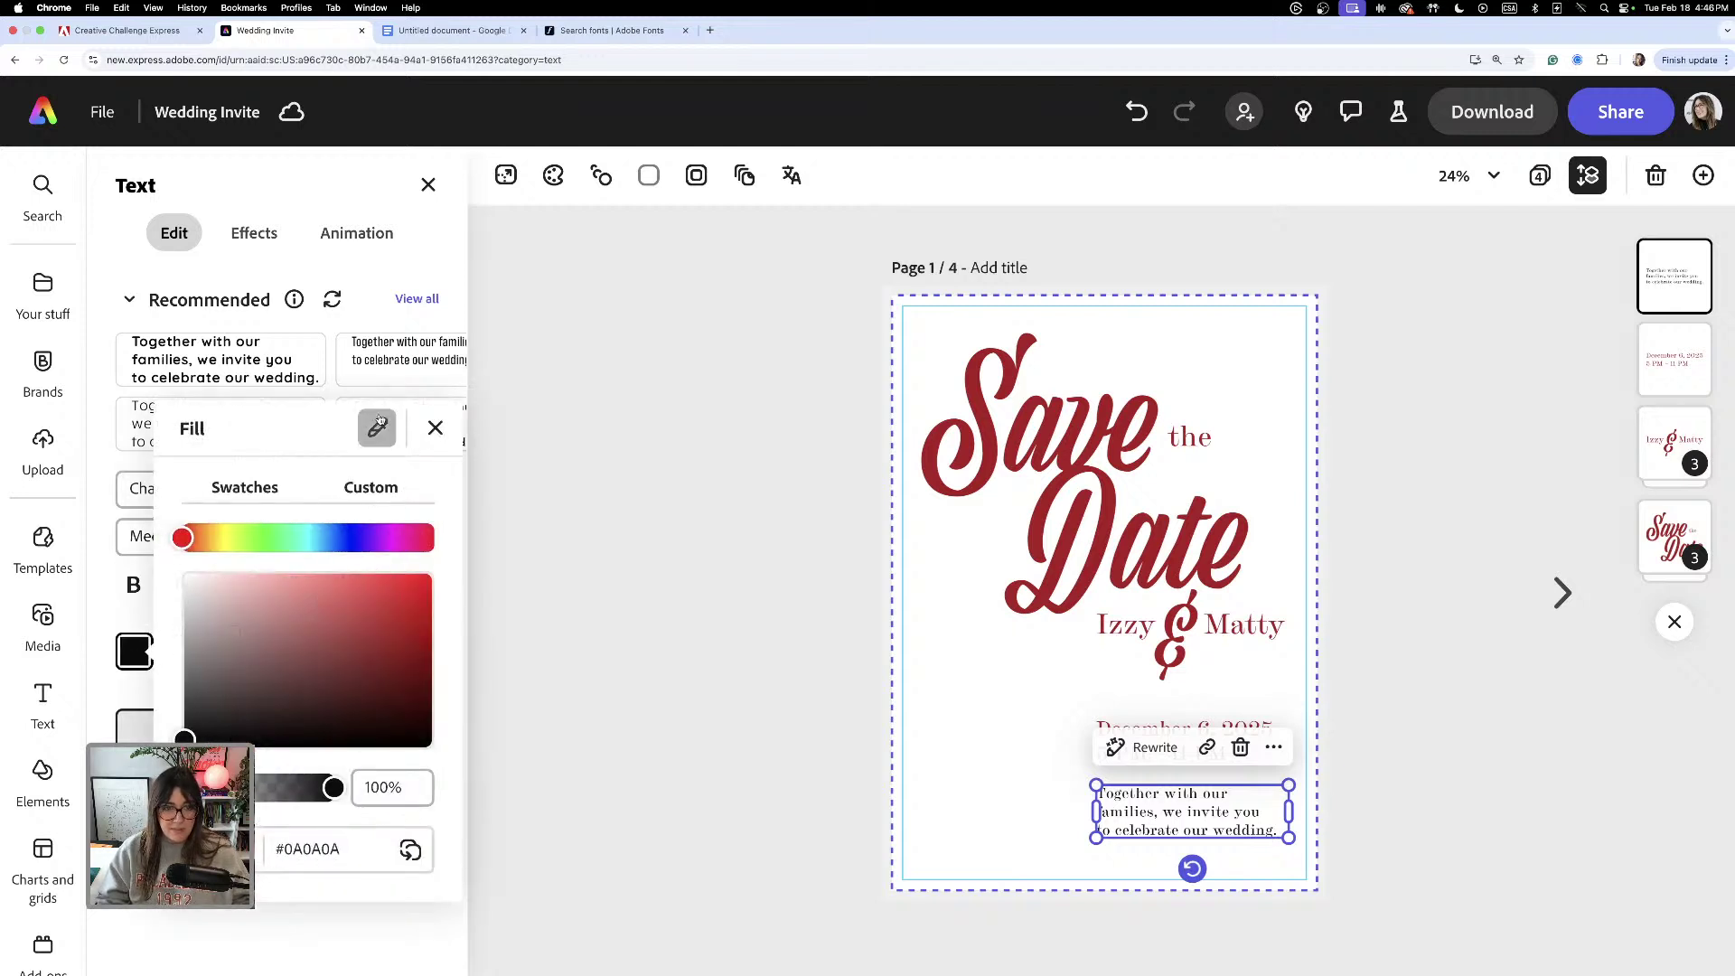
pyautogui.click(1034, 407)
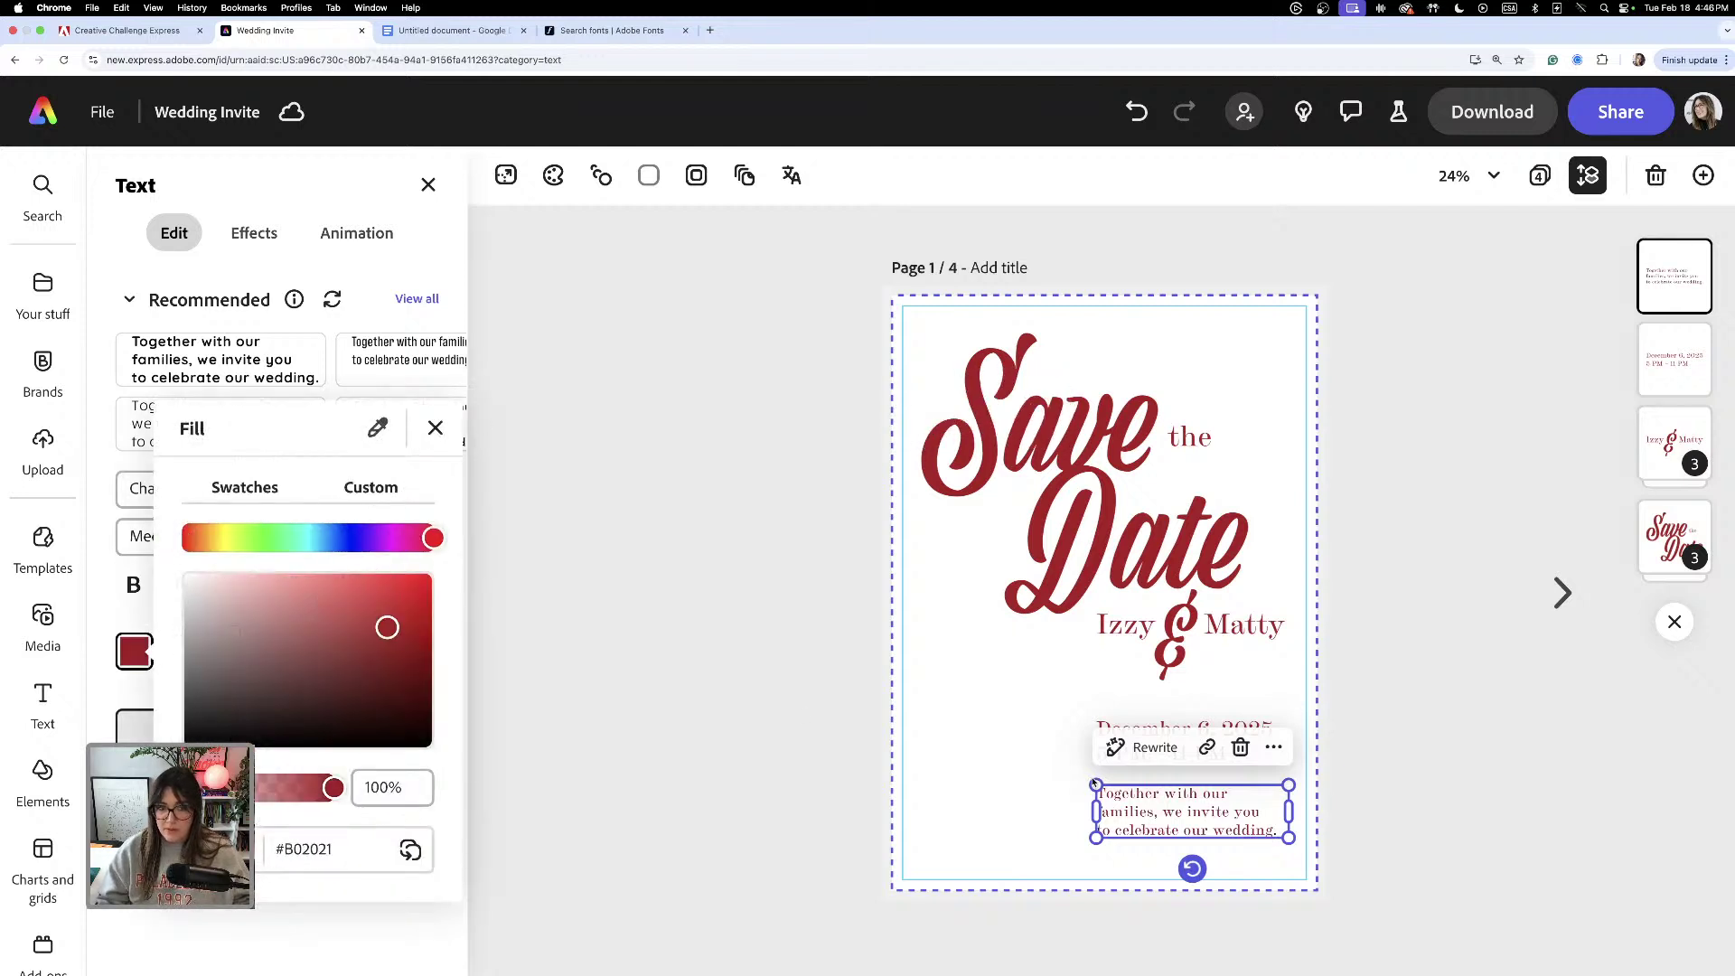
pyautogui.click(663, 439)
pyautogui.click(653, 436)
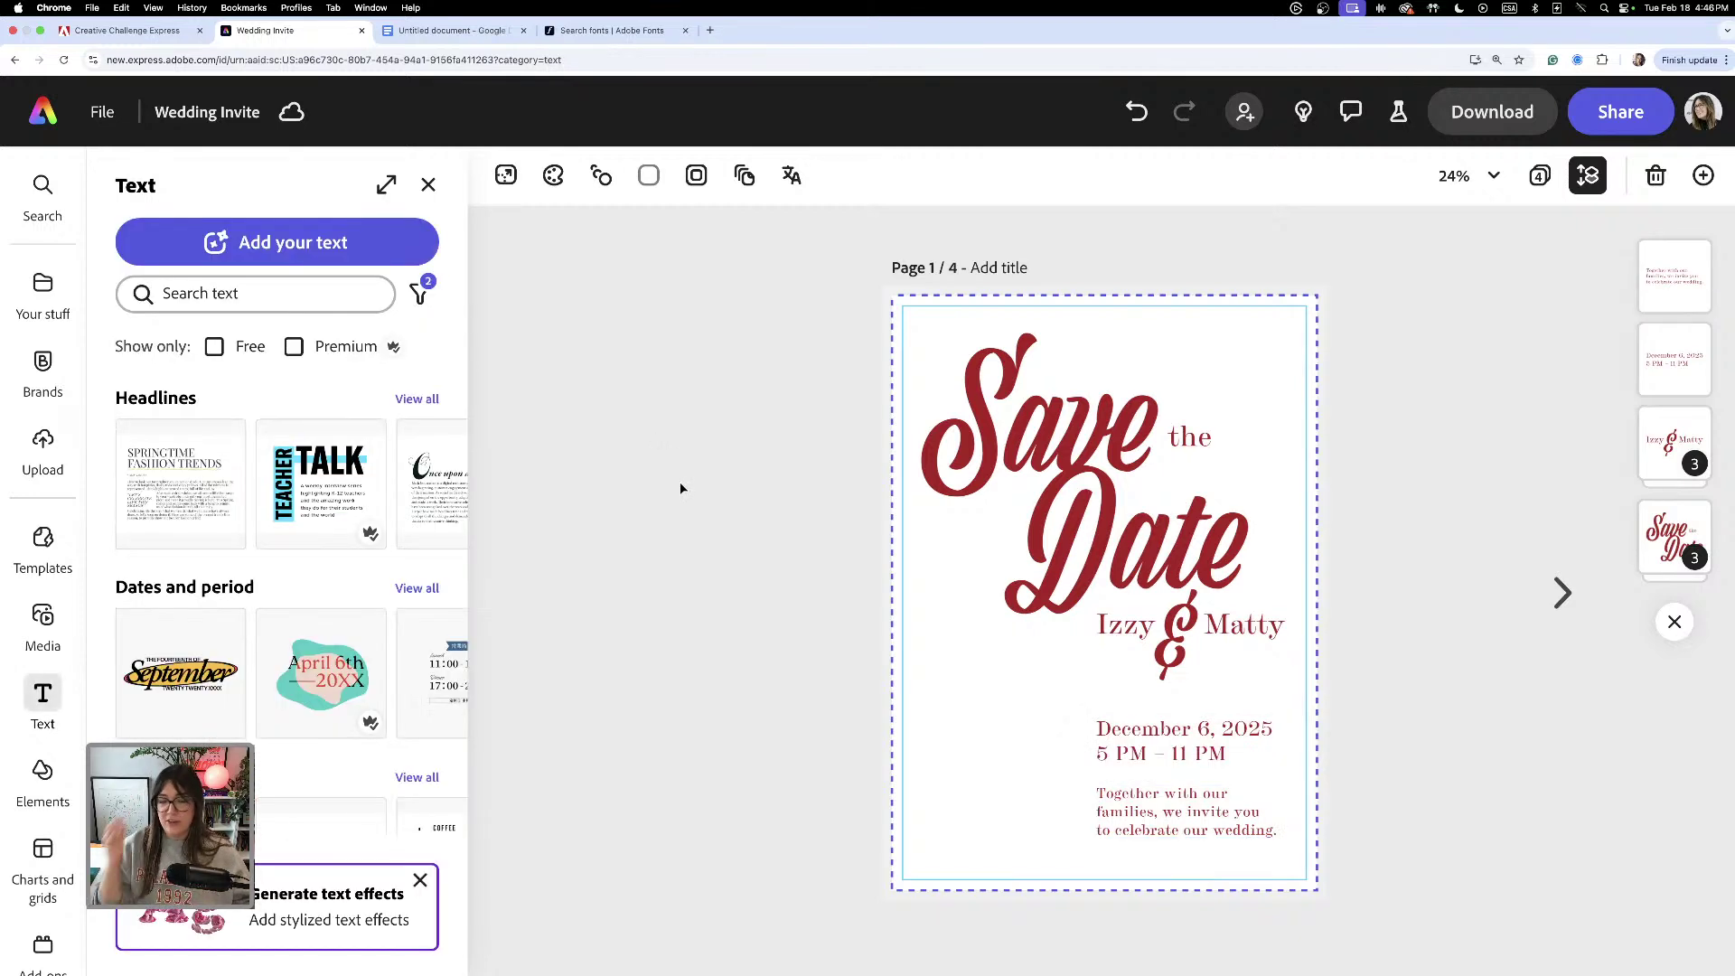
# - Set the page background to the dusty pink #DBC1C1
pyautogui.click(649, 175)
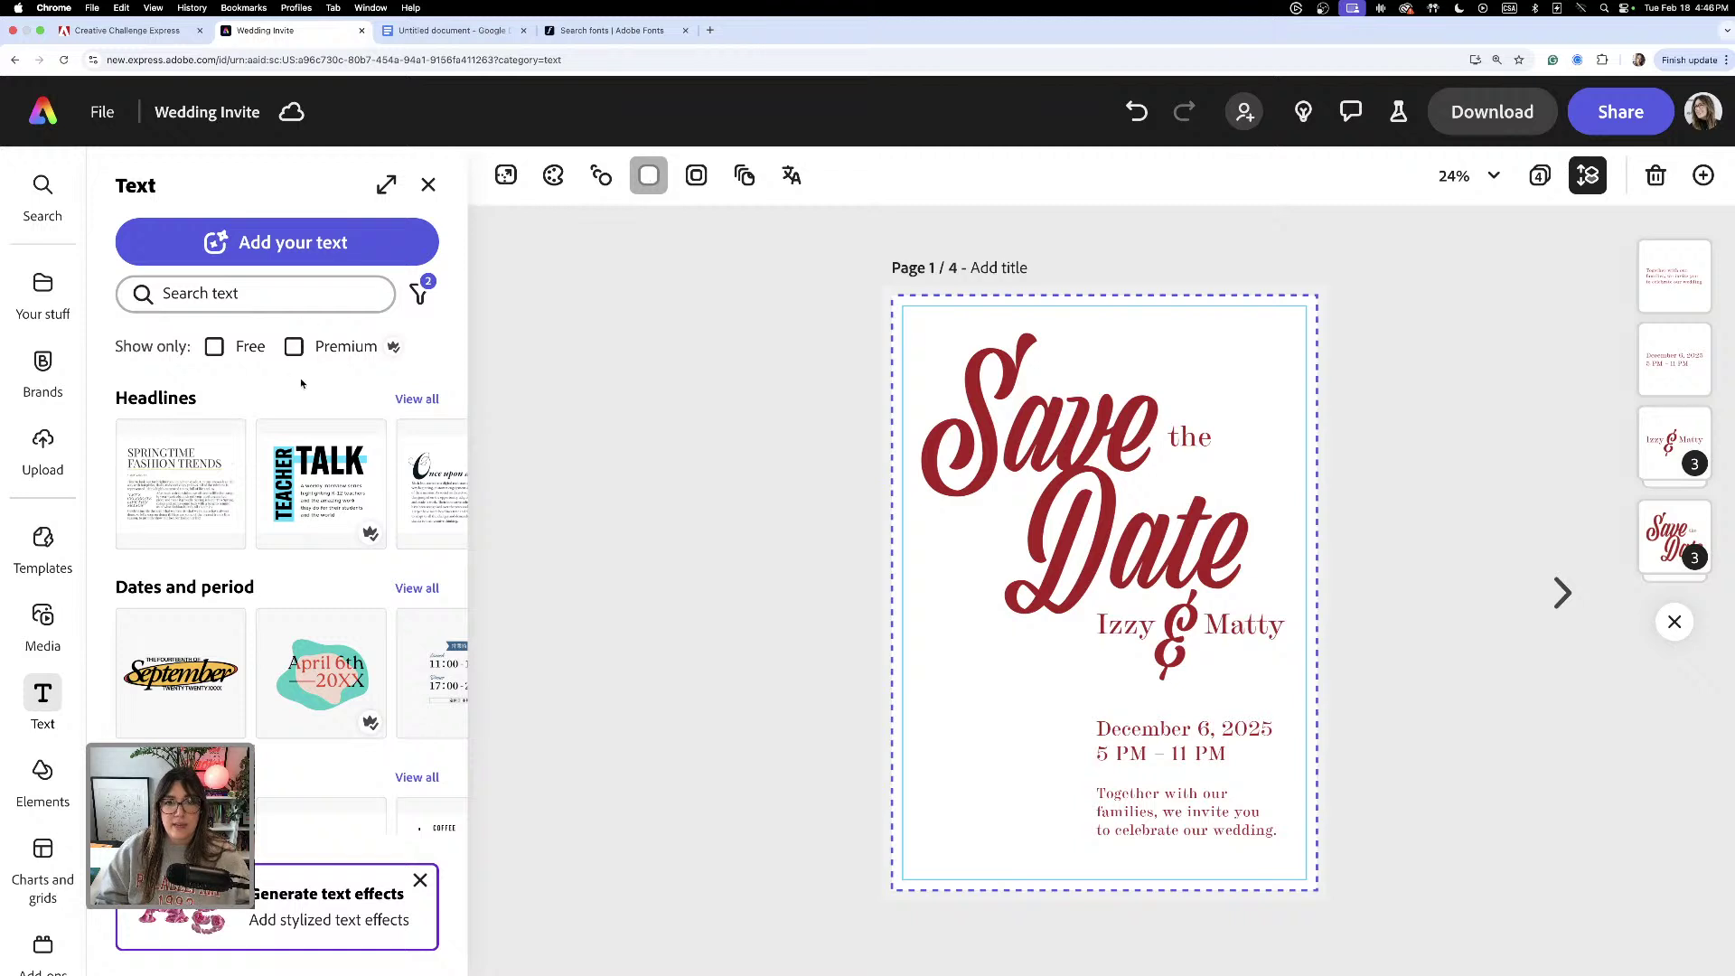
pyautogui.moveTo(819, 404); pyautogui.dragTo(690, 412)
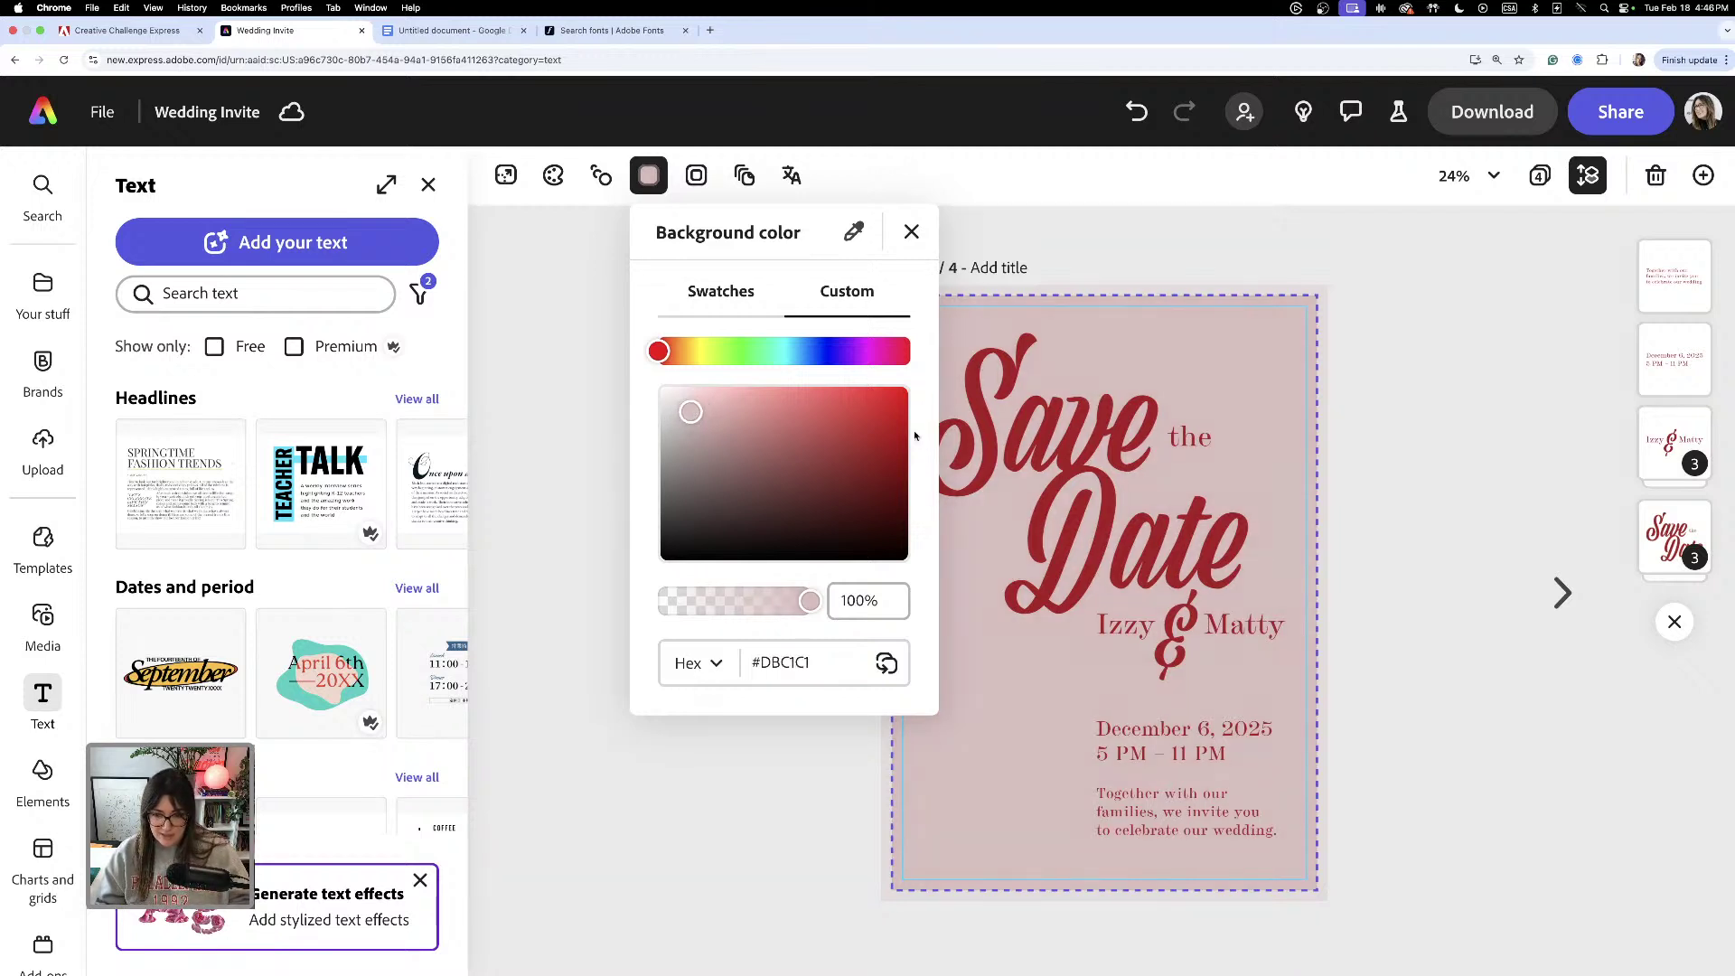
pyautogui.click(1428, 536)
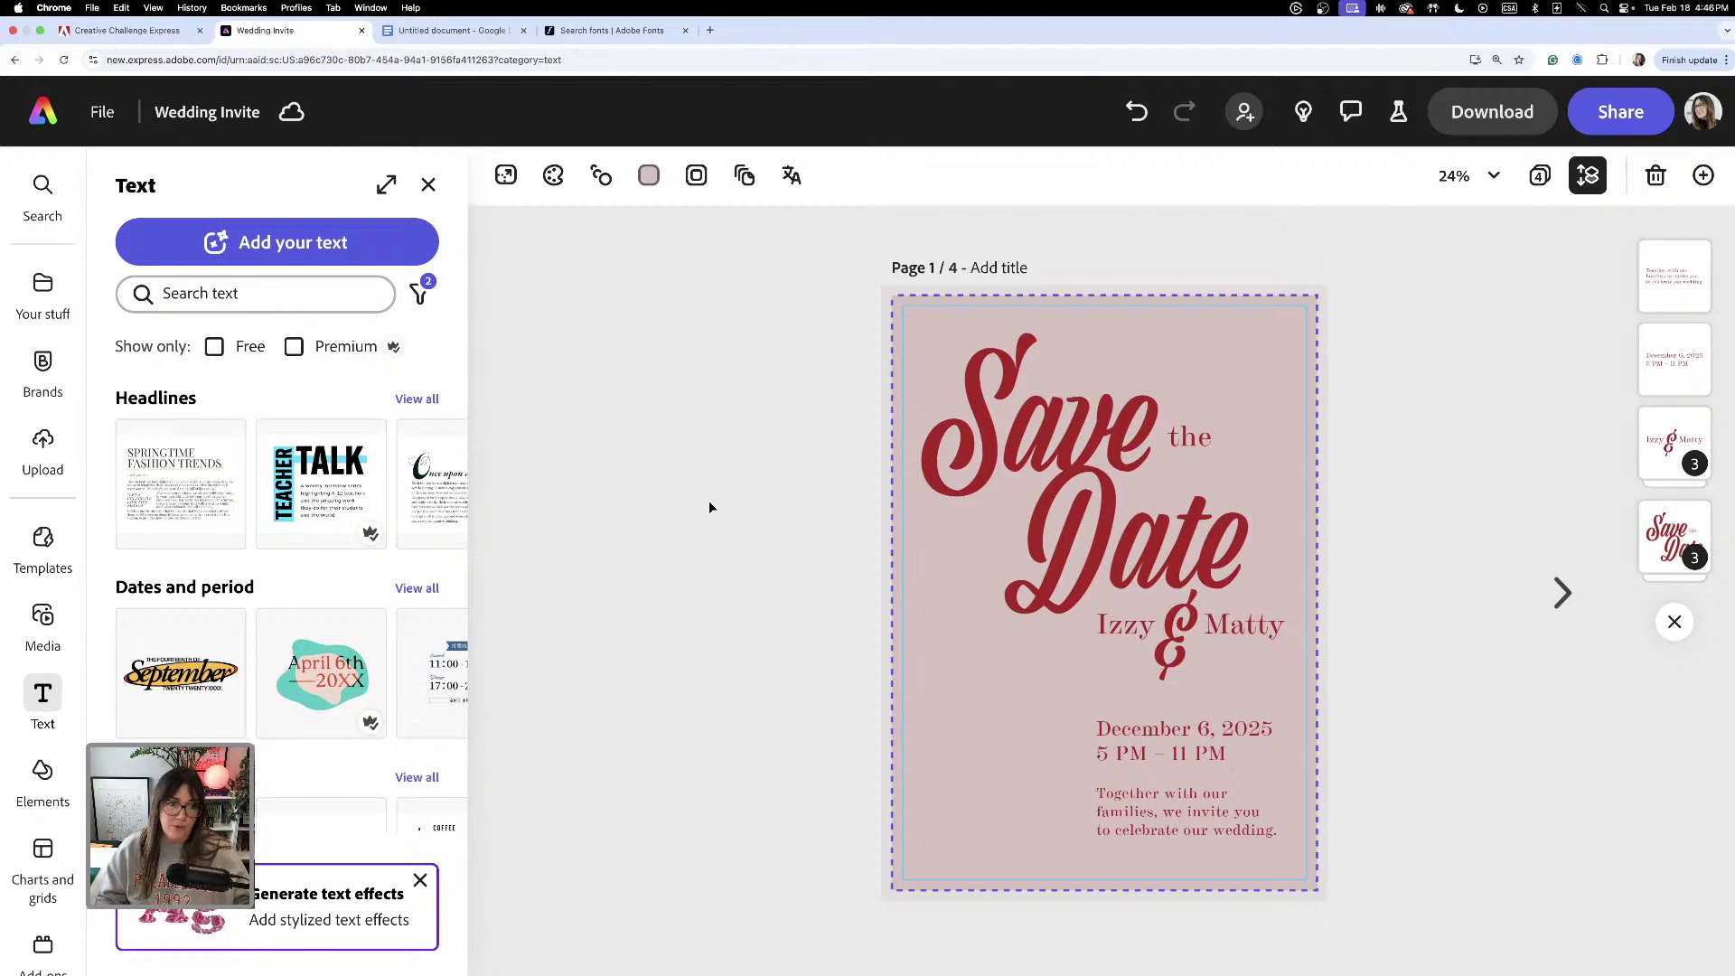
# - Upload the photo E74E9A51-4197-4A2F-97AC-9767C38FBD5C.jpeg from the Week 3 folder and shrink it into the space left of the date and wording
pyautogui.click(39, 444)
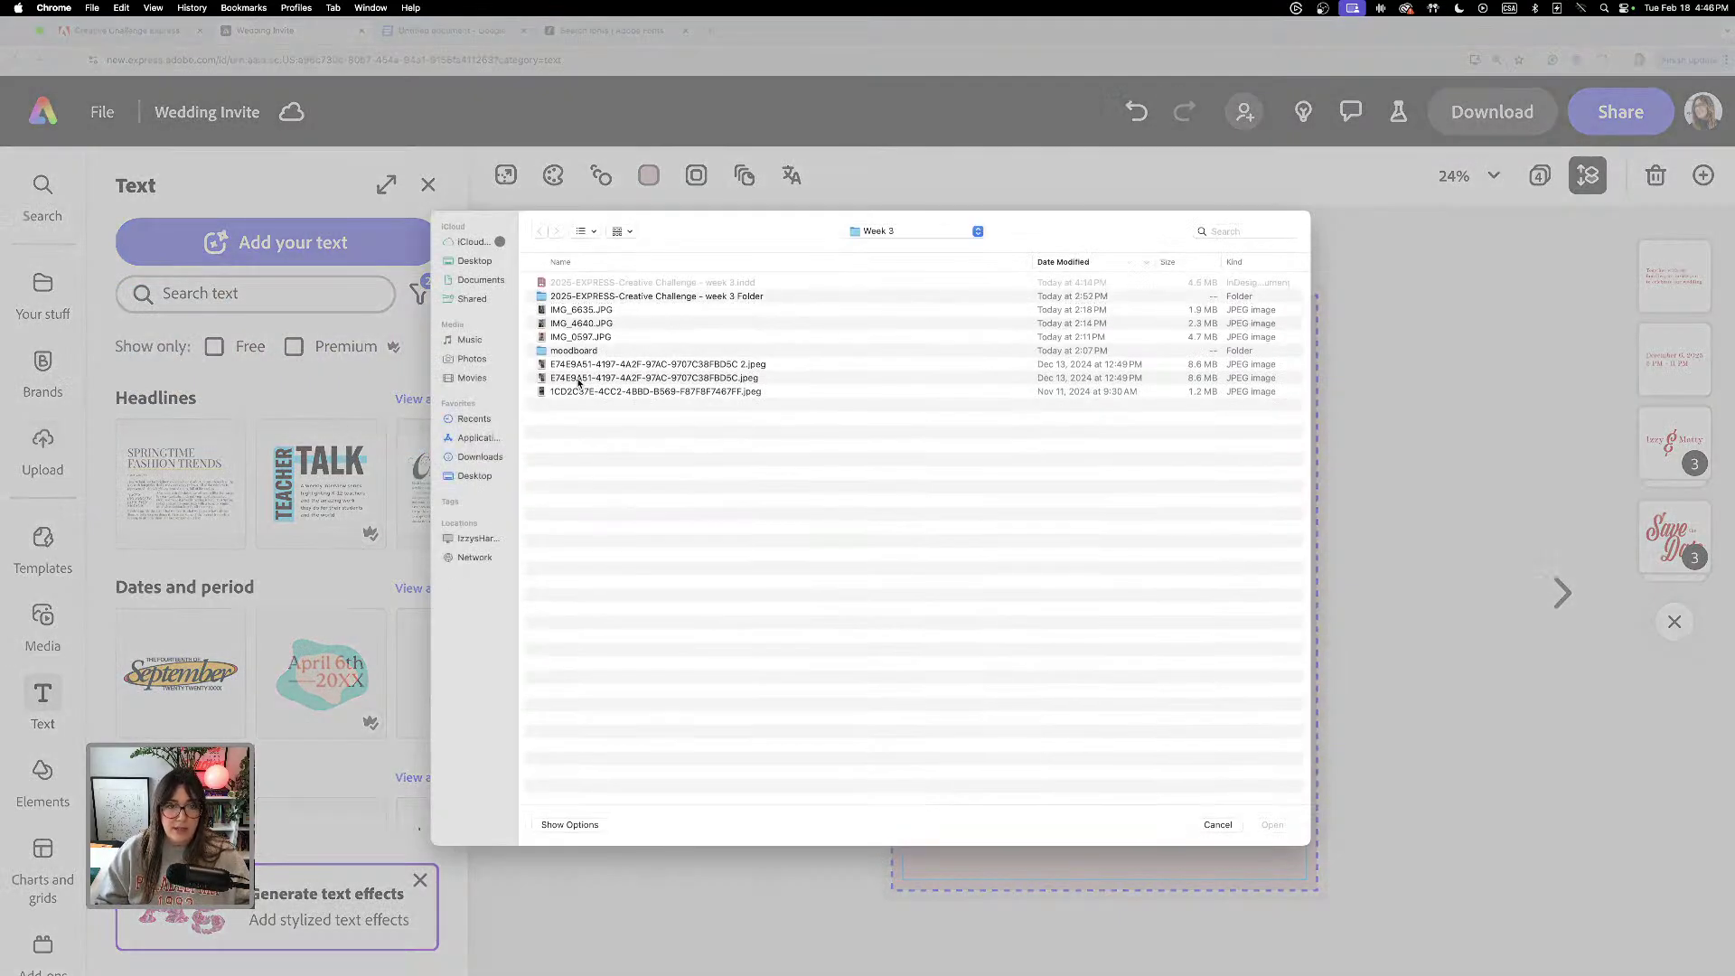
pyautogui.click(592, 233)
pyautogui.click(604, 254)
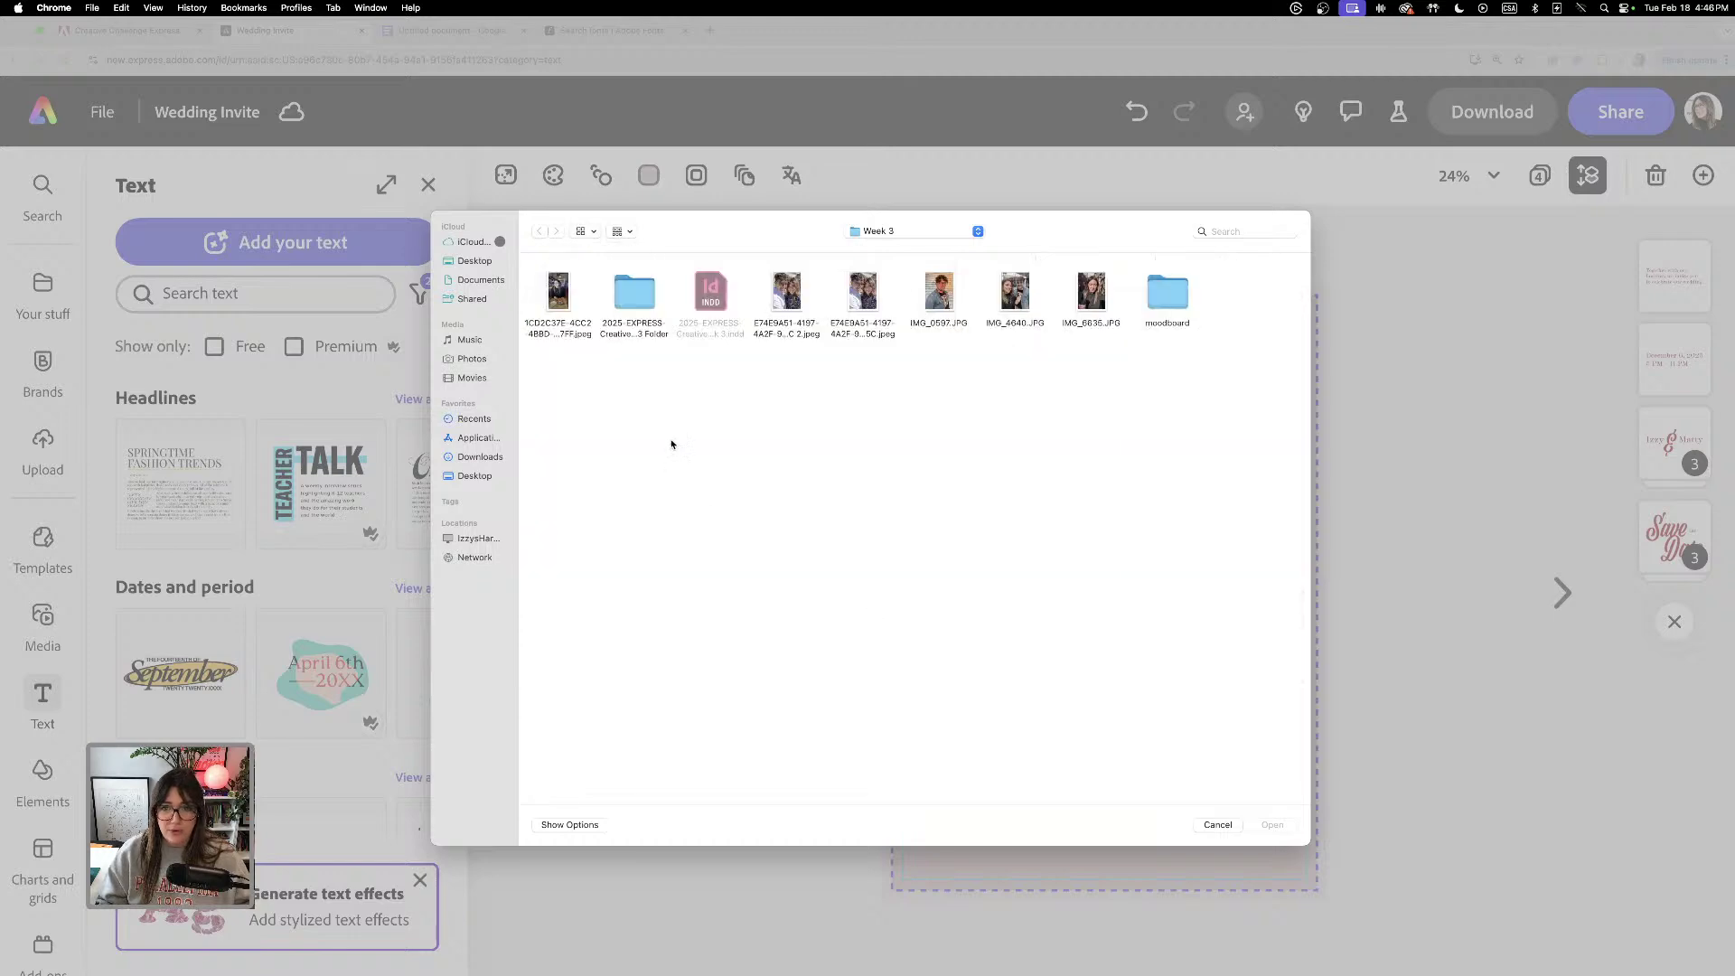
pyautogui.click(874, 305)
pyautogui.doubleClick(874, 306)
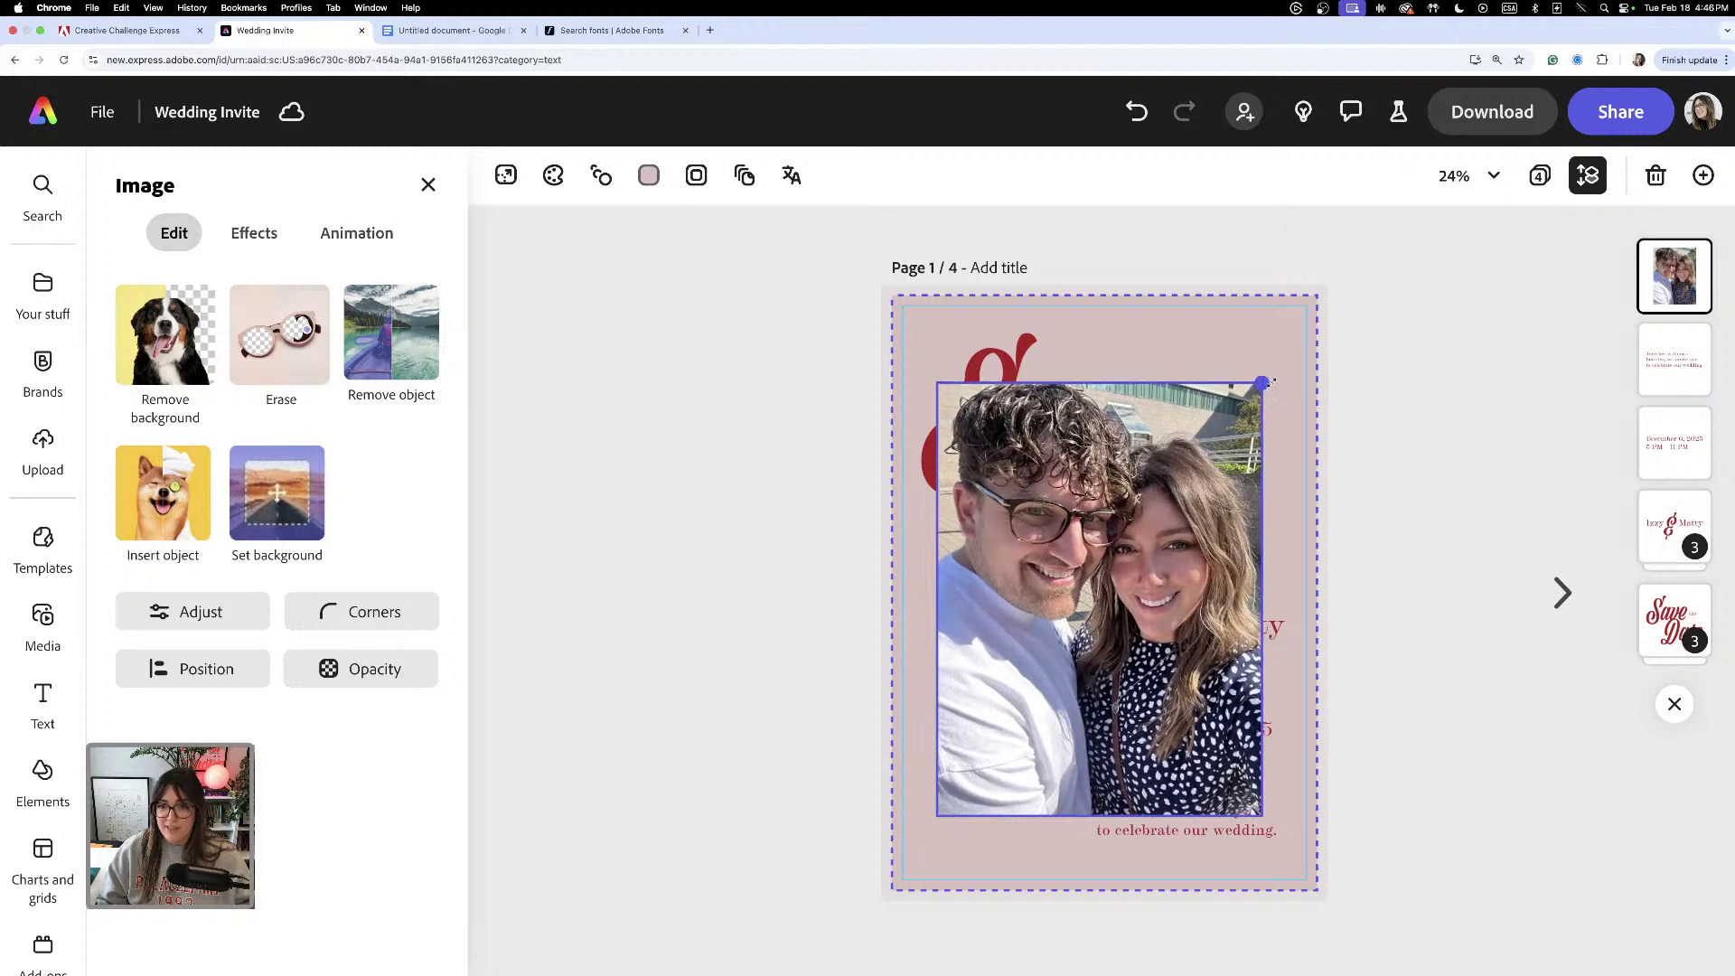
pyautogui.moveTo(1232, 431); pyautogui.dragTo(1232, 463)
pyautogui.moveTo(1273, 399); pyautogui.dragTo(1041, 644)
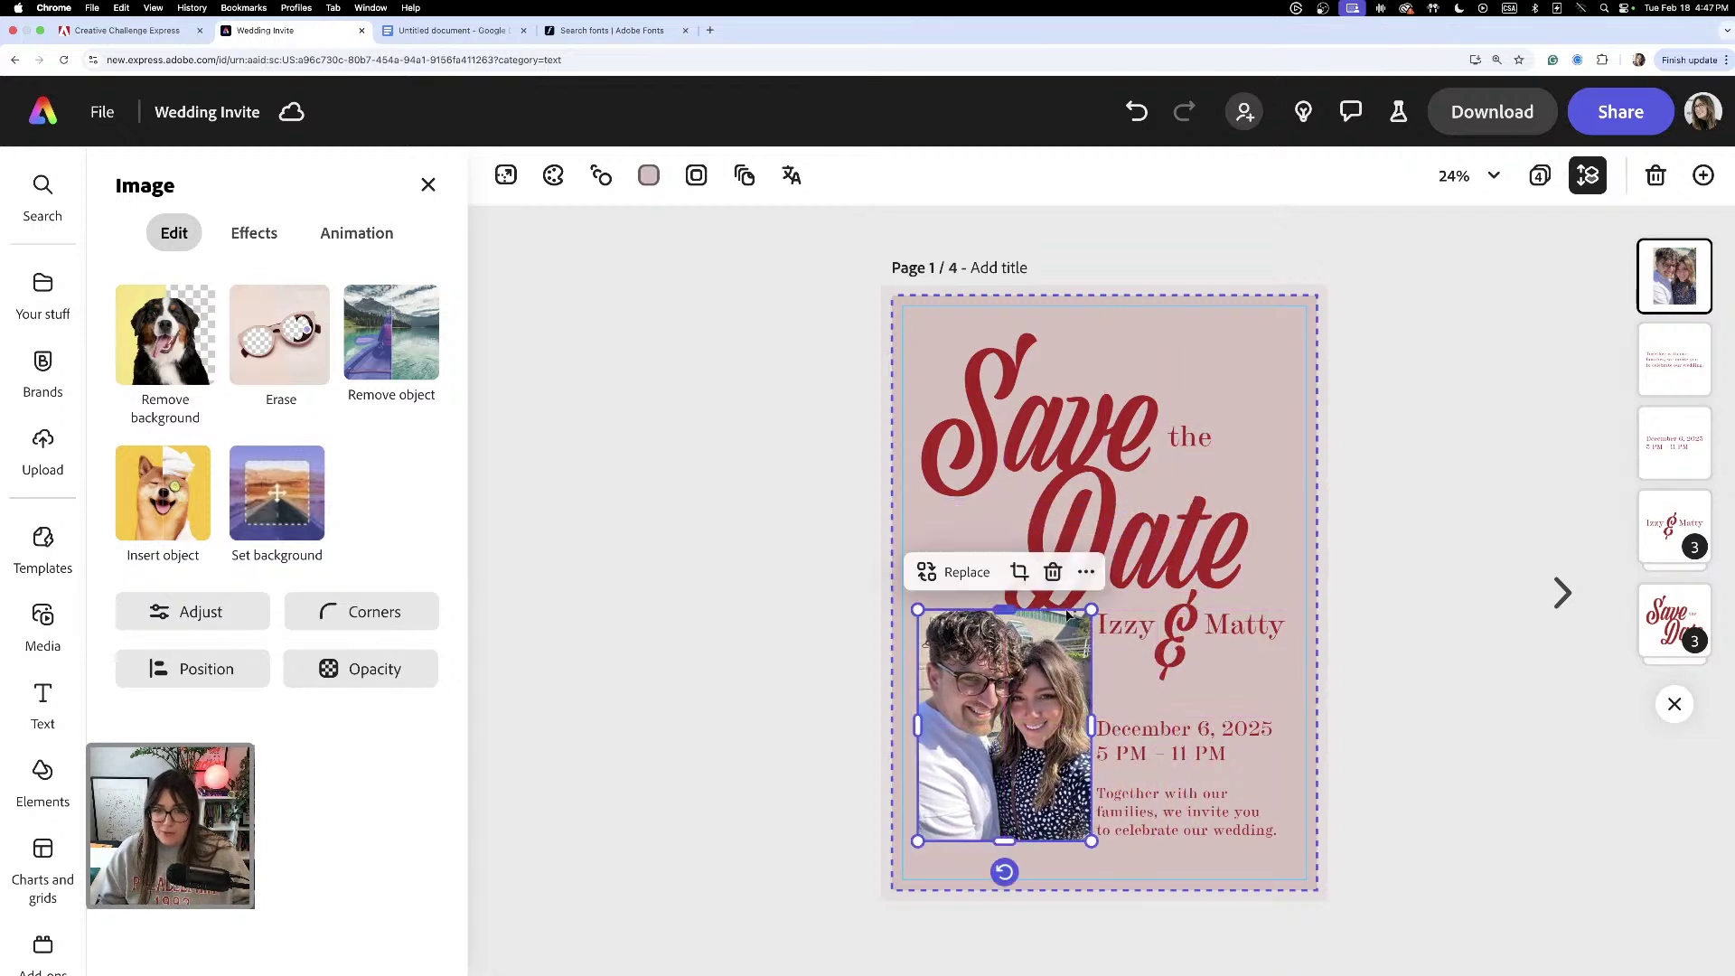
# - Crop the couple photo to the vertical oval shape
pyautogui.click(1018, 574)
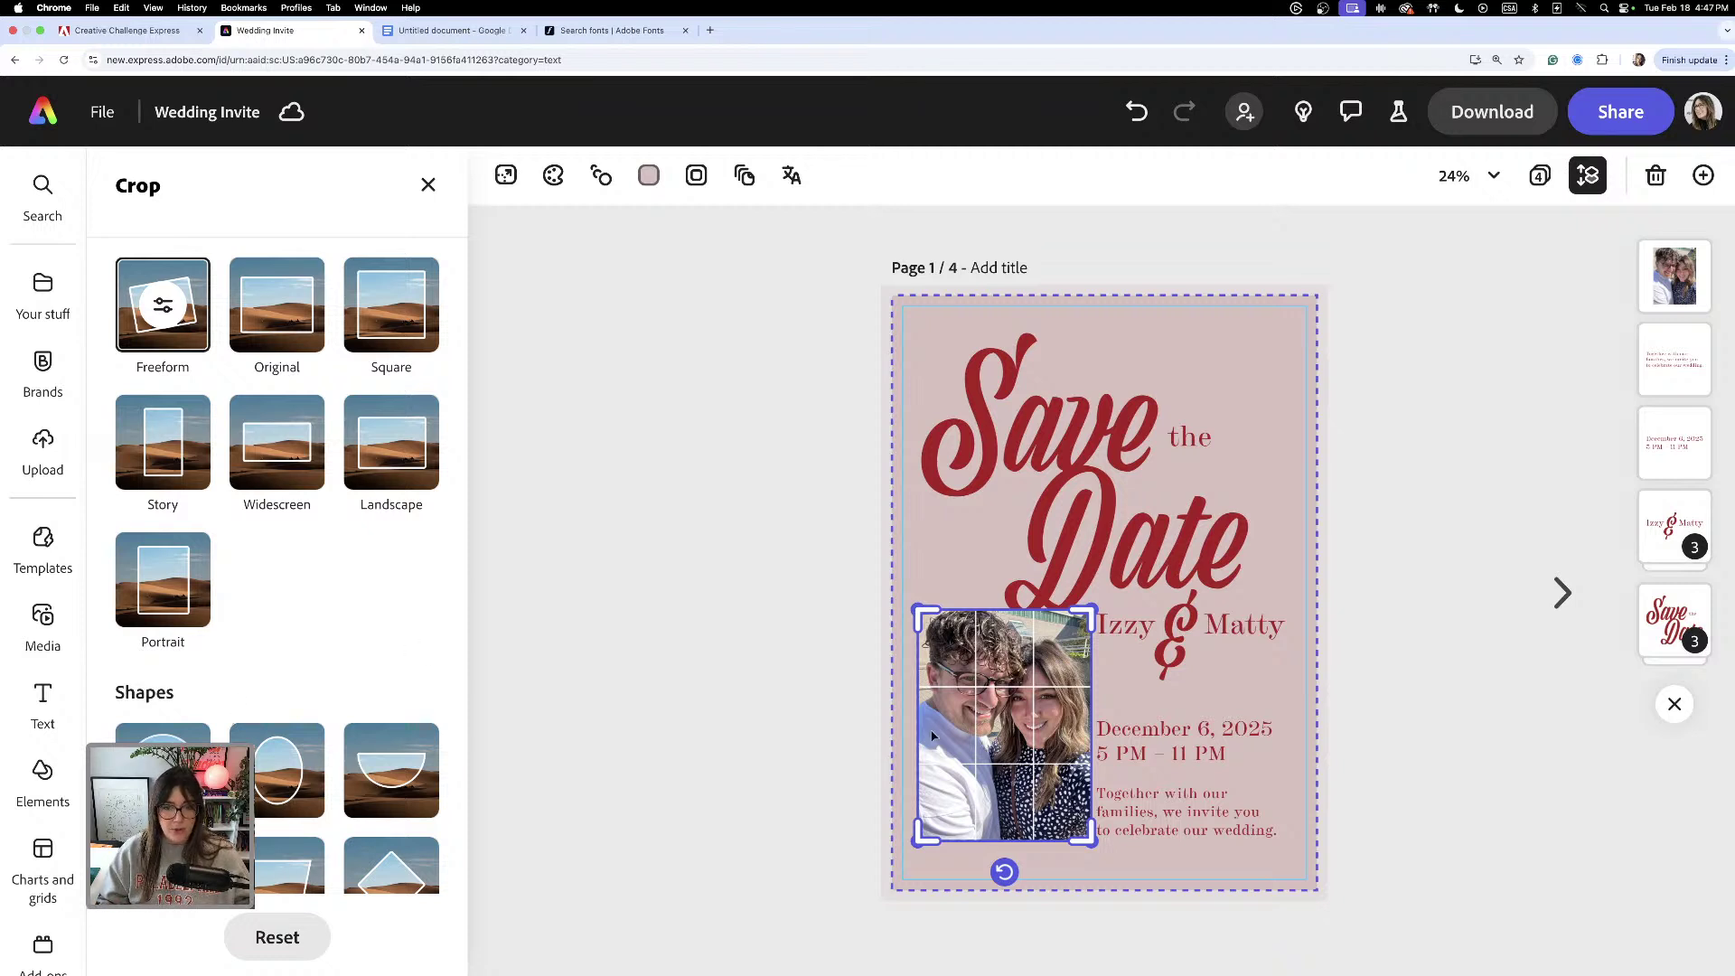
pyautogui.click(801, 594)
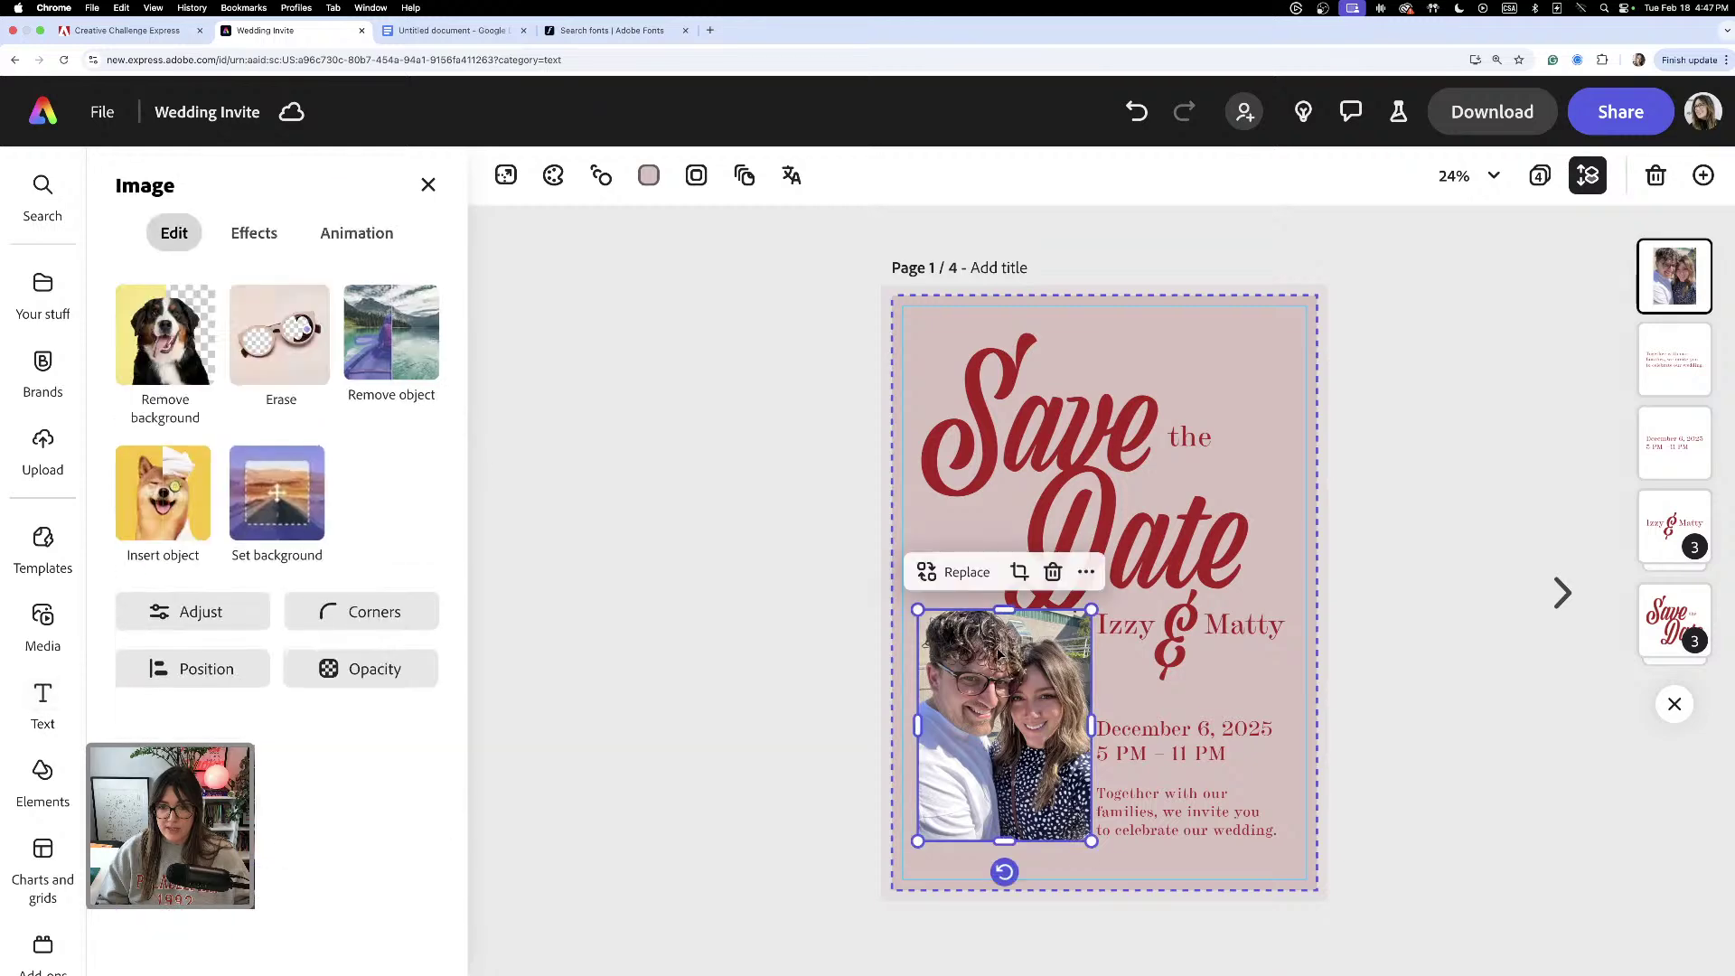
pyautogui.click(1019, 571)
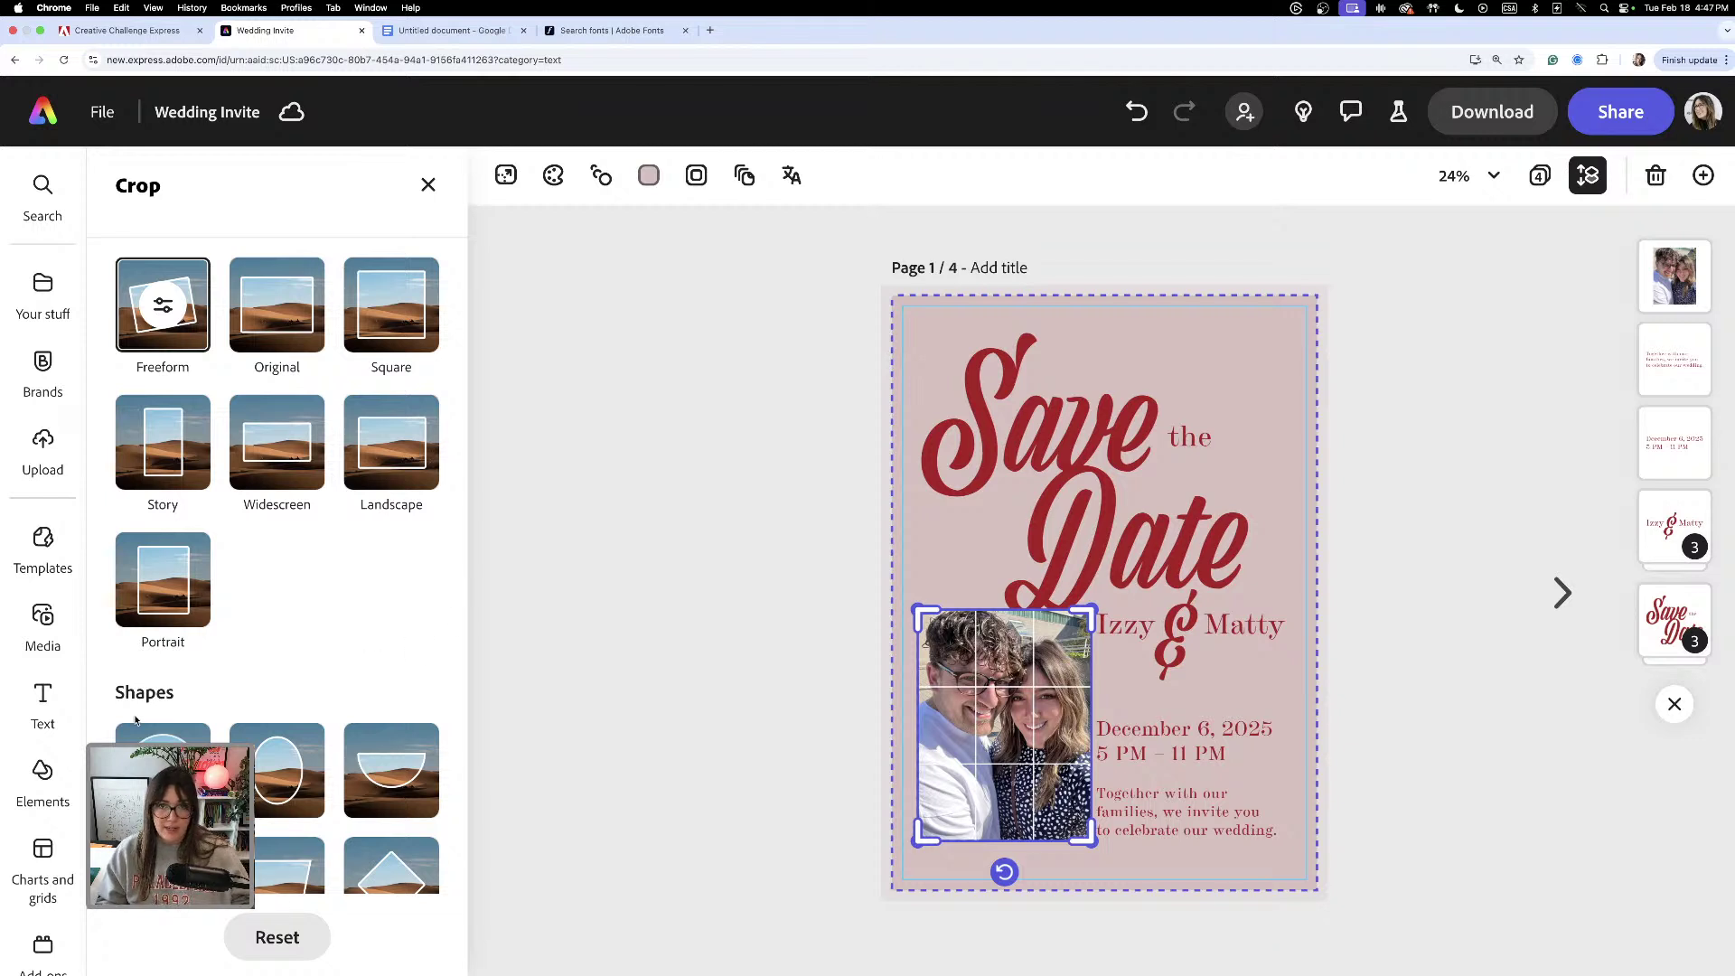
pyautogui.click(290, 762)
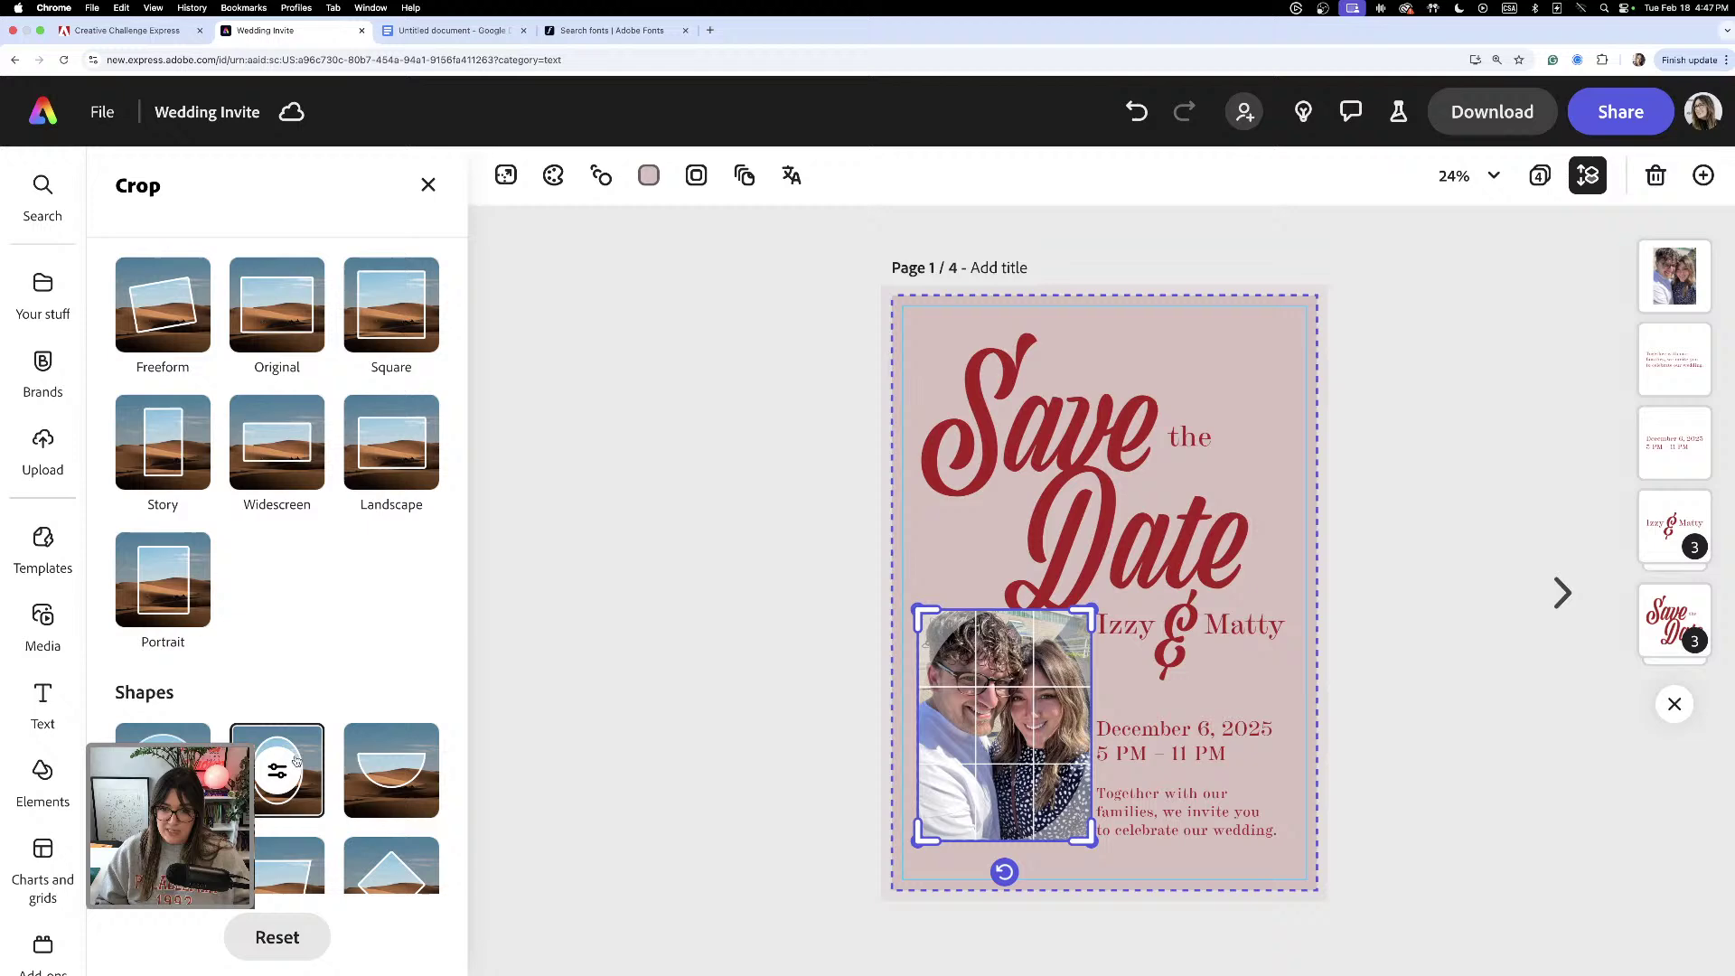
pyautogui.click(596, 694)
pyautogui.click(597, 694)
pyautogui.click(1041, 720)
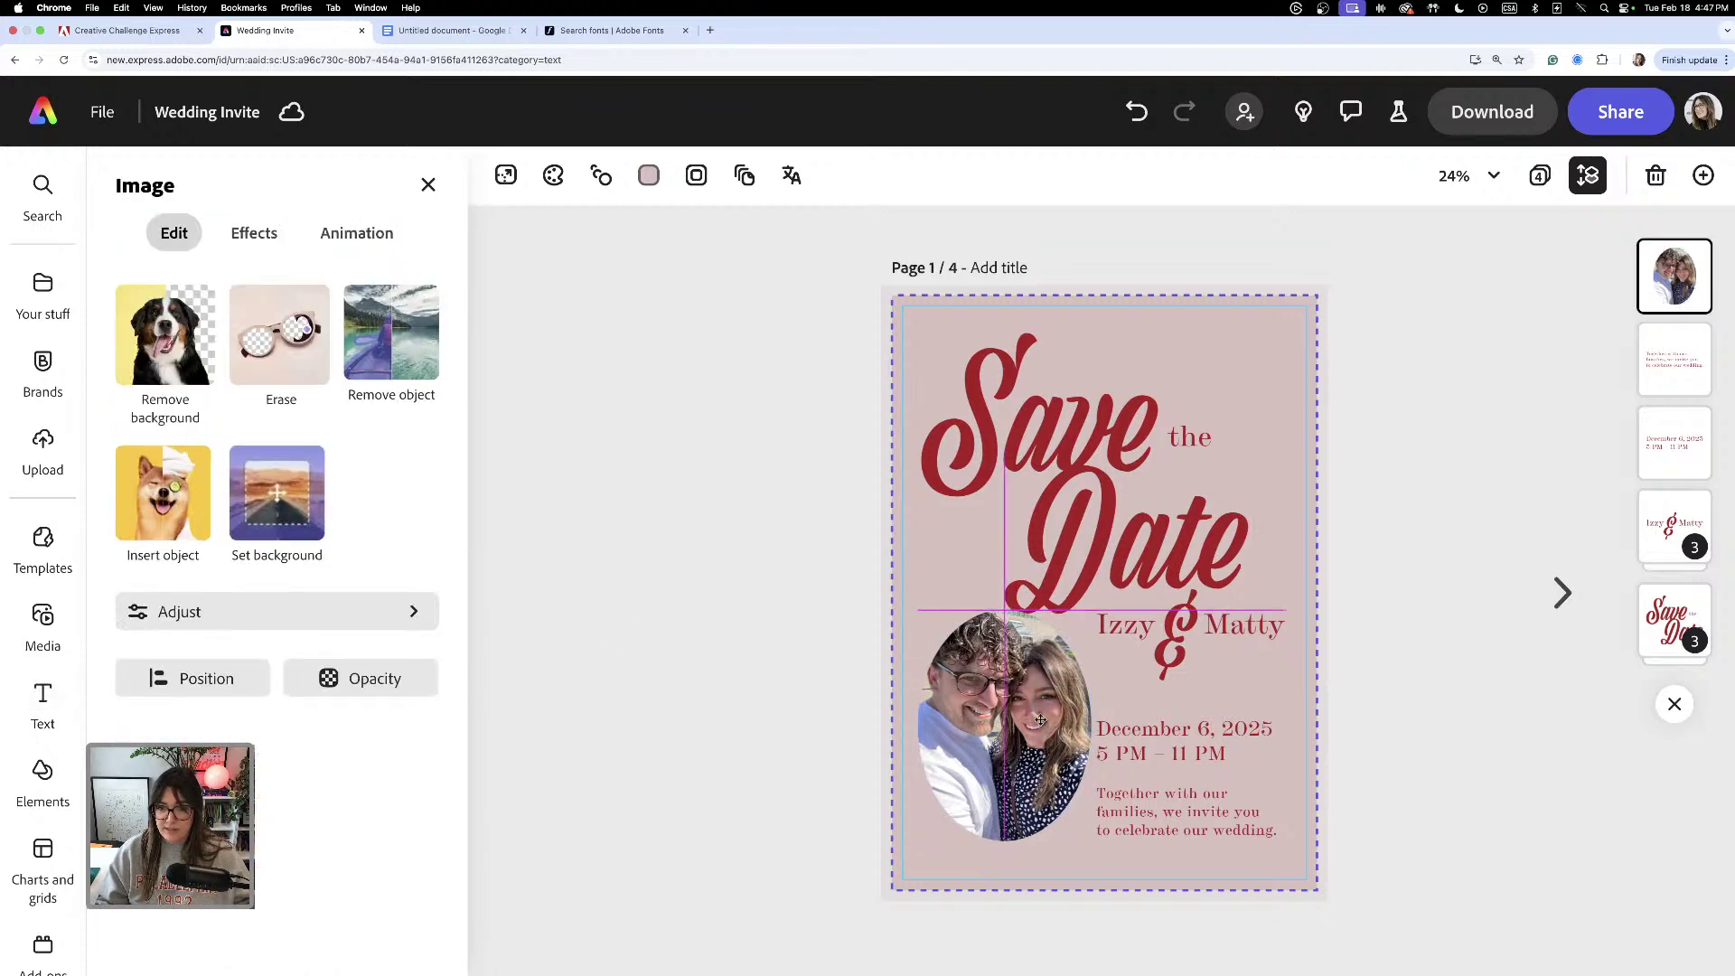
# - Send the oval photo behind all the text, then slightly enlarge and reposition it beneath the lower curl of the "D" in "Date"
pyautogui.moveTo(1674, 276); pyautogui.dragTo(1675, 703)
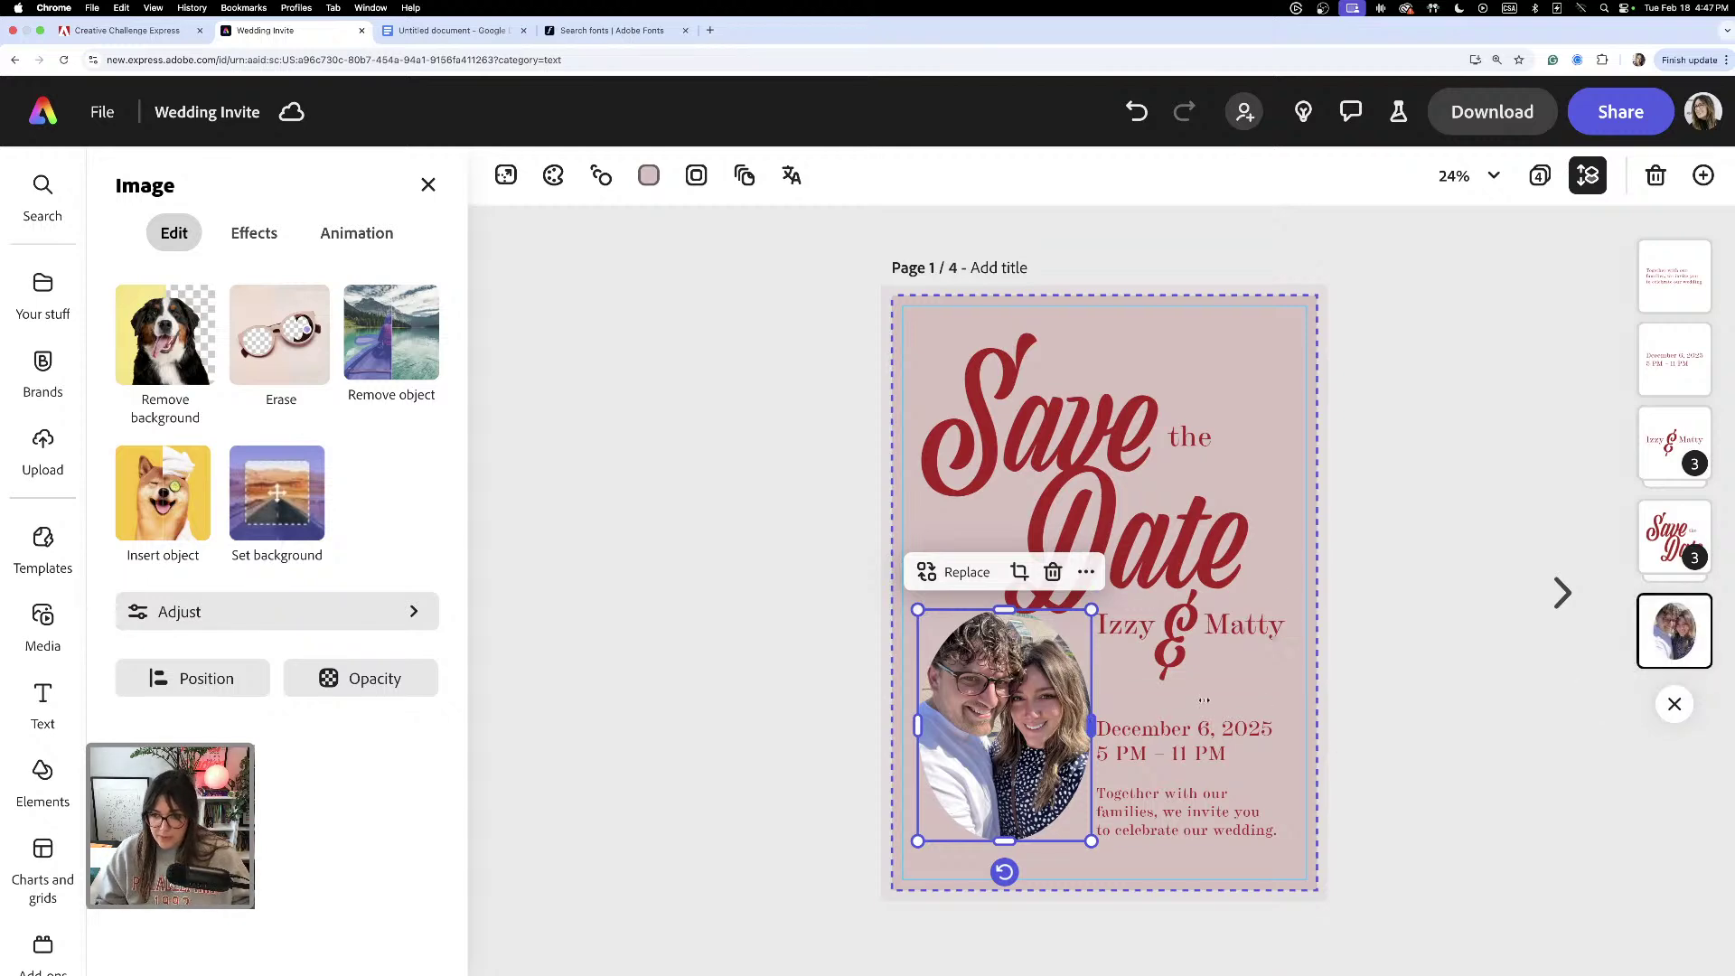
pyautogui.press('super+equal')
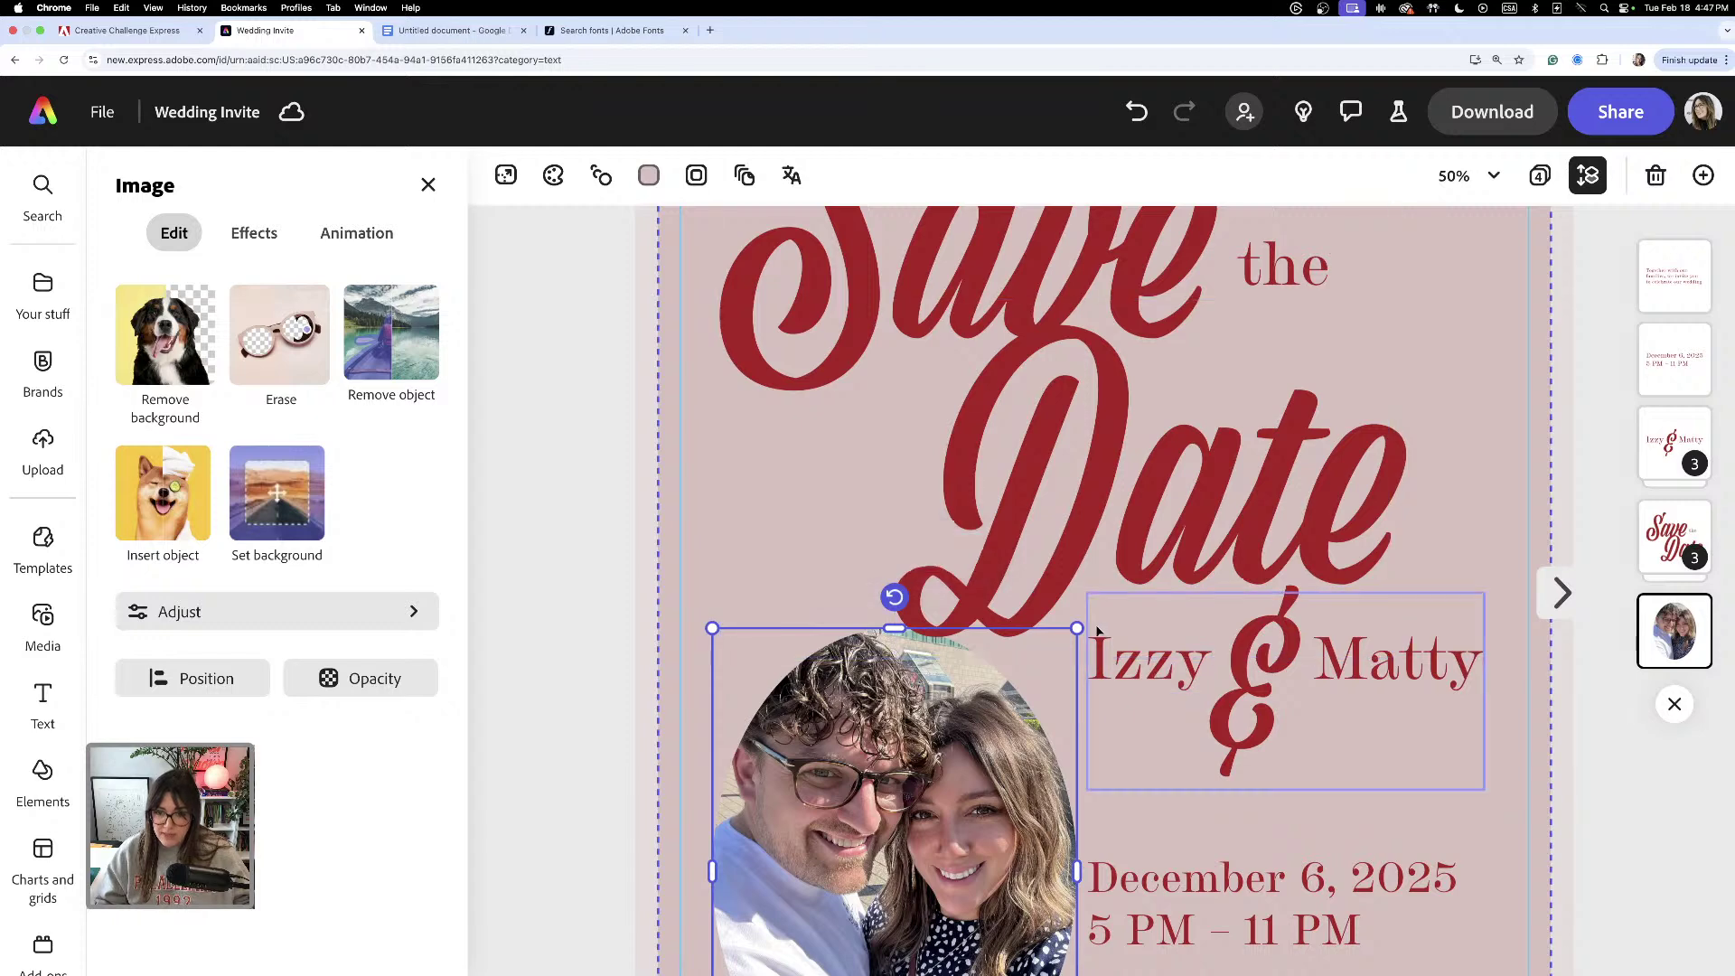
pyautogui.moveTo(1077, 628); pyautogui.dragTo(1098, 606)
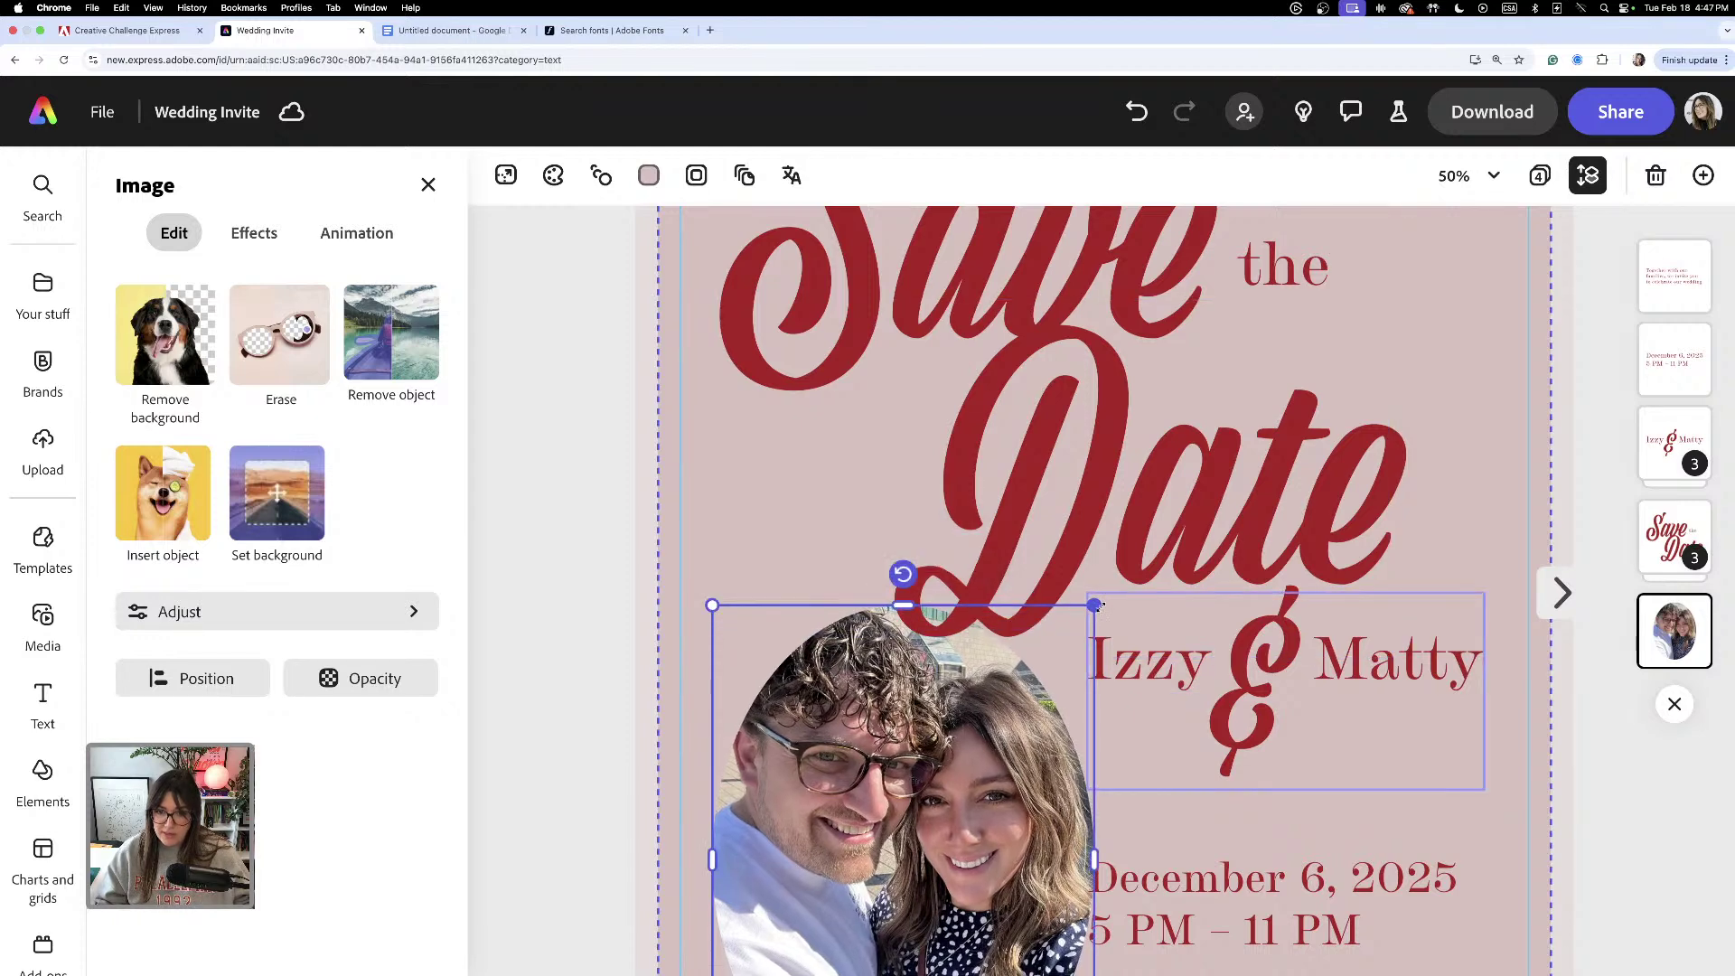
pyautogui.moveTo(1002, 776); pyautogui.dragTo(990, 745)
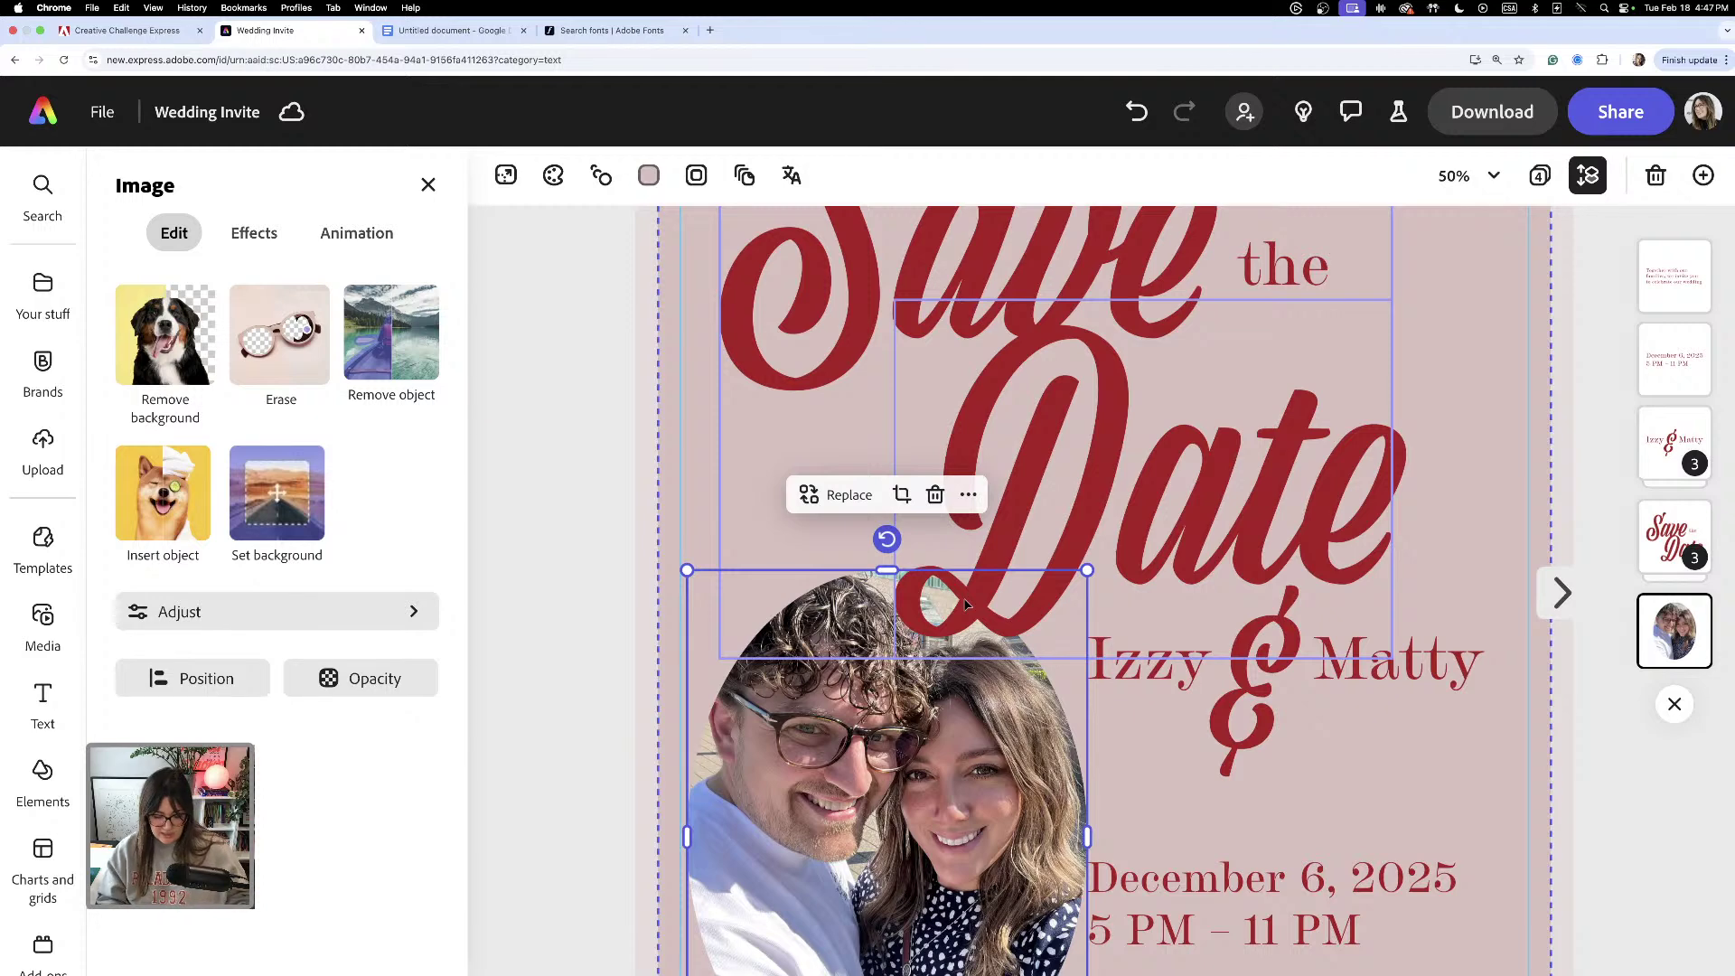
pyautogui.scroll(-1, 949, 687)
pyautogui.moveTo(925, 748); pyautogui.dragTo(919, 754)
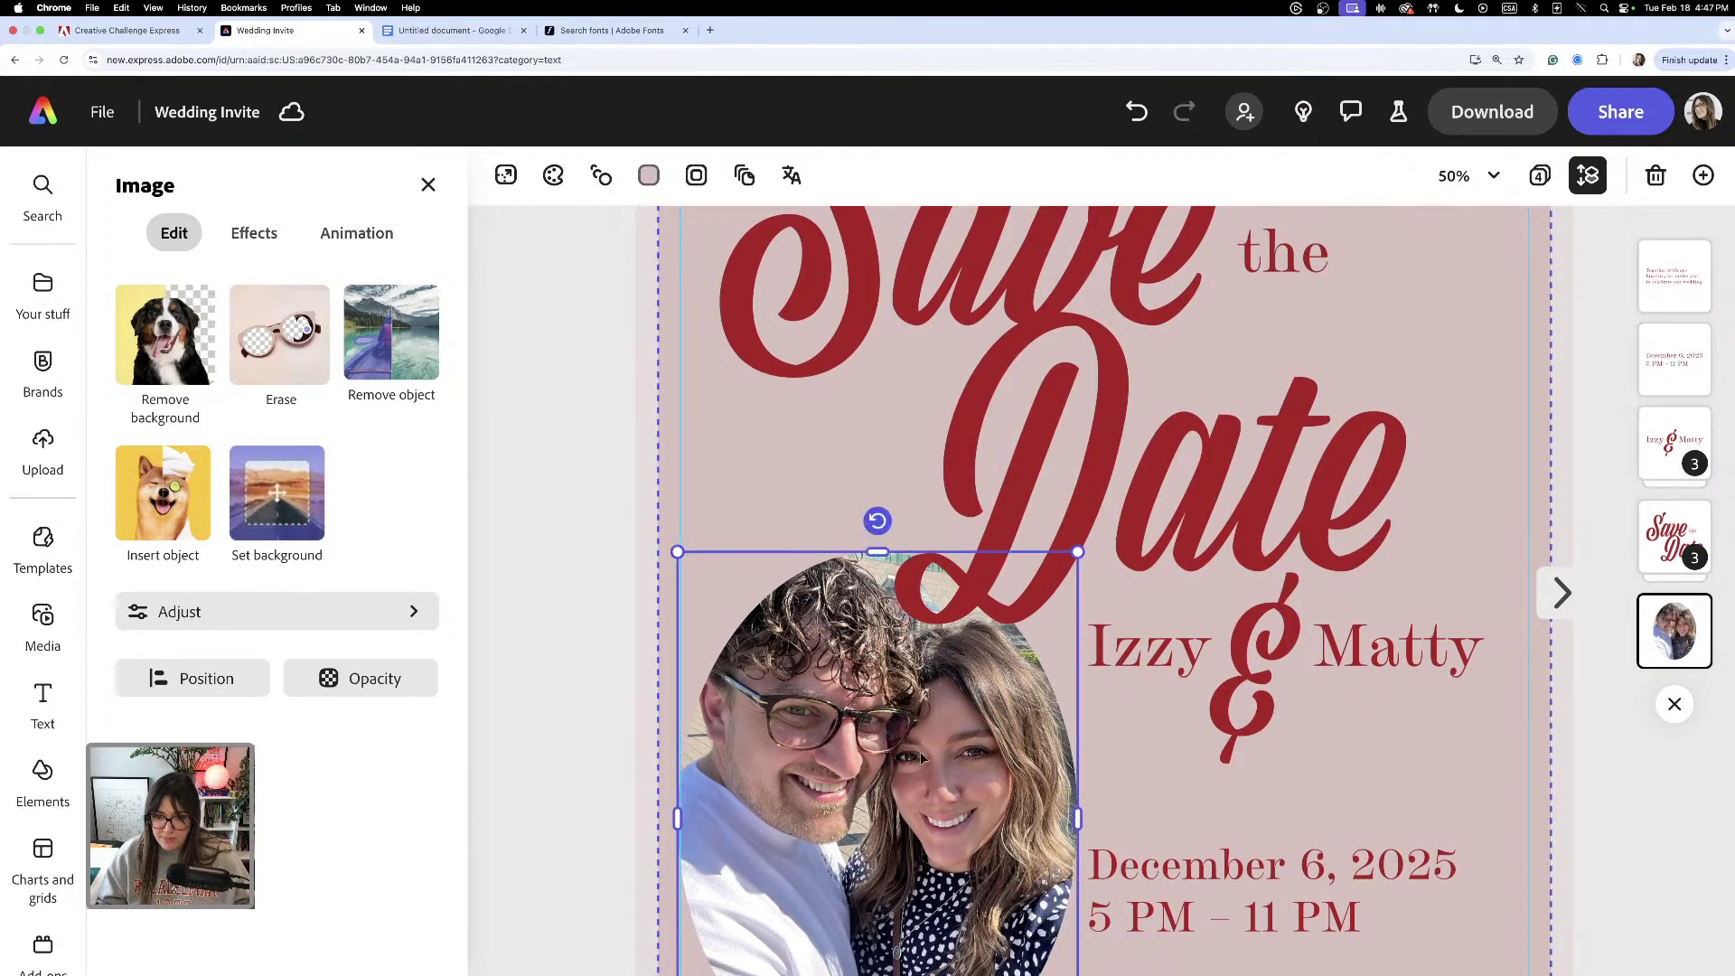
pyautogui.press('super+minus')
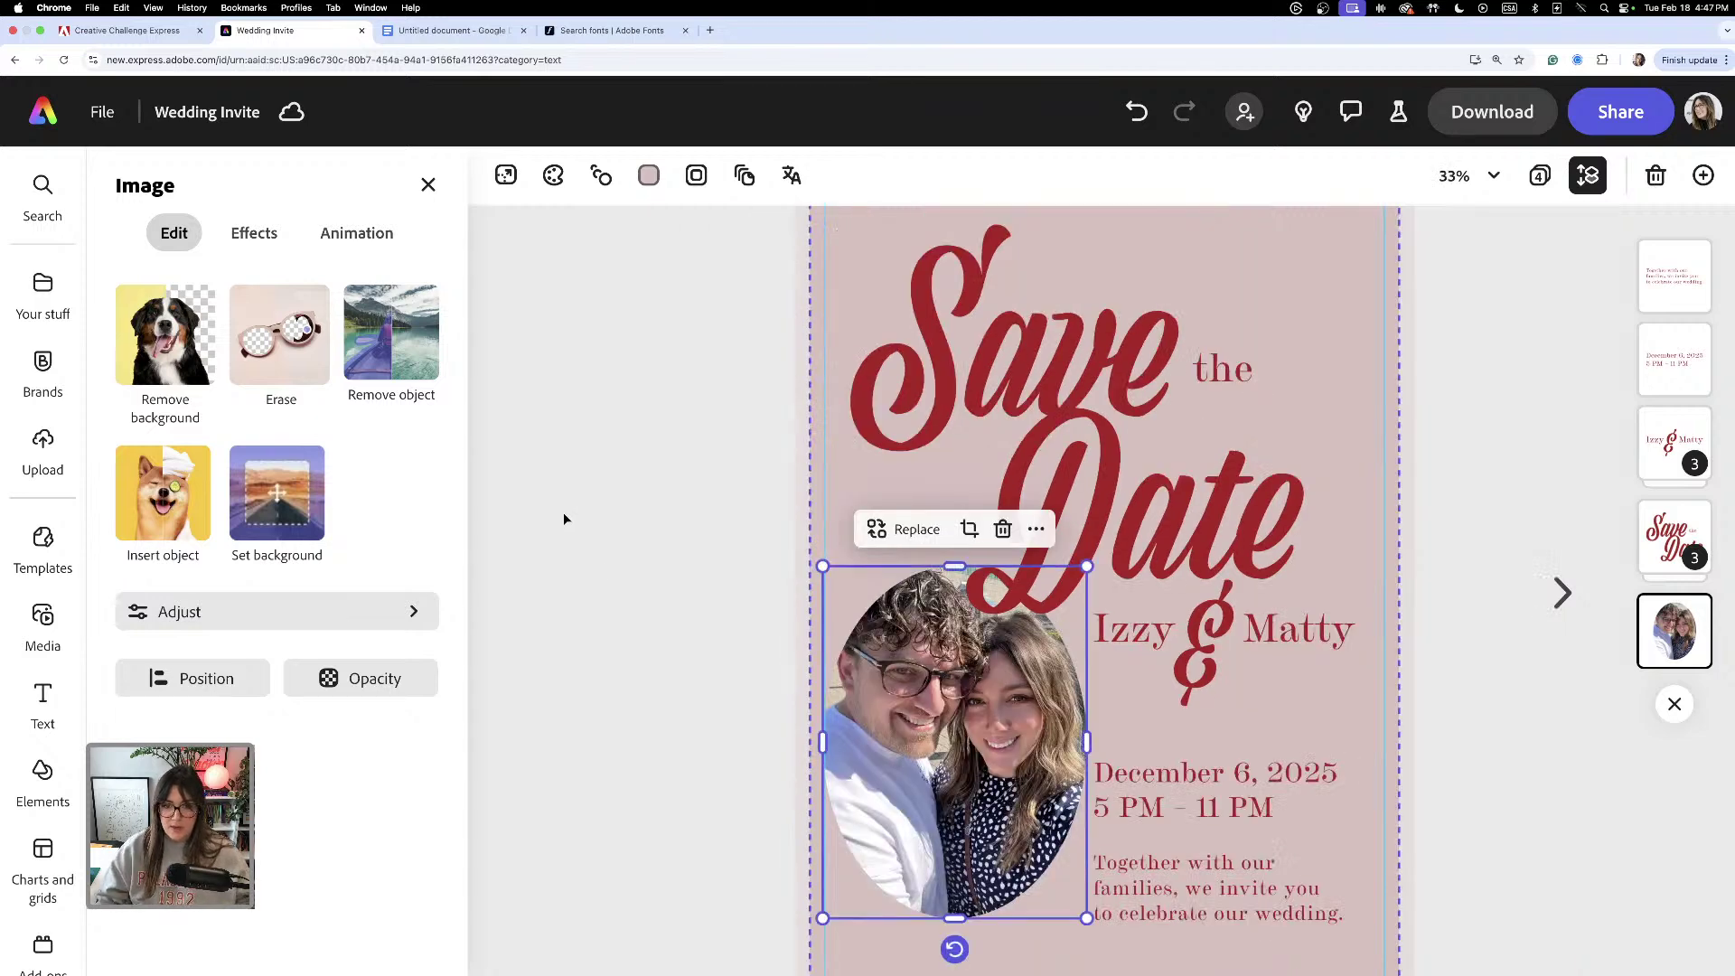
pyautogui.click(664, 634)
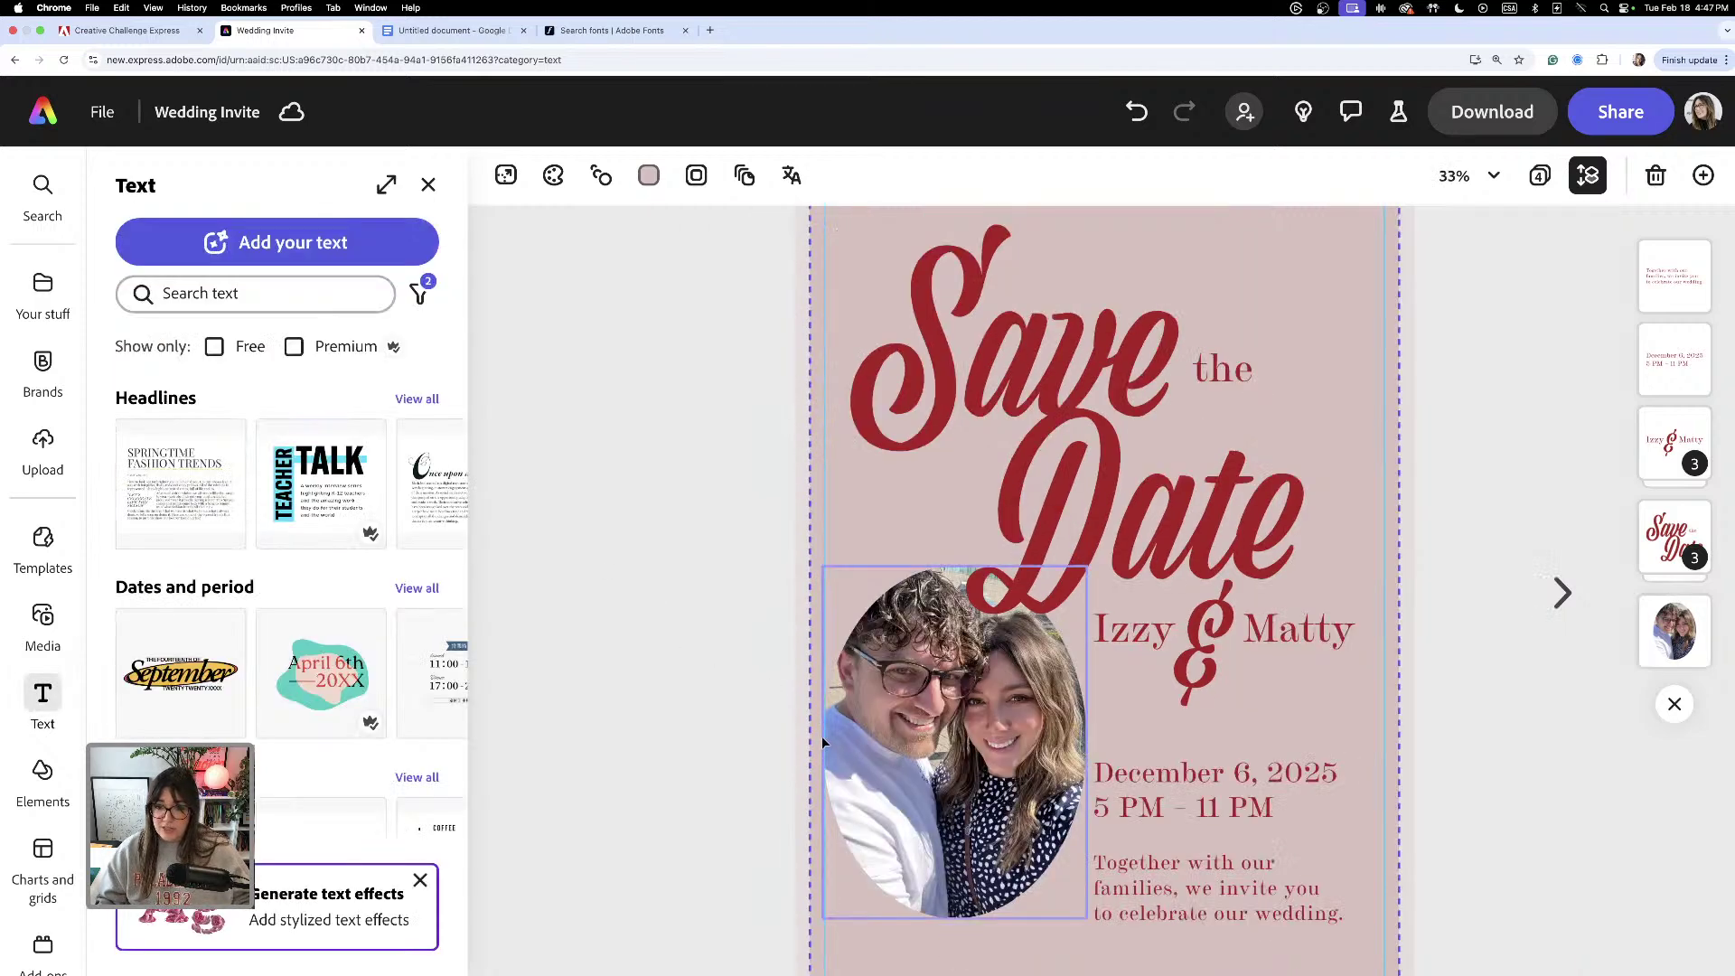
# - Hide the bleed and margin guides to preview the whole invitation without them
pyautogui.scroll(2, 832, 746)
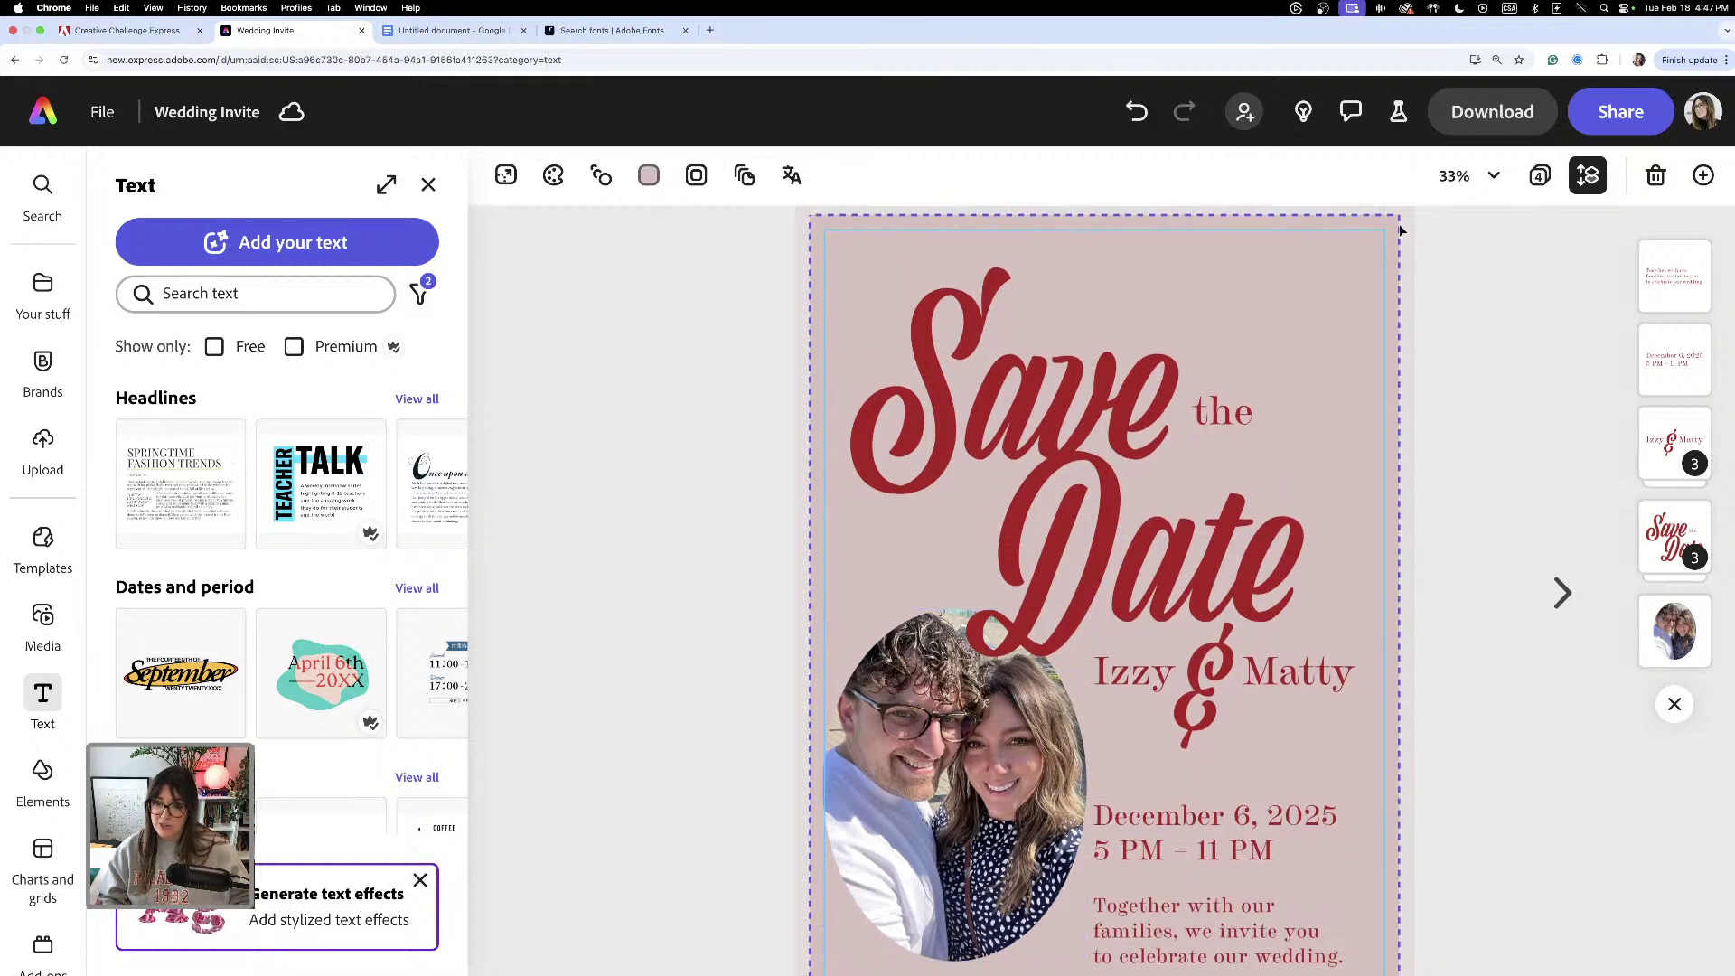
pyautogui.scroll(1, 729, 274)
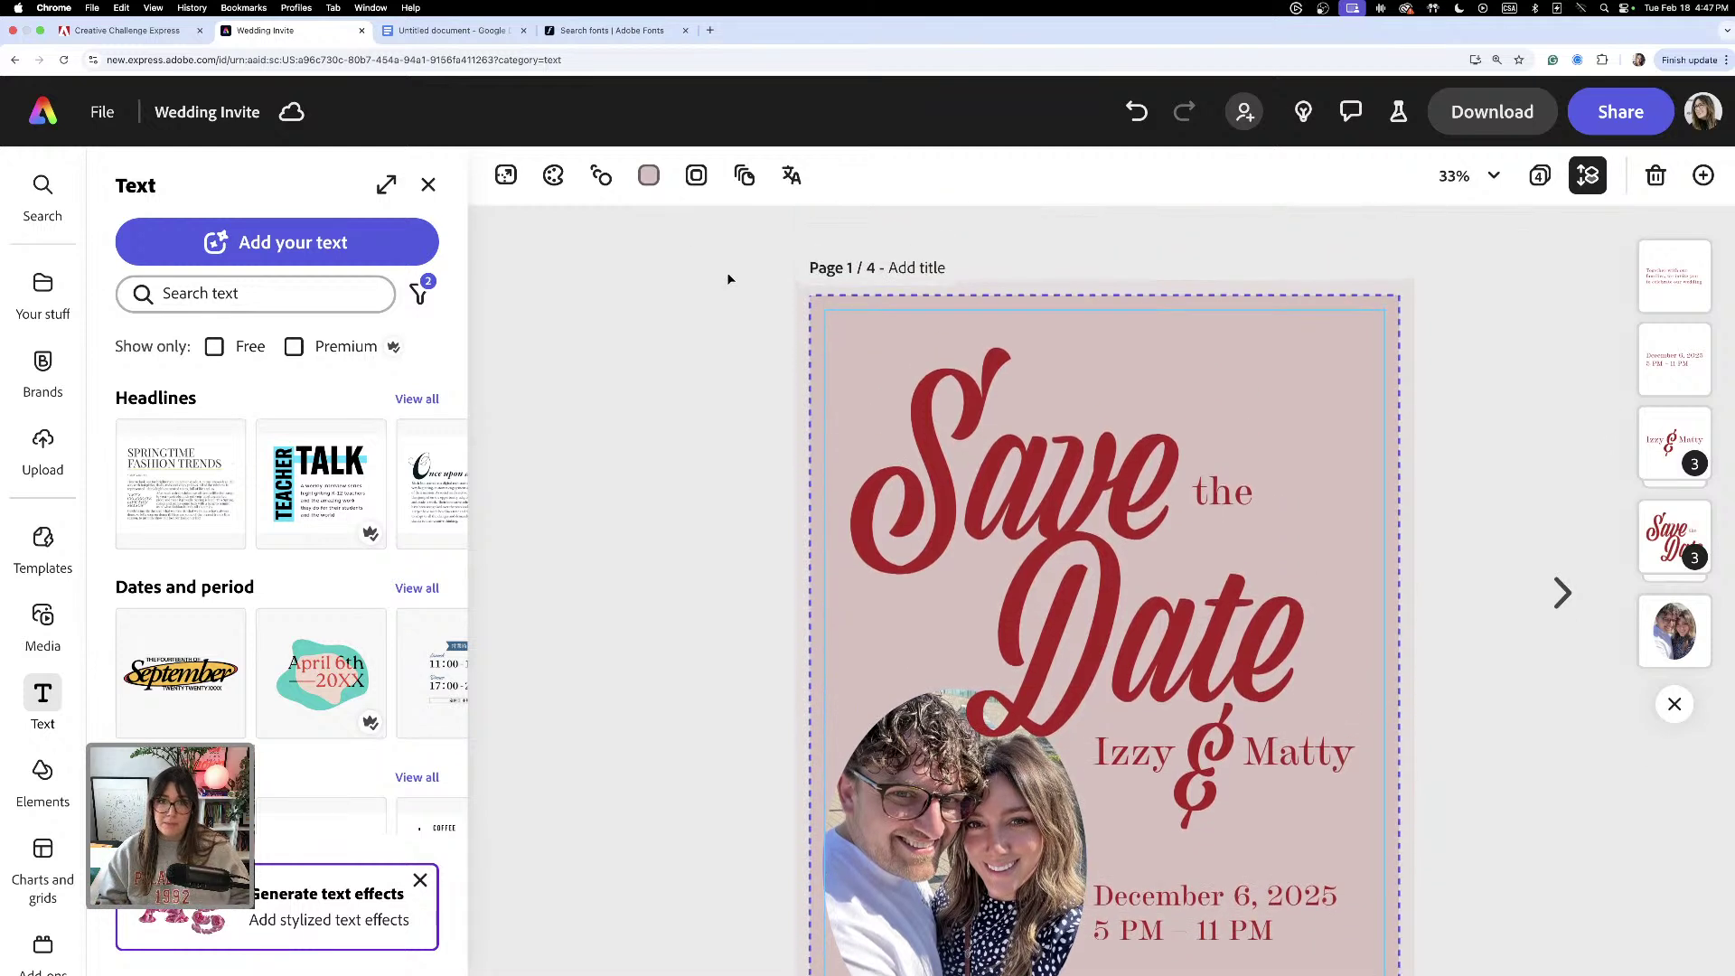
pyautogui.click(696, 175)
pyautogui.click(853, 280)
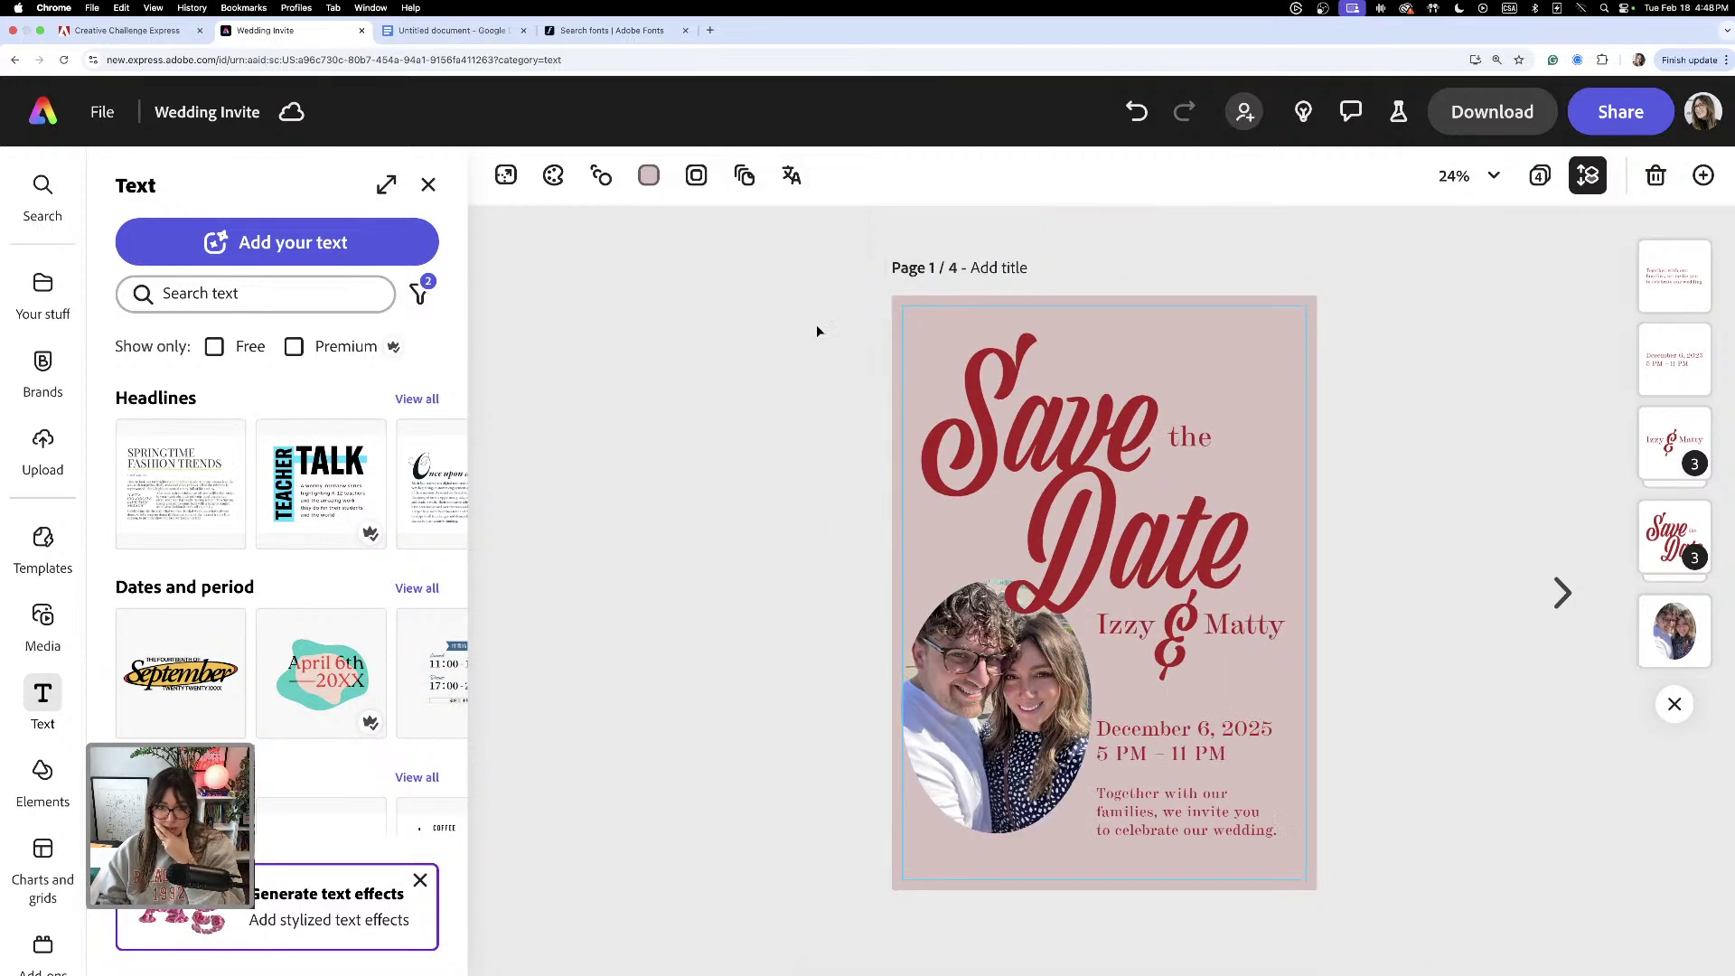
pyautogui.click(696, 175)
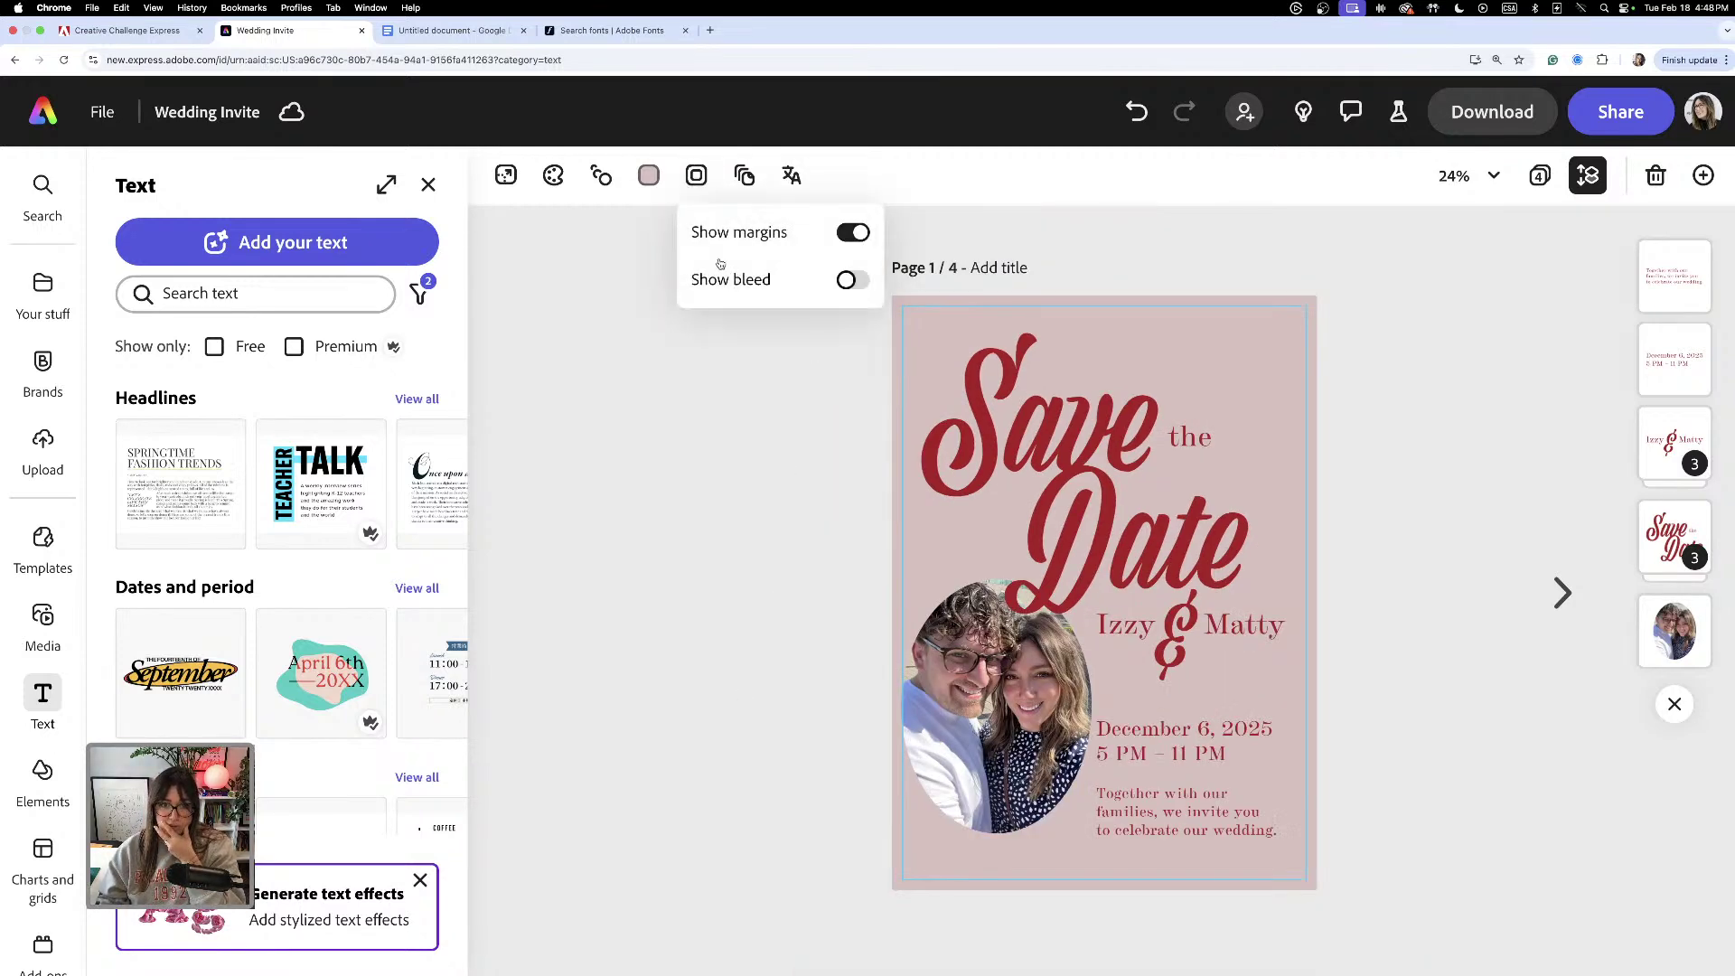
pyautogui.click(849, 281)
pyautogui.click(849, 281)
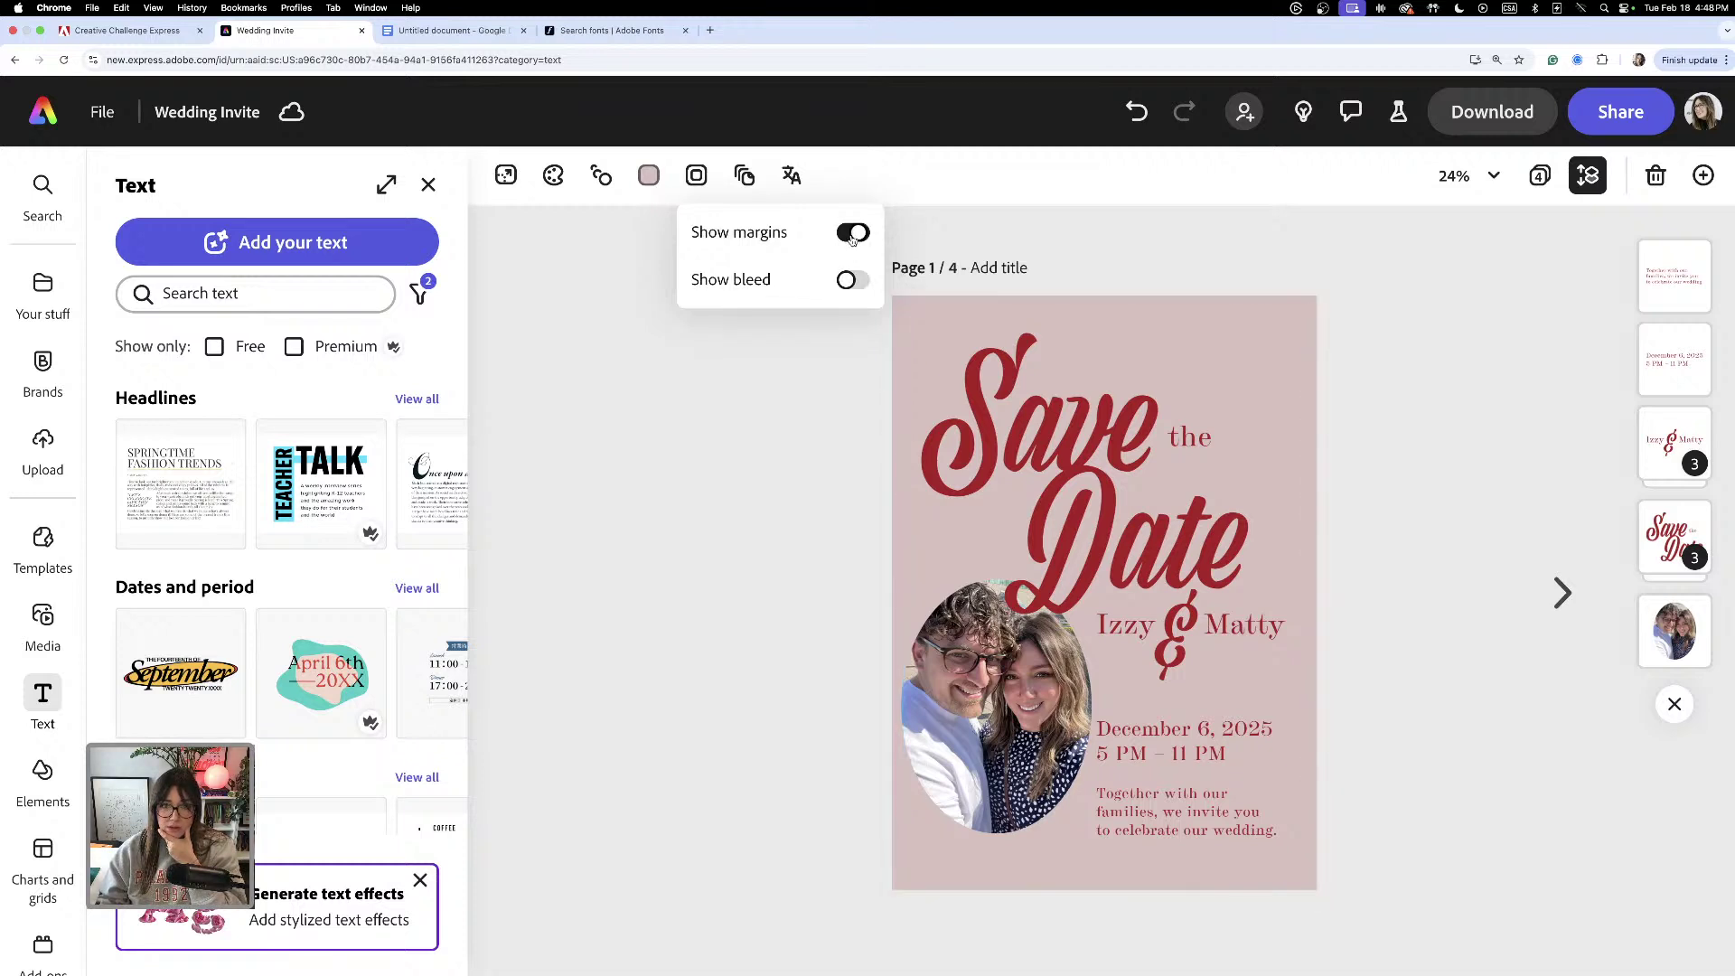
pyautogui.click(853, 233)
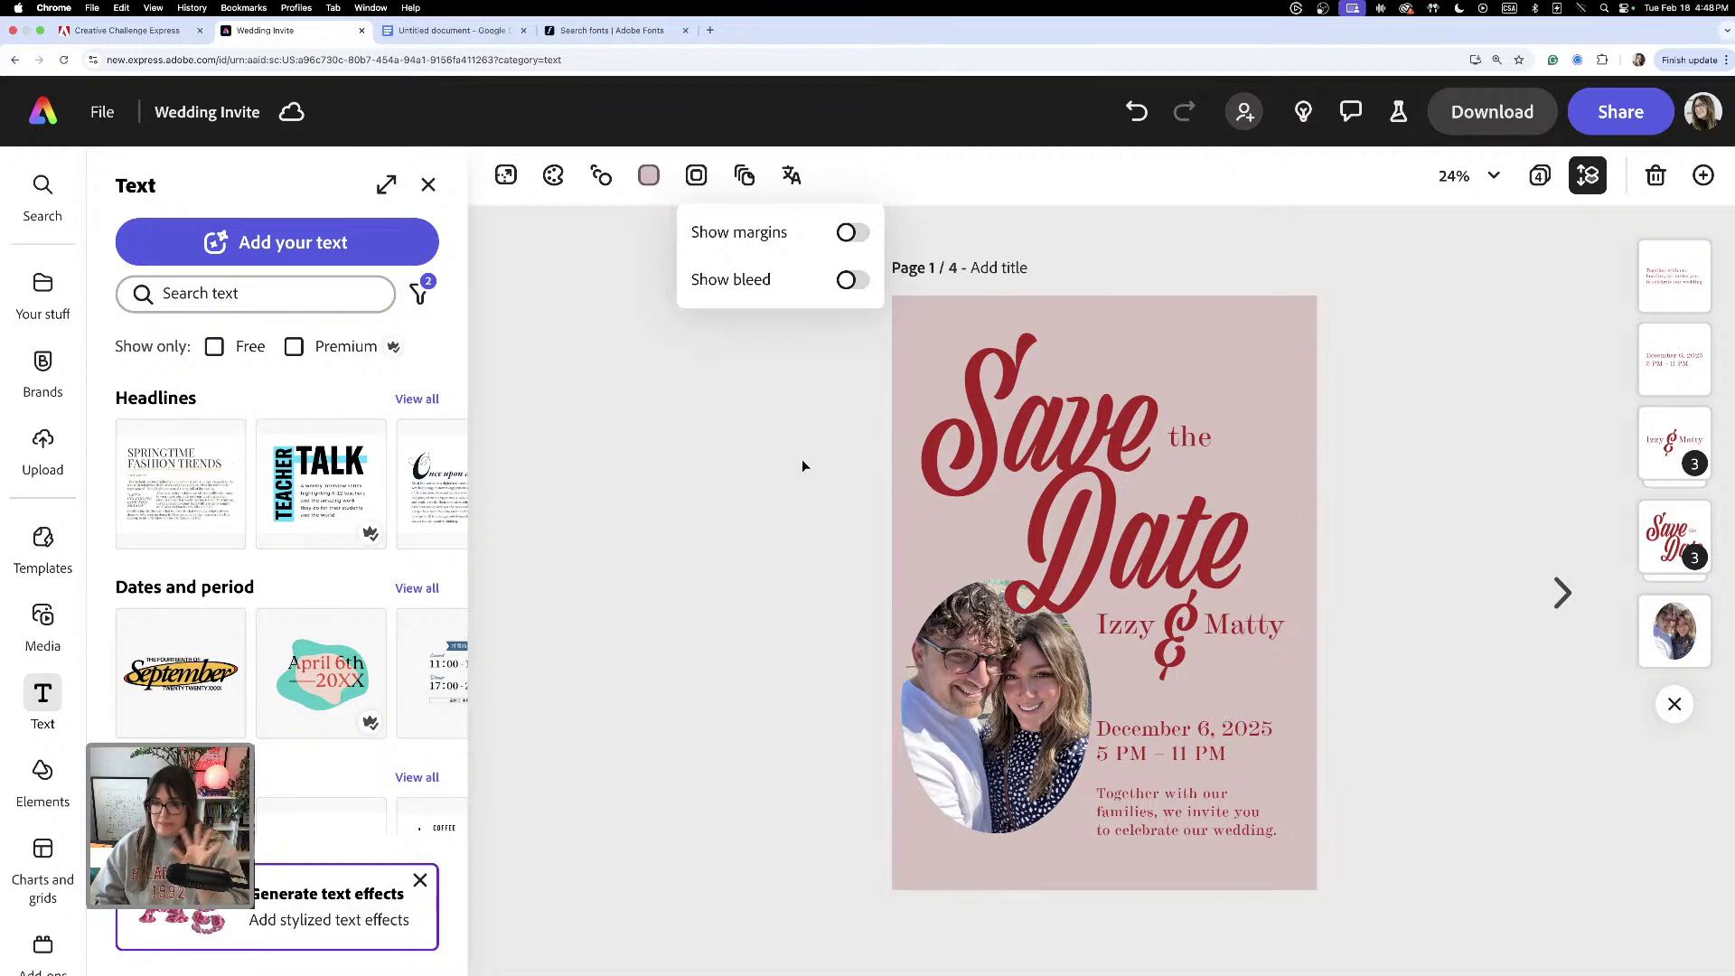
# - Turn the bleed and margin guides back on and select the oval photo
pyautogui.click(849, 282)
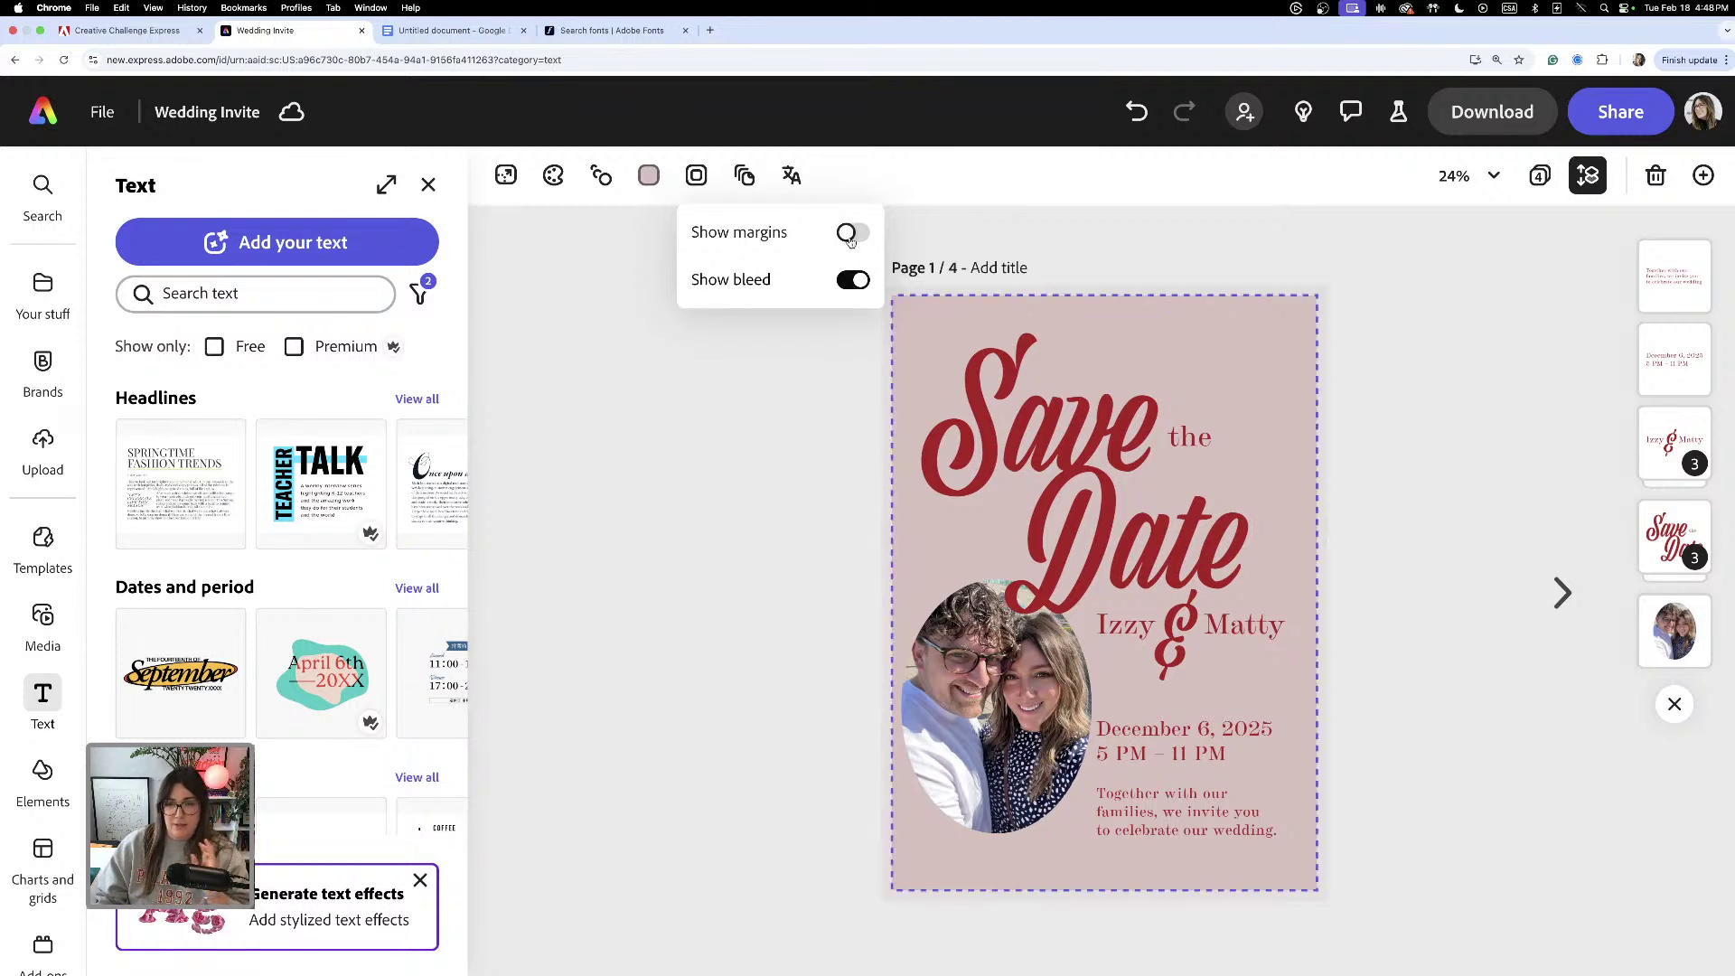
pyautogui.click(853, 232)
pyautogui.click(817, 409)
pyautogui.click(994, 705)
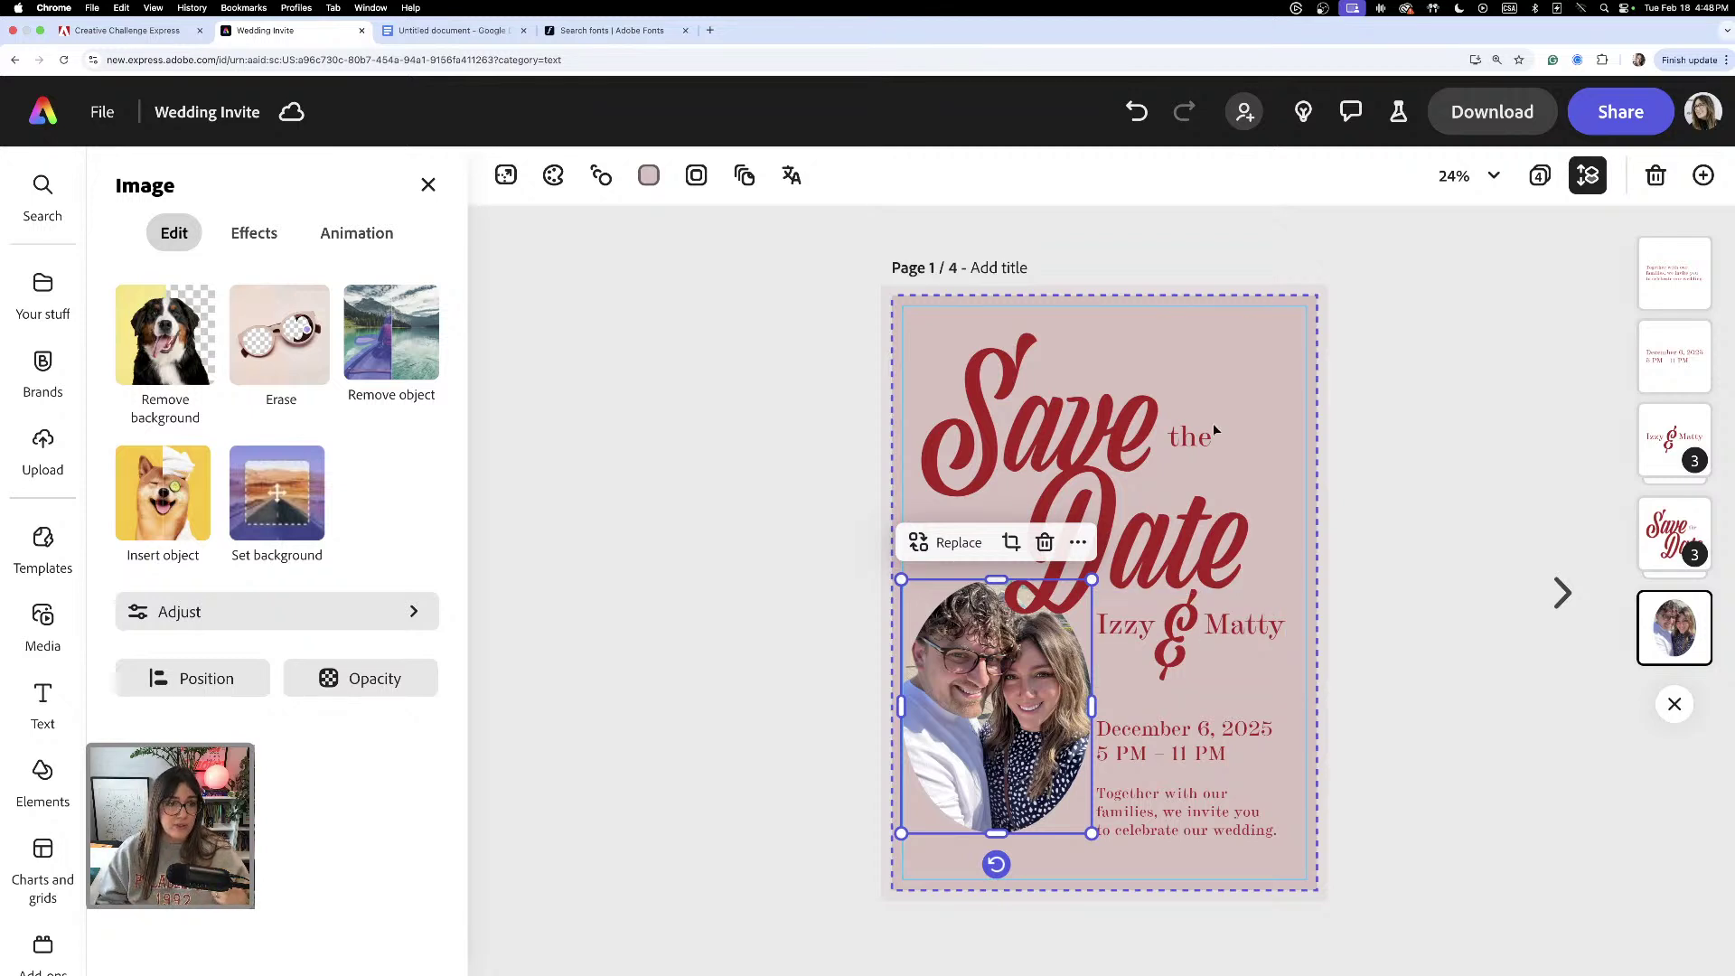
# - Browse the oval photo's effects and try the custom duotone with blue shadows and green highlights
pyautogui.click(265, 239)
pyautogui.scroll(-2, 319, 793)
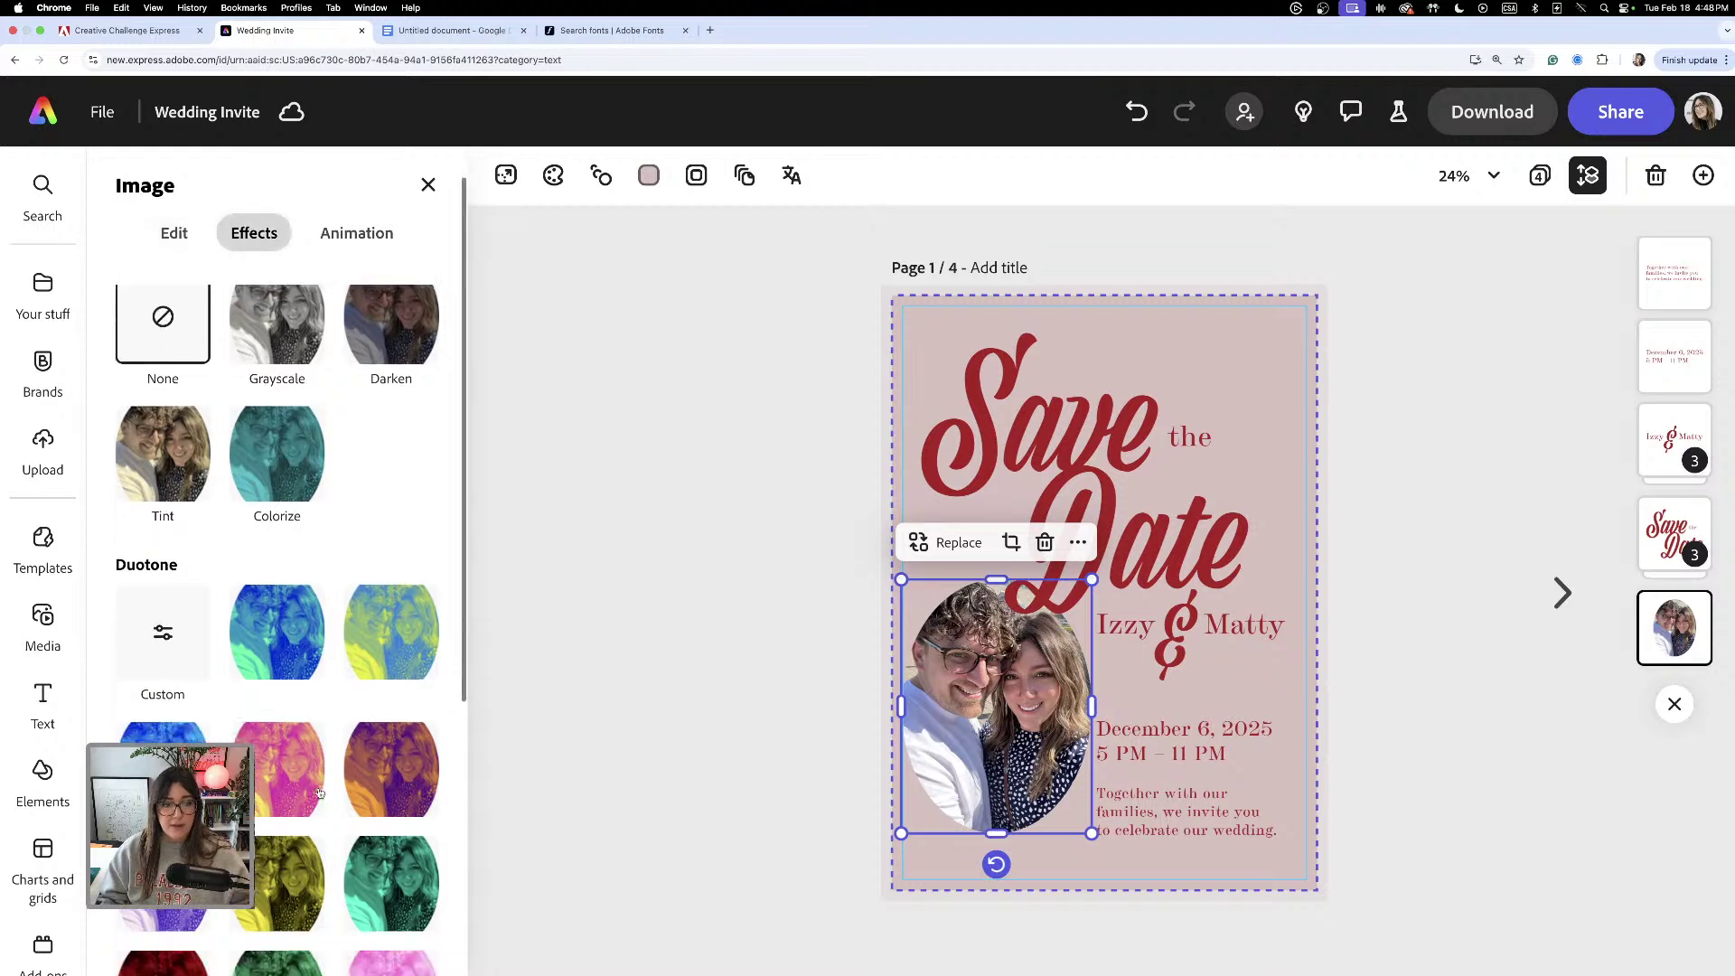
pyautogui.scroll(-2, 319, 793)
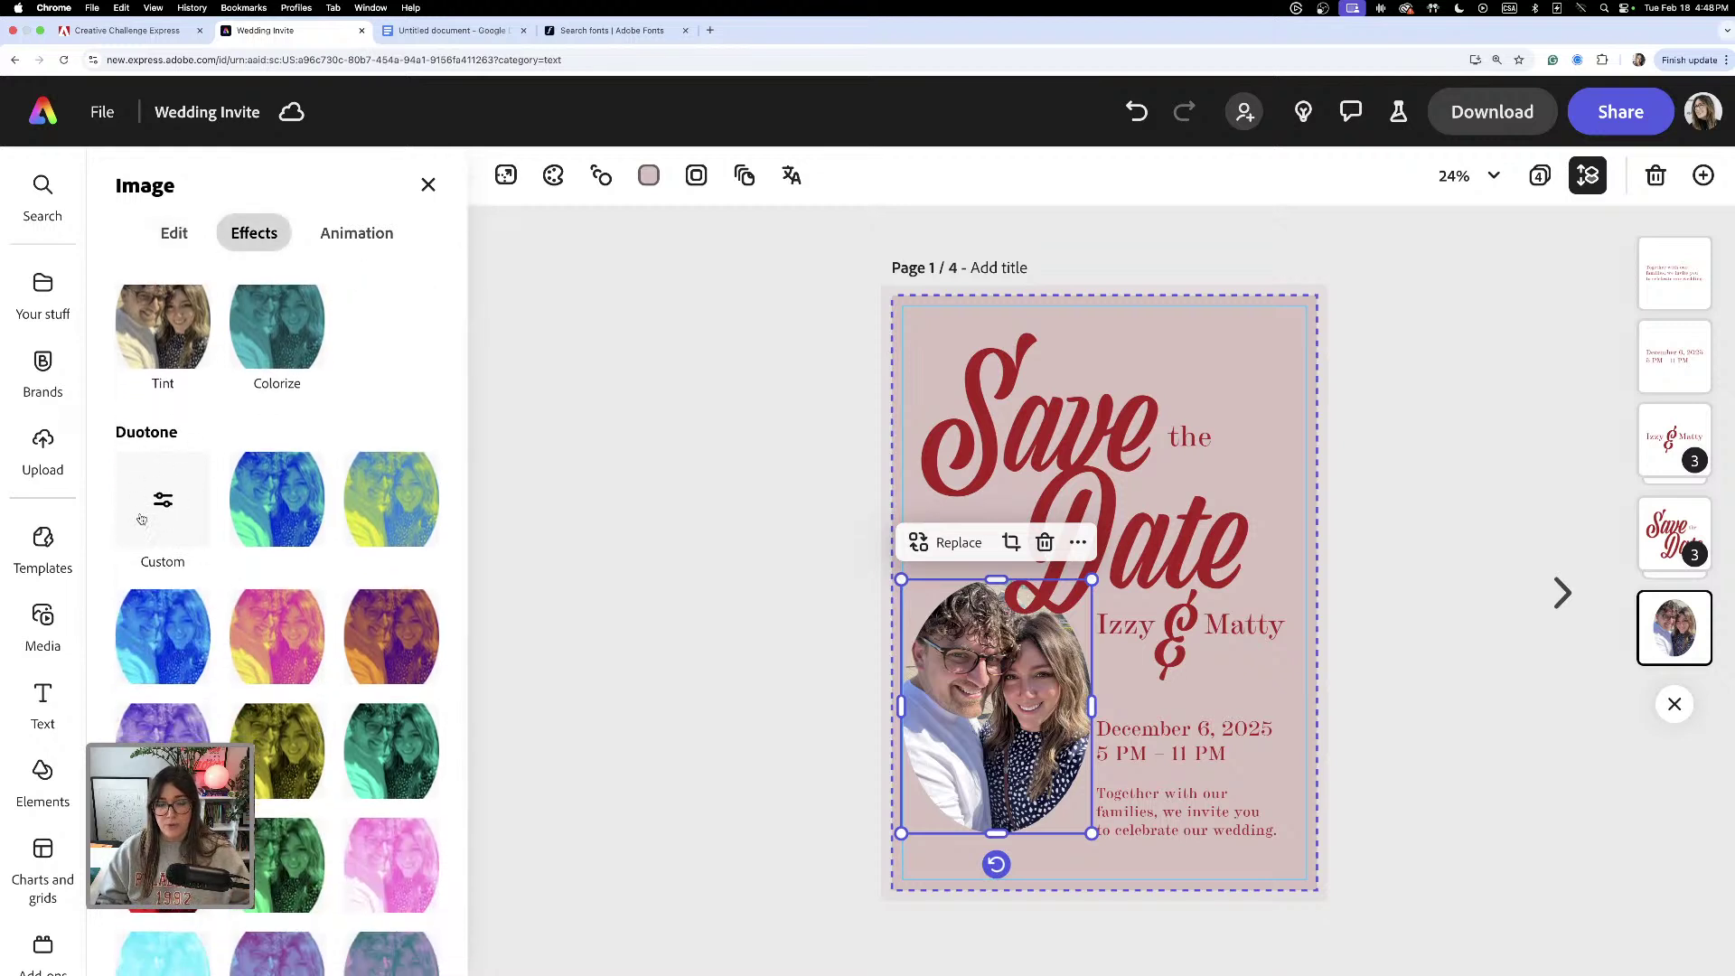
pyautogui.scroll(-3, 334, 664)
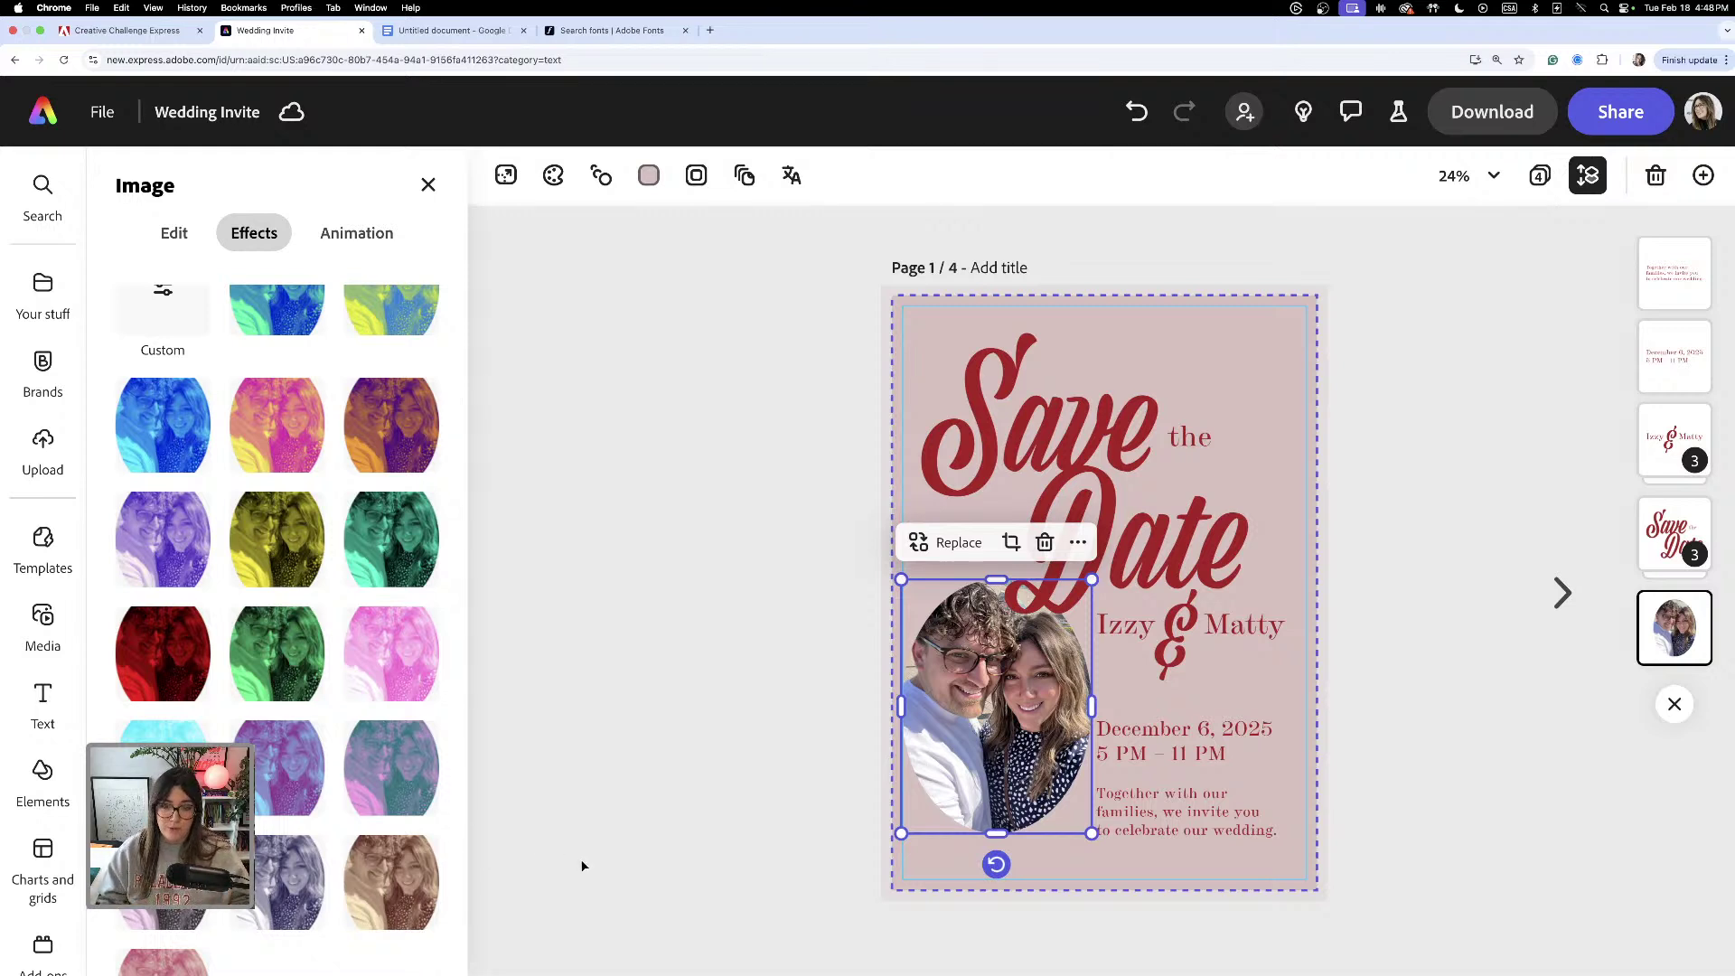
pyautogui.scroll(2, 176, 434)
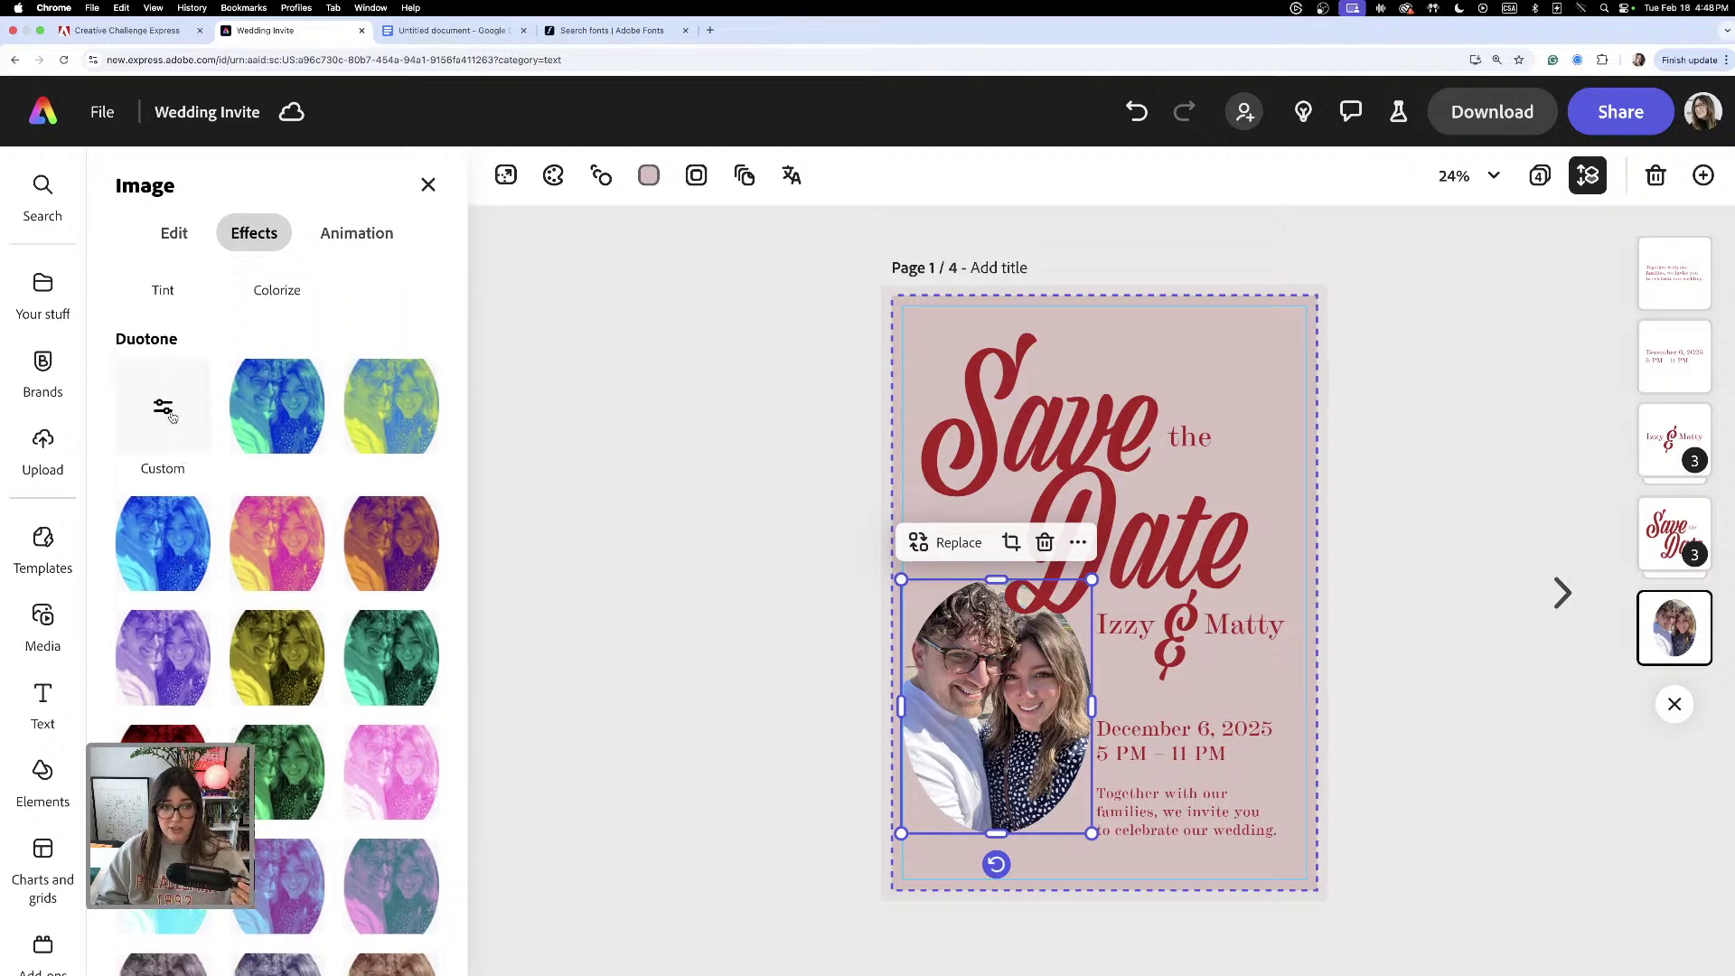
pyautogui.click(171, 415)
pyautogui.click(171, 415)
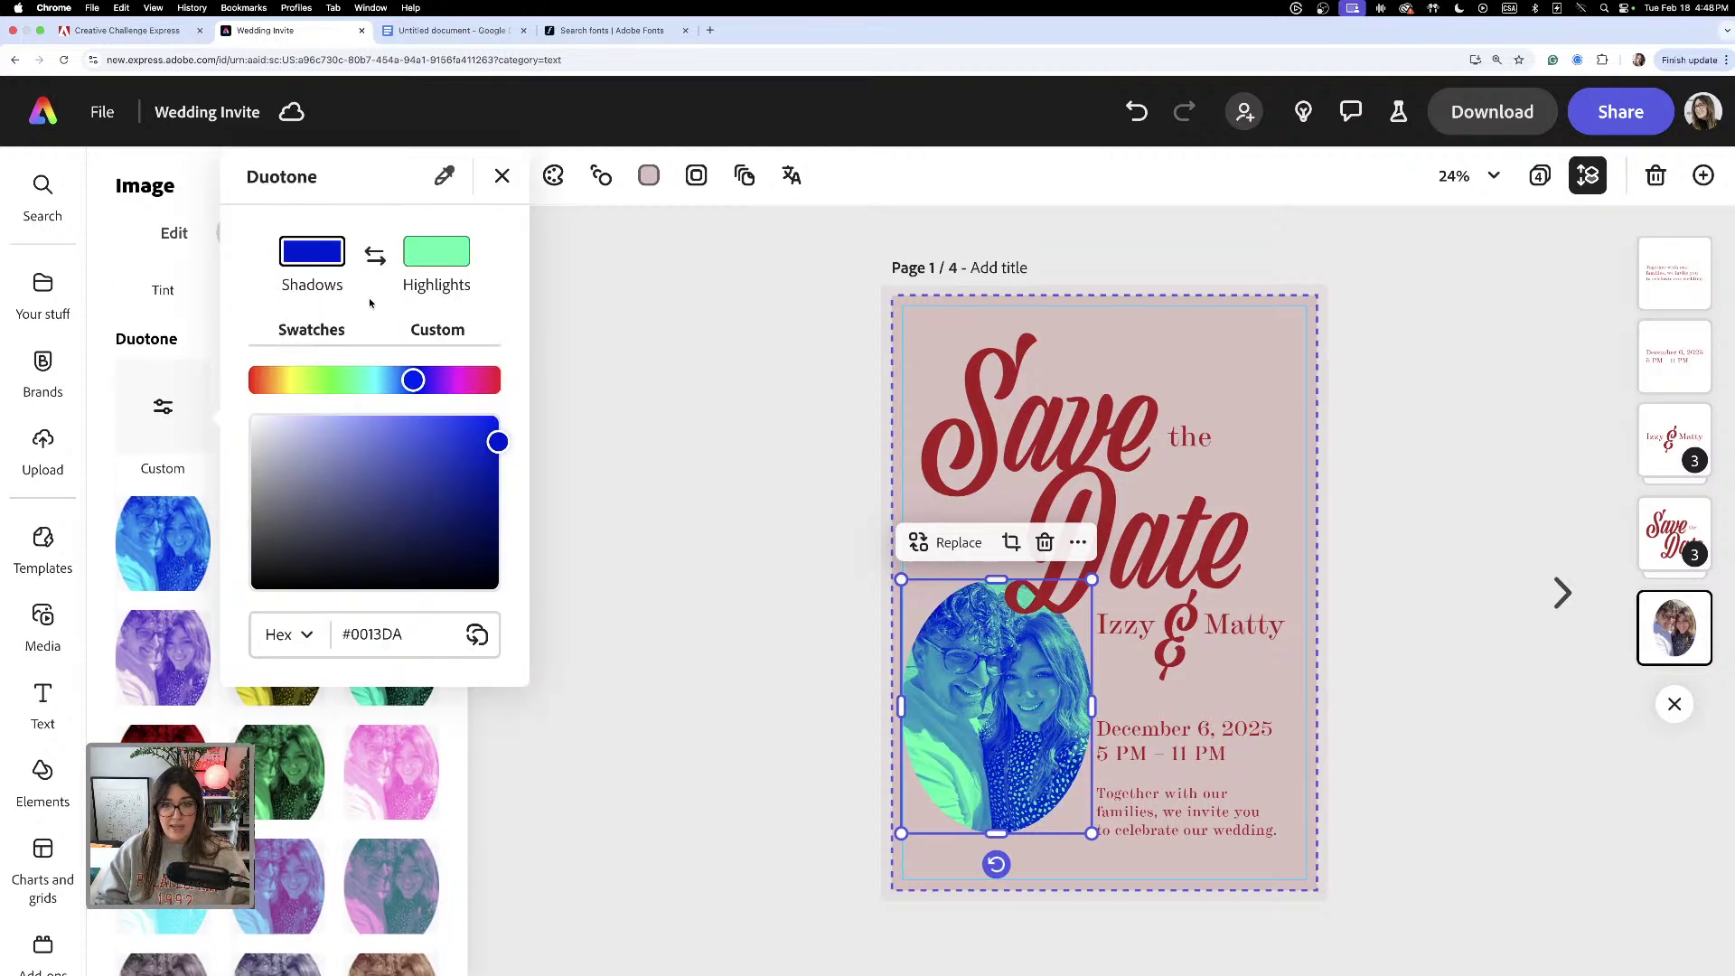
pyautogui.click(707, 711)
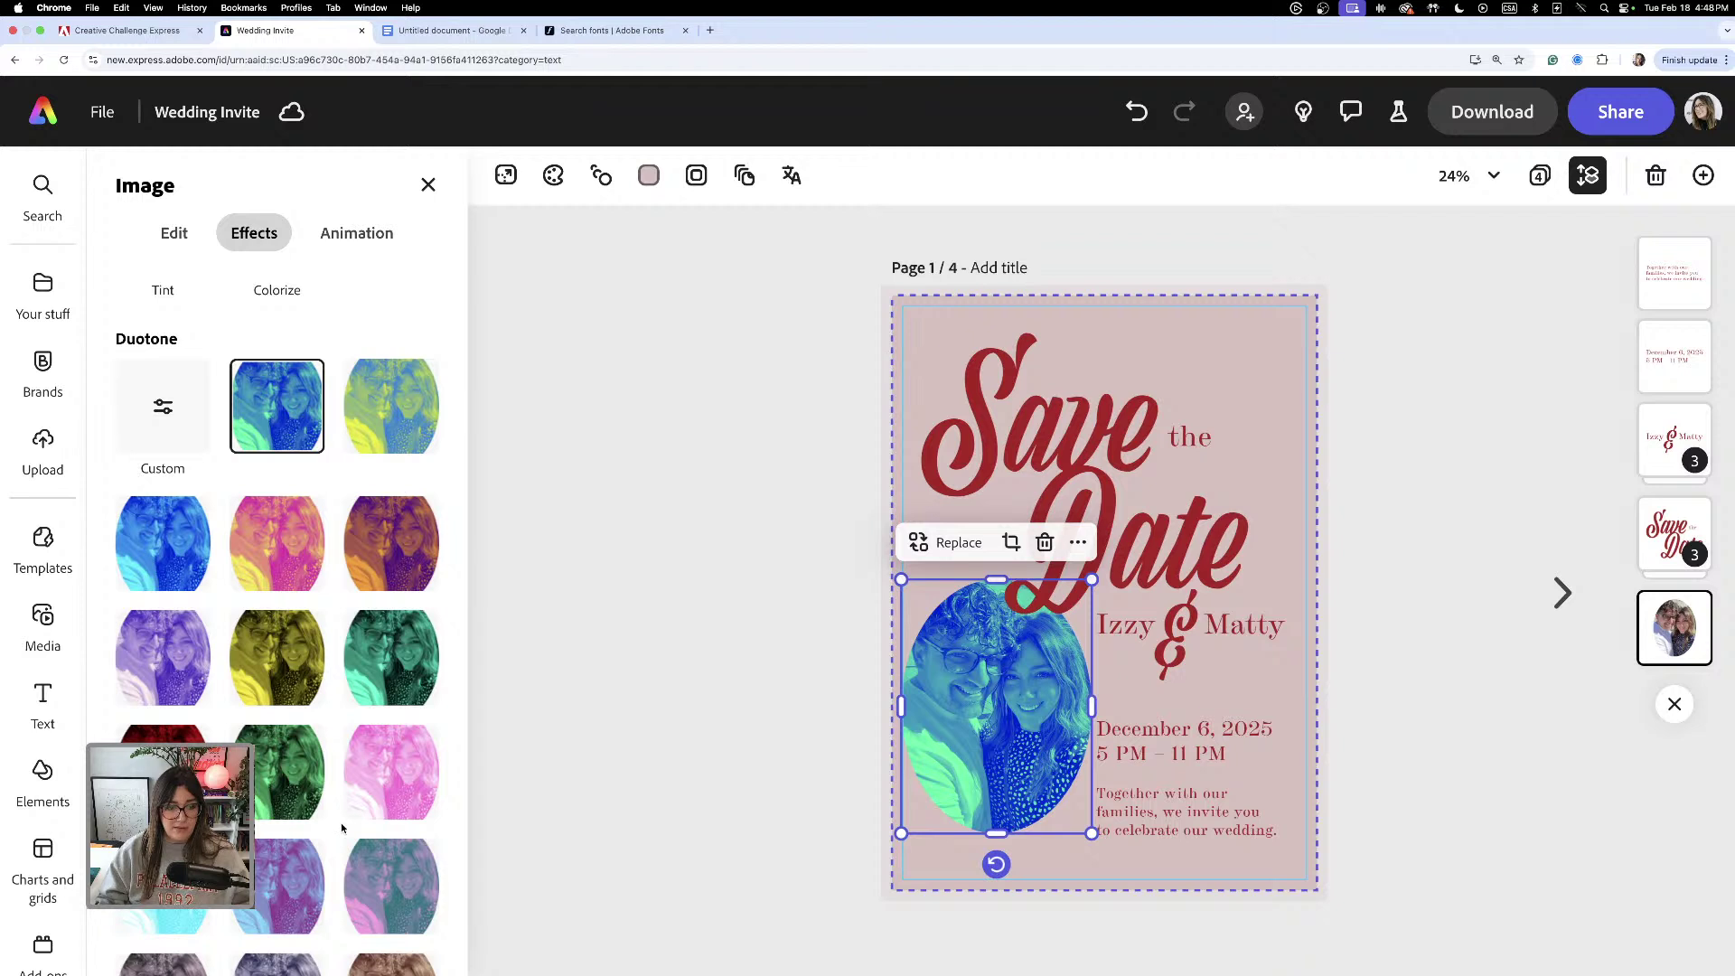
# - Apply the pink-and-cream duotone preset to the oval photo and set its shadows to the red sampled from the "Save" lettering
pyautogui.scroll(-3, 343, 827)
pyautogui.click(172, 915)
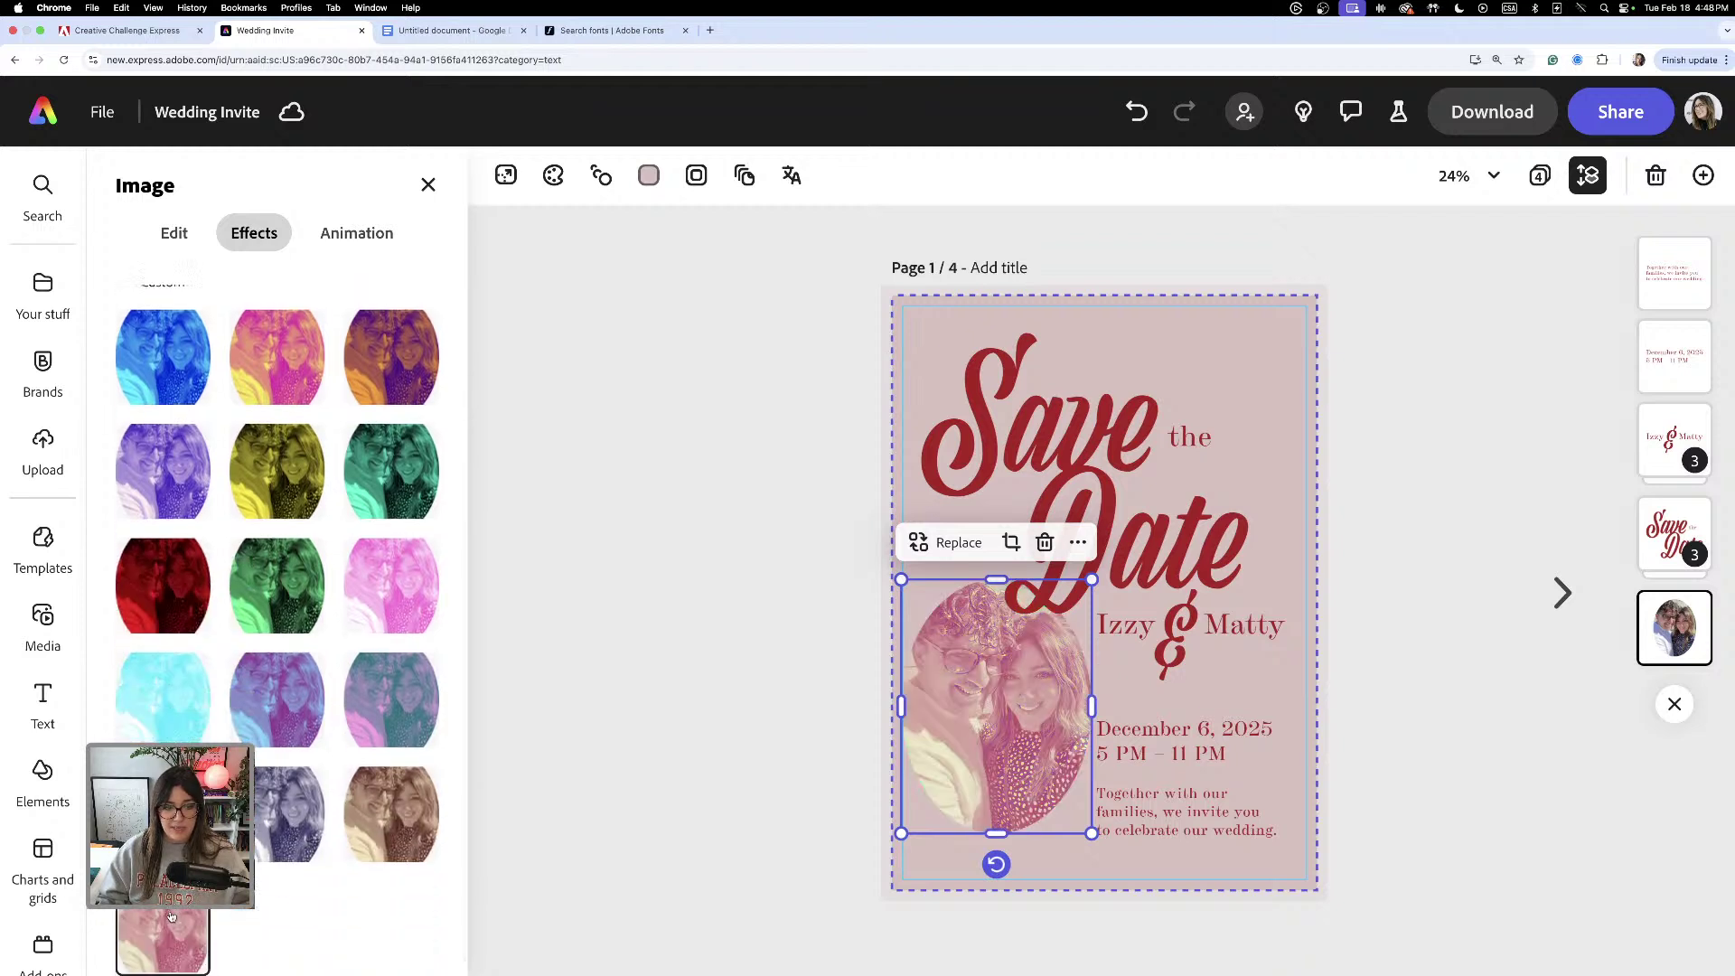
pyautogui.scroll(3, 221, 496)
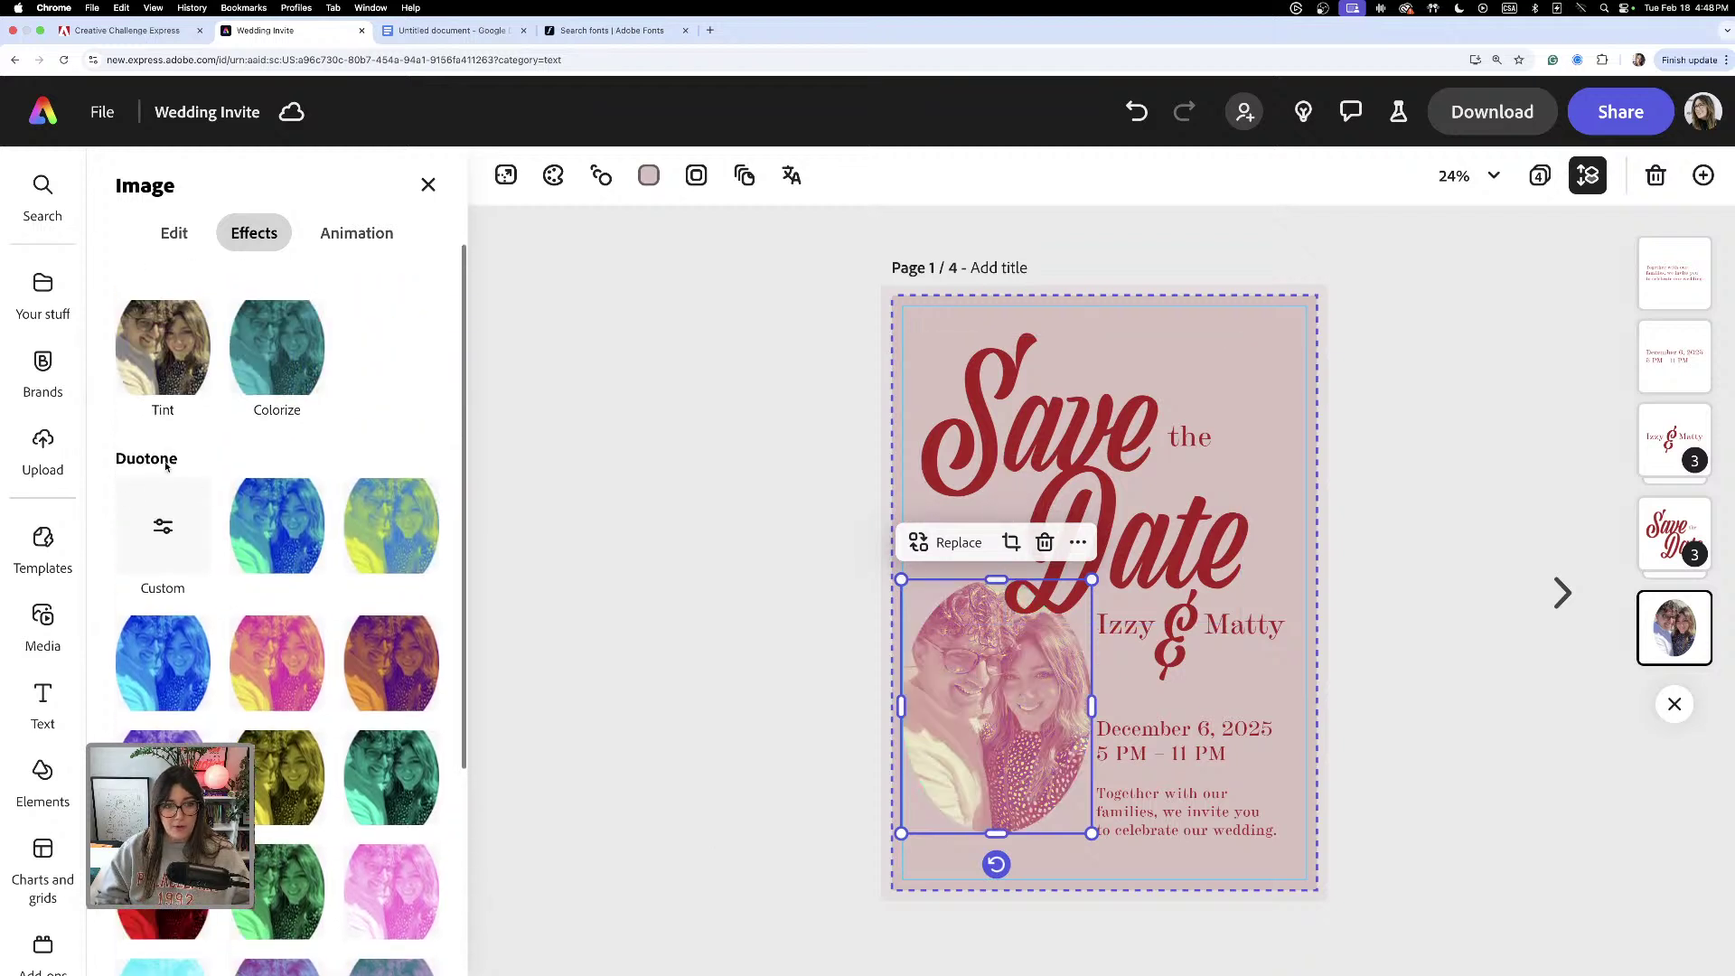
pyautogui.click(186, 542)
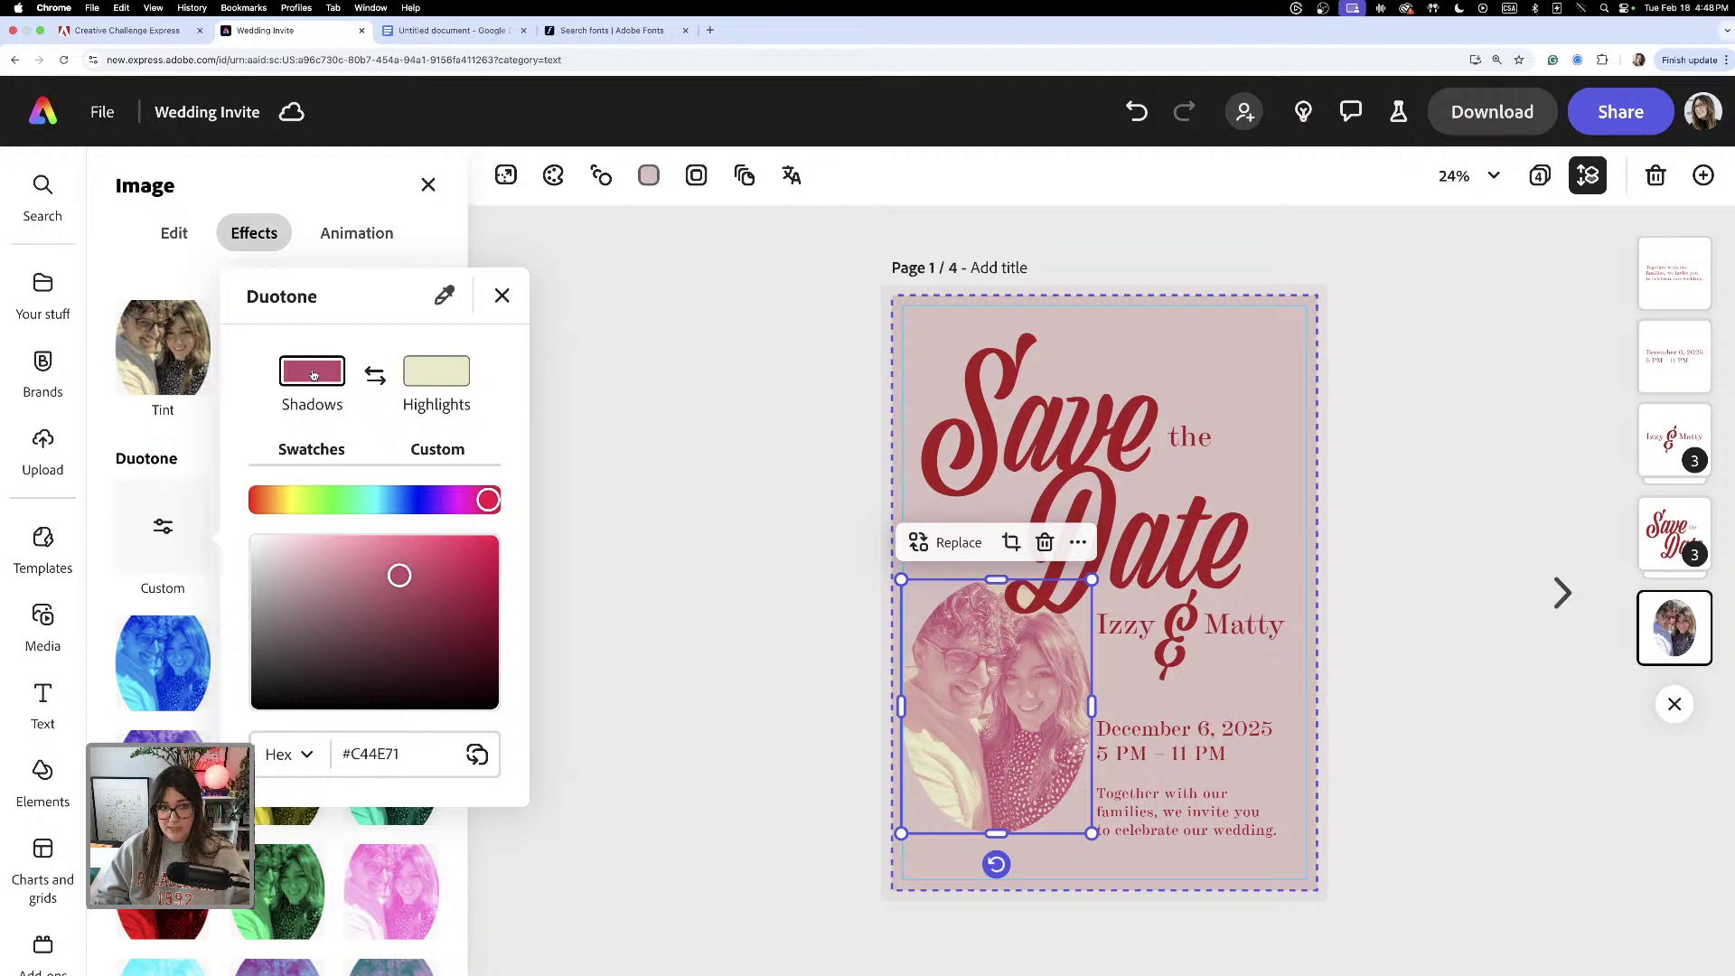
pyautogui.click(443, 298)
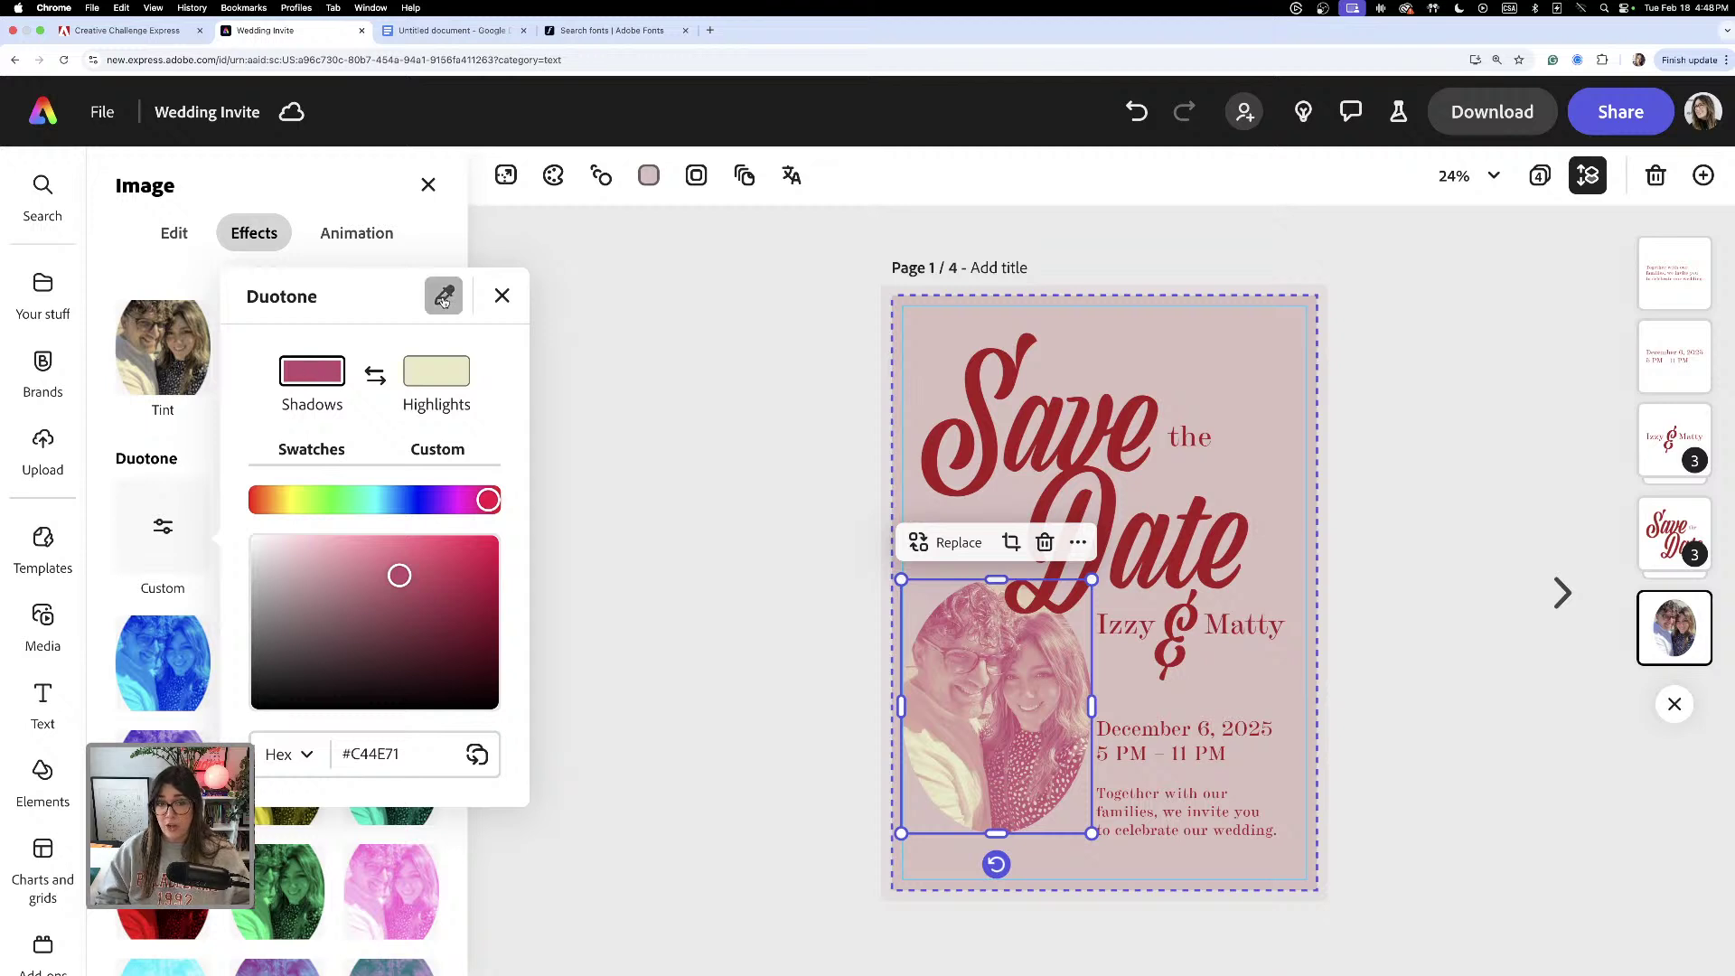
pyautogui.click(1043, 426)
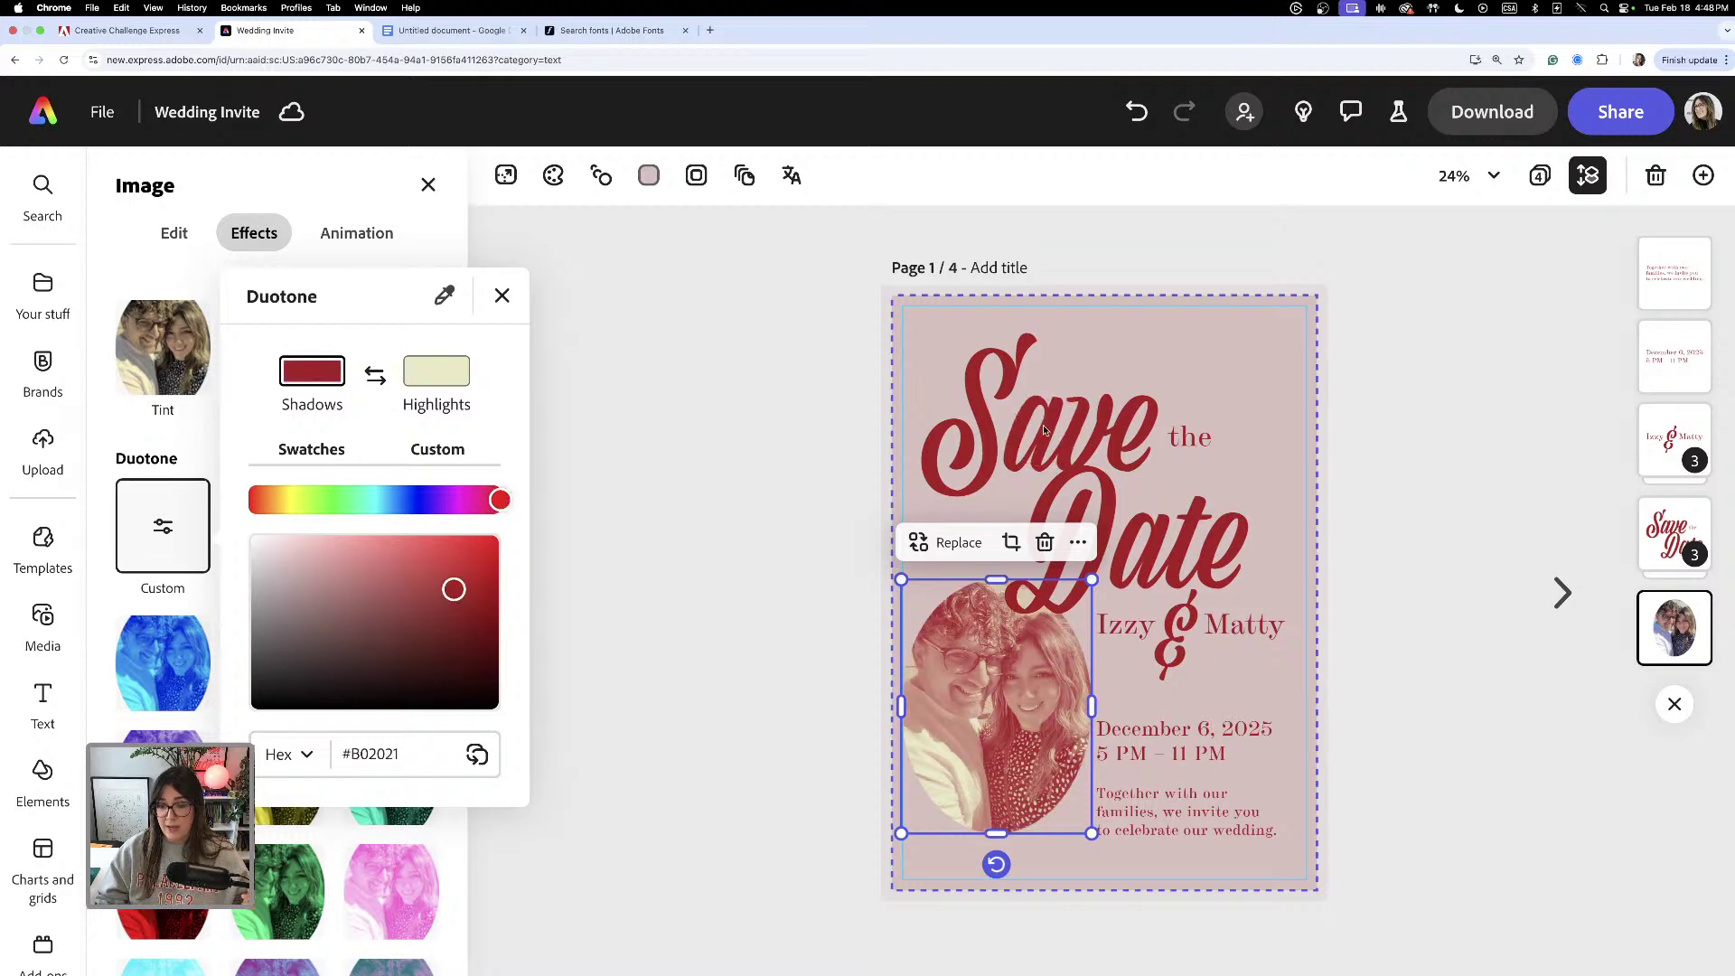
pyautogui.click(799, 529)
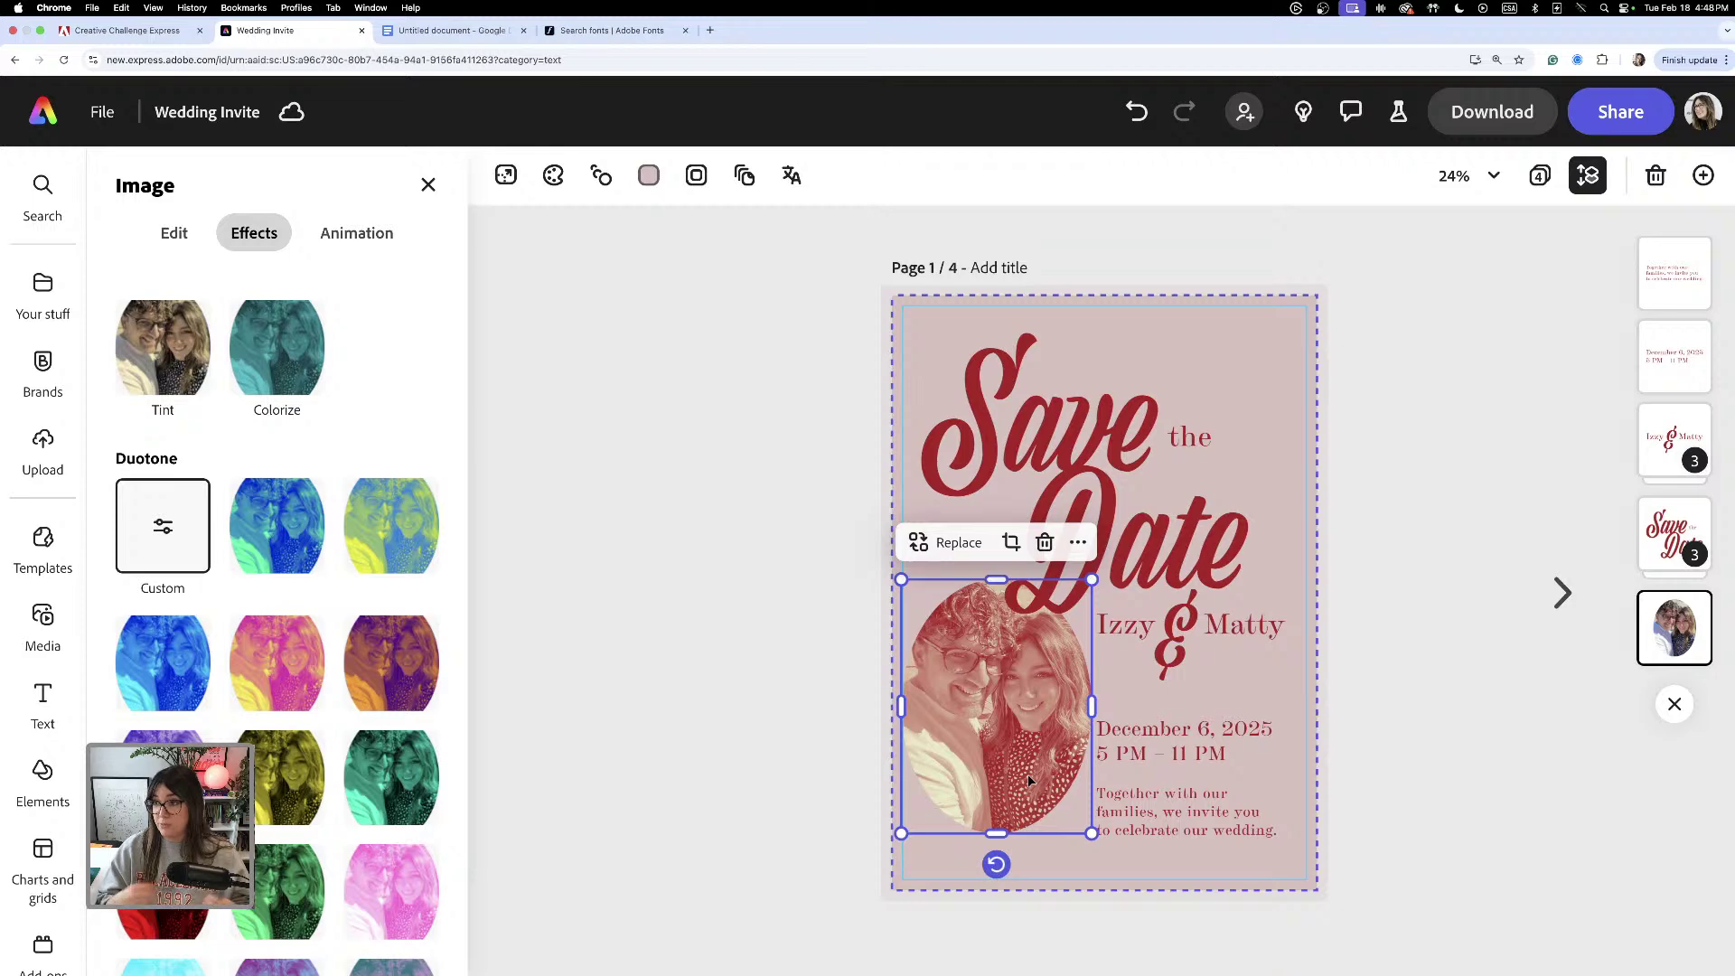
# - Select all the text and the oval photo together and center them horizontally on page 1
pyautogui.click(828, 347)
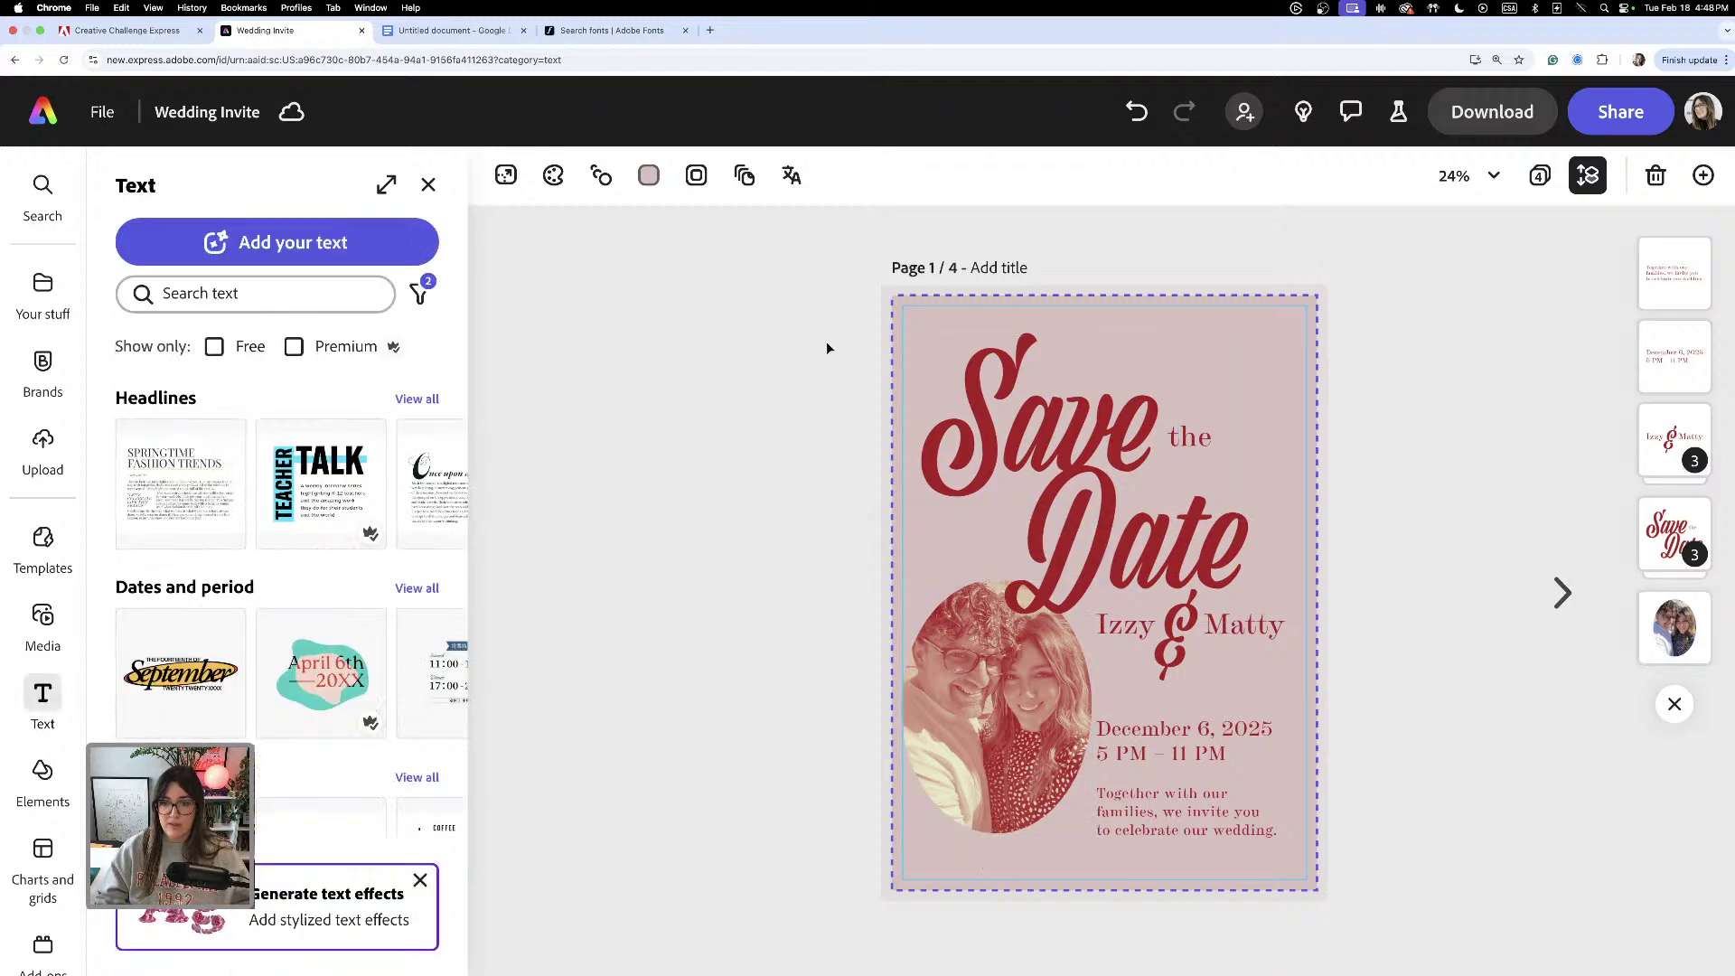
pyautogui.moveTo(757, 307); pyautogui.dragTo(1274, 832)
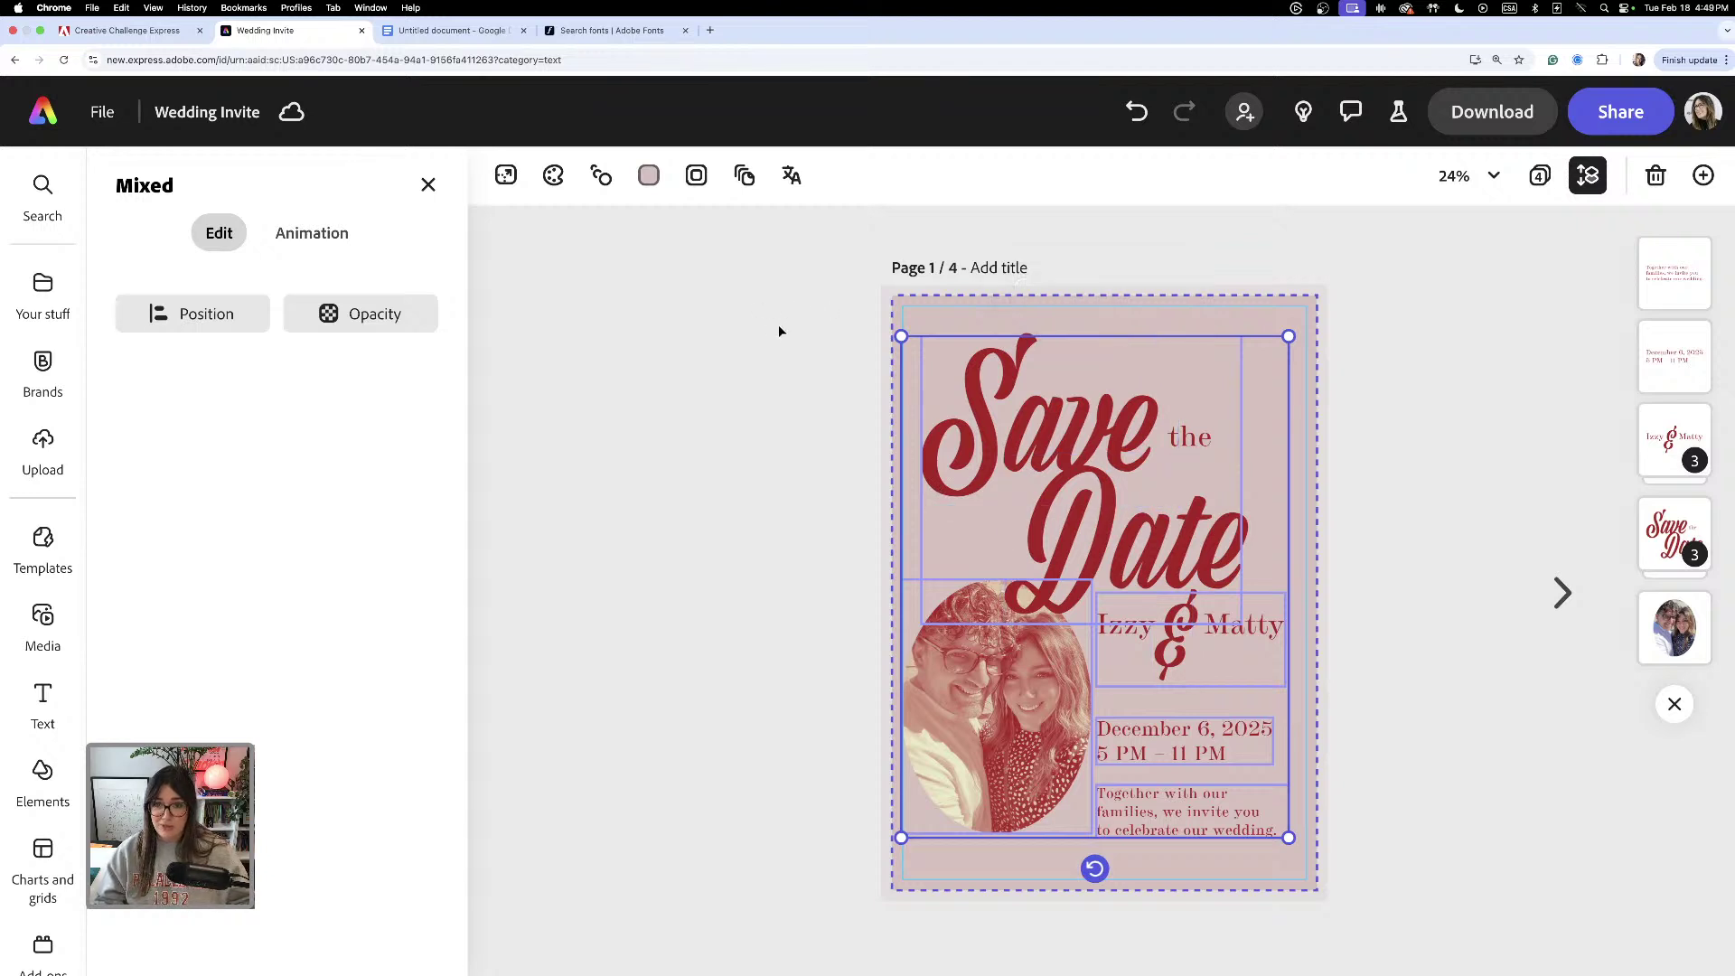
pyautogui.moveTo(777, 323); pyautogui.dragTo(1284, 861)
pyautogui.moveTo(1155, 553); pyautogui.dragTo(1162, 548)
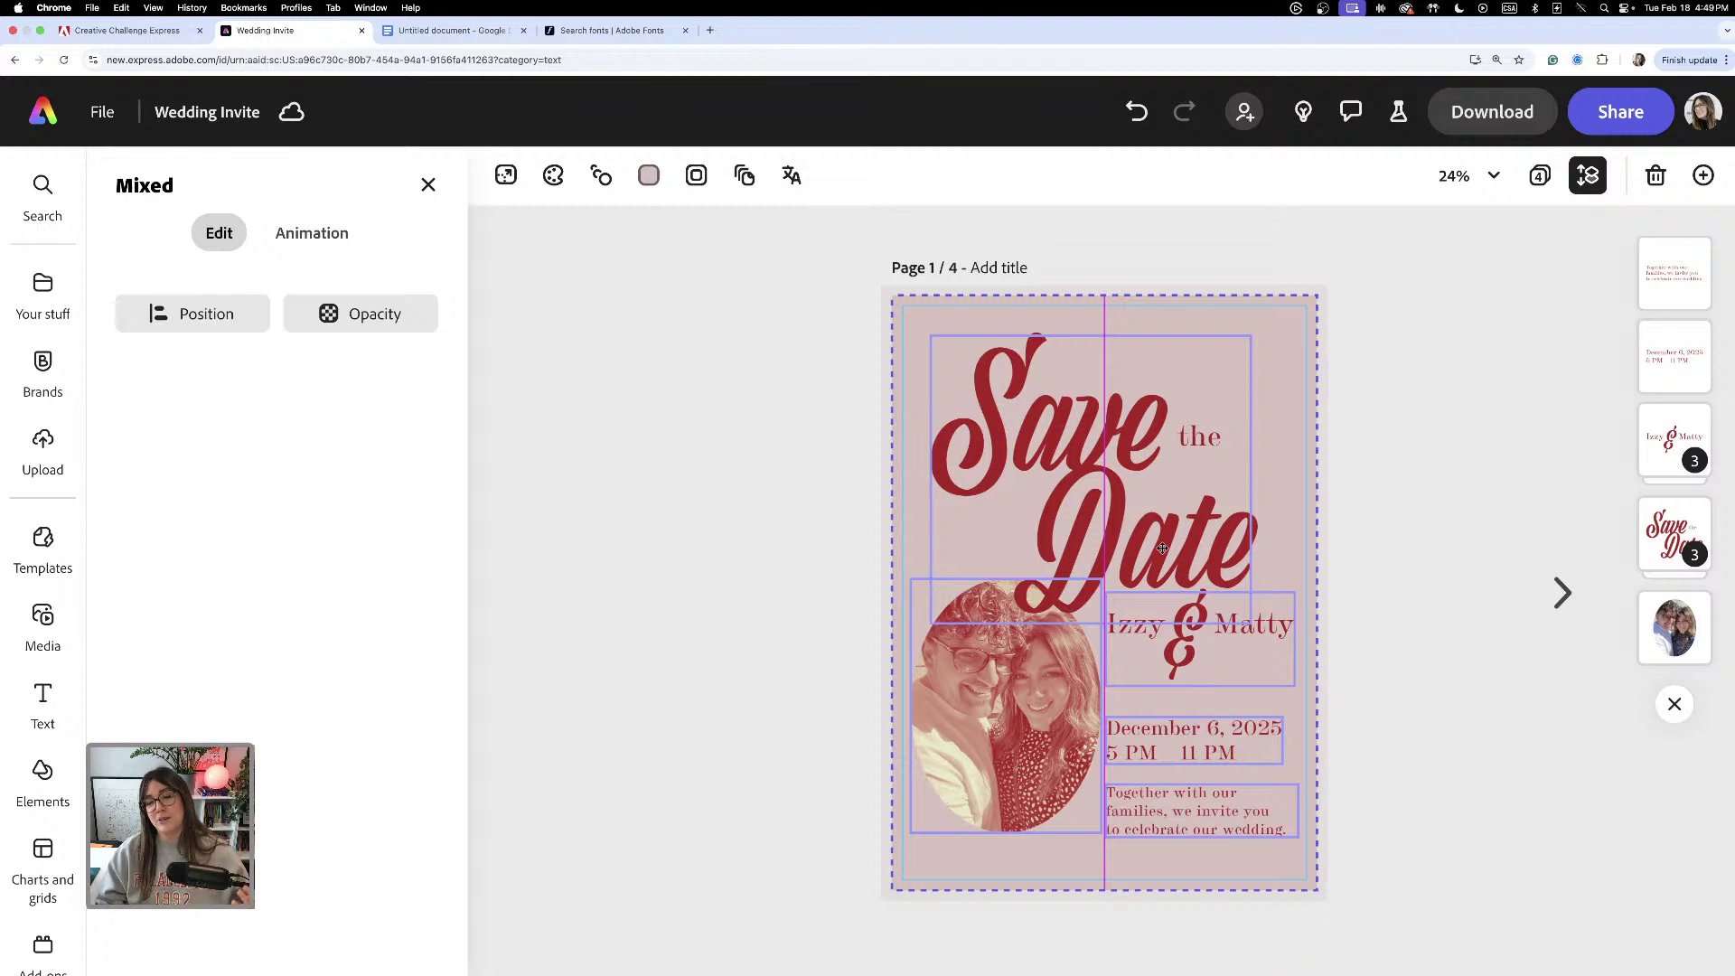
pyautogui.click(1364, 578)
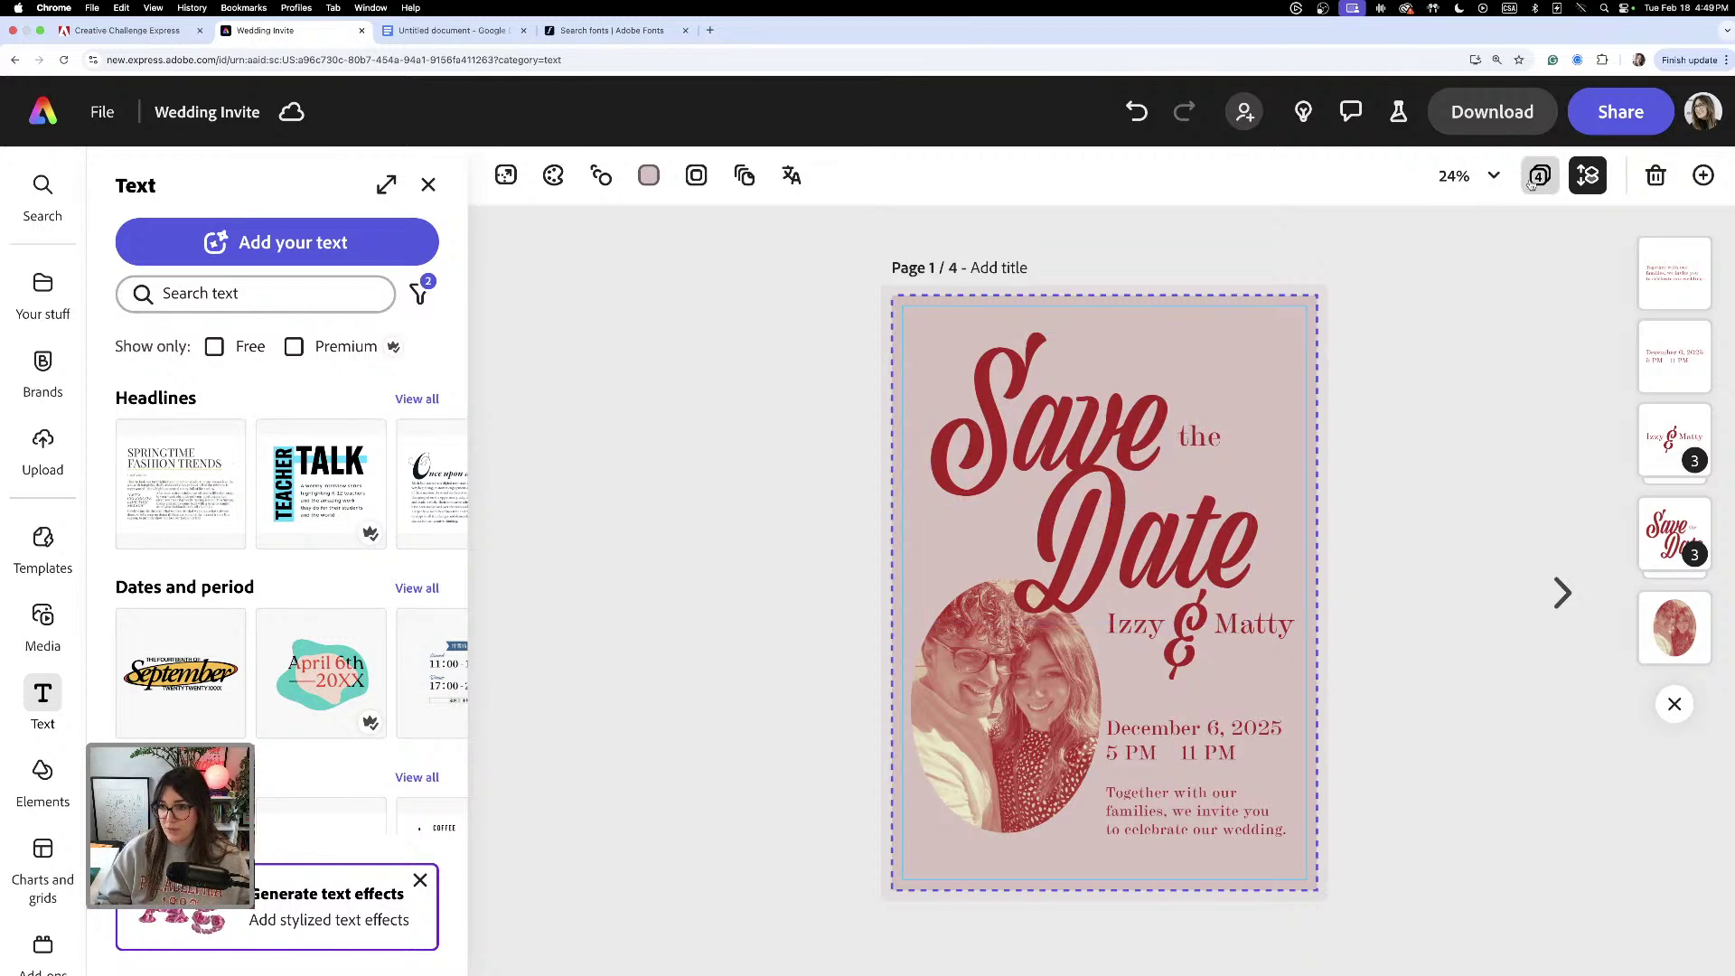
# - Go to page 2 and move the text block down into the lower half of the page
pyautogui.click(1562, 592)
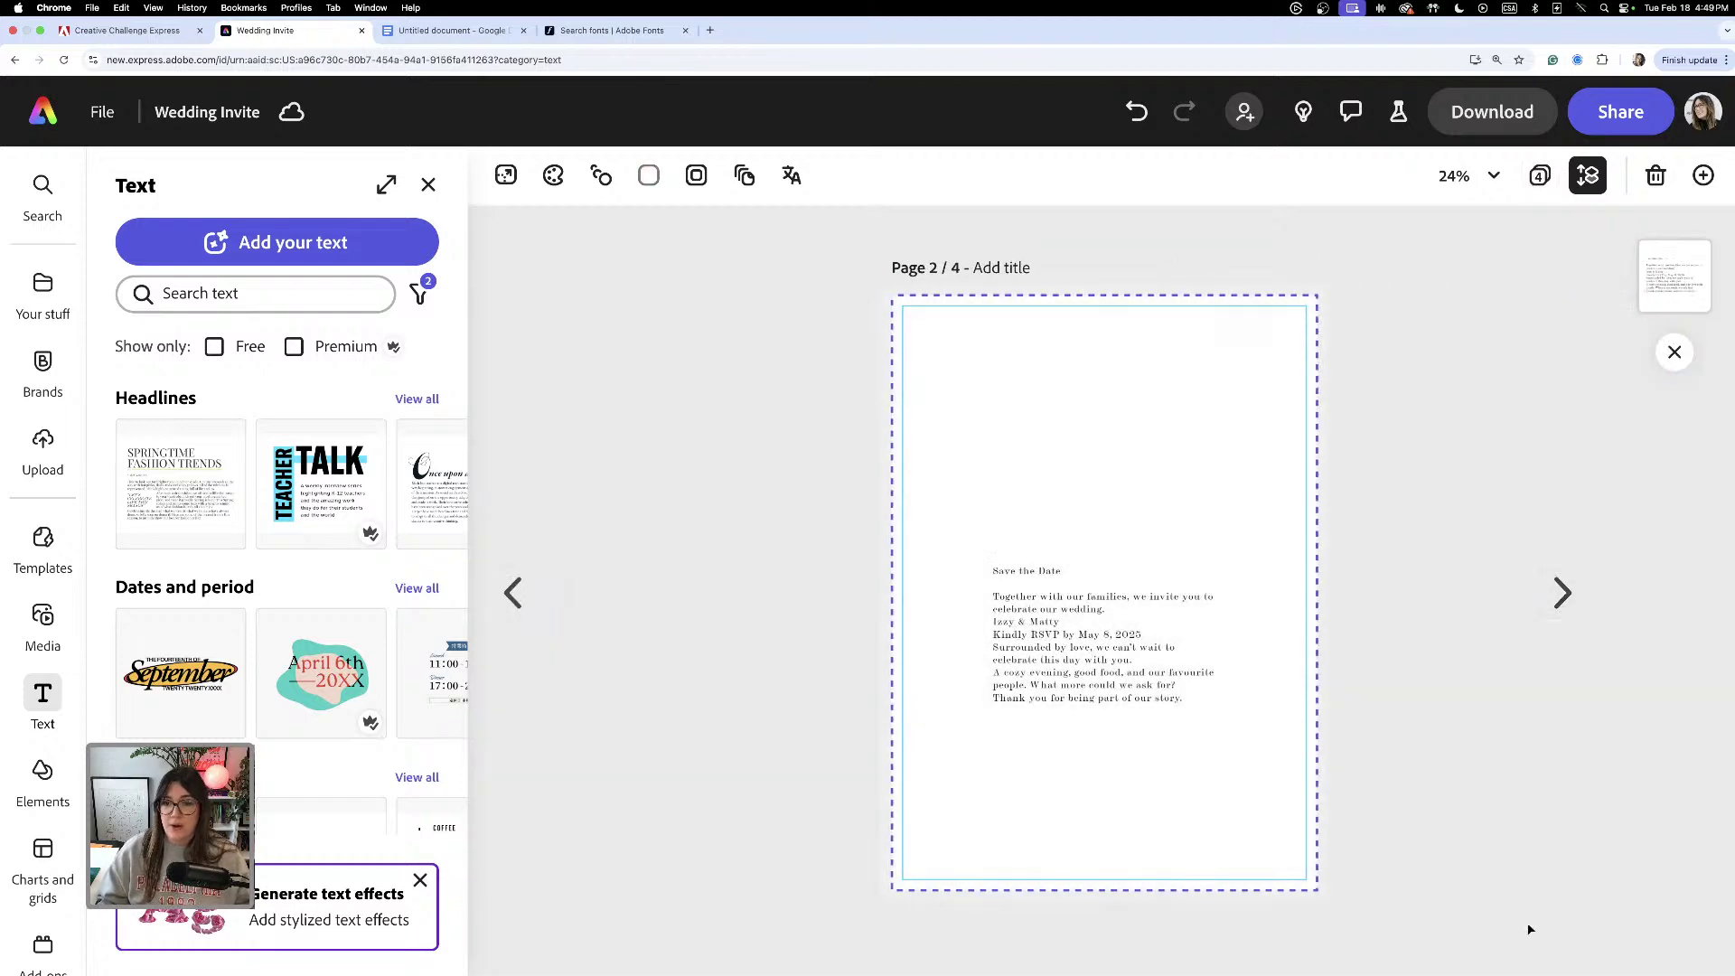
pyautogui.click(1156, 589)
pyautogui.moveTo(1117, 684); pyautogui.dragTo(1113, 756)
pyautogui.click(1178, 388)
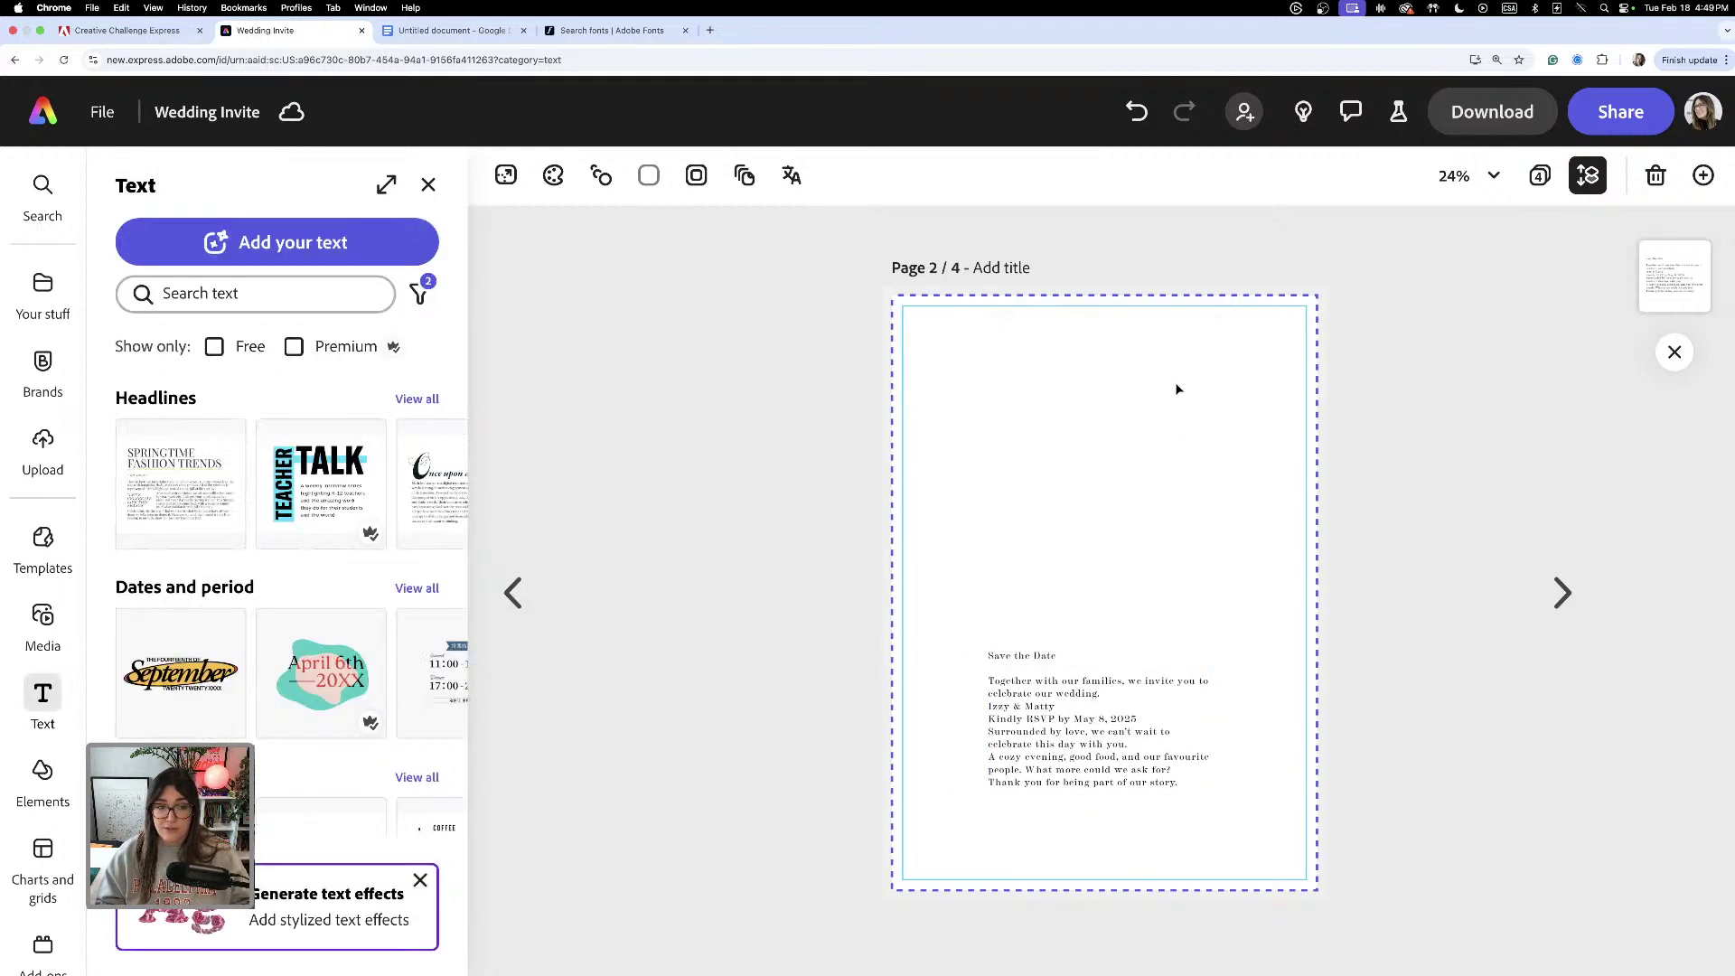
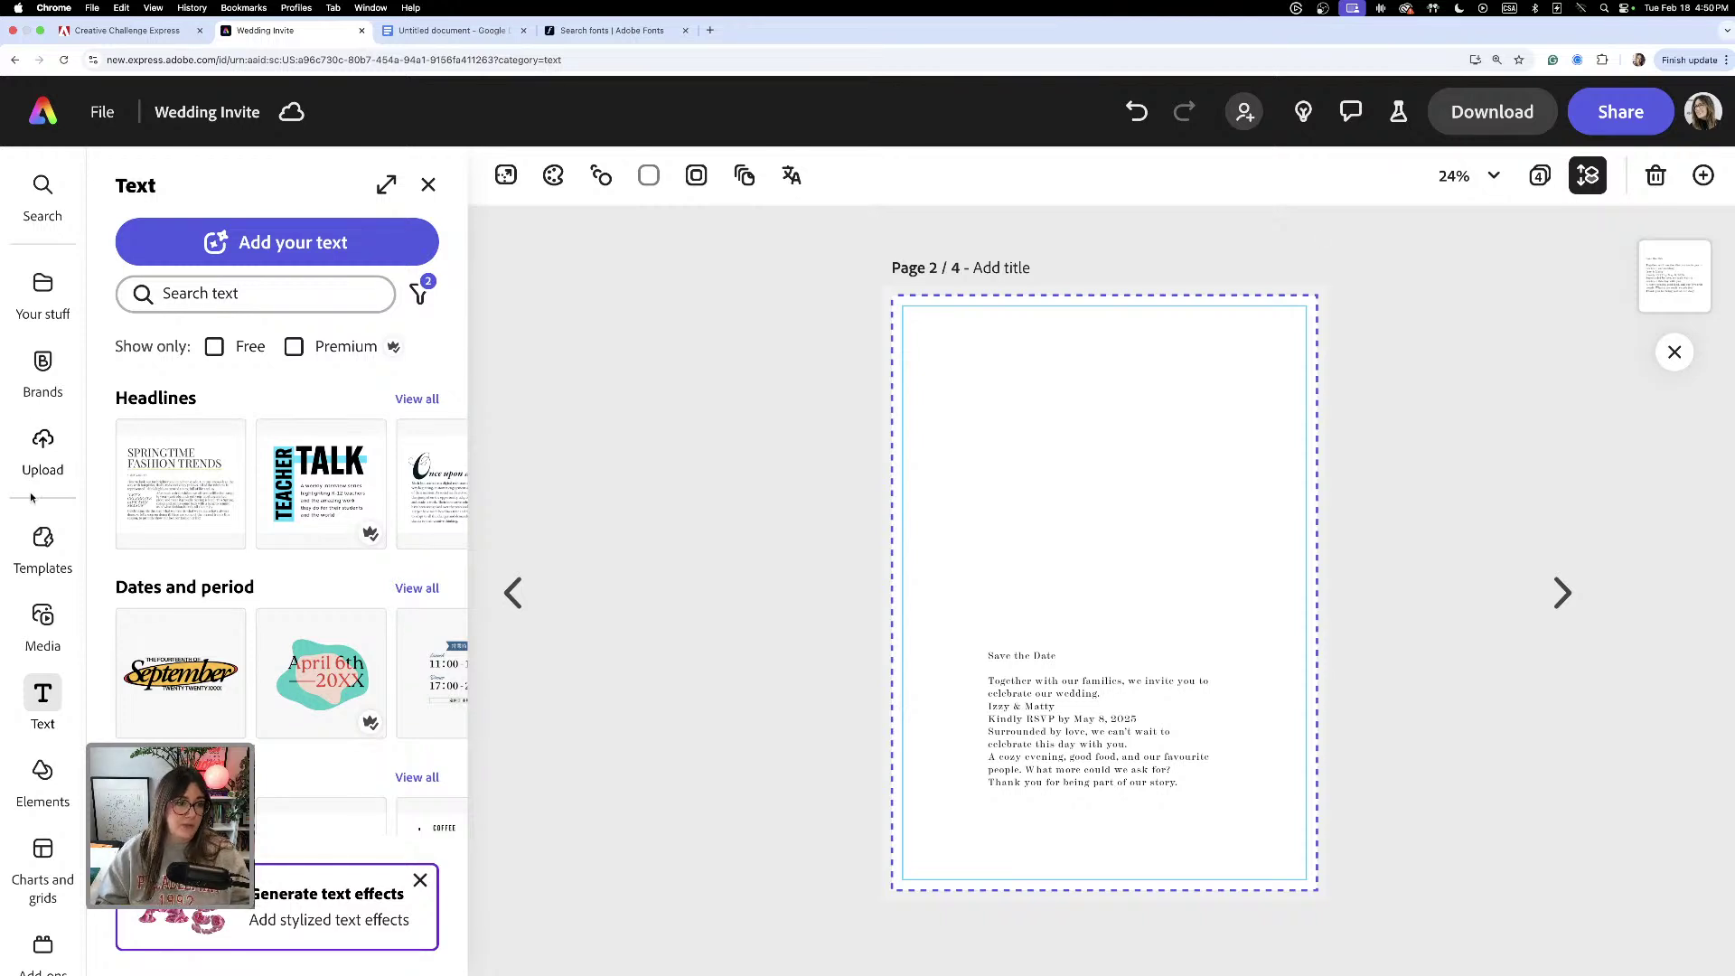
# - Search the elements for "square" and add the sharp-cornered square shape to page 2
pyautogui.click(47, 783)
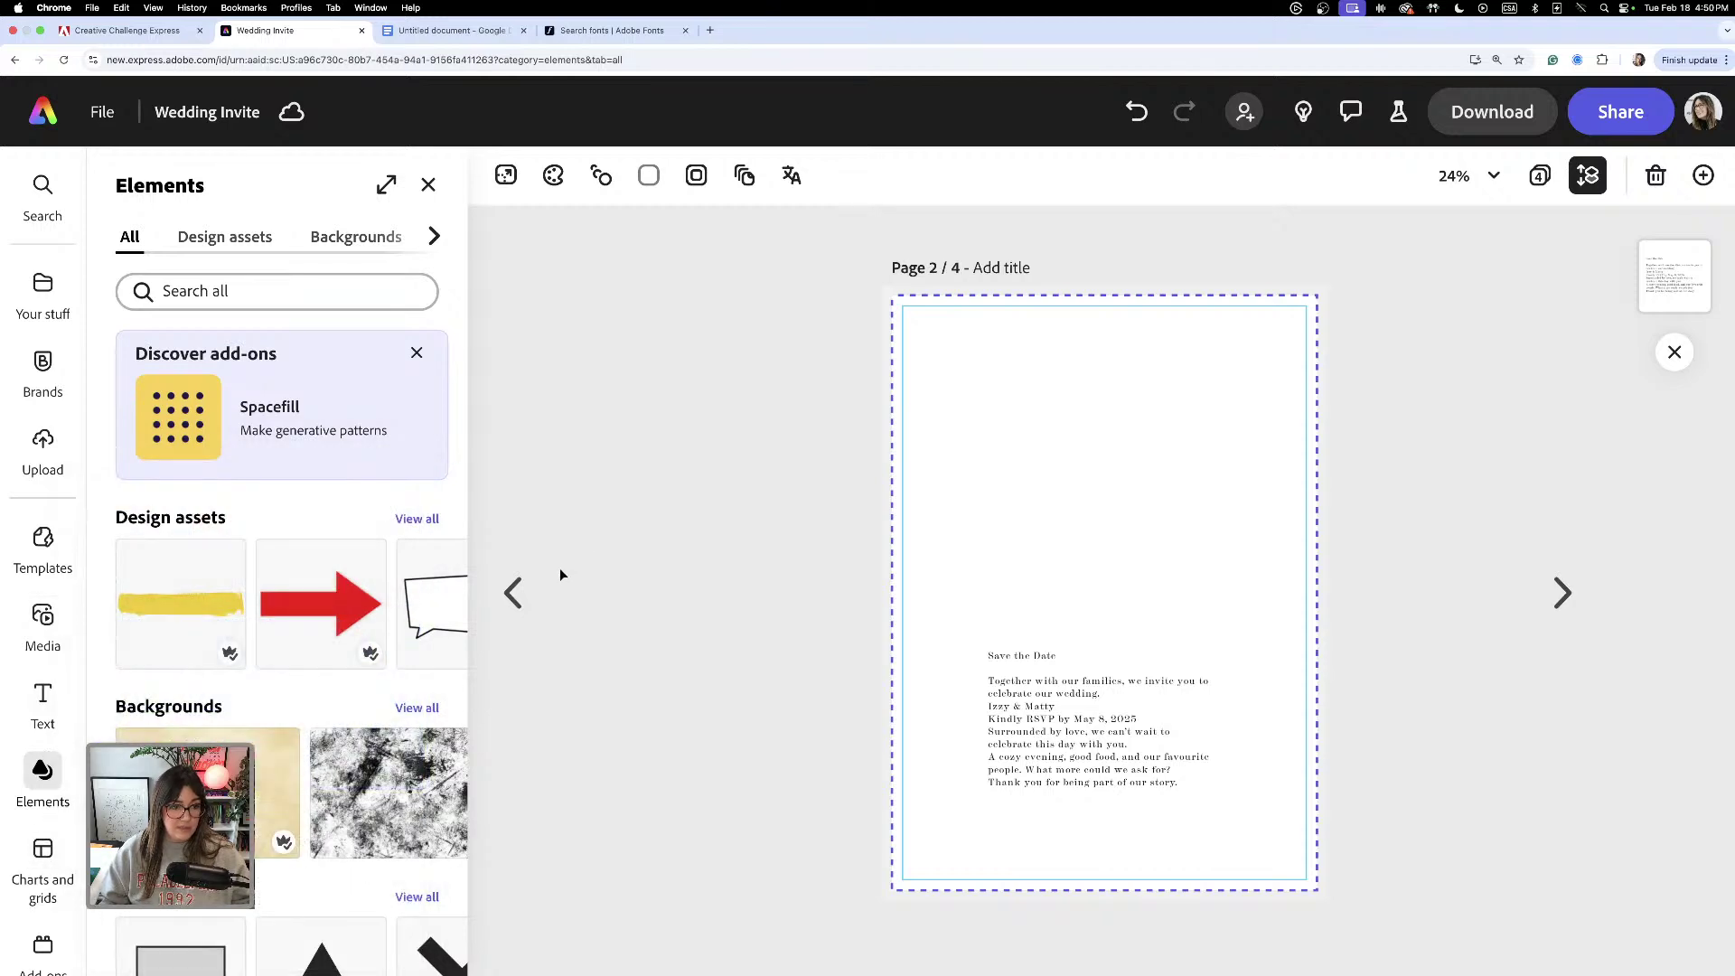
pyautogui.scroll(-3, 230, 671)
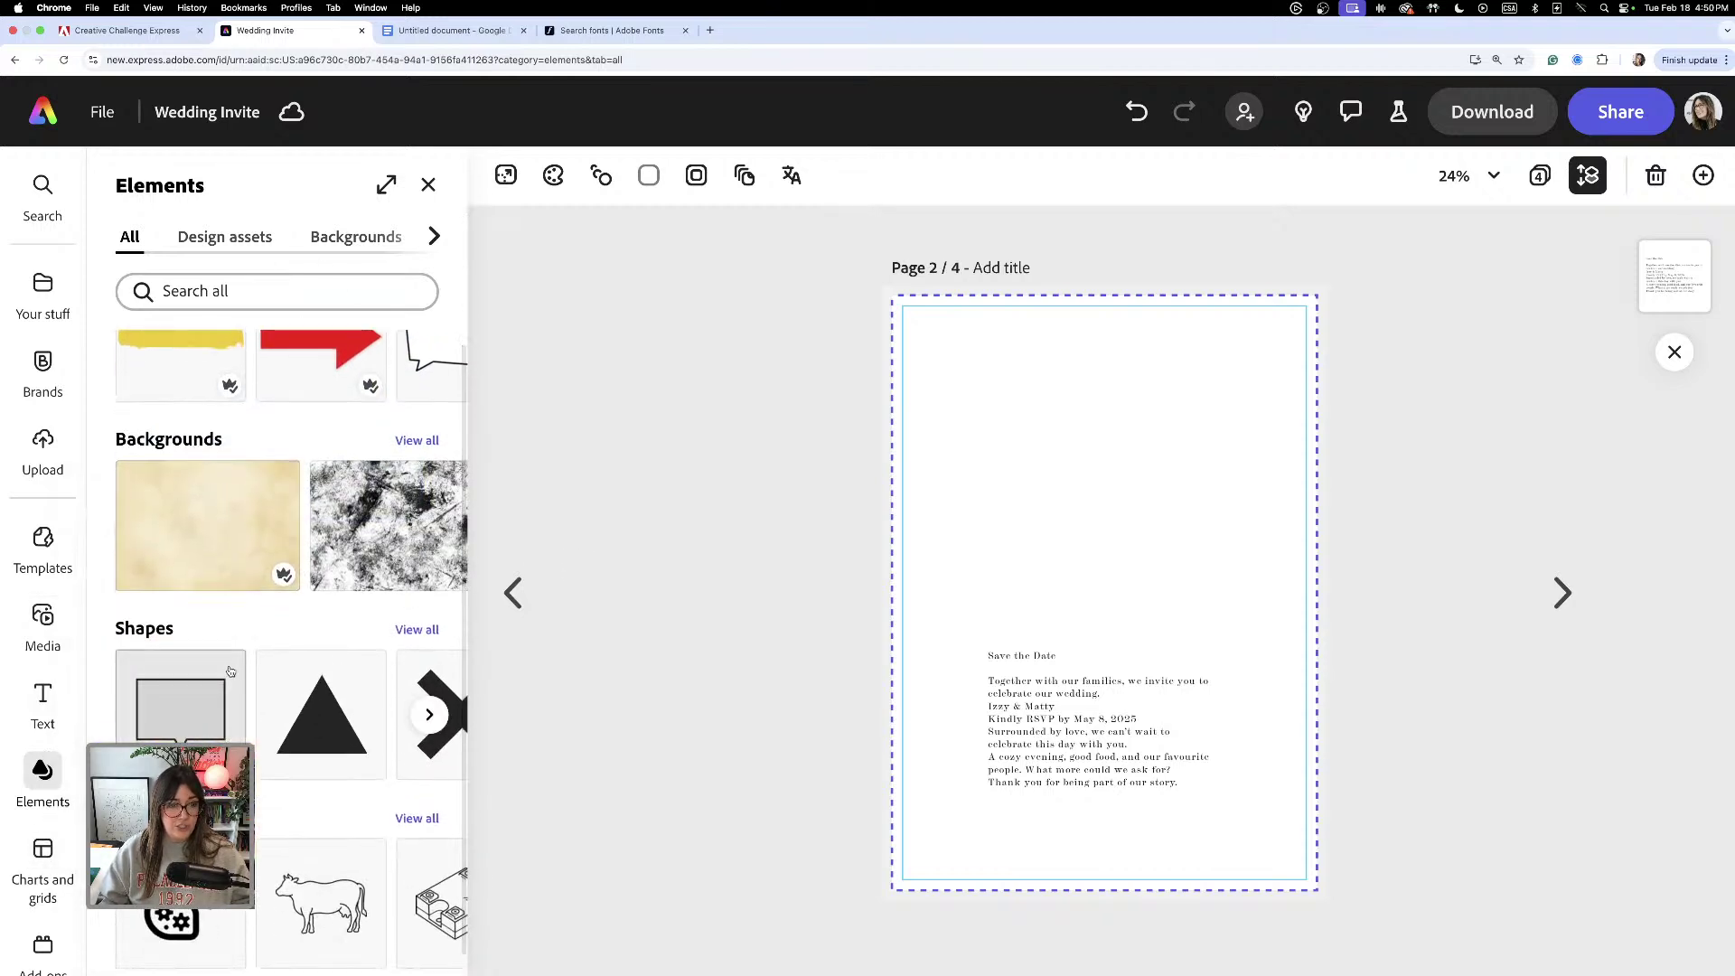
pyautogui.click(202, 290)
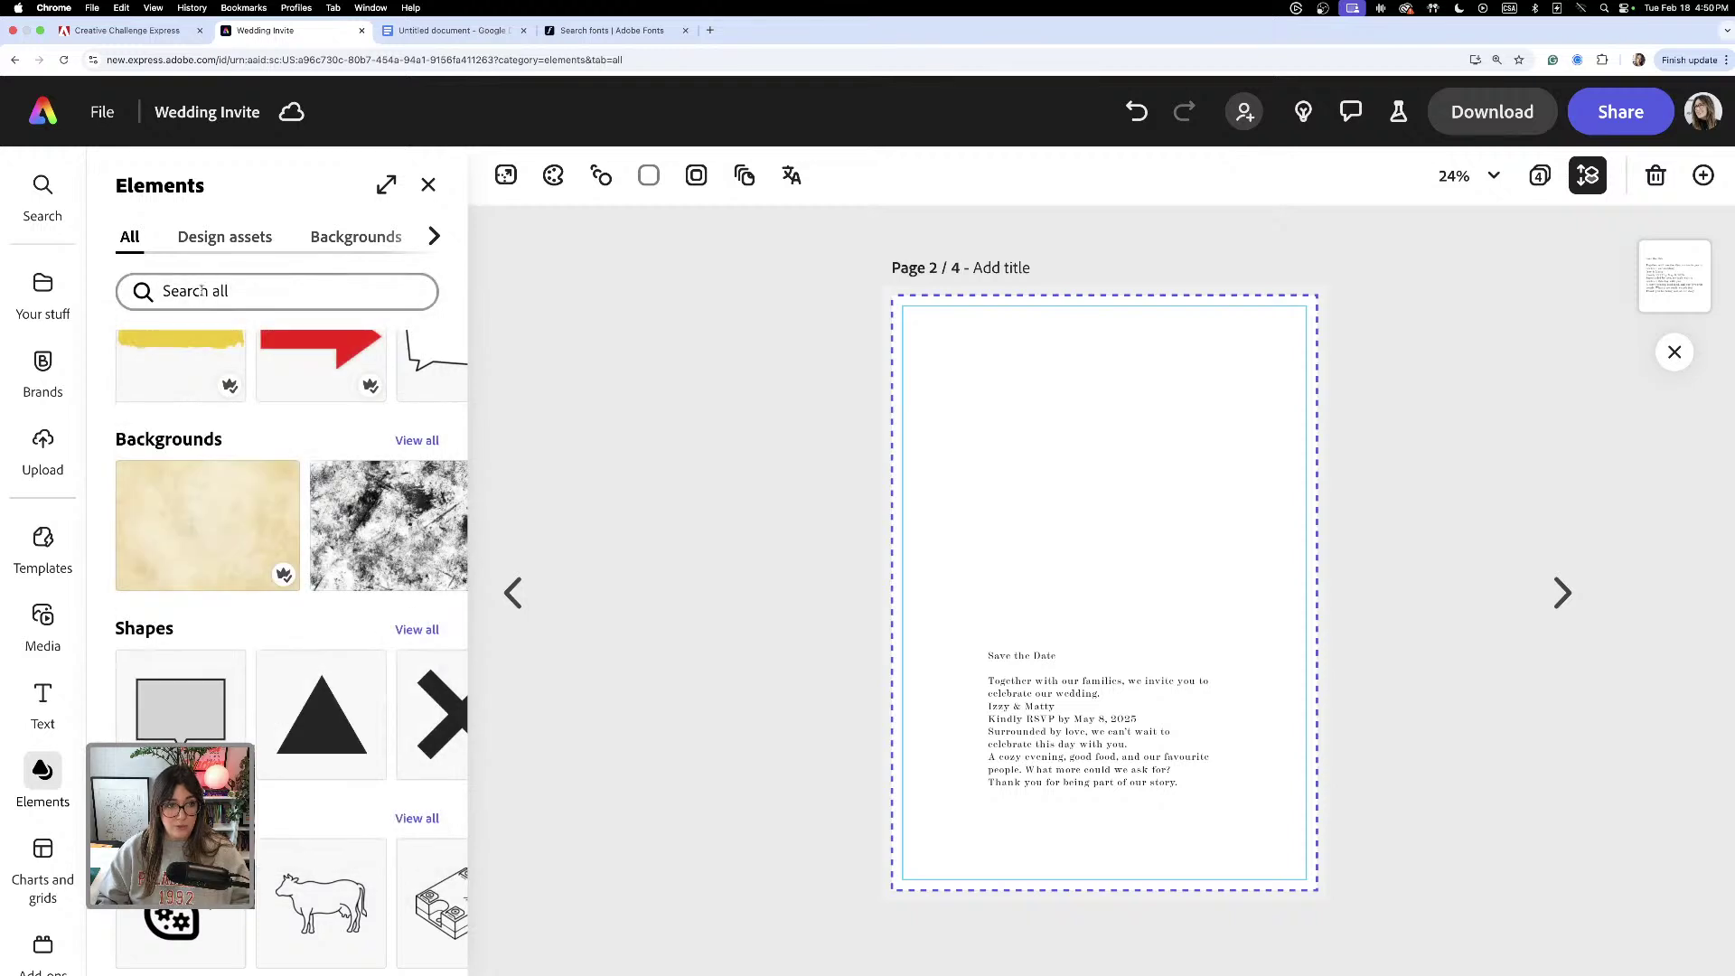
pyautogui.click(194, 291)
pyautogui.write('squ')
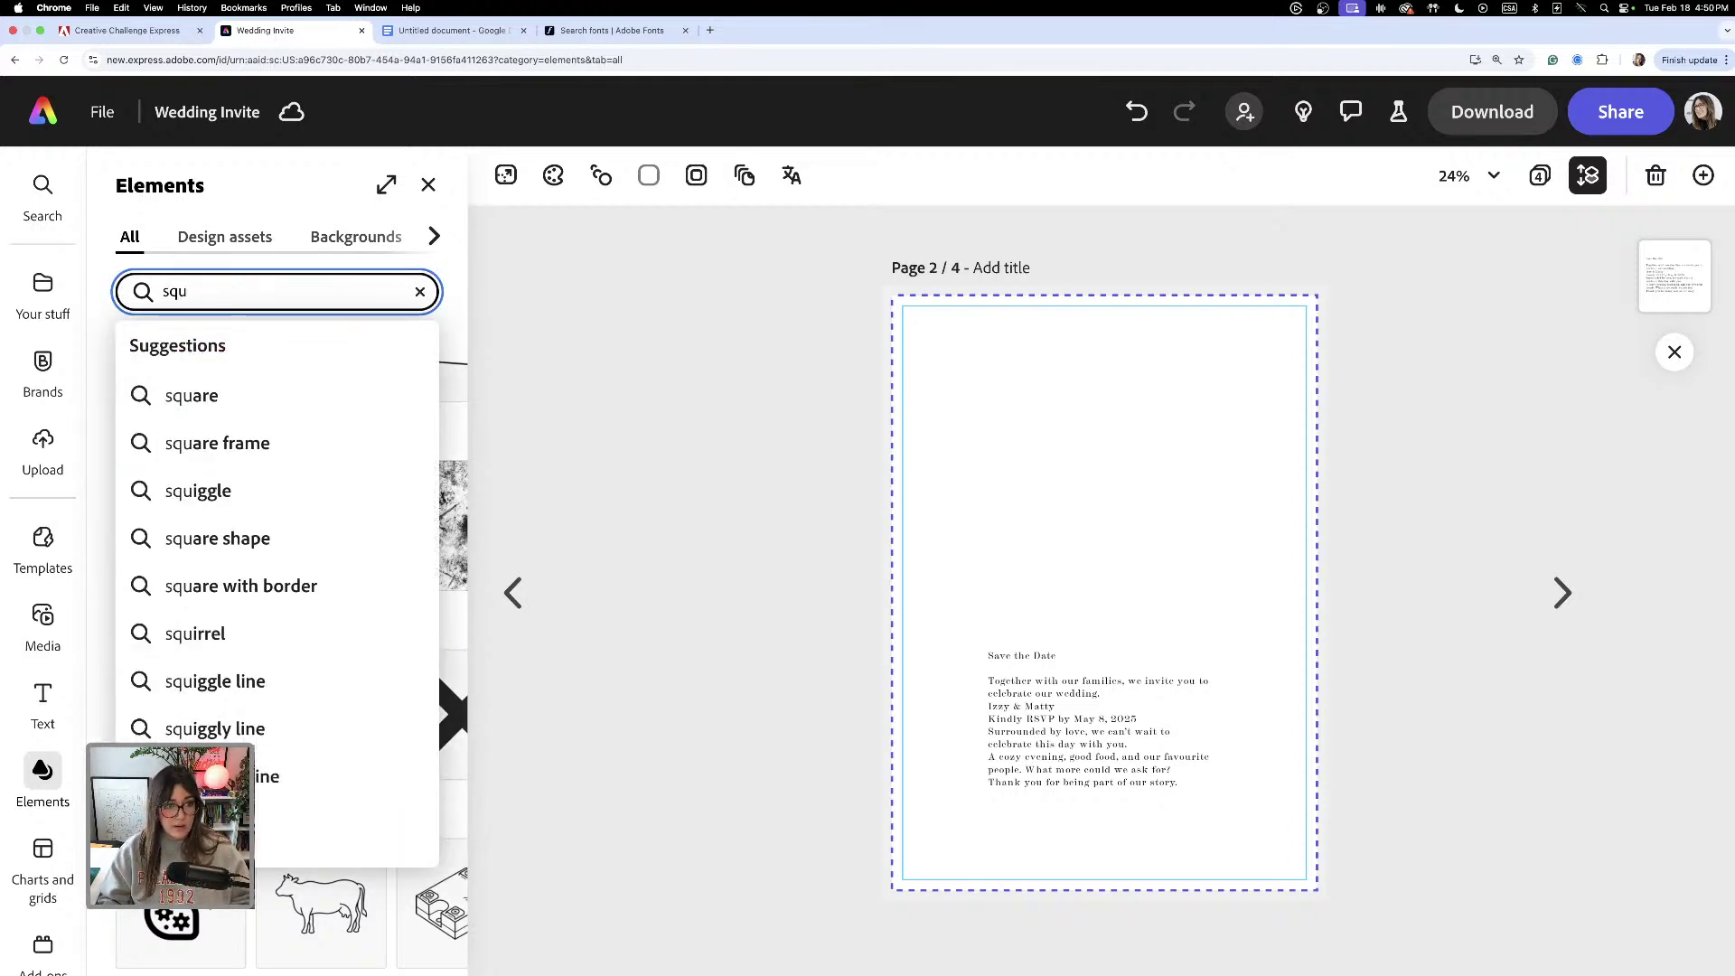
pyautogui.click(225, 395)
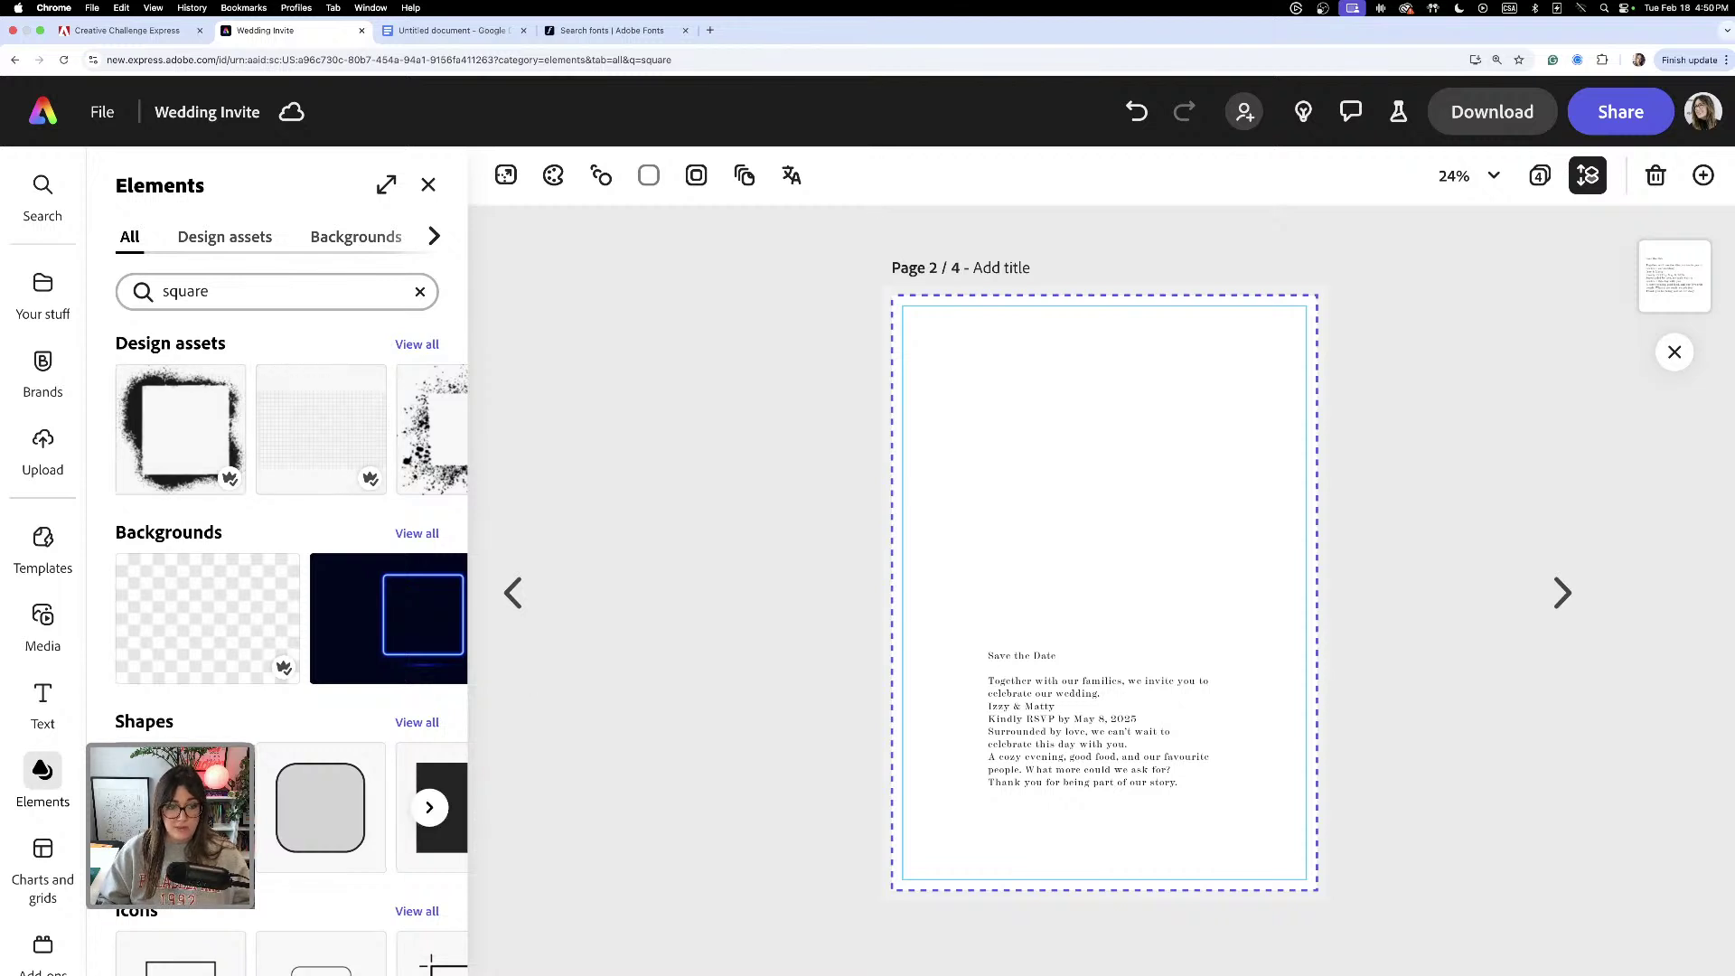
pyautogui.click(181, 807)
# - Shrink the square and place it in the upper-right corner of page 2, just inside the margin guide
pyautogui.moveTo(1115, 536); pyautogui.dragTo(1160, 450)
pyautogui.press('Escape')
pyautogui.click(1157, 522)
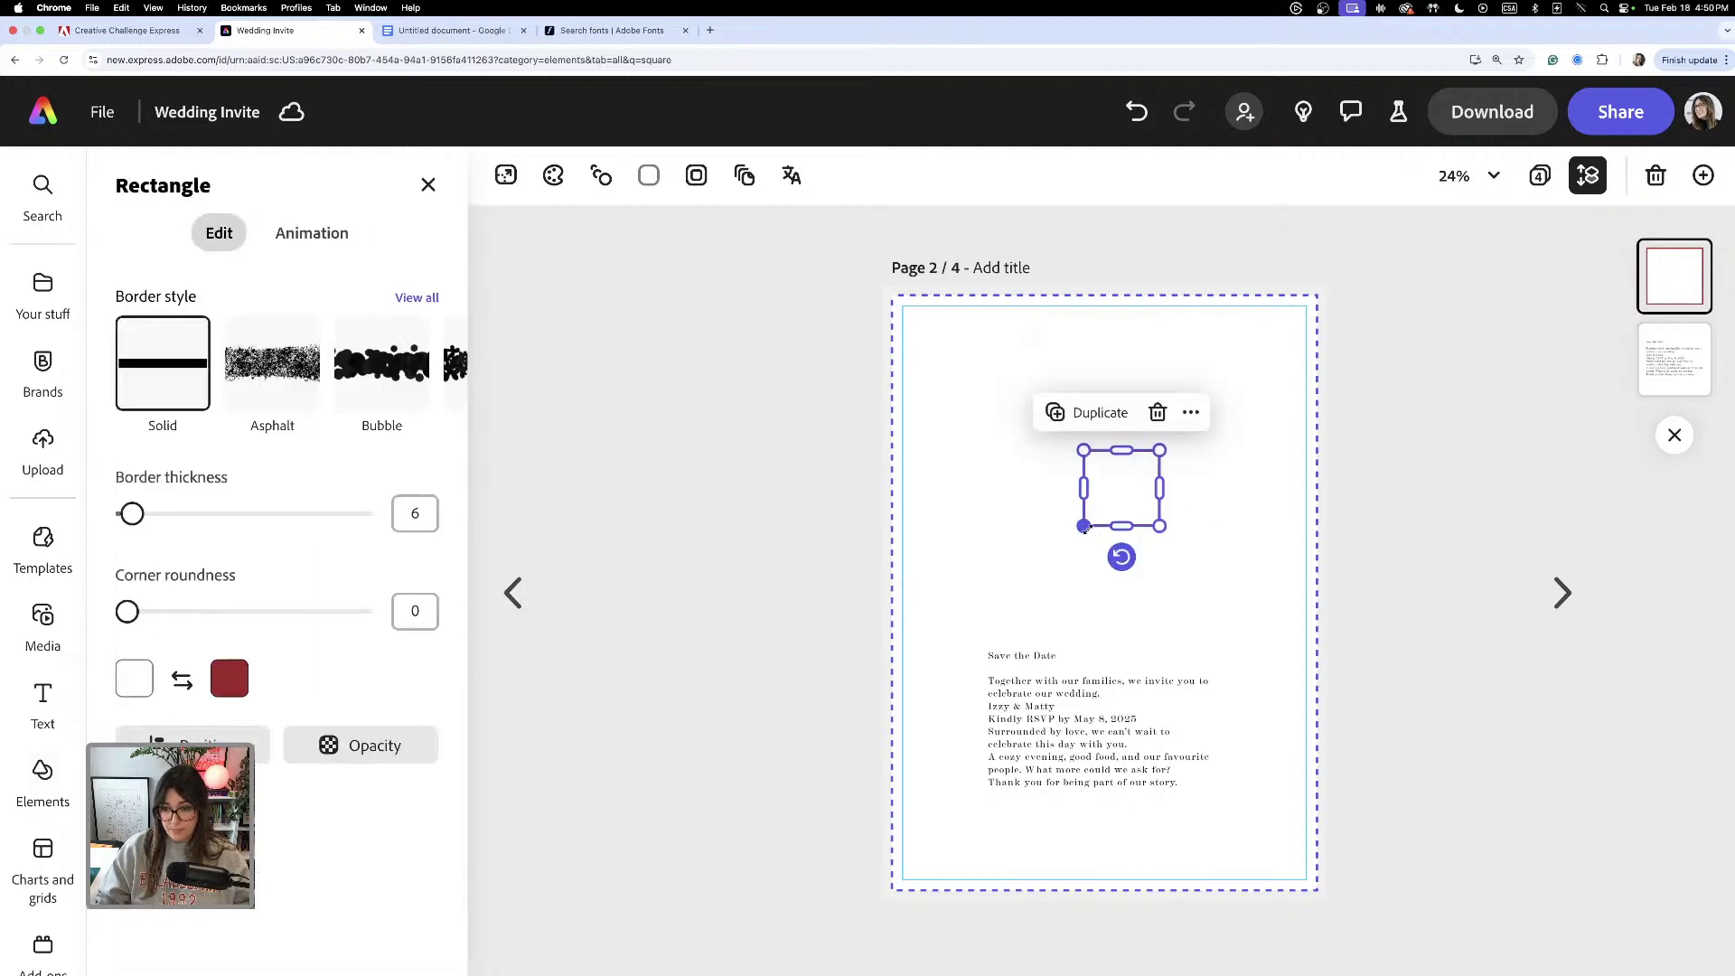
pyautogui.moveTo(1084, 525); pyautogui.dragTo(1100, 512)
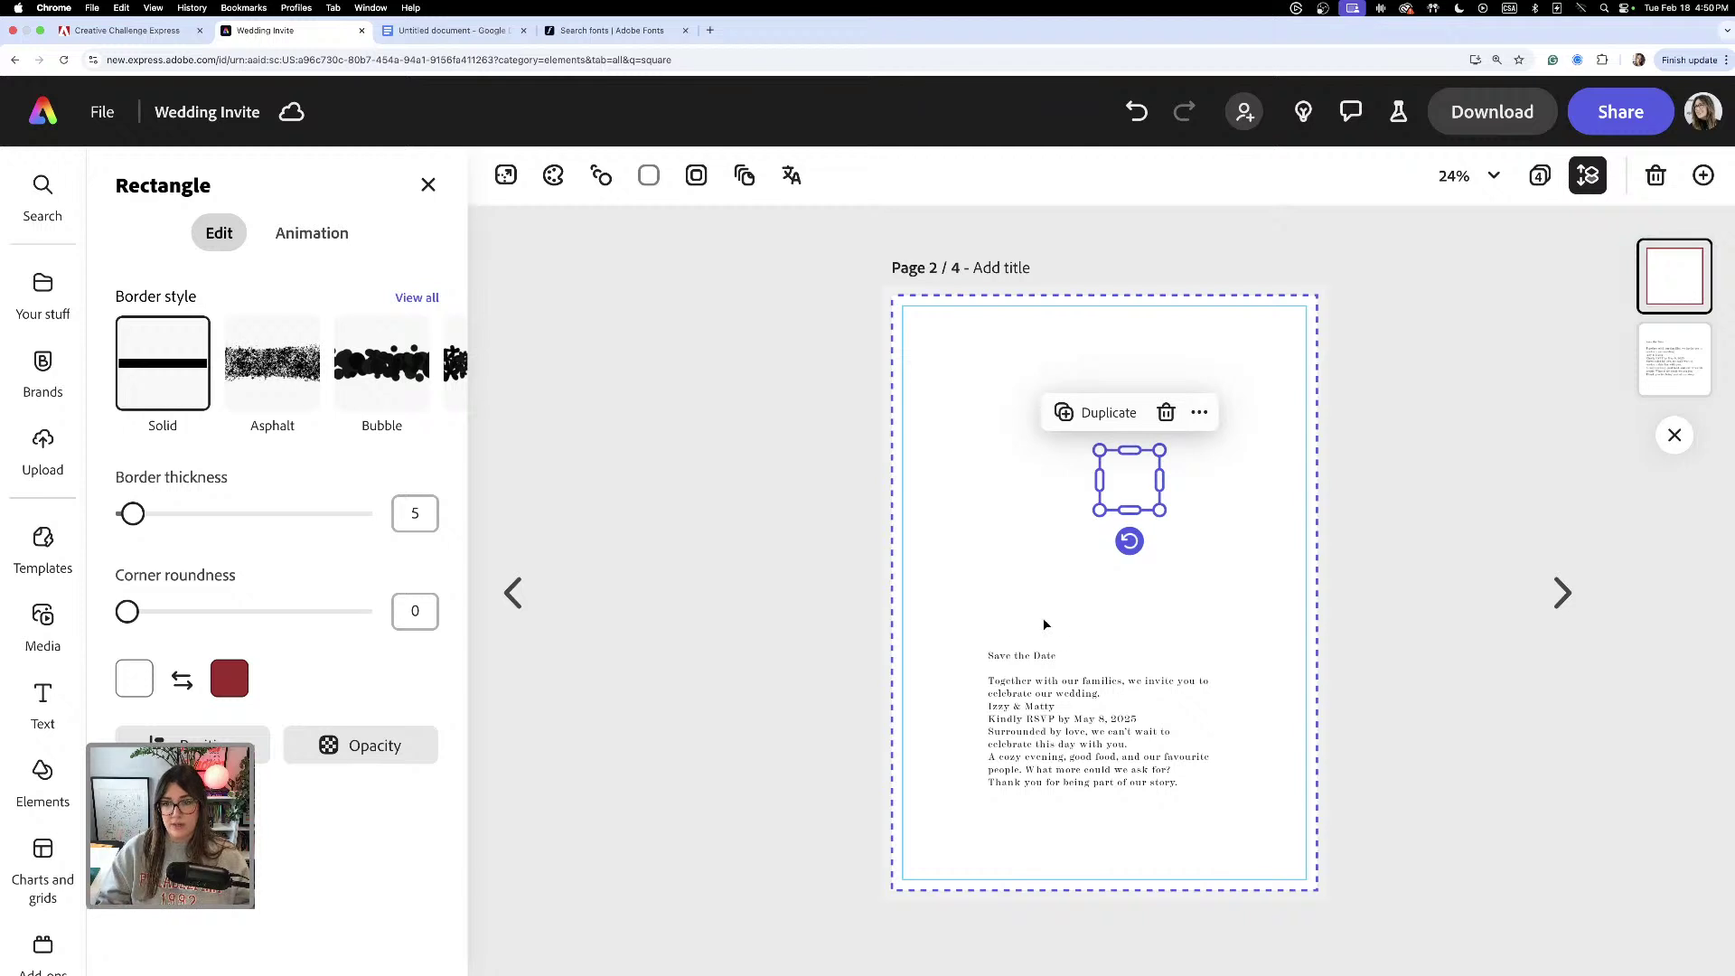
pyautogui.press('Escape')
pyautogui.moveTo(1129, 480); pyautogui.dragTo(1287, 362)
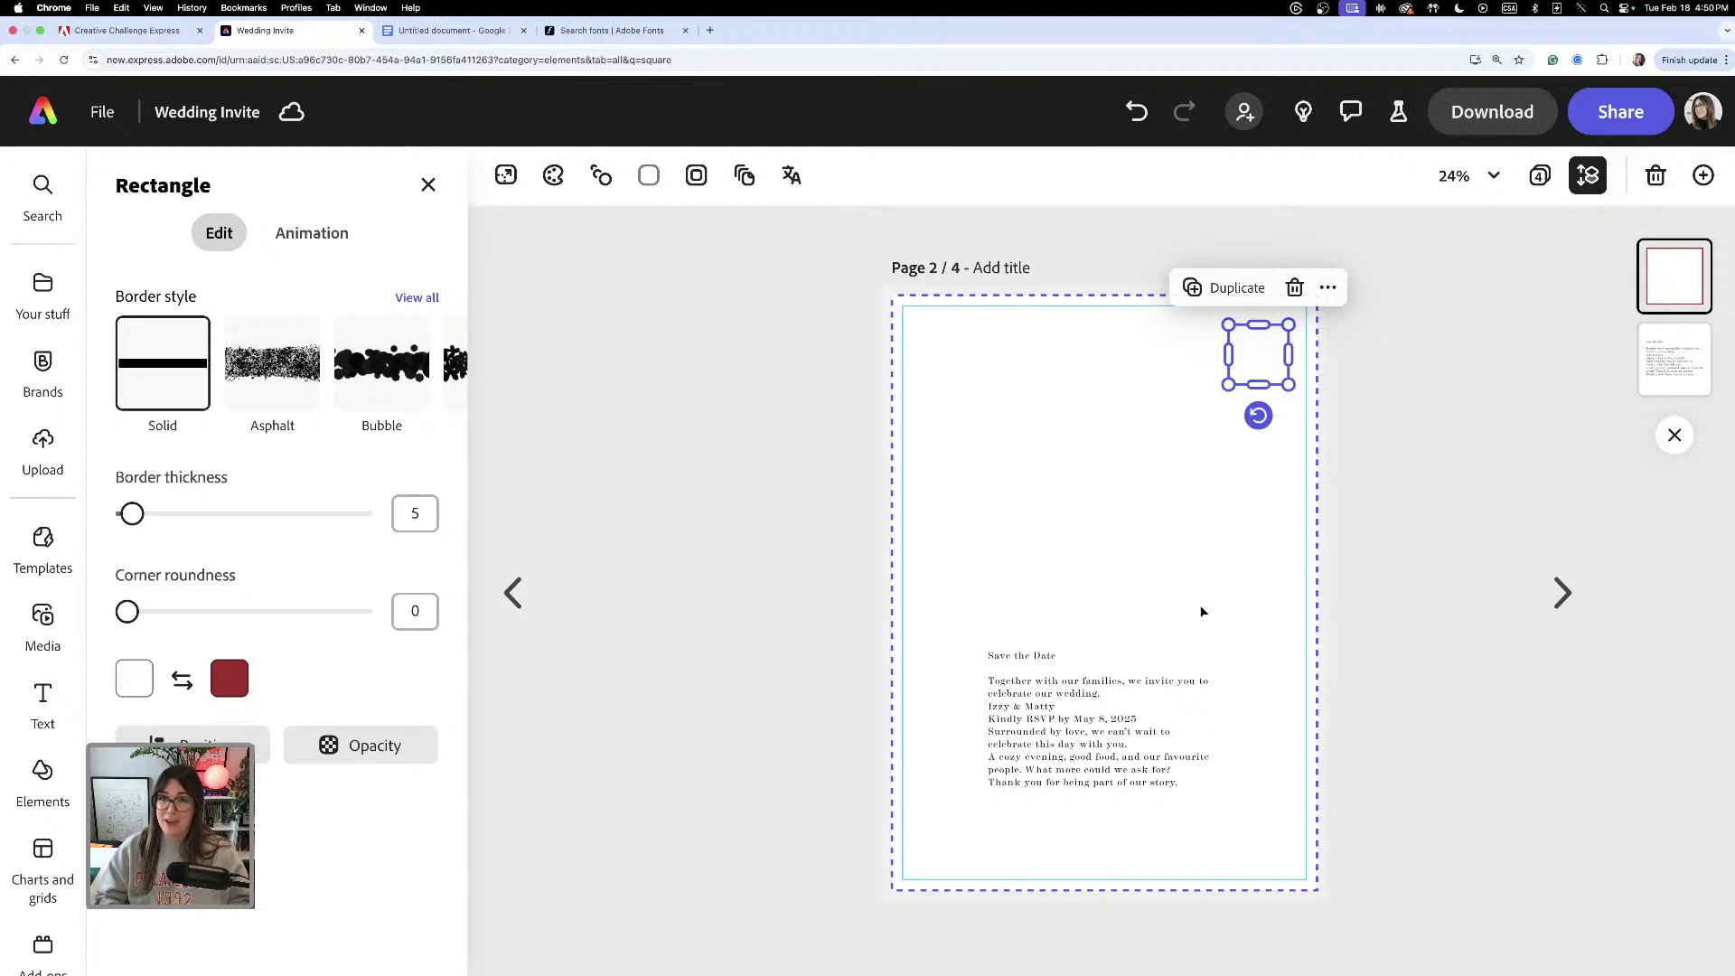
pyautogui.click(1114, 561)
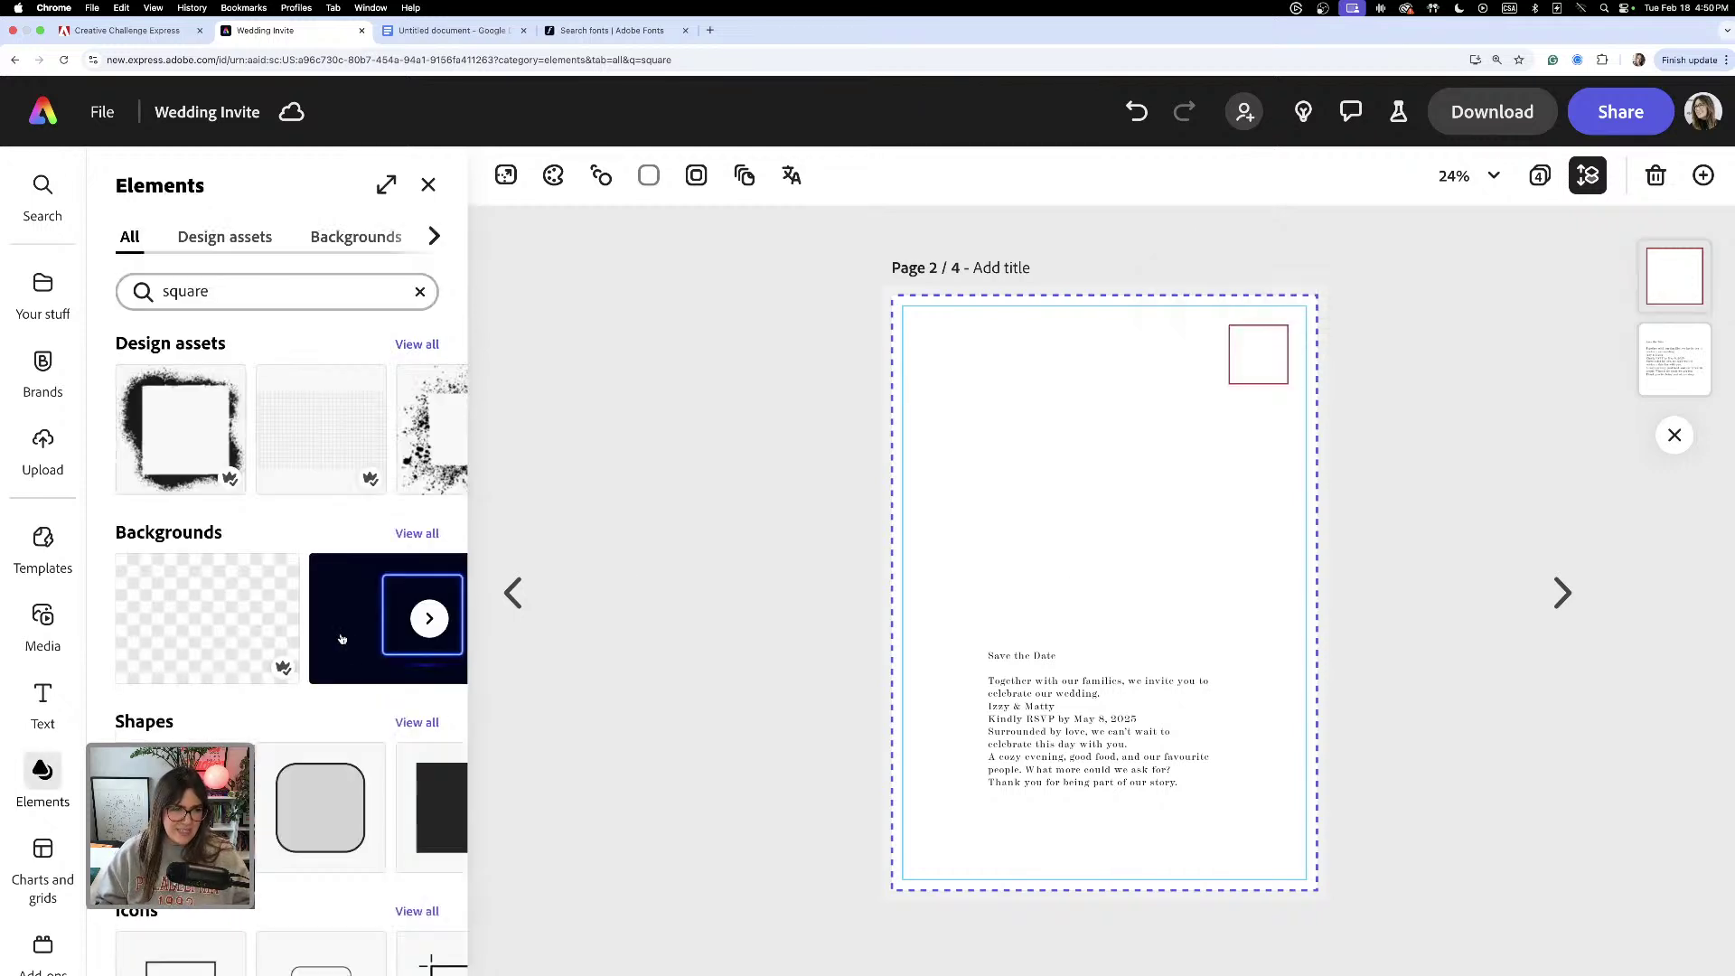
# - Search the elements for "line", add a plain horizontal line to page 2, and select it
pyautogui.click(210, 291)
pyautogui.press('Return')
pyautogui.doubleClick(210, 291)
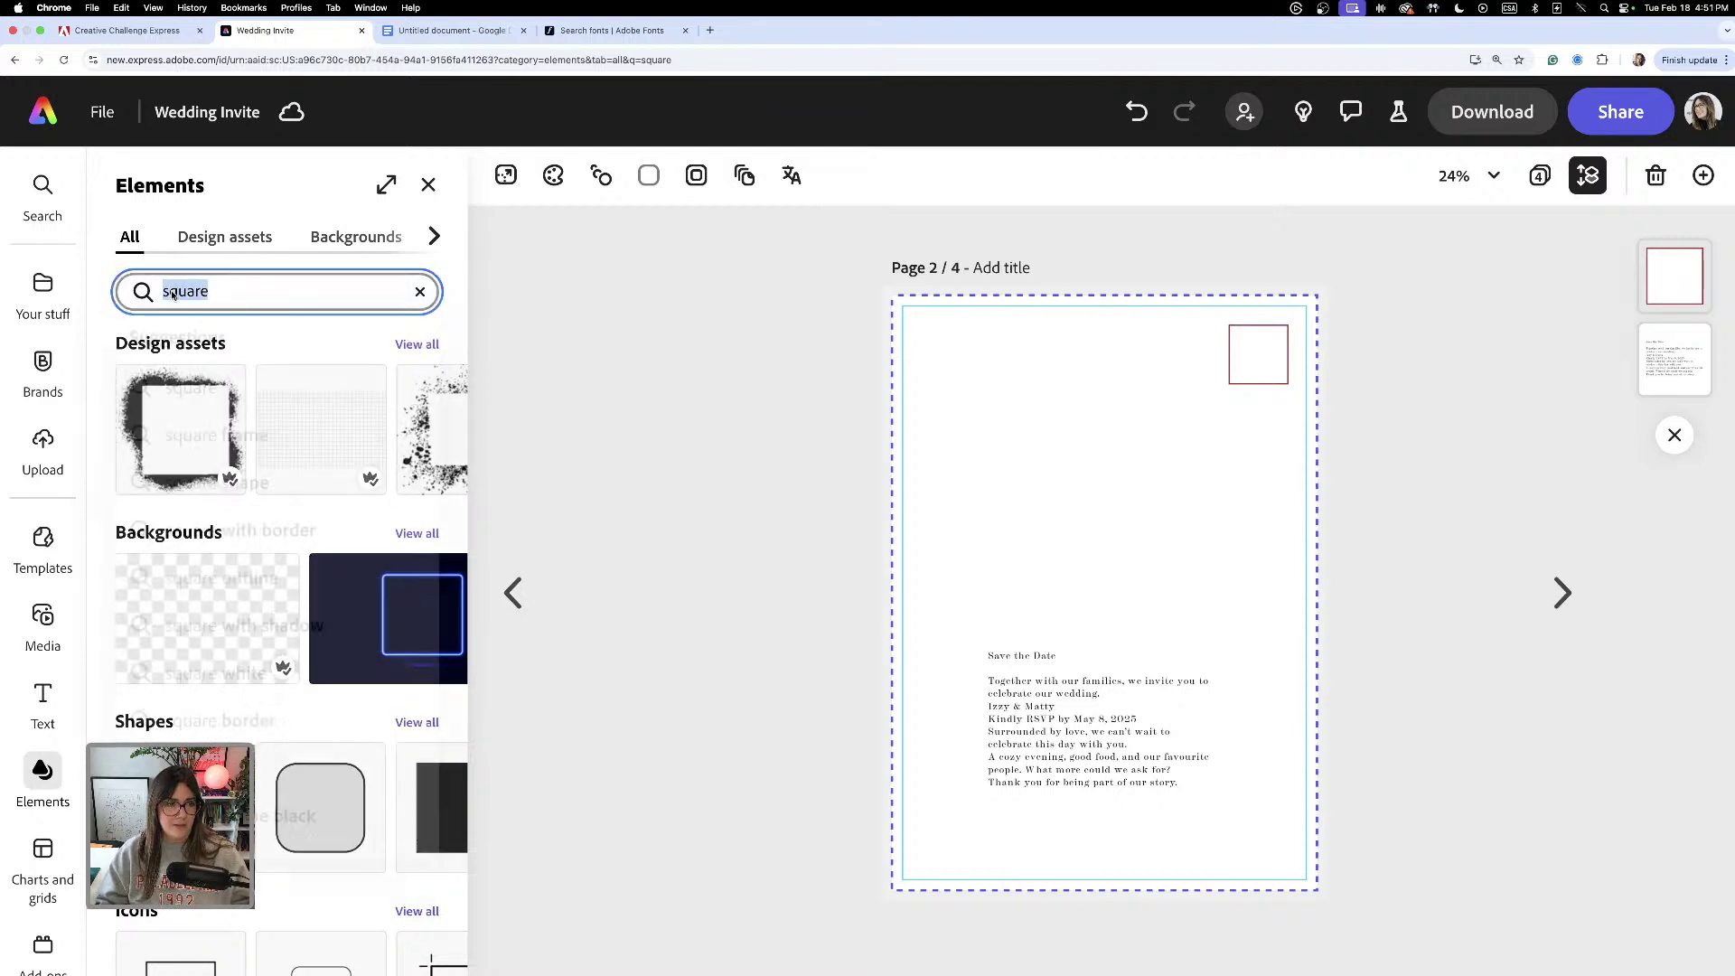
pyautogui.press('BackSpace')
pyautogui.write('lin')
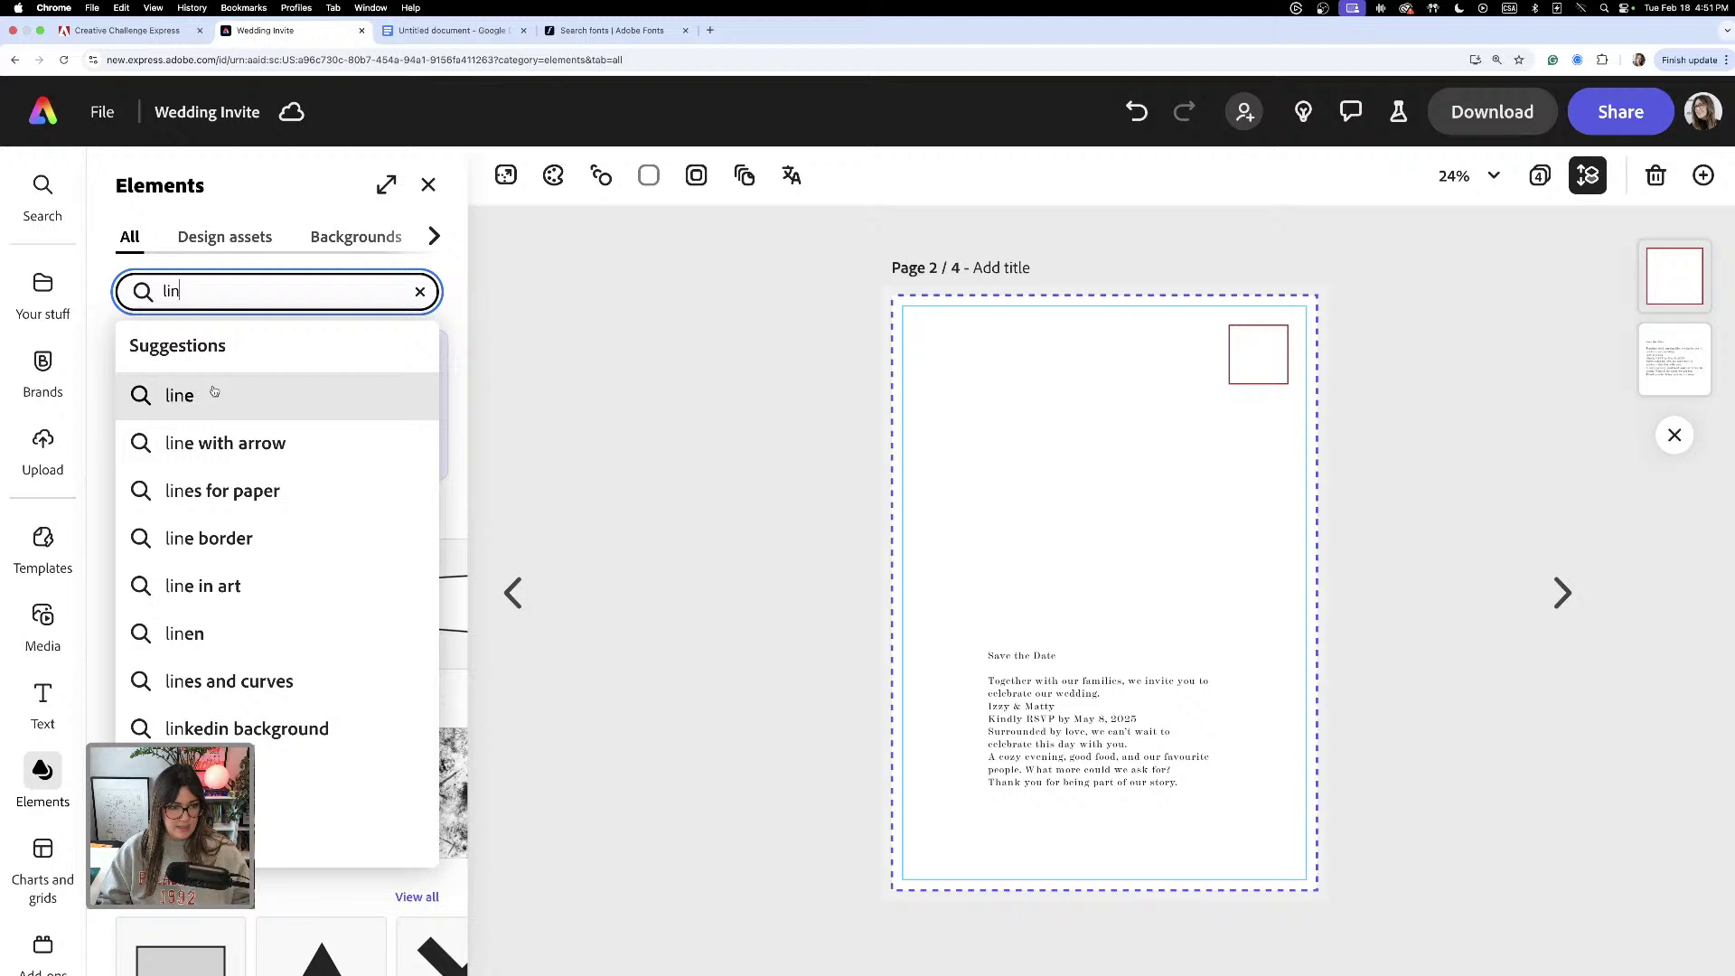
pyautogui.click(214, 395)
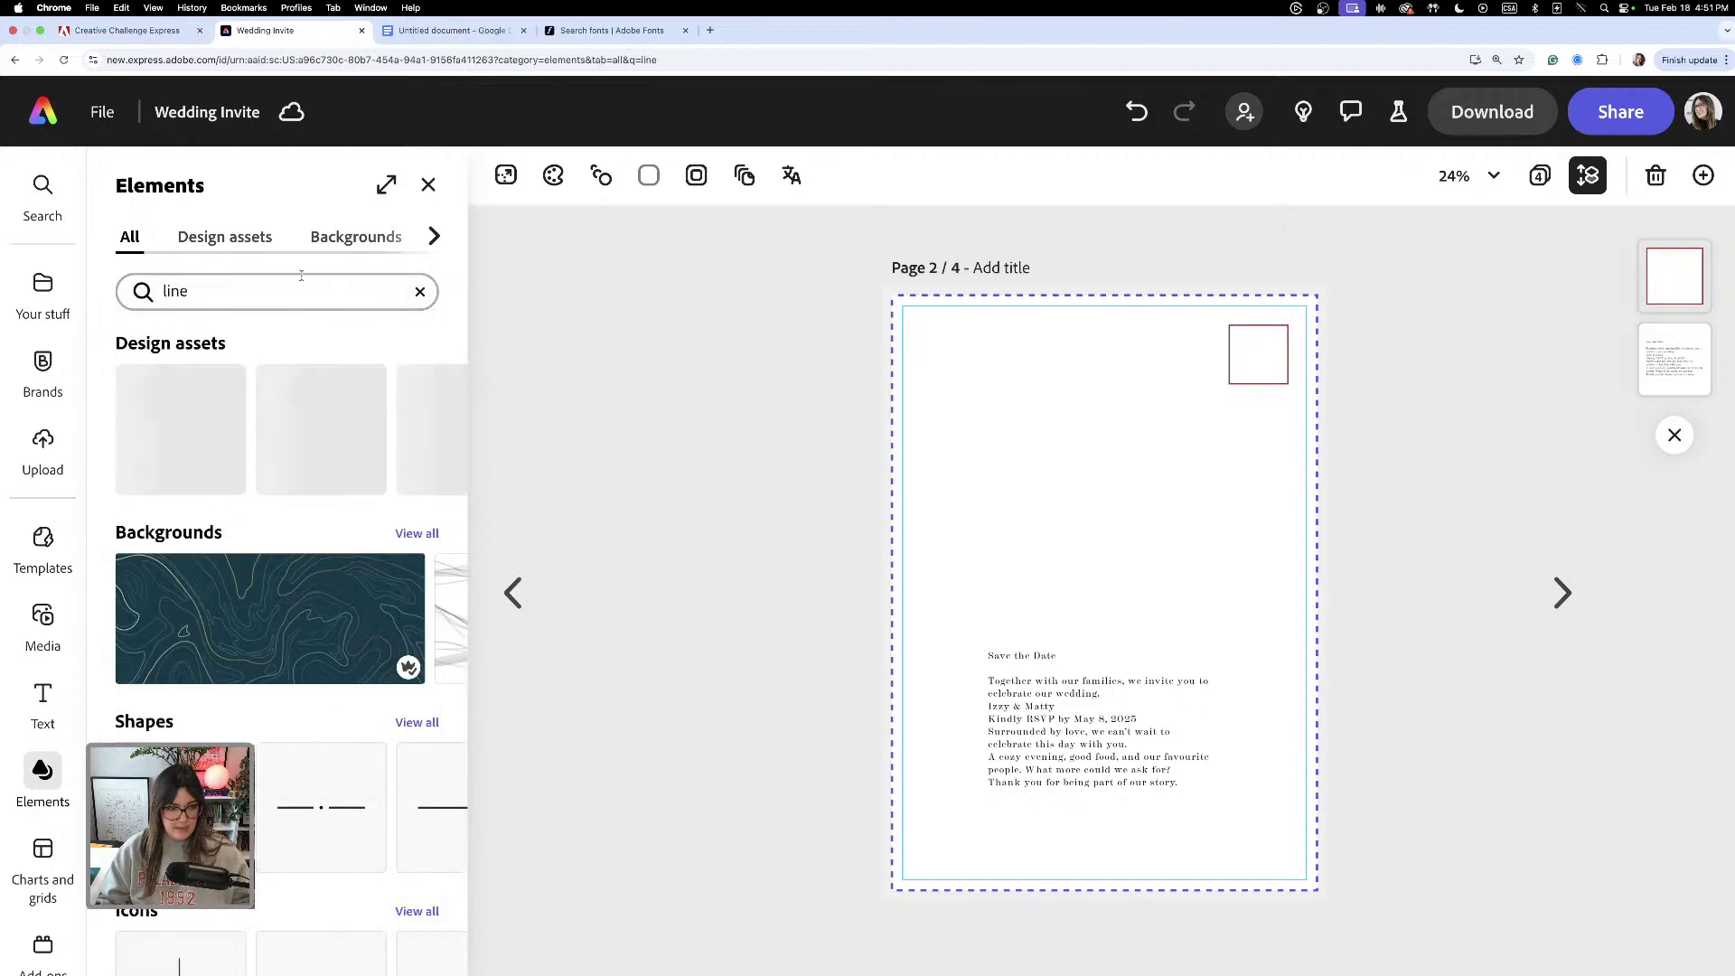
pyautogui.scroll(-3, 308, 624)
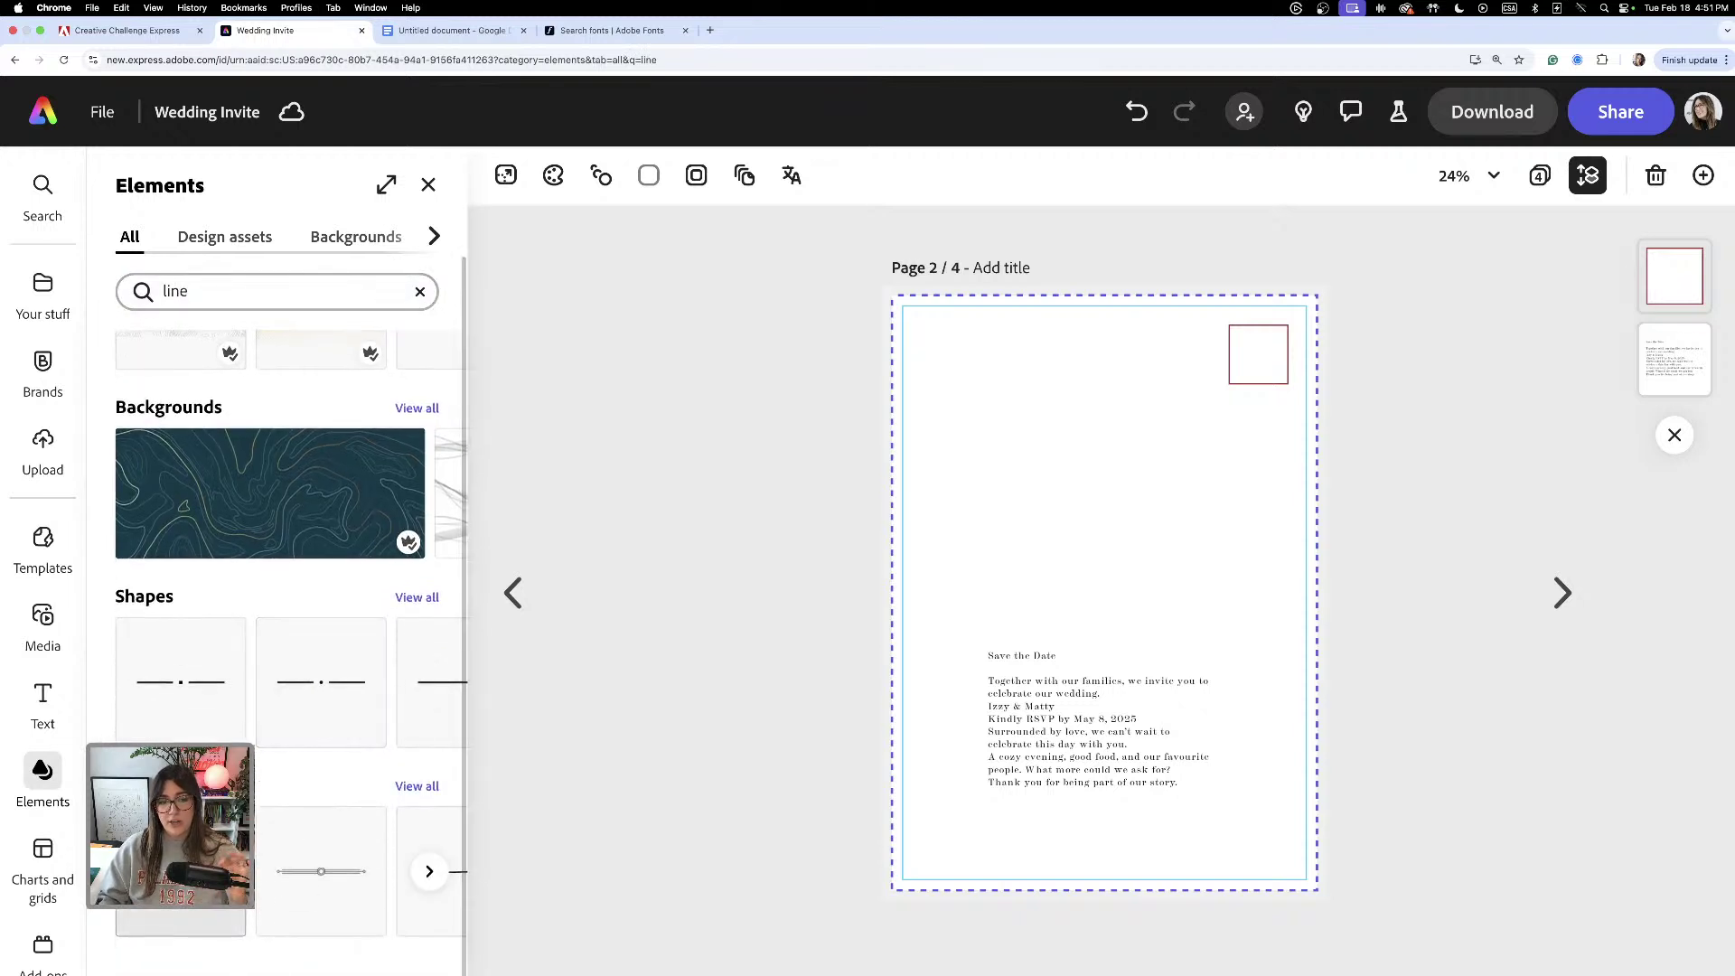
pyautogui.moveTo(181, 867)
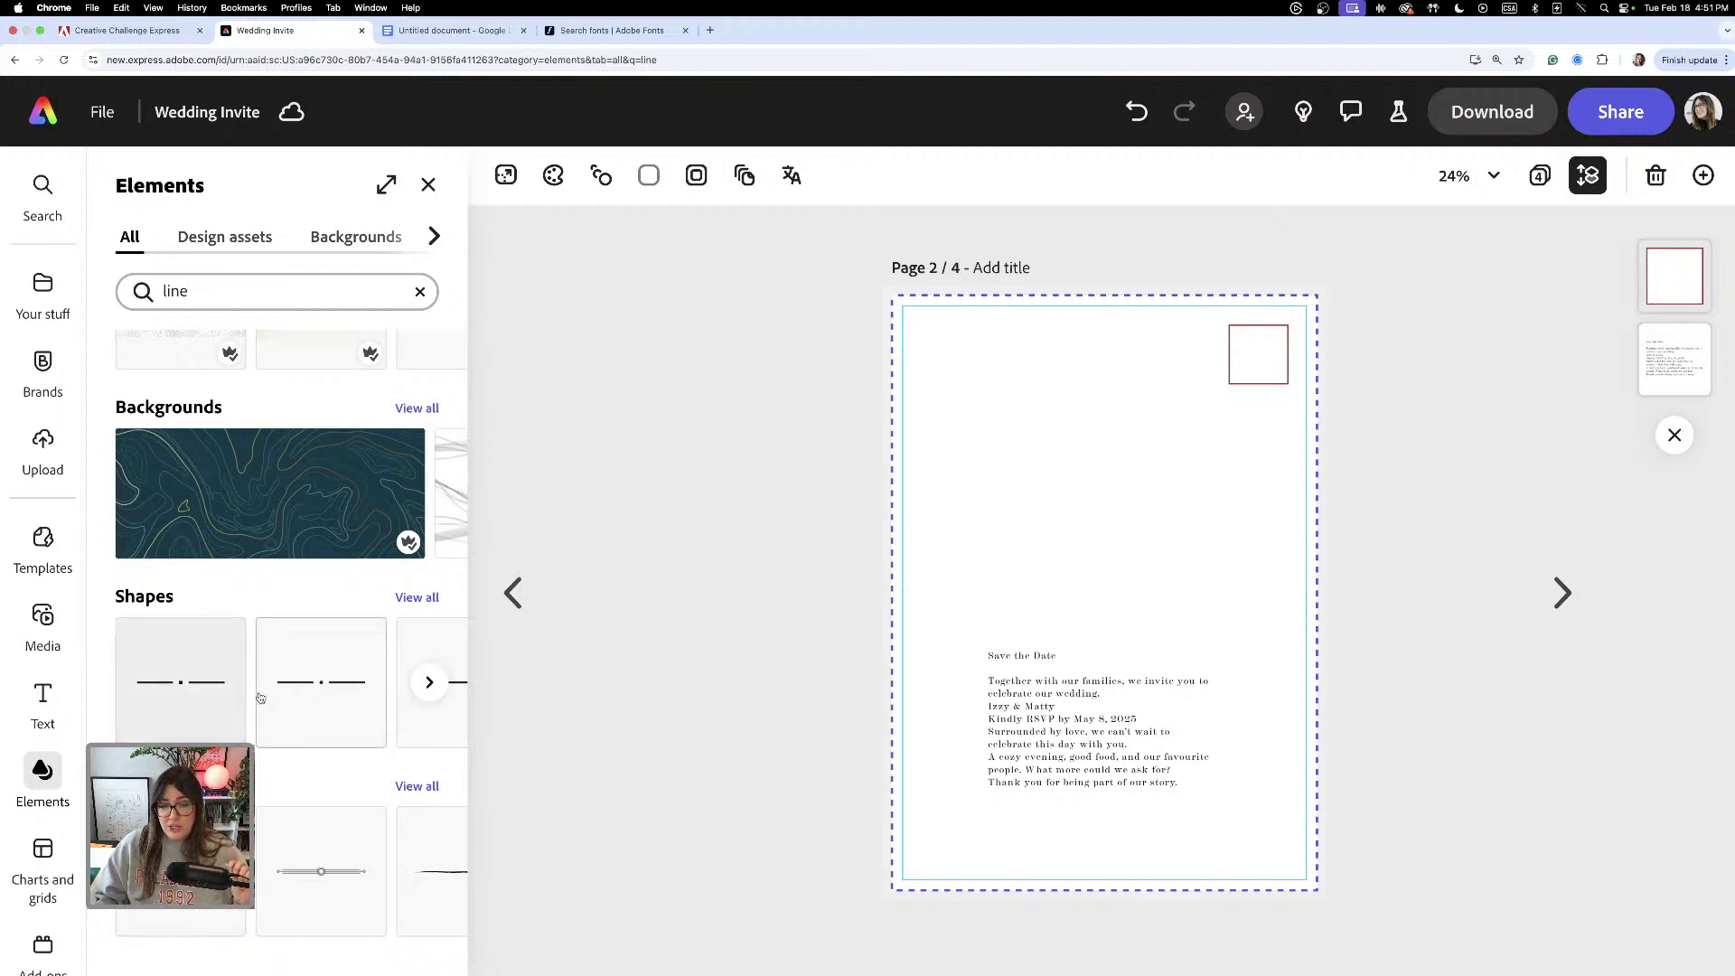
pyautogui.moveTo(425, 706)
pyautogui.click(436, 657)
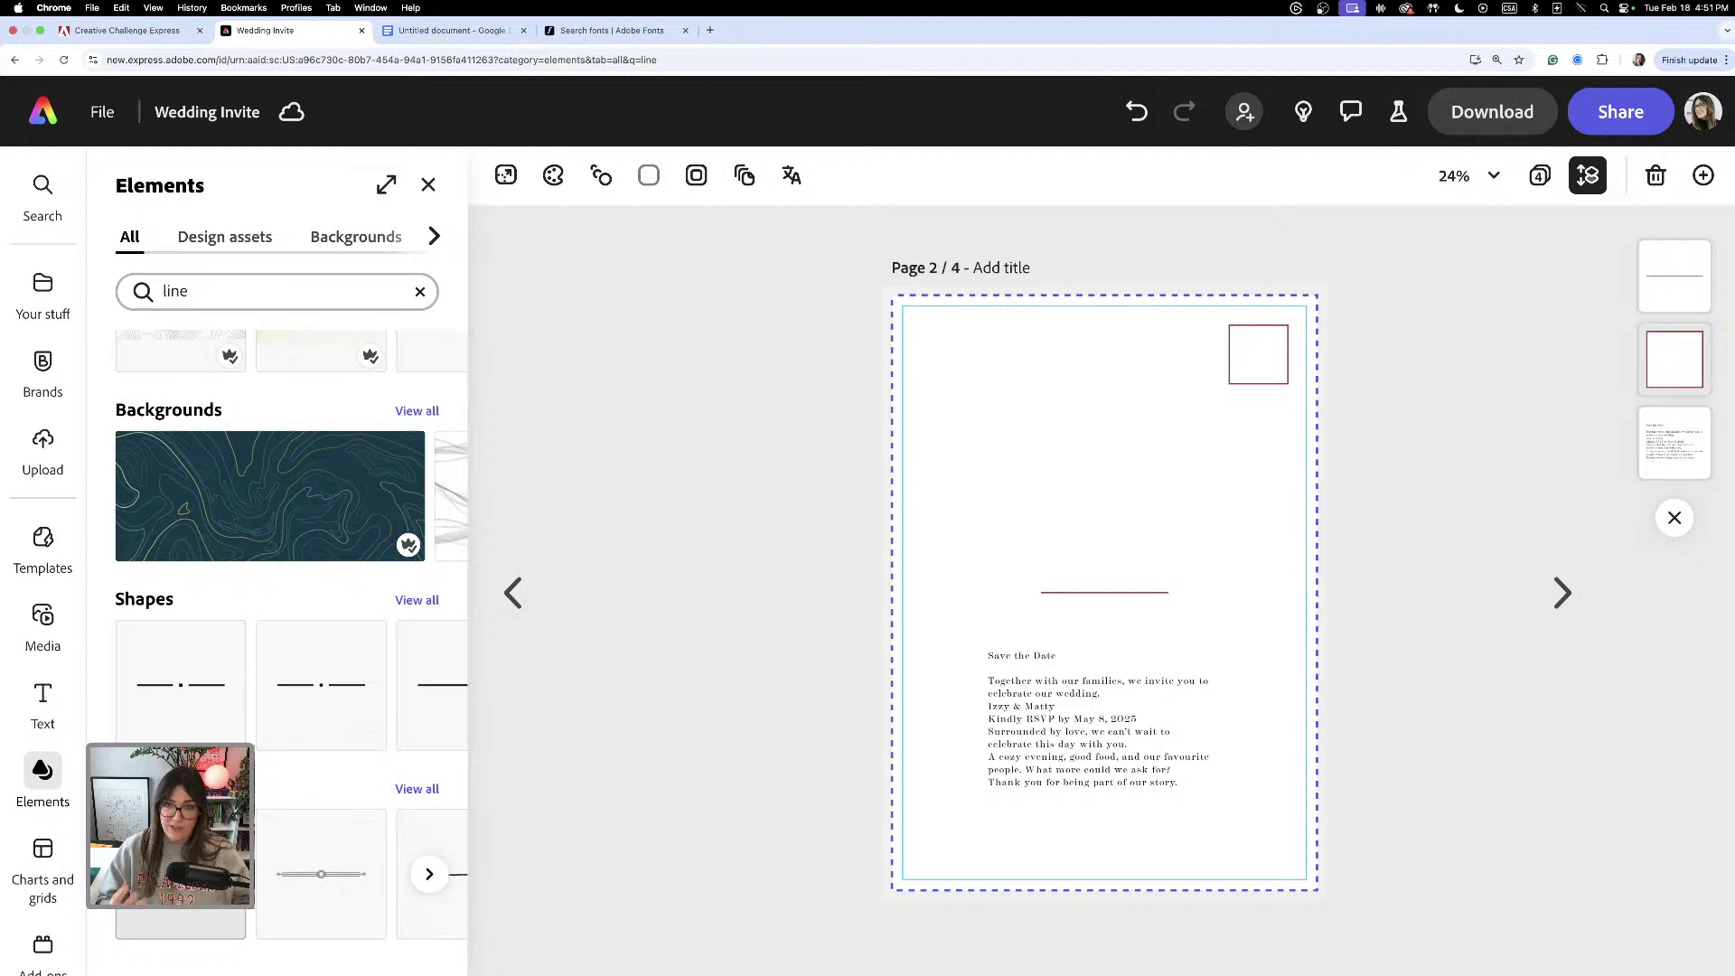
pyautogui.click(1128, 595)
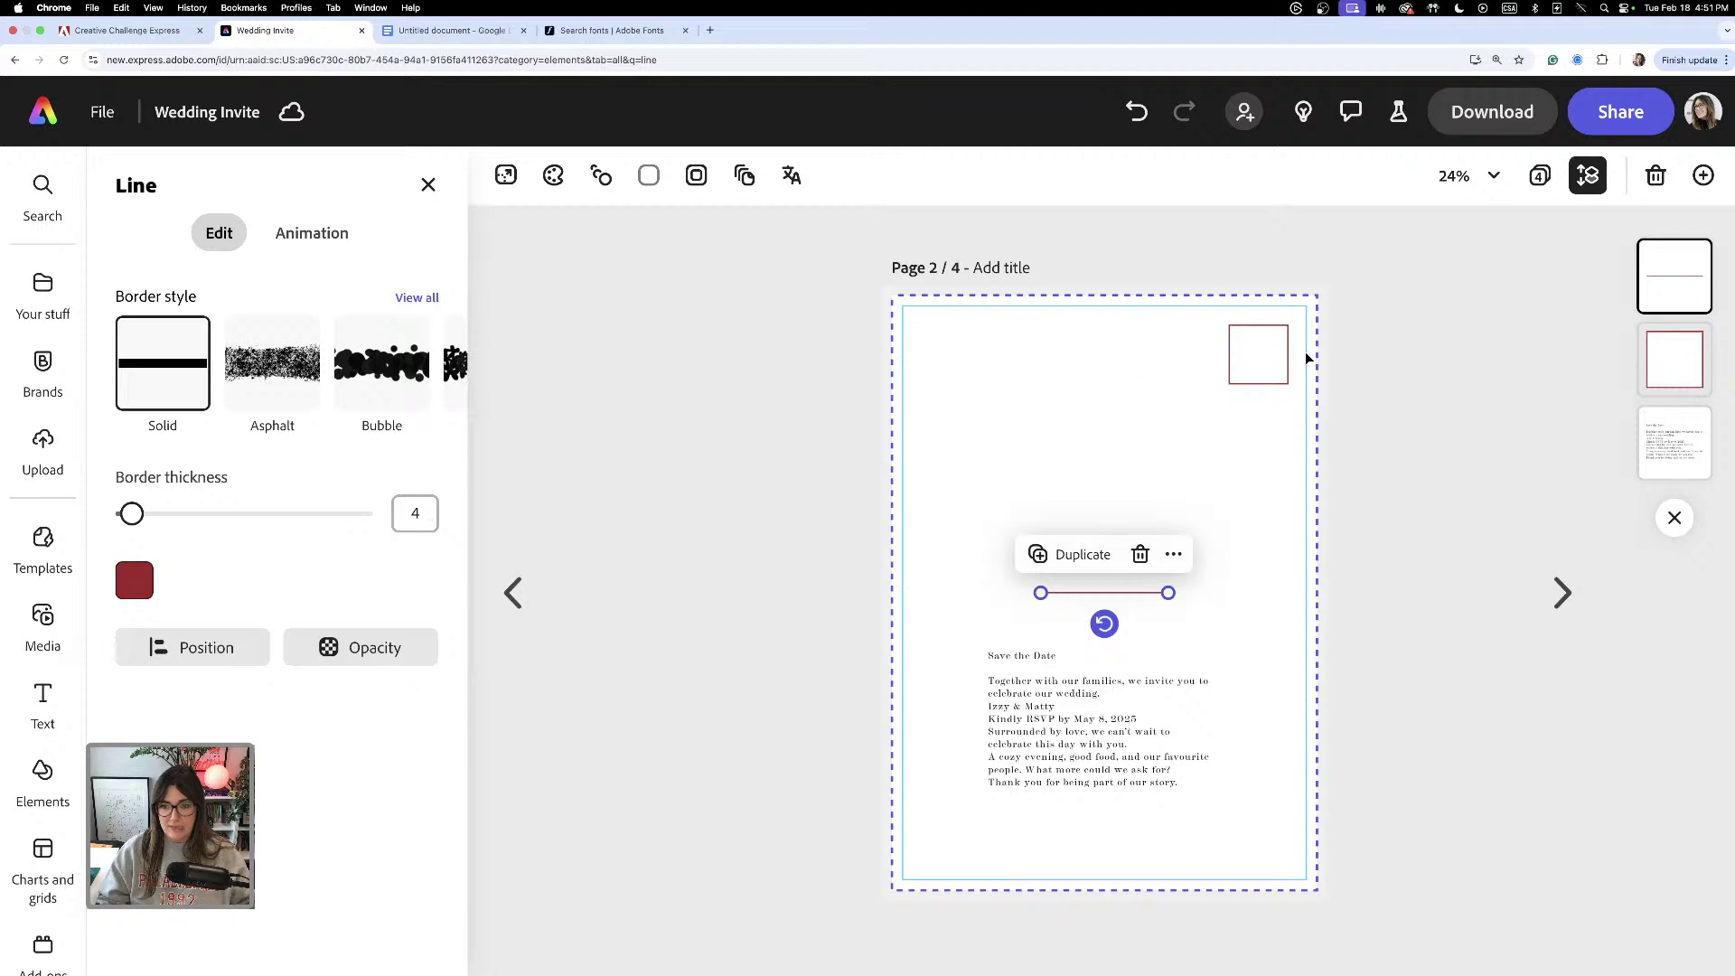
# - Check the square's border thickness on page 2 and set the horizontal line's thickness to 5 to match
pyautogui.click(1257, 384)
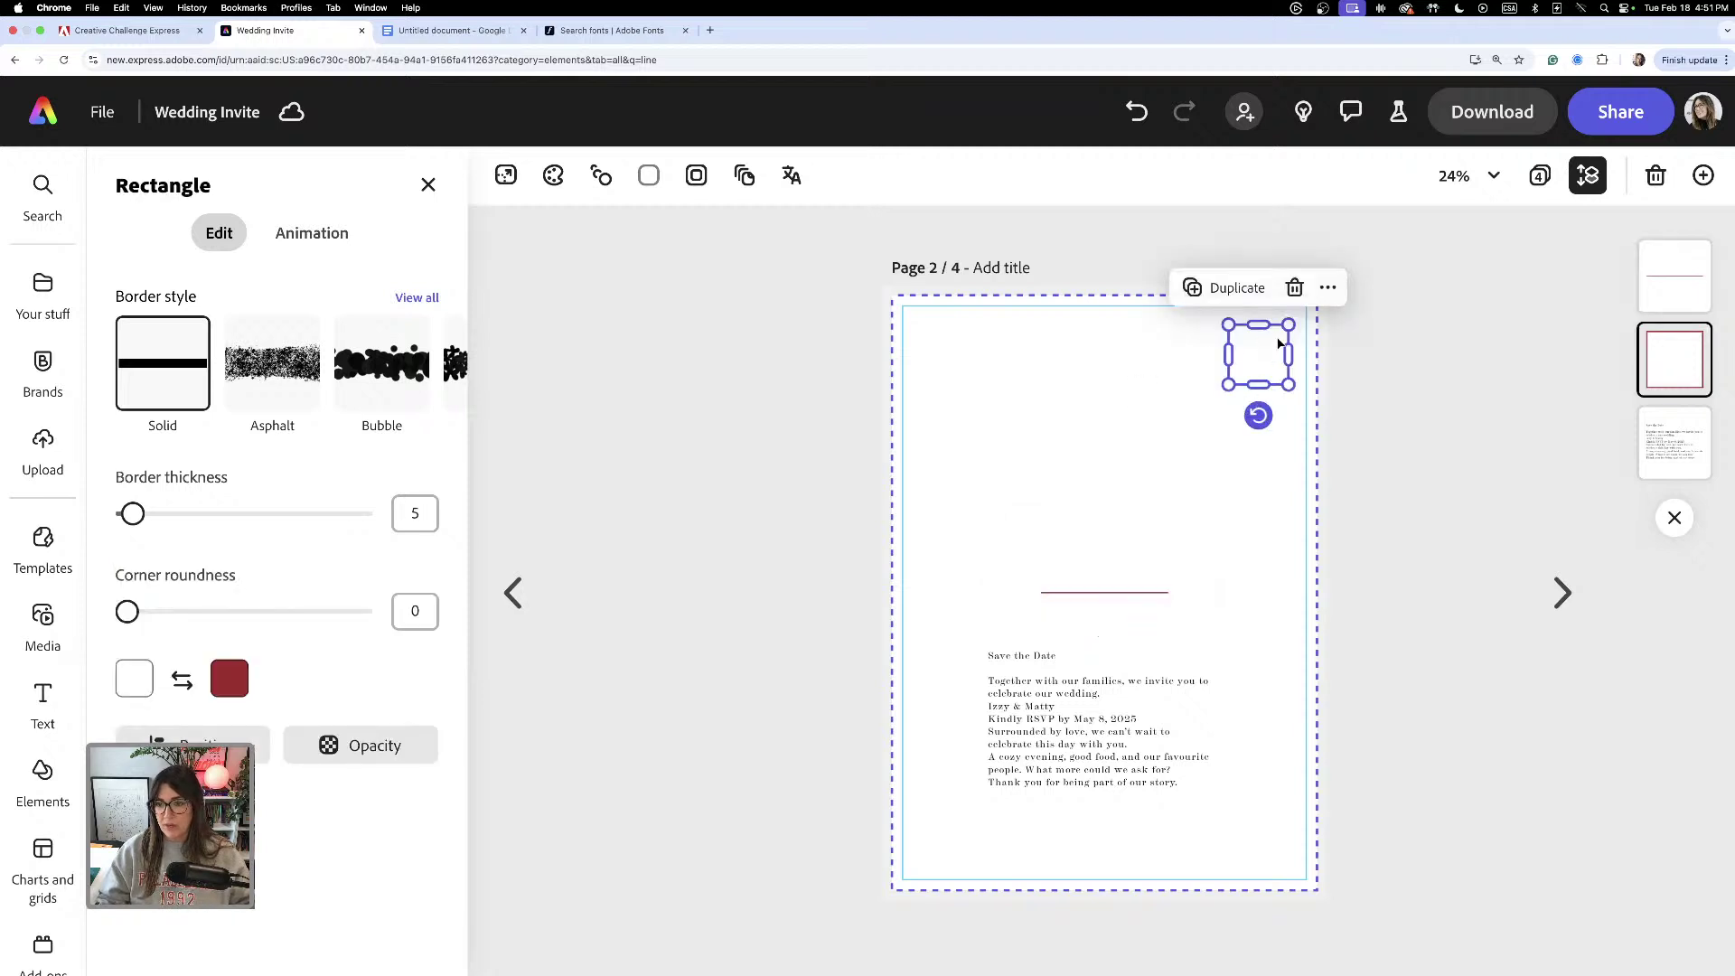
pyautogui.click(1123, 595)
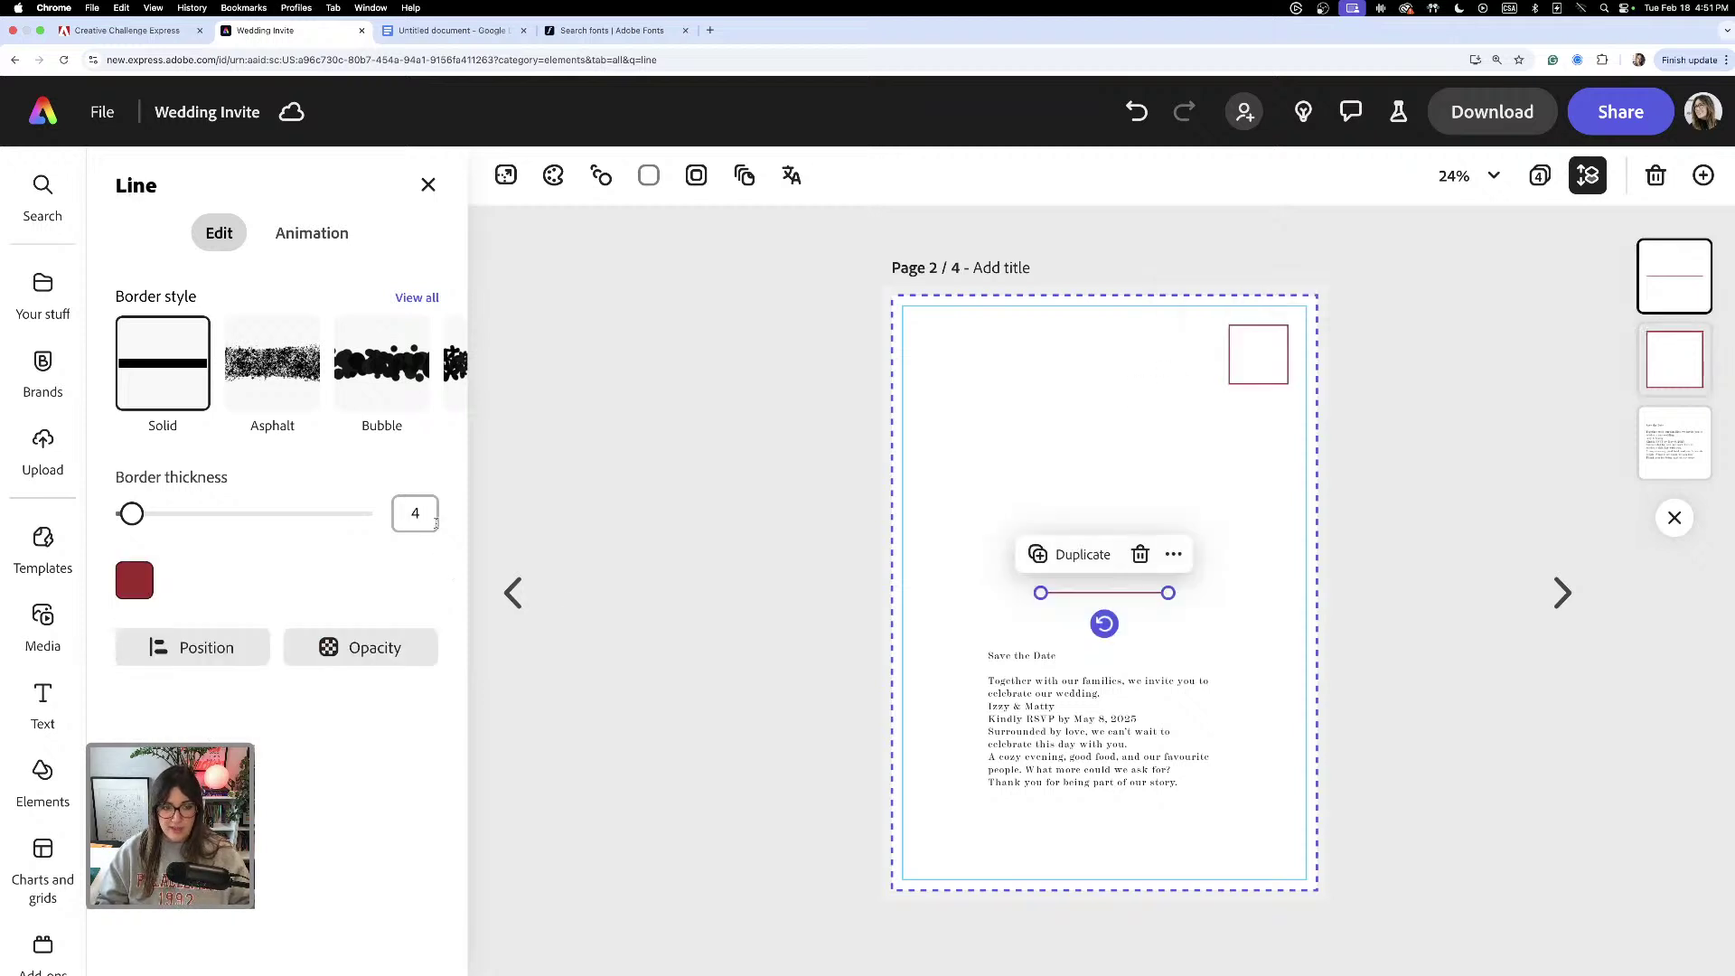
pyautogui.click(401, 513)
pyautogui.write('5')
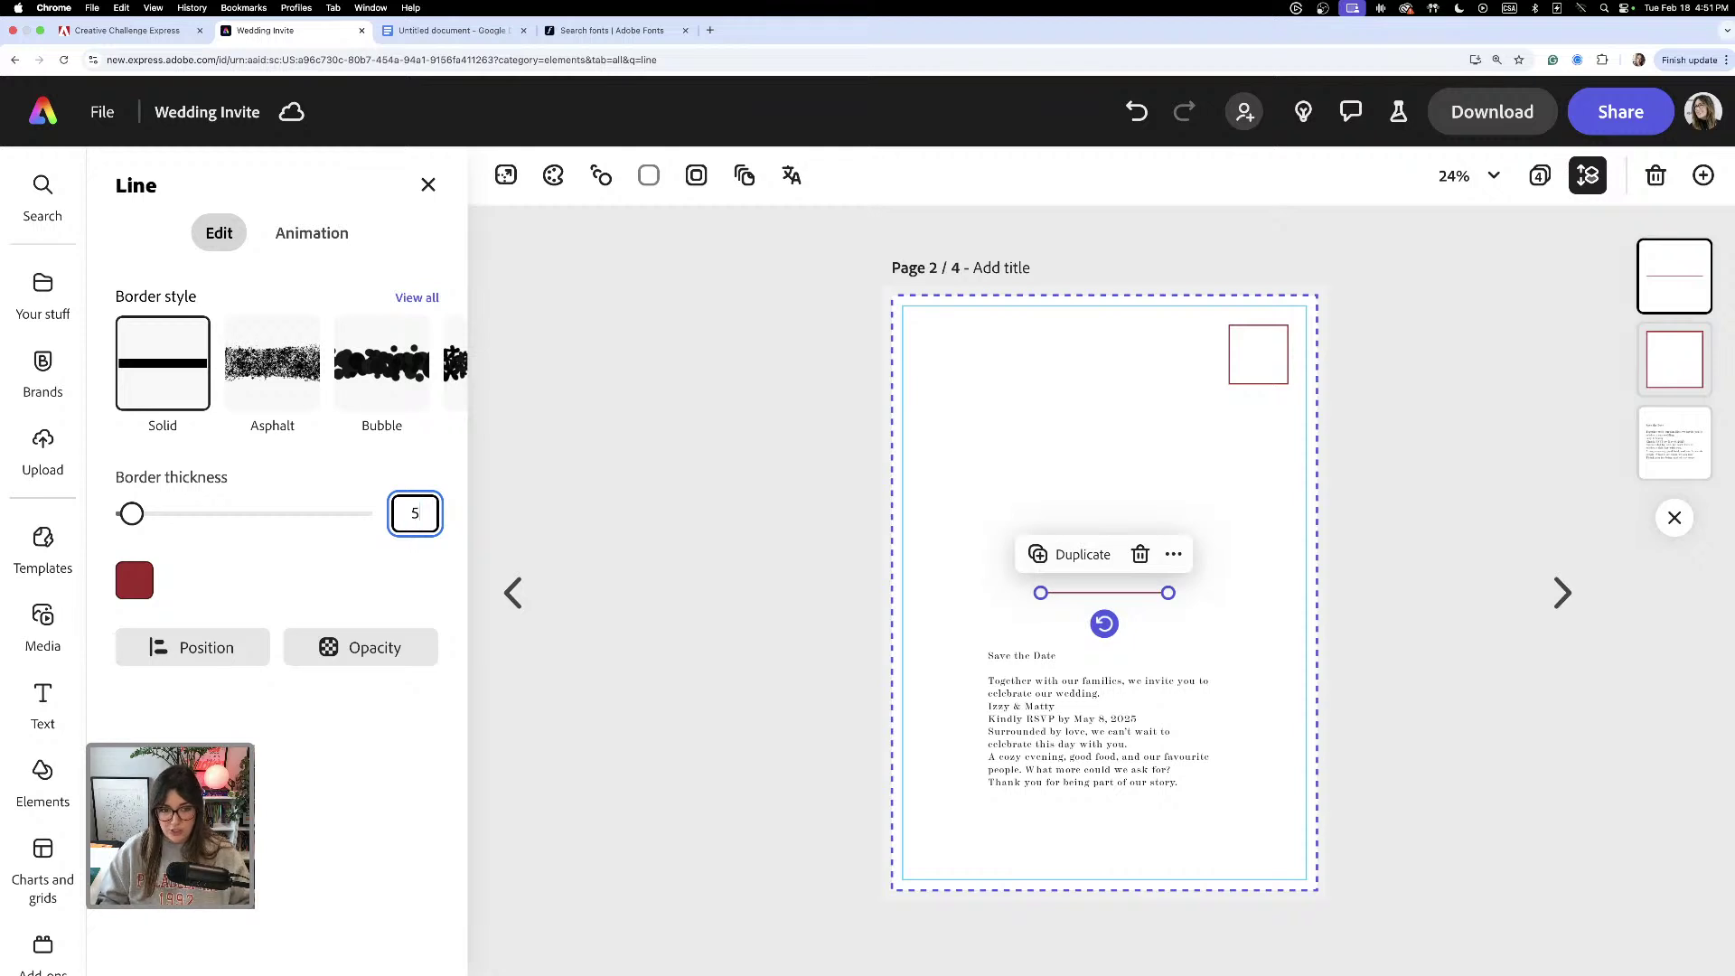
pyautogui.click(1111, 455)
pyautogui.press('Tab')
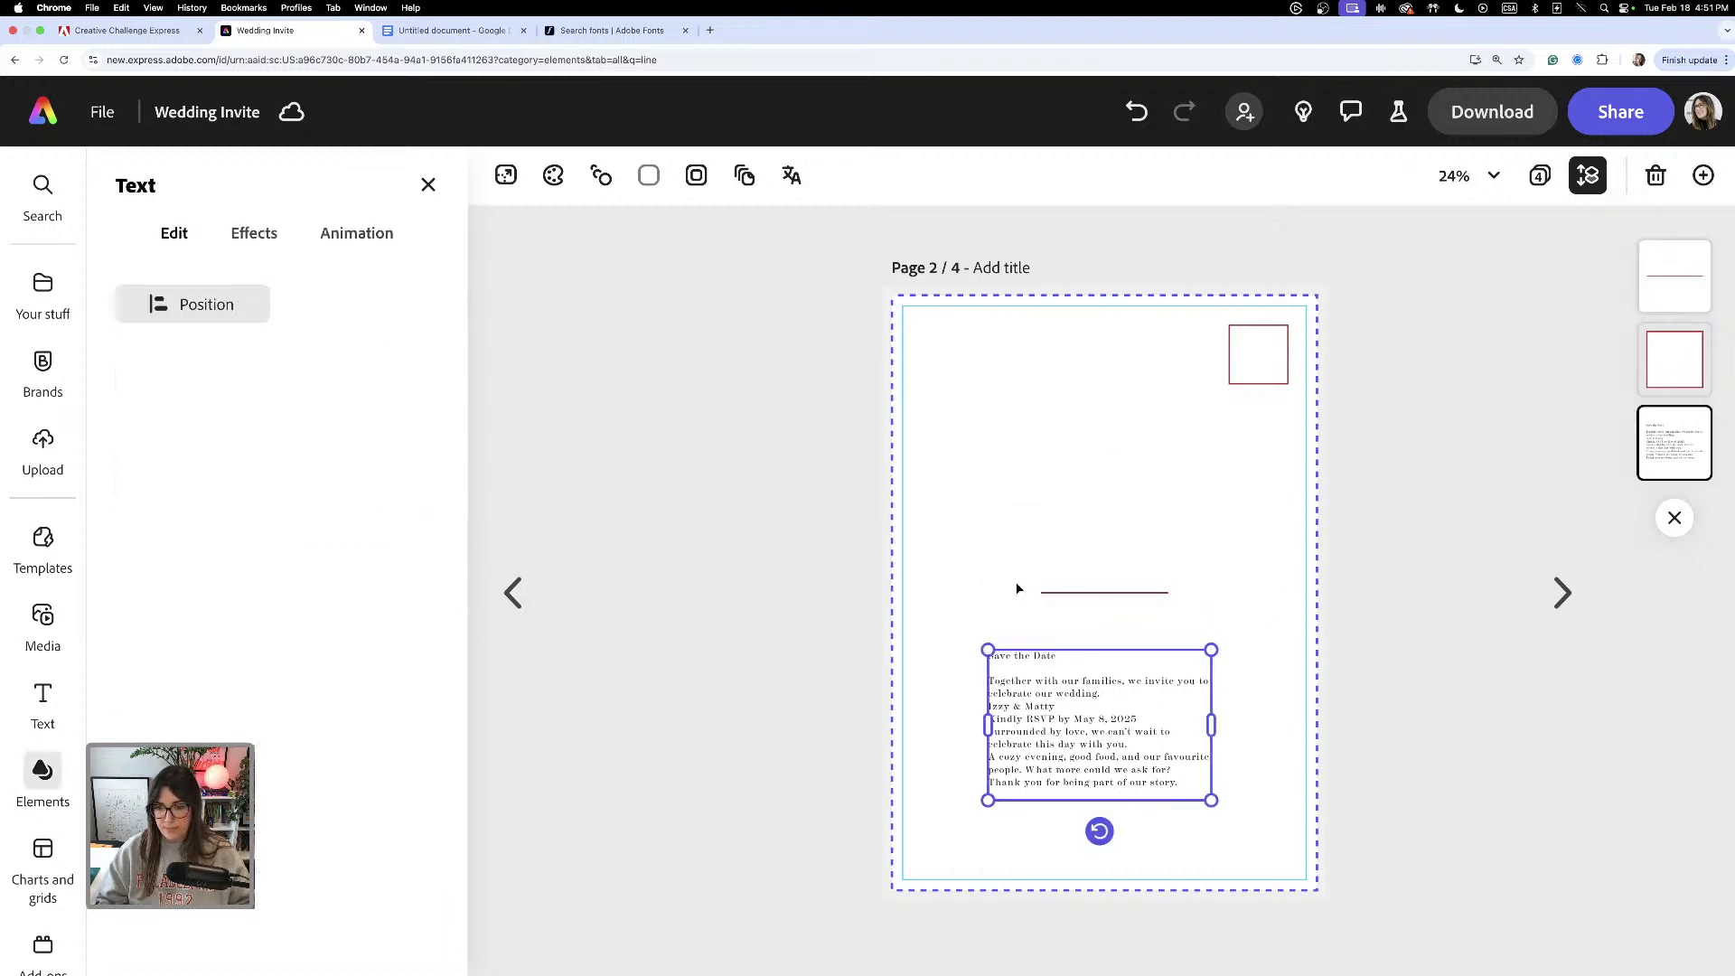
# - Move the wording to the upper part of page 2 and build a stack of four longer, evenly spaced copies of the line below it
pyautogui.moveTo(1155, 592); pyautogui.dragTo(1162, 780)
pyautogui.click(1140, 739)
pyautogui.click(1162, 763)
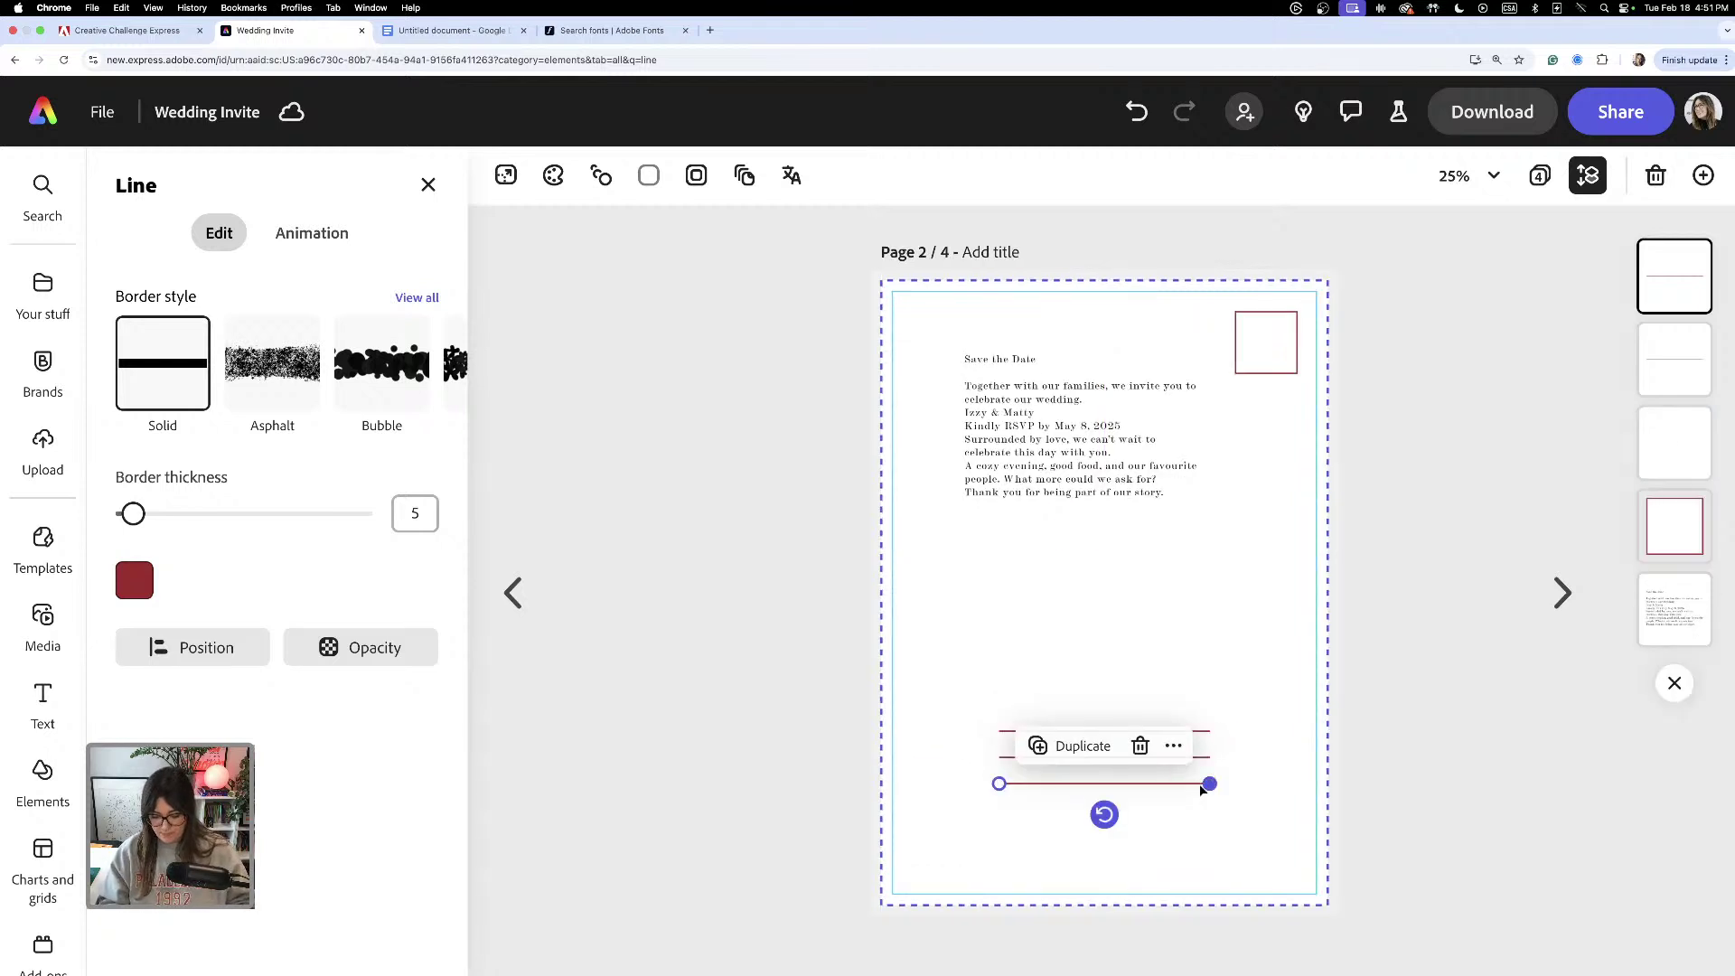
pyautogui.scroll(-3, 1202, 789)
pyautogui.scroll(6, 1202, 789)
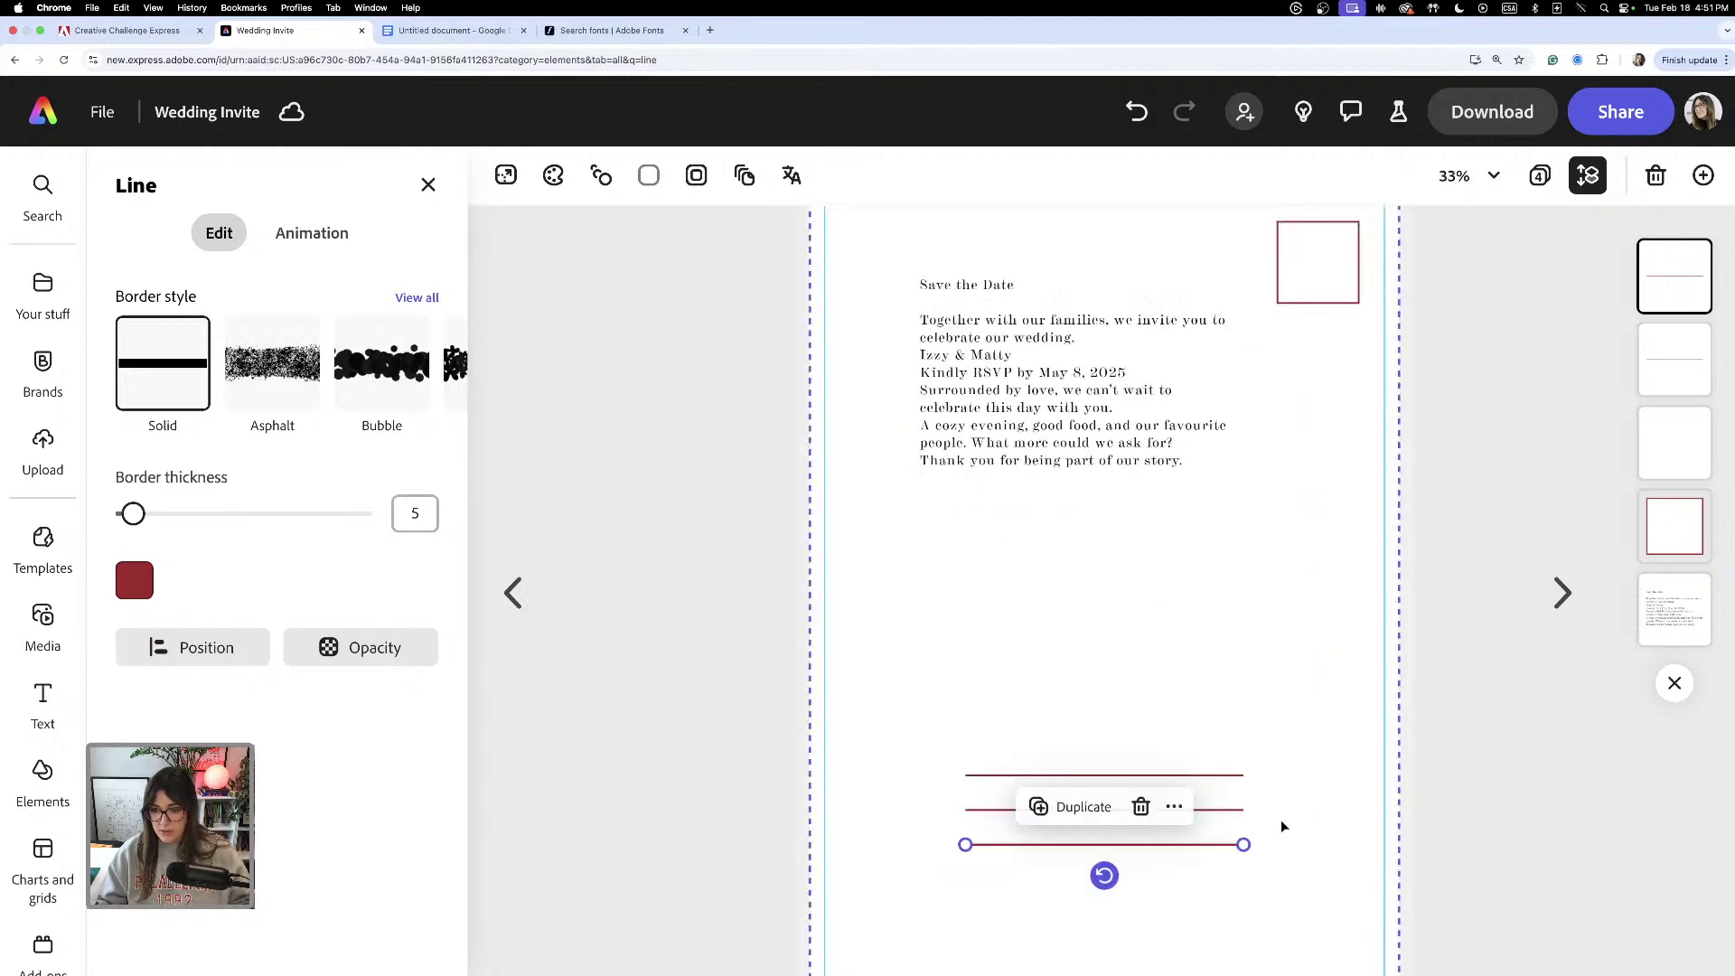
pyautogui.moveTo(1200, 850); pyautogui.dragTo(1197, 882)
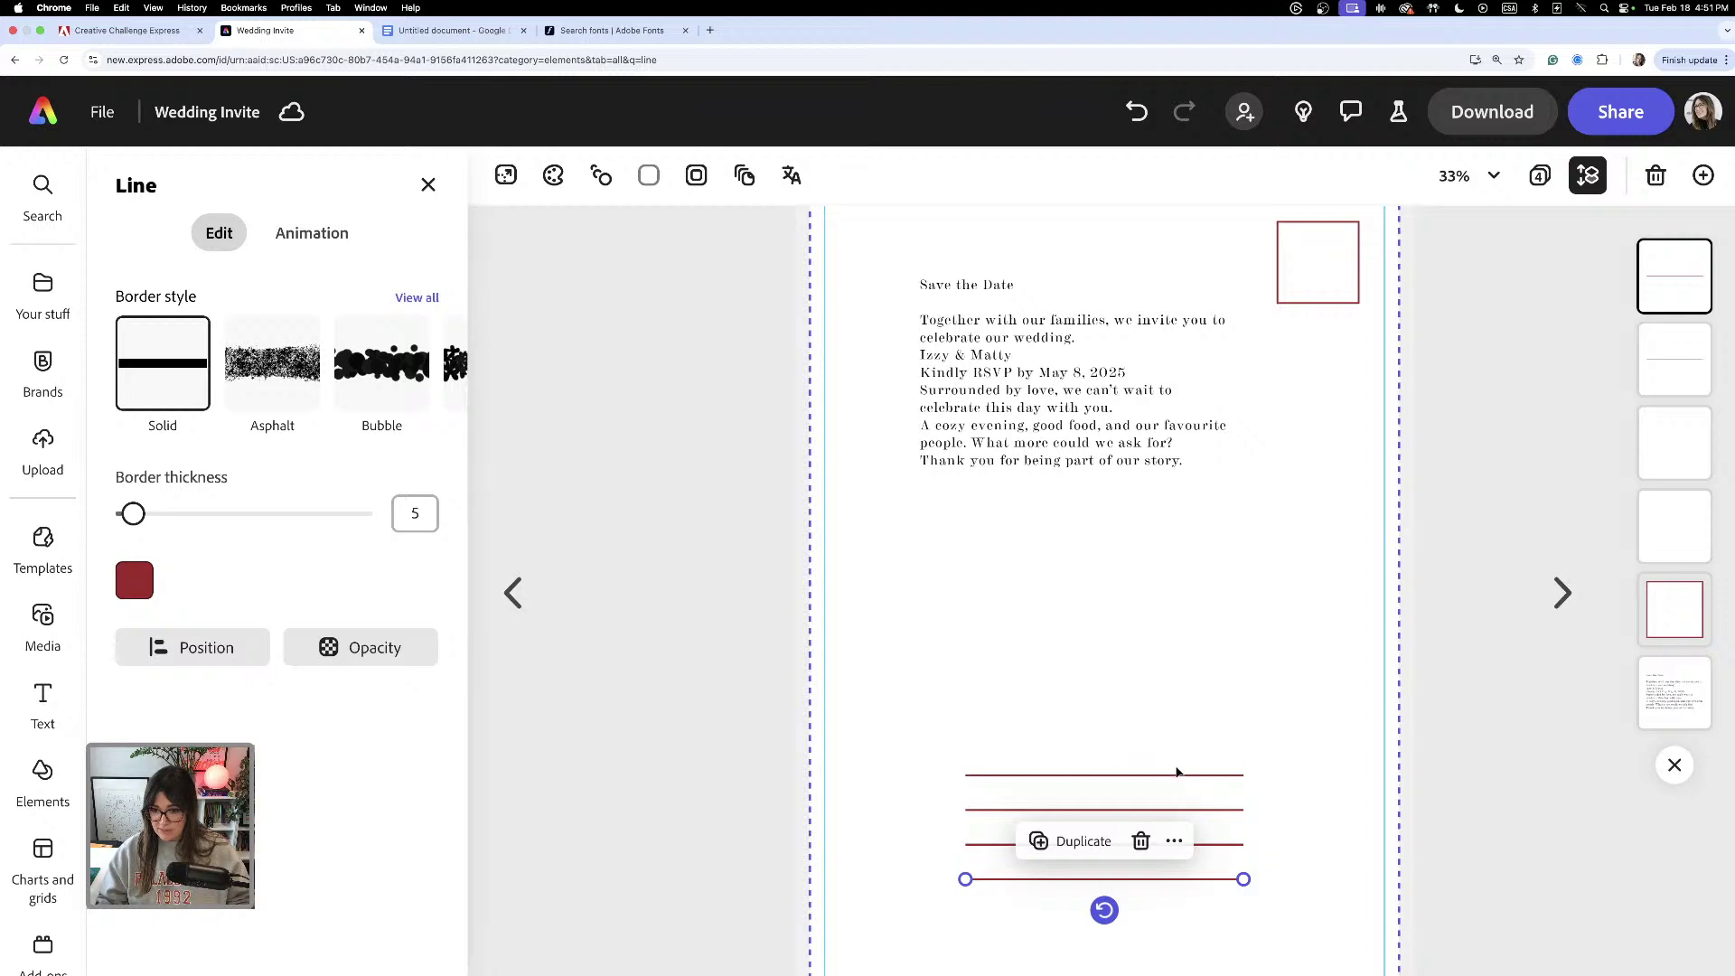
# - Group the four stacked lines and move the group slightly lower on page 2
pyautogui.moveTo(1252, 734); pyautogui.dragTo(1245, 899)
pyautogui.scroll(-1, 1124, 770)
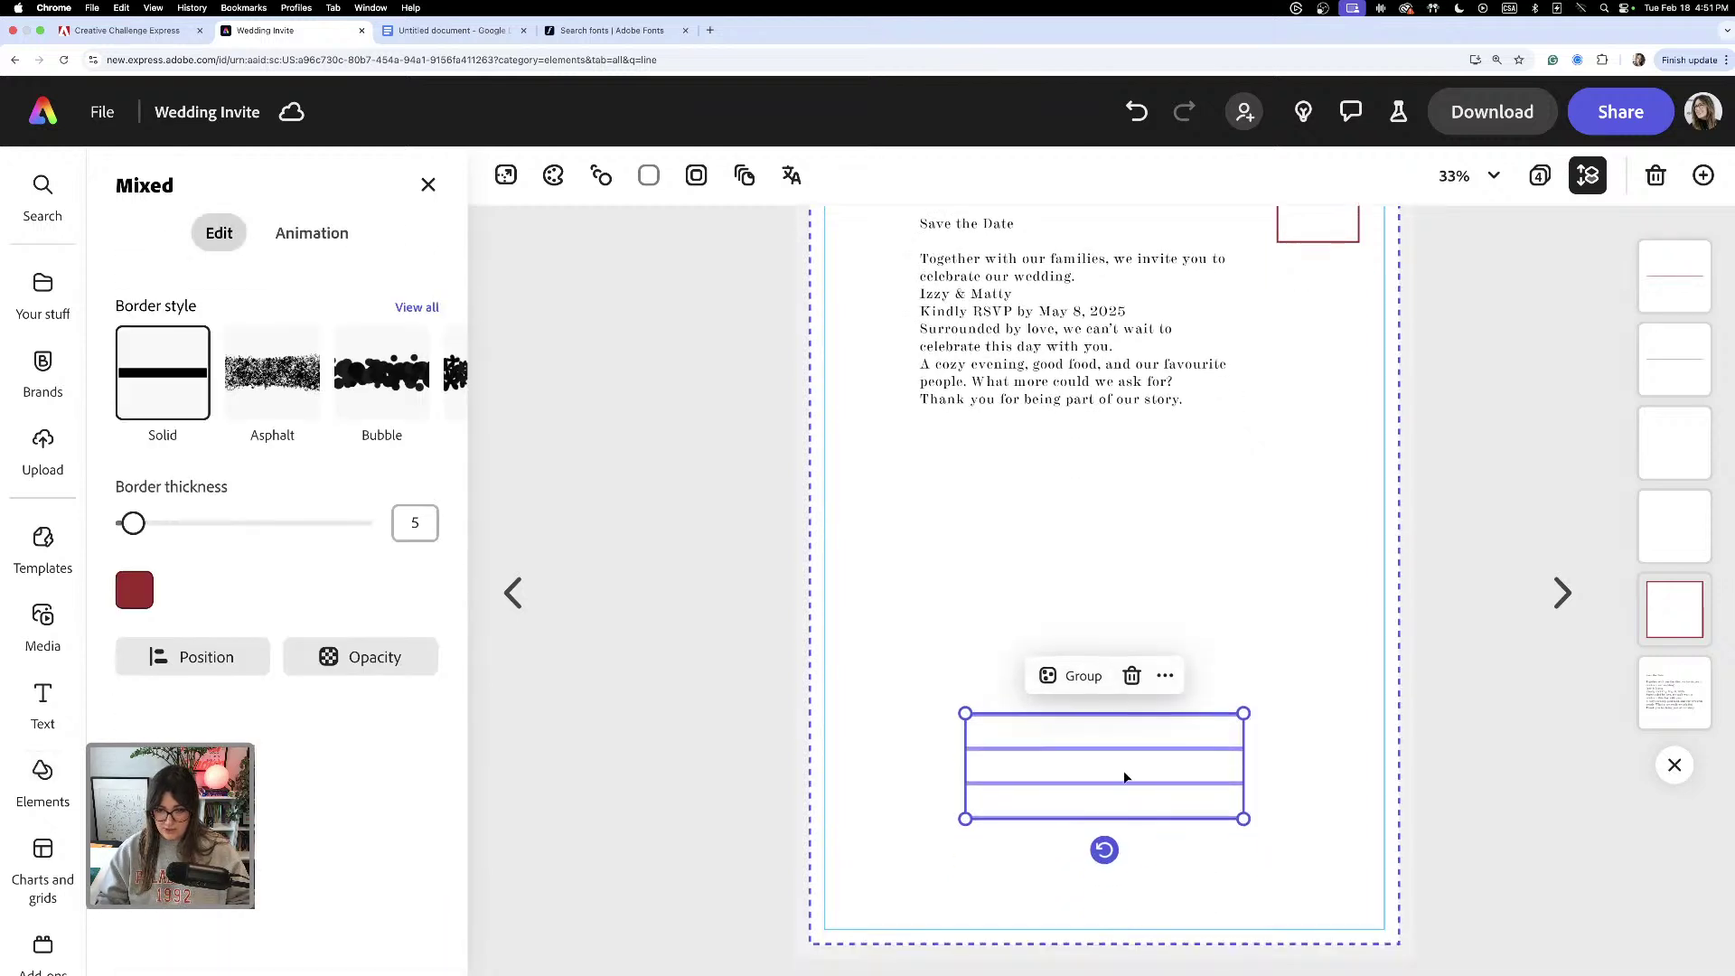
pyautogui.click(1084, 676)
pyautogui.click(1277, 741)
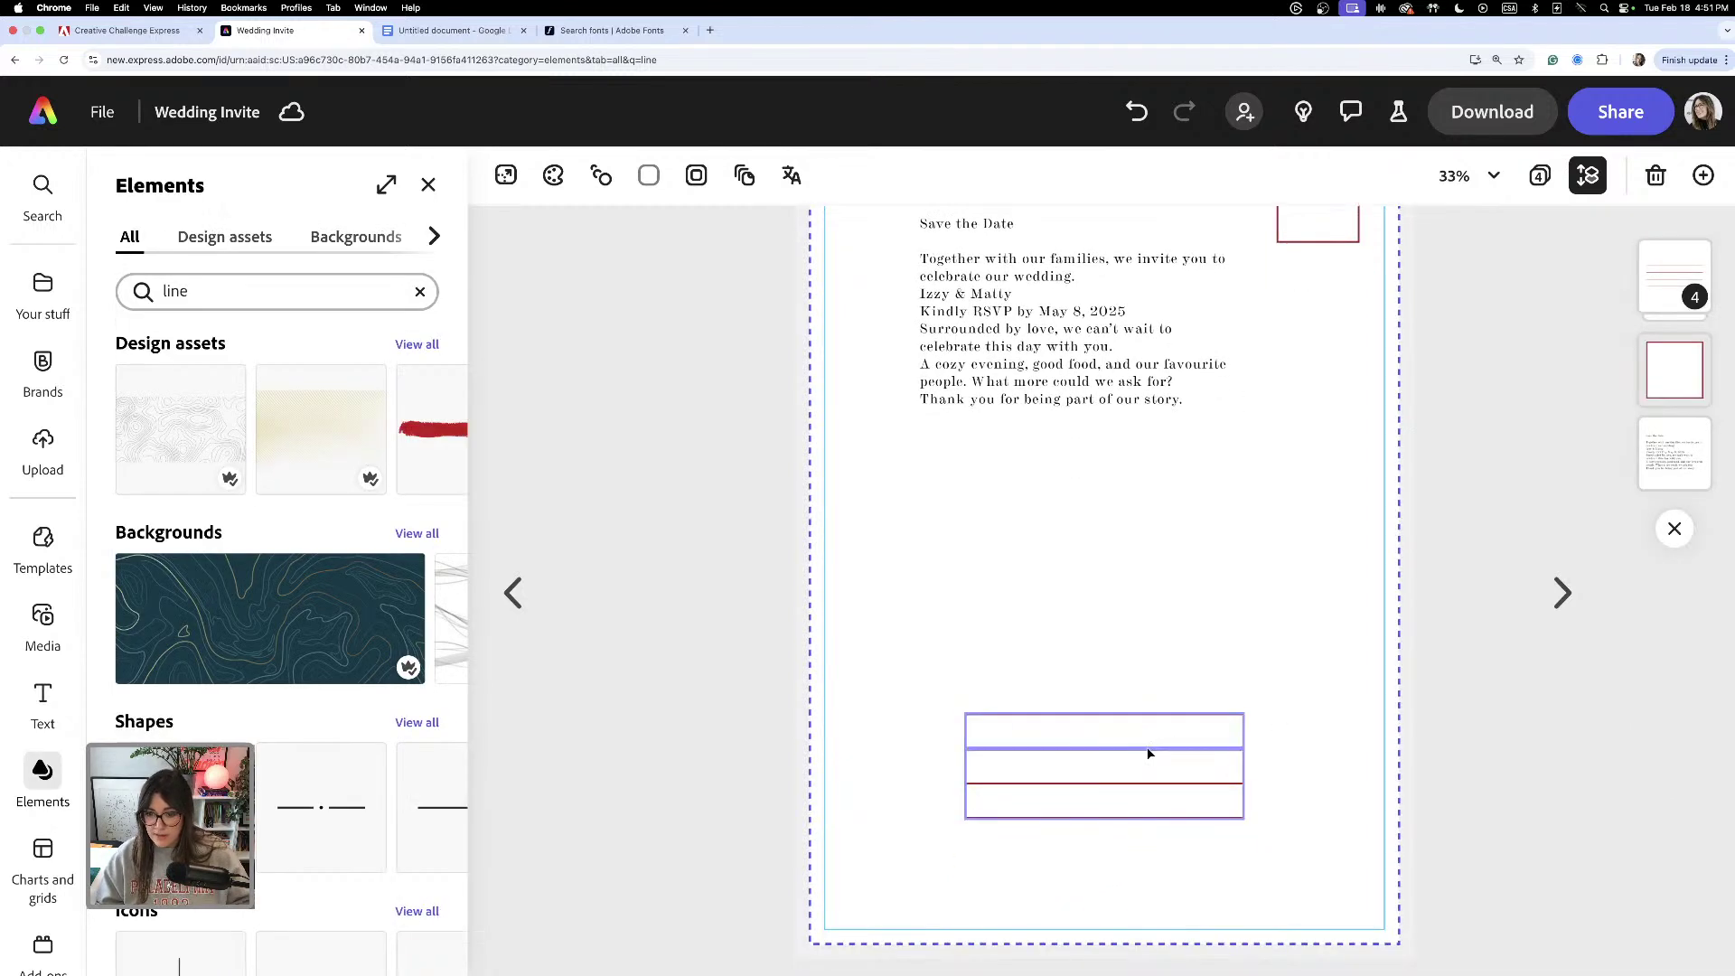
pyautogui.moveTo(1145, 750); pyautogui.dragTo(1147, 759)
pyautogui.click(1320, 767)
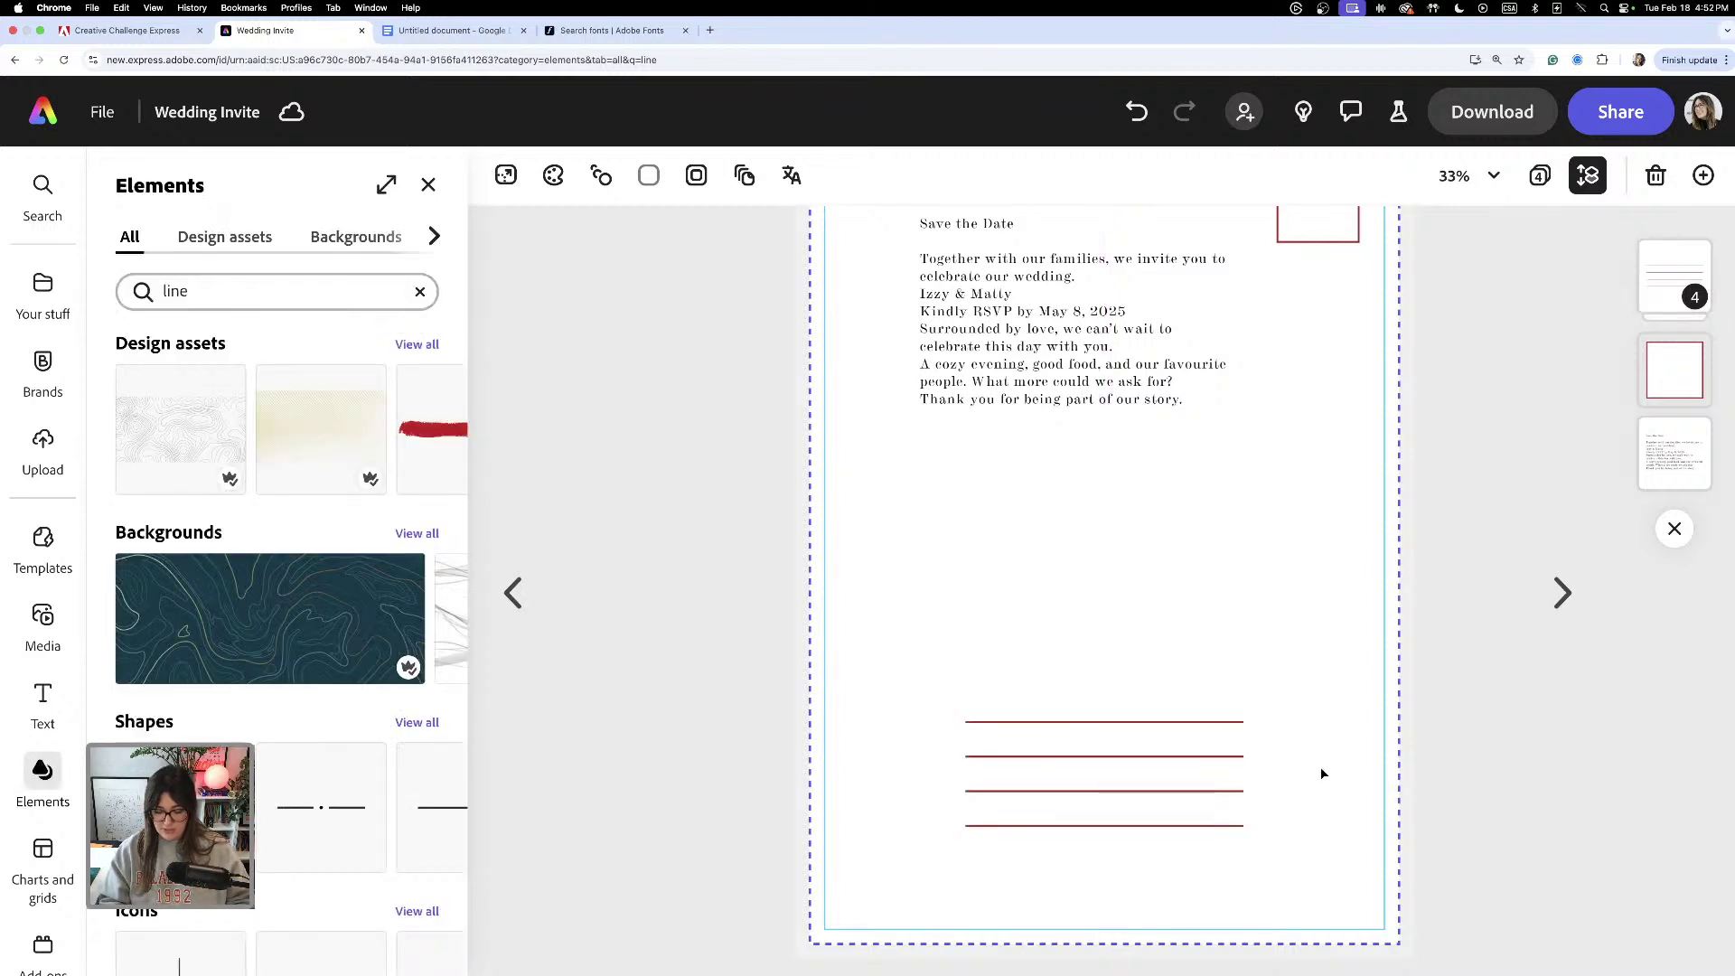
# - Move the text block down a little and delete its opening lines from "Save the Date" through the couple's names
pyautogui.press('super+minus')
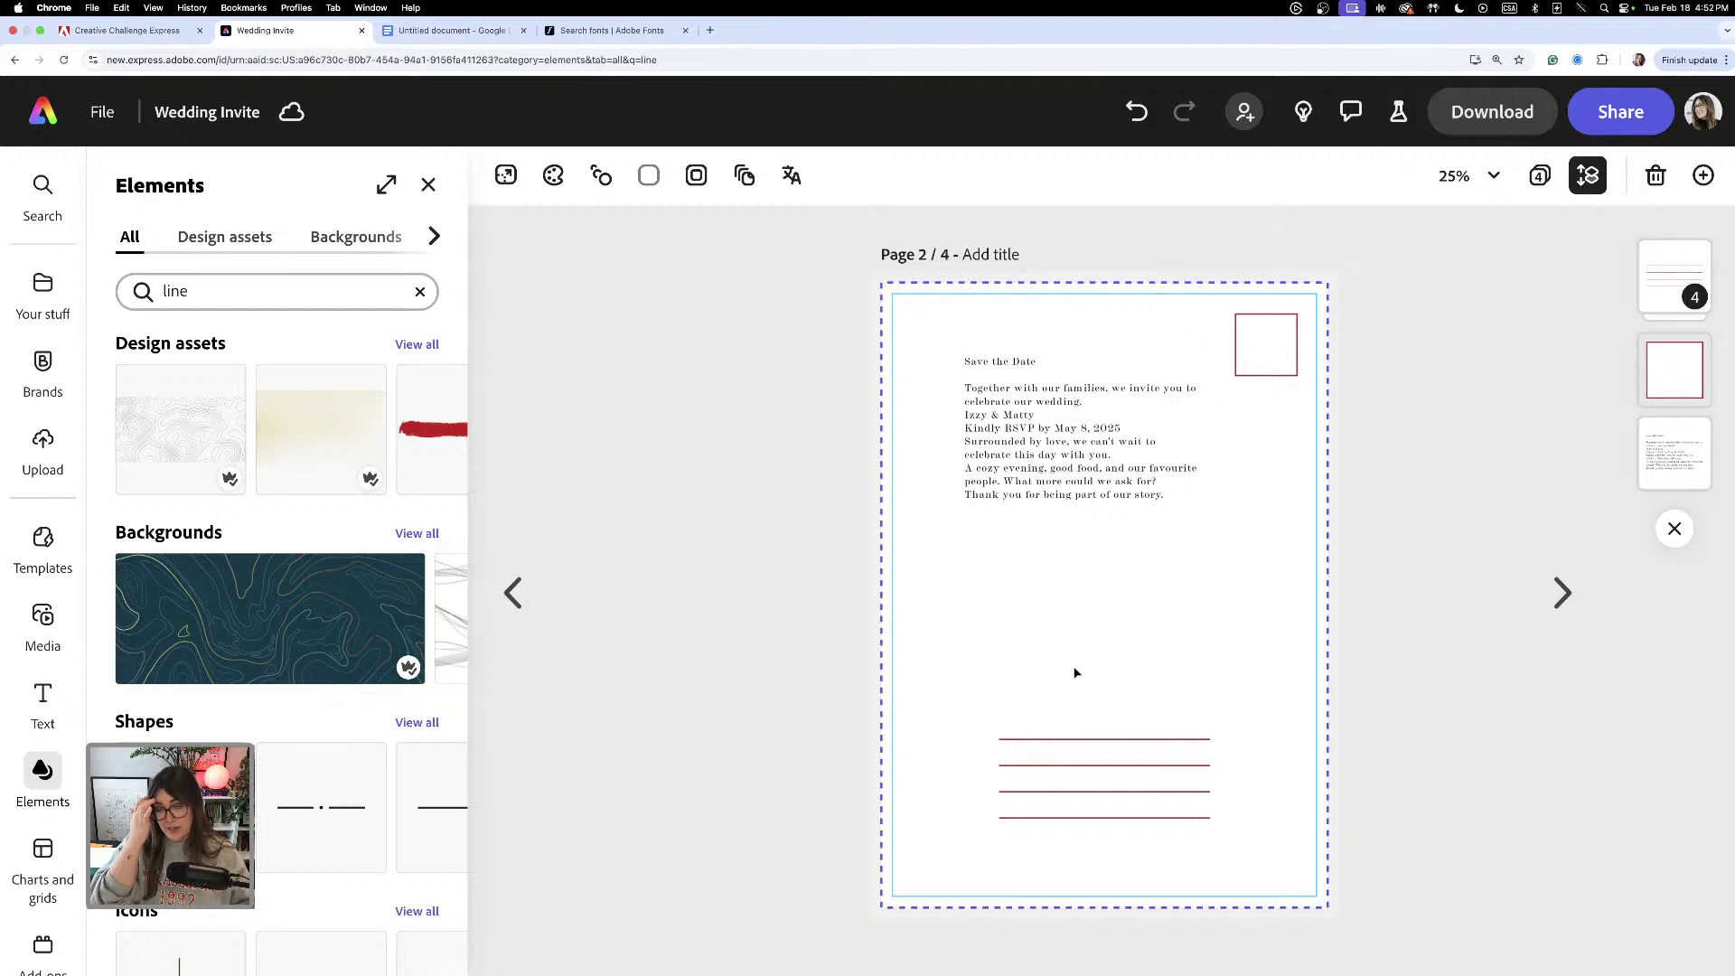
pyautogui.click(1044, 494)
pyautogui.moveTo(1044, 495); pyautogui.dragTo(1048, 563)
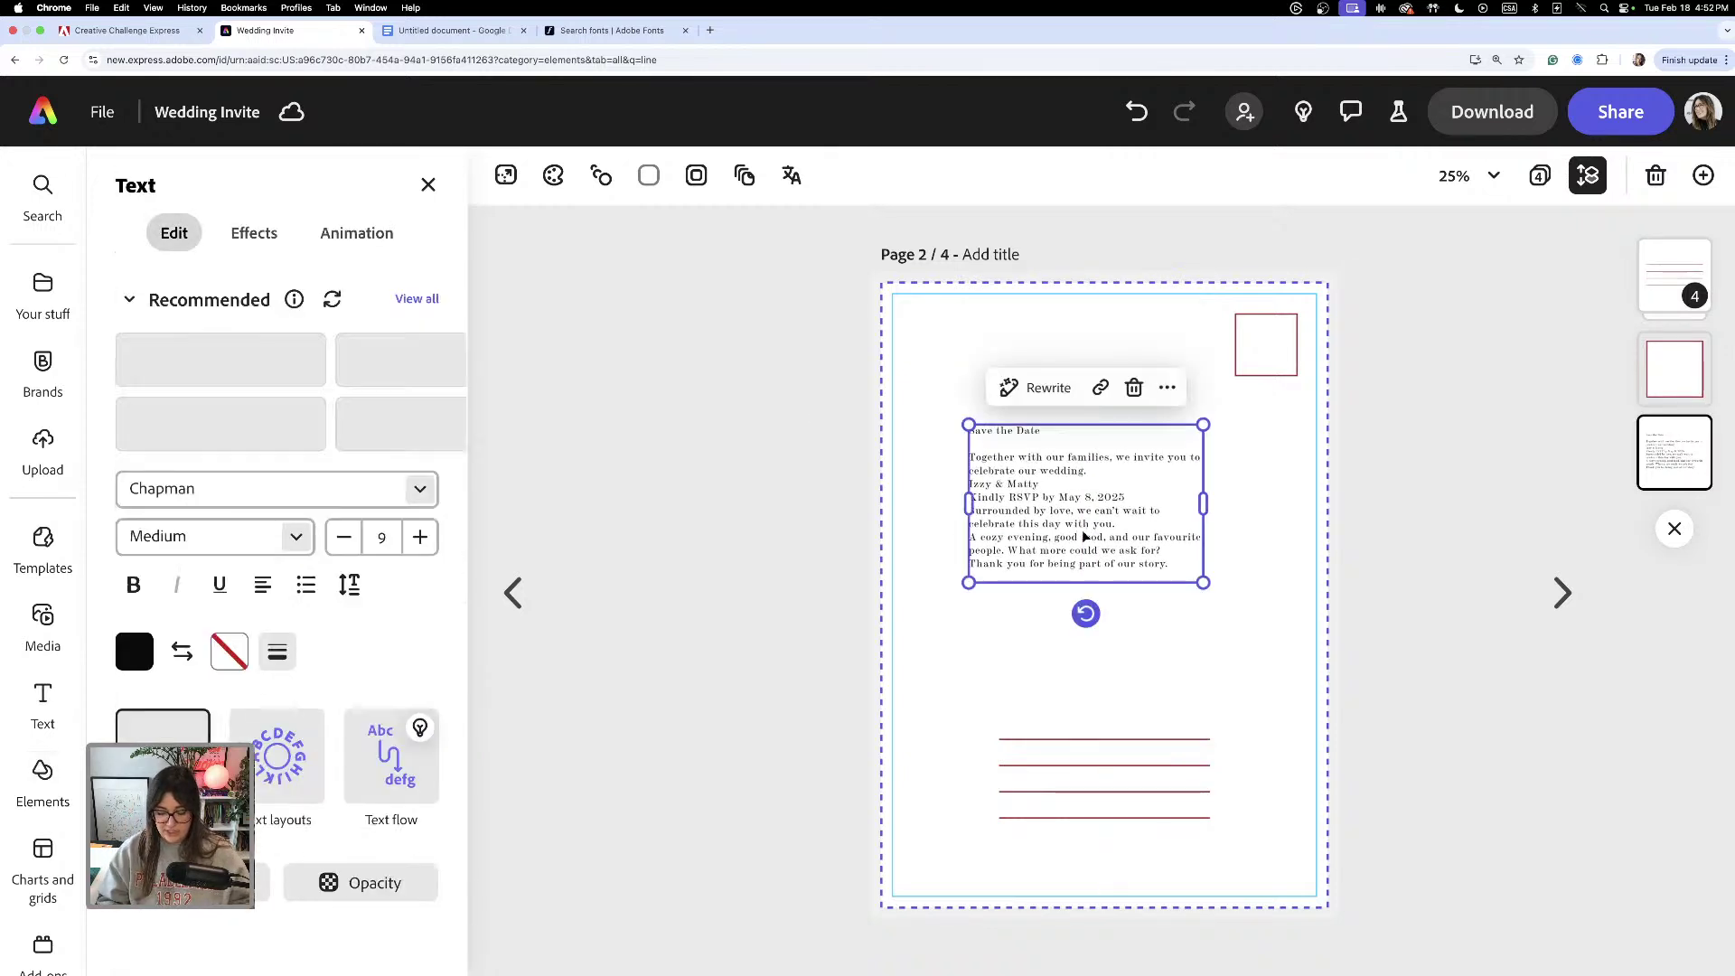
pyautogui.scroll(2, 1084, 537)
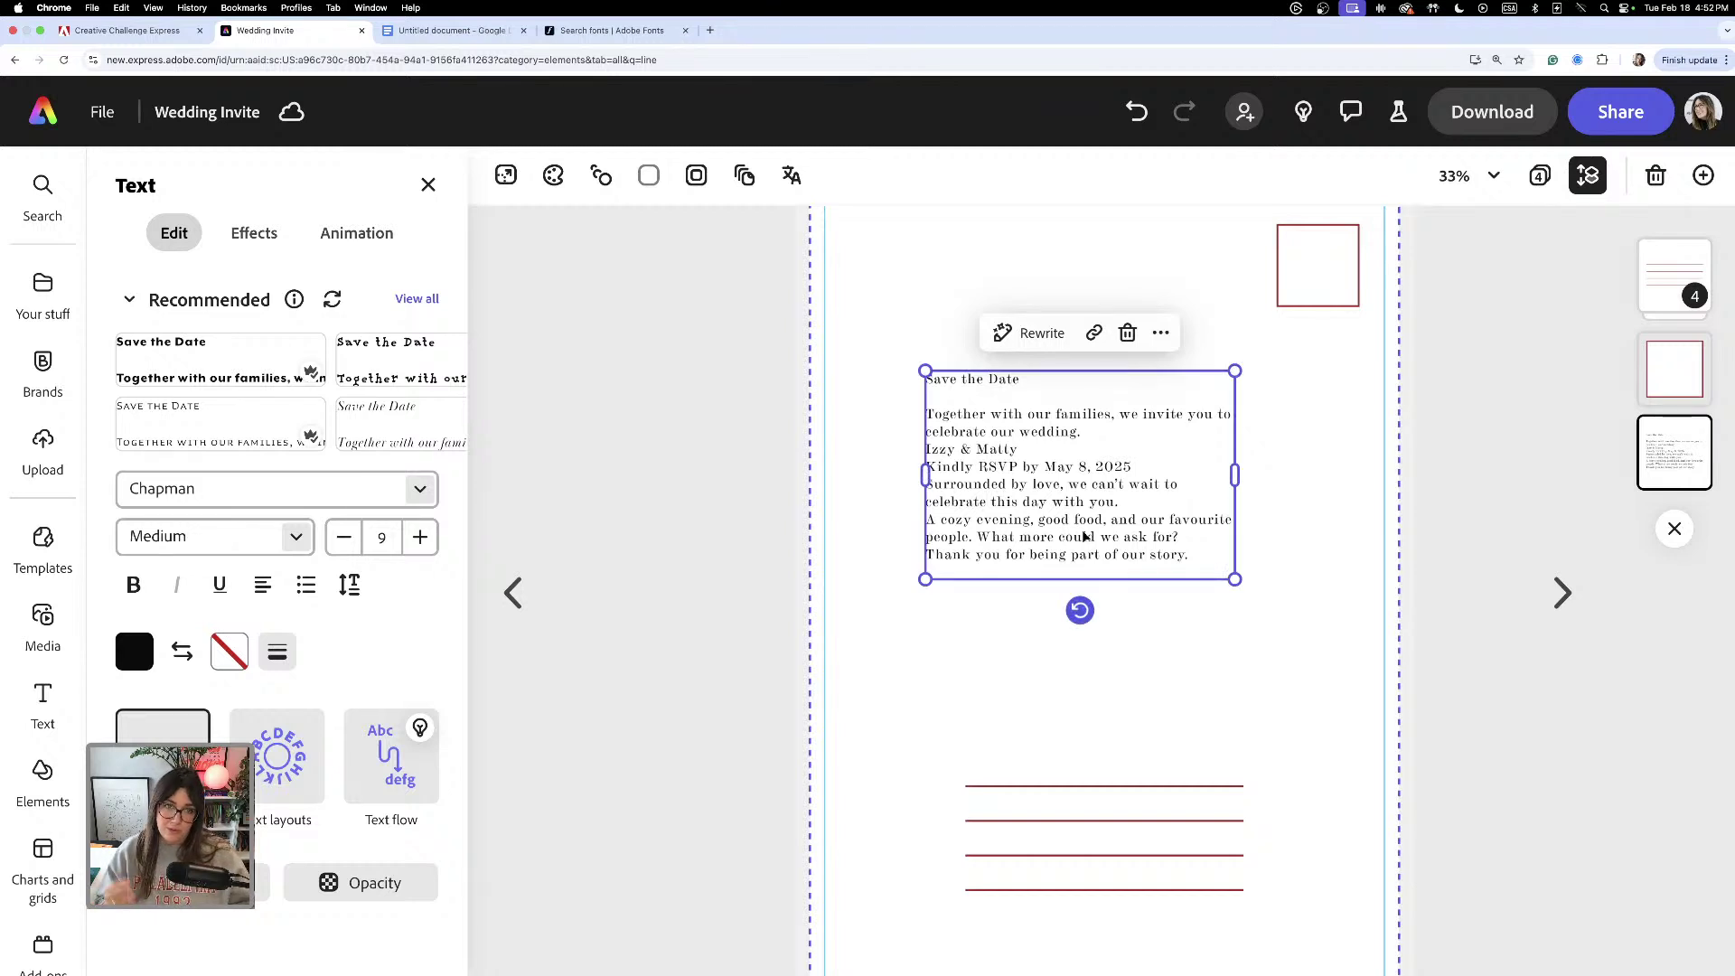
pyautogui.doubleClick(1103, 502)
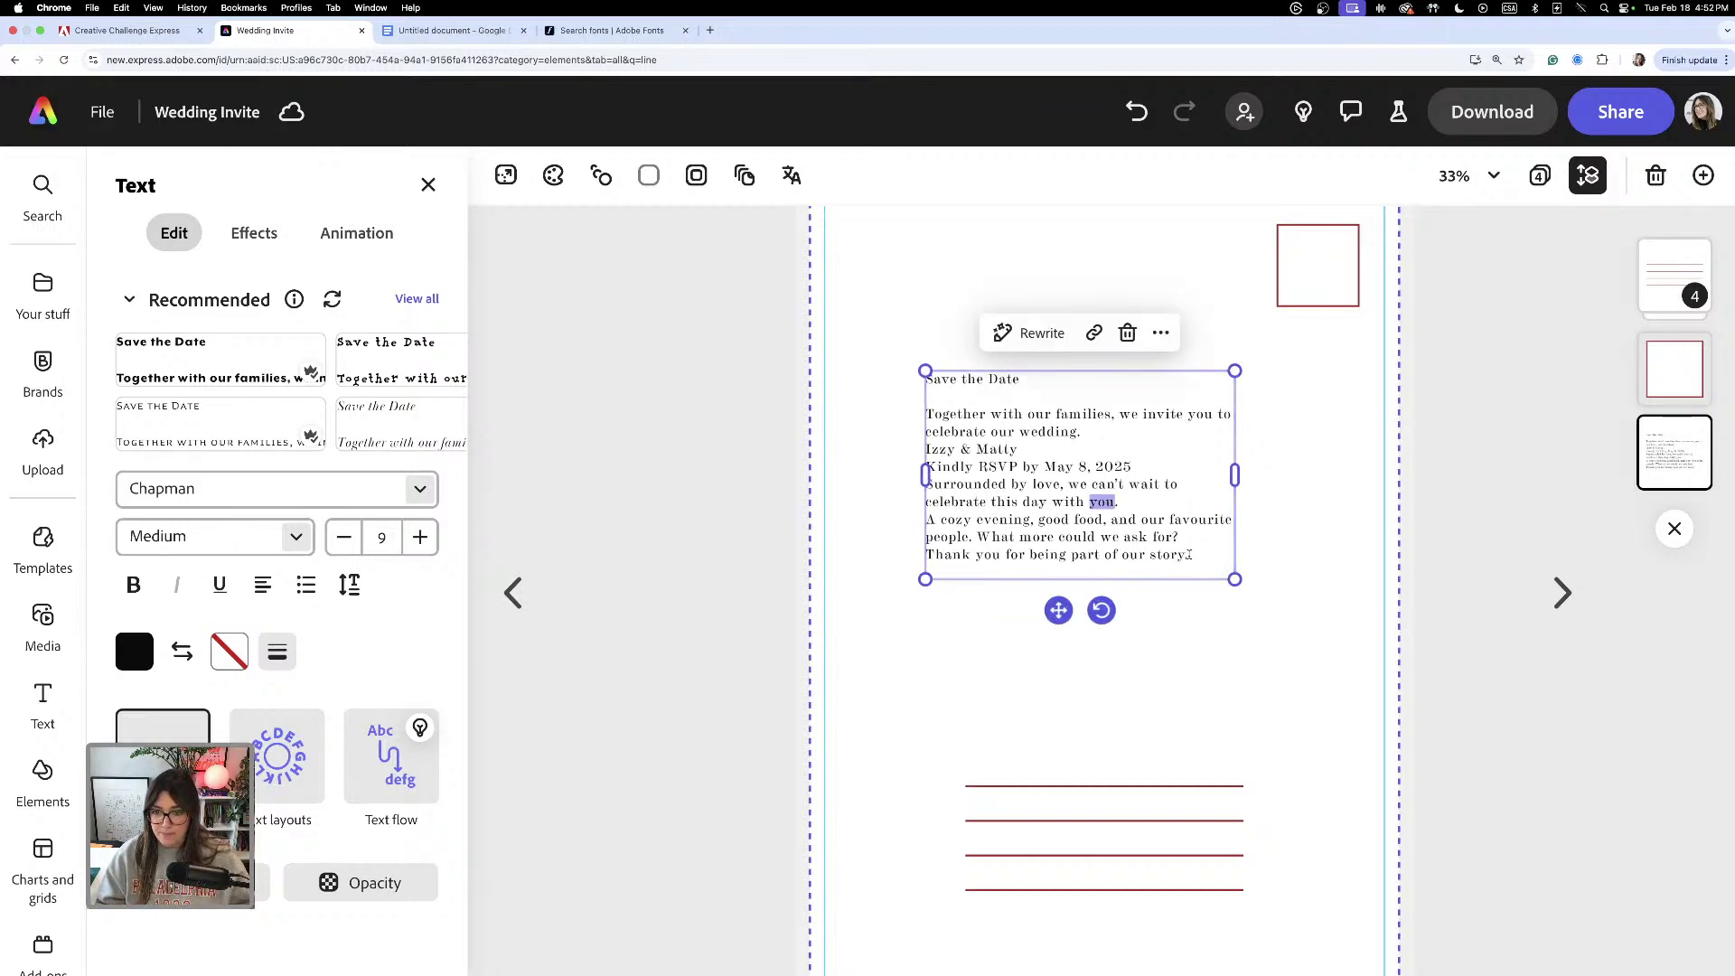
pyautogui.click(1044, 485)
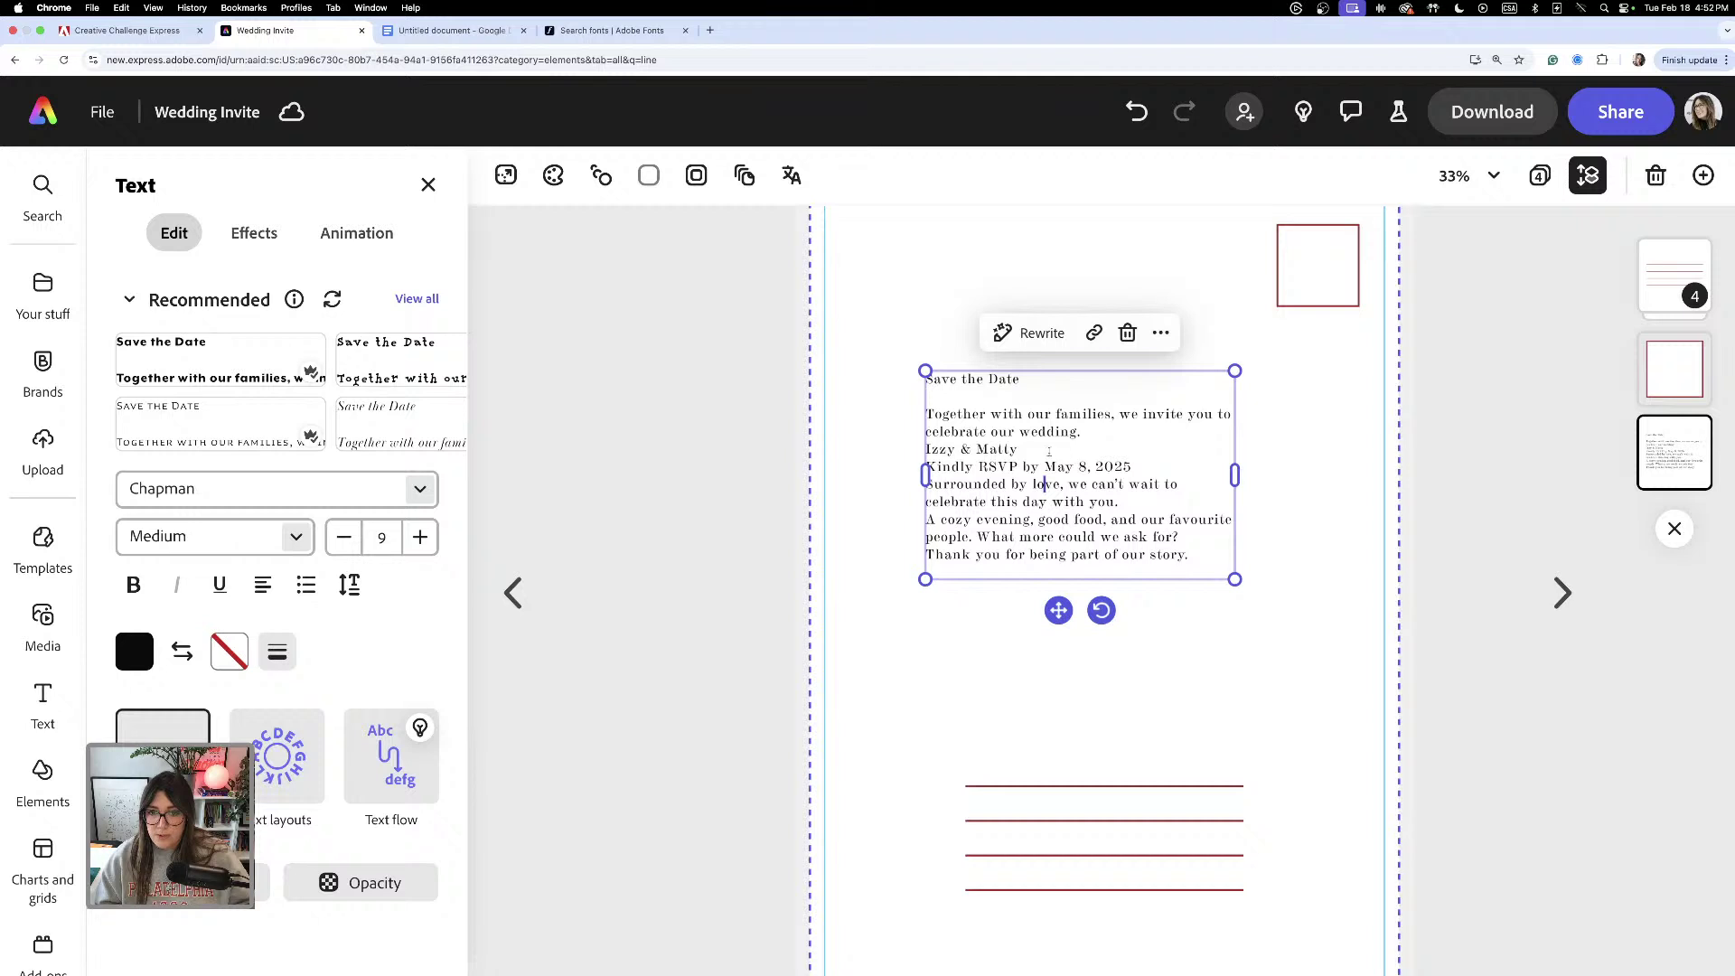
pyautogui.moveTo(1049, 452); pyautogui.dragTo(909, 380)
pyautogui.press('BackSpace')
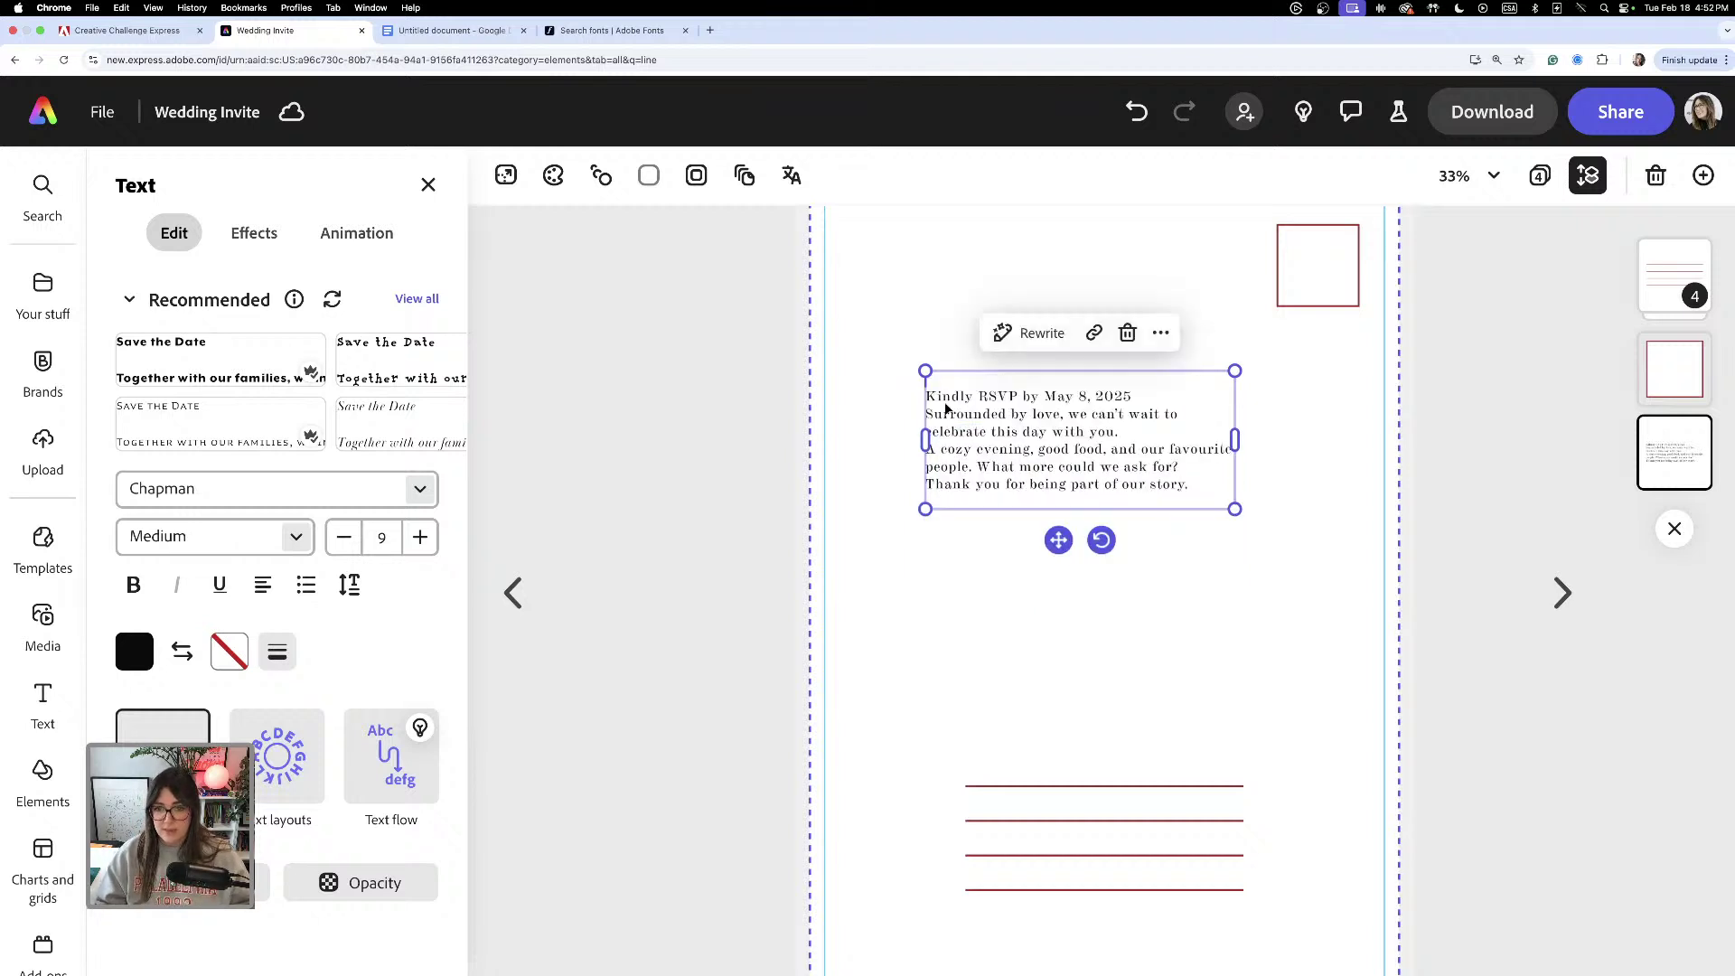
# - Move "Kindly RSVP by May 8, 2025" out of the text block into its own text box just above the four lines
pyautogui.moveTo(1158, 396); pyautogui.dragTo(927, 396)
pyautogui.hotkey('ctrl', 'c')
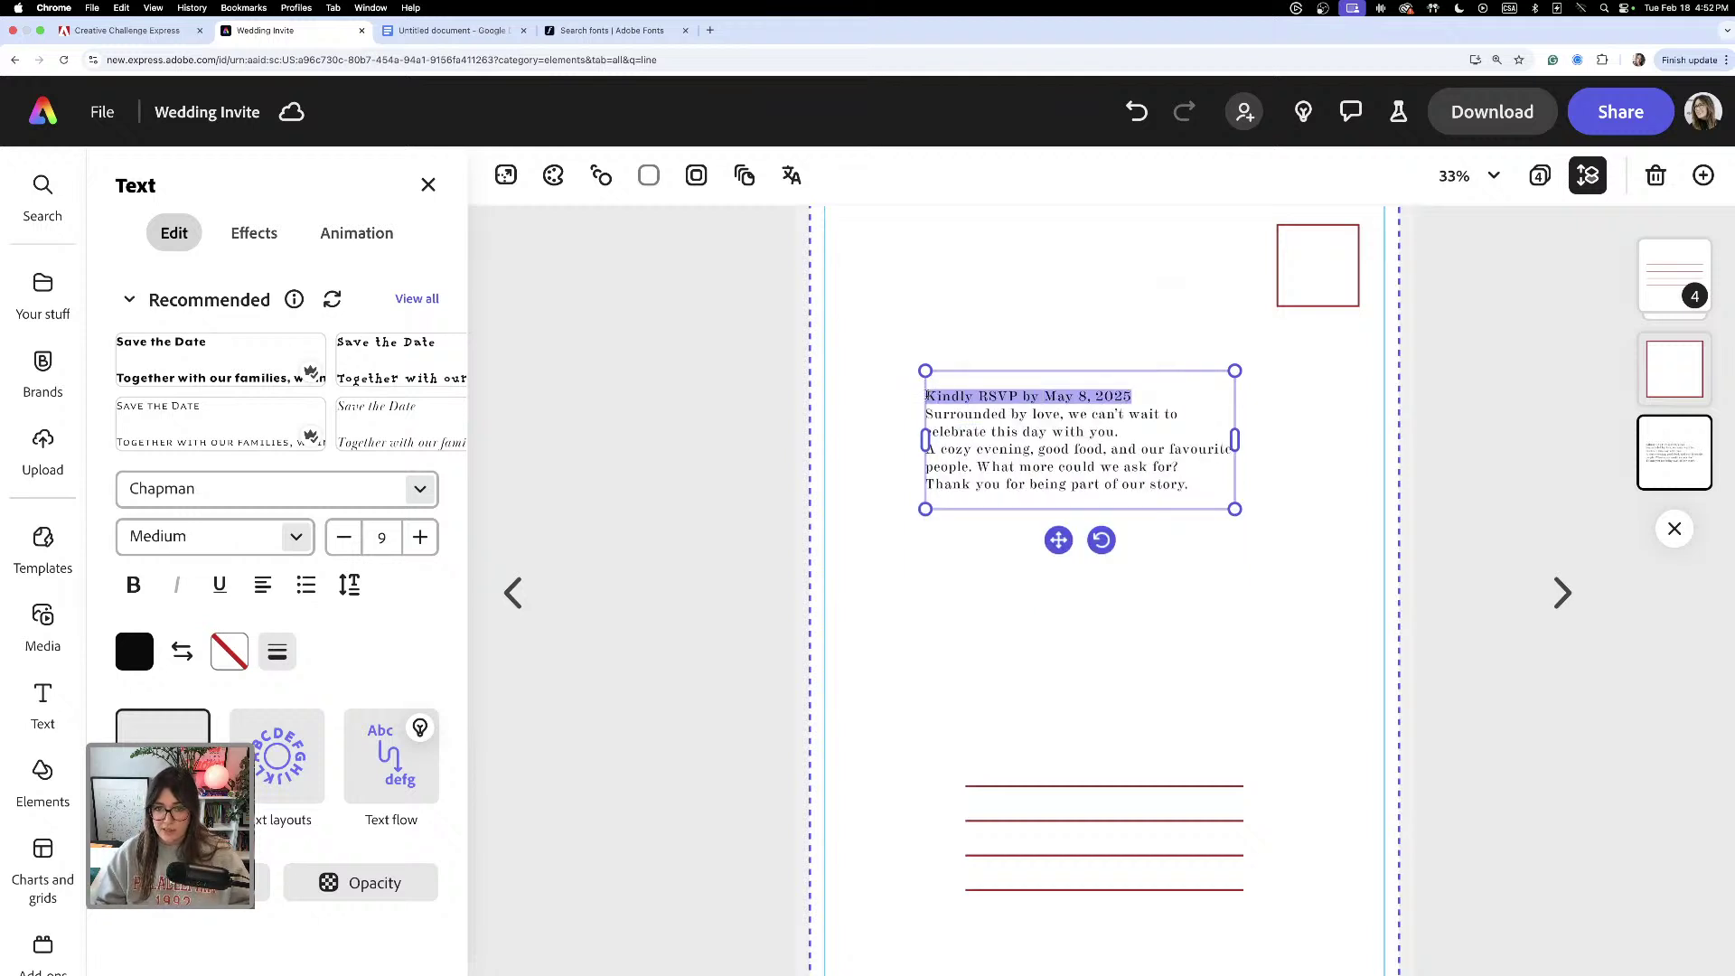
pyautogui.press('BackSpace')
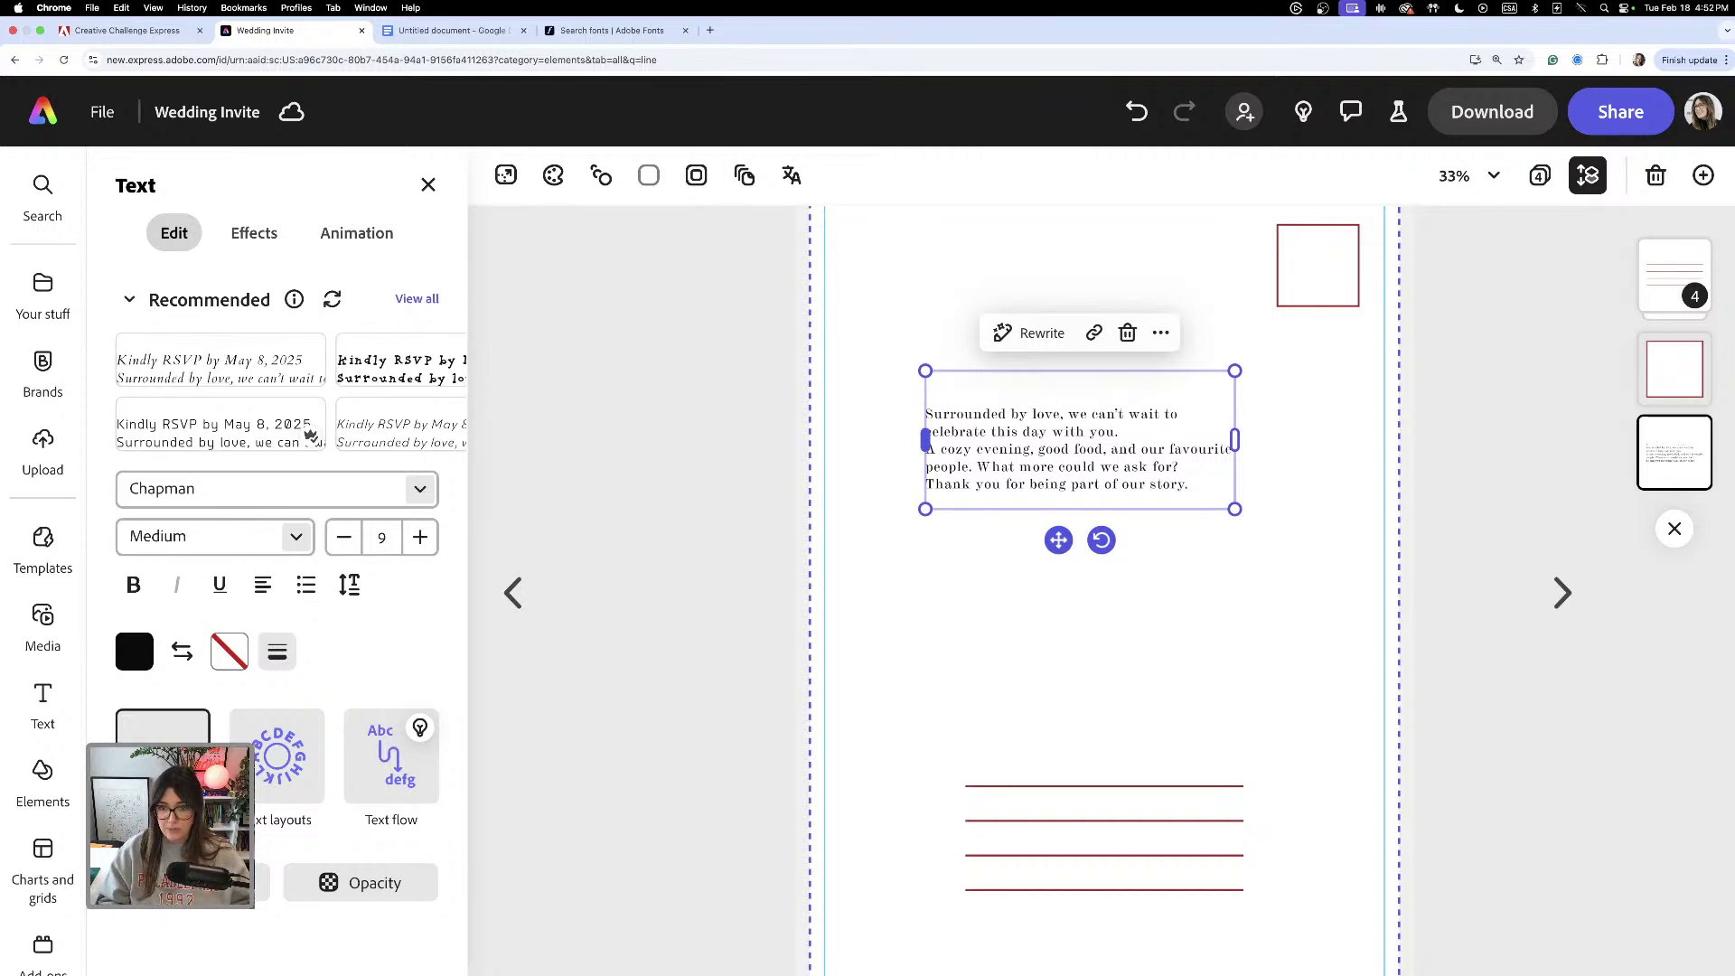
pyautogui.press('Escape')
pyautogui.hotkey('ctrl', 'v')
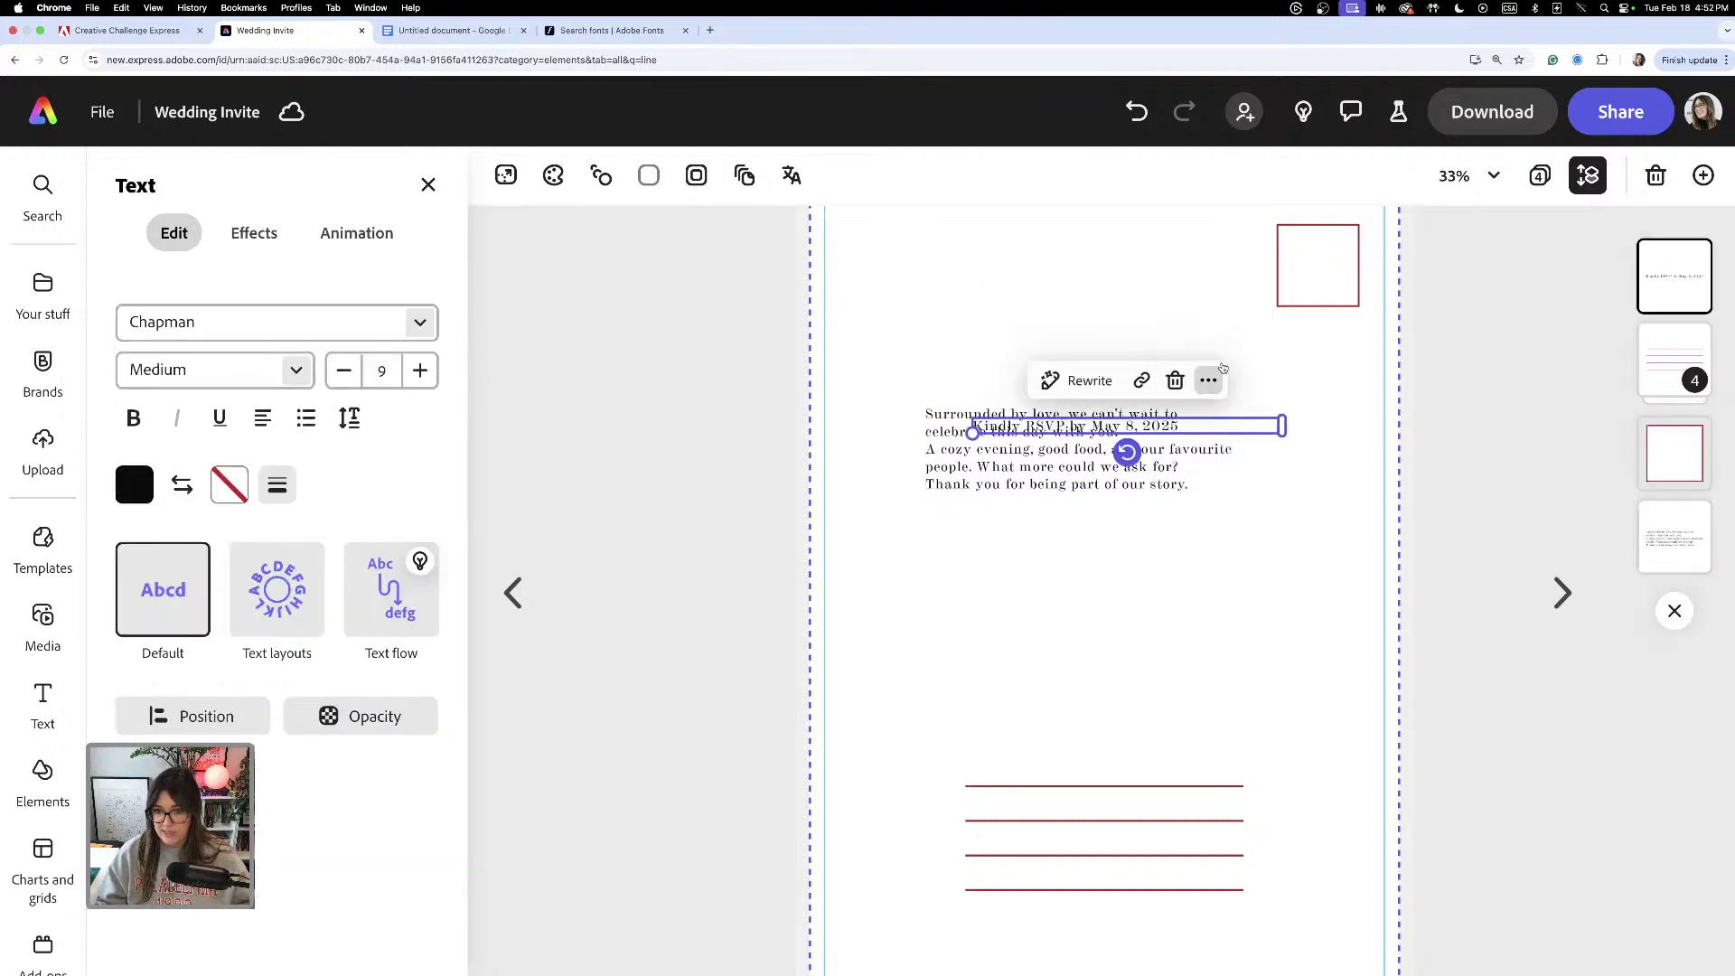
pyautogui.moveTo(1166, 427); pyautogui.dragTo(1153, 630)
pyautogui.click(1158, 701)
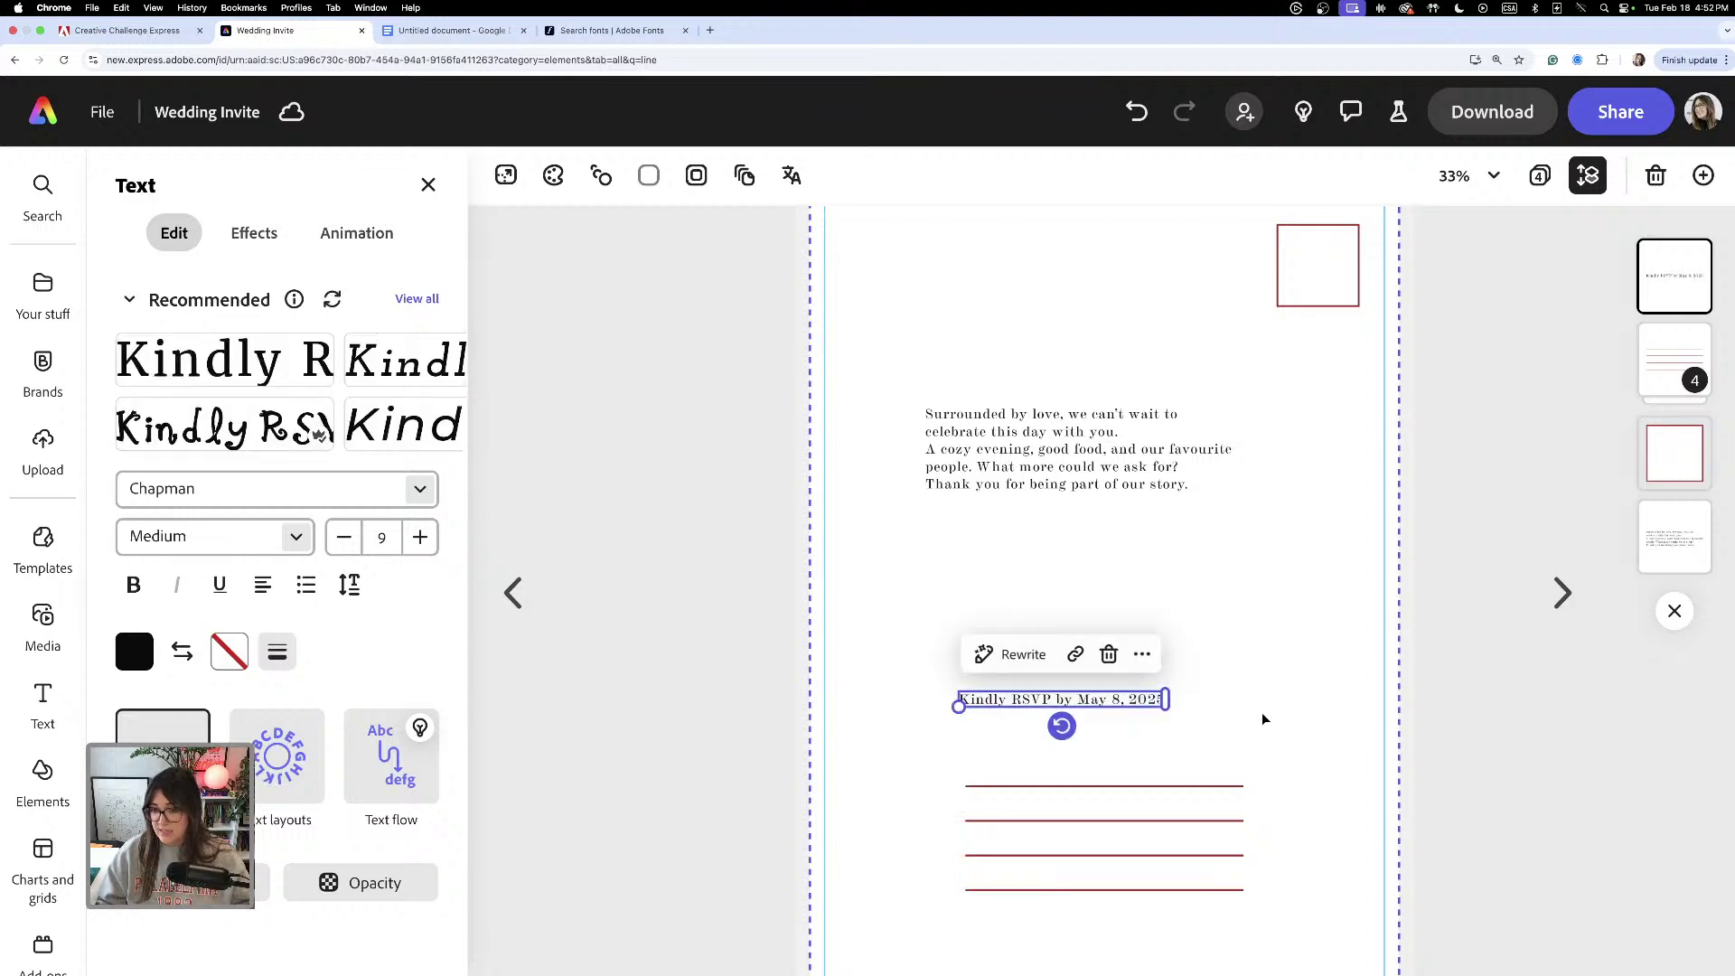
# - Enlarge the RSVP text to size 10 and align its left edge with the lines below
pyautogui.moveTo(1123, 706)
pyautogui.mouseDown()
pyautogui.moveTo(1160, 705)
pyautogui.moveTo(1142, 706)
pyautogui.mouseUp()
pyautogui.moveTo(977, 705); pyautogui.dragTo(948, 708)
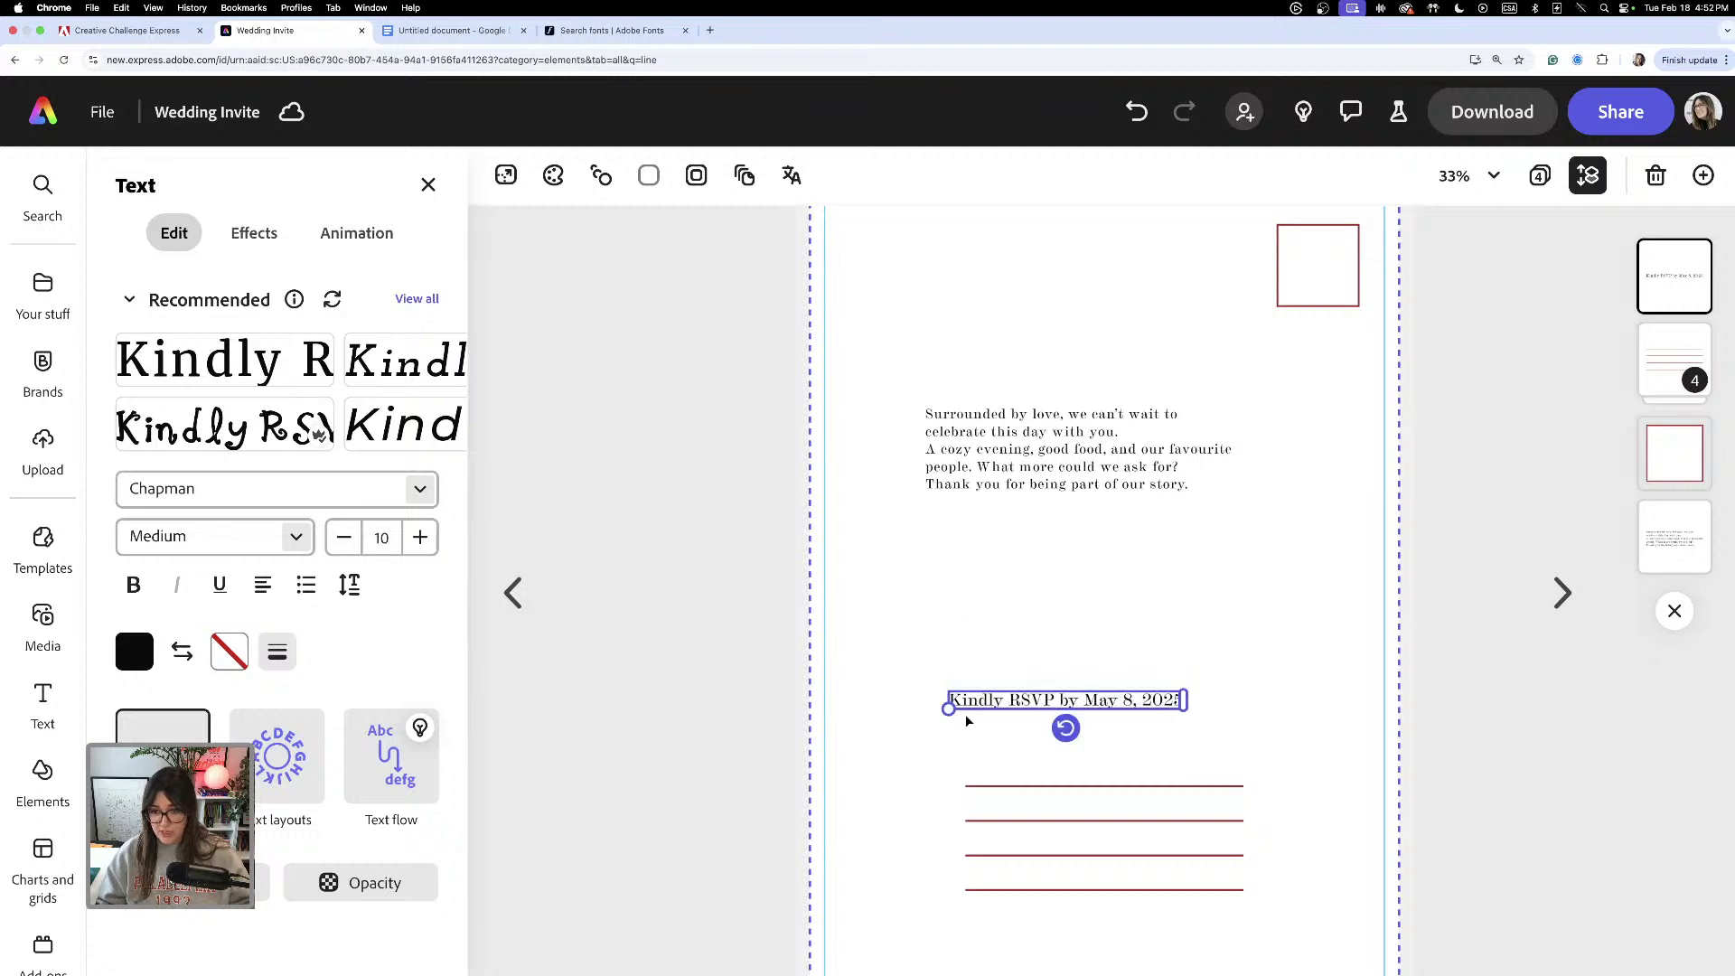
pyautogui.click(1271, 694)
pyautogui.moveTo(1145, 699); pyautogui.dragTo(1164, 703)
pyautogui.click(1281, 664)
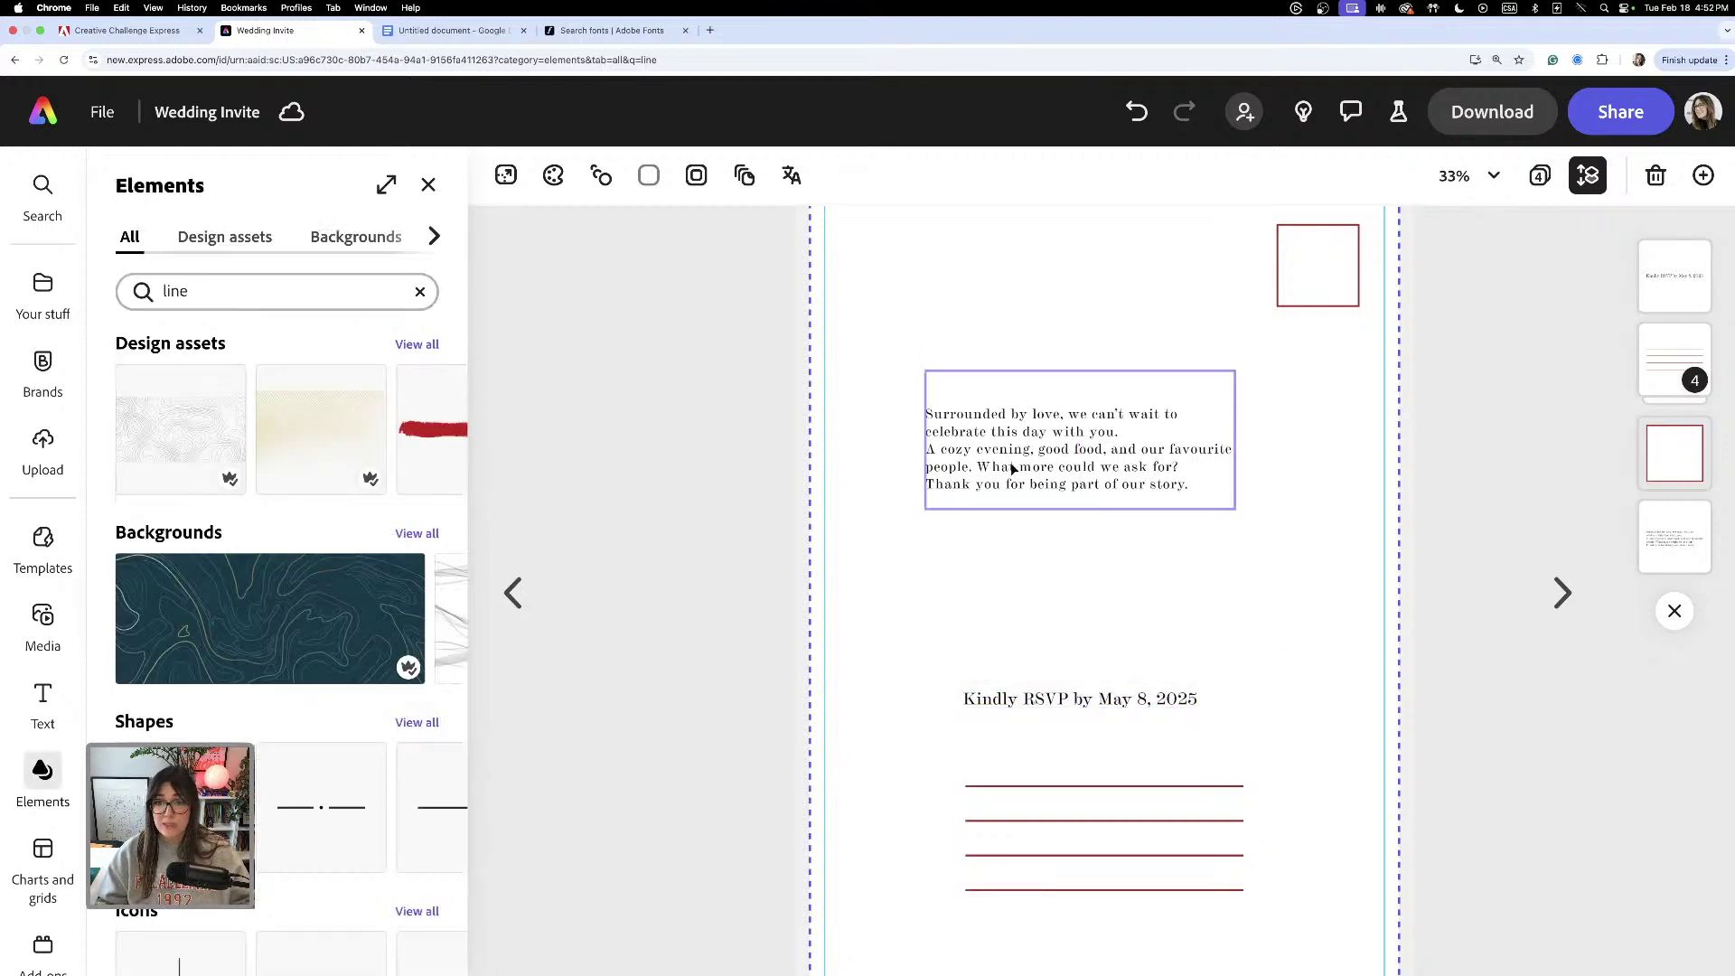
# - Separate the message text into three paragraphs with blank lines and center the block horizontally on the page
pyautogui.click(1075, 479)
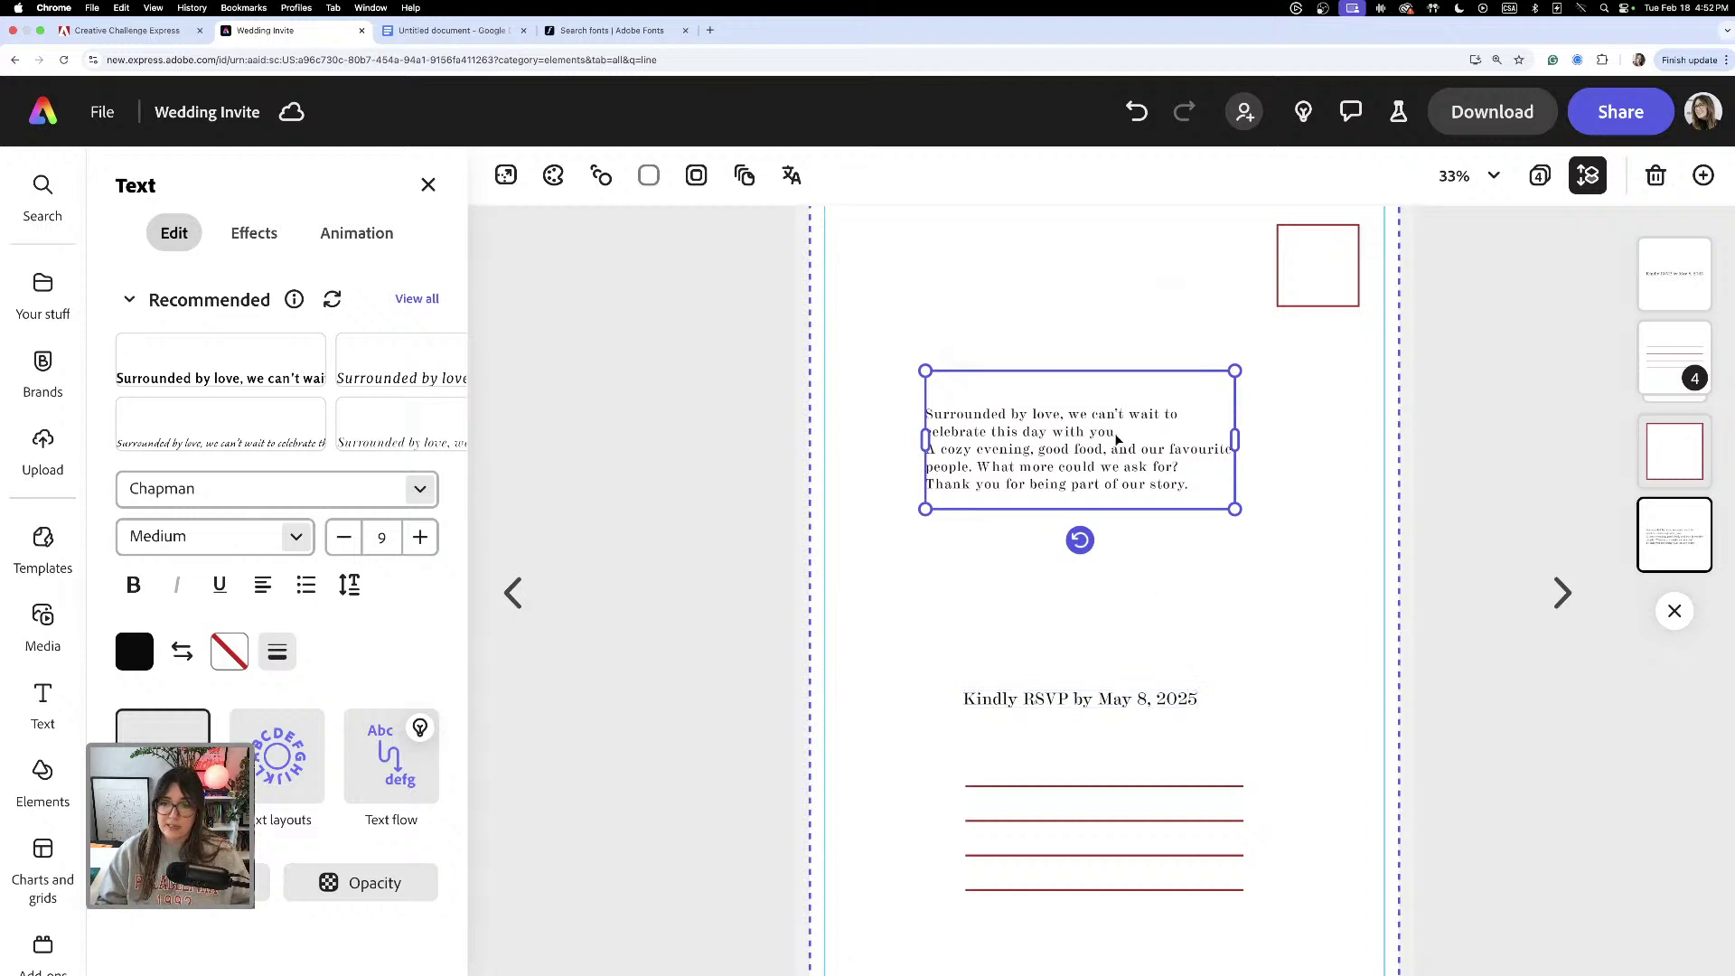
pyautogui.moveTo(1168, 476); pyautogui.dragTo(1141, 469)
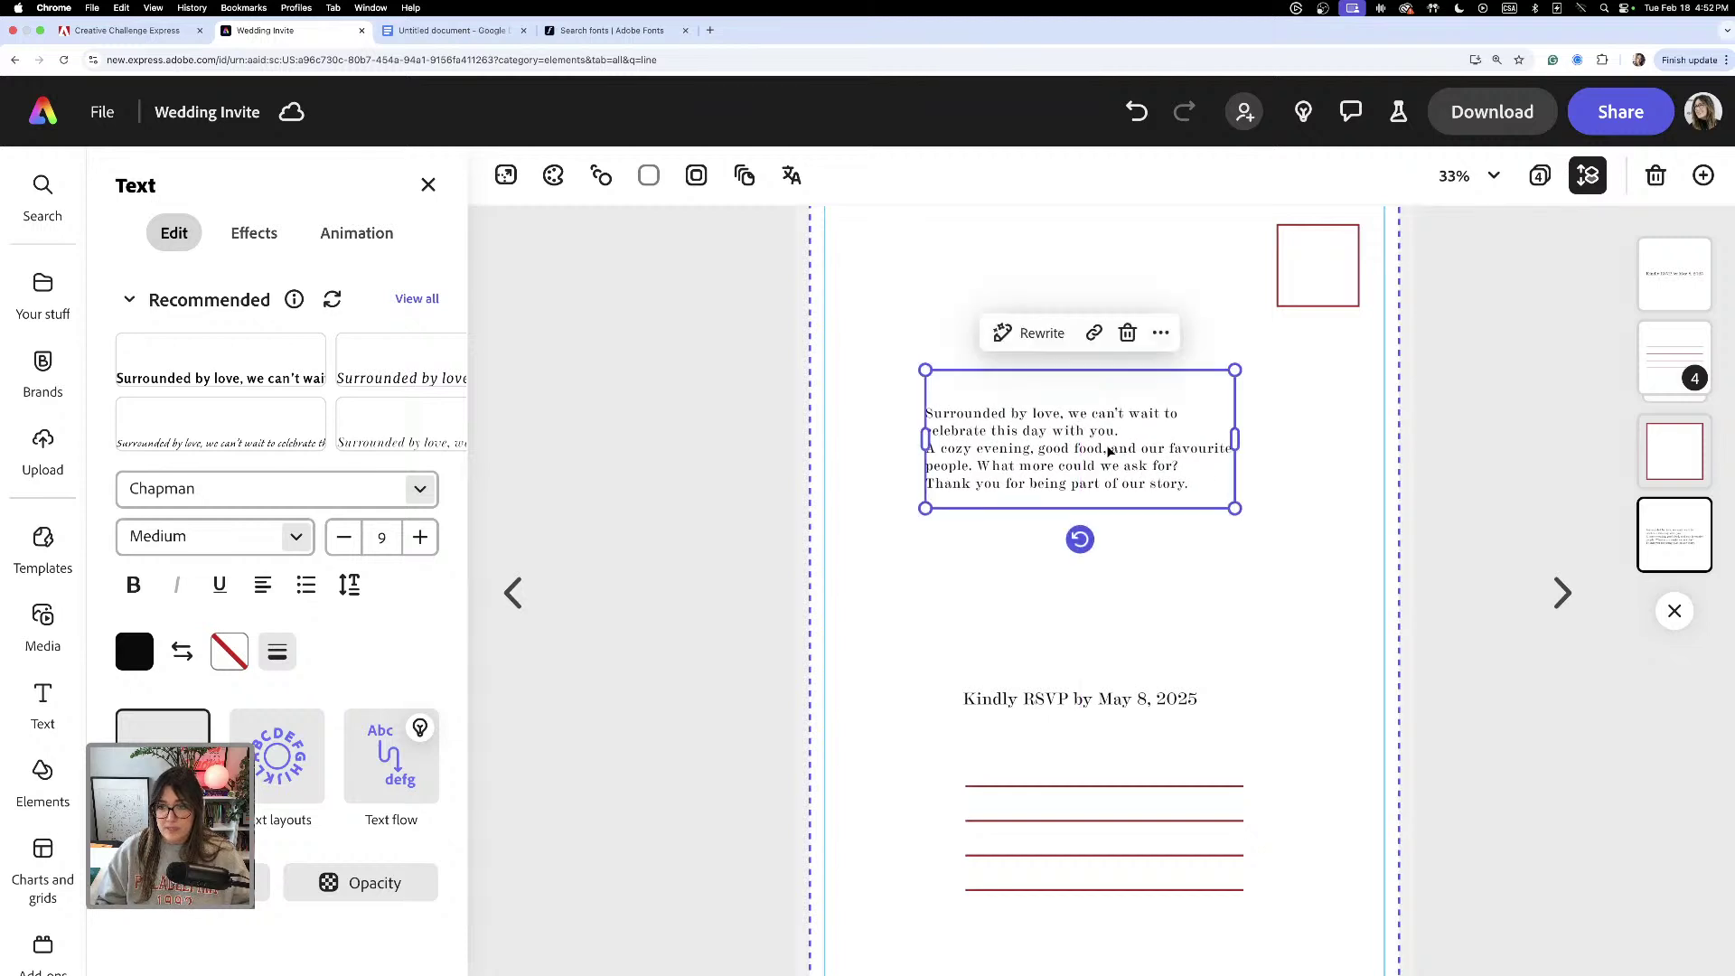
pyautogui.click(1132, 432)
pyautogui.press('Return')
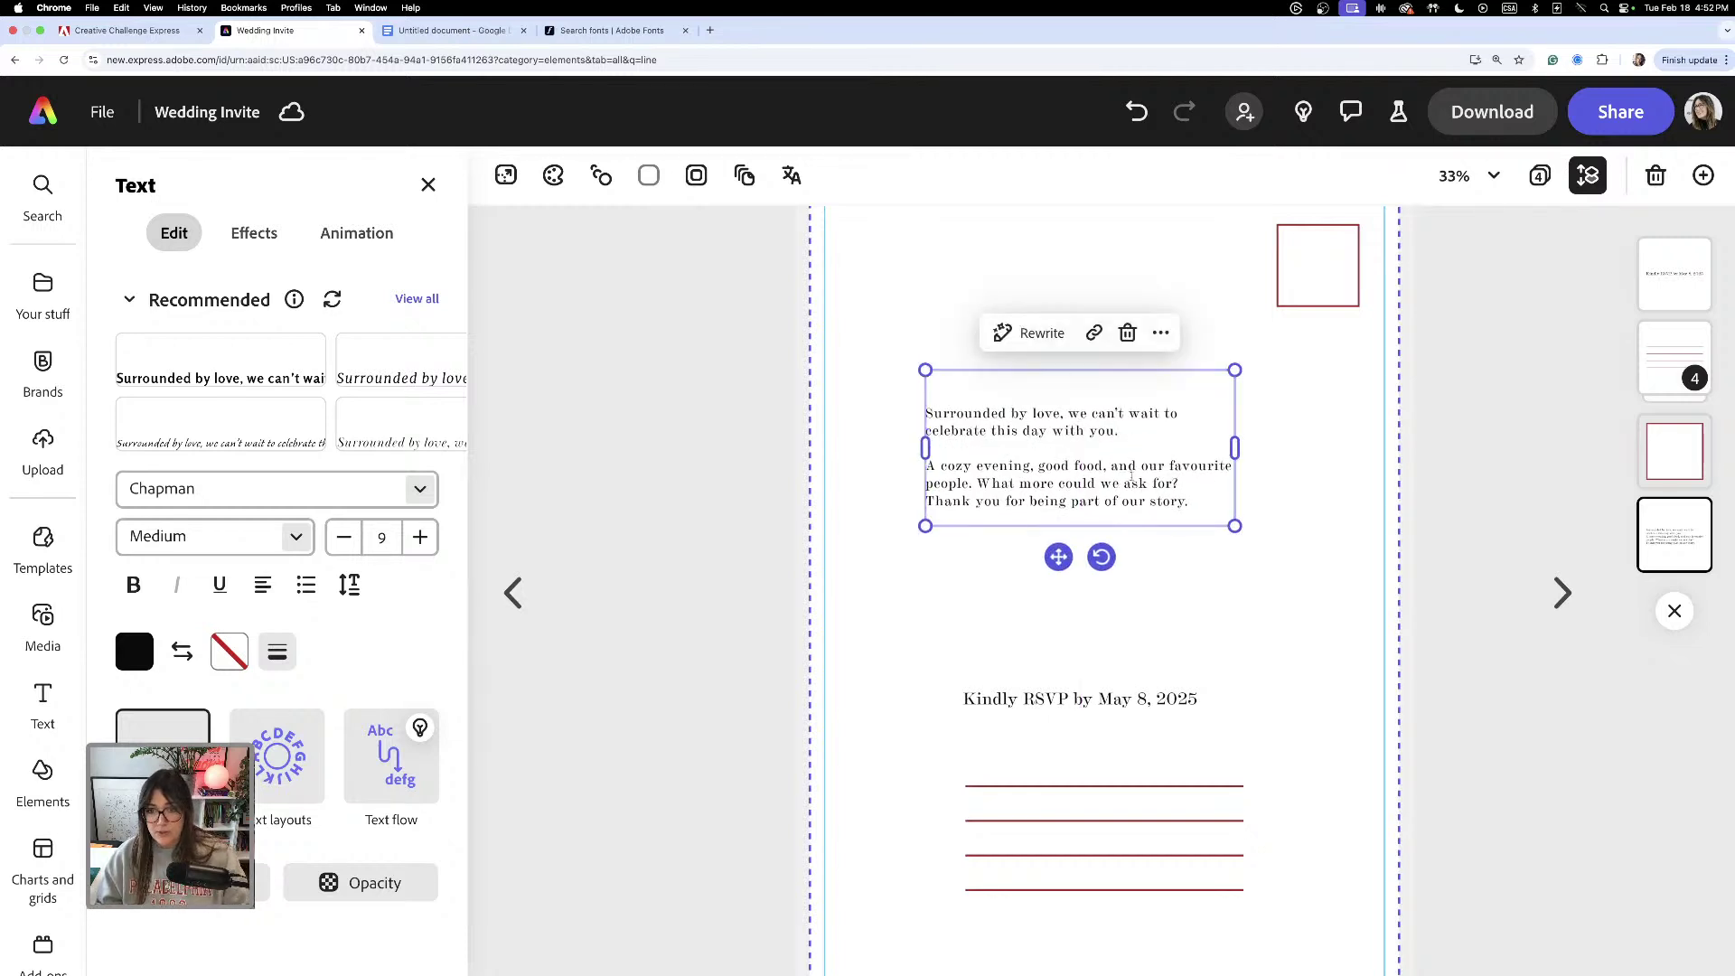
pyautogui.press('Return')
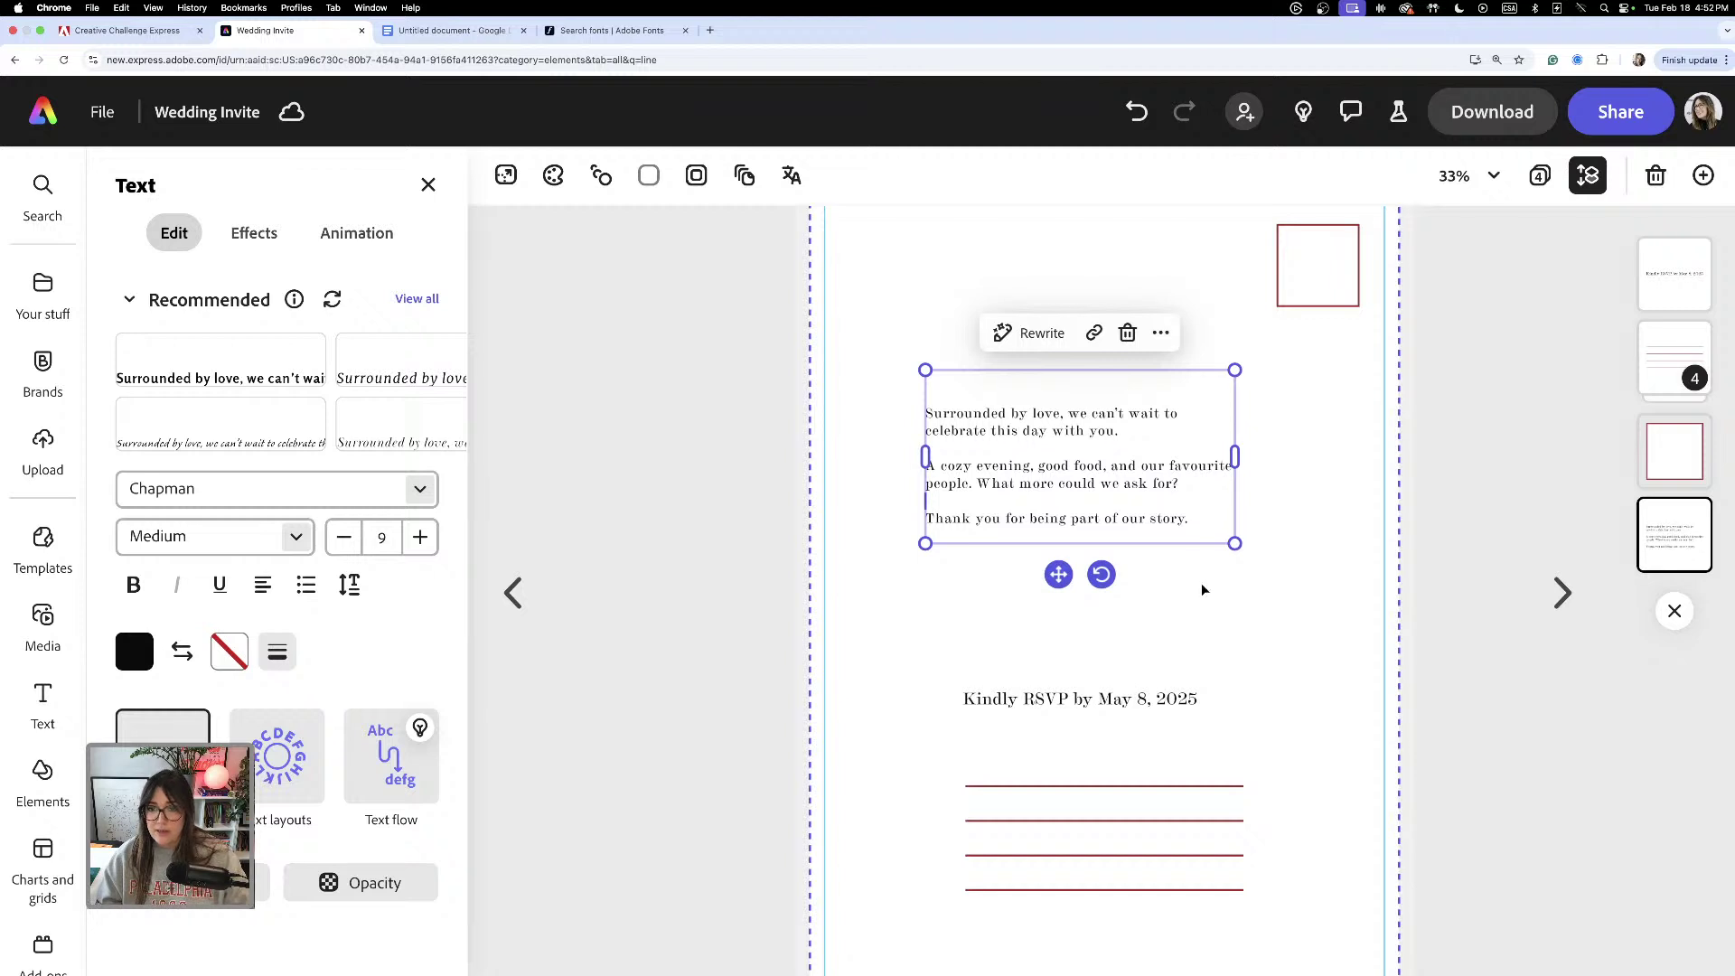
pyautogui.moveTo(1000, 425); pyautogui.dragTo(1022, 424)
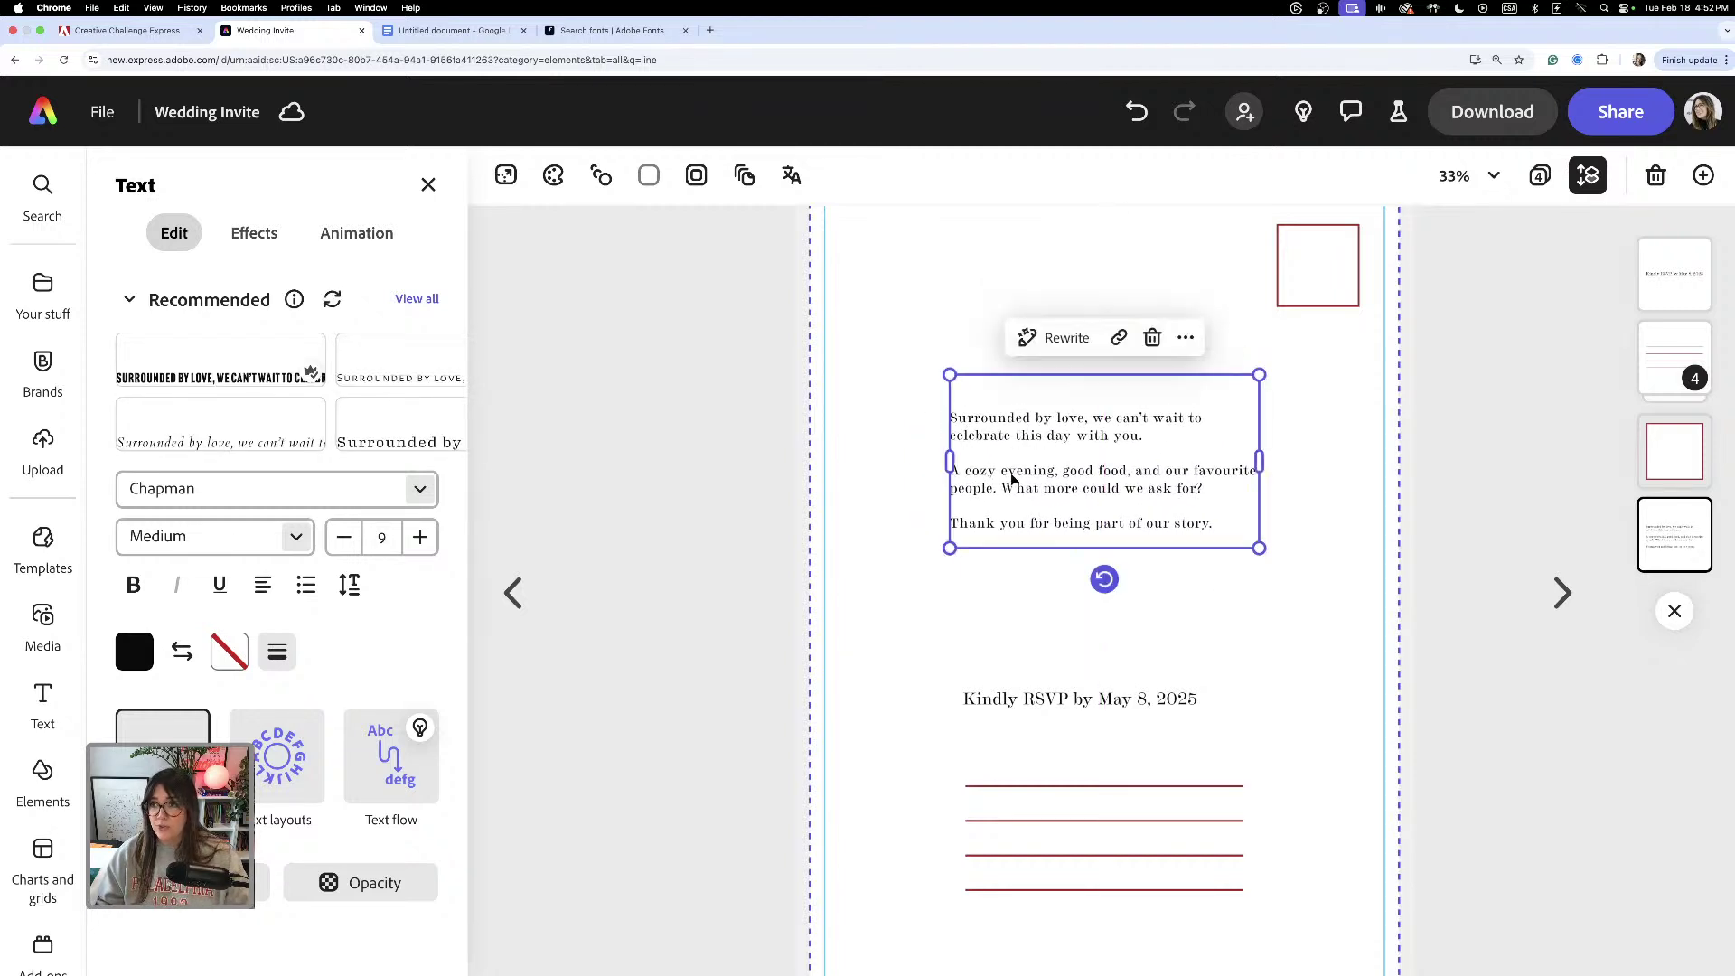
# - Enlarge the RSVP text to size 12 and center it above the four lines
pyautogui.click(1101, 696)
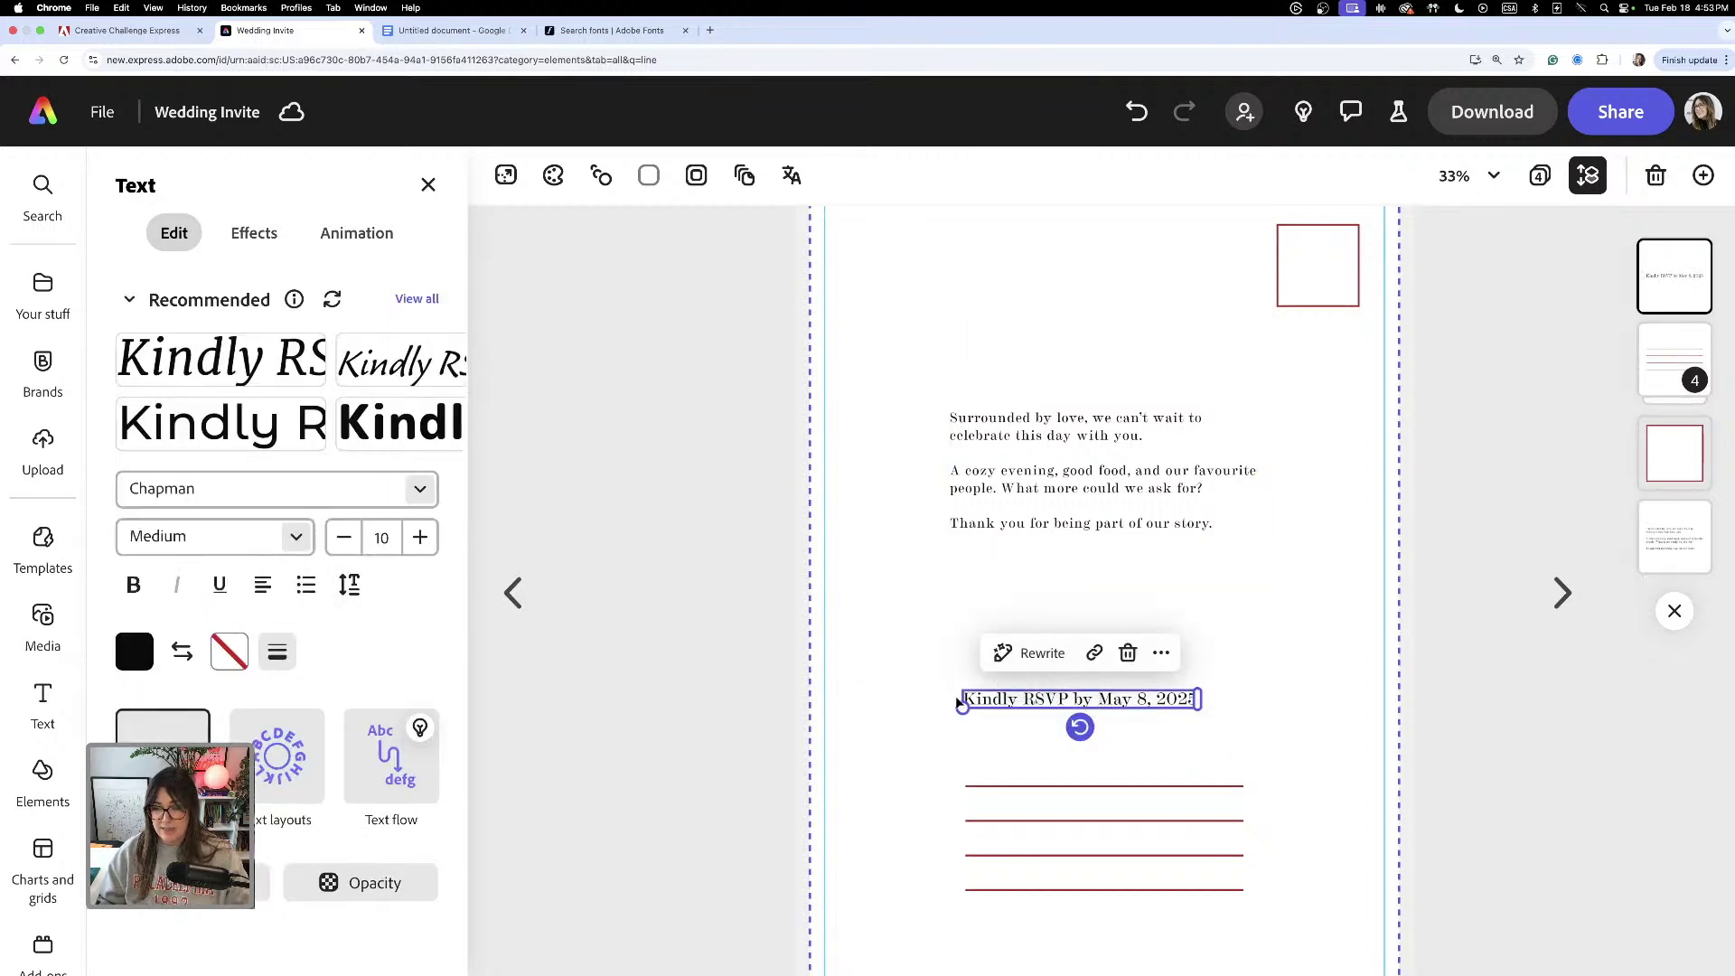
pyautogui.moveTo(963, 707); pyautogui.dragTo(912, 709)
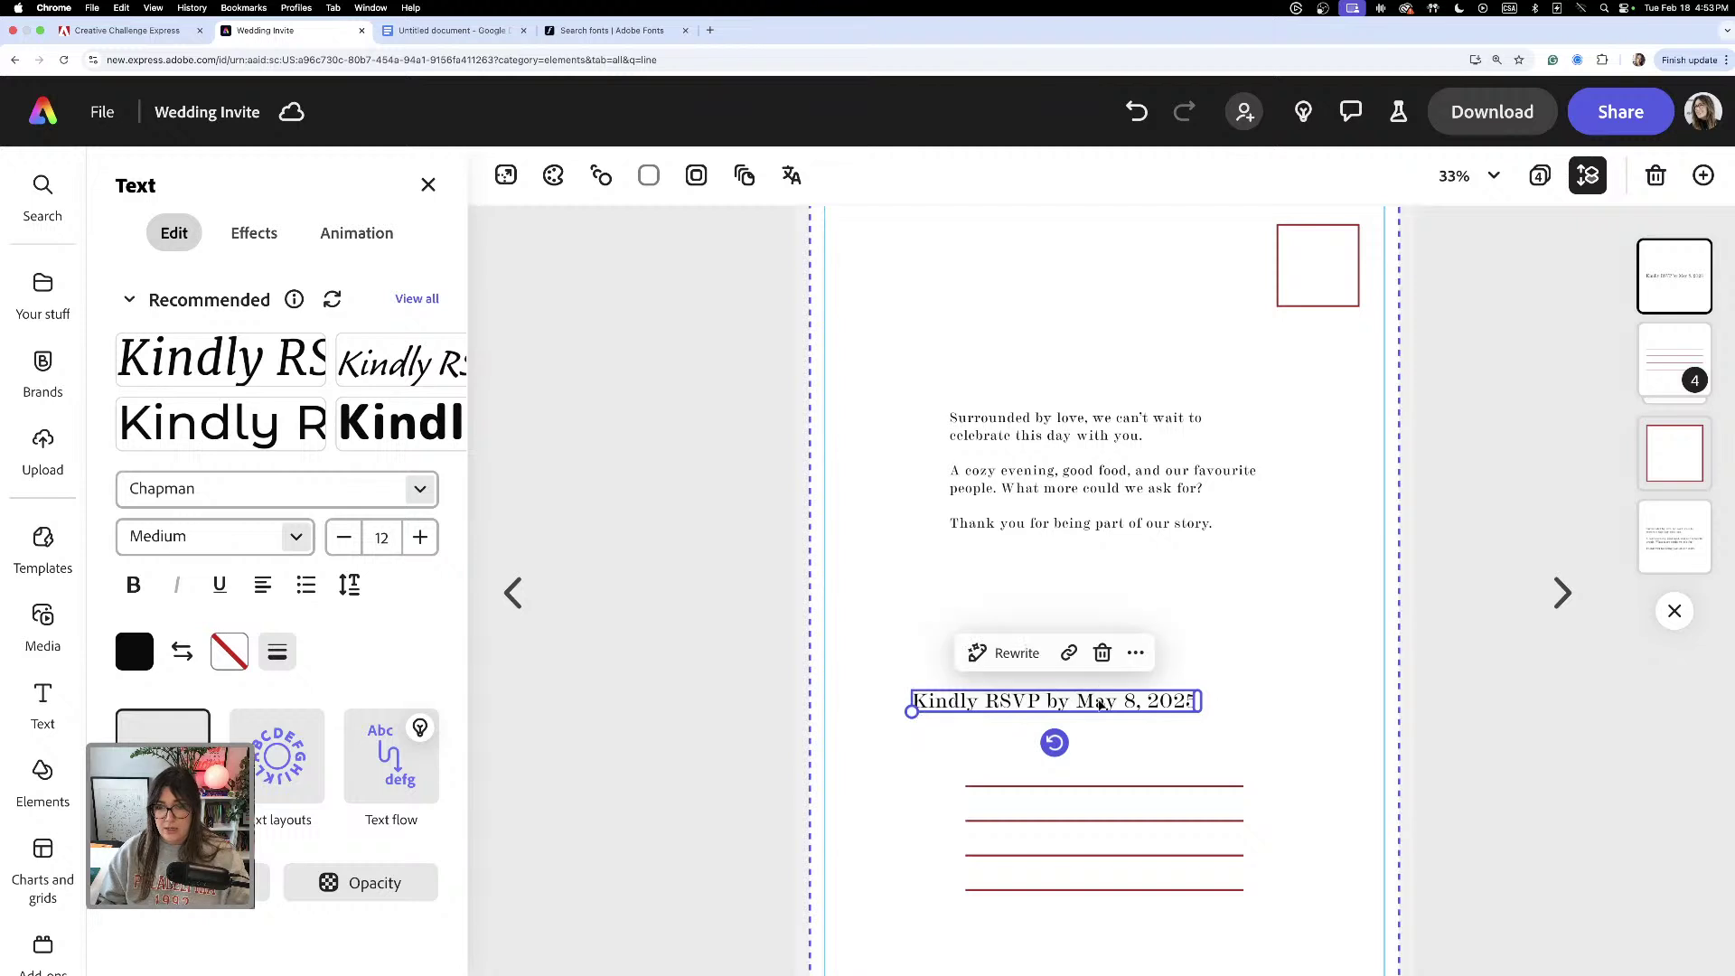
pyautogui.moveTo(1098, 701)
pyautogui.mouseDown()
pyautogui.moveTo(1155, 696)
pyautogui.moveTo(1131, 701)
pyautogui.mouseUp()
pyautogui.click(1260, 661)
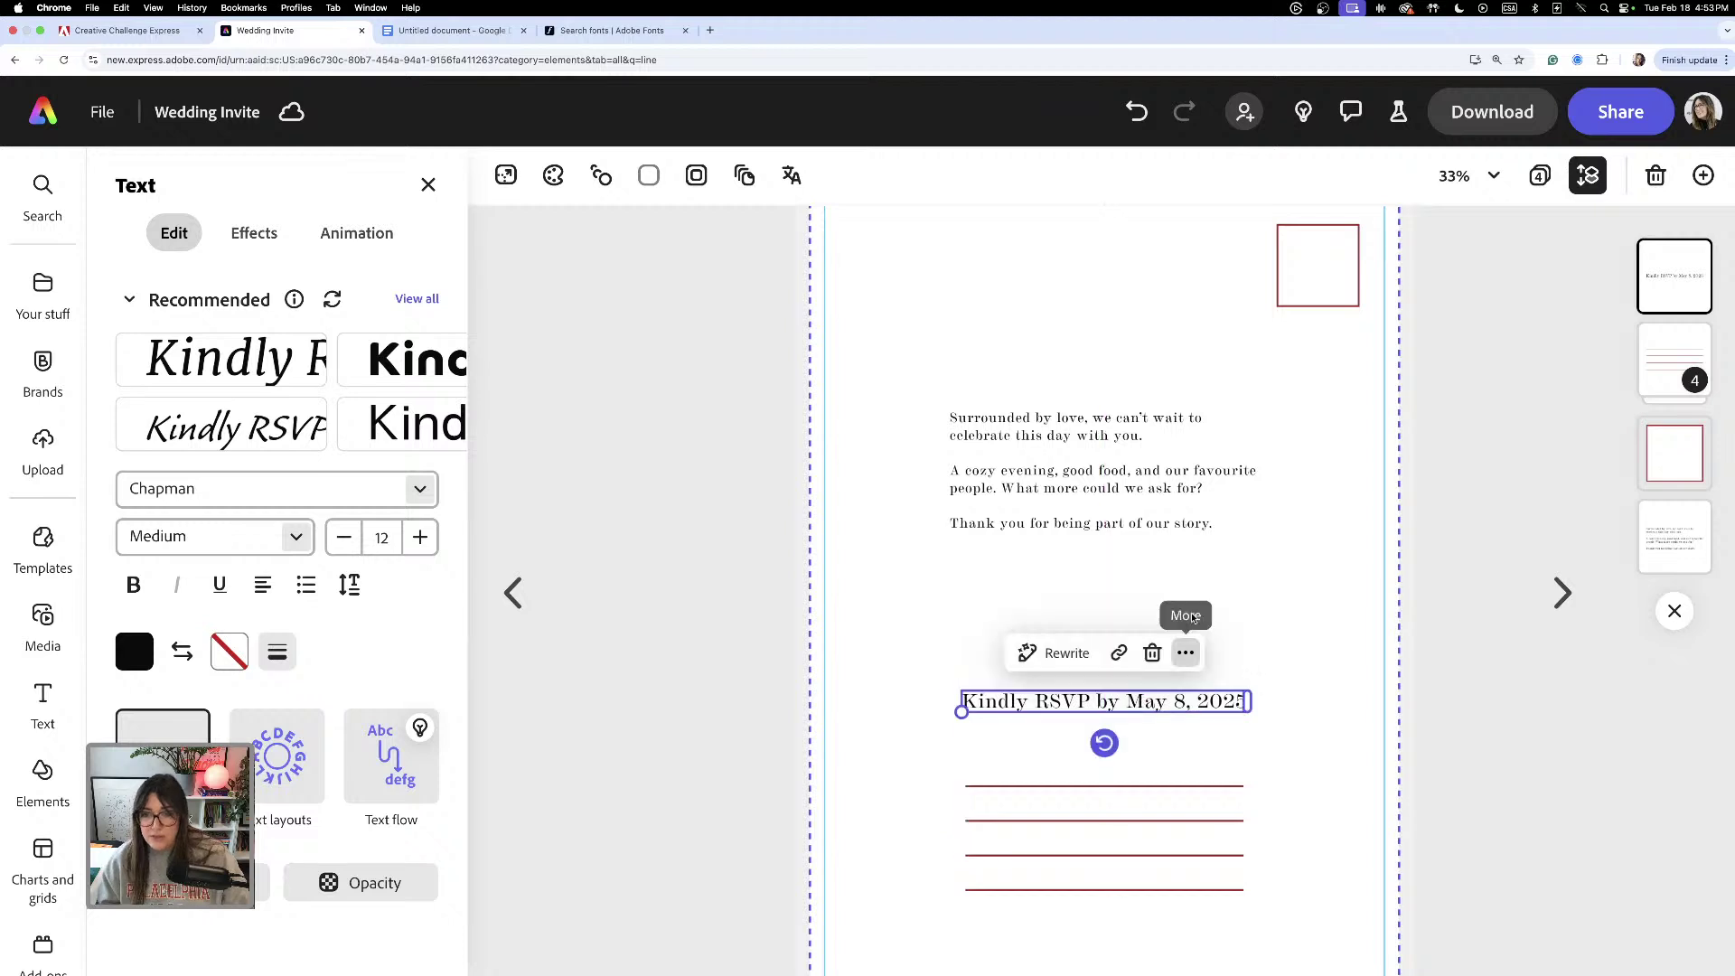
# - Remove the empty lines above "Surrounded by love" at the start of the message text
pyautogui.click(1146, 524)
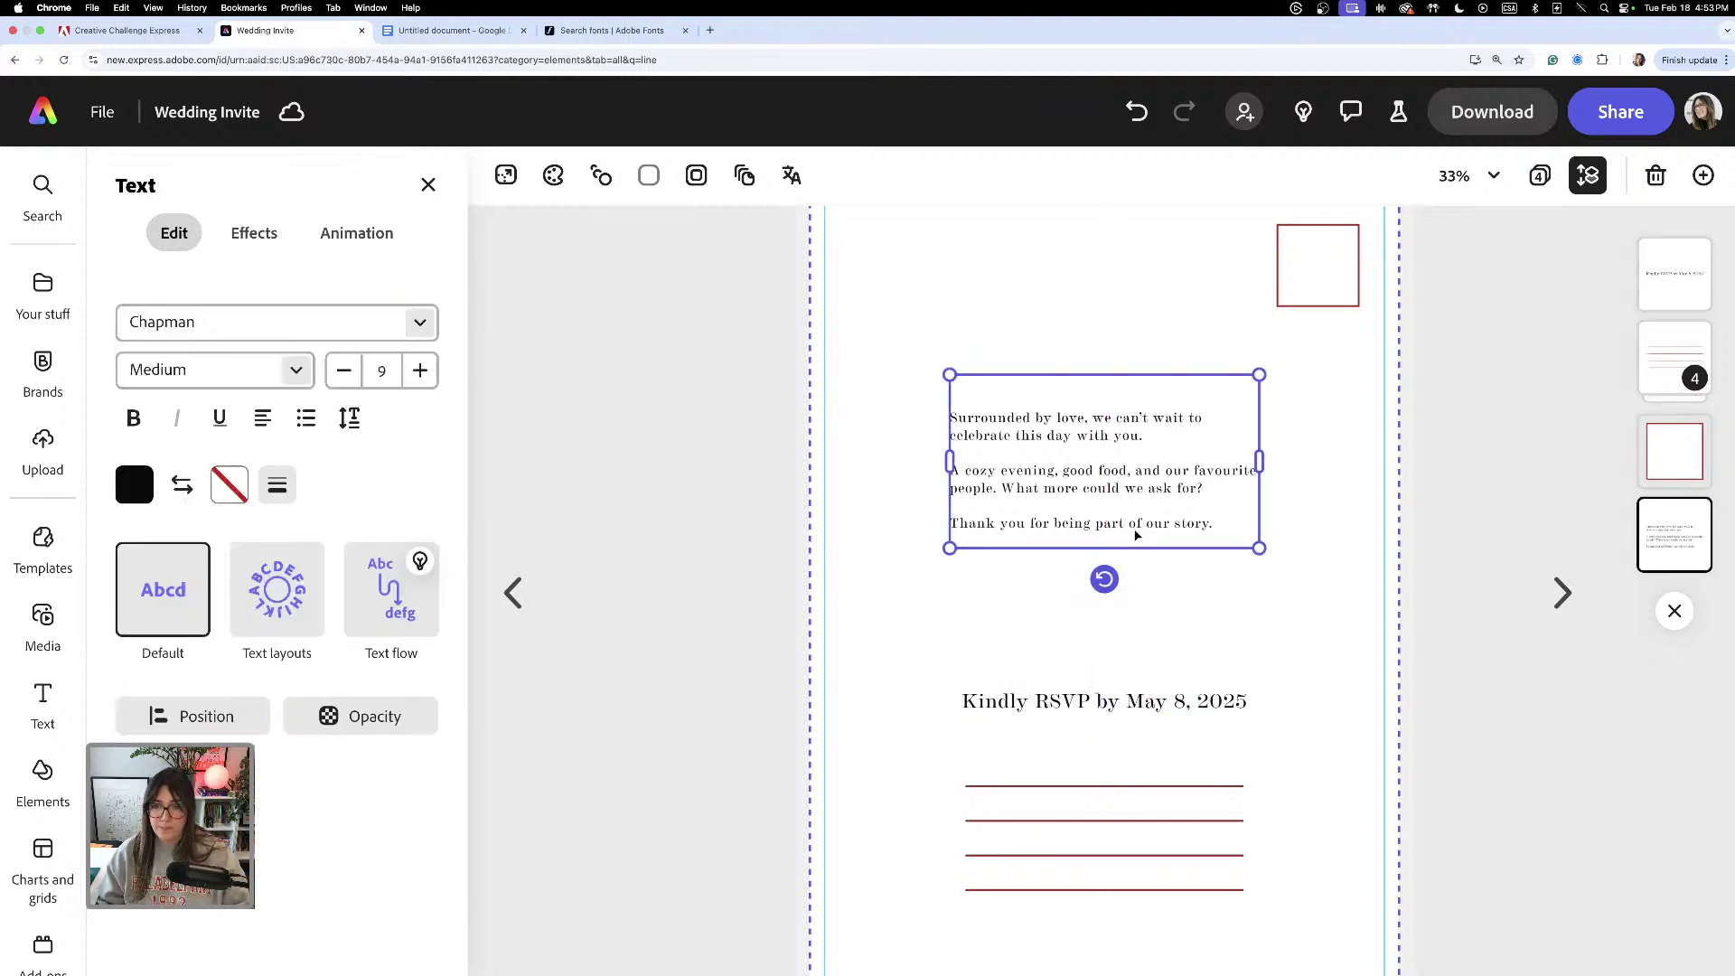
pyautogui.doubleClick(967, 423)
pyautogui.click(954, 418)
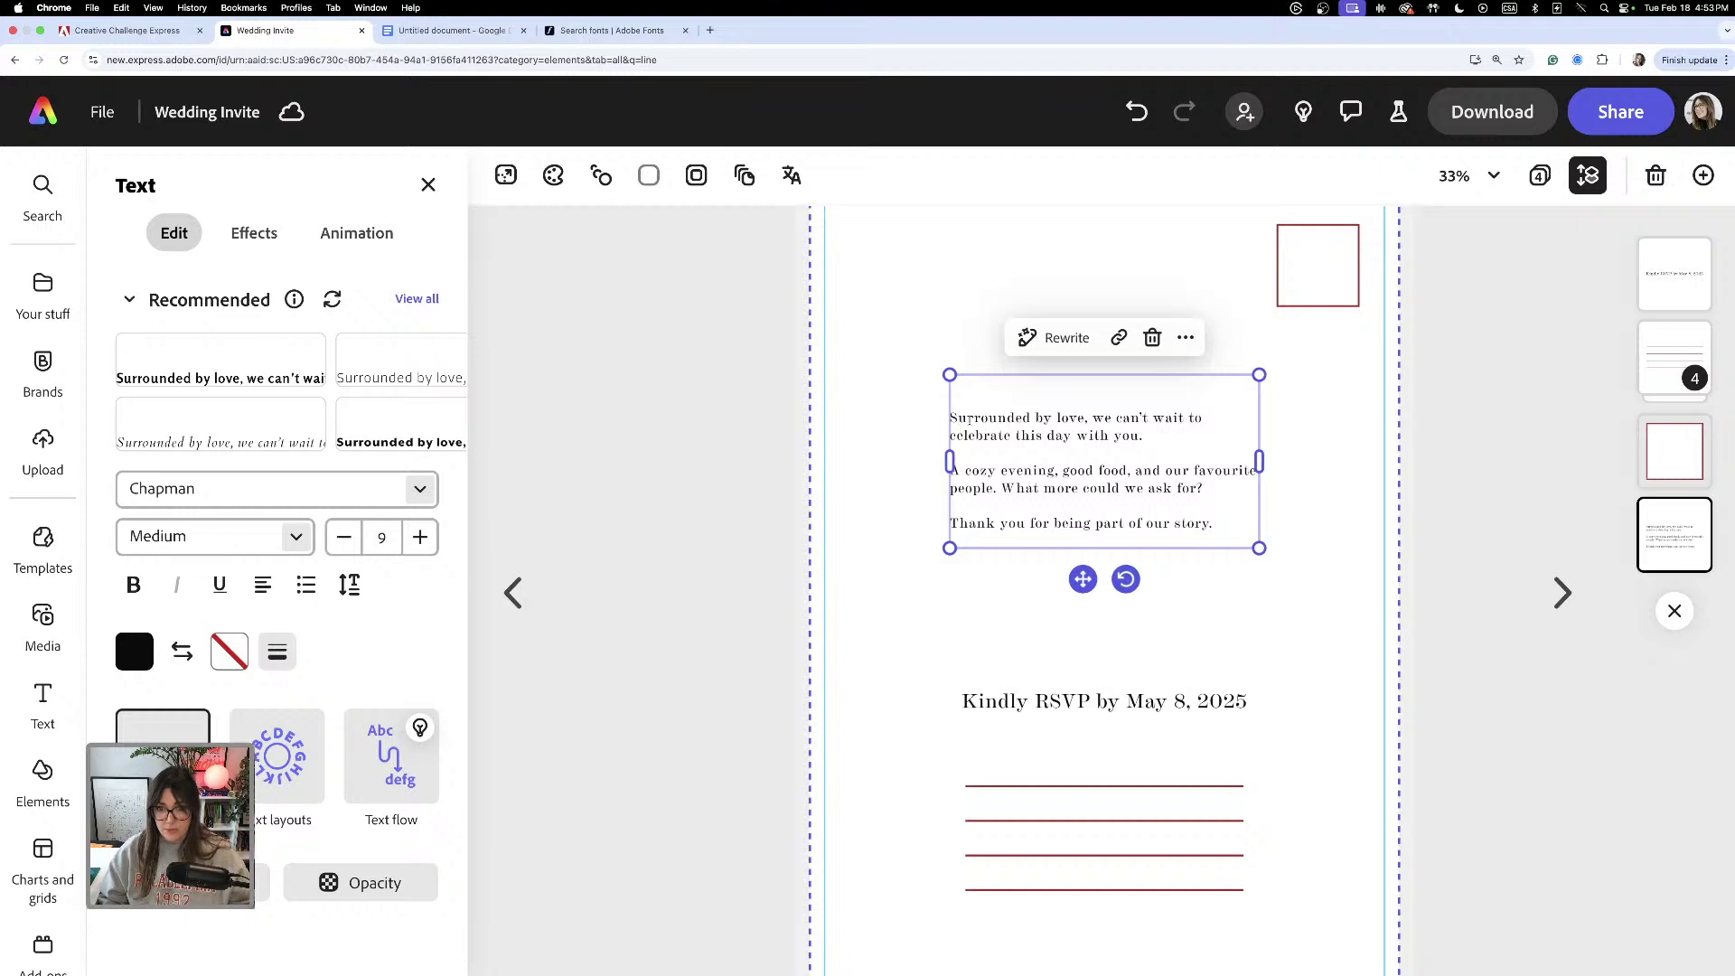
pyautogui.press('BackSpace')
pyautogui.press('BackSpace')
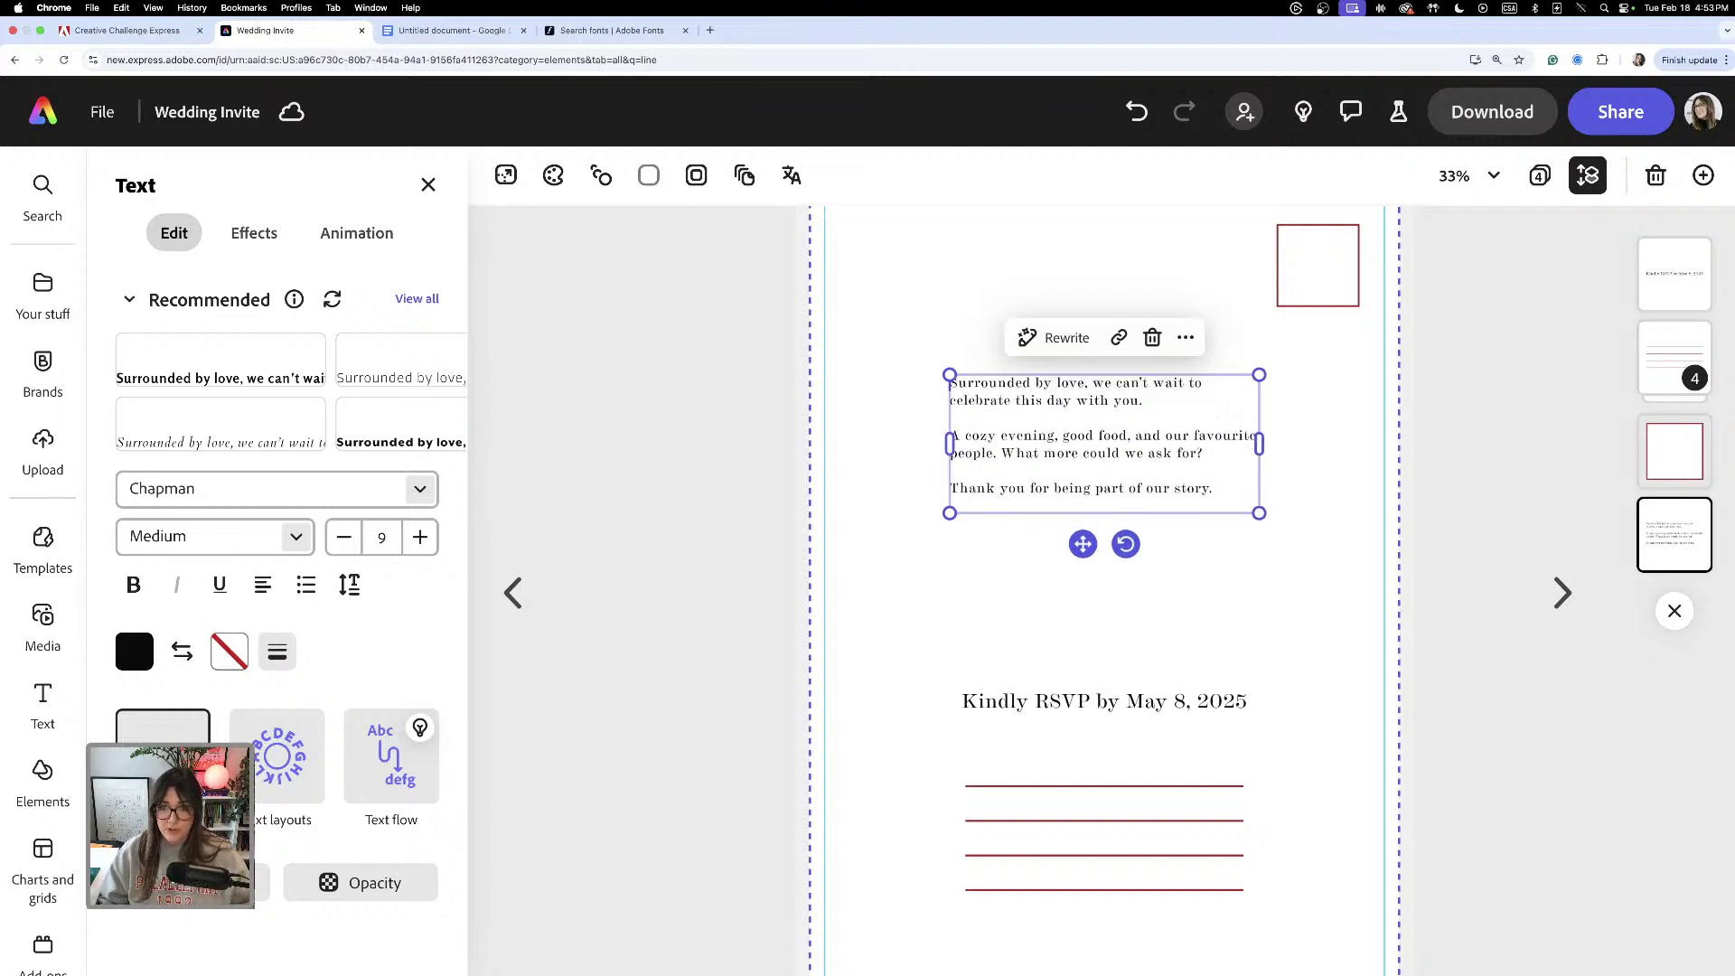
# - Increase the font size of the three-paragraph message text to 12
pyautogui.click(1152, 705)
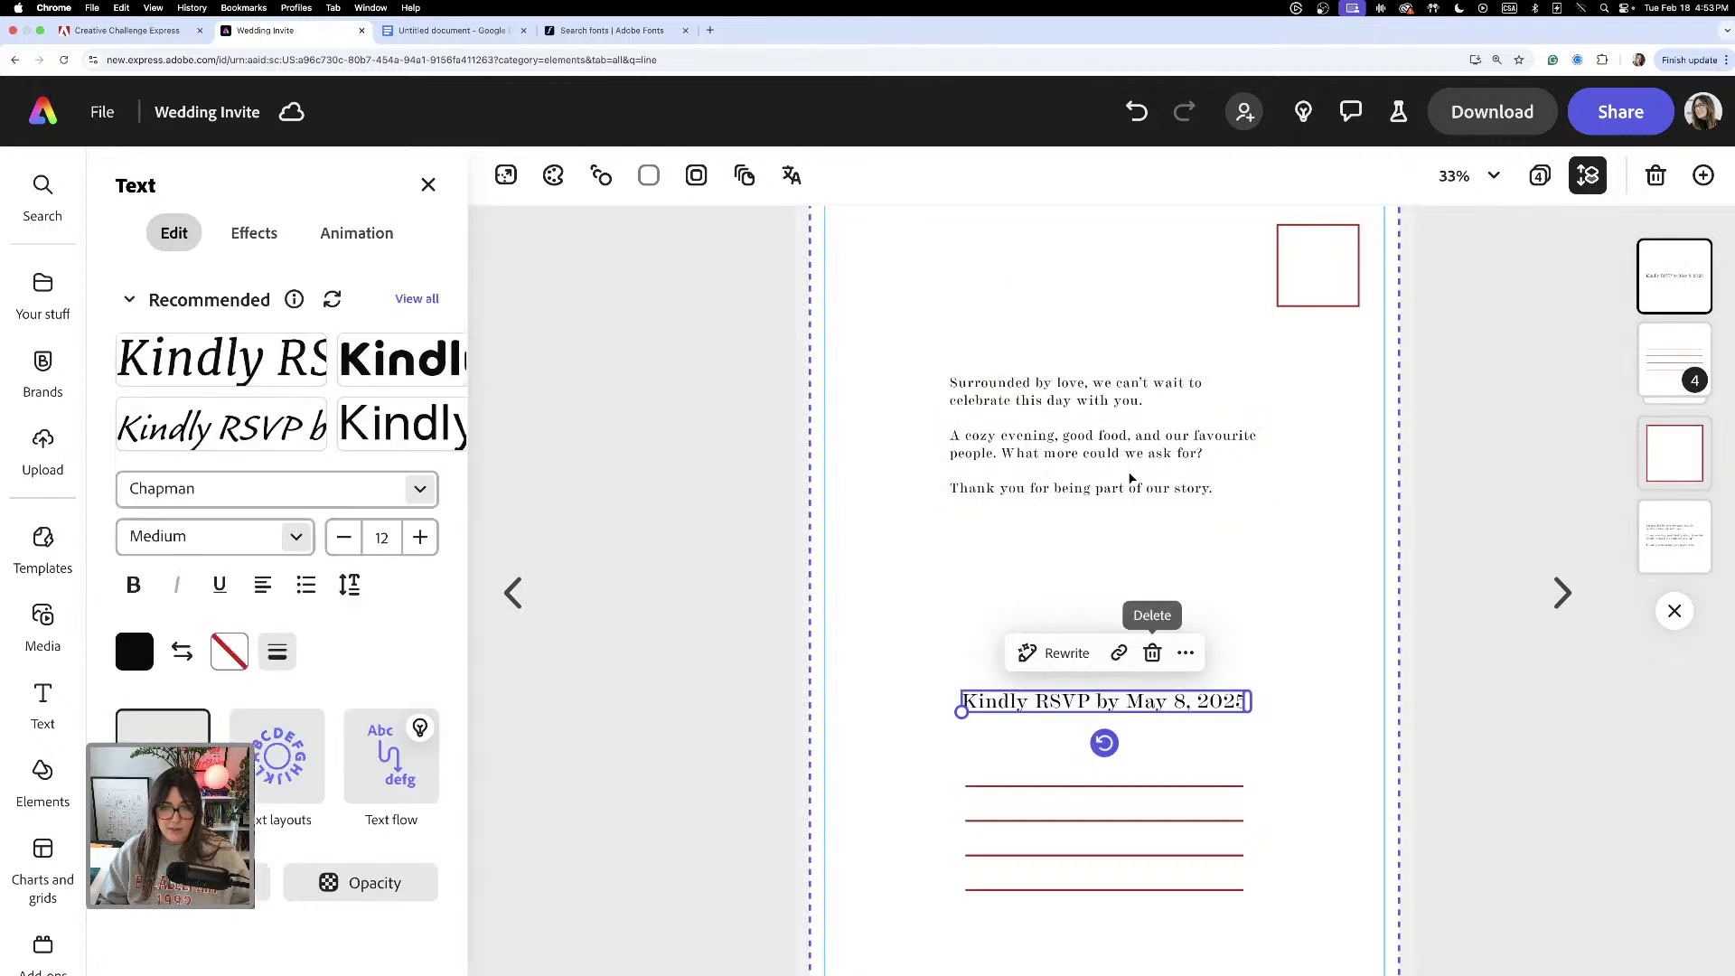
pyautogui.click(1130, 479)
pyautogui.click(379, 536)
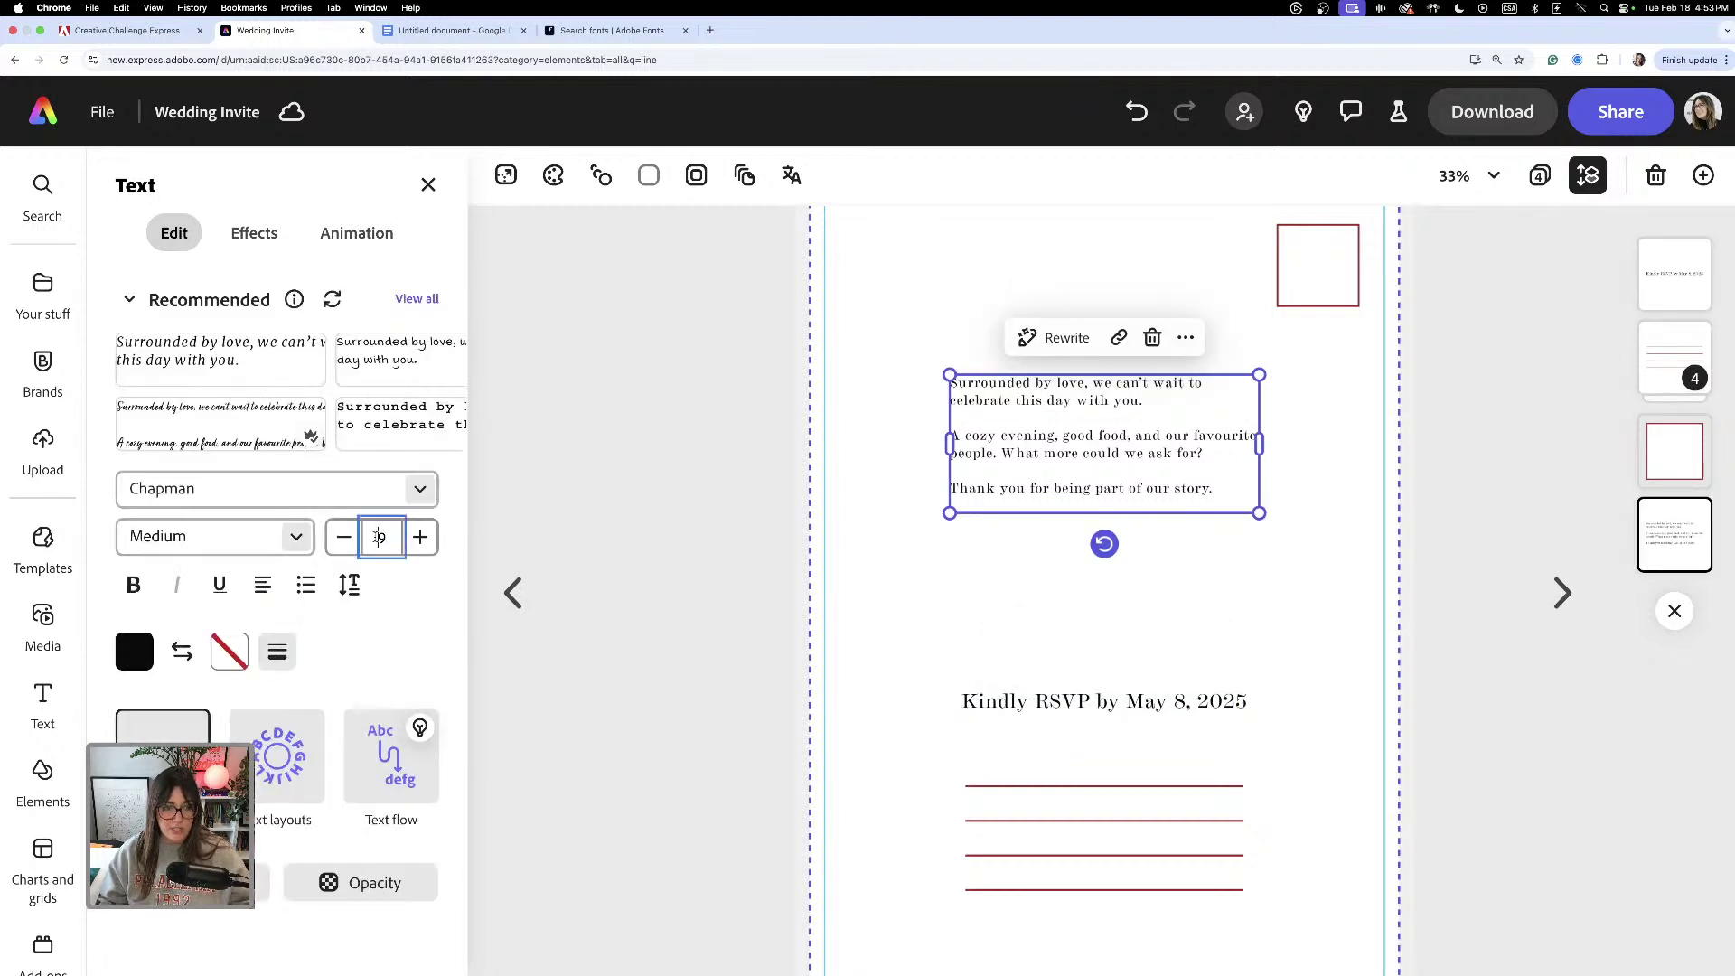
pyautogui.click(386, 537)
pyautogui.write('12')
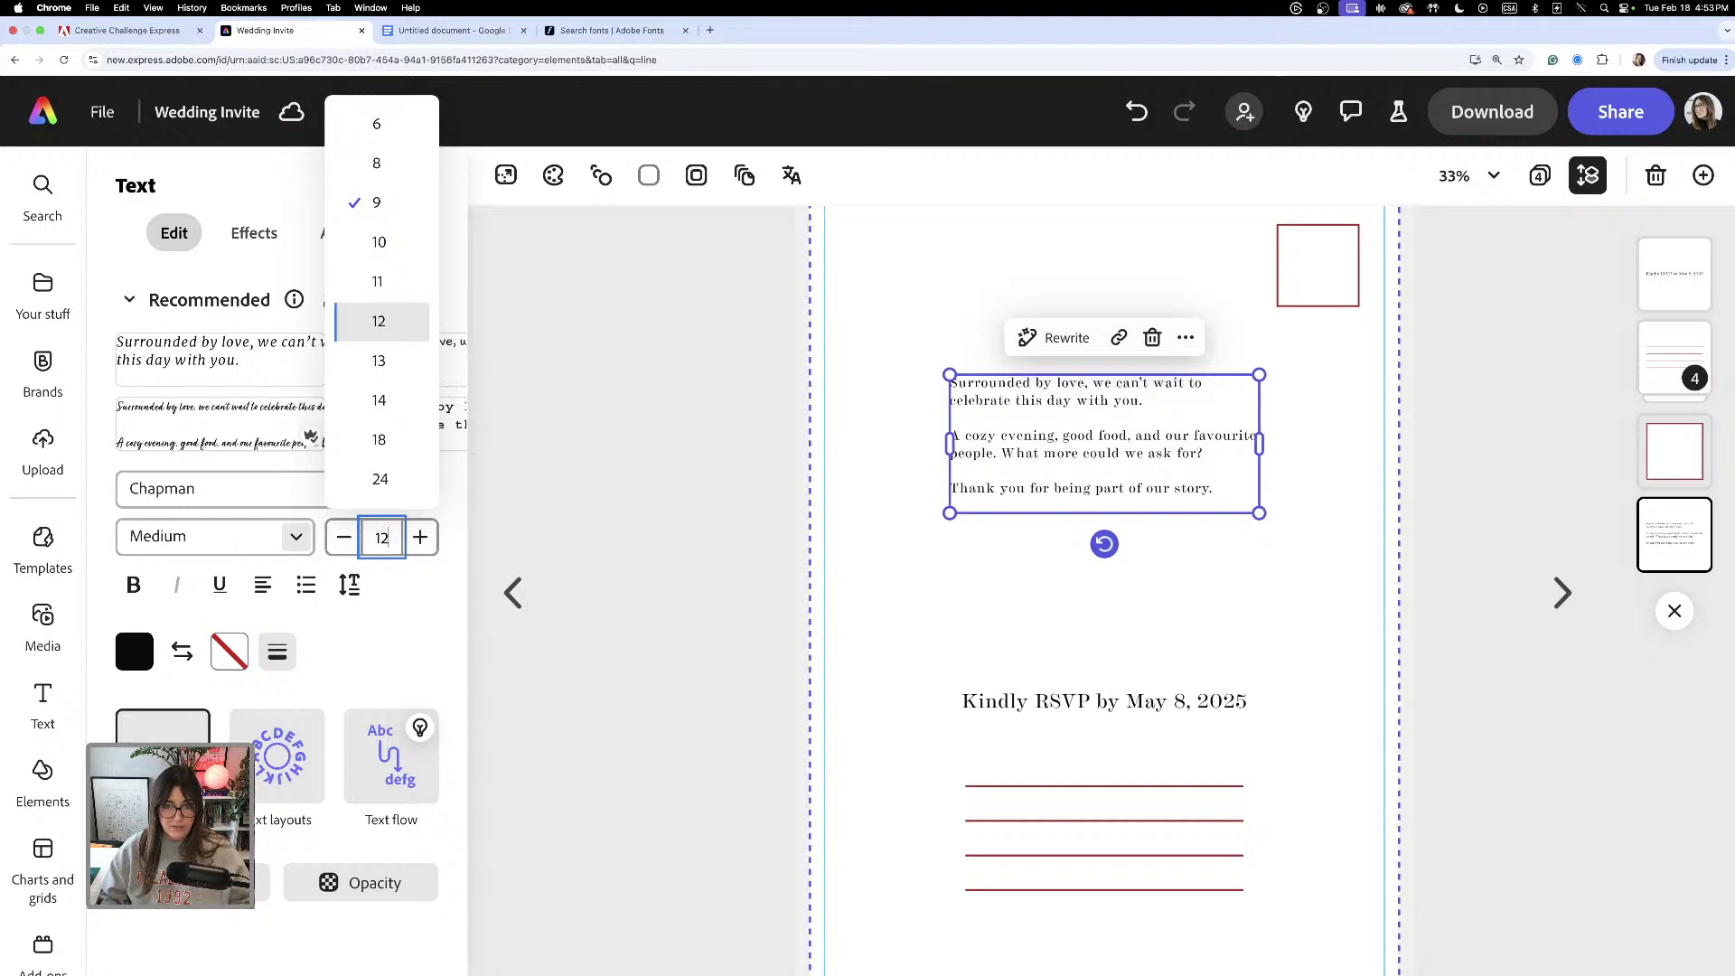
pyautogui.press('Return')
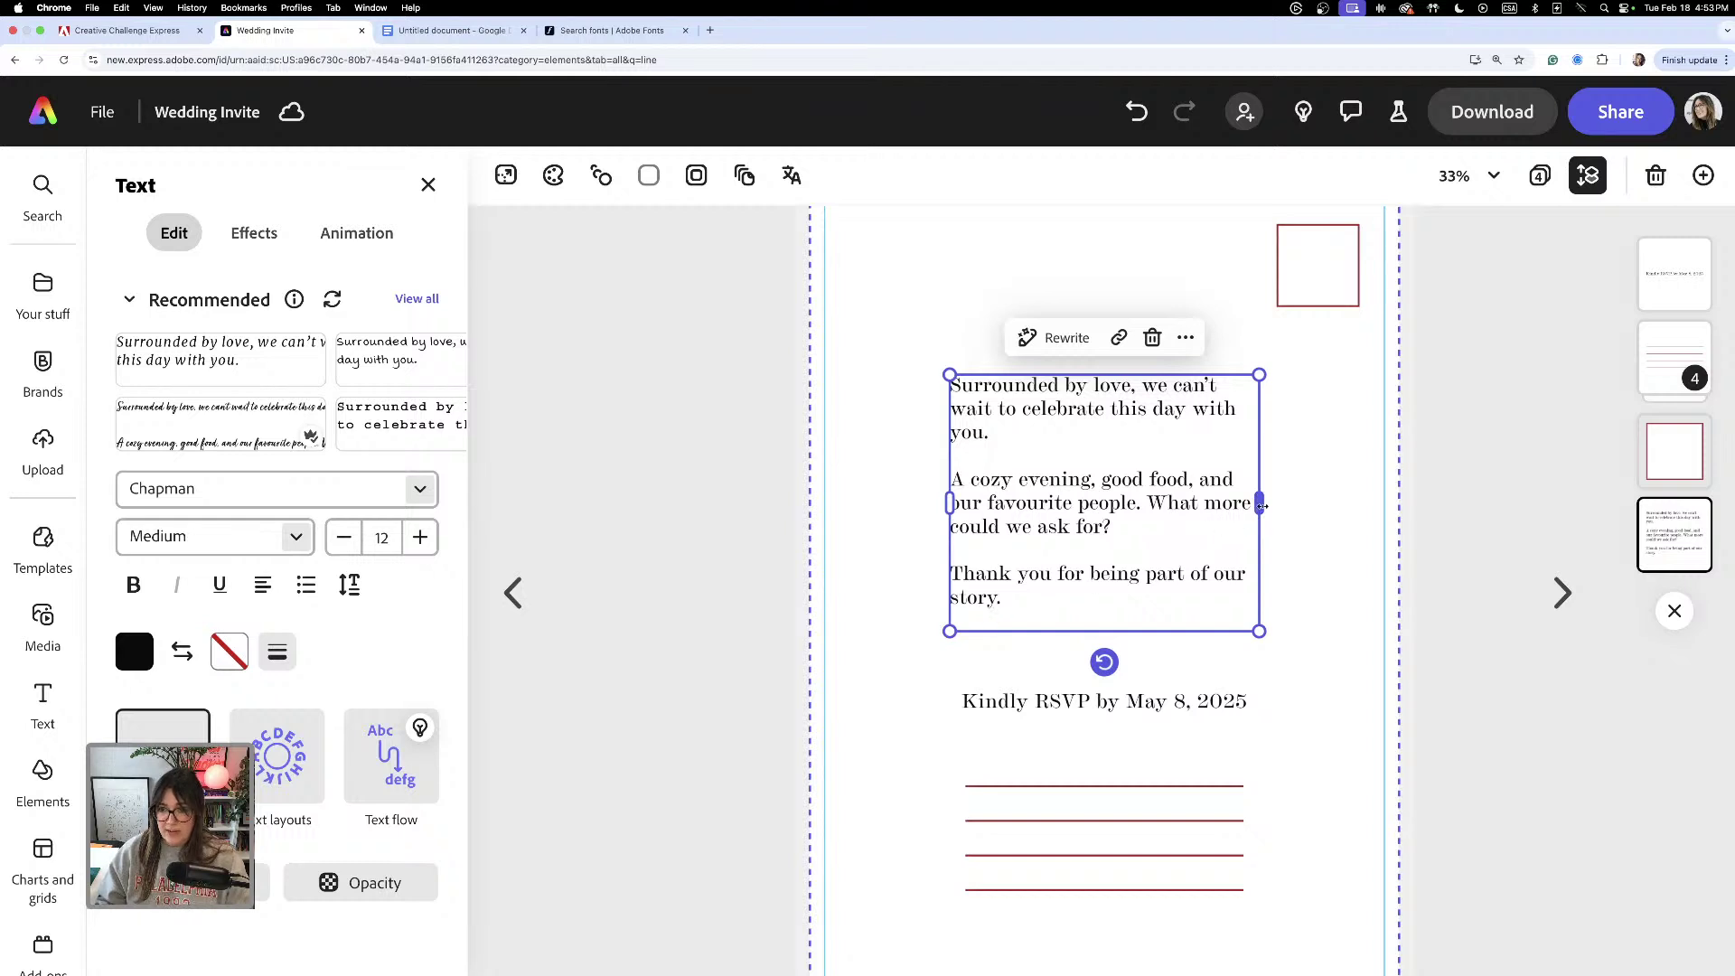
# - Widen the message text box and add line breaks after "What more could" and "we can't wait"
pyautogui.moveTo(1263, 506)
pyautogui.mouseDown()
pyautogui.moveTo(1311, 505)
pyautogui.moveTo(1277, 478)
pyautogui.mouseUp()
pyautogui.click(1277, 479)
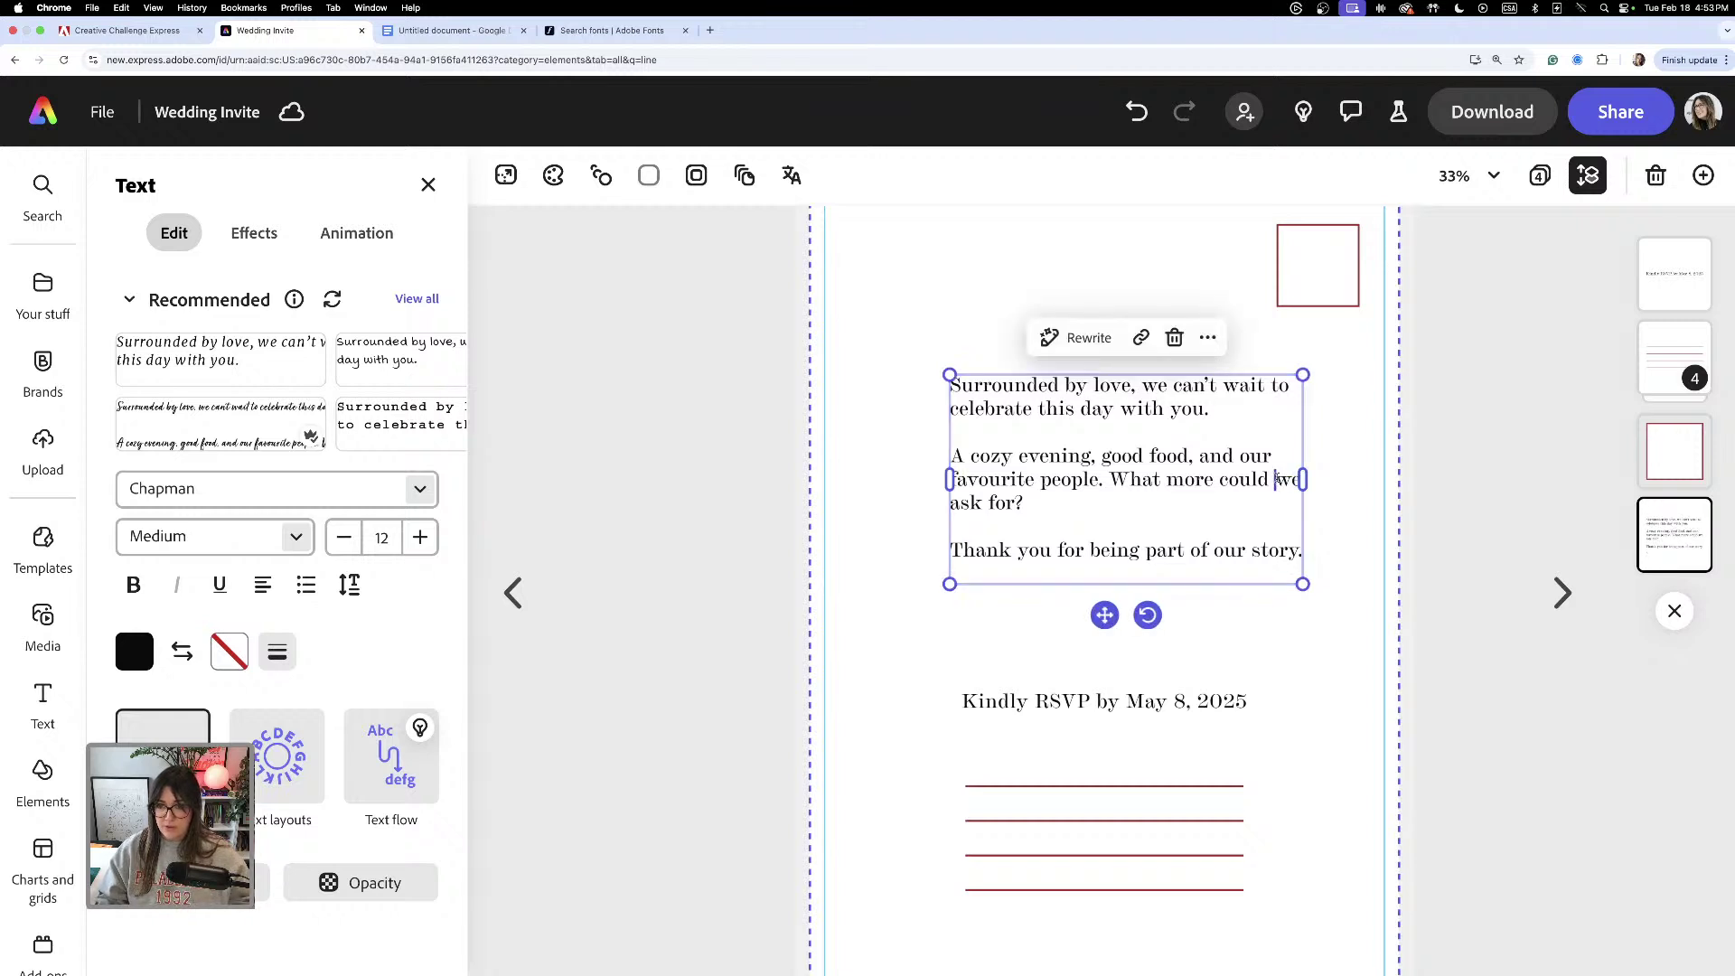
pyautogui.press('Return')
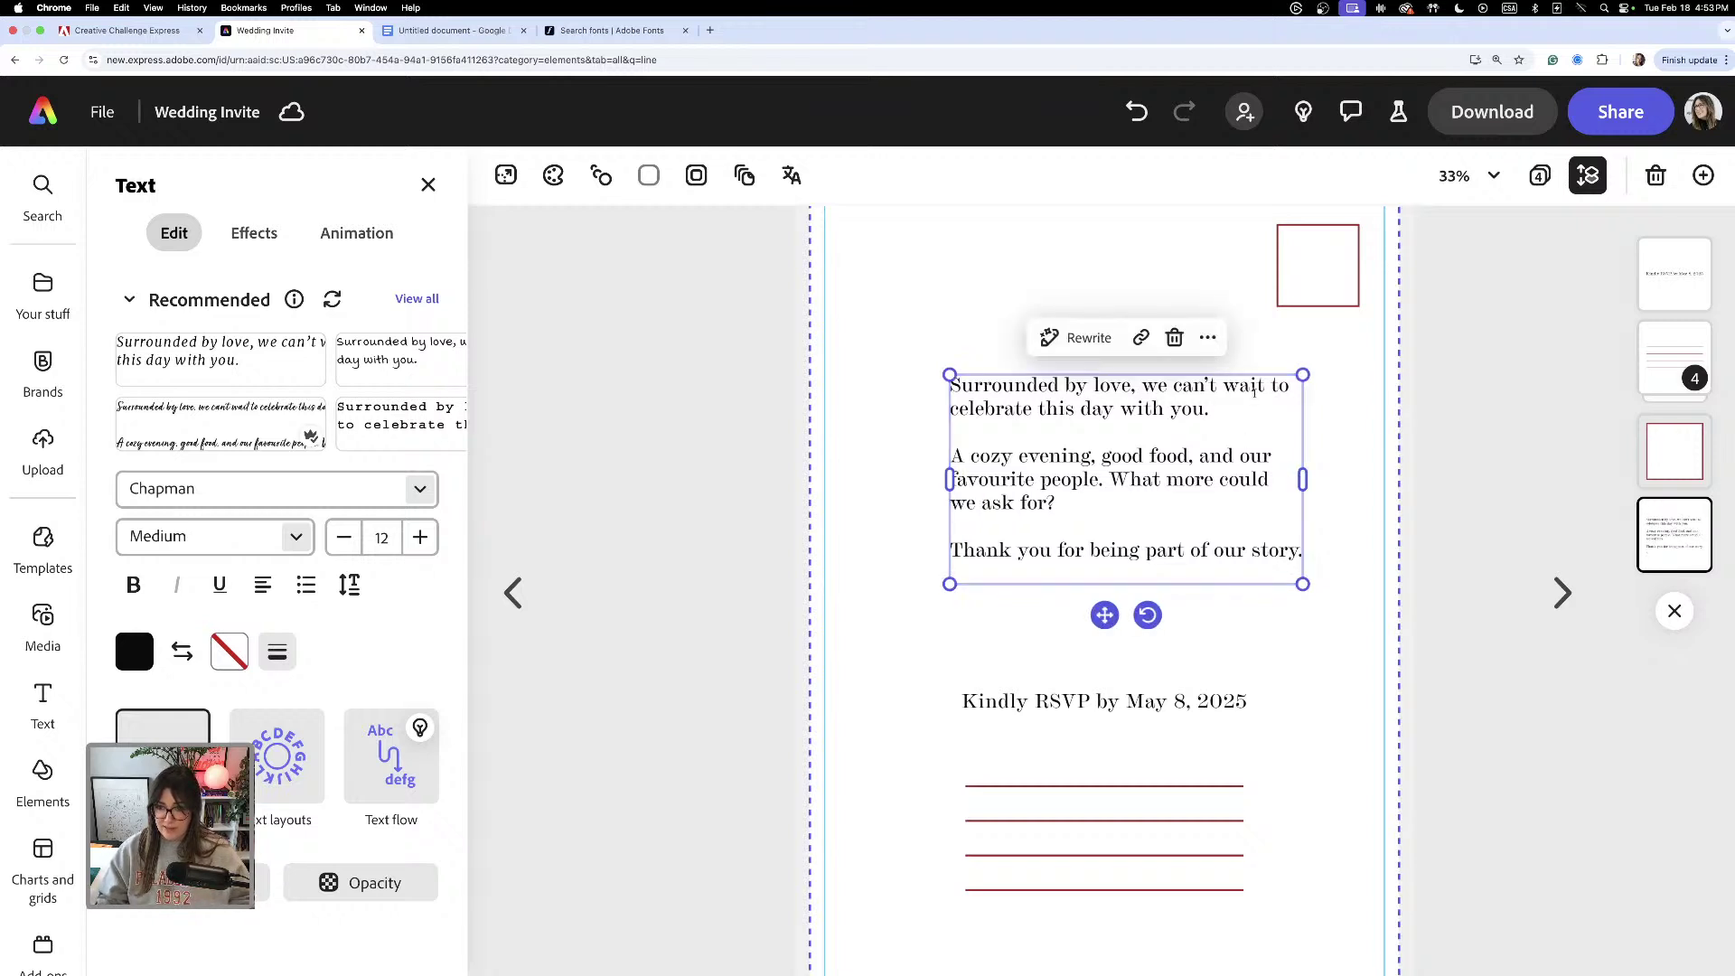
pyautogui.click(1271, 387)
pyautogui.press('Return')
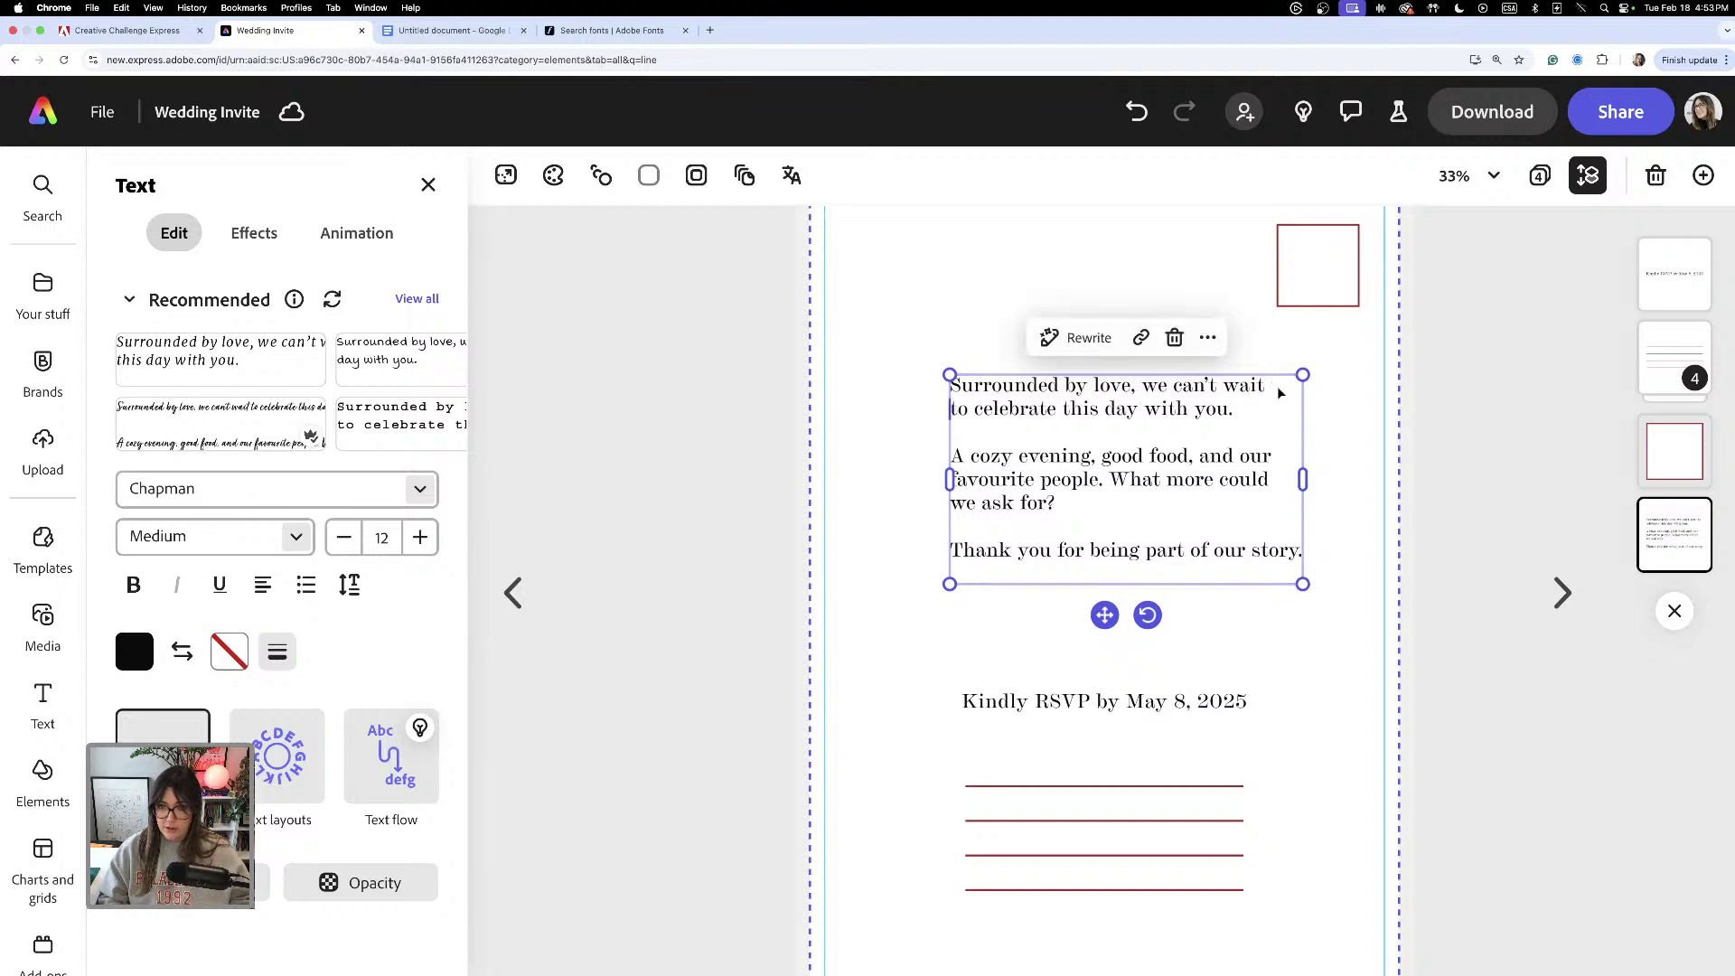
pyautogui.click(1338, 497)
# - Recolor the message text with the dark red sampled from the stamp square's border
pyautogui.moveTo(898, 324); pyautogui.dragTo(1168, 720)
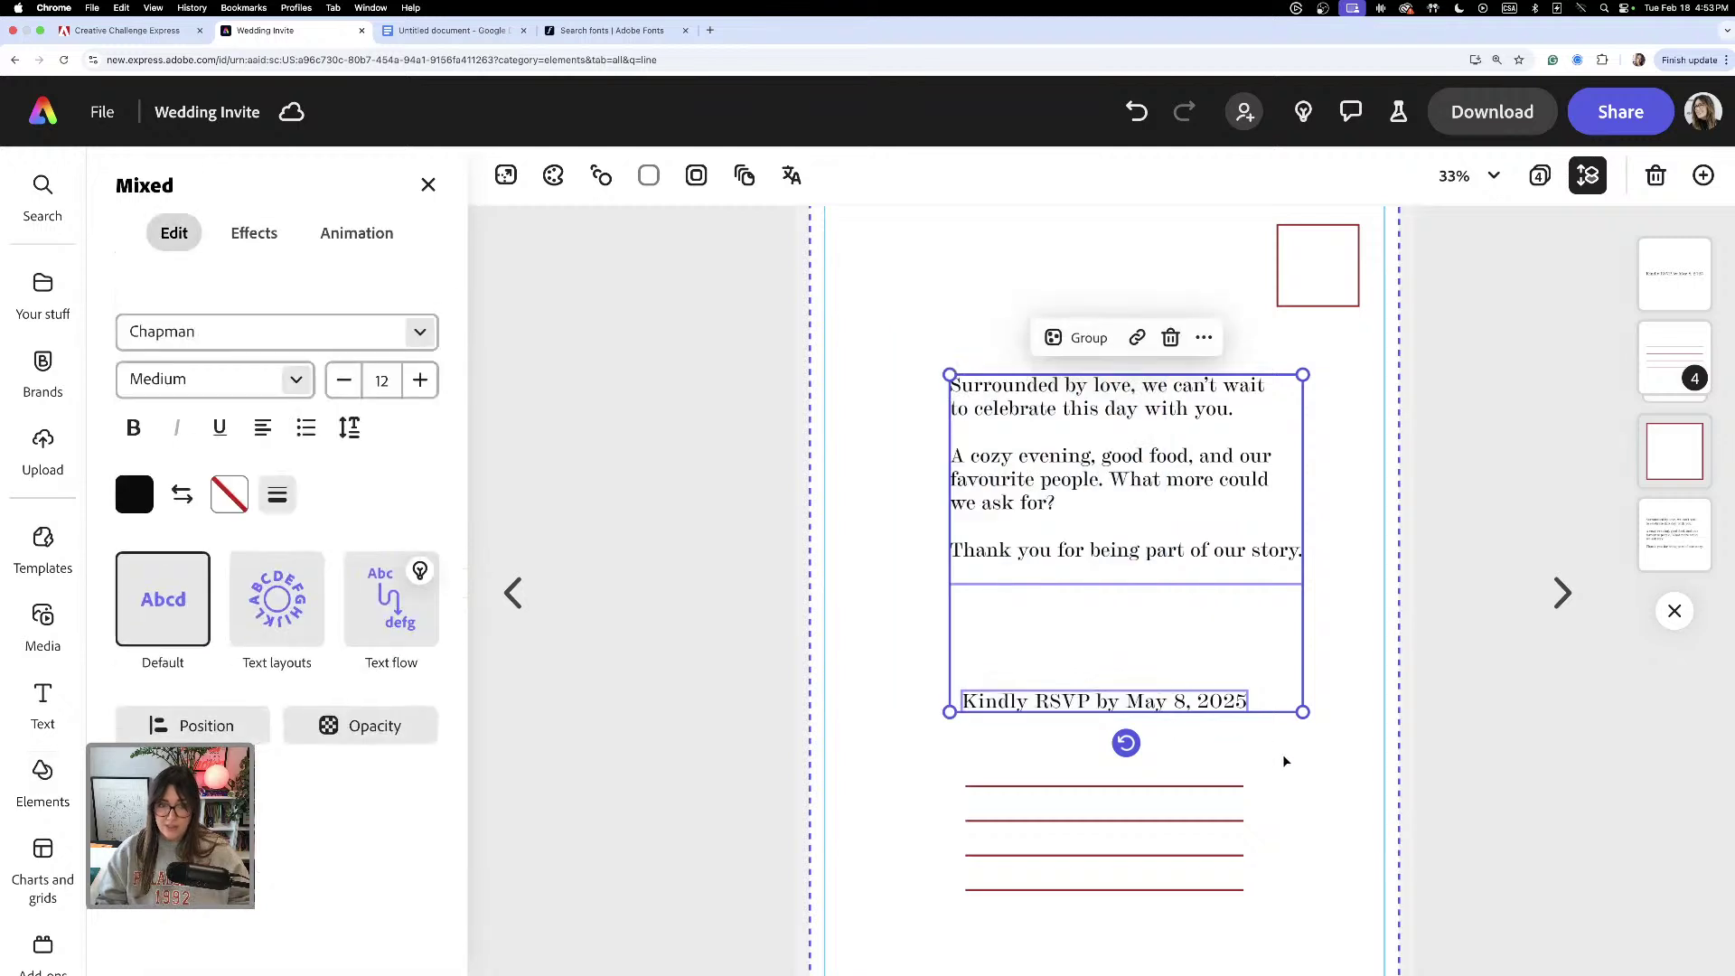
pyautogui.click(915, 307)
pyautogui.click(1039, 452)
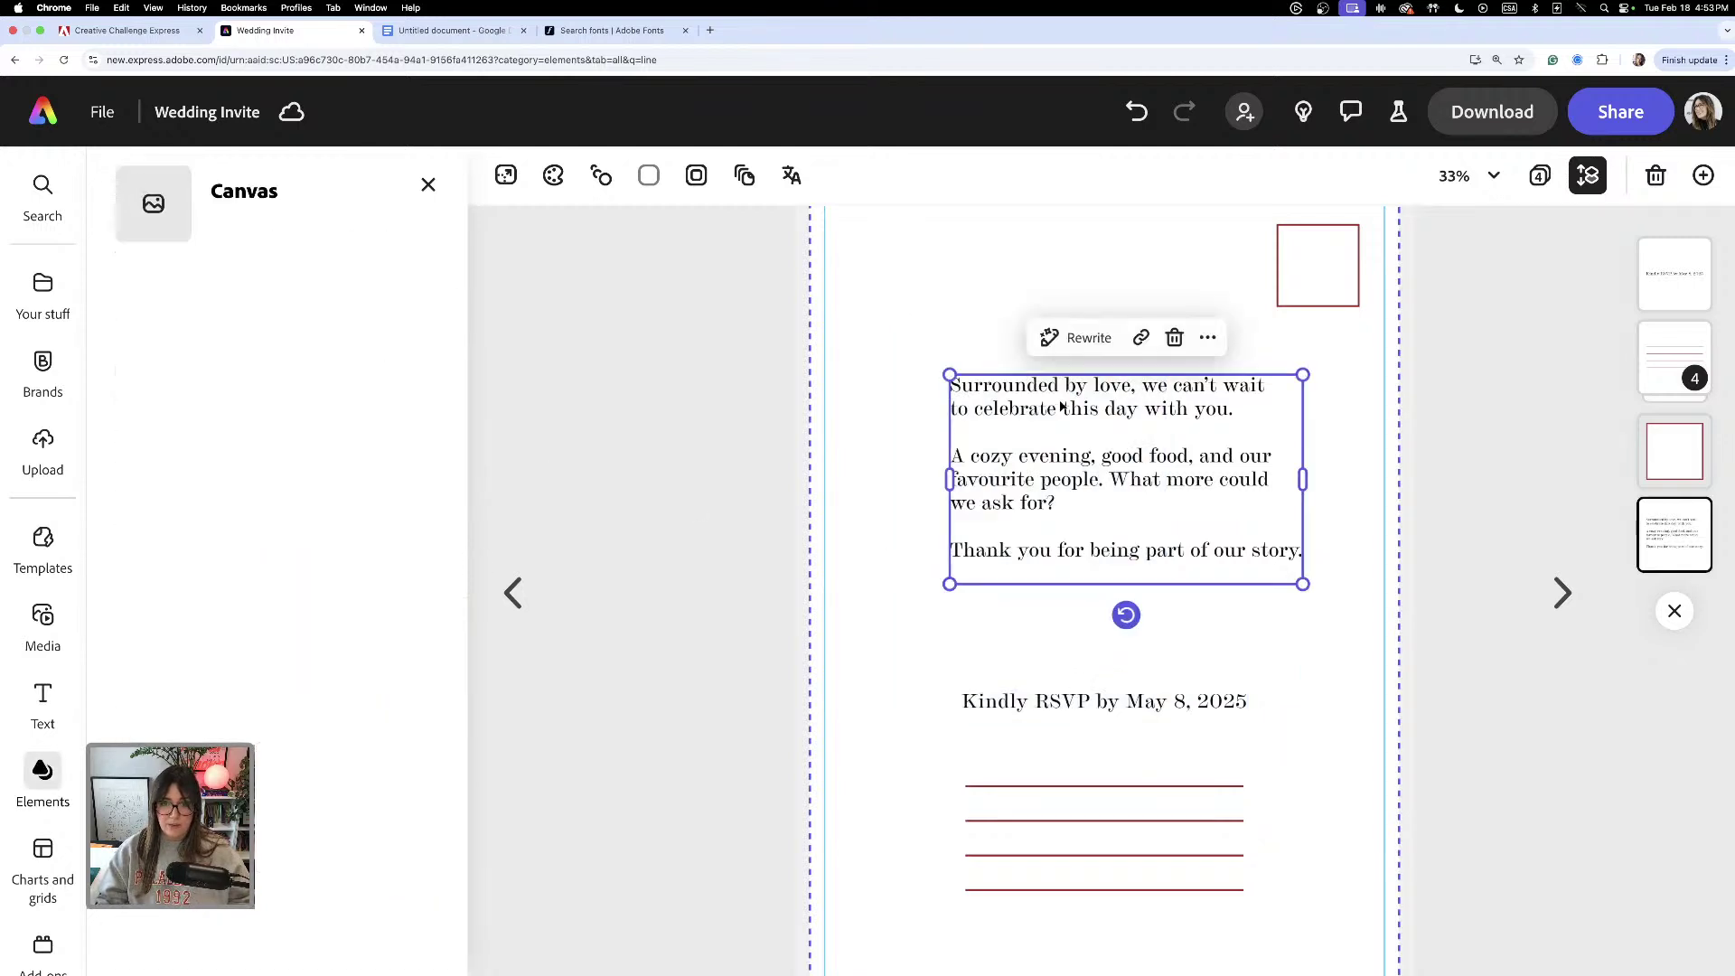
pyautogui.click(134, 650)
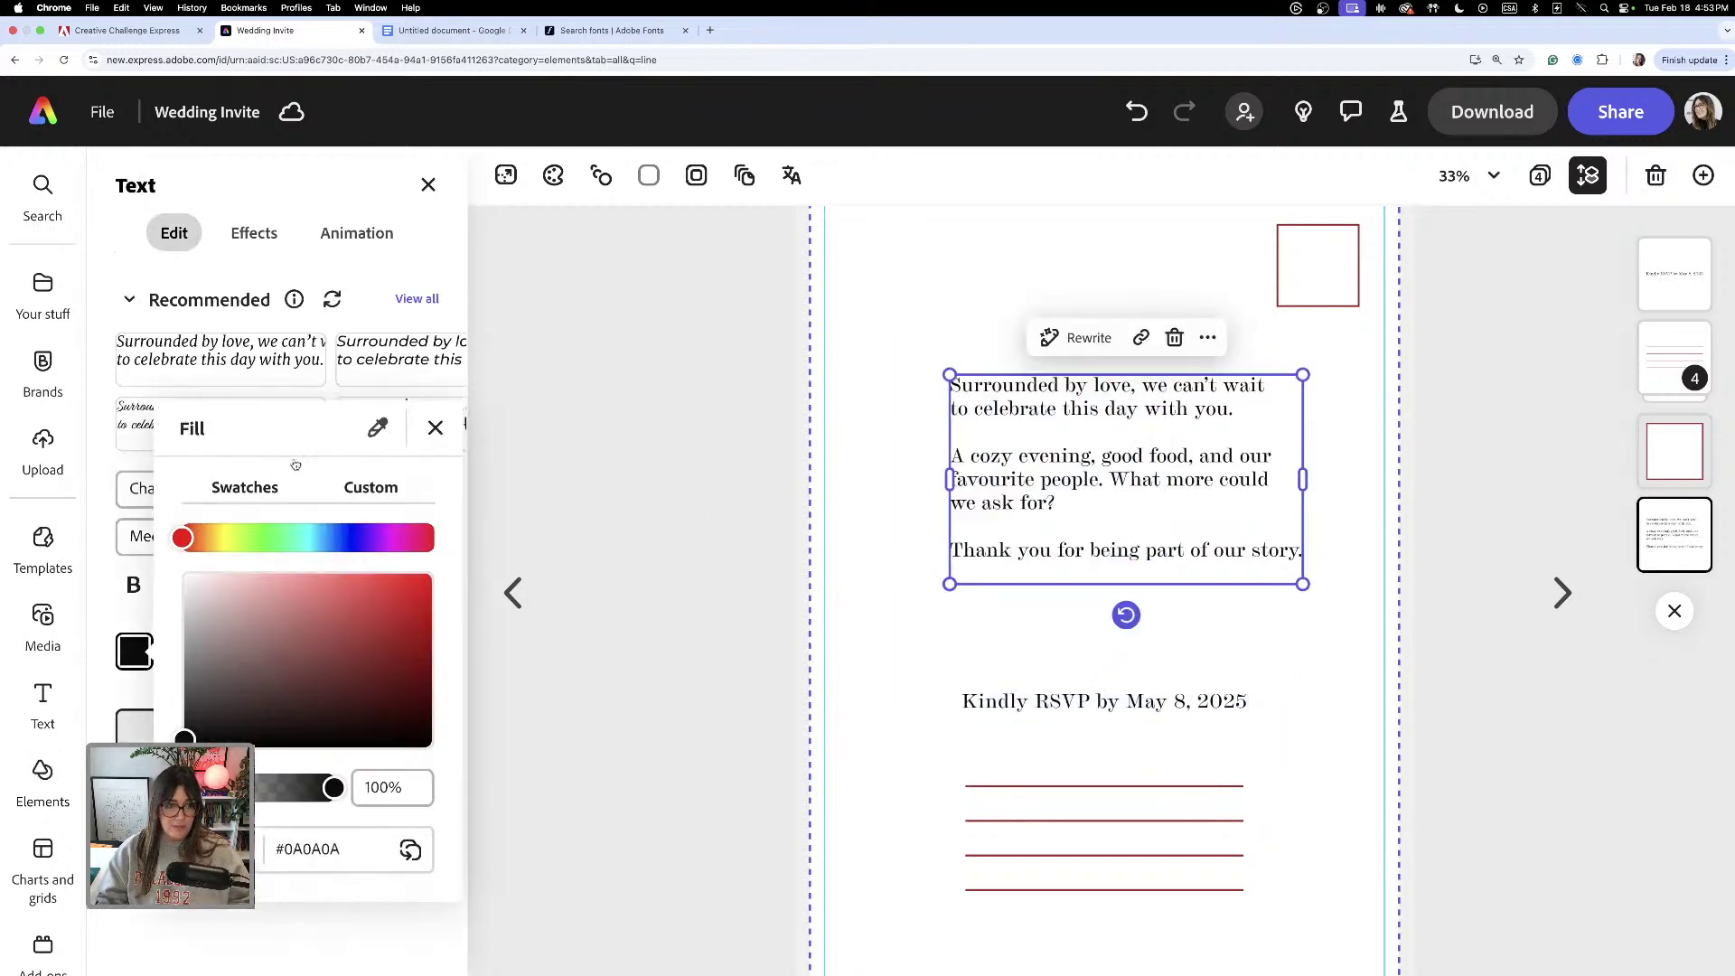
pyautogui.click(377, 430)
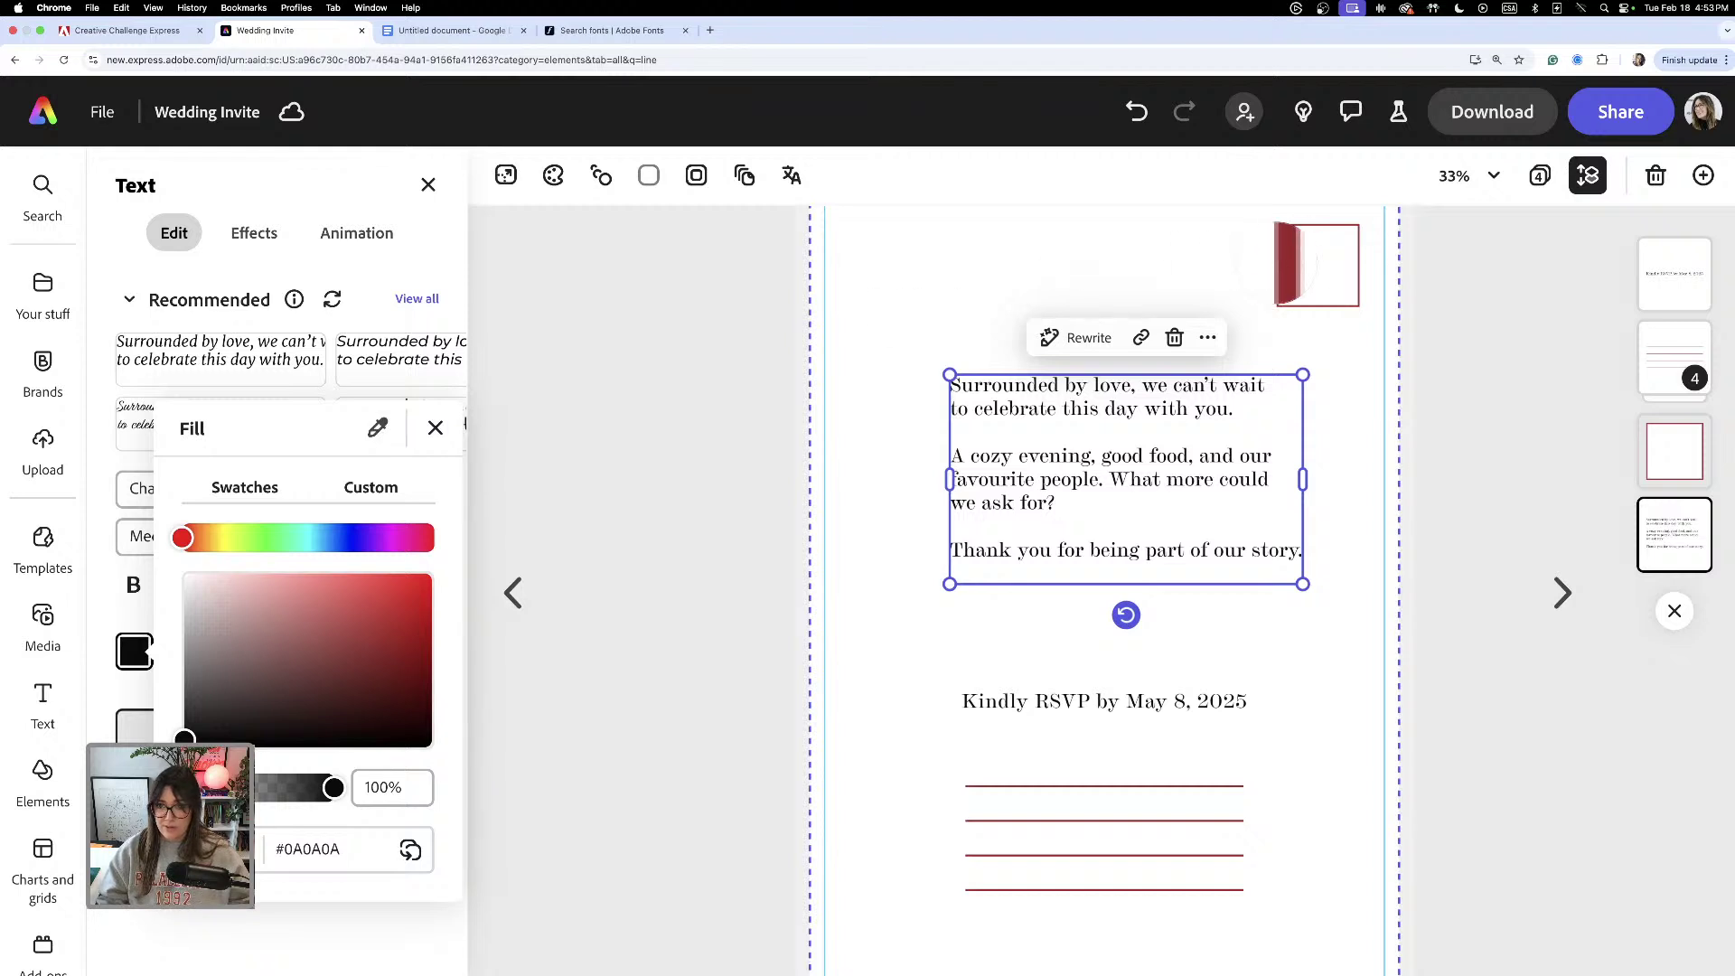
pyautogui.click(1279, 263)
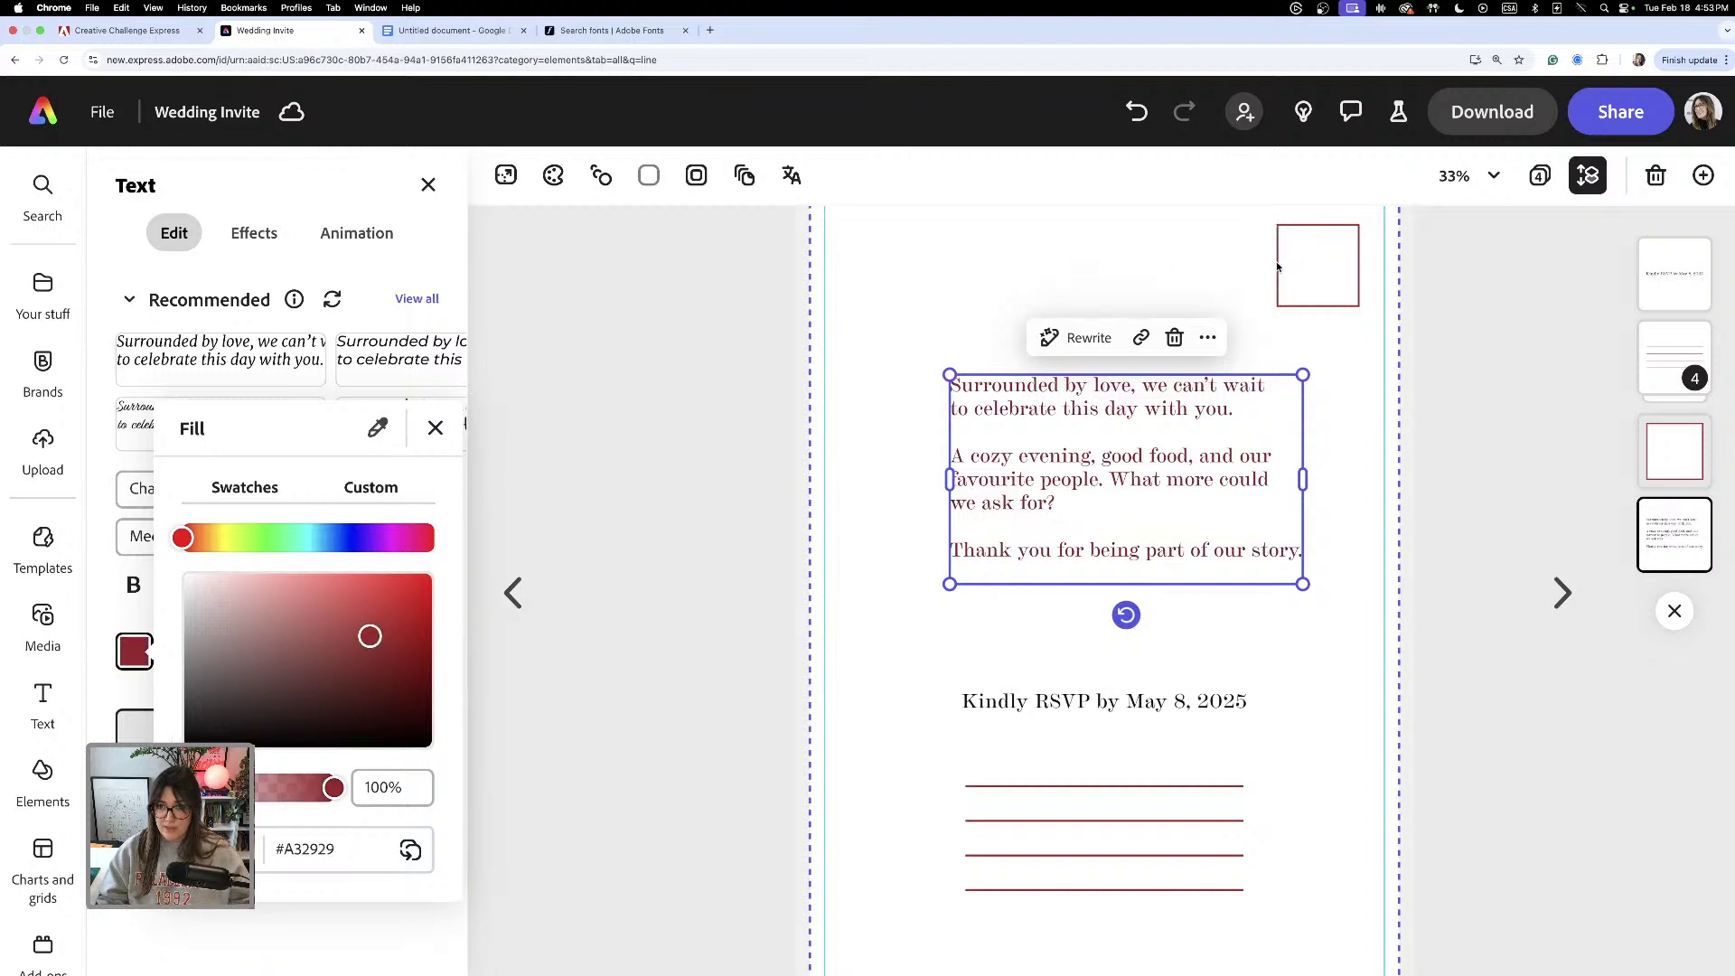
# - Fill the "Kindly RSVP by May 8, 2025" text with the dark red sampled from the stamp square's border
pyautogui.click(1186, 721)
pyautogui.click(1160, 720)
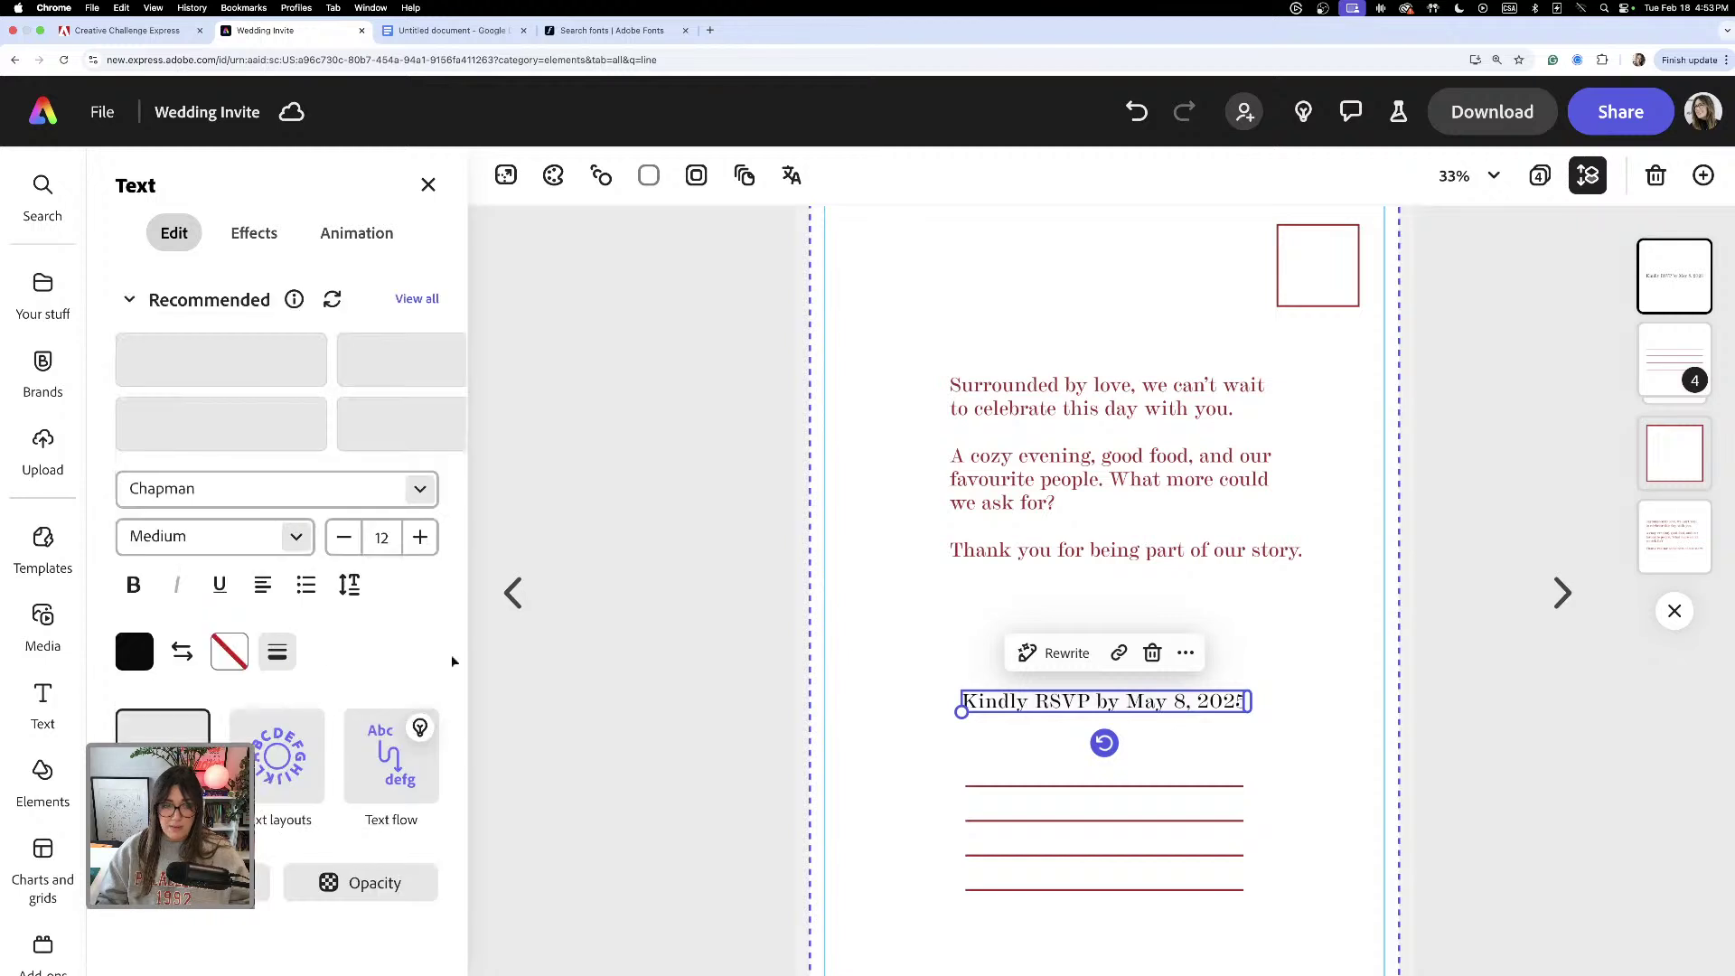
pyautogui.click(124, 666)
pyautogui.click(377, 428)
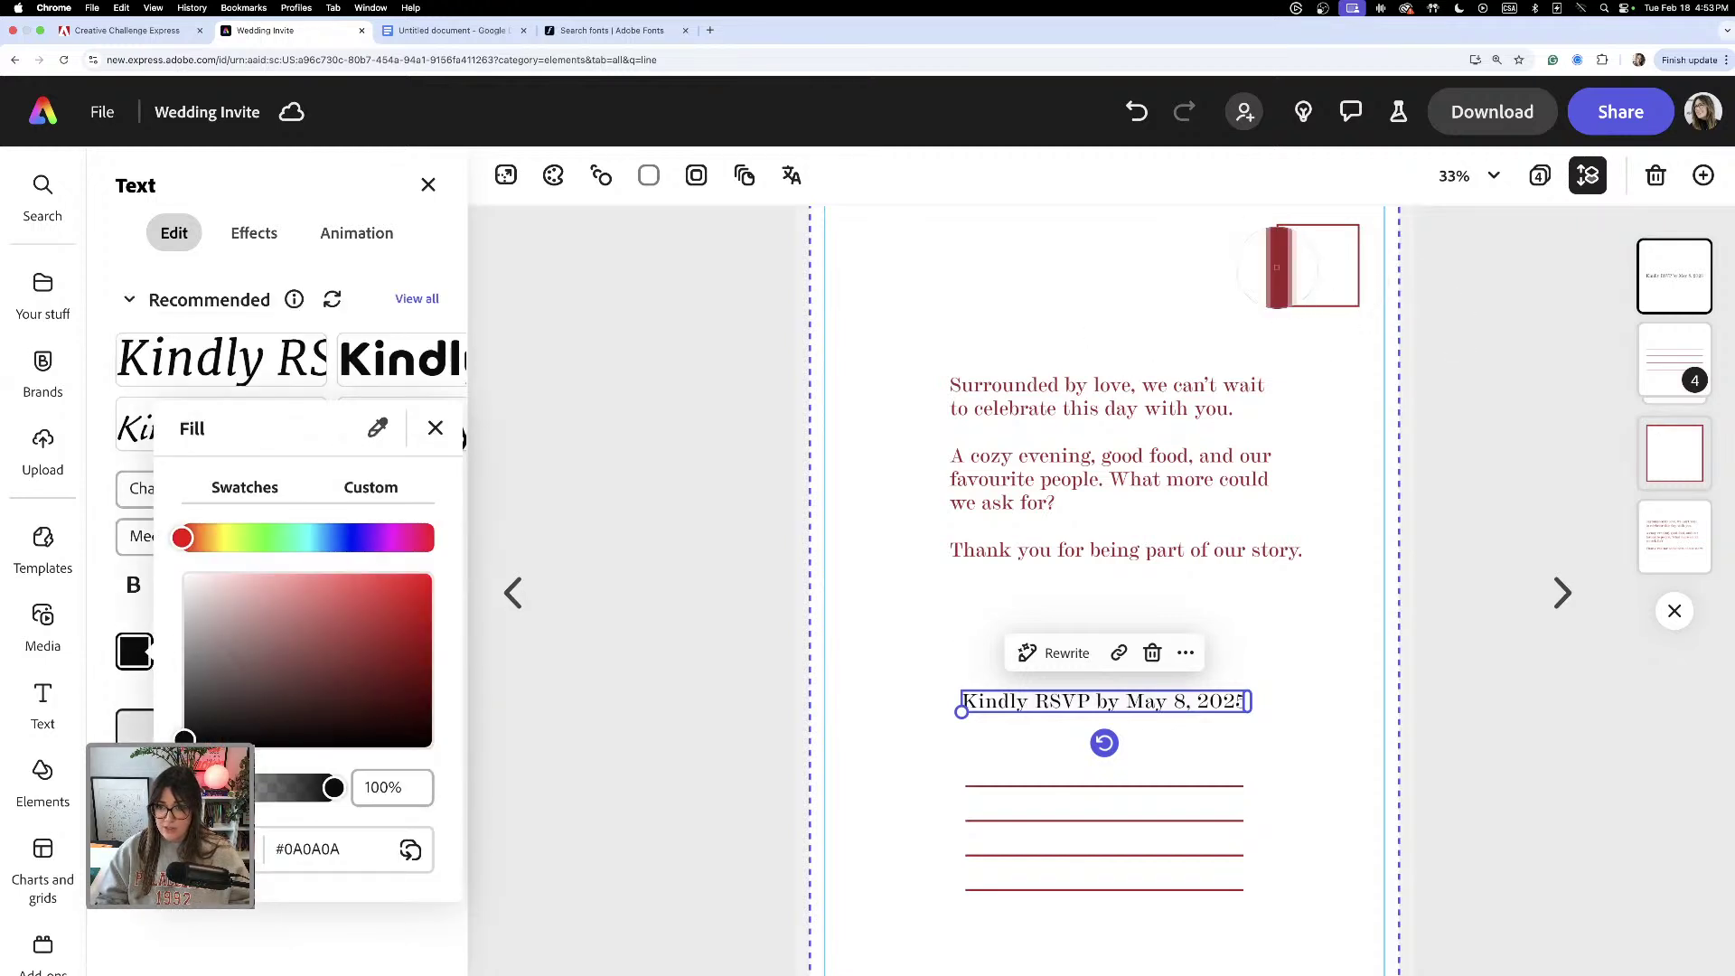
pyautogui.click(1279, 268)
pyautogui.press('Escape')
pyautogui.click(1216, 654)
pyautogui.scroll(2, 1217, 654)
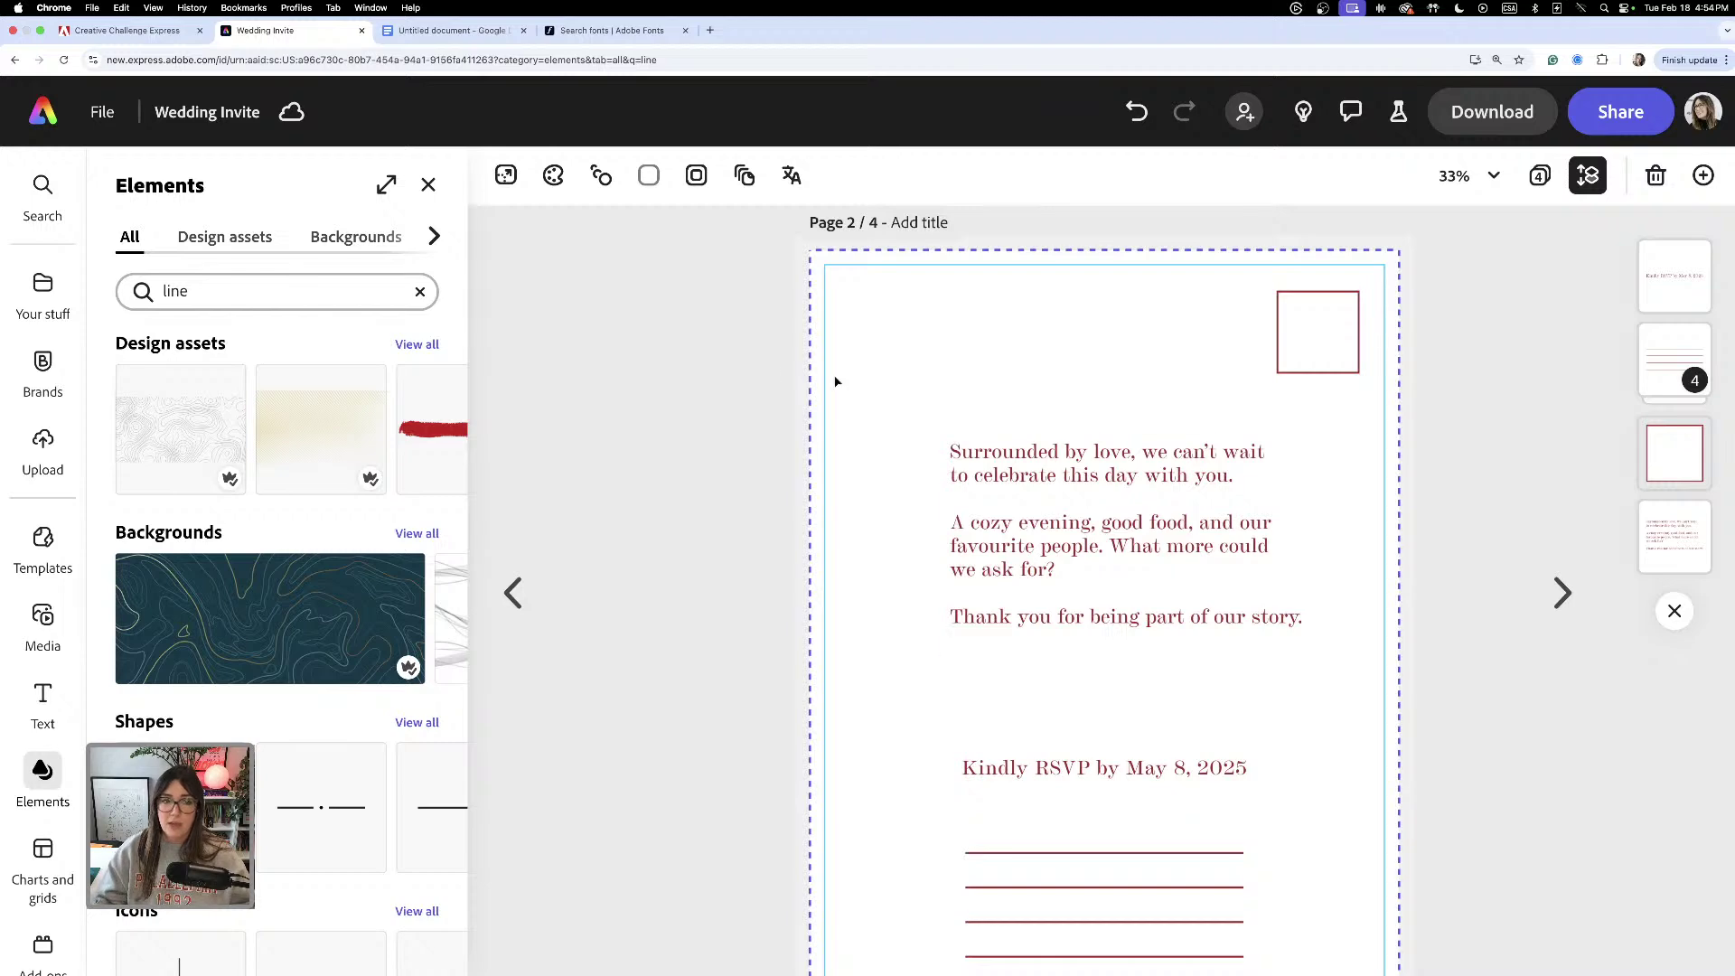
# - Add a new text box and place it in the page's upper-left corner, level with the stamp square
pyautogui.click(1051, 475)
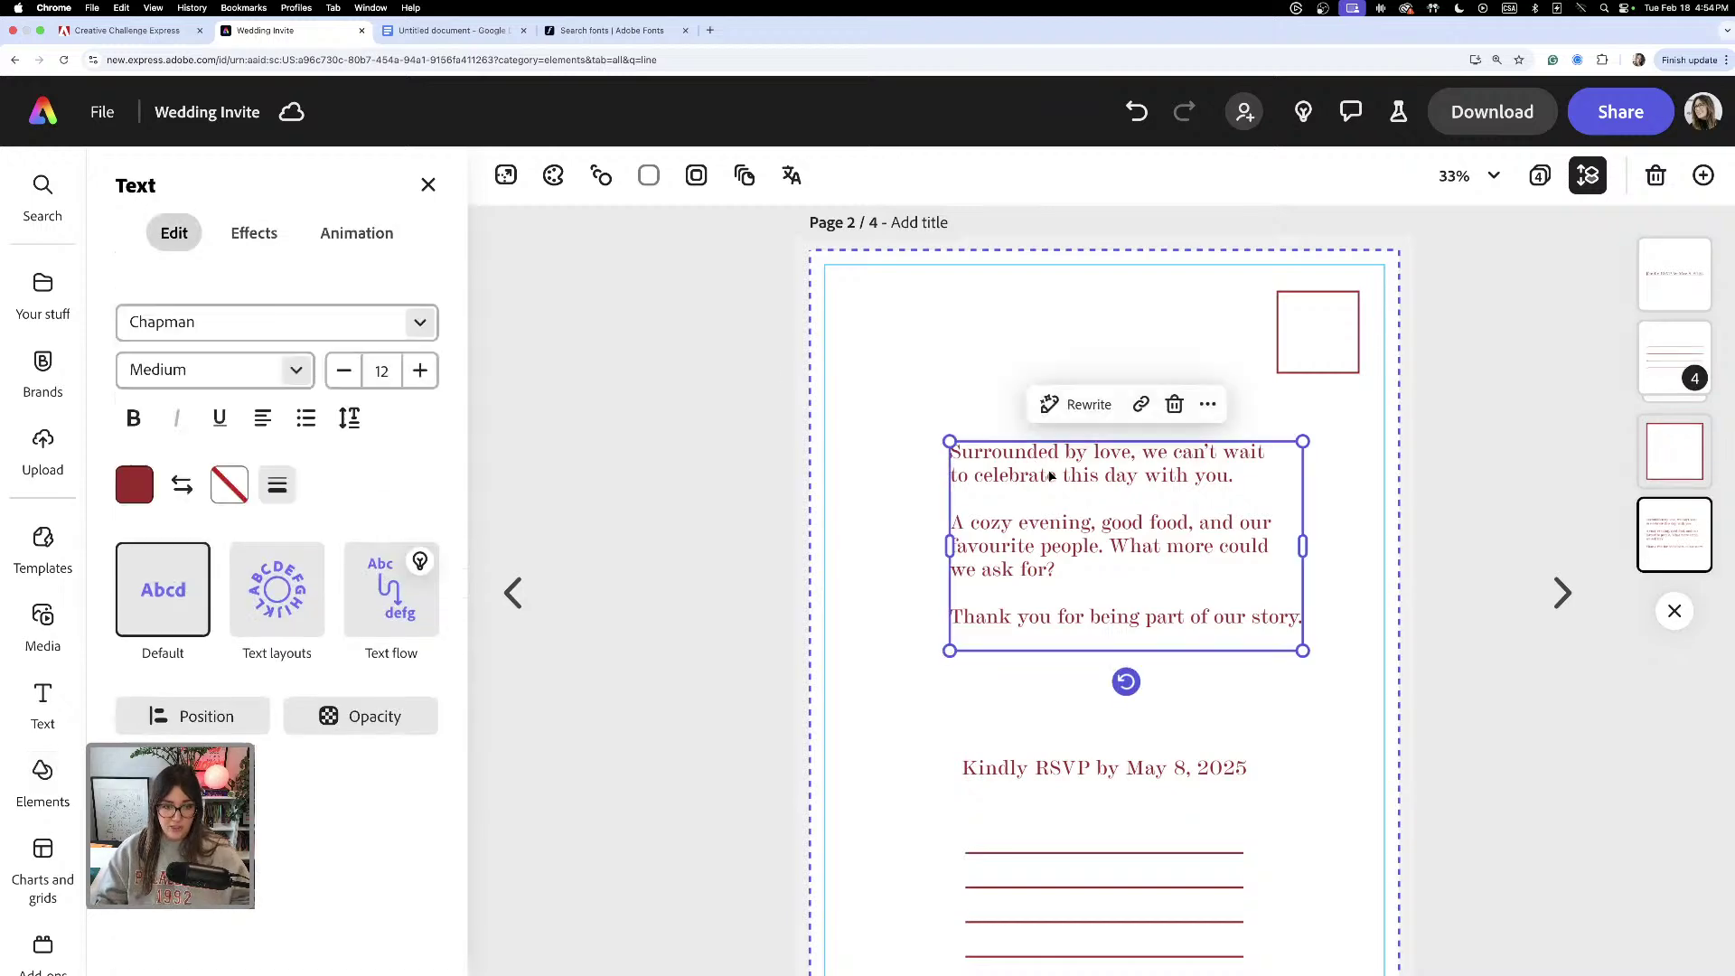
pyautogui.click(42, 703)
pyautogui.click(263, 242)
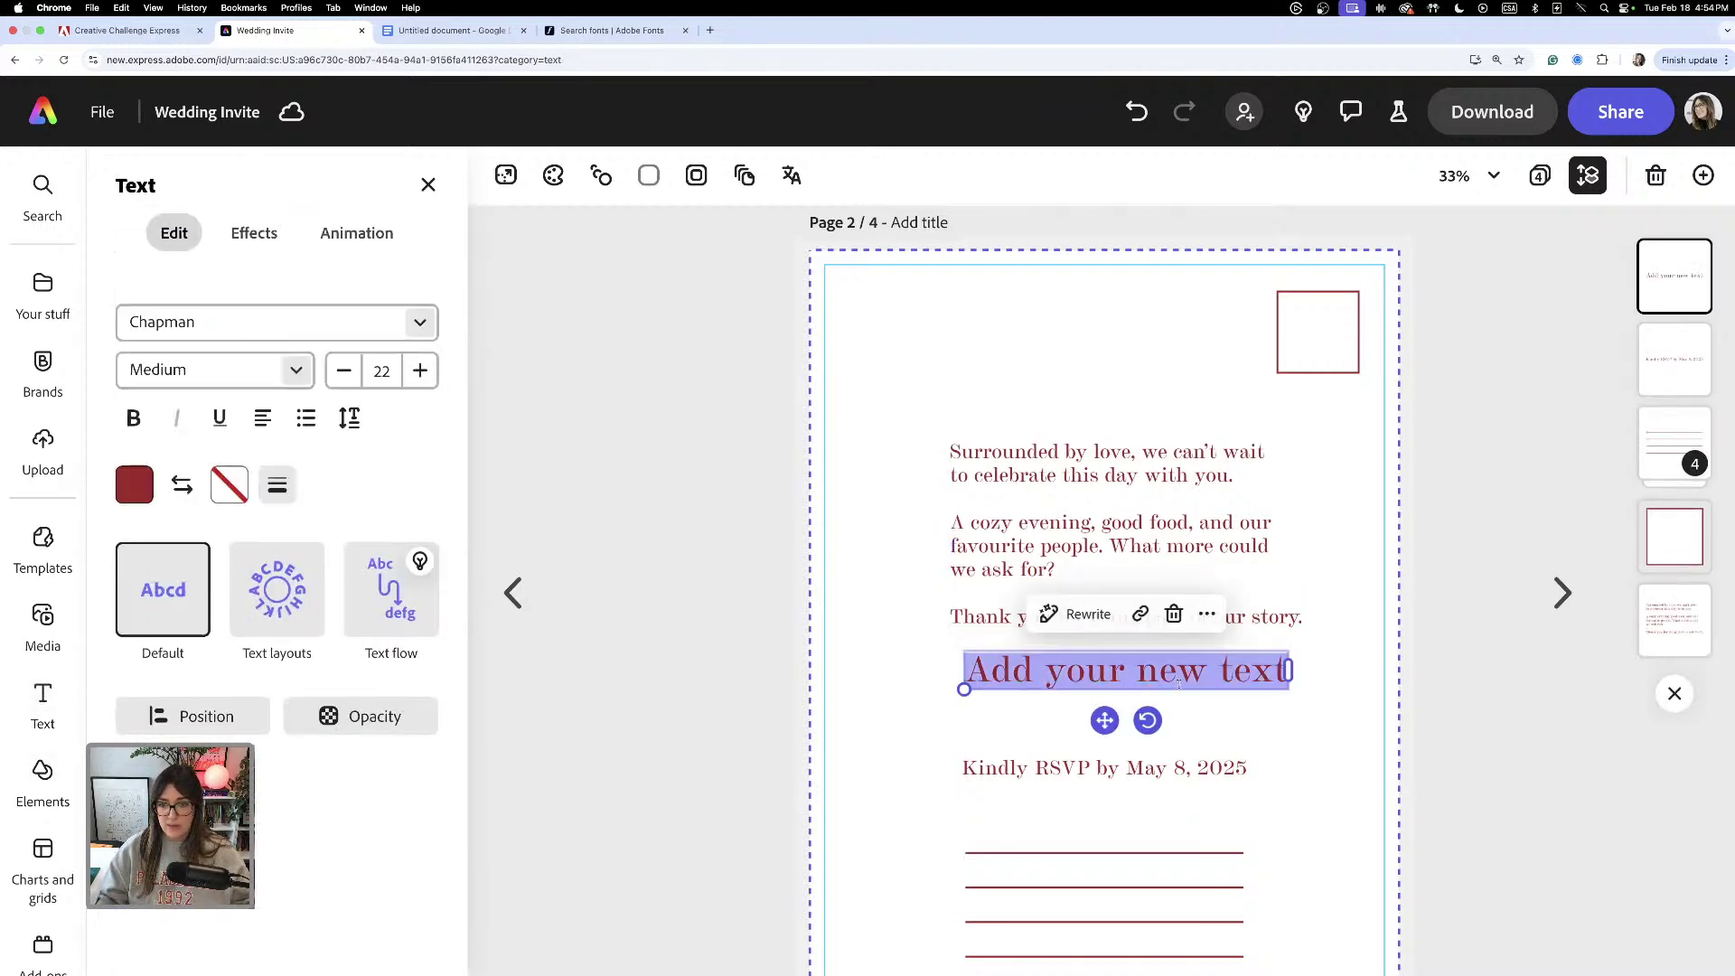
pyautogui.moveTo(1260, 670); pyautogui.dragTo(1149, 313)
# - Set the new corner text's font size to 8
pyautogui.click(381, 538)
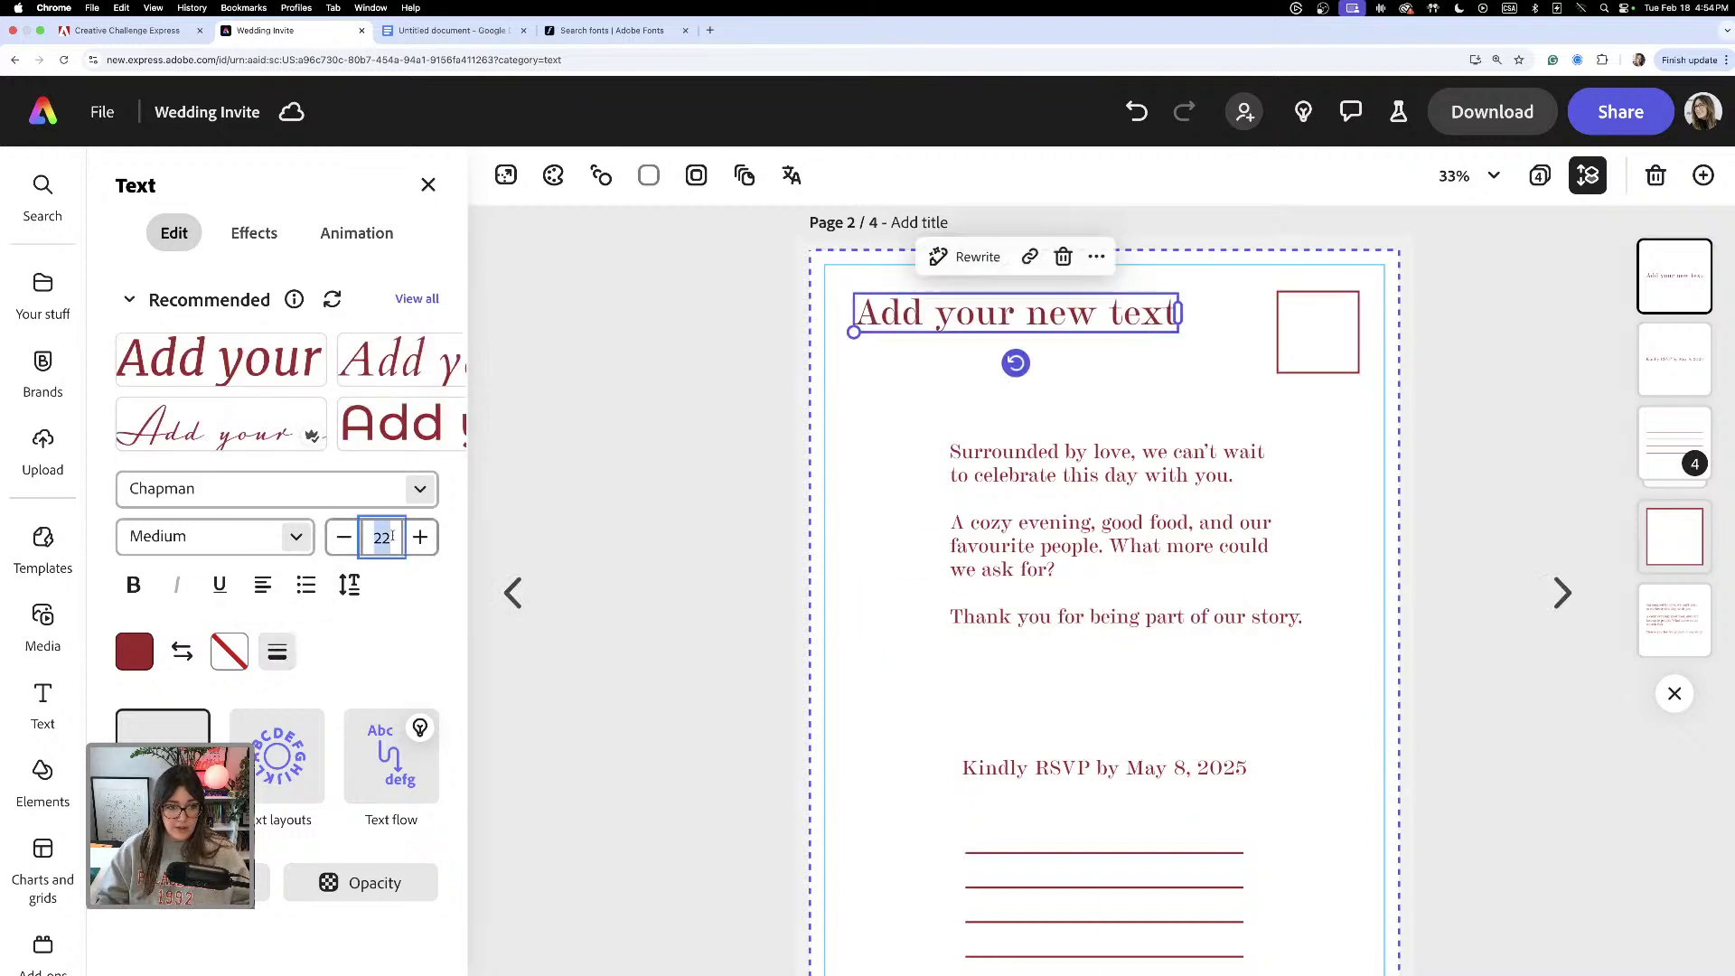
pyautogui.write('8')
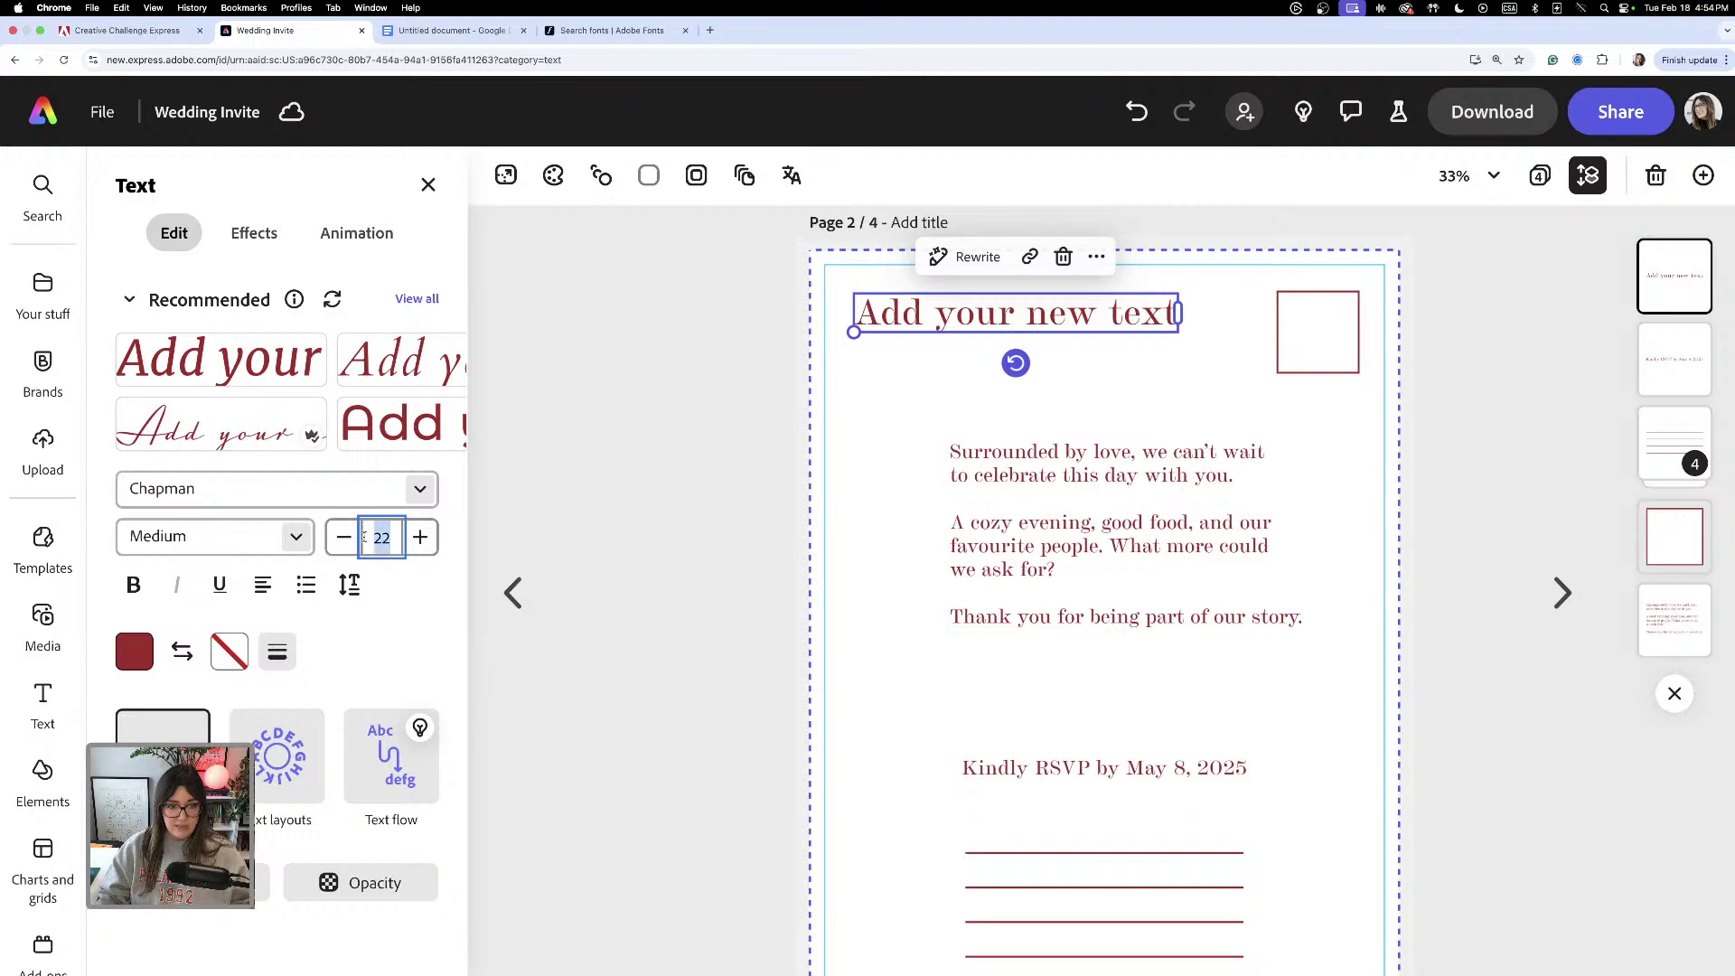
pyautogui.click(849, 601)
pyautogui.doubleClick(994, 318)
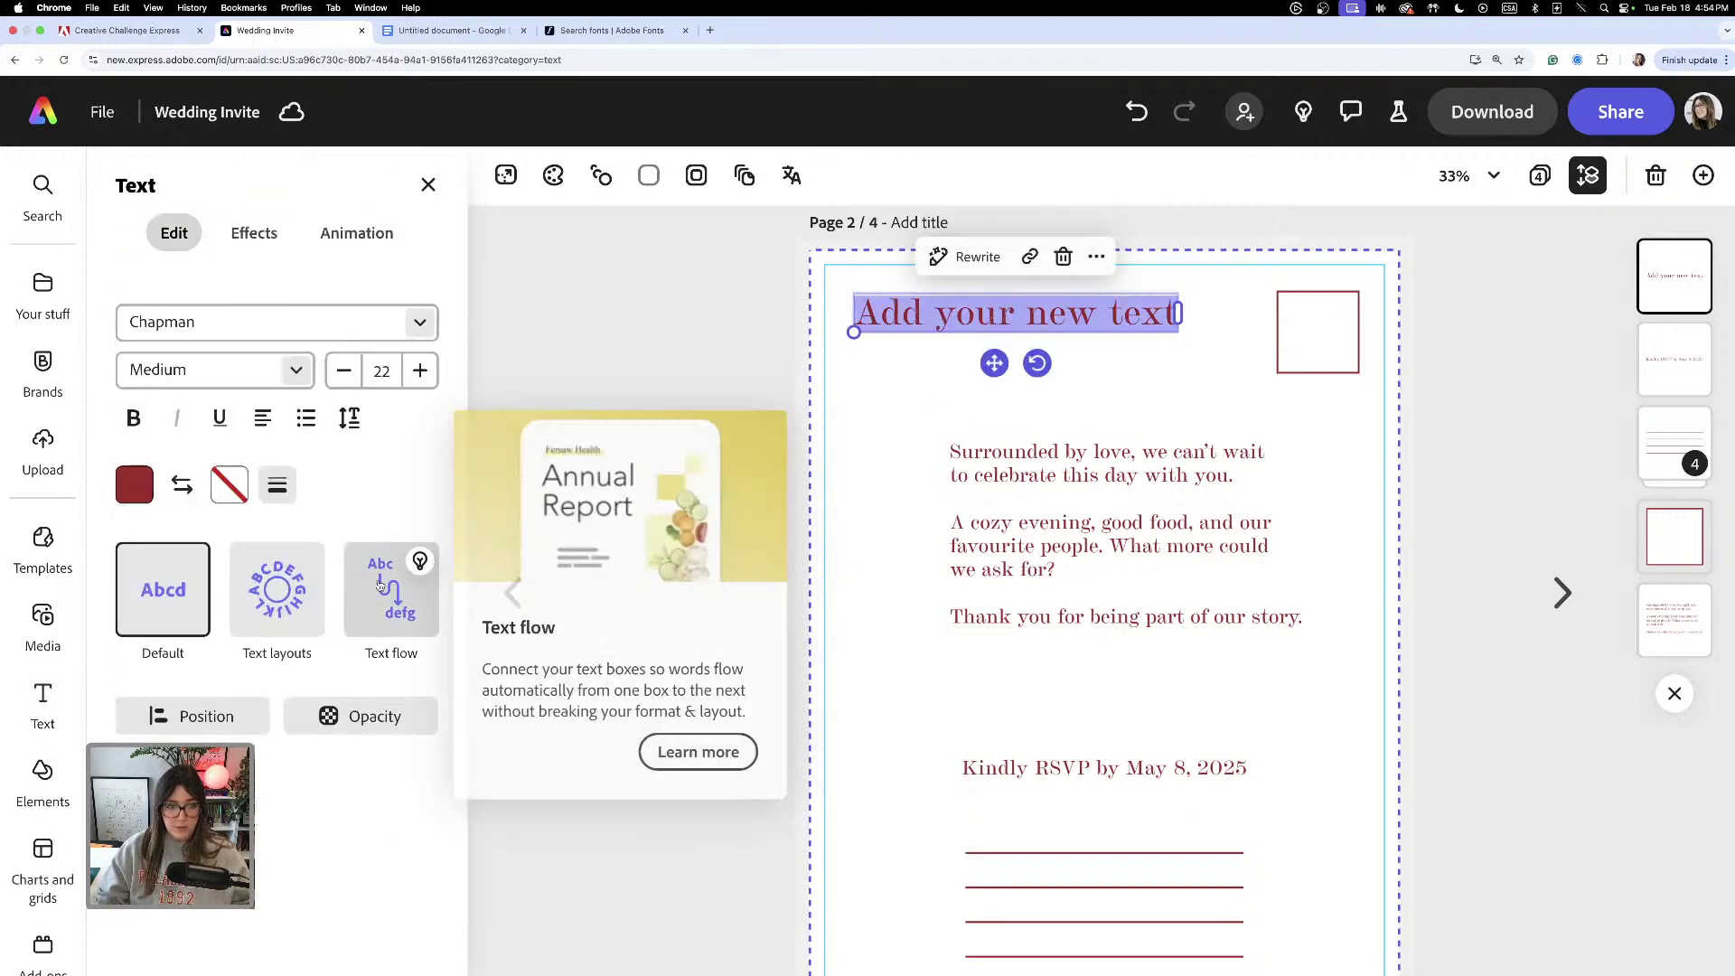
pyautogui.click(383, 371)
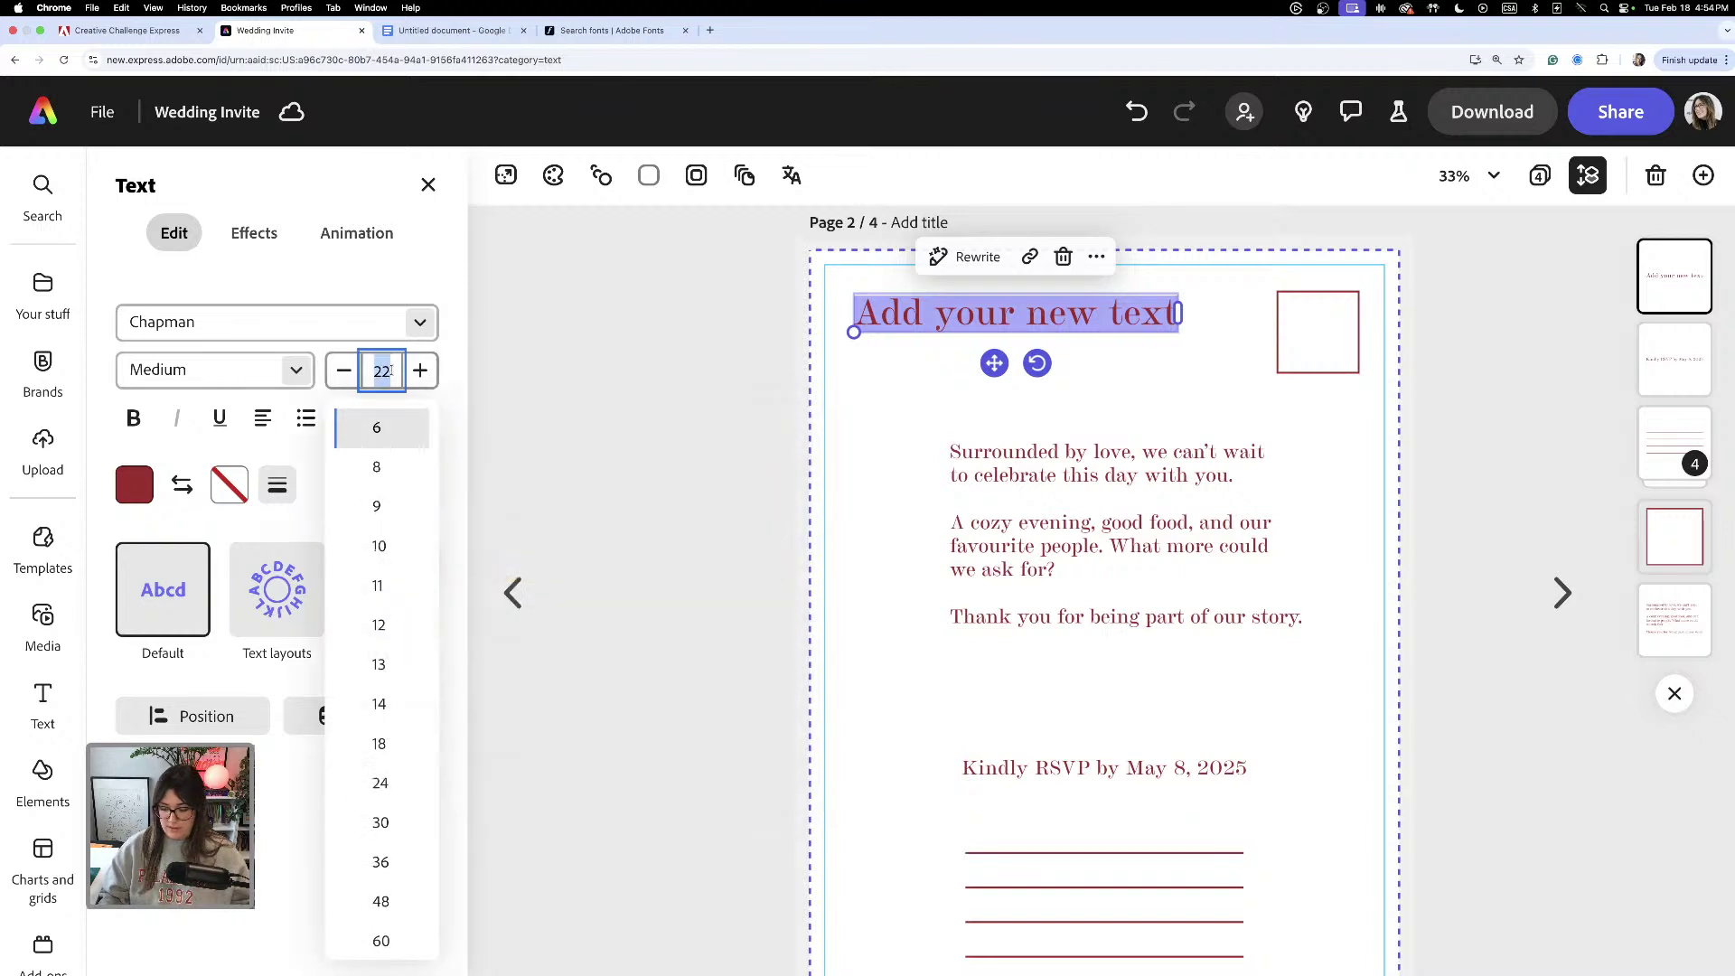
pyautogui.click(377, 467)
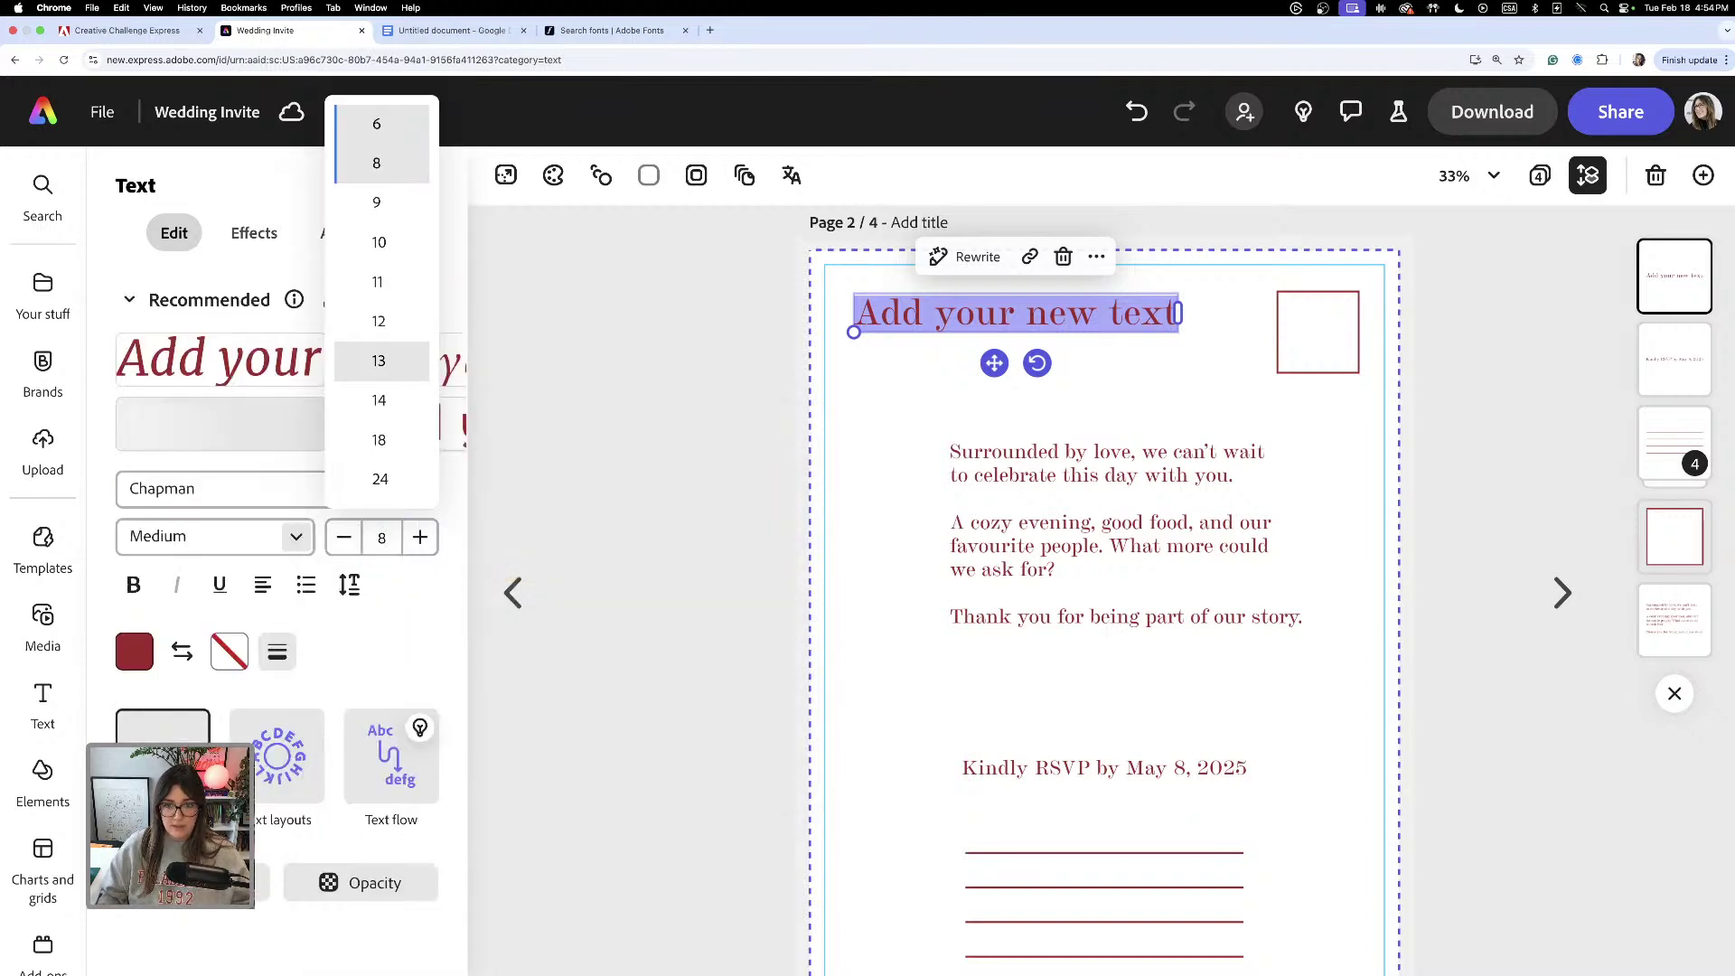
# - Replace the placeholder corner text with "Return Address" and nudge it slightly down
pyautogui.click(888, 323)
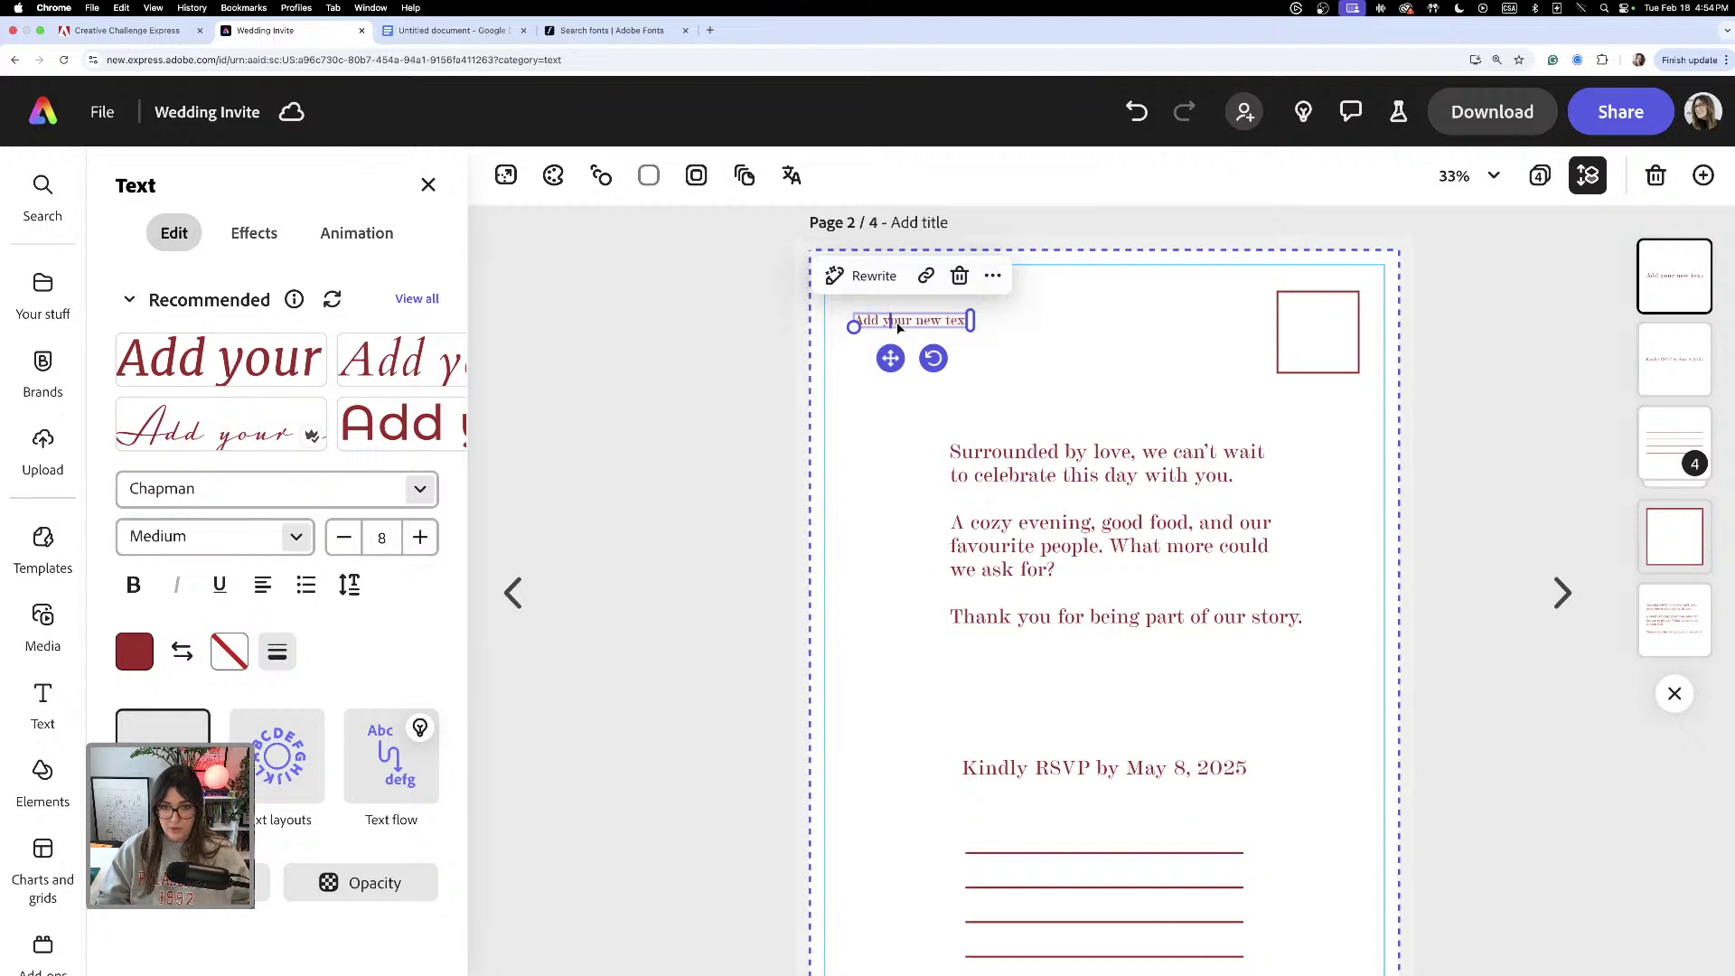
pyautogui.write('Re')
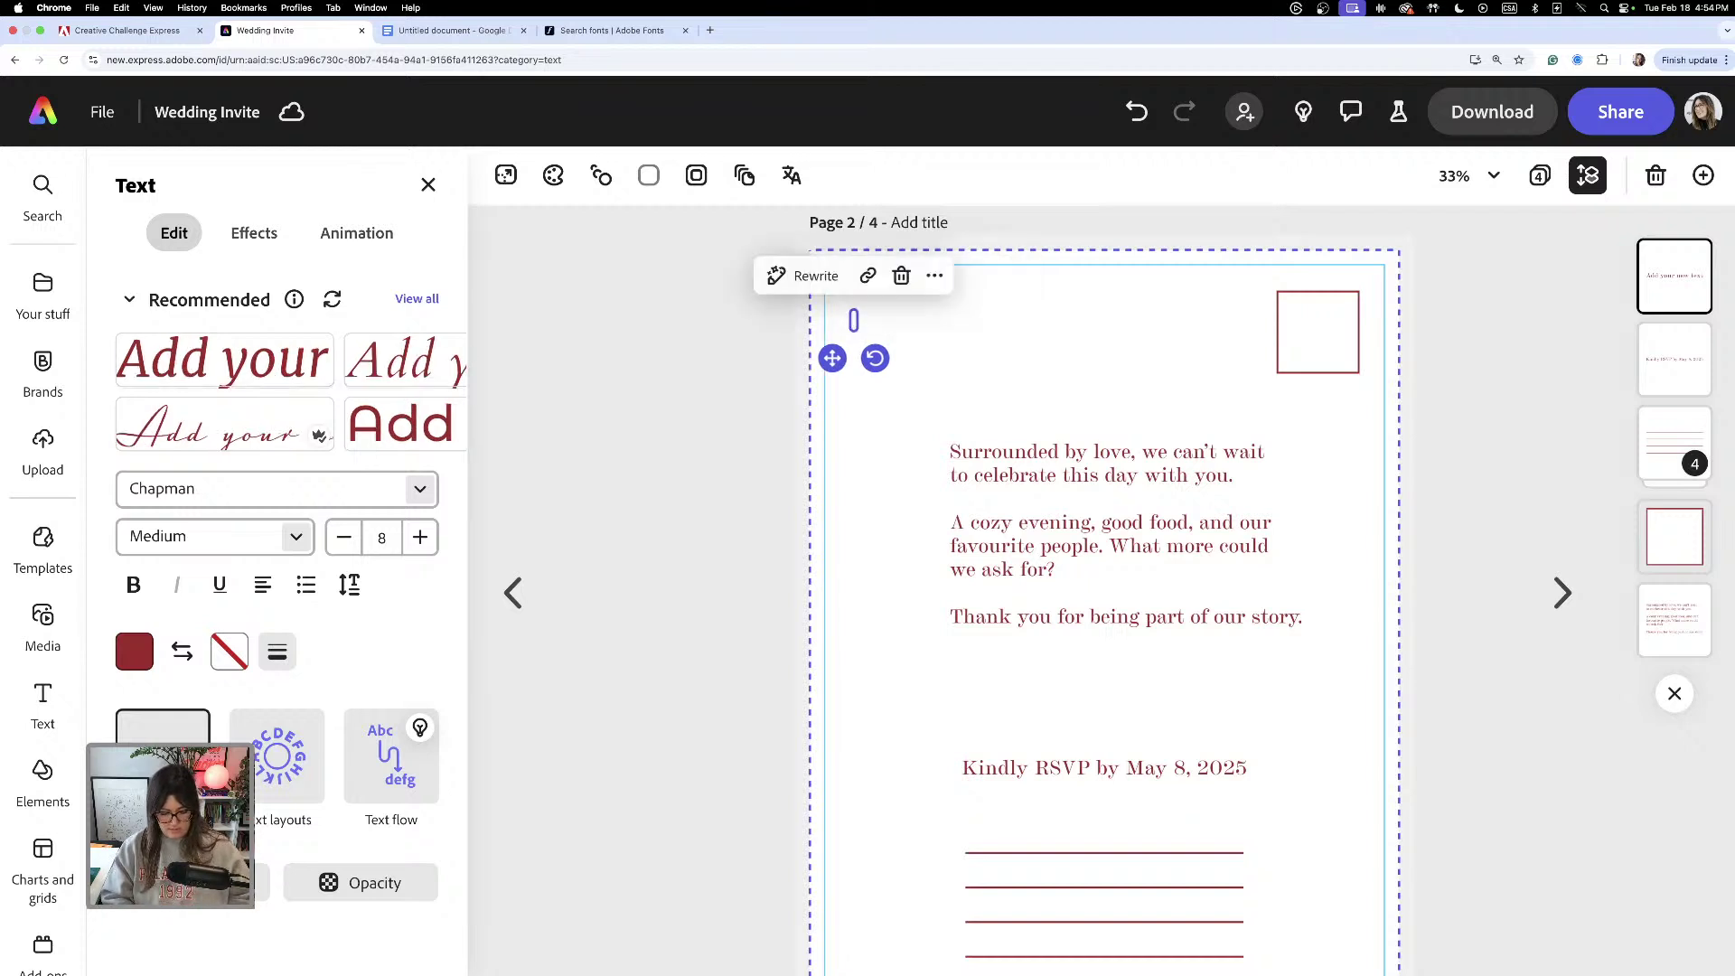
pyautogui.write('turn')
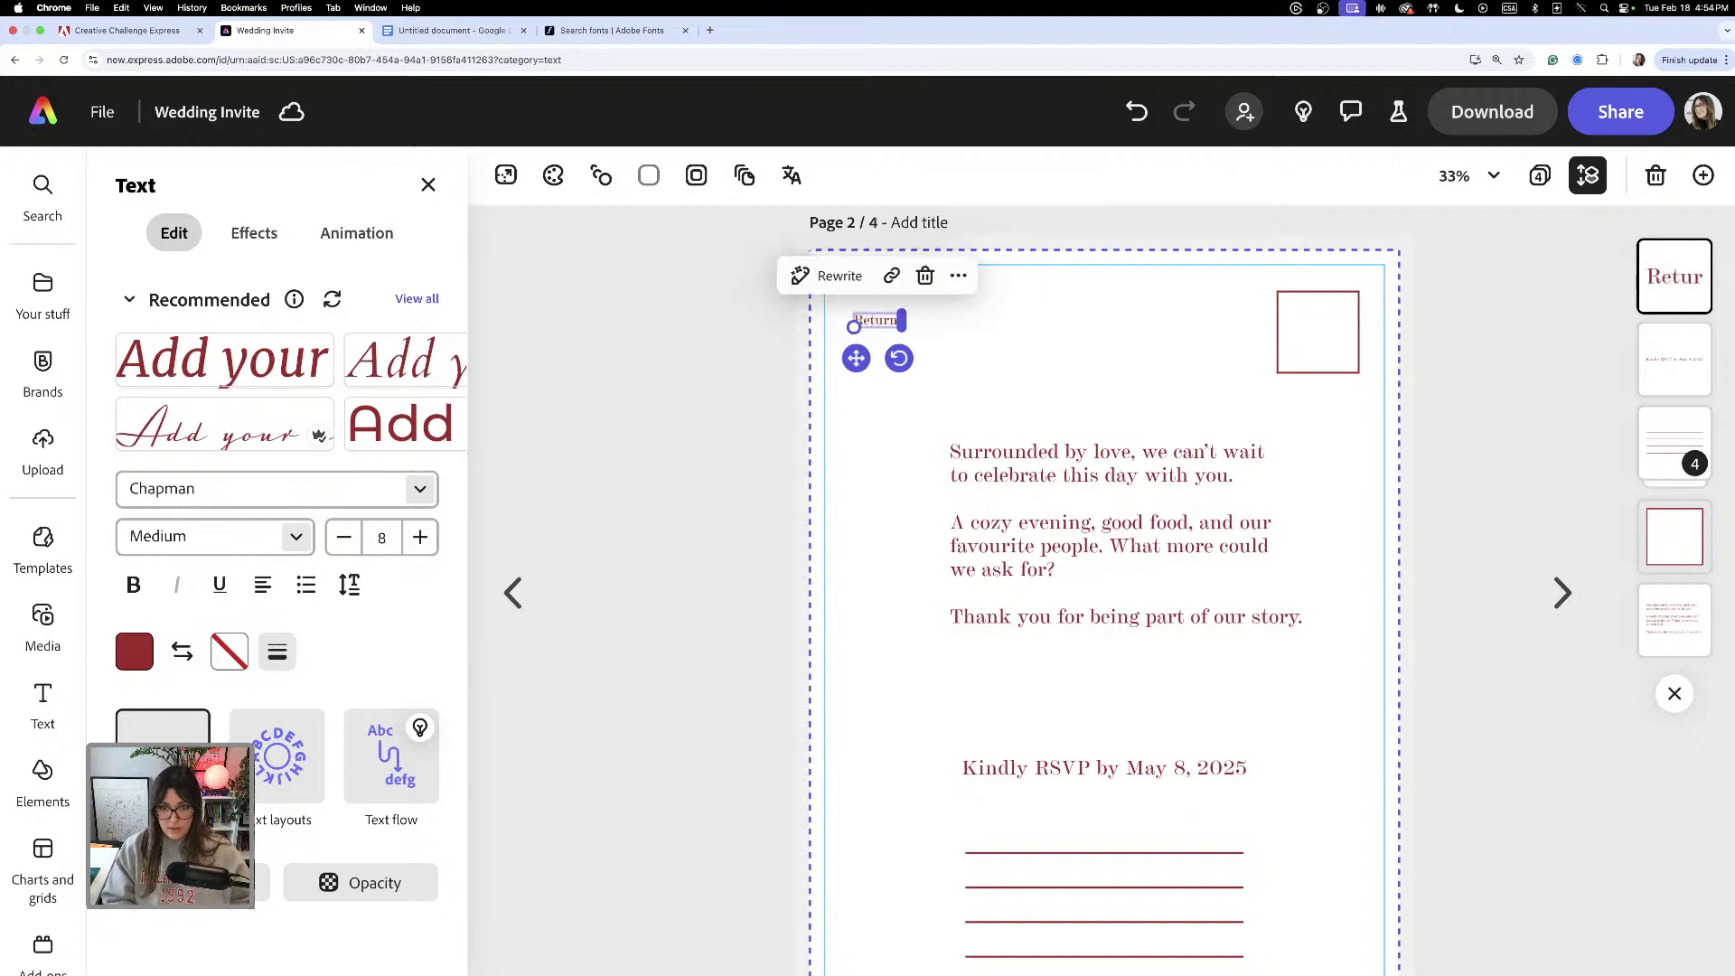
pyautogui.write(' Asd')
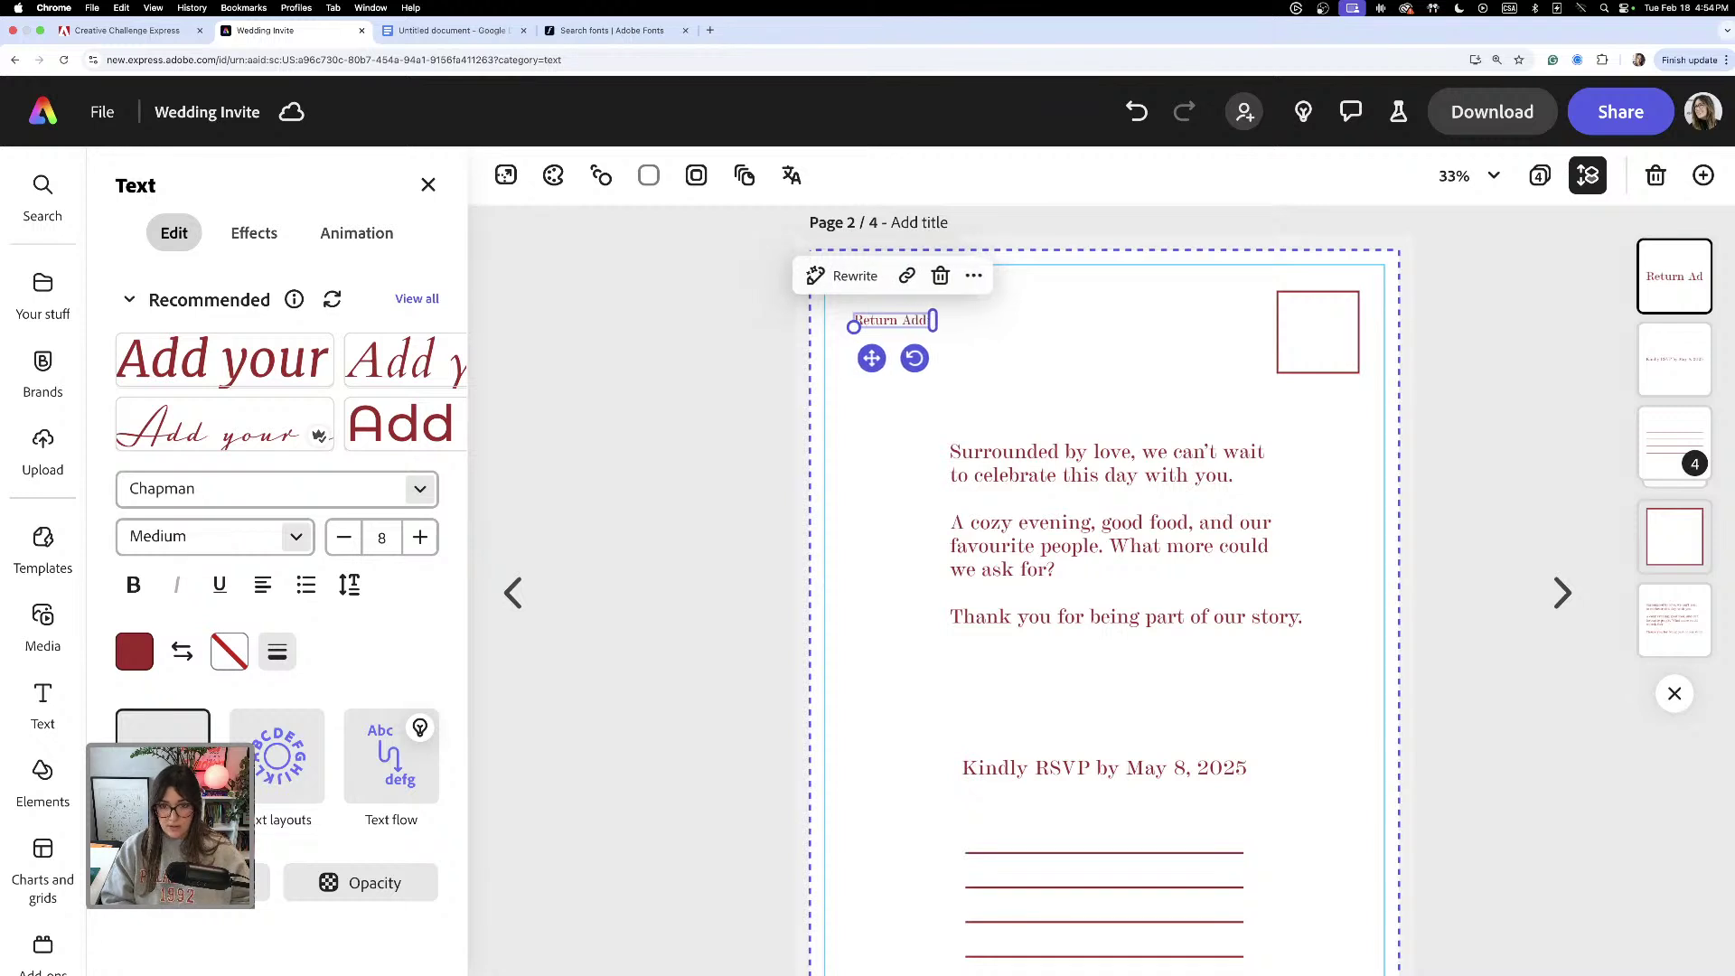
pyautogui.write('ress')
pyautogui.click(1074, 380)
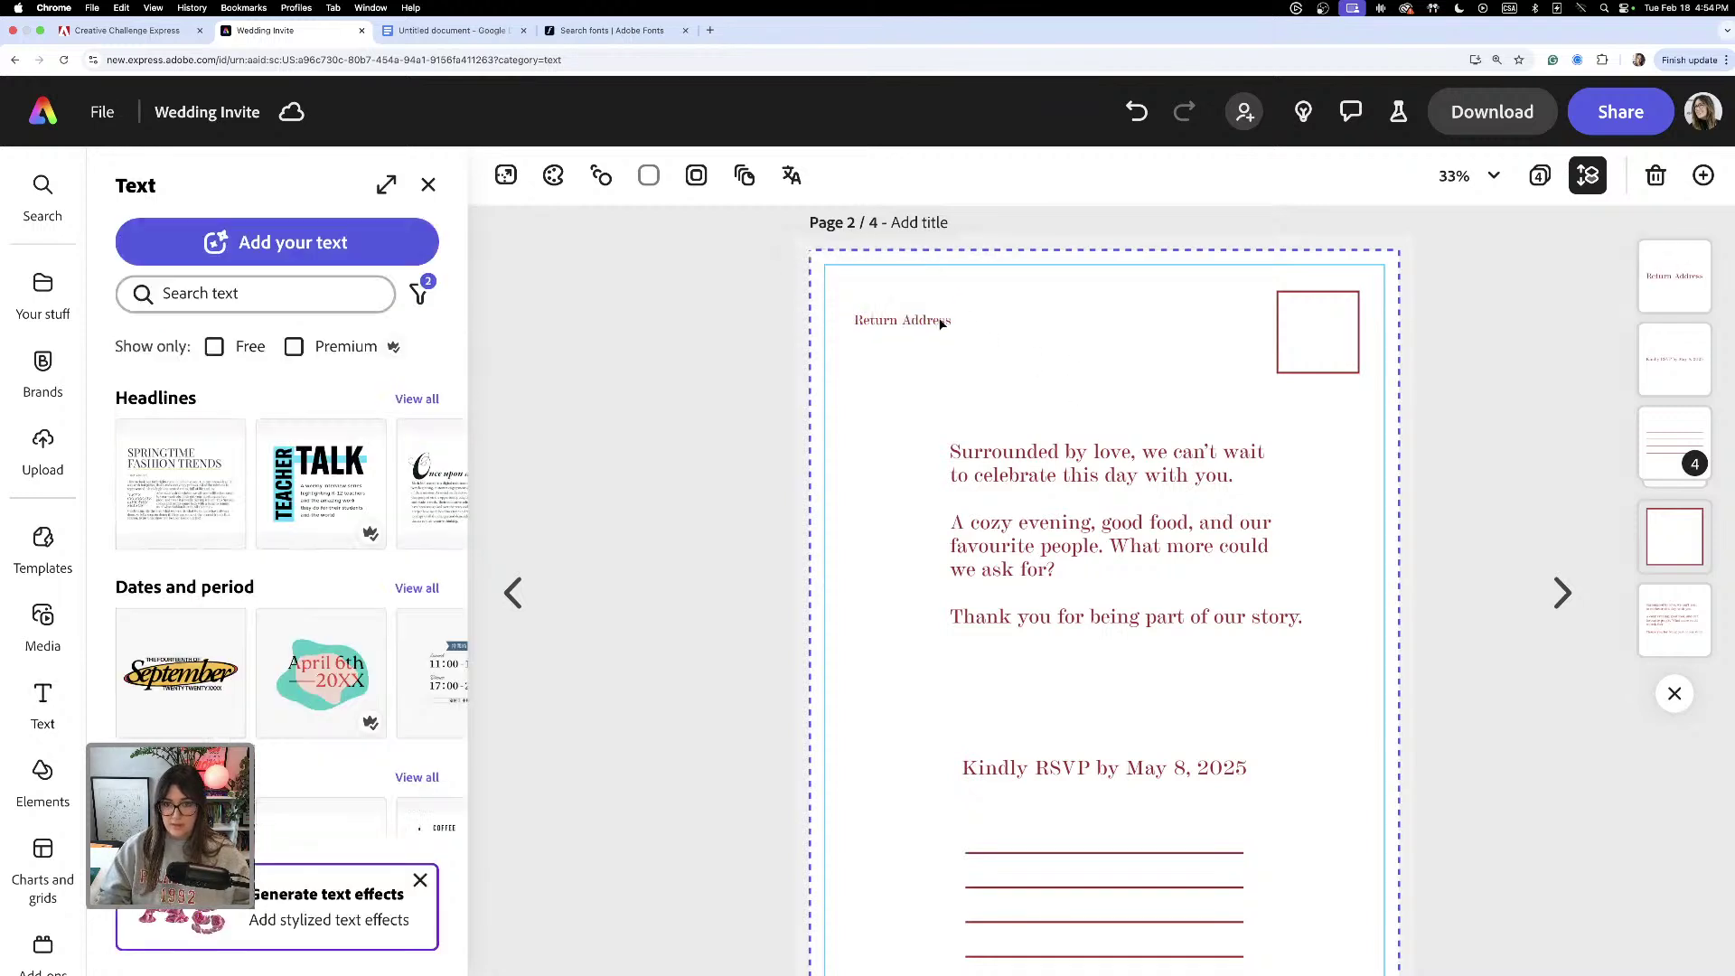
pyautogui.moveTo(938, 321); pyautogui.dragTo(937, 324)
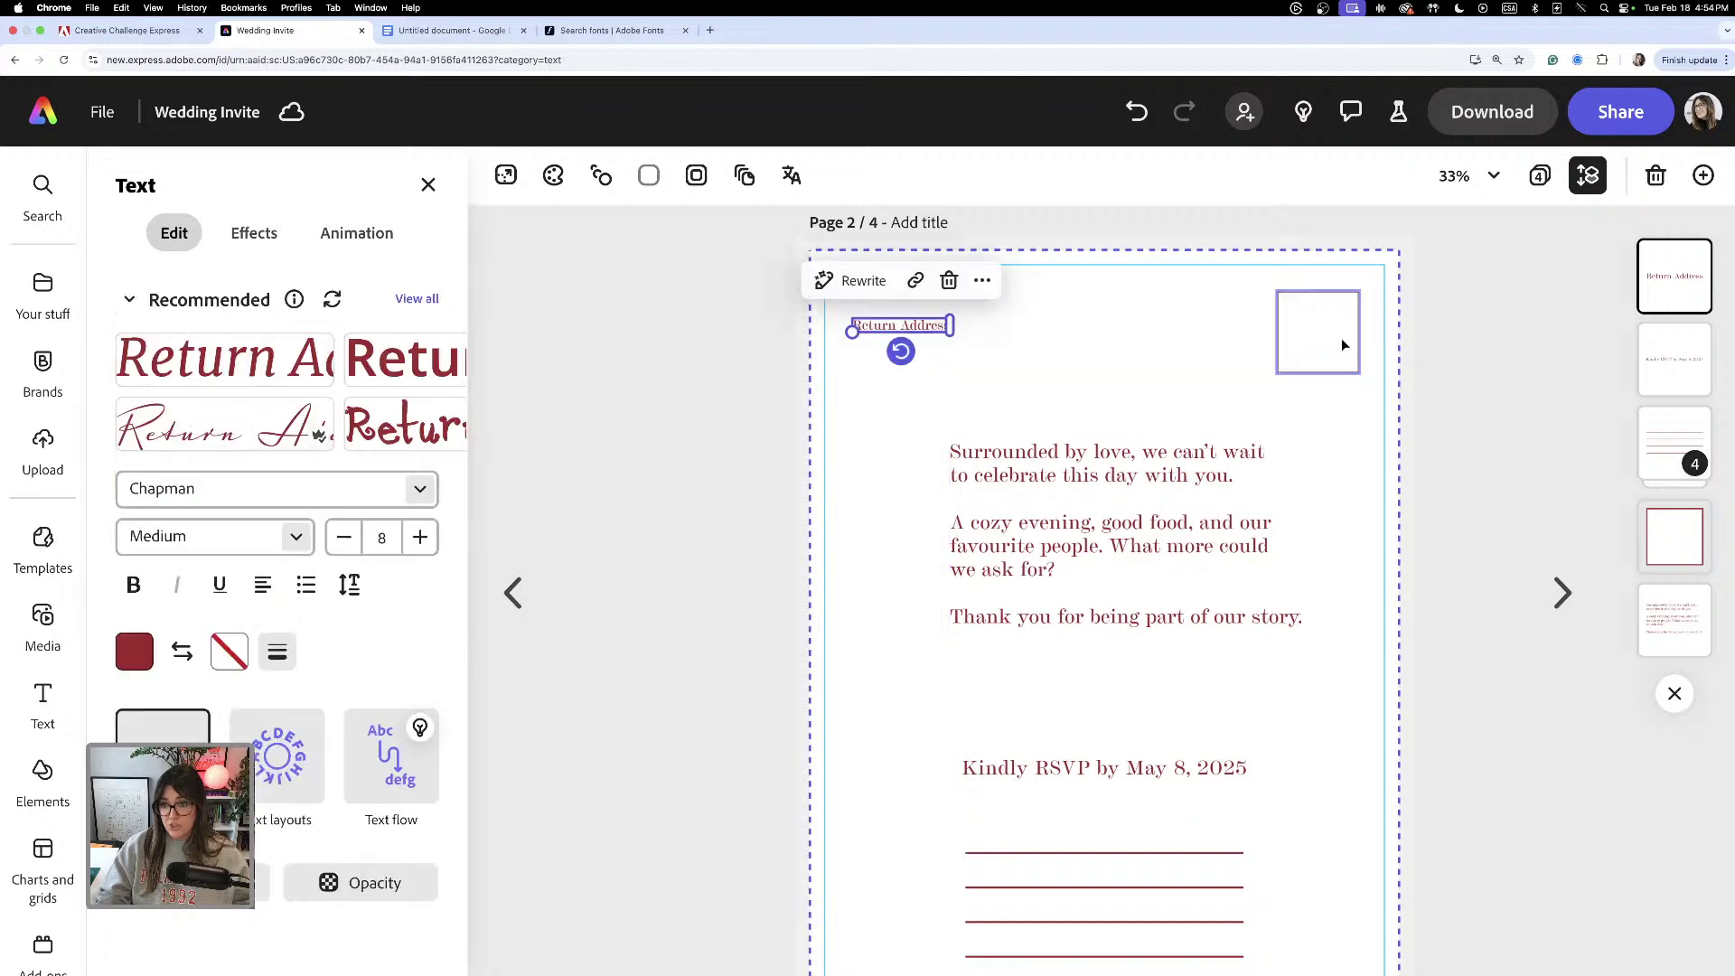
# - Shrink the stamp square proportionally, keeping its upper-right corner in place
pyautogui.click(1273, 314)
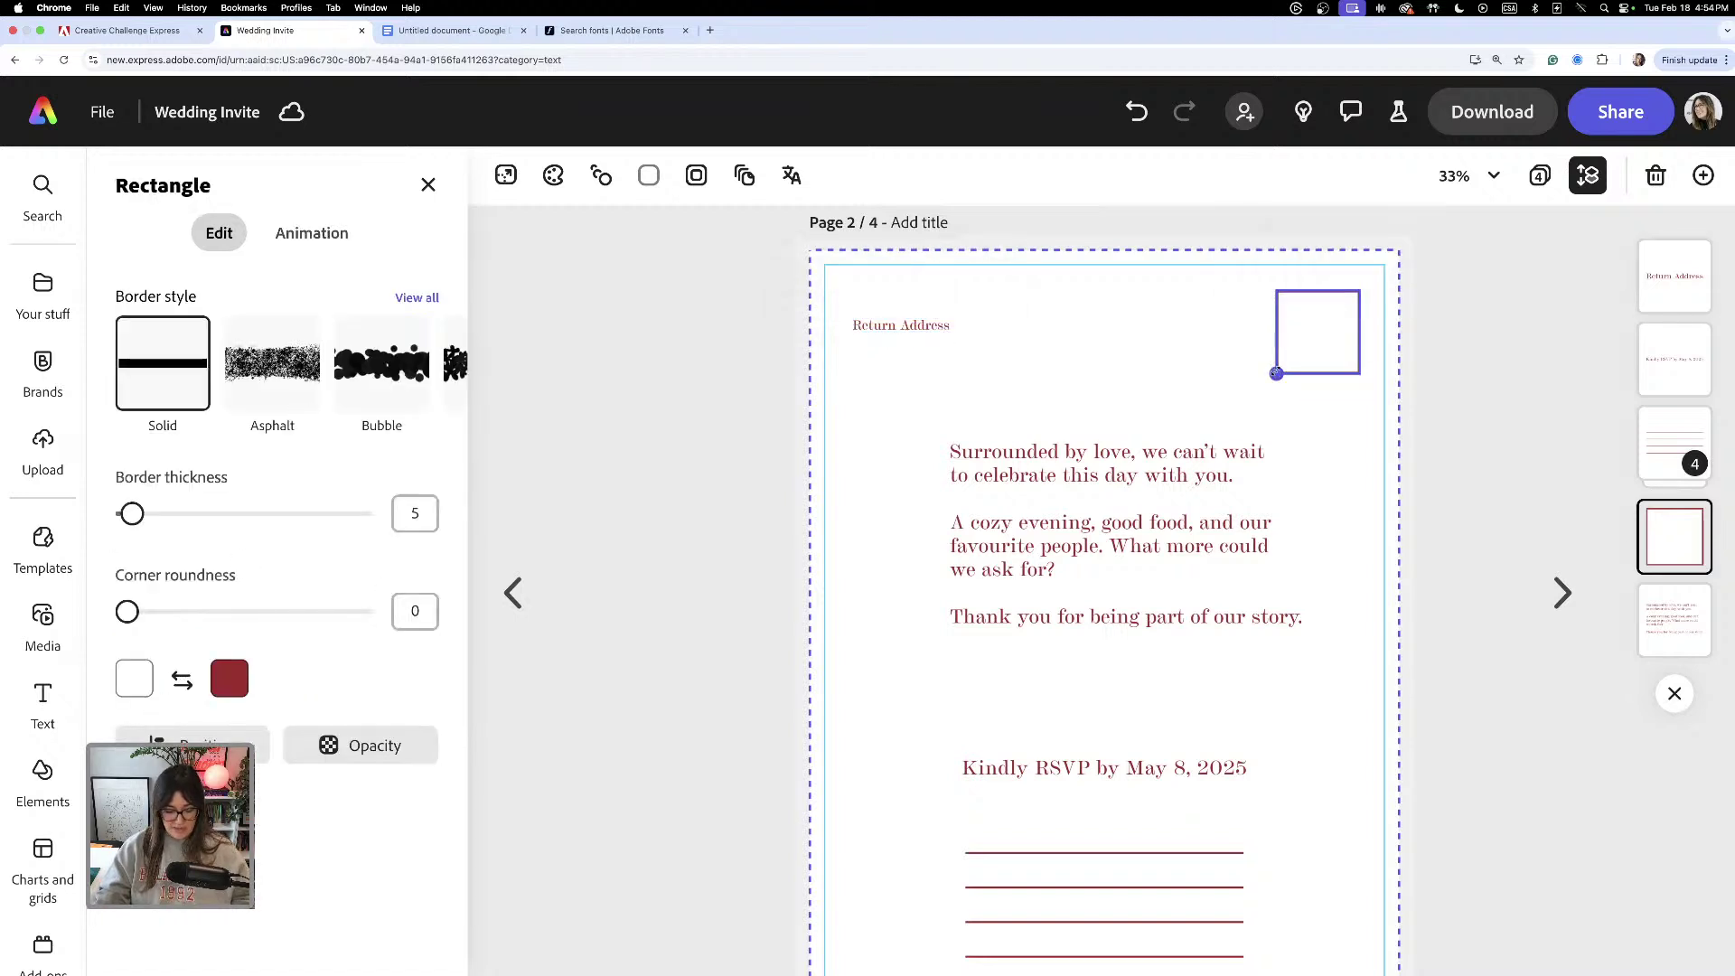
pyautogui.moveTo(1276, 373); pyautogui.dragTo(1295, 355)
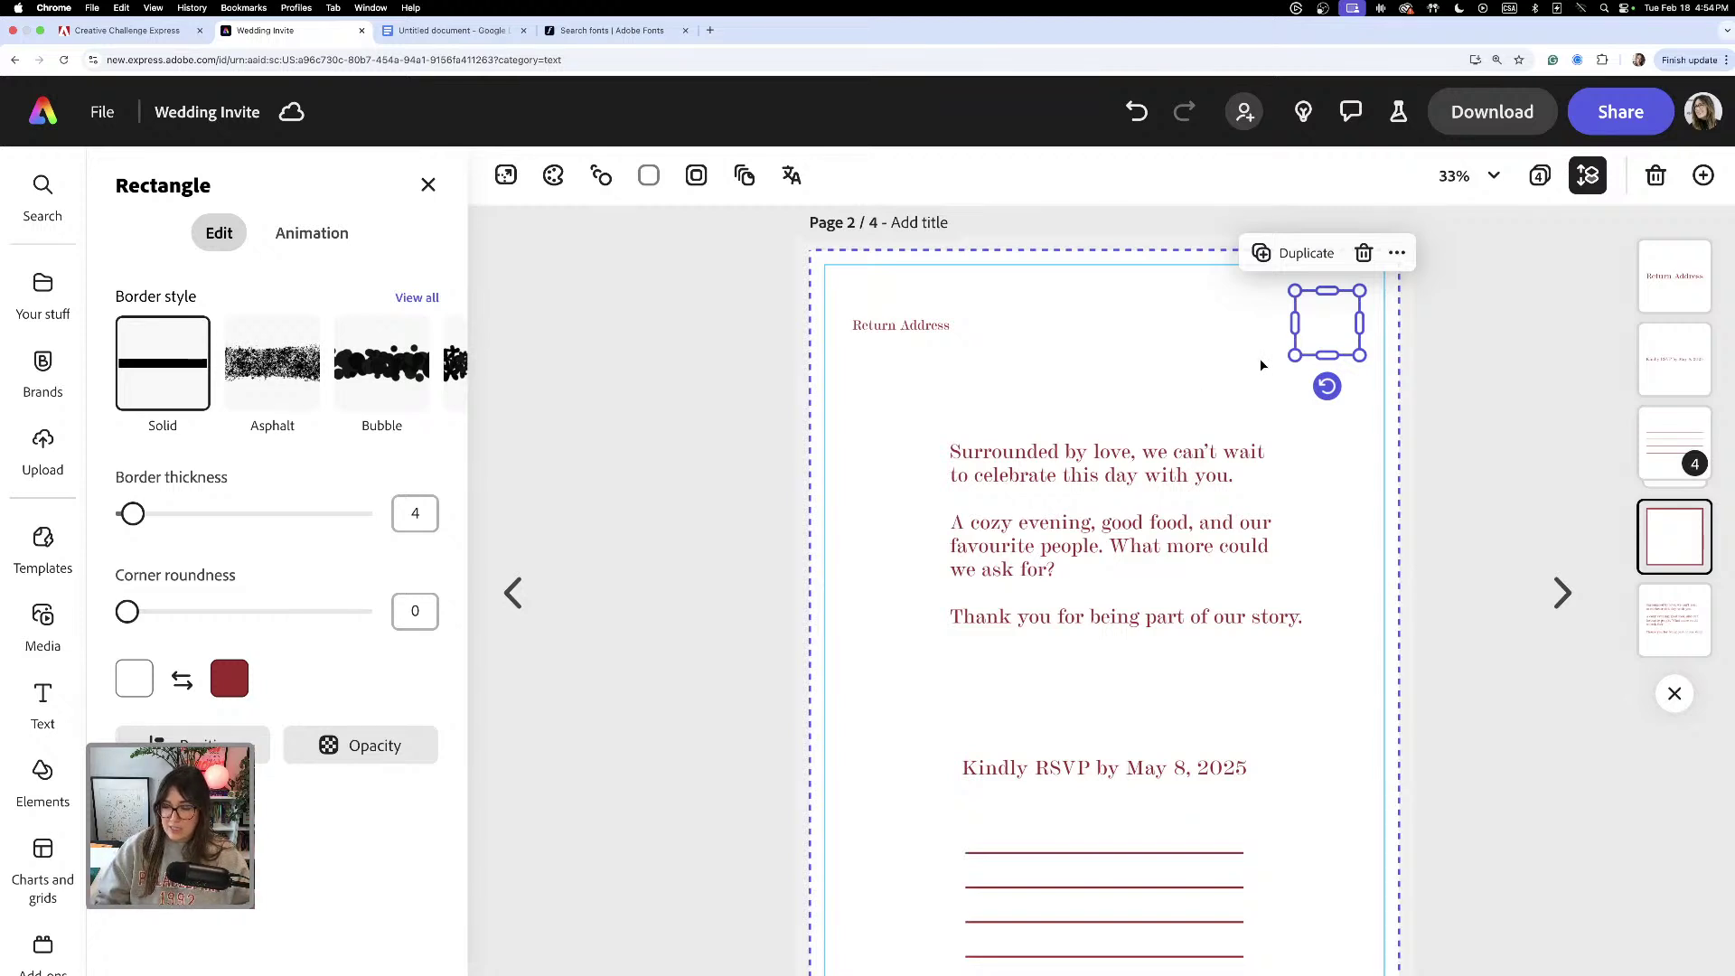
pyautogui.click(1238, 350)
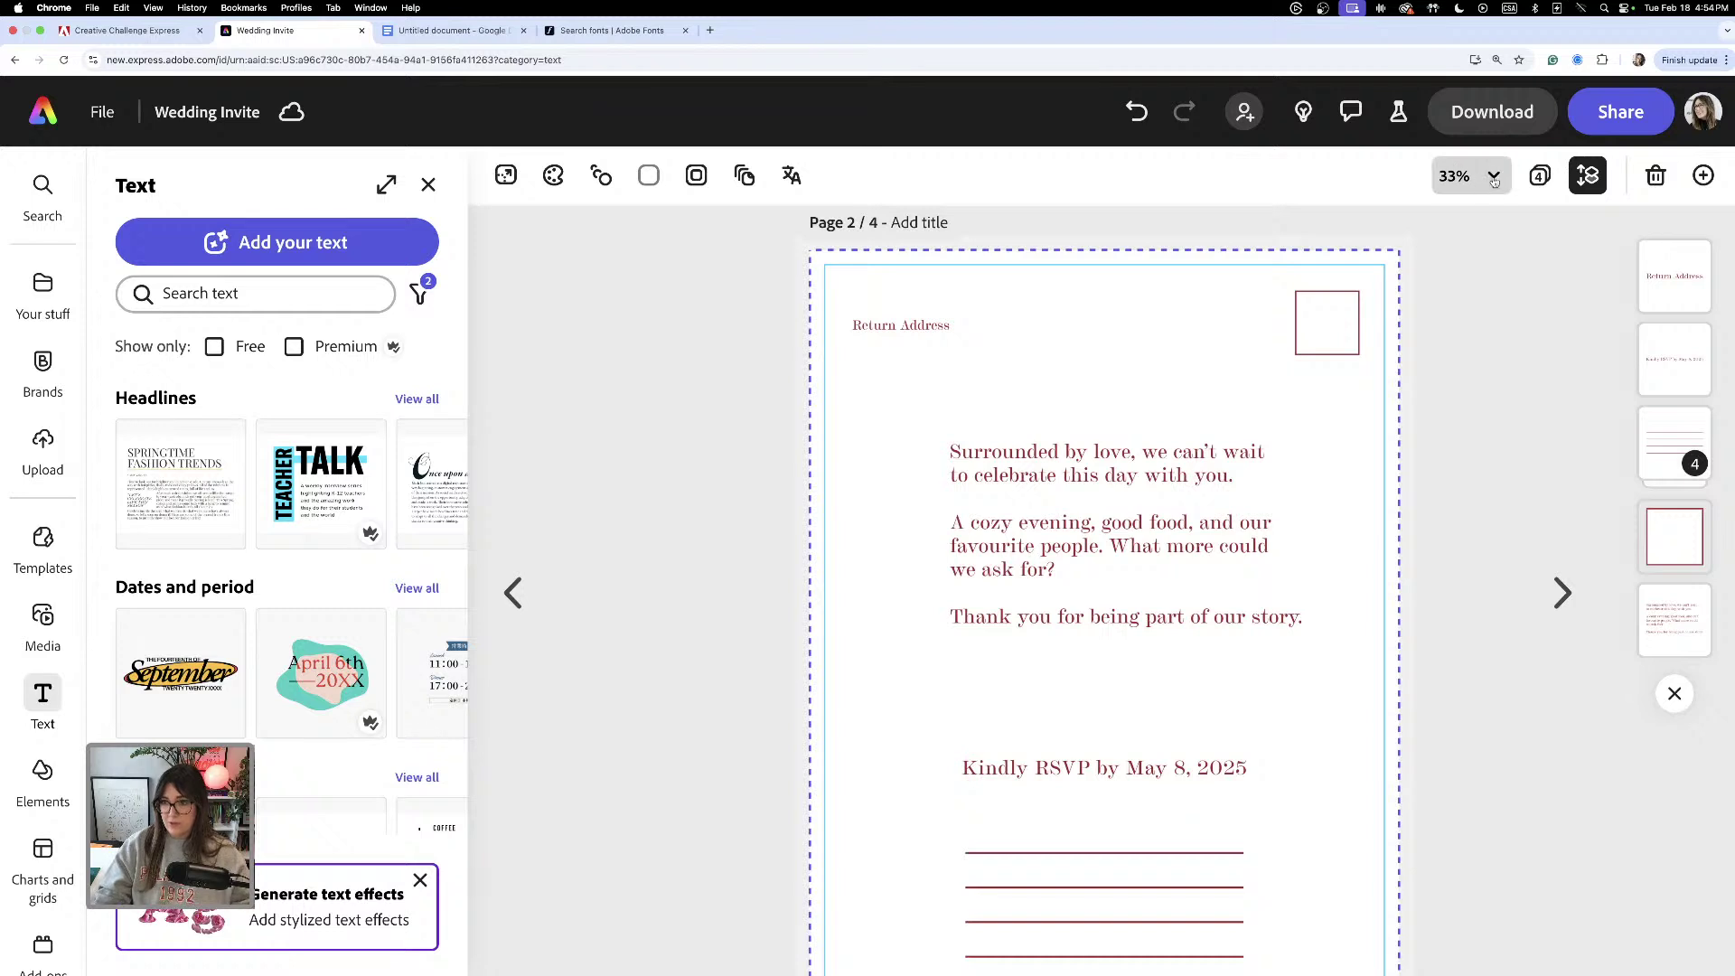
# - Open page 1 from the page overview to check the front design, and return to page 2
pyautogui.press('super+minus')
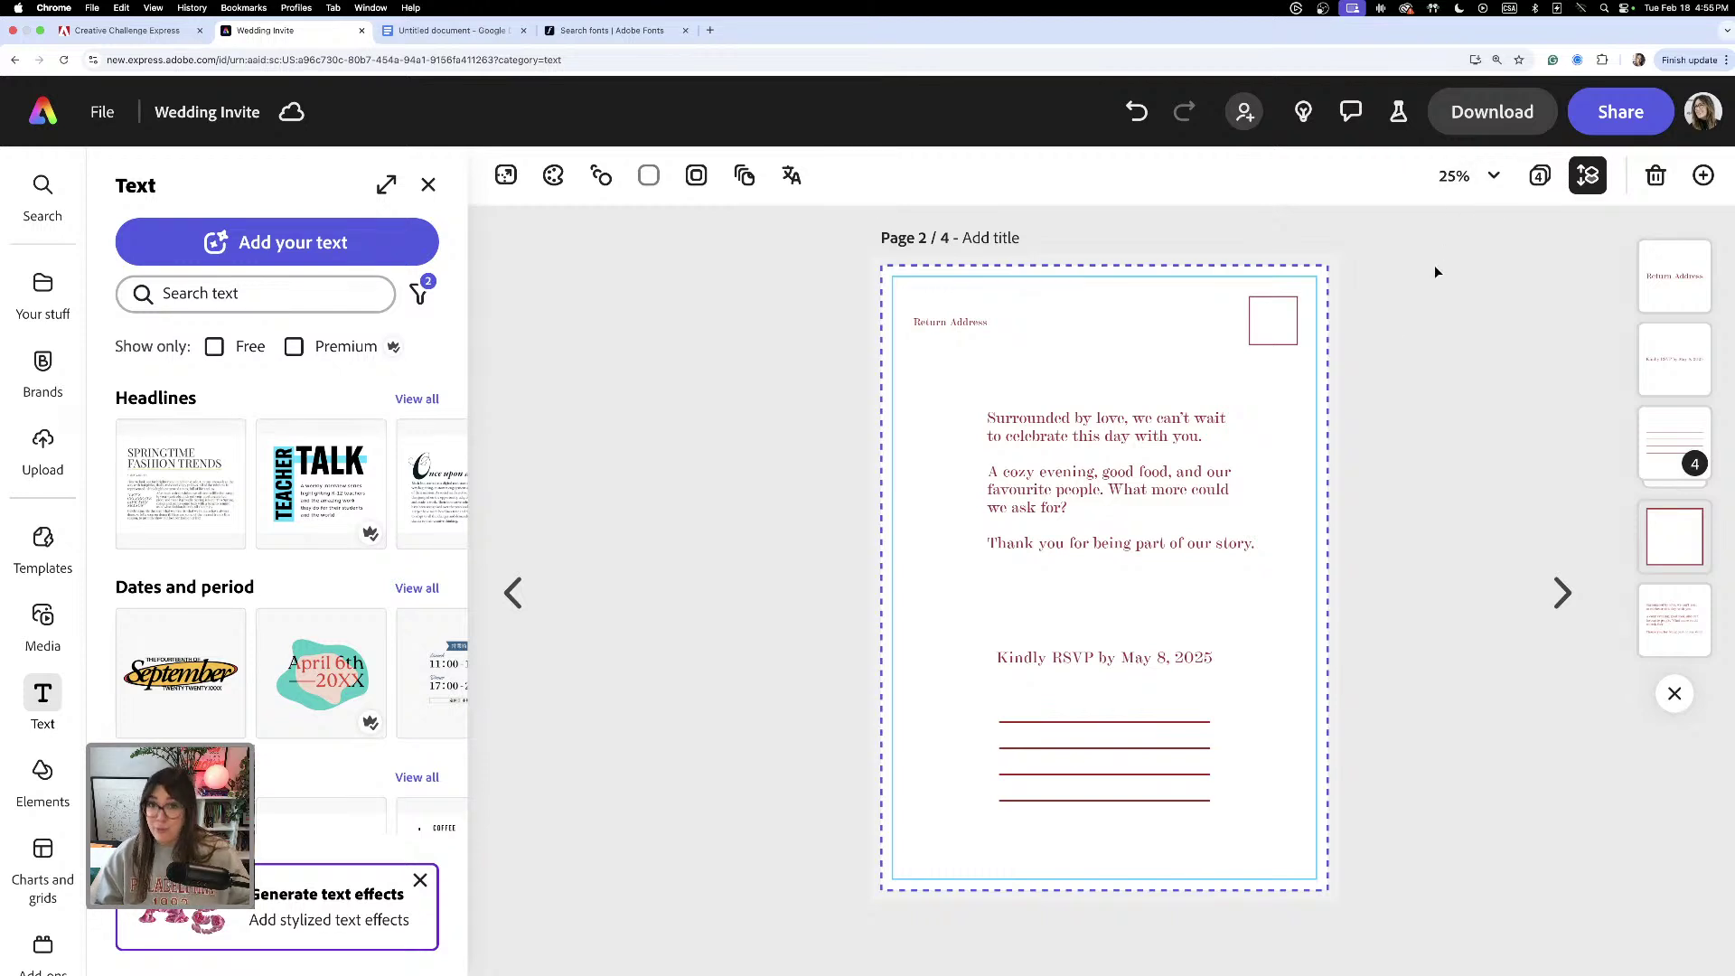
pyautogui.click(1538, 178)
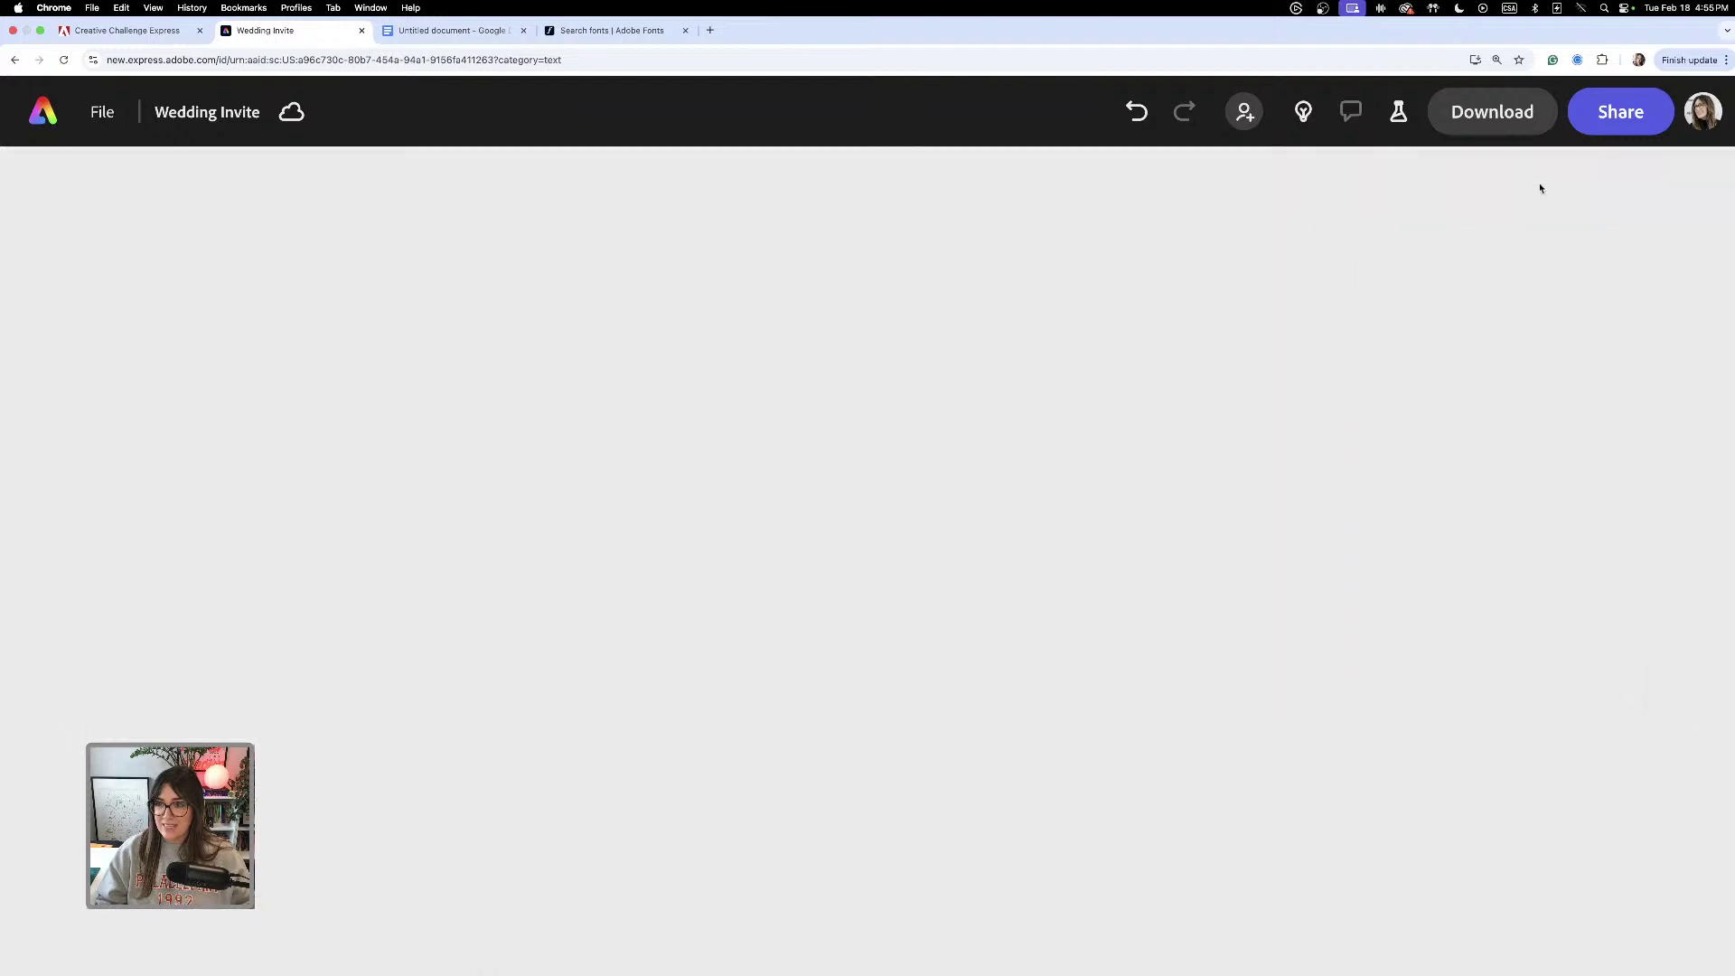
pyautogui.doubleClick(133, 490)
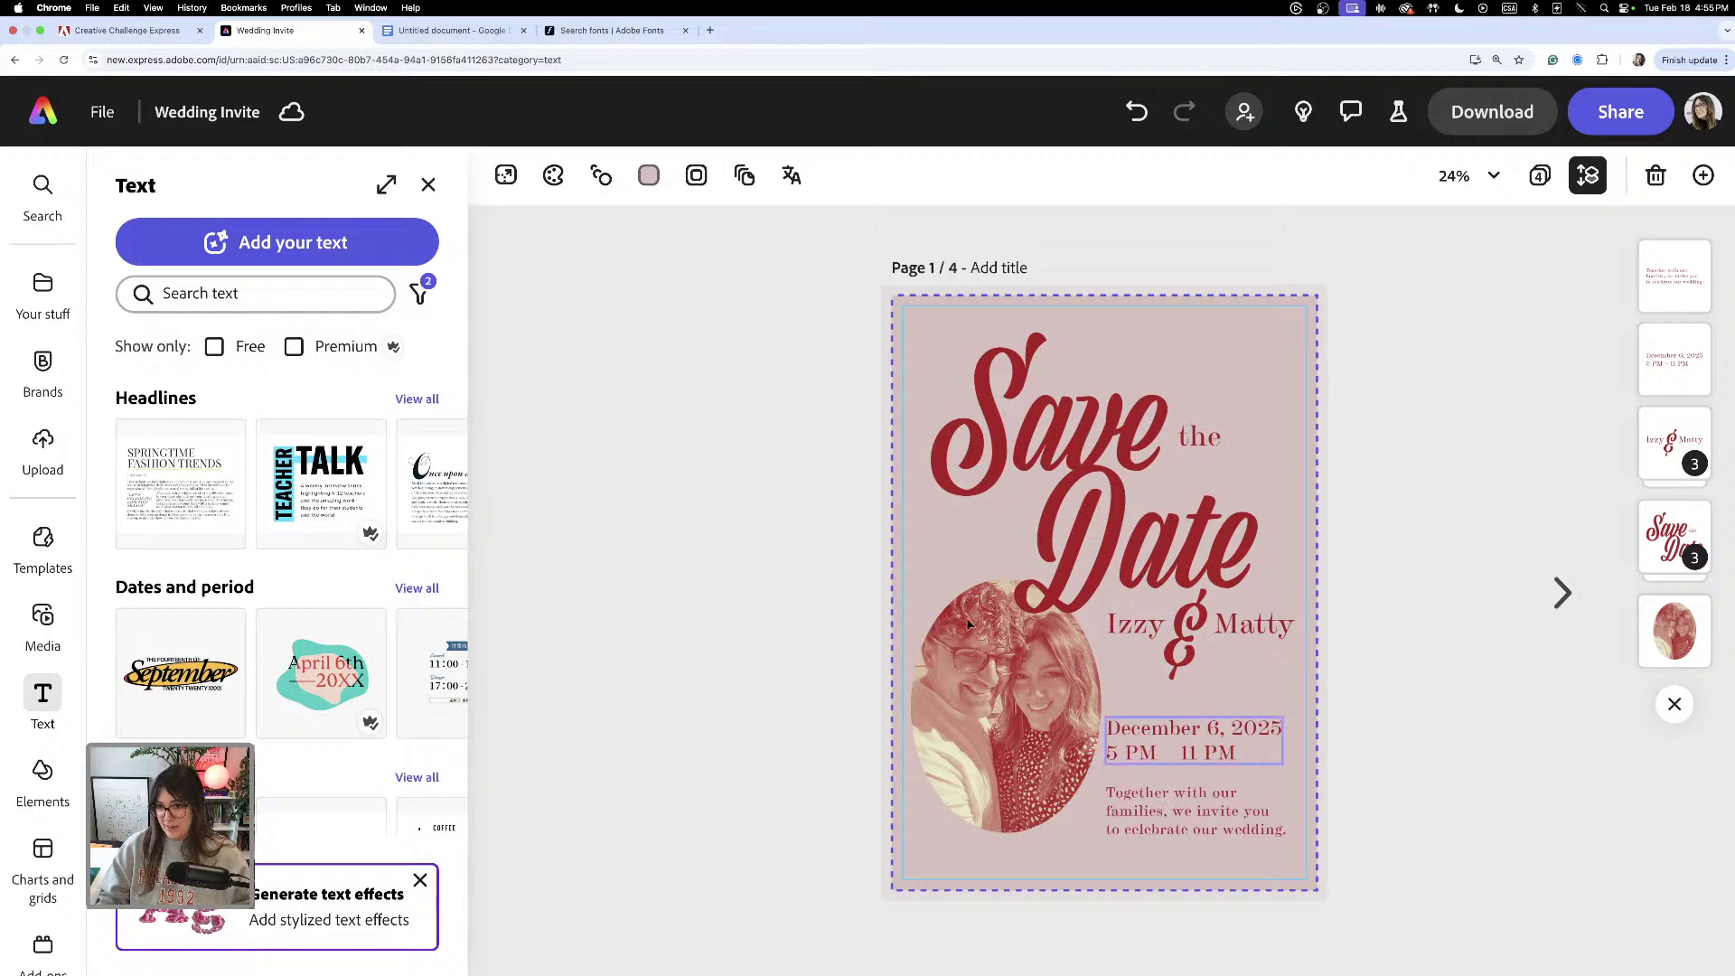
pyautogui.click(1539, 175)
pyautogui.doubleClick(420, 480)
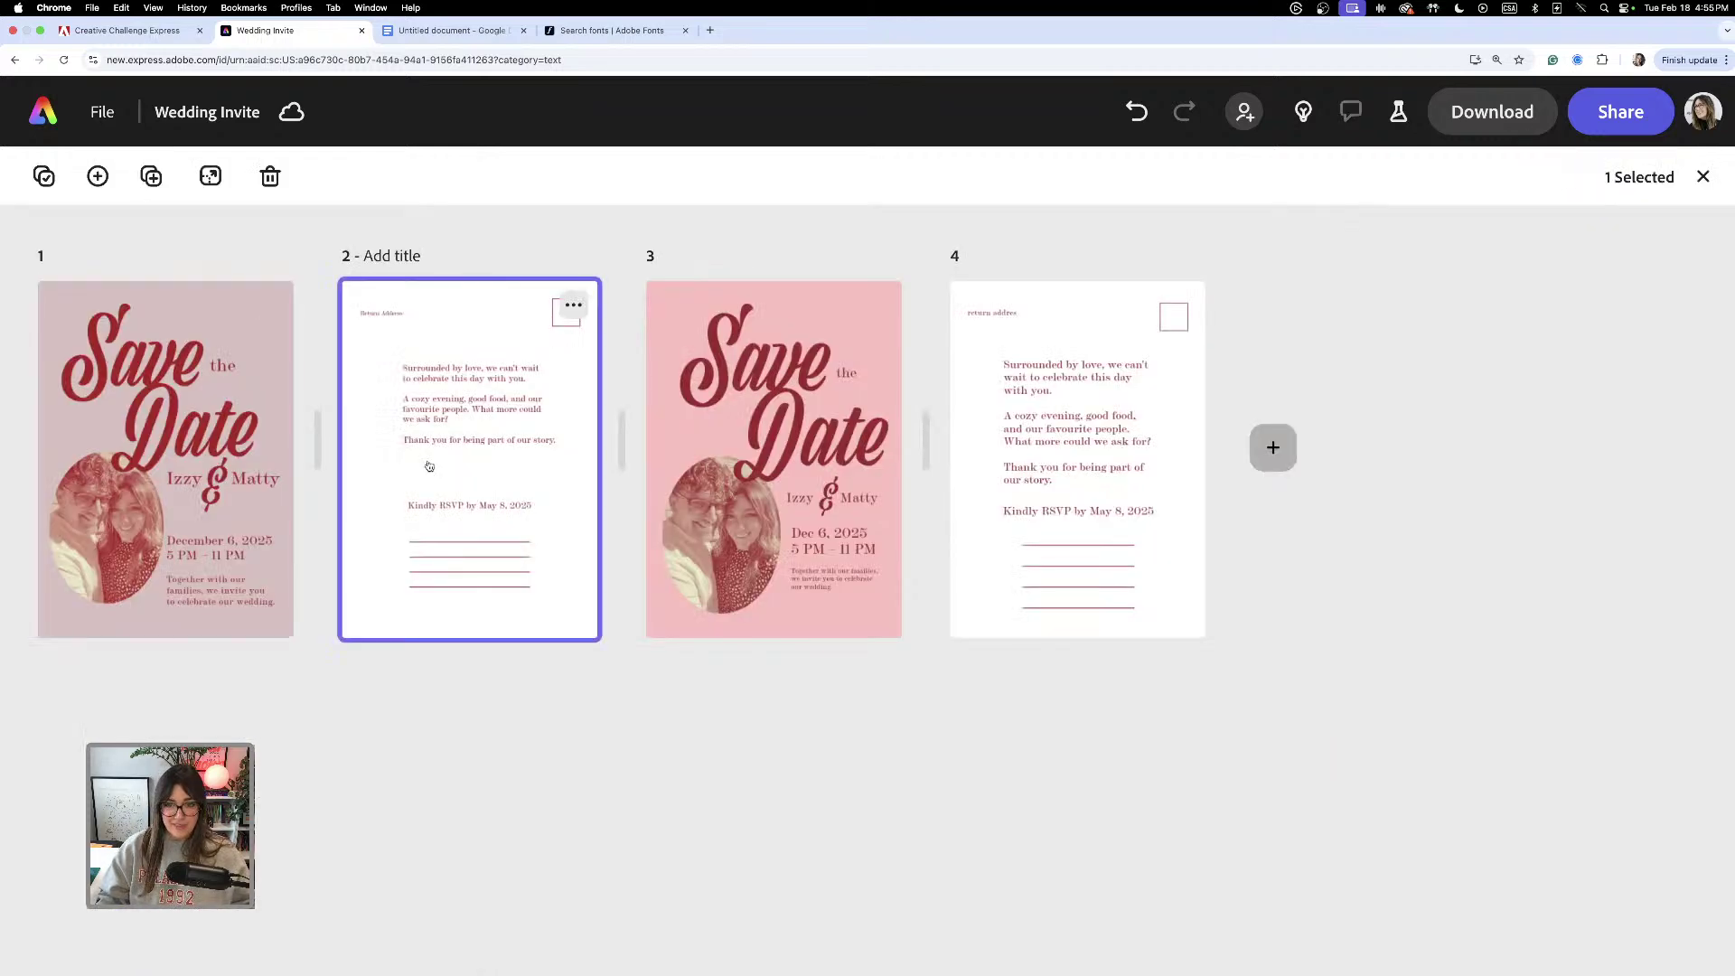